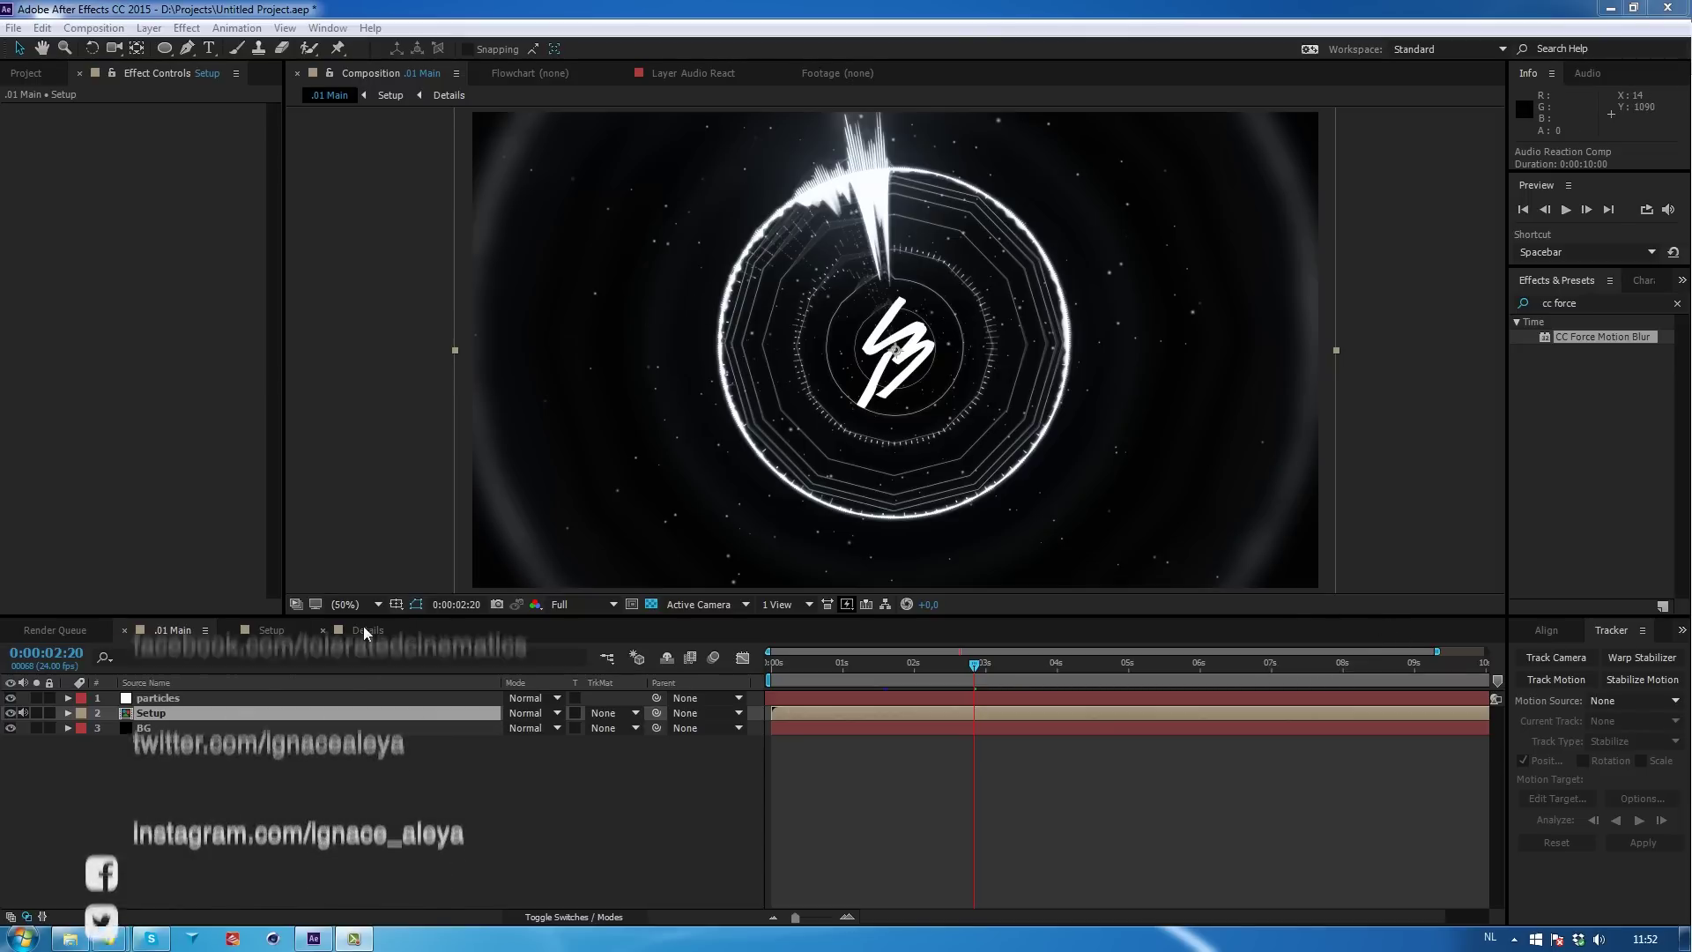
Create a new composition named _Main at 1920 x 1080 px and 24 frames per second.
click(106, 28)
click(111, 50)
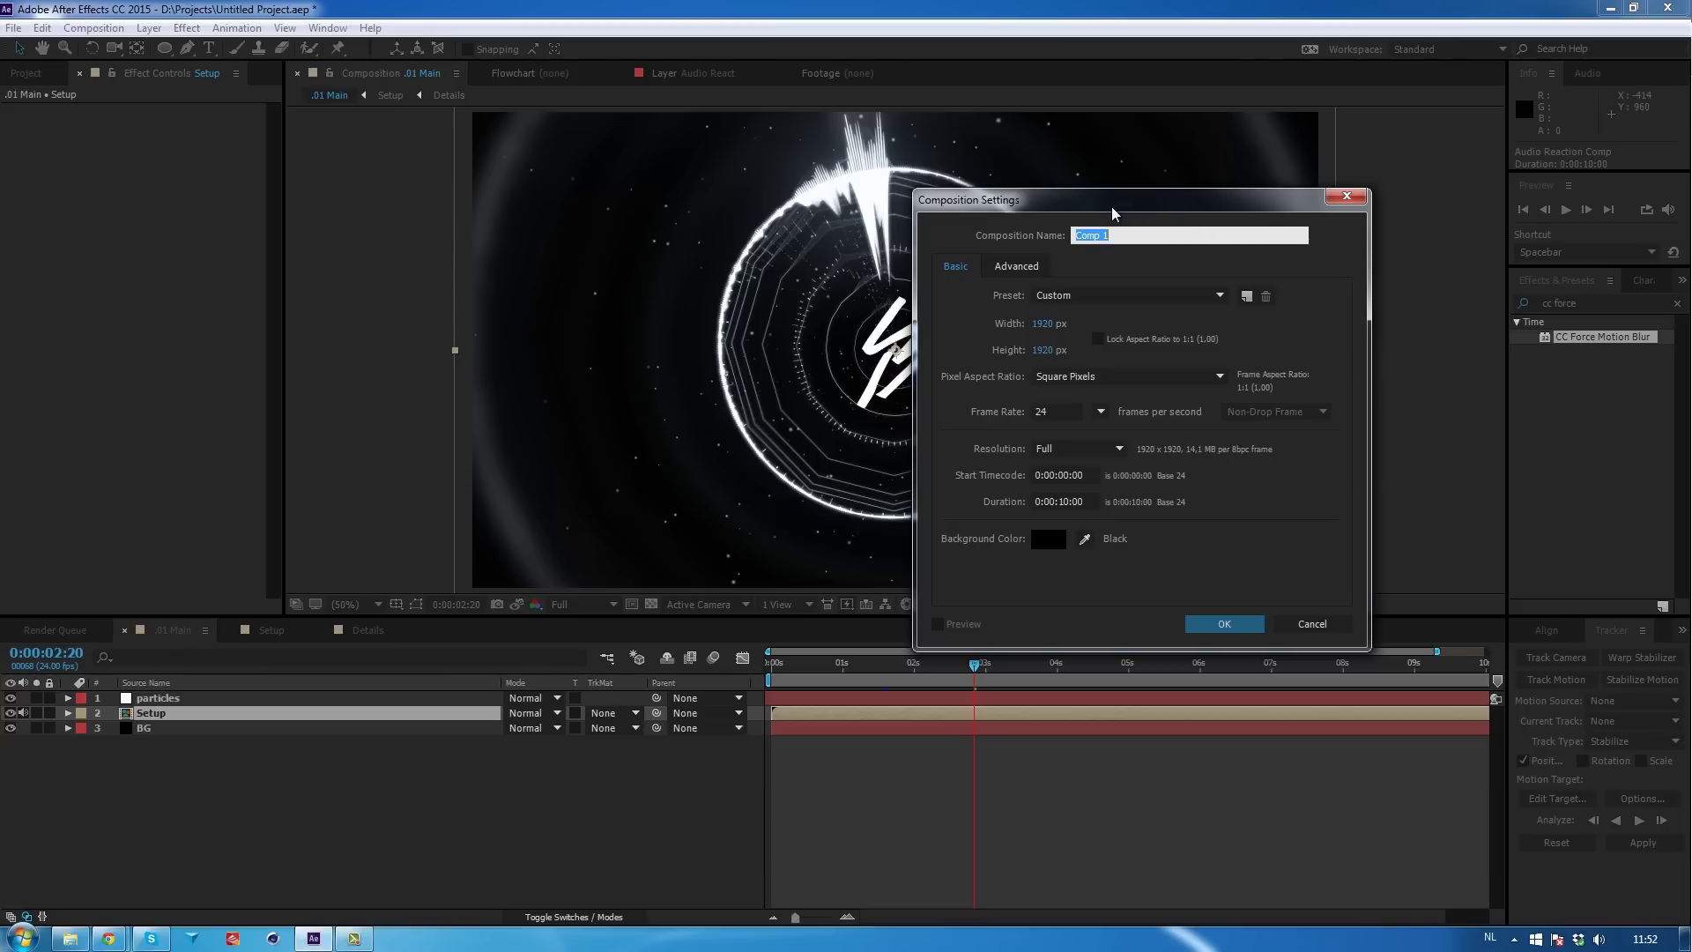
text(_main)
click(1045, 350)
text(1080)
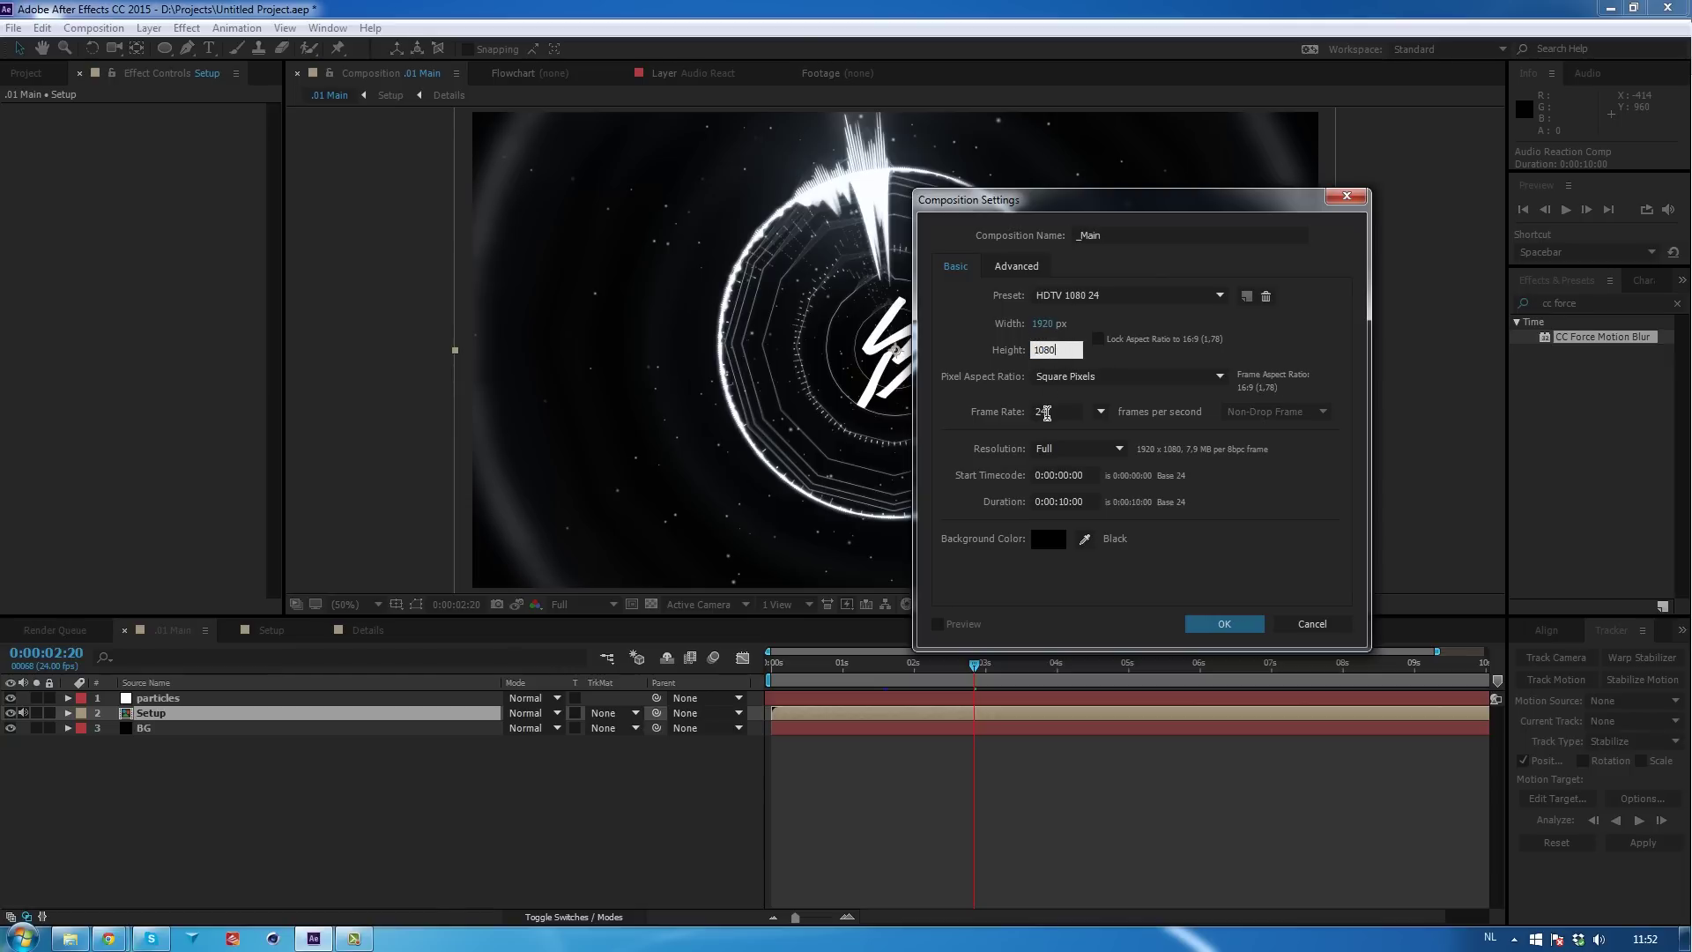
click(1046, 413)
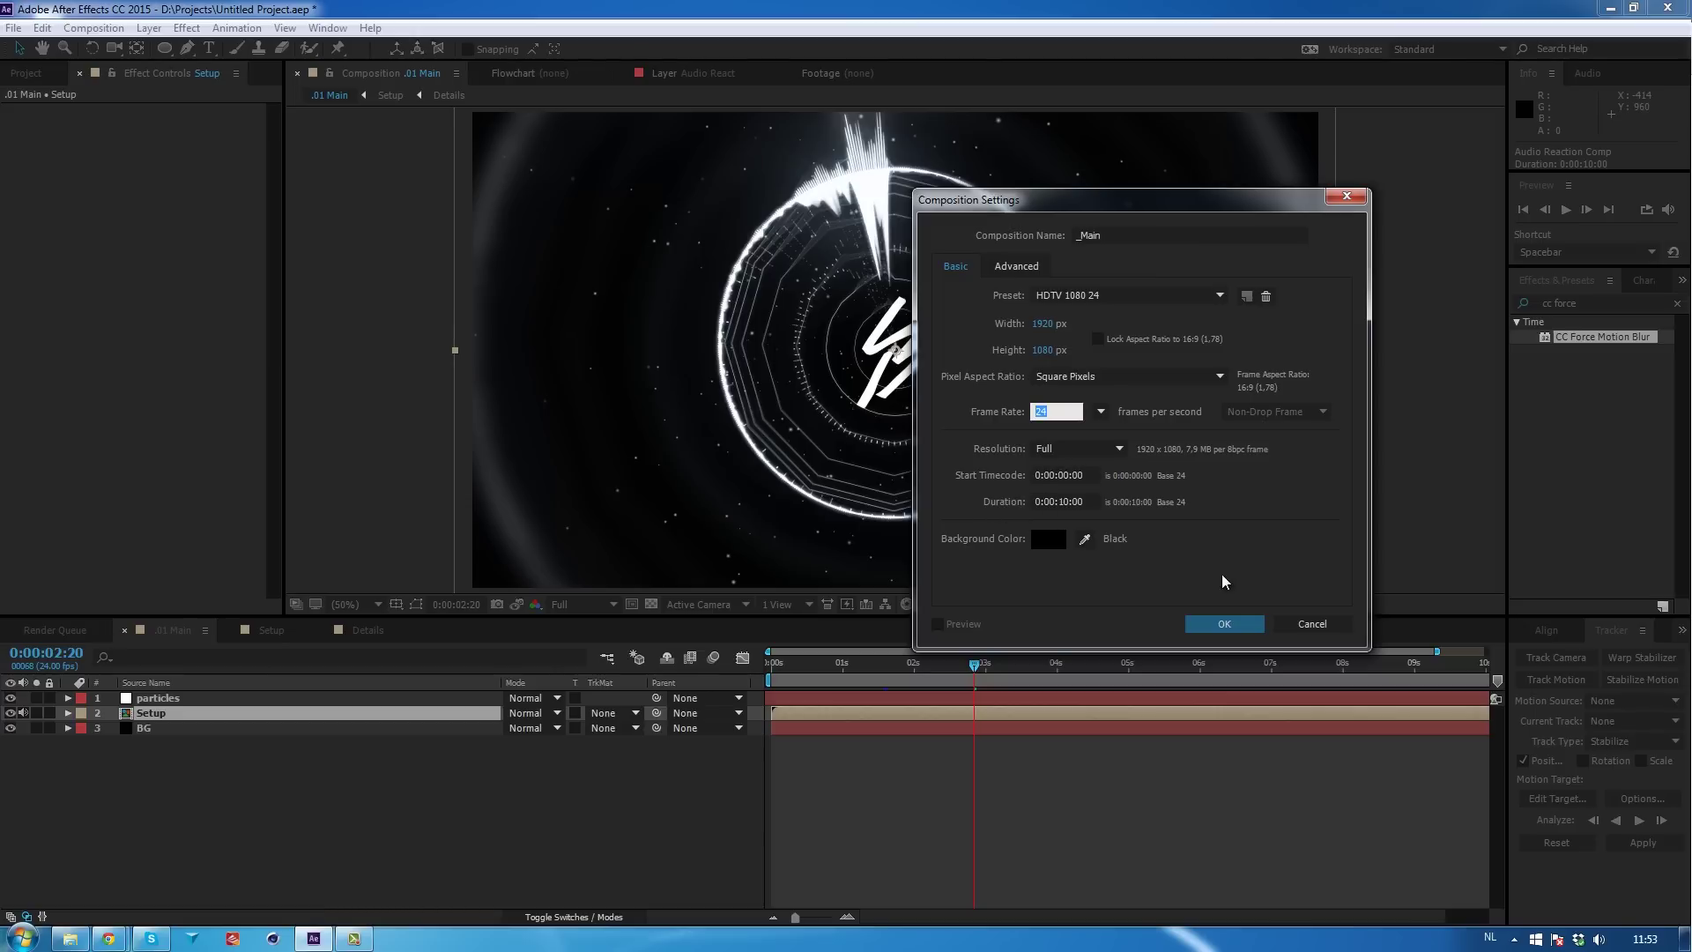
click(1225, 624)
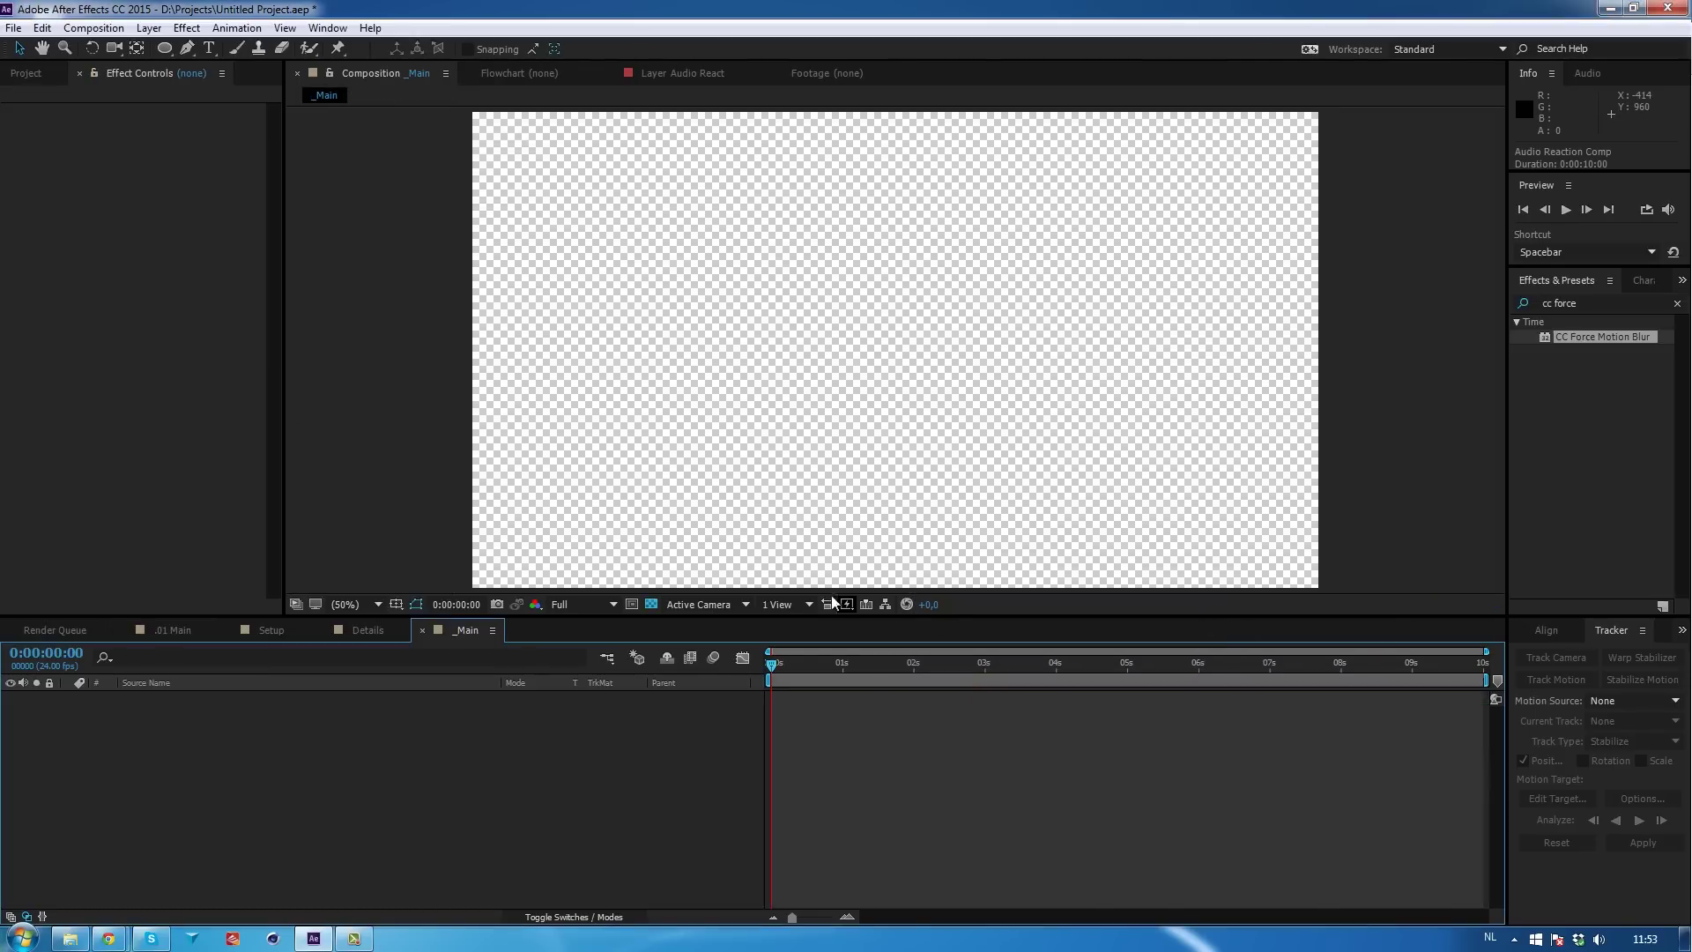
Add the Lavito-The-Bear.mp3.mp3 audio file from the project to the _Main timeline.
click(36, 74)
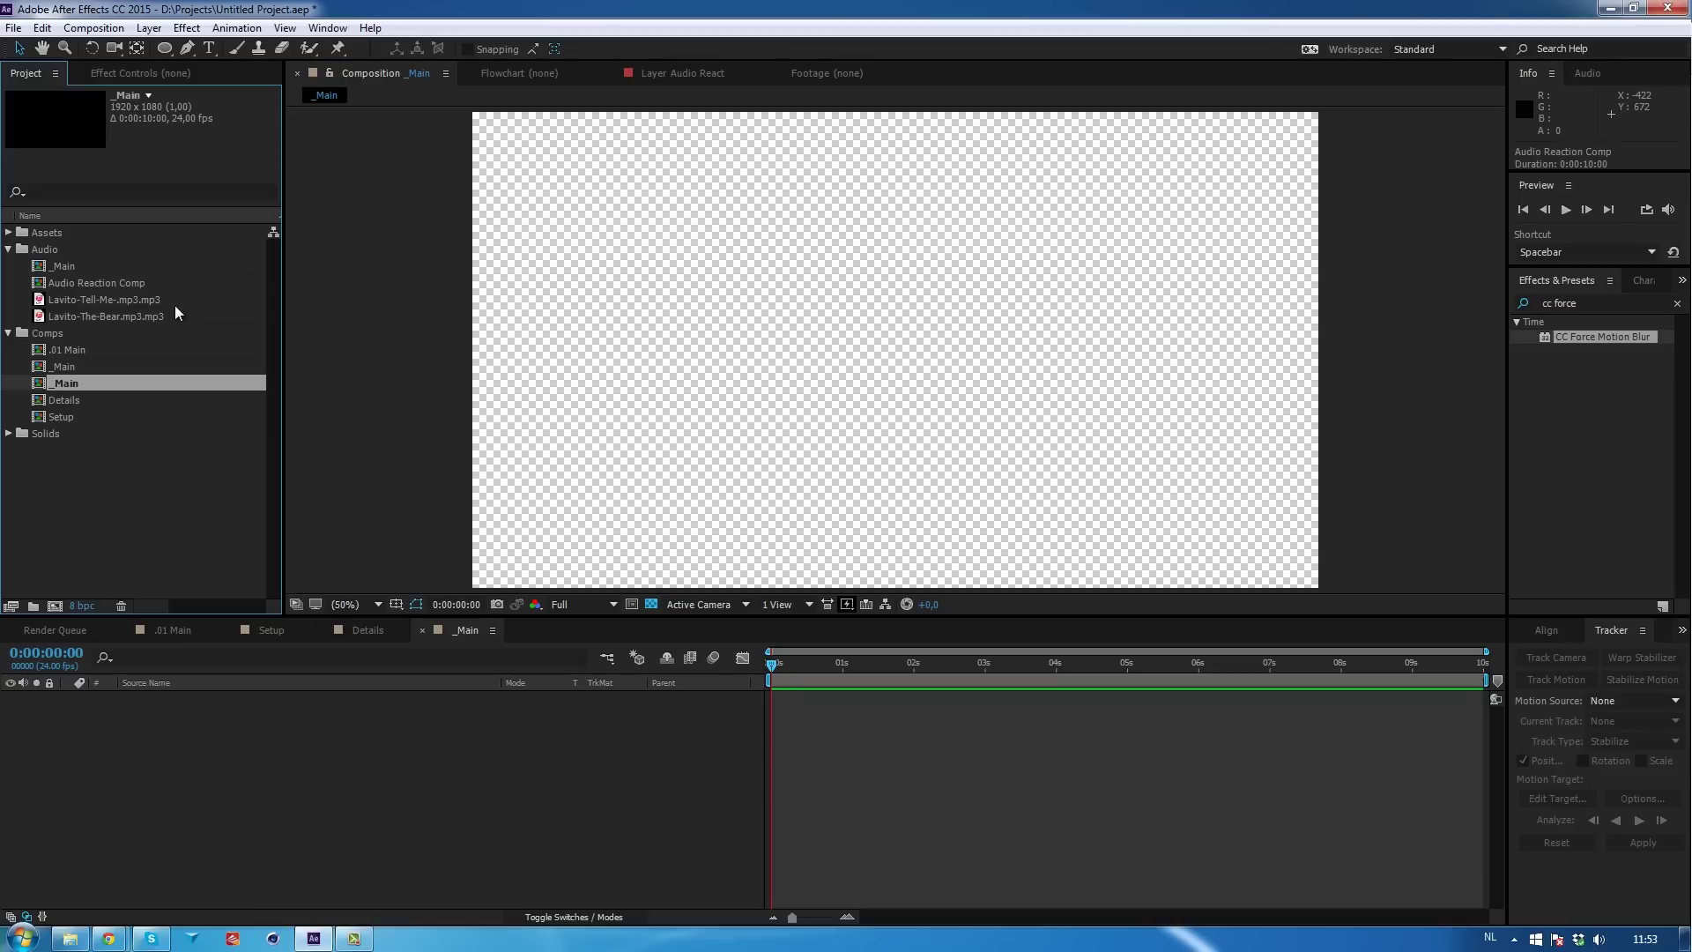
click(95, 316)
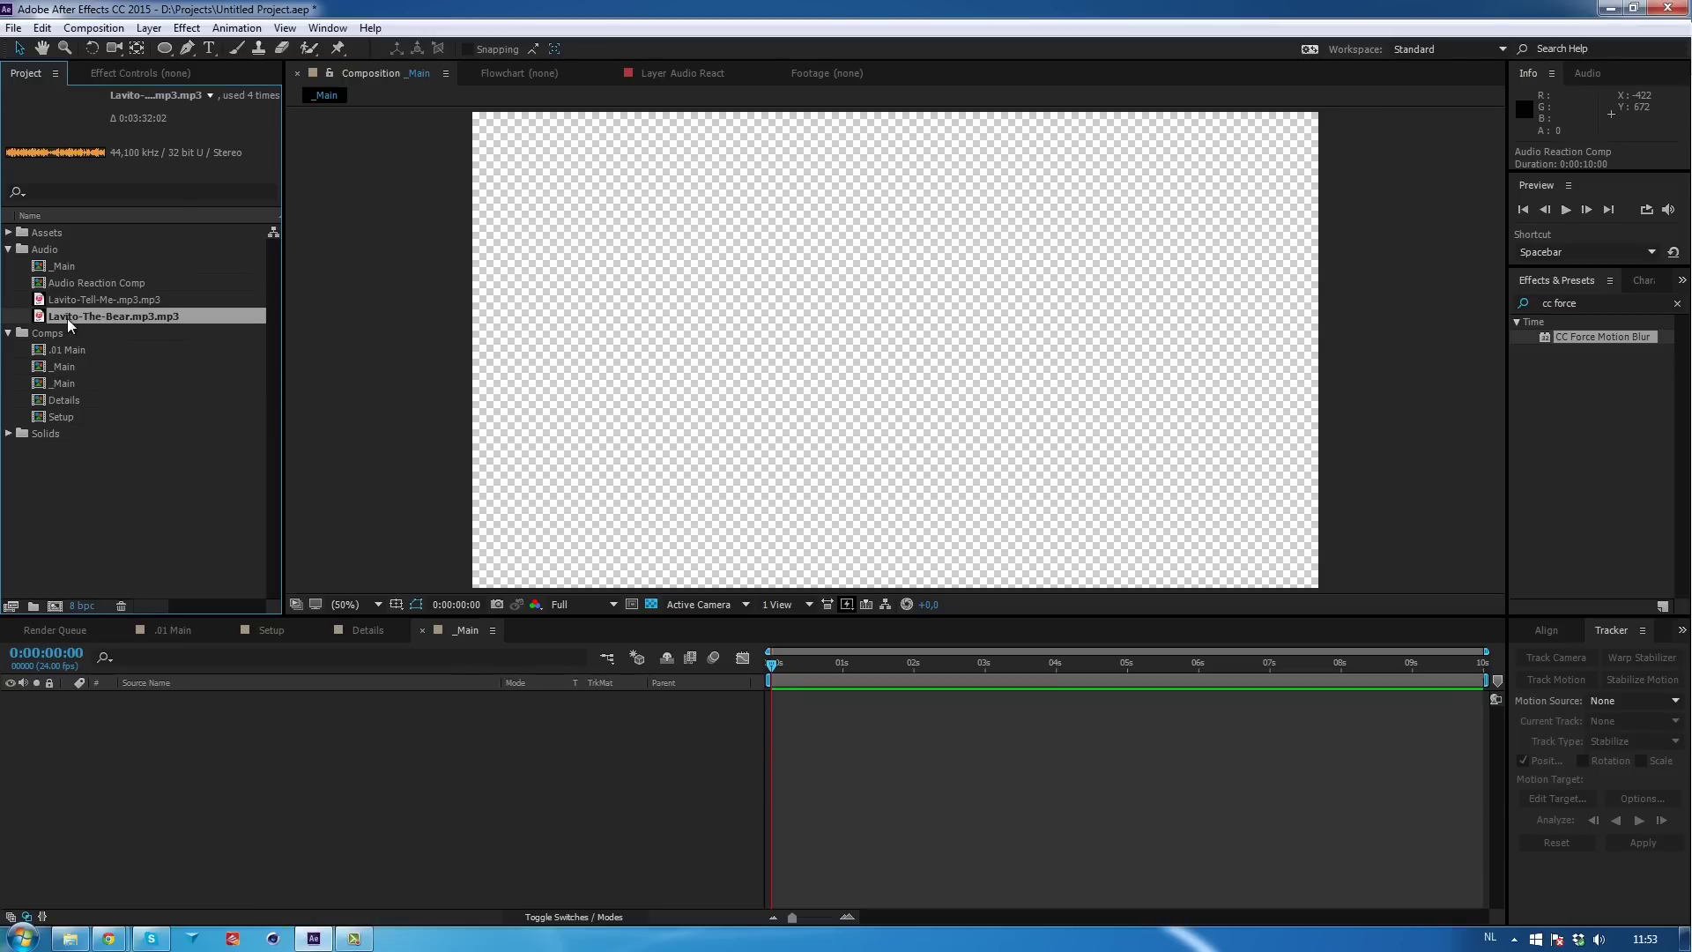
drag(55, 311, 198, 744)
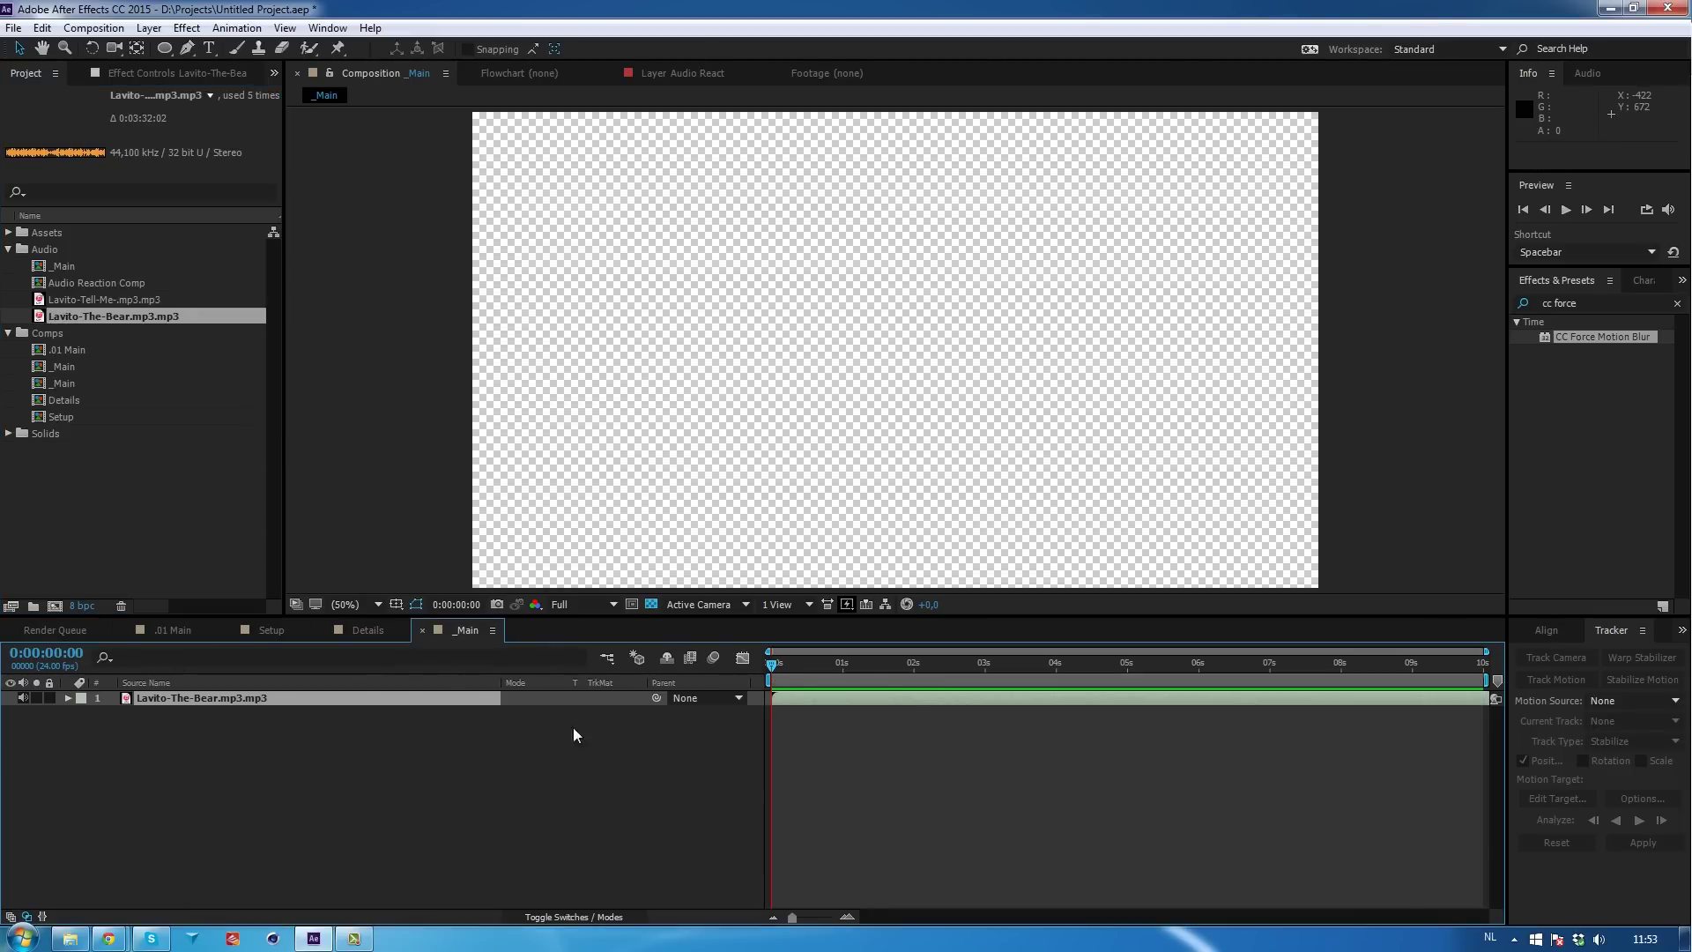
Create a black (000000) solid named BG and place it below the audio layer.
right_click(505, 755)
mouse_move(575, 582)
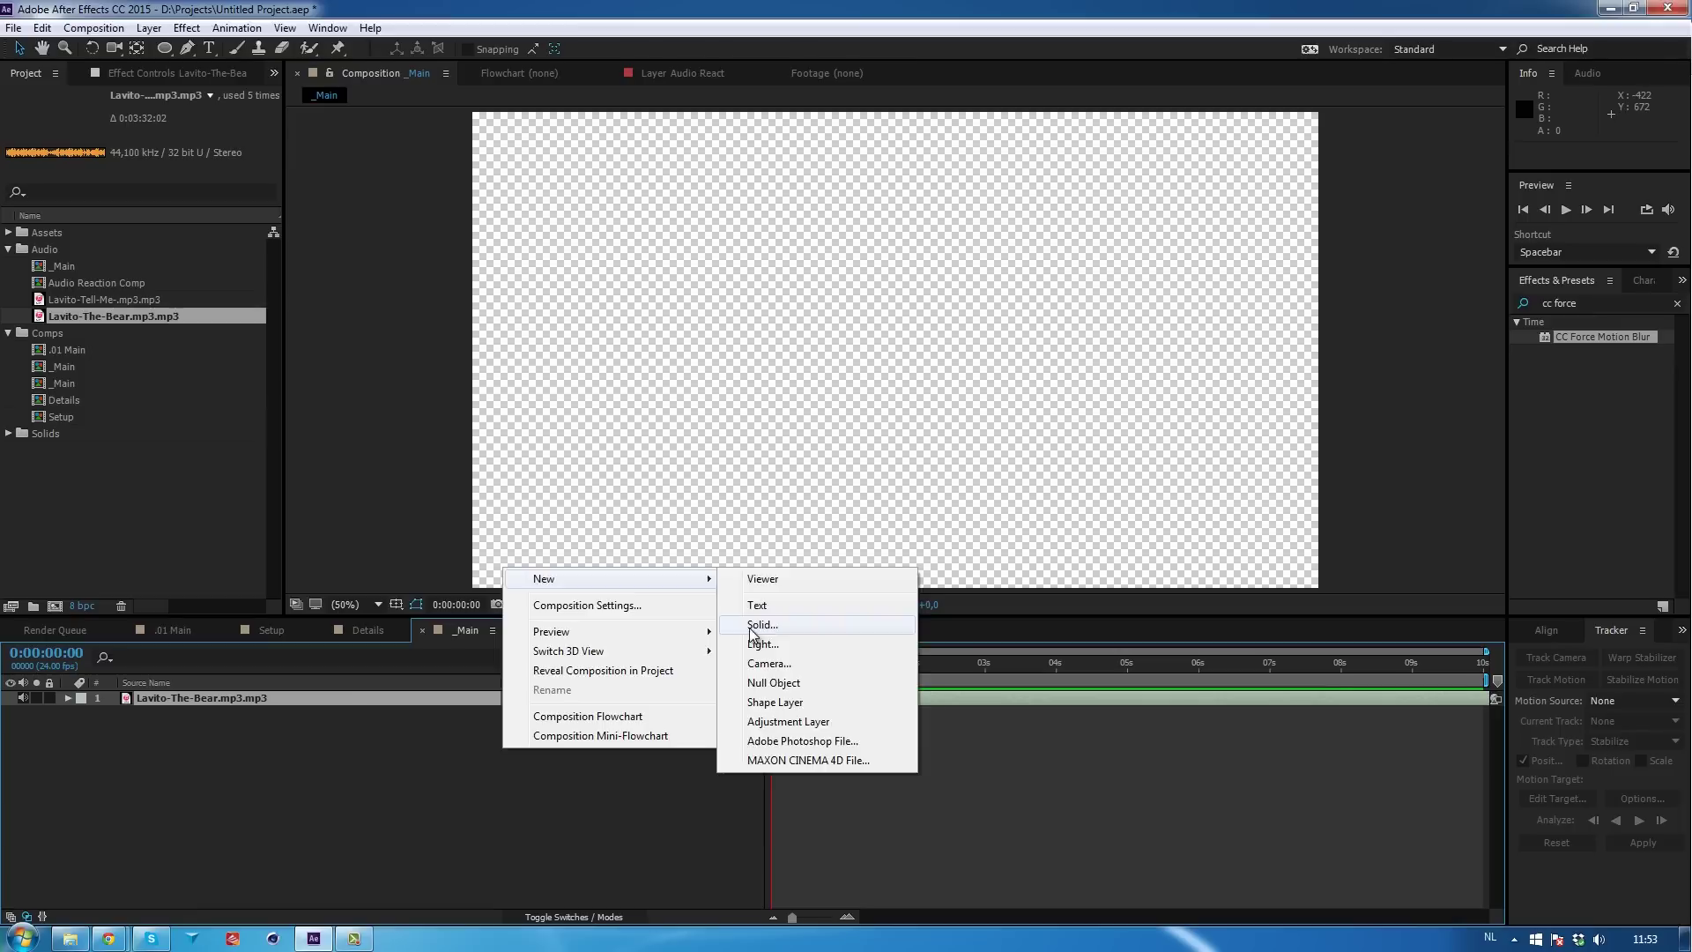
click(748, 626)
click(203, 315)
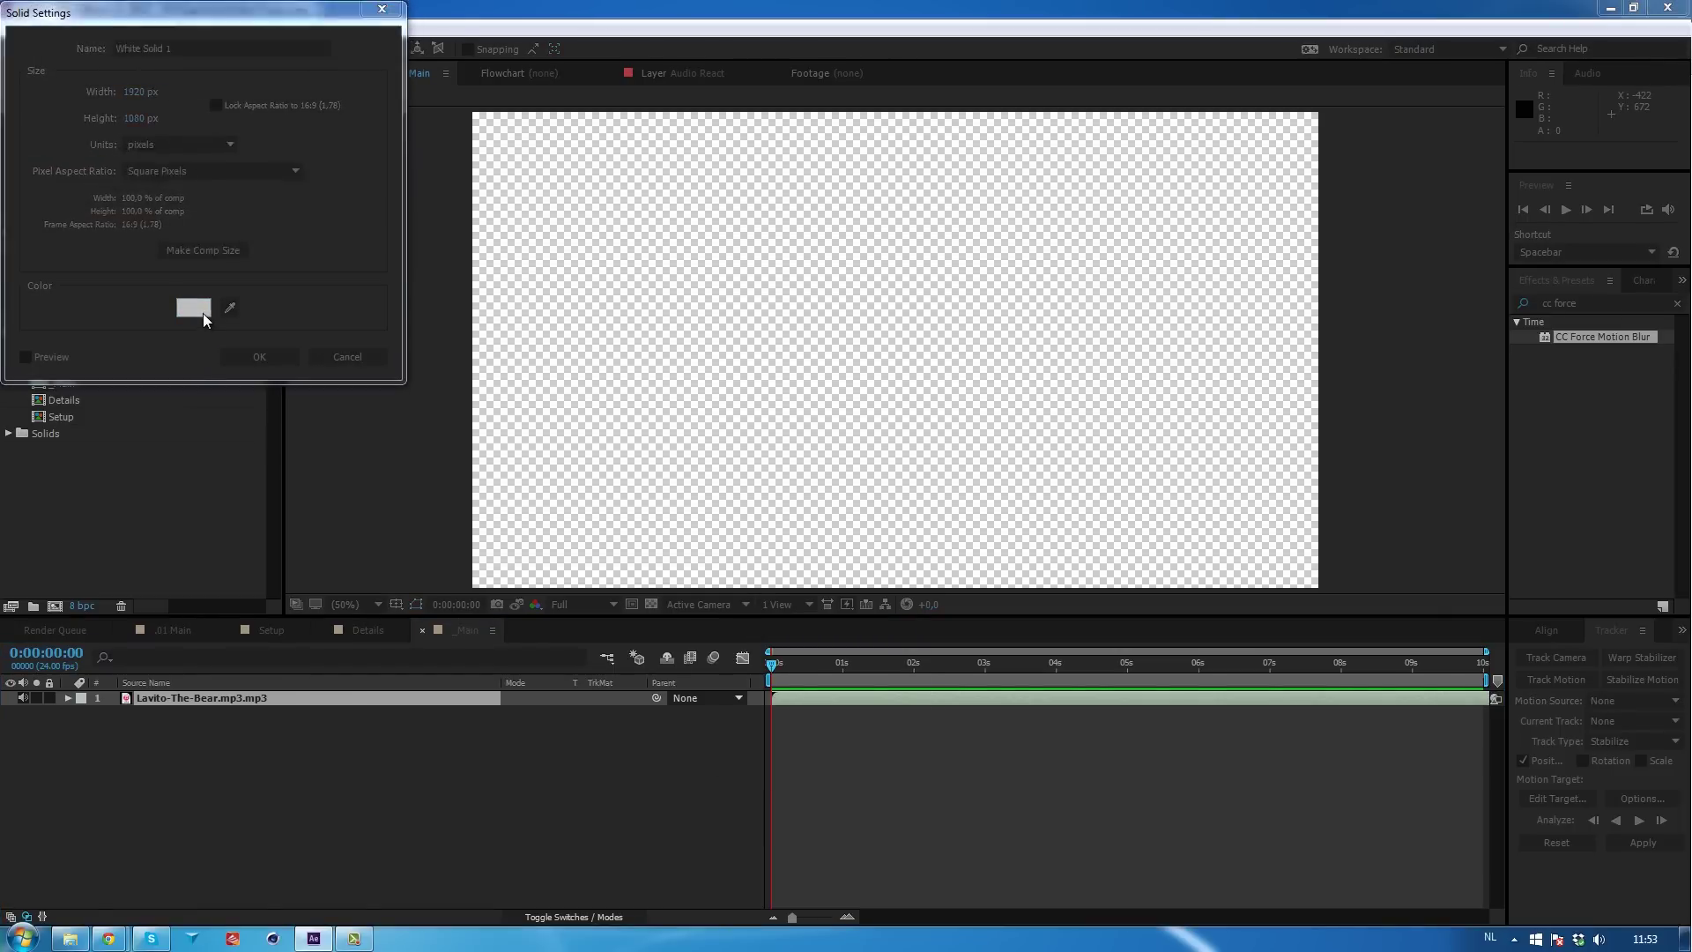
click(403, 47)
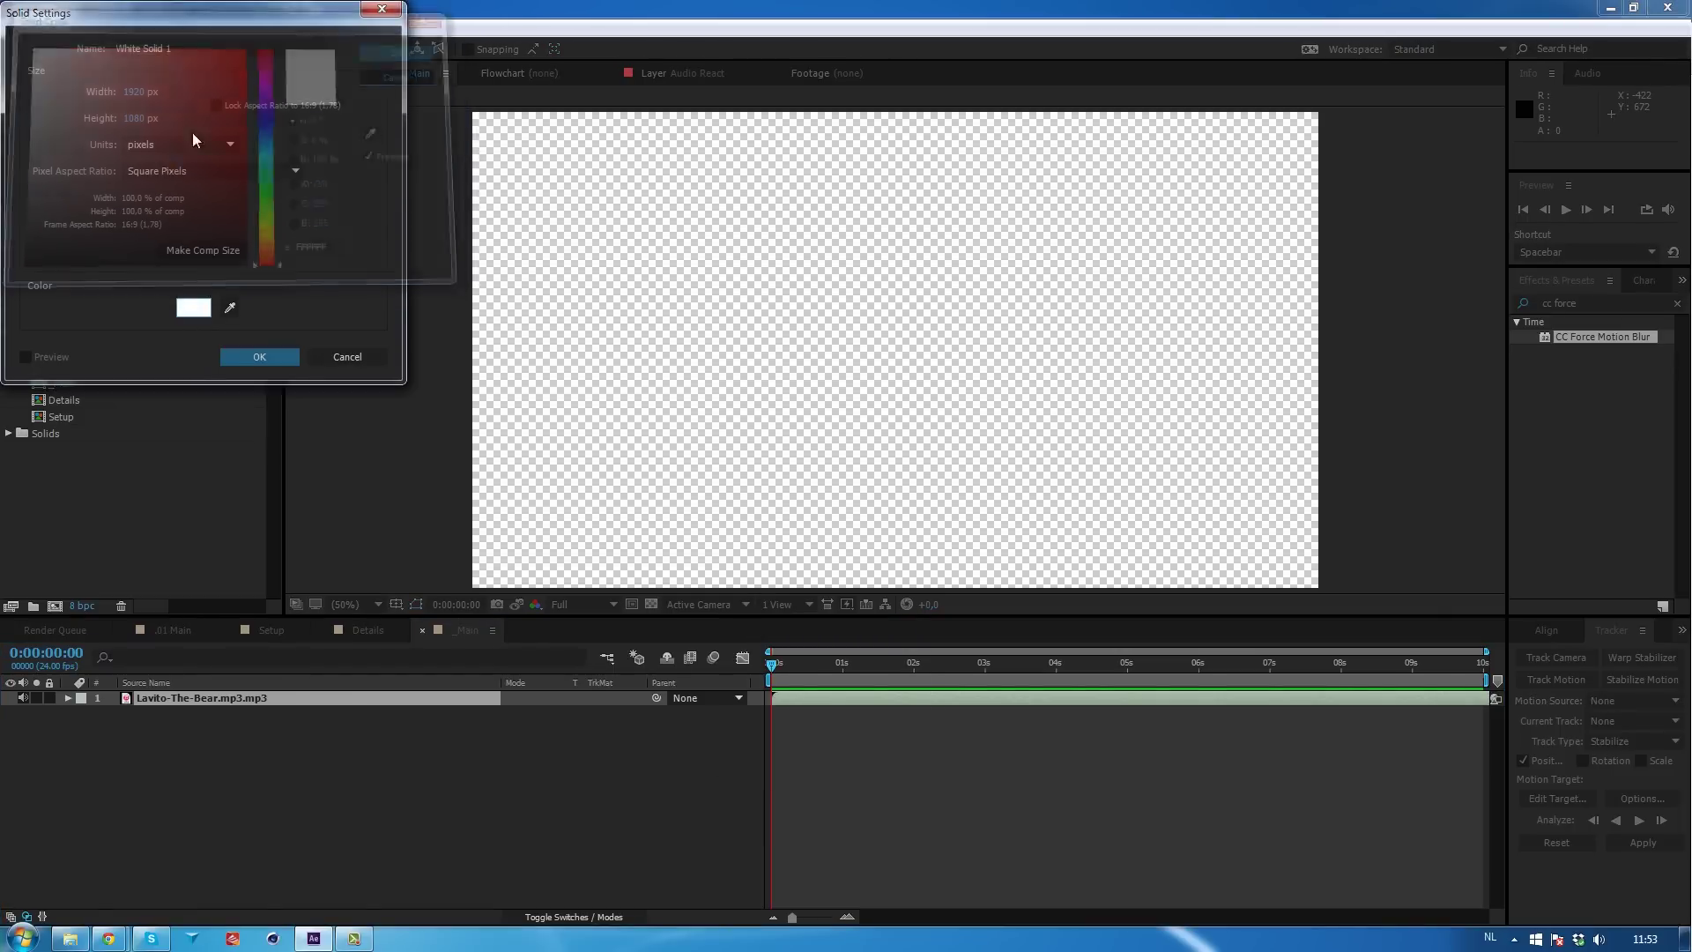
click(192, 315)
drag(181, 249, 23, 266)
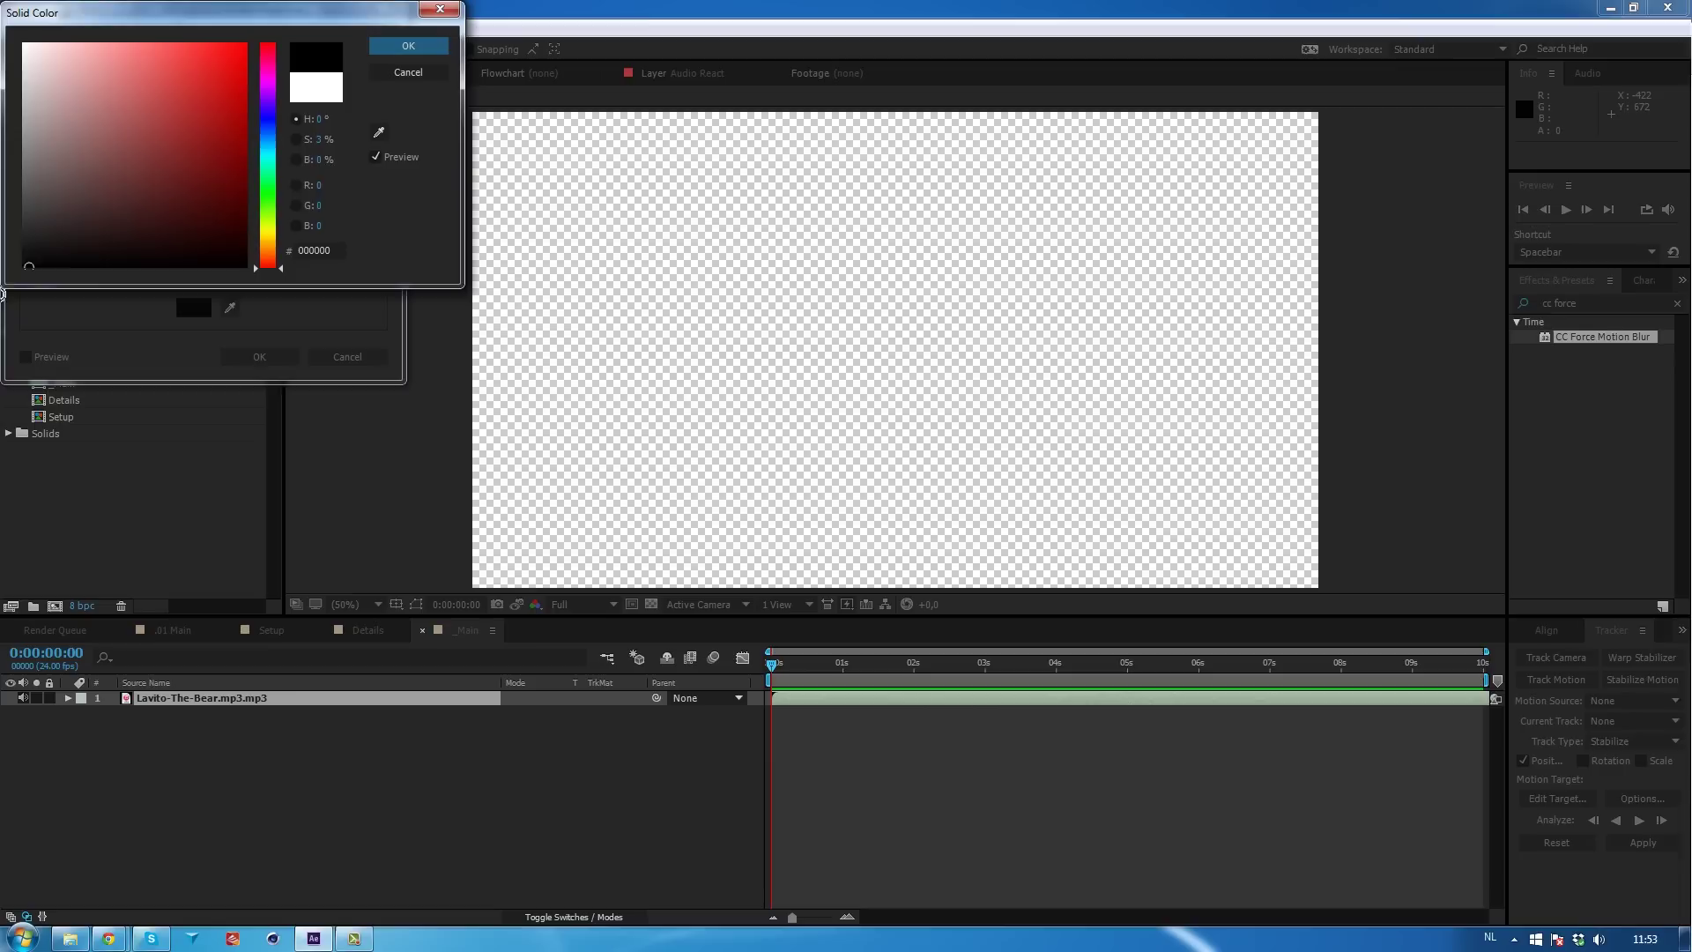
click(406, 46)
triple_click(189, 49)
text(BG)
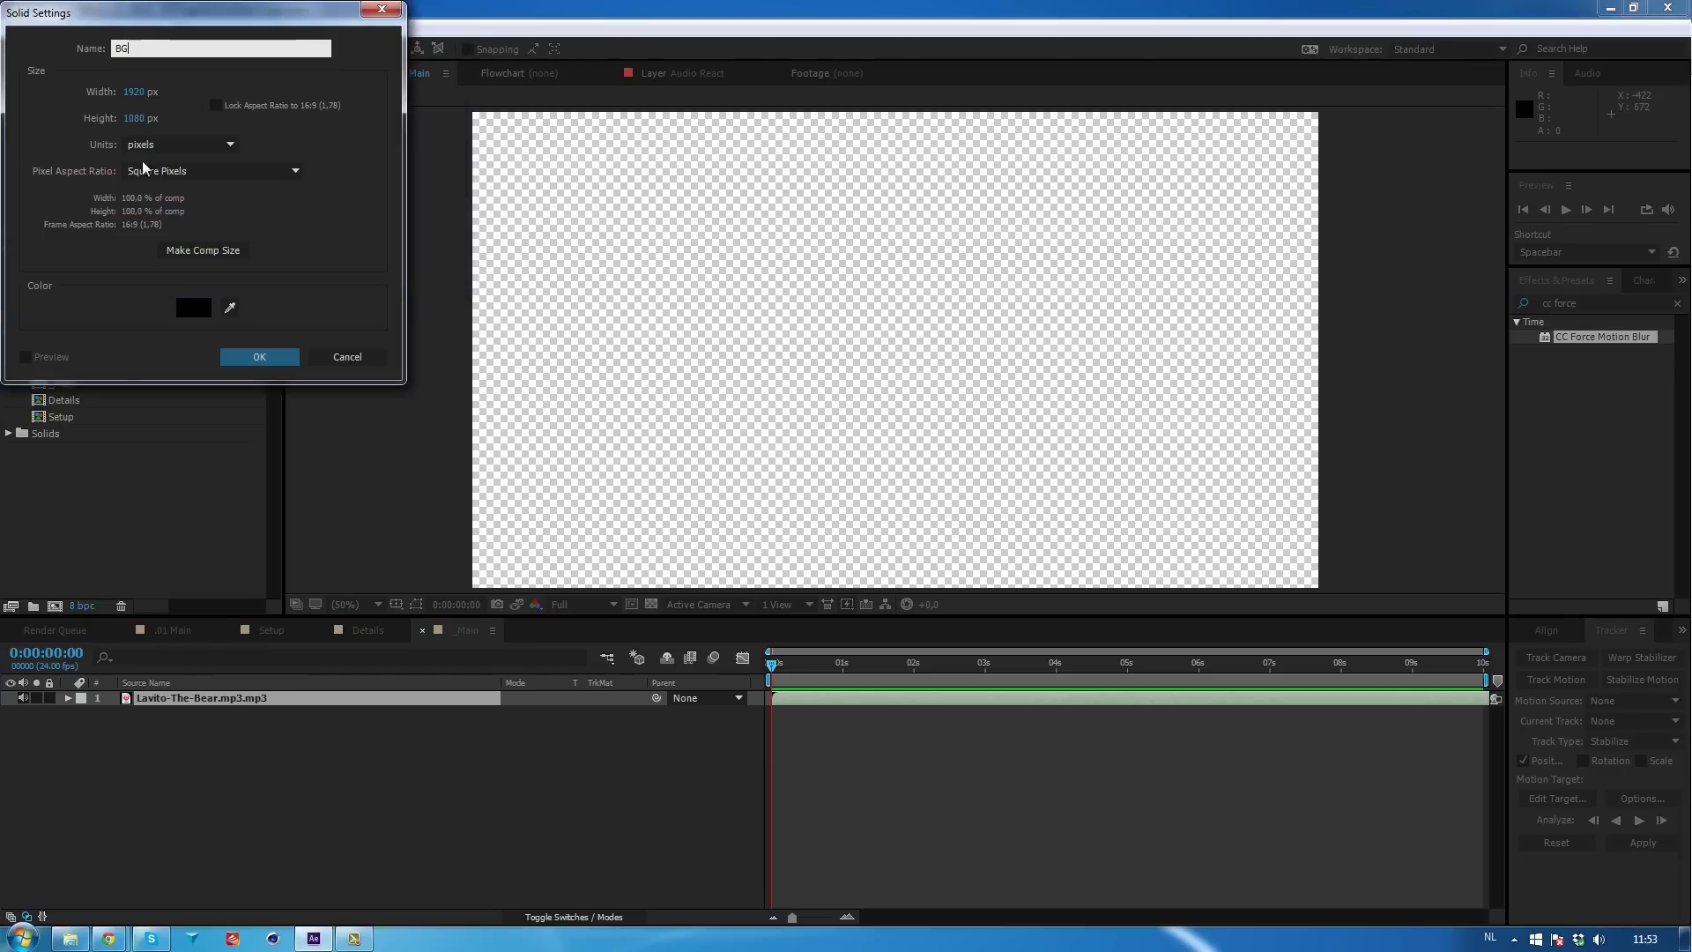
click(258, 357)
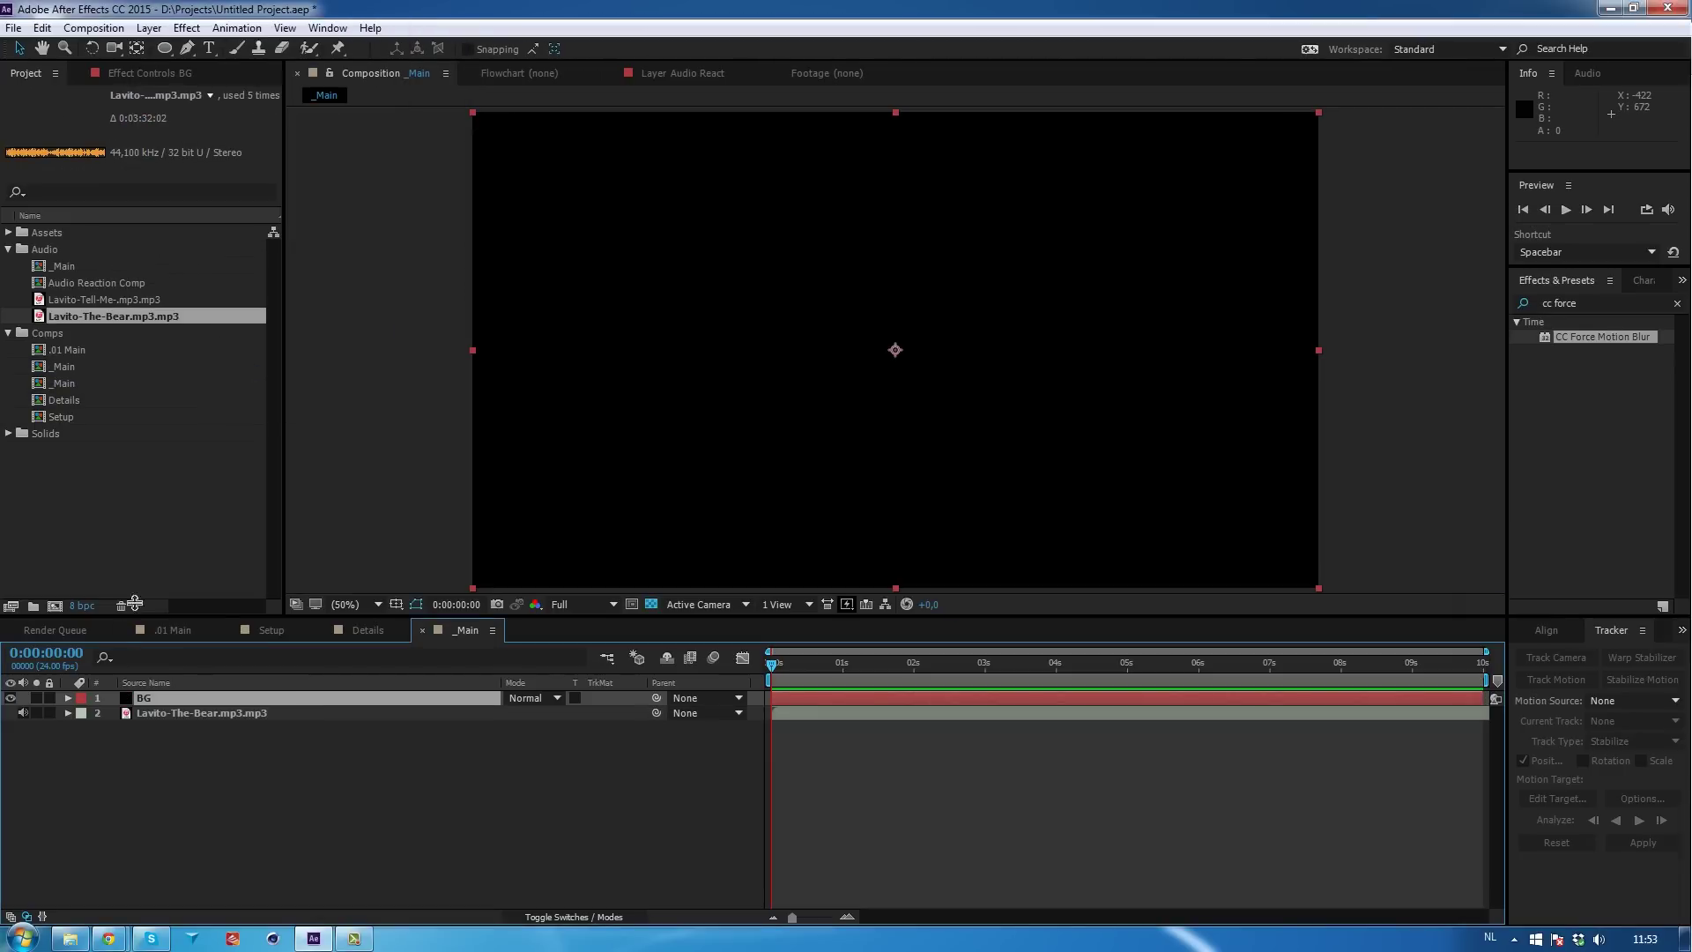
drag(143, 702, 132, 763)
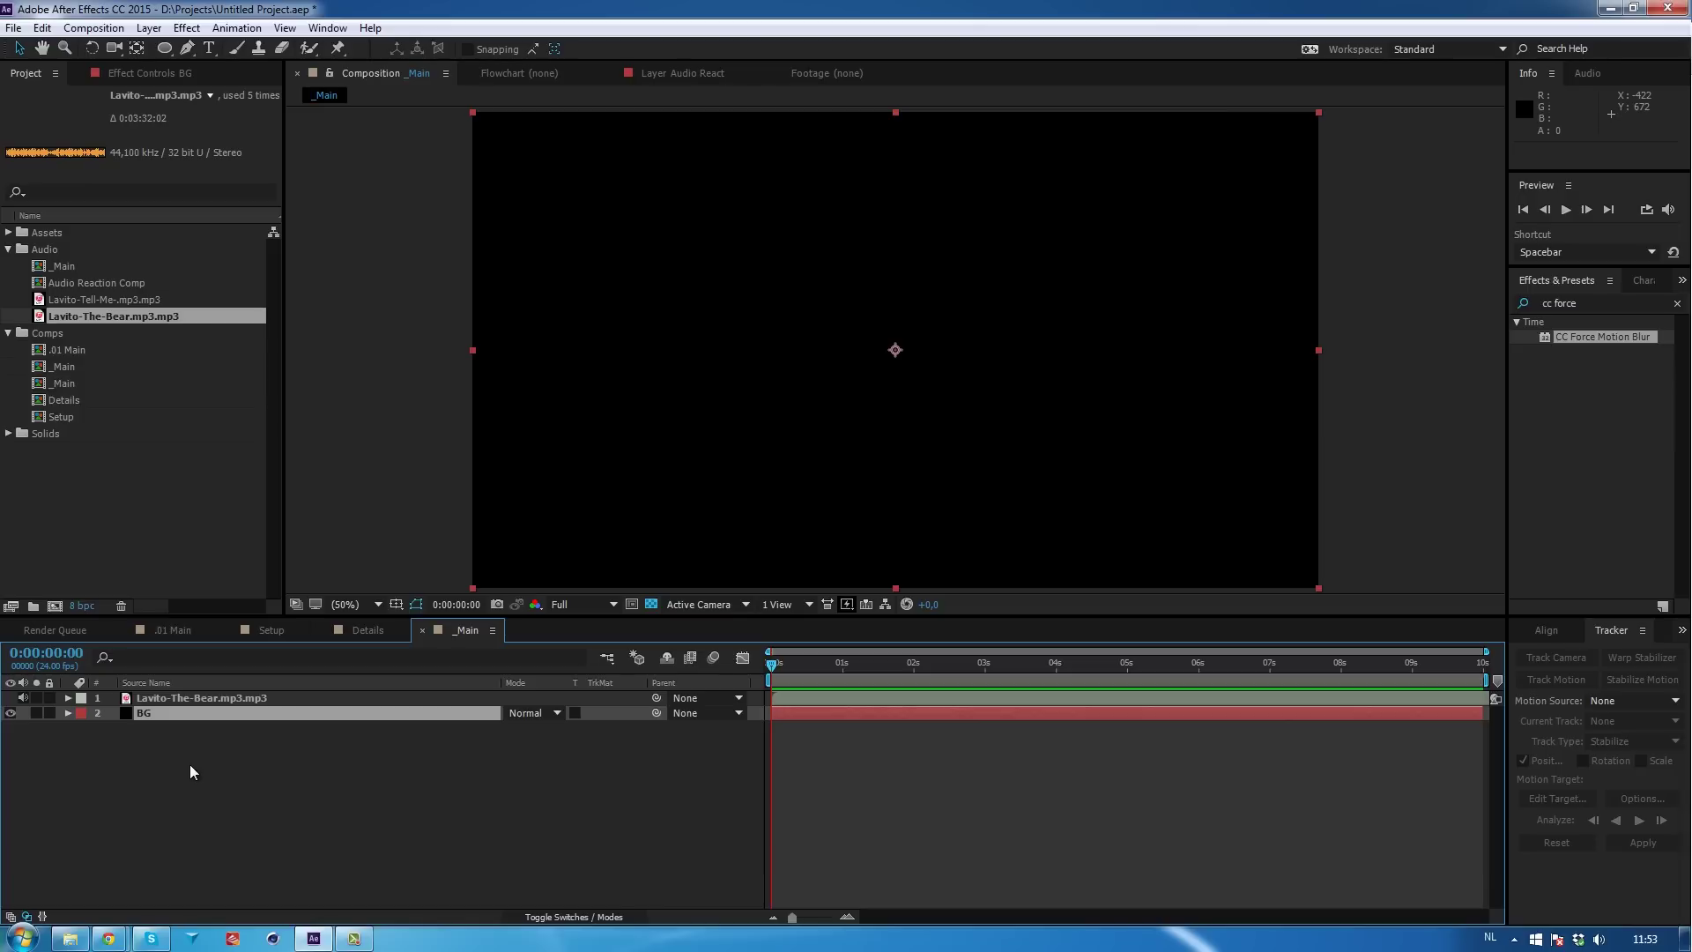
Create a white (FFFFFF) solid named Audio Reaction above the BG layer.
right_click(170, 783)
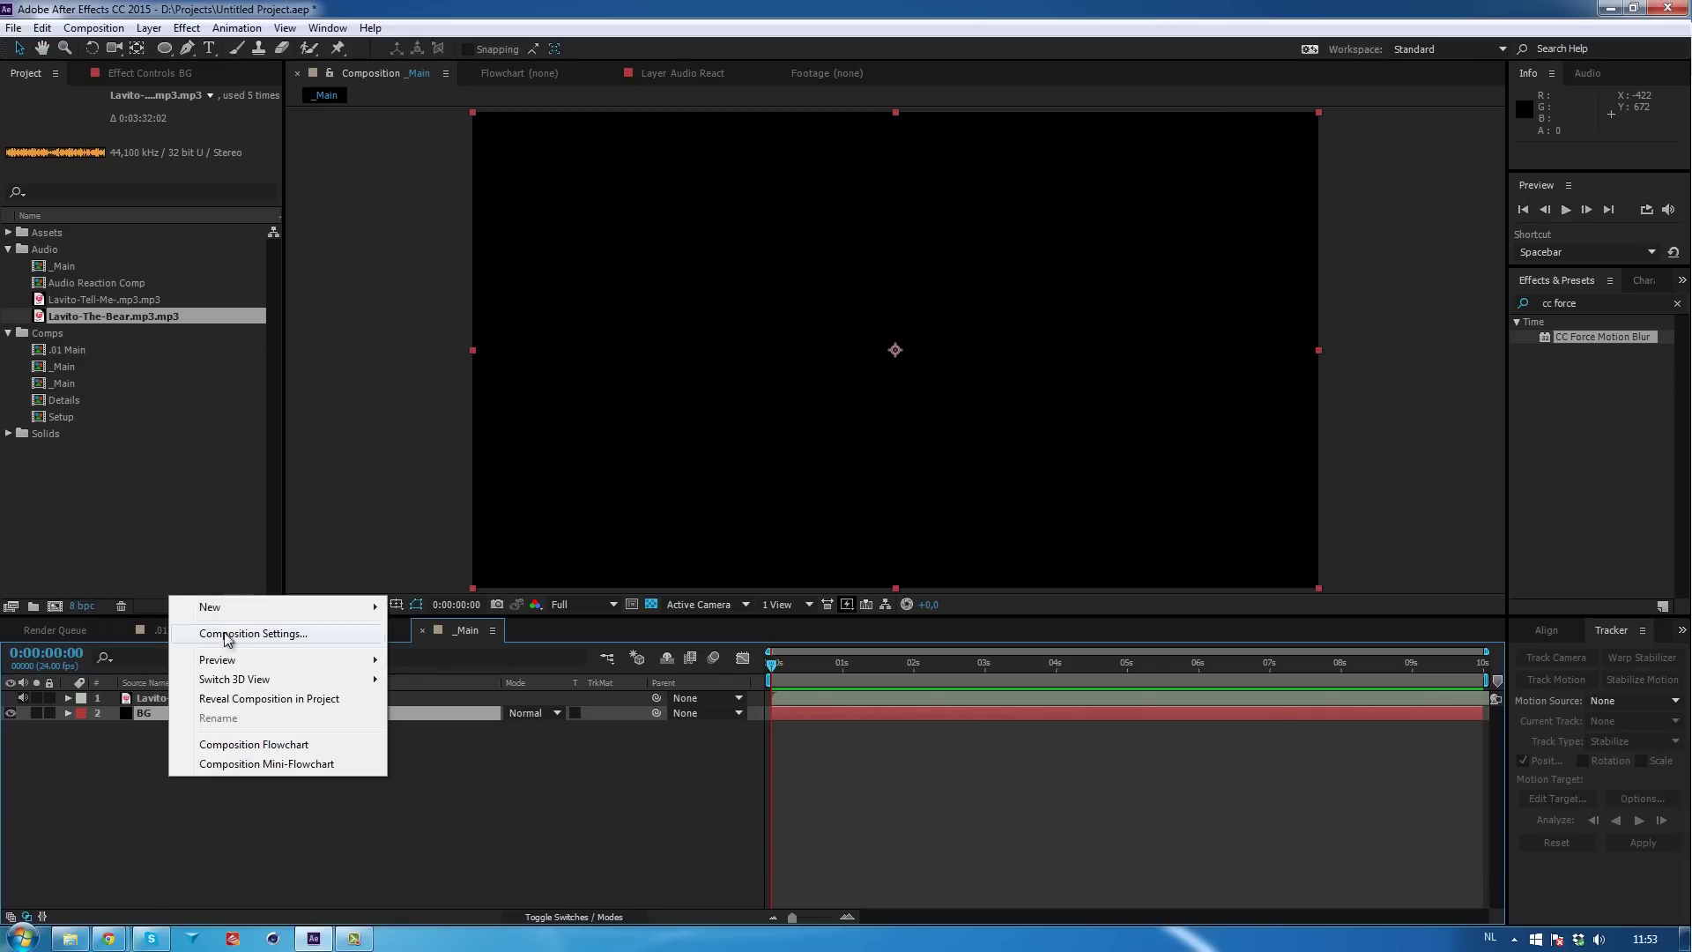
mouse_move(231, 612)
click(424, 654)
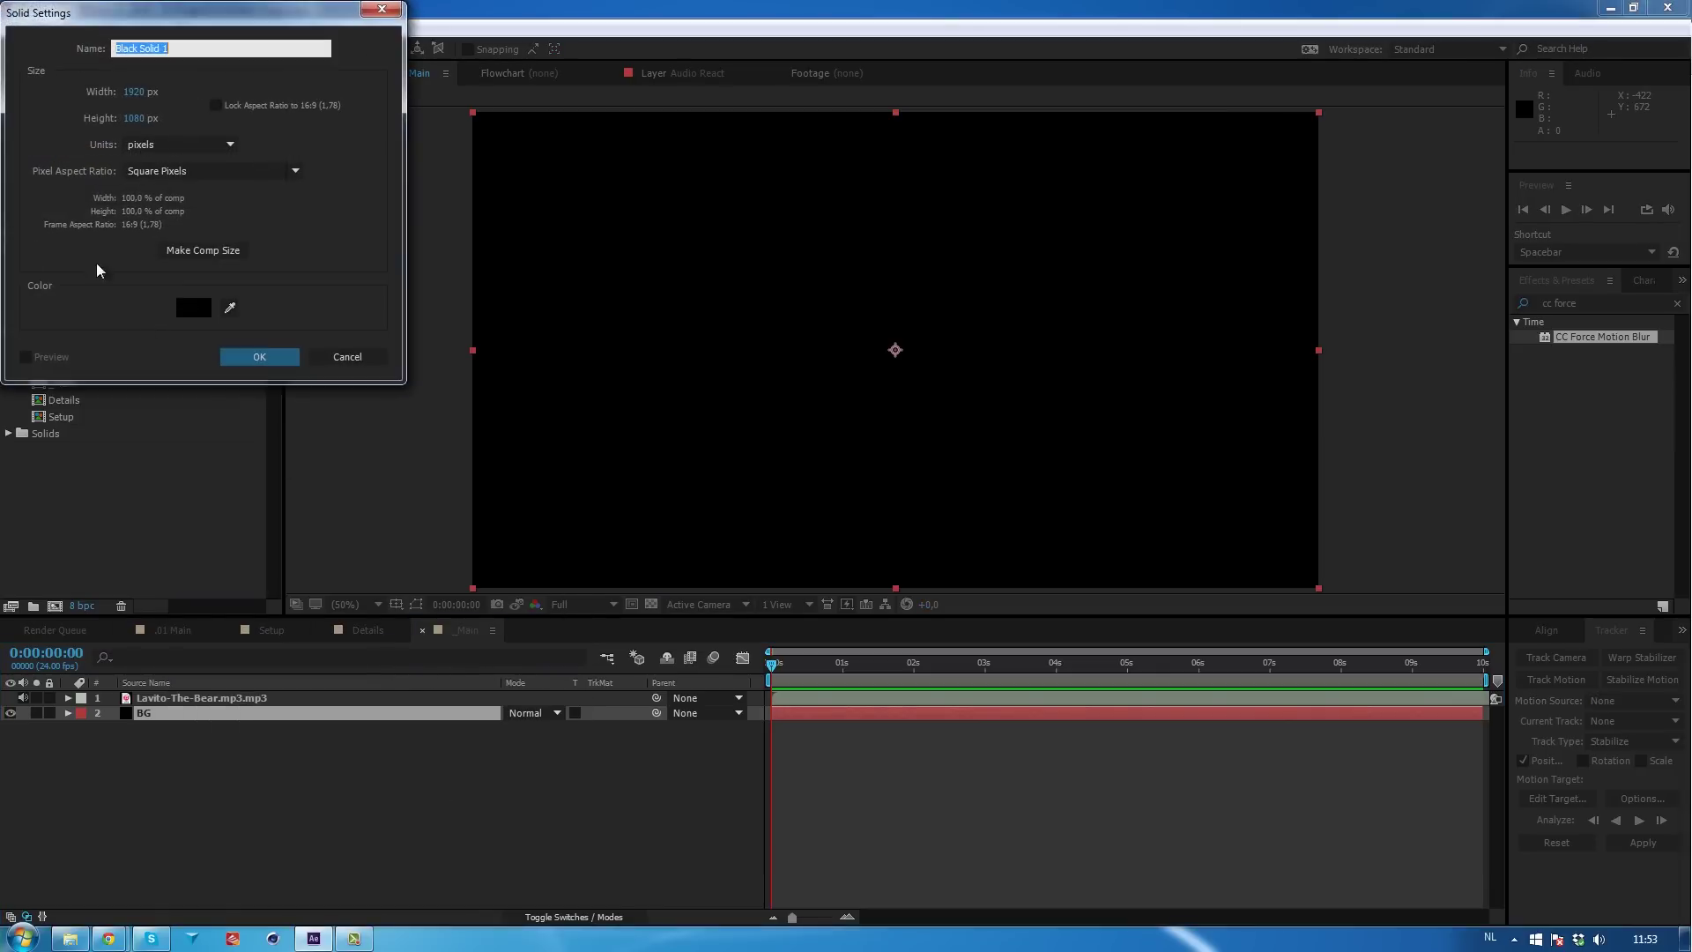
click(193, 307)
click(22, 44)
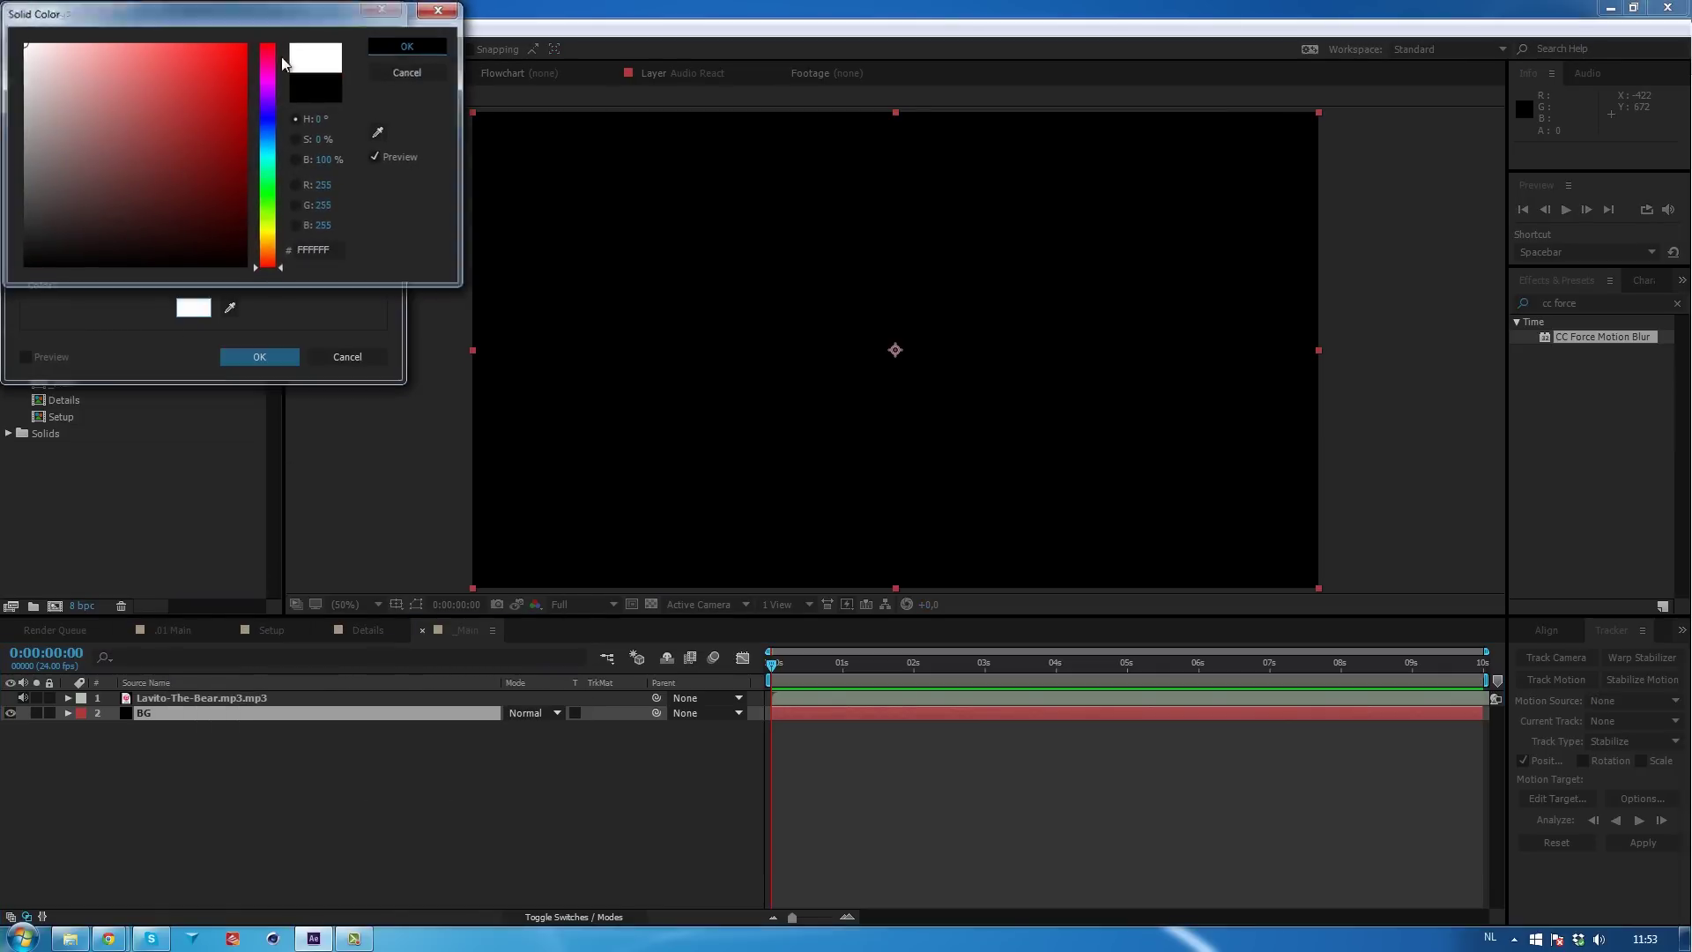
click(408, 46)
click(184, 46)
text(A)
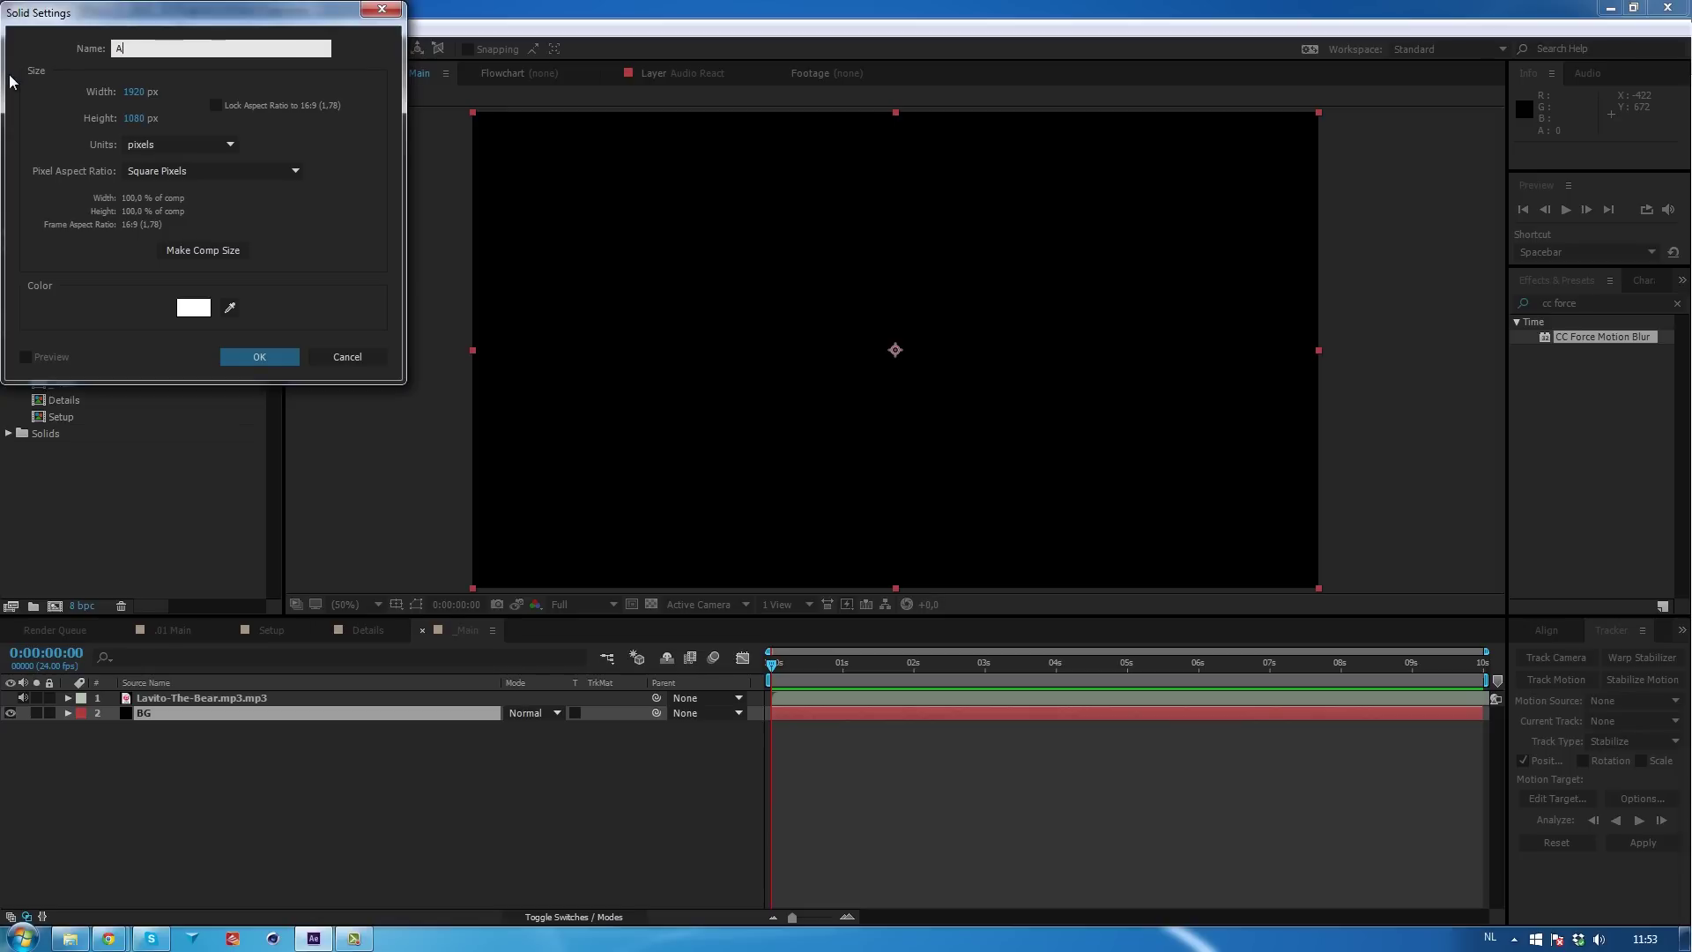
text(udio Reaction)
key(Return)
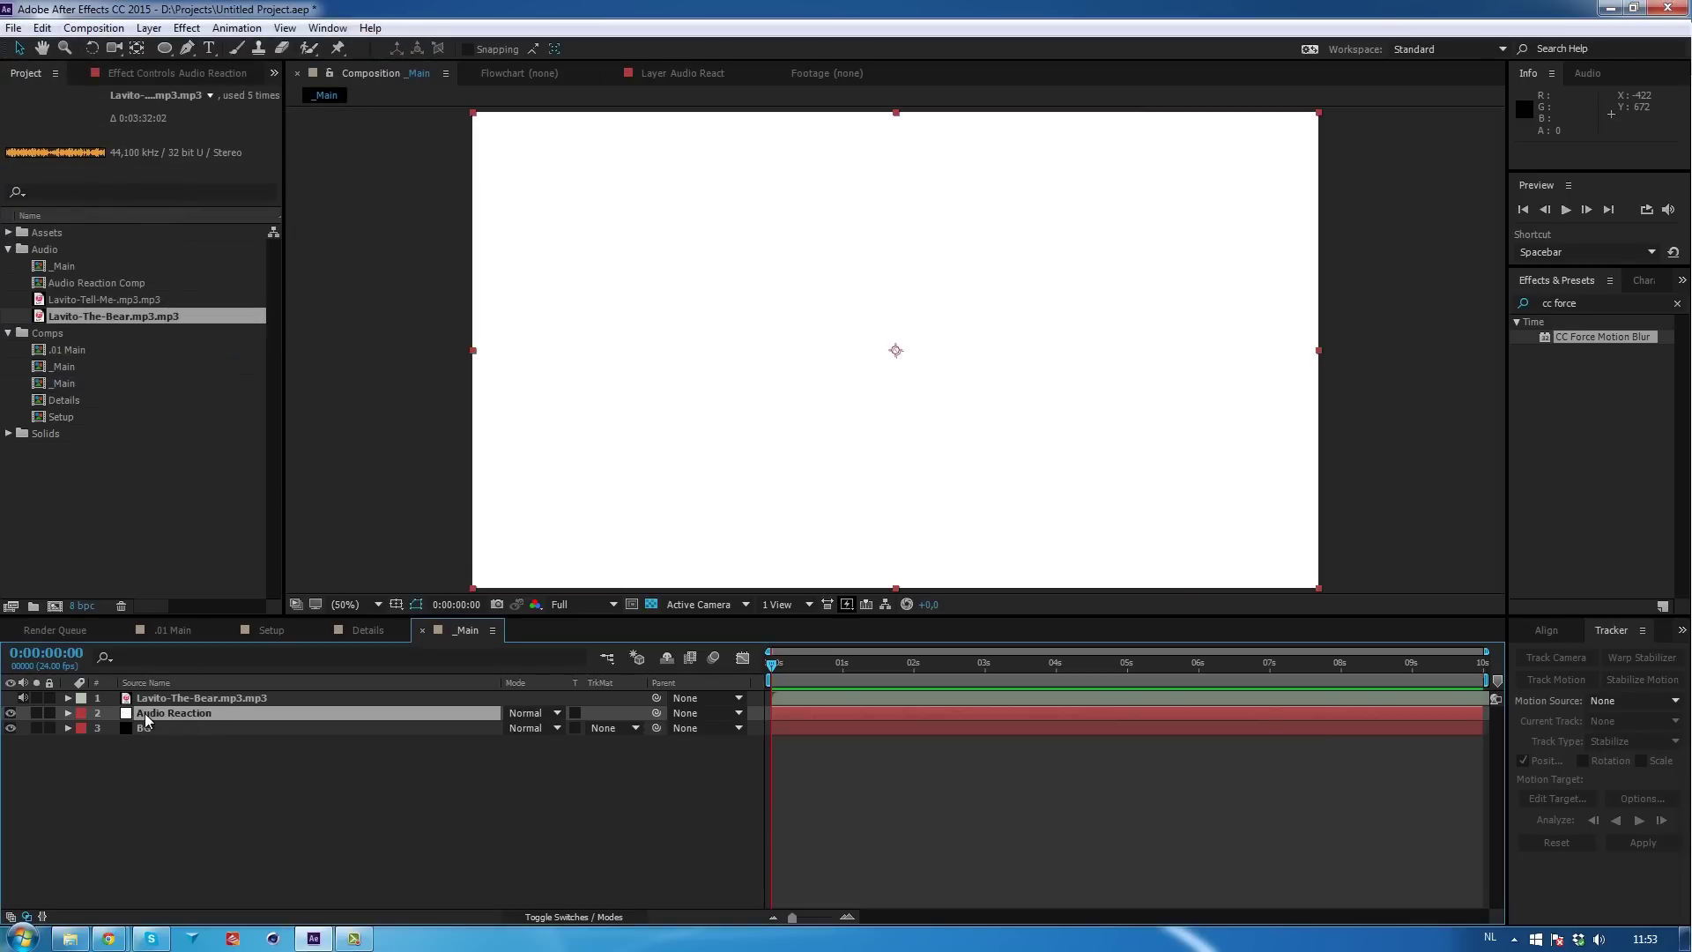
Pre-compose the audio and Audio Reaction layers as Audio Reaction Comp, moving all attributes, and open that composition.
shift+click(187, 698)
click(149, 27)
click(196, 692)
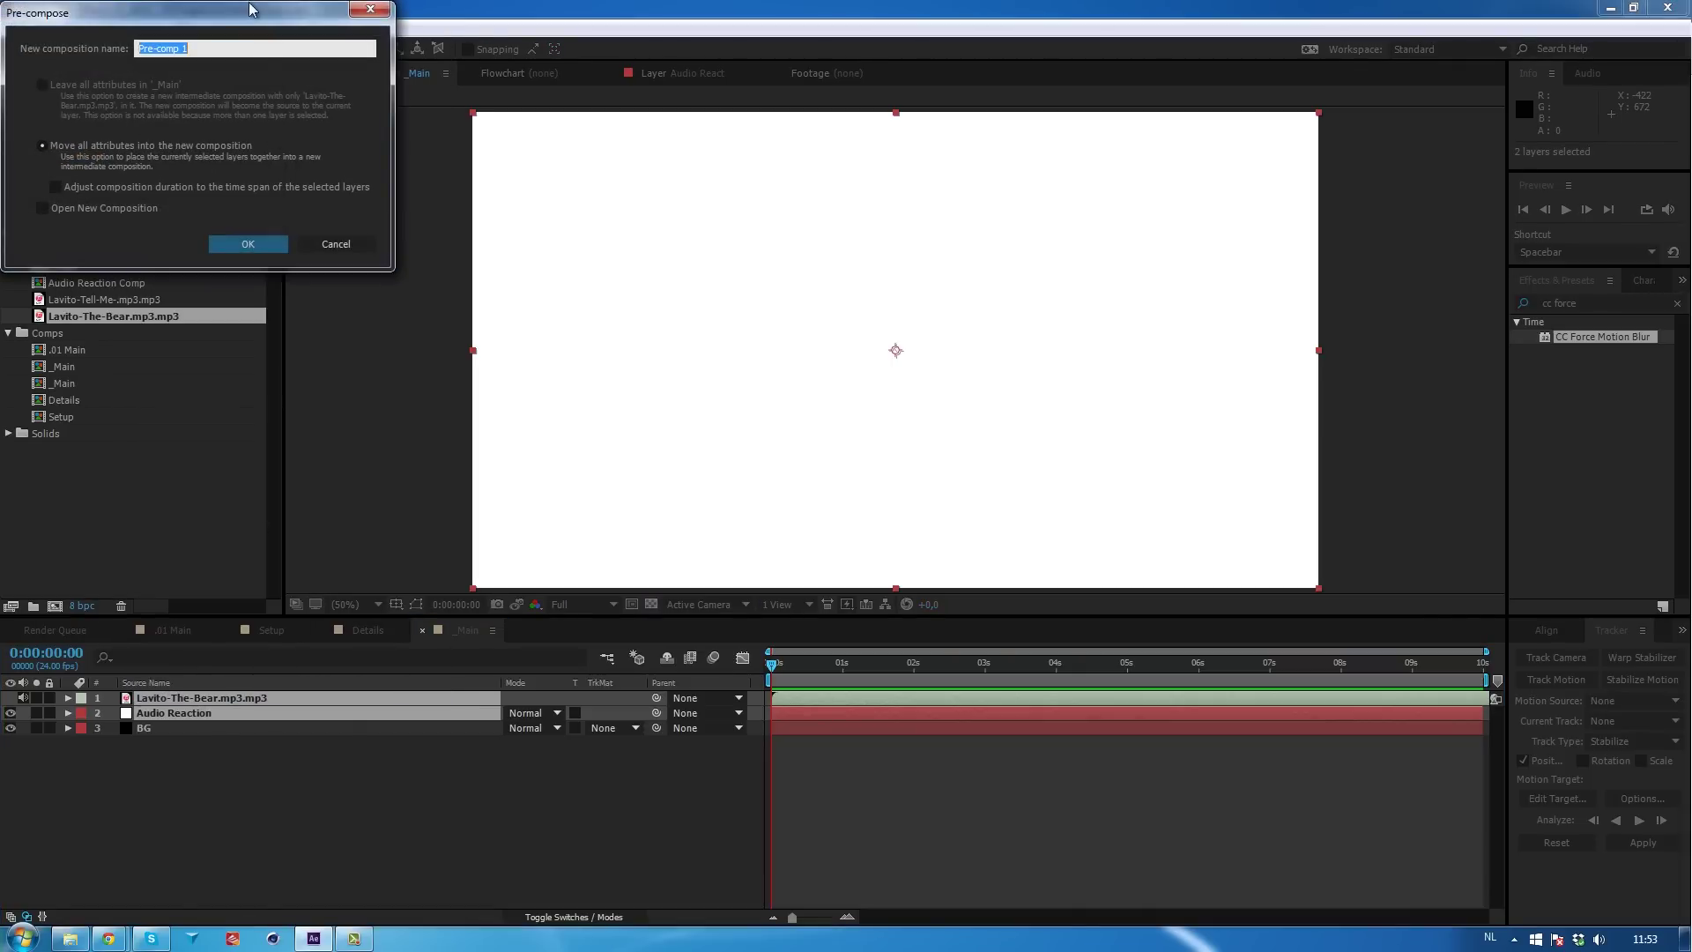
text(Audio Reaction Comp)
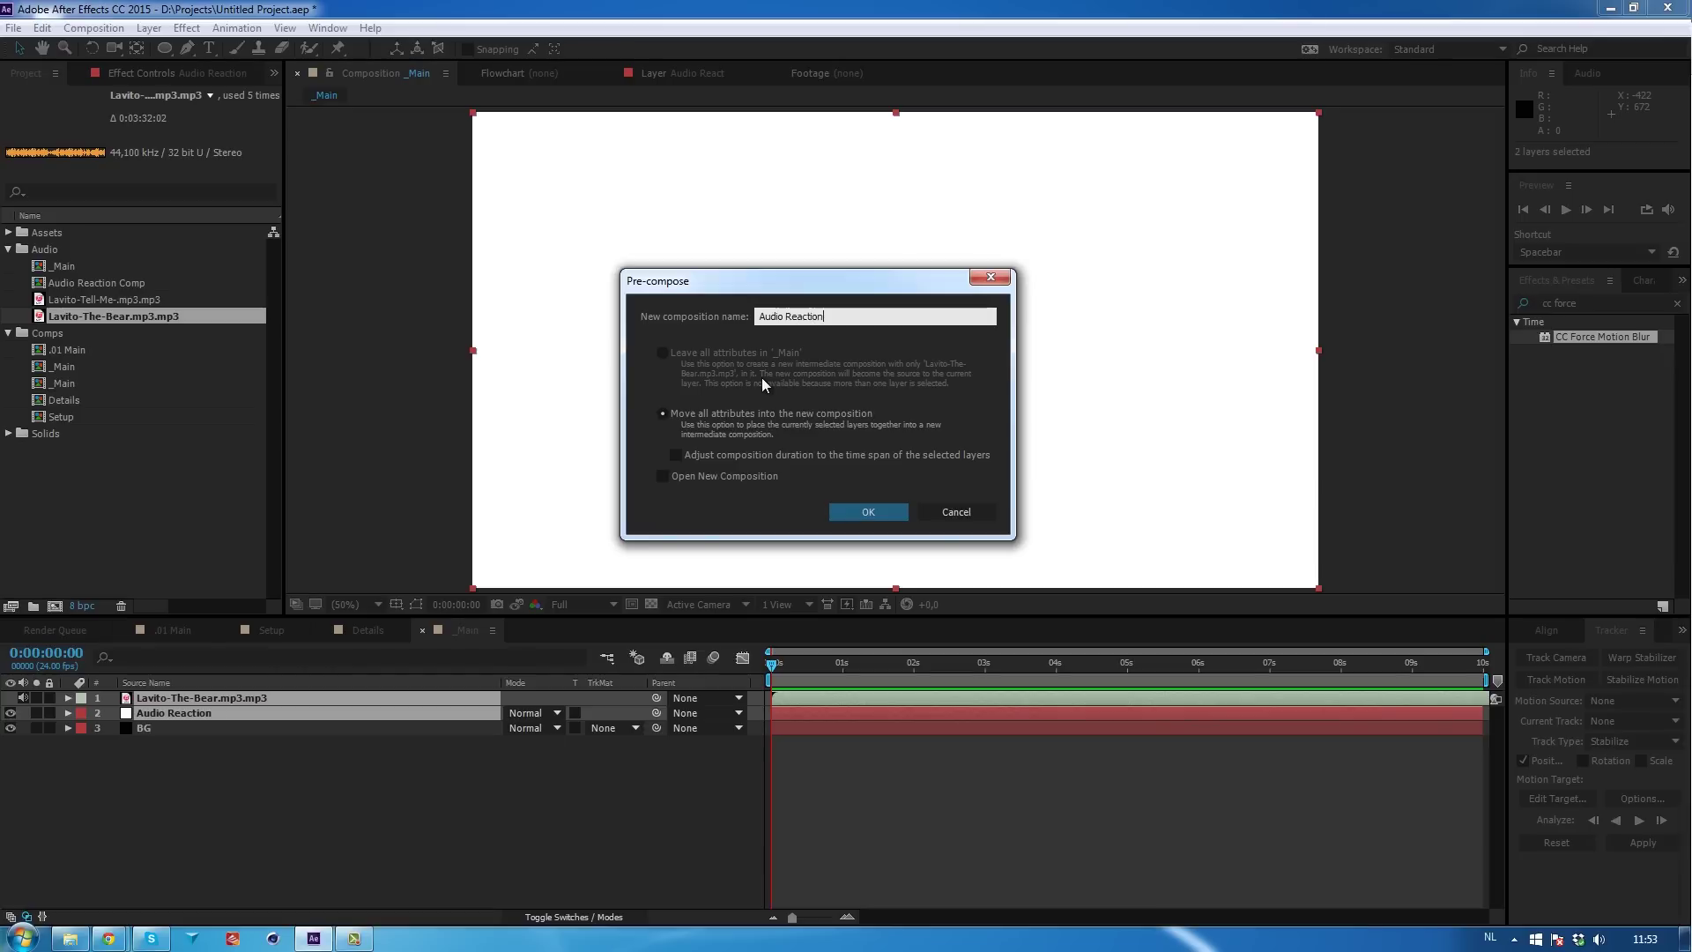
key(Return)
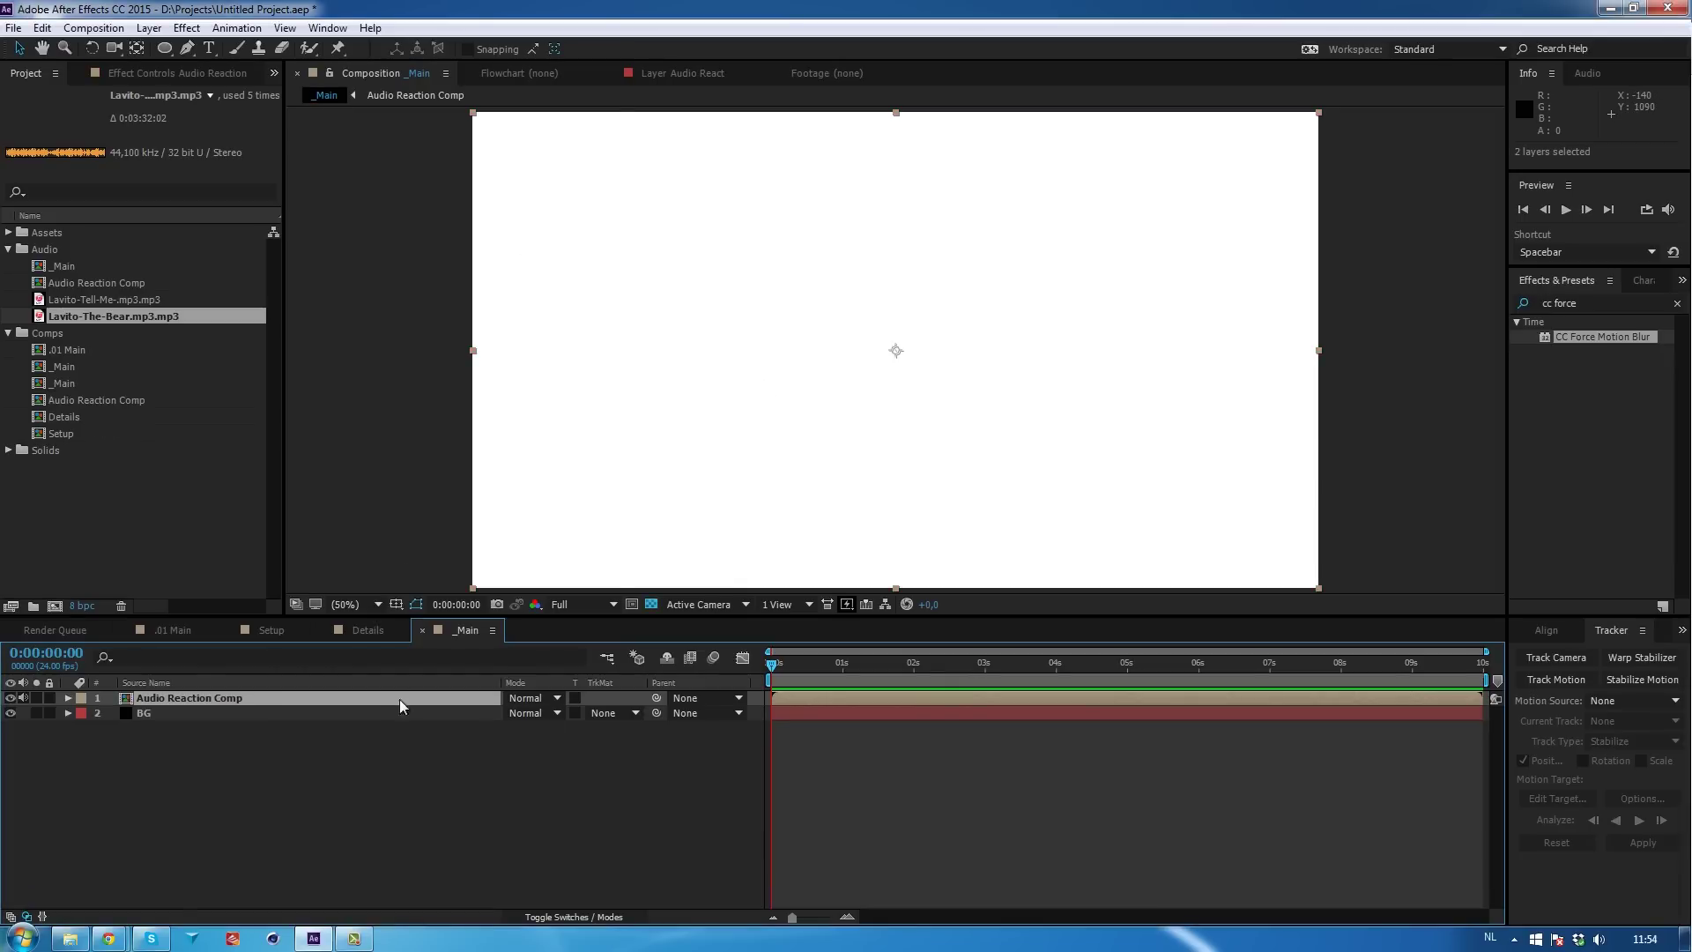
double_click(369, 698)
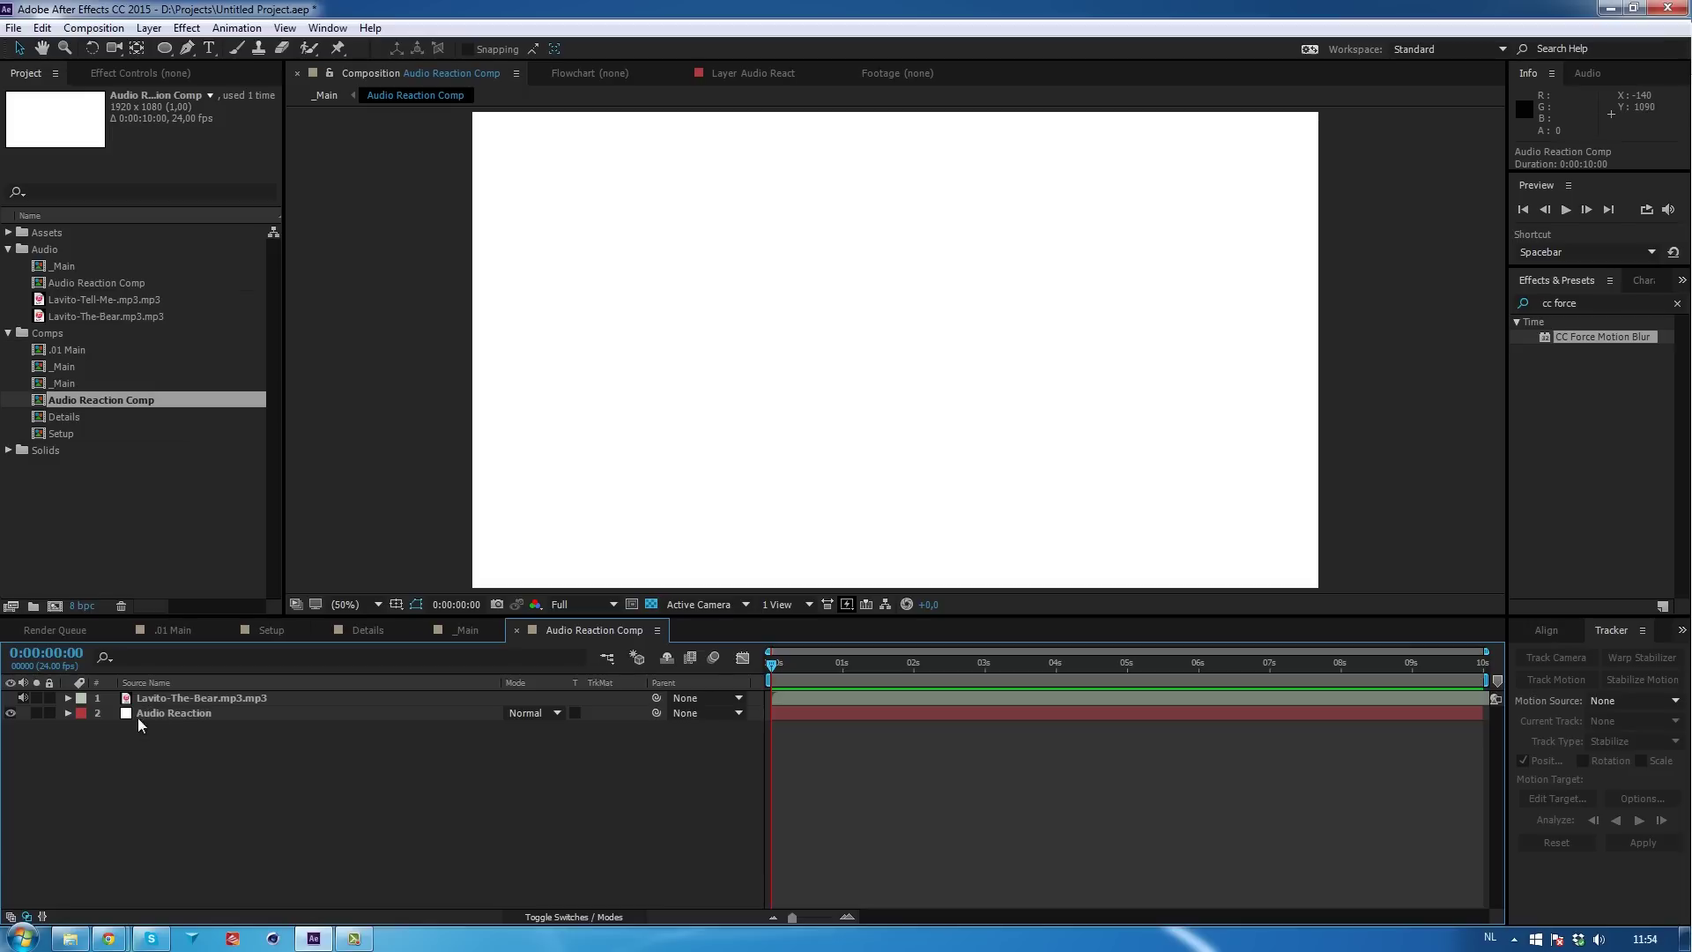
Turn off the transparency grid and apply the Audio Spectrum effect to the Audio Reaction layer.
click(201, 715)
click(11, 713)
click(10, 713)
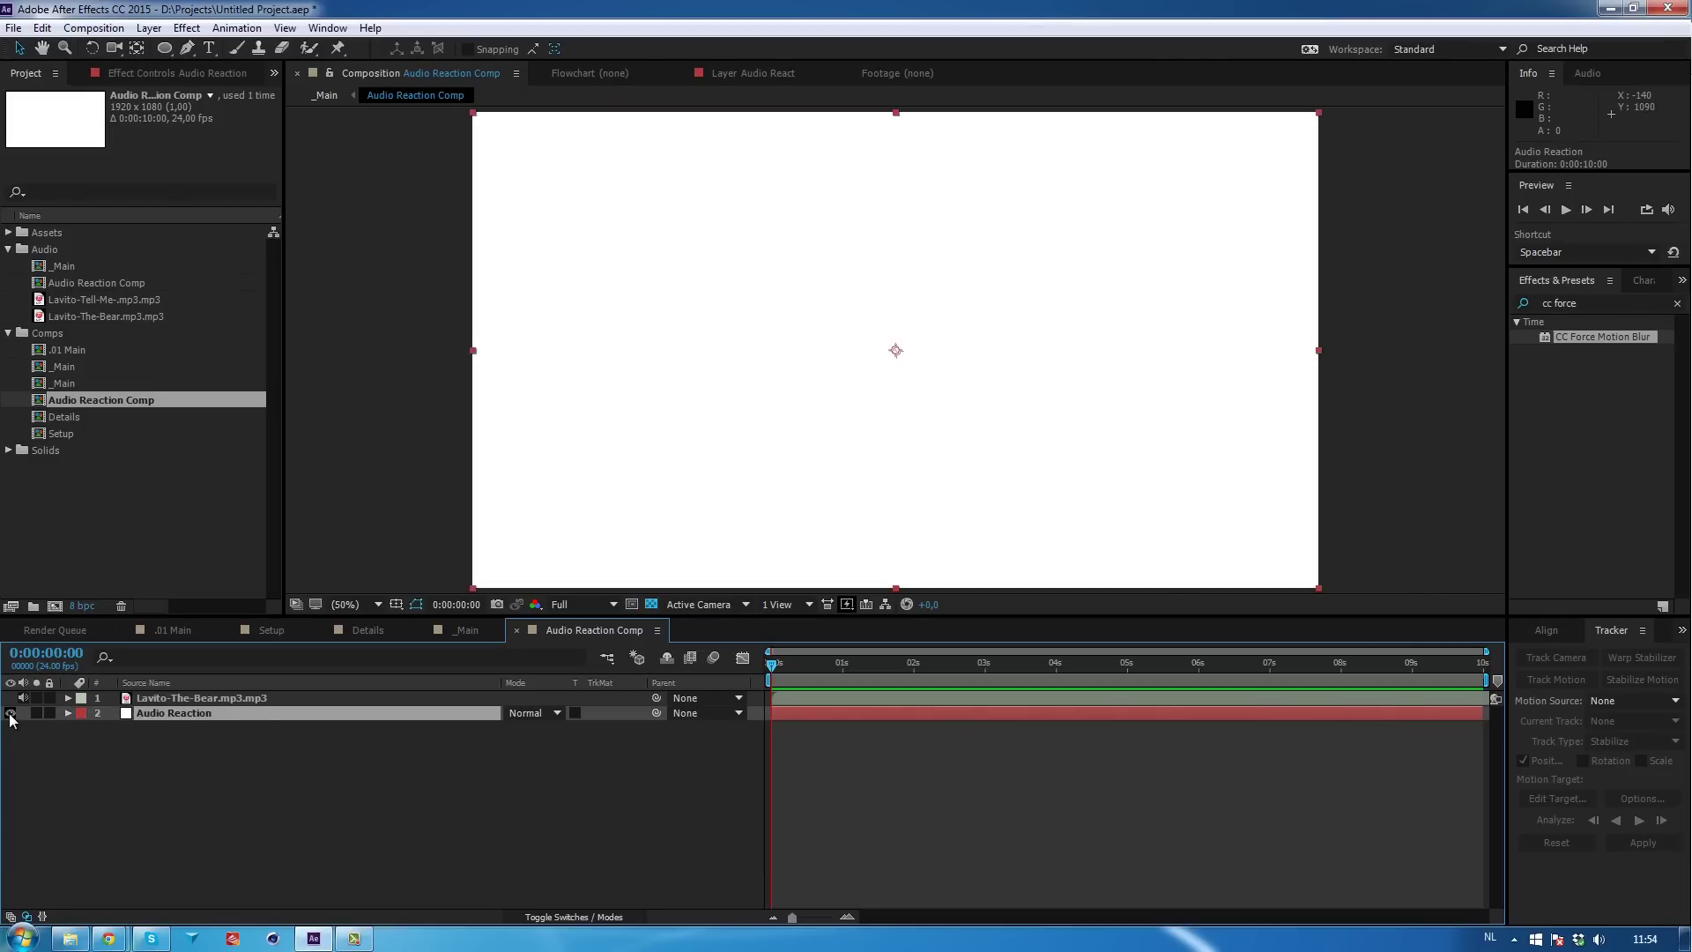
click(653, 606)
click(36, 713)
click(36, 713)
click(186, 28)
mouse_move(233, 225)
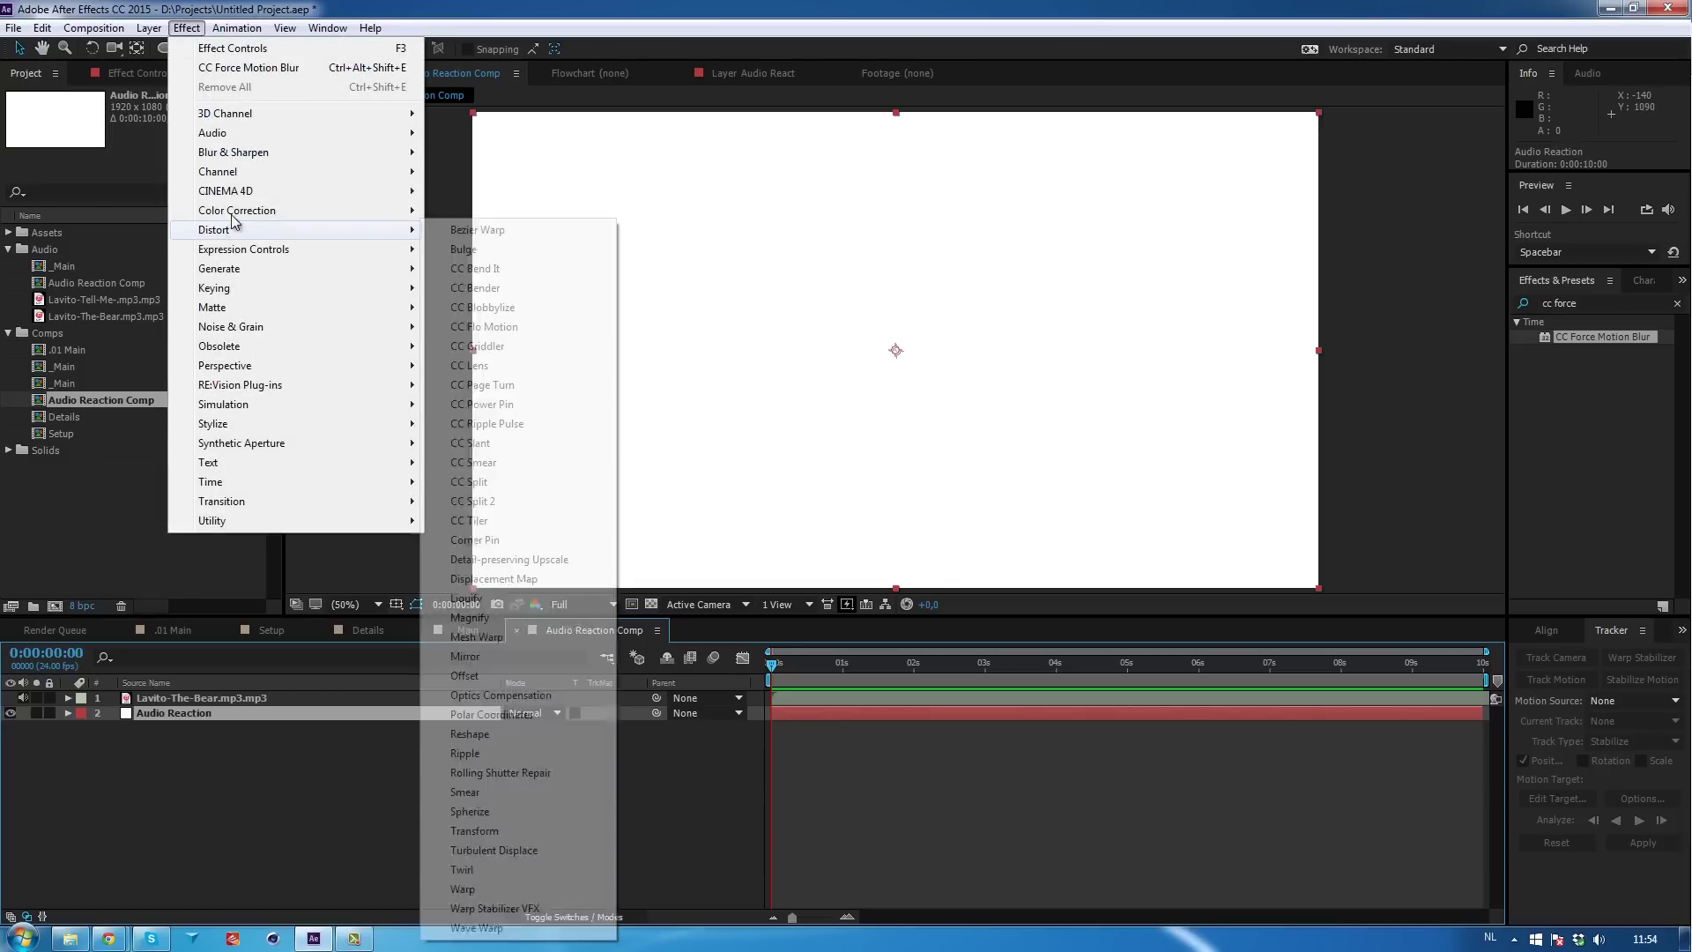
mouse_move(247, 268)
click(497, 319)
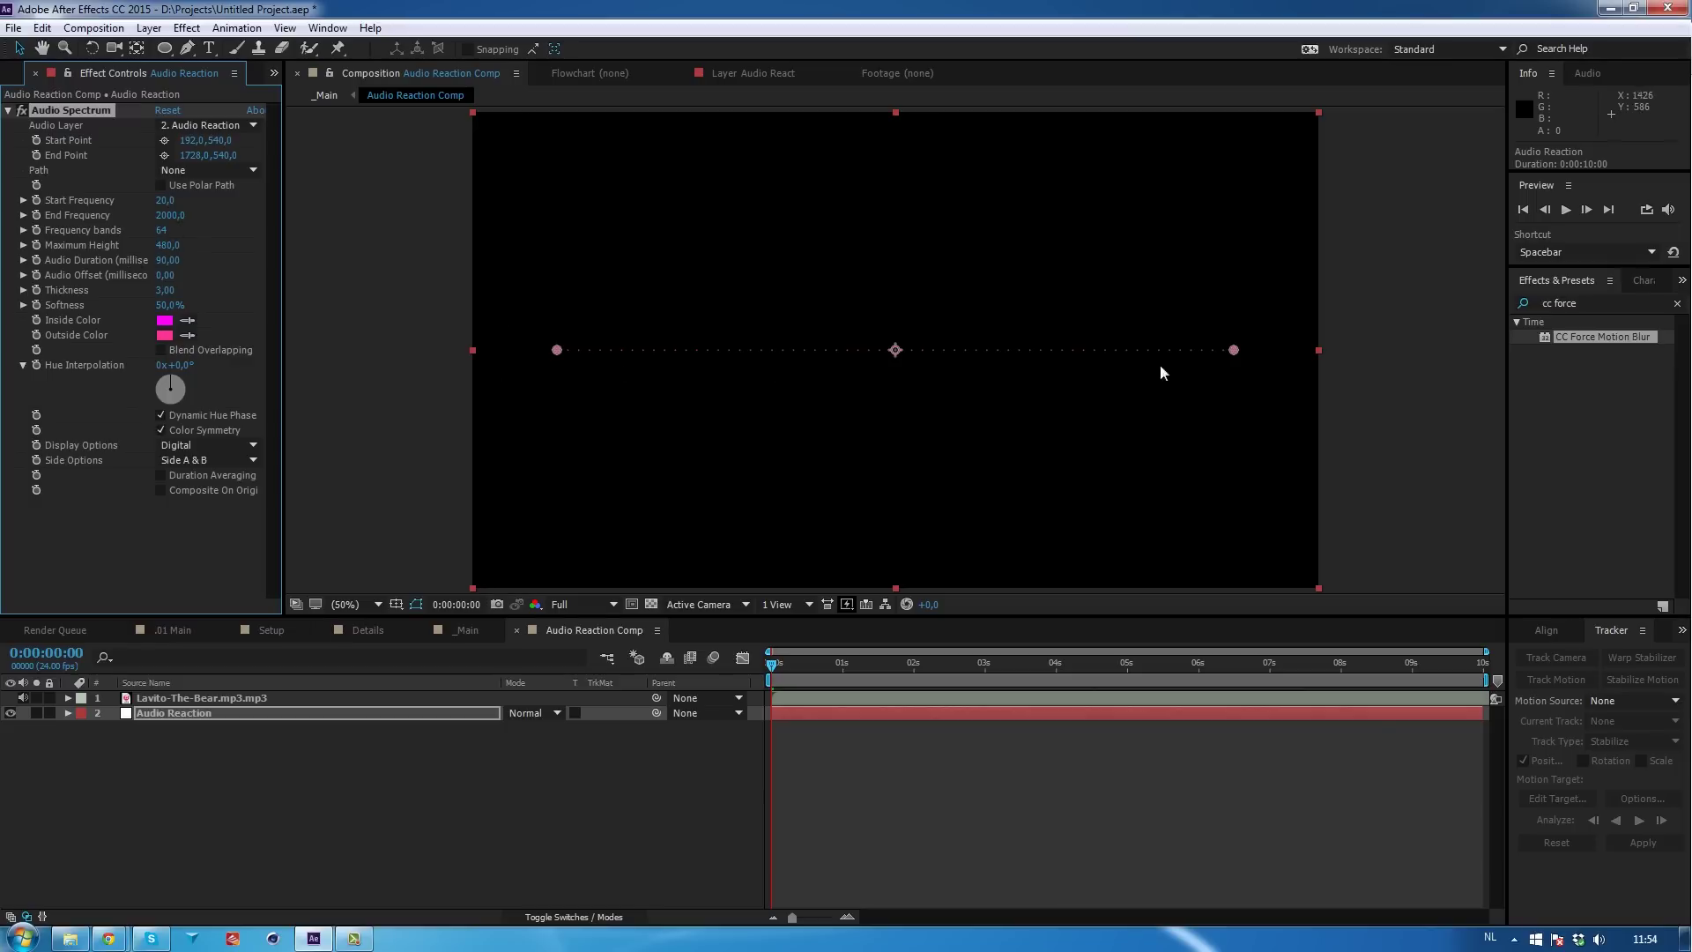
Set the Audio Spectrum's inside and outside colors to white.
click(165, 320)
key(Return)
click(165, 335)
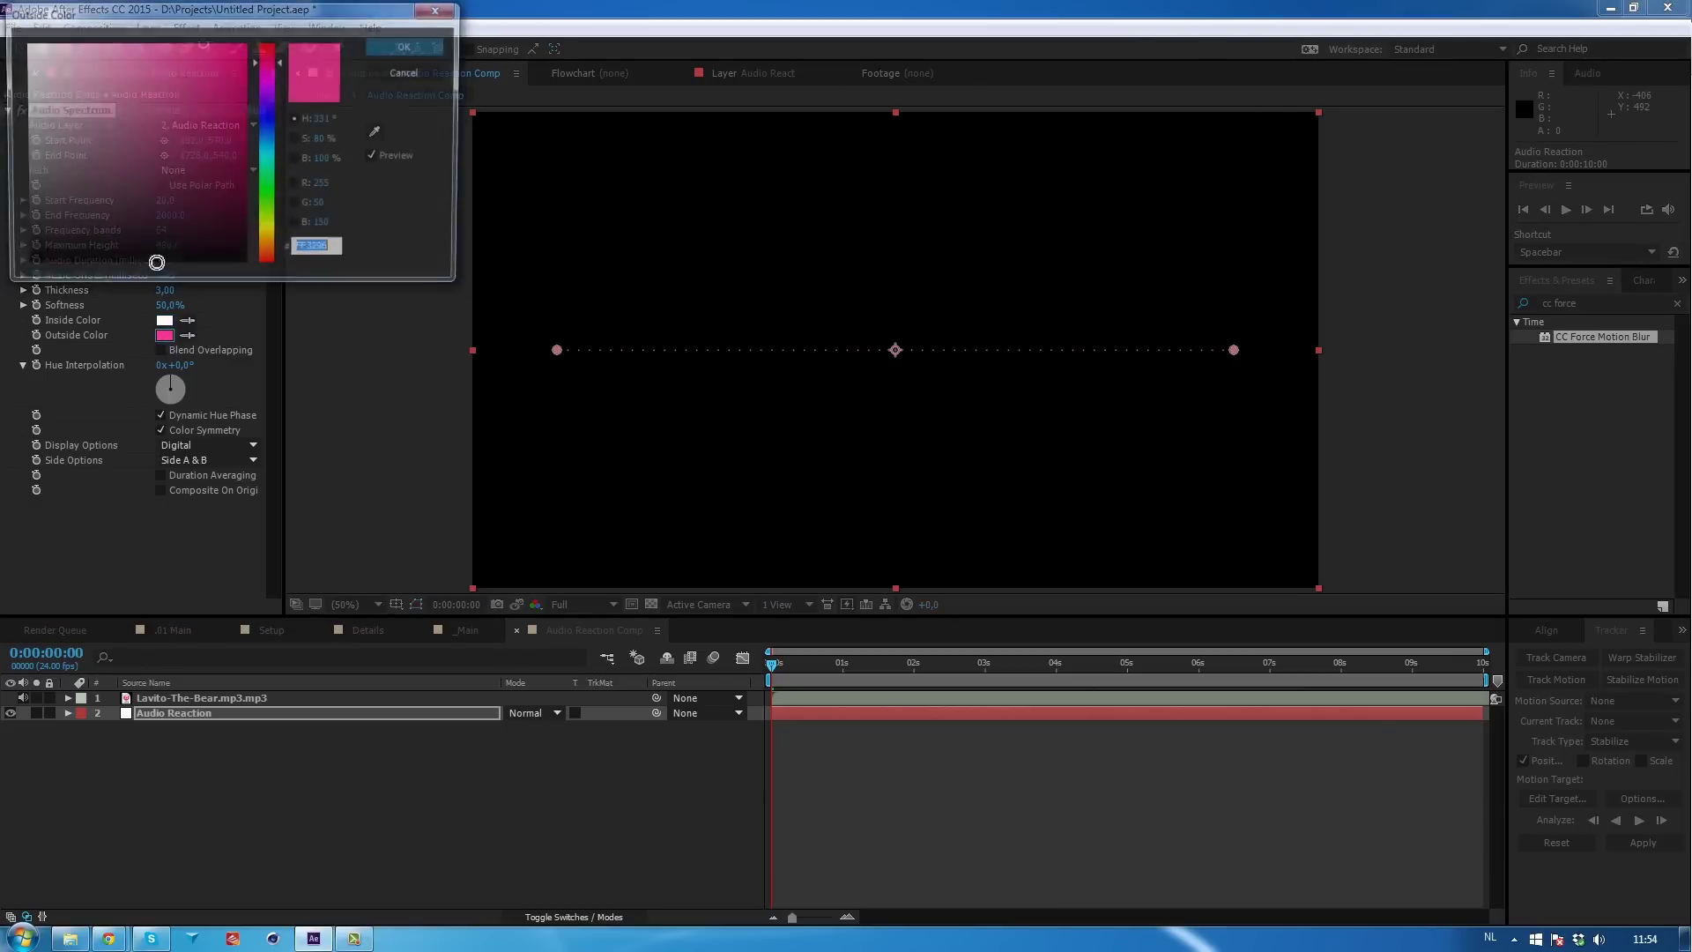
key(Return)
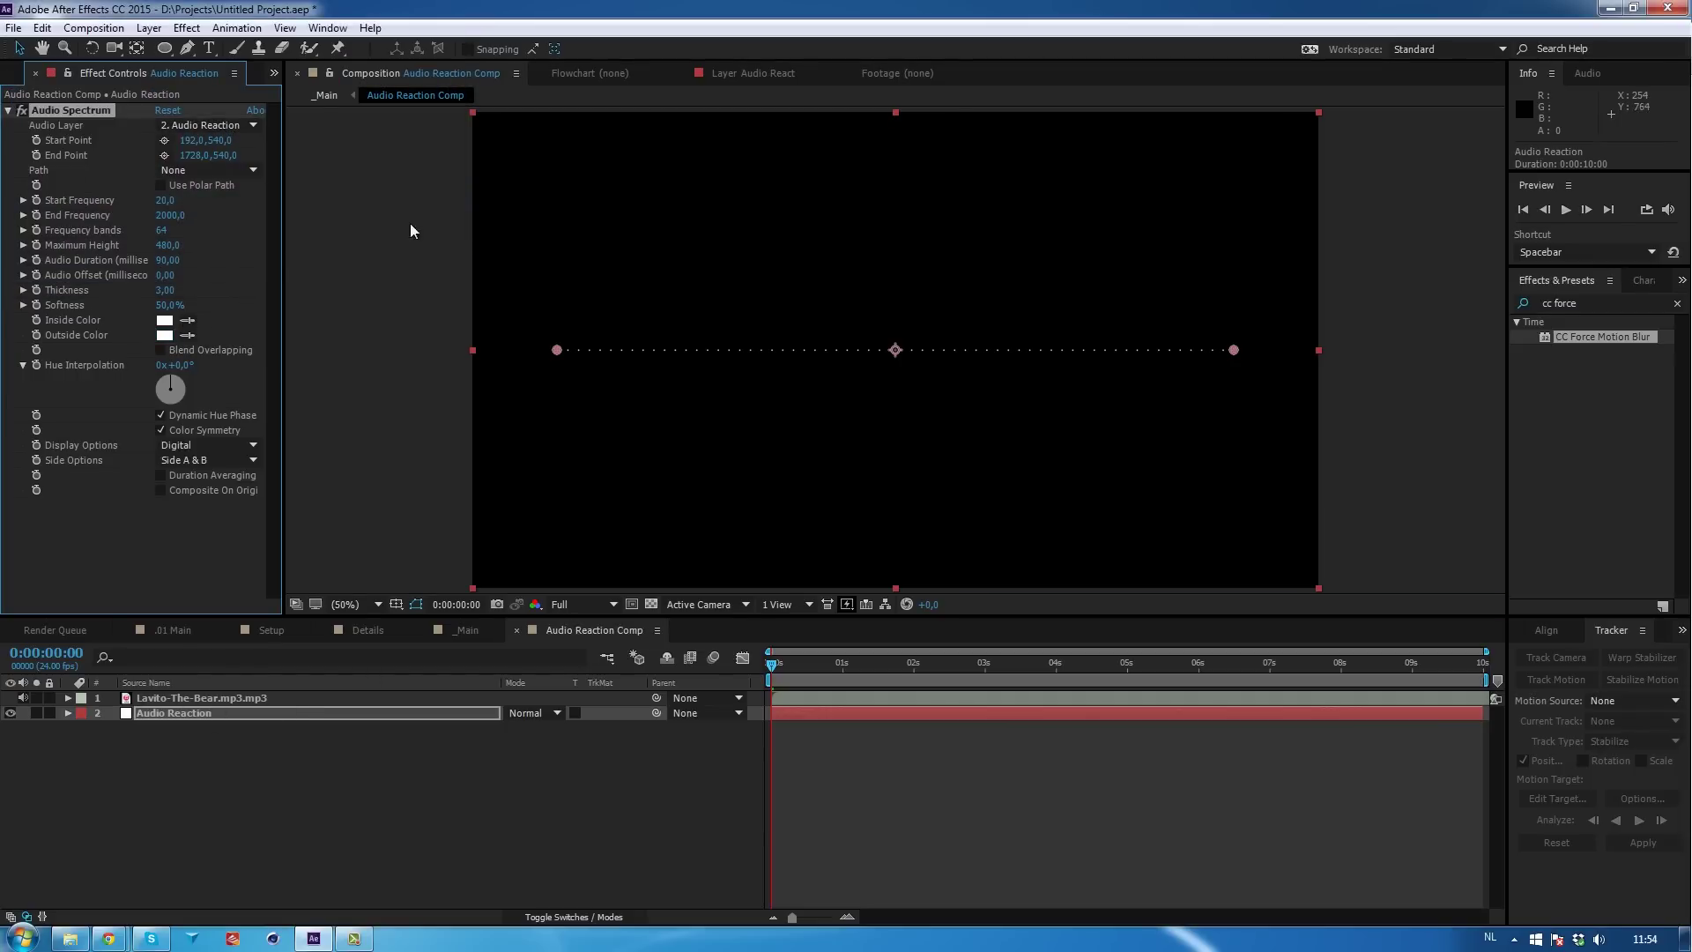
Set the spectrum's audio layer to Lavito-The-Bear.mp3.mp3 and scrub the timeline to 0:00:02:13 to preview the reaction.
click(204, 126)
click(208, 171)
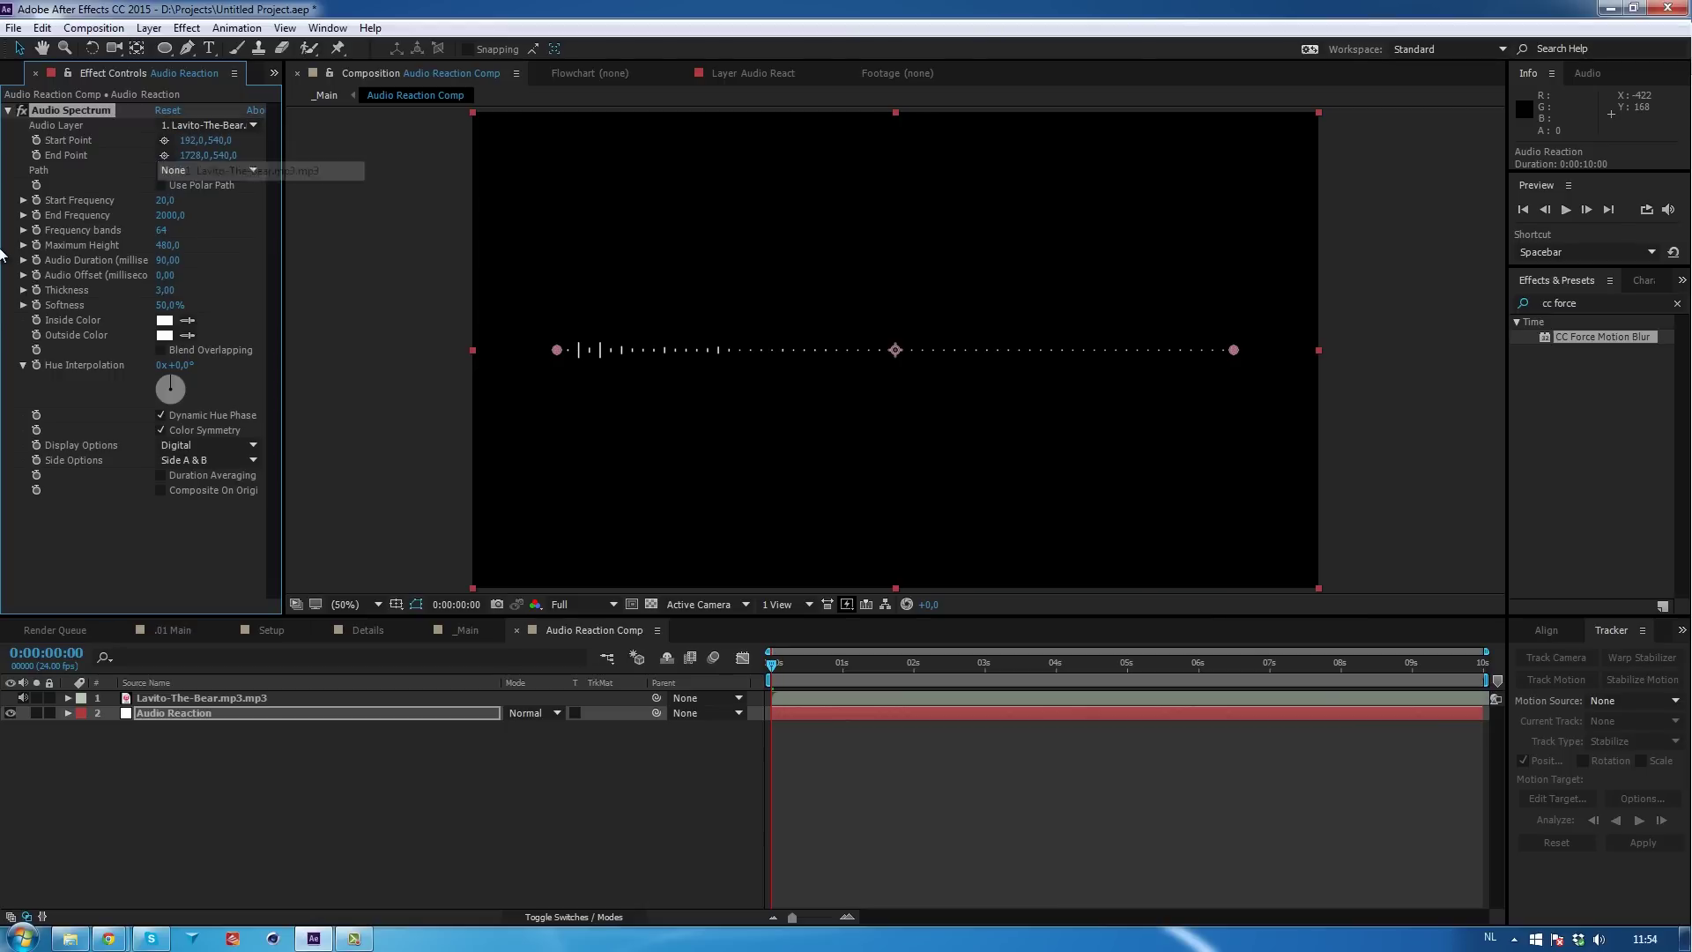
drag(807, 667, 955, 673)
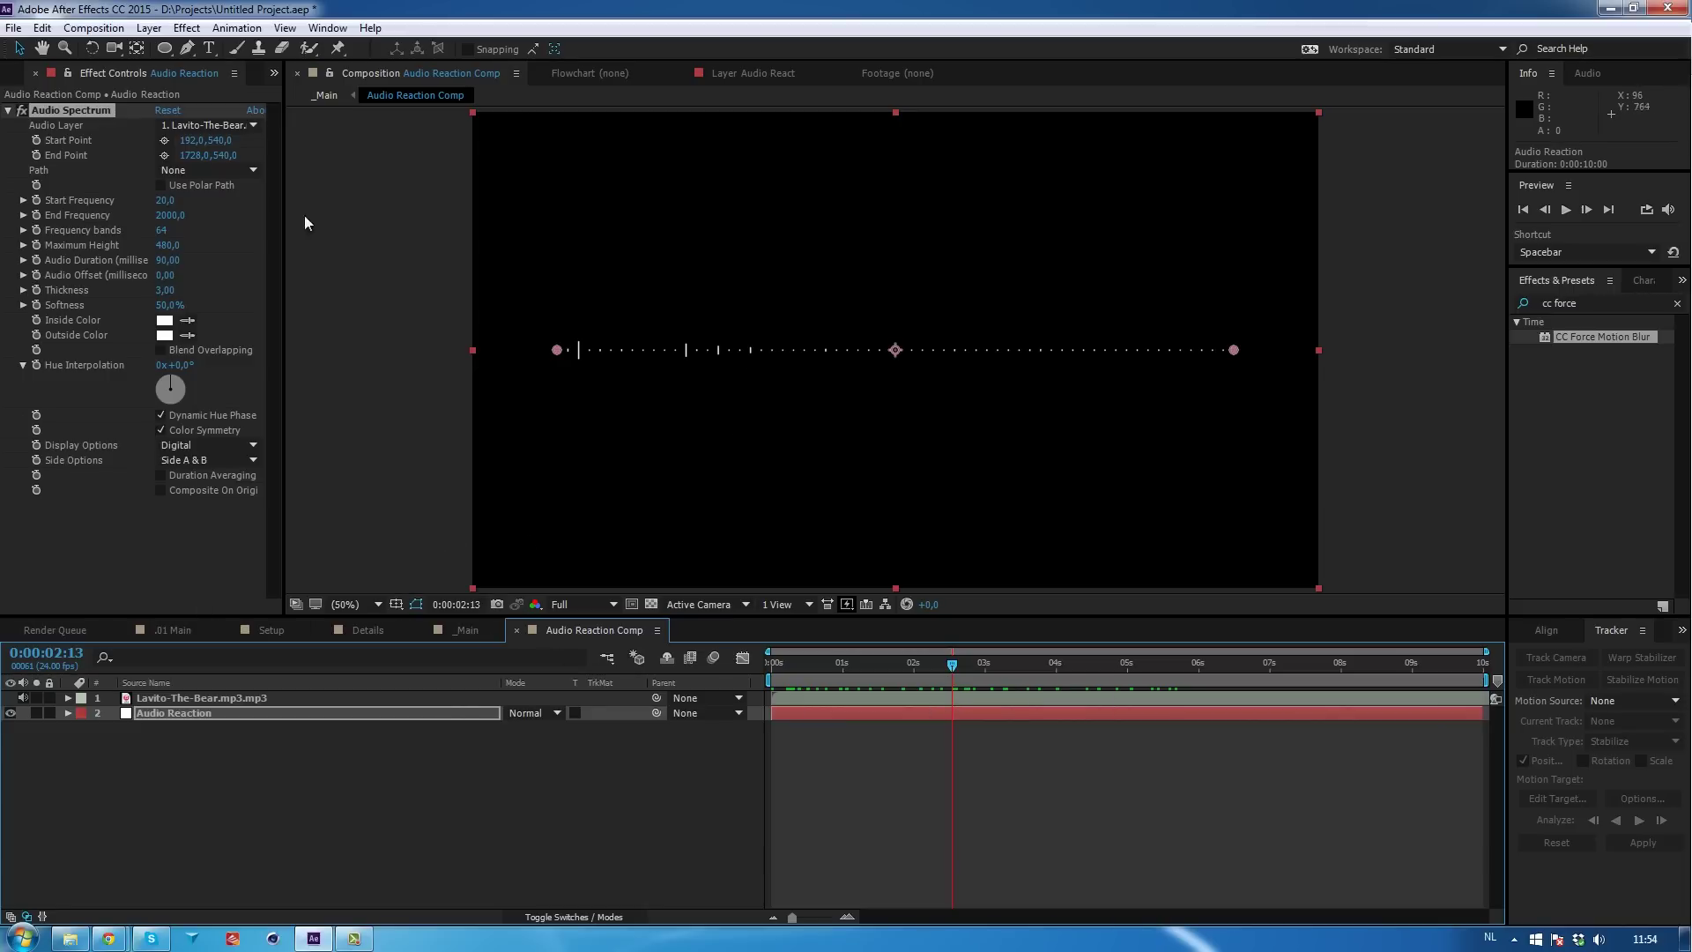
Set the height of Audio Reaction Comp to 1920 px so the composition is square.
click(82, 34)
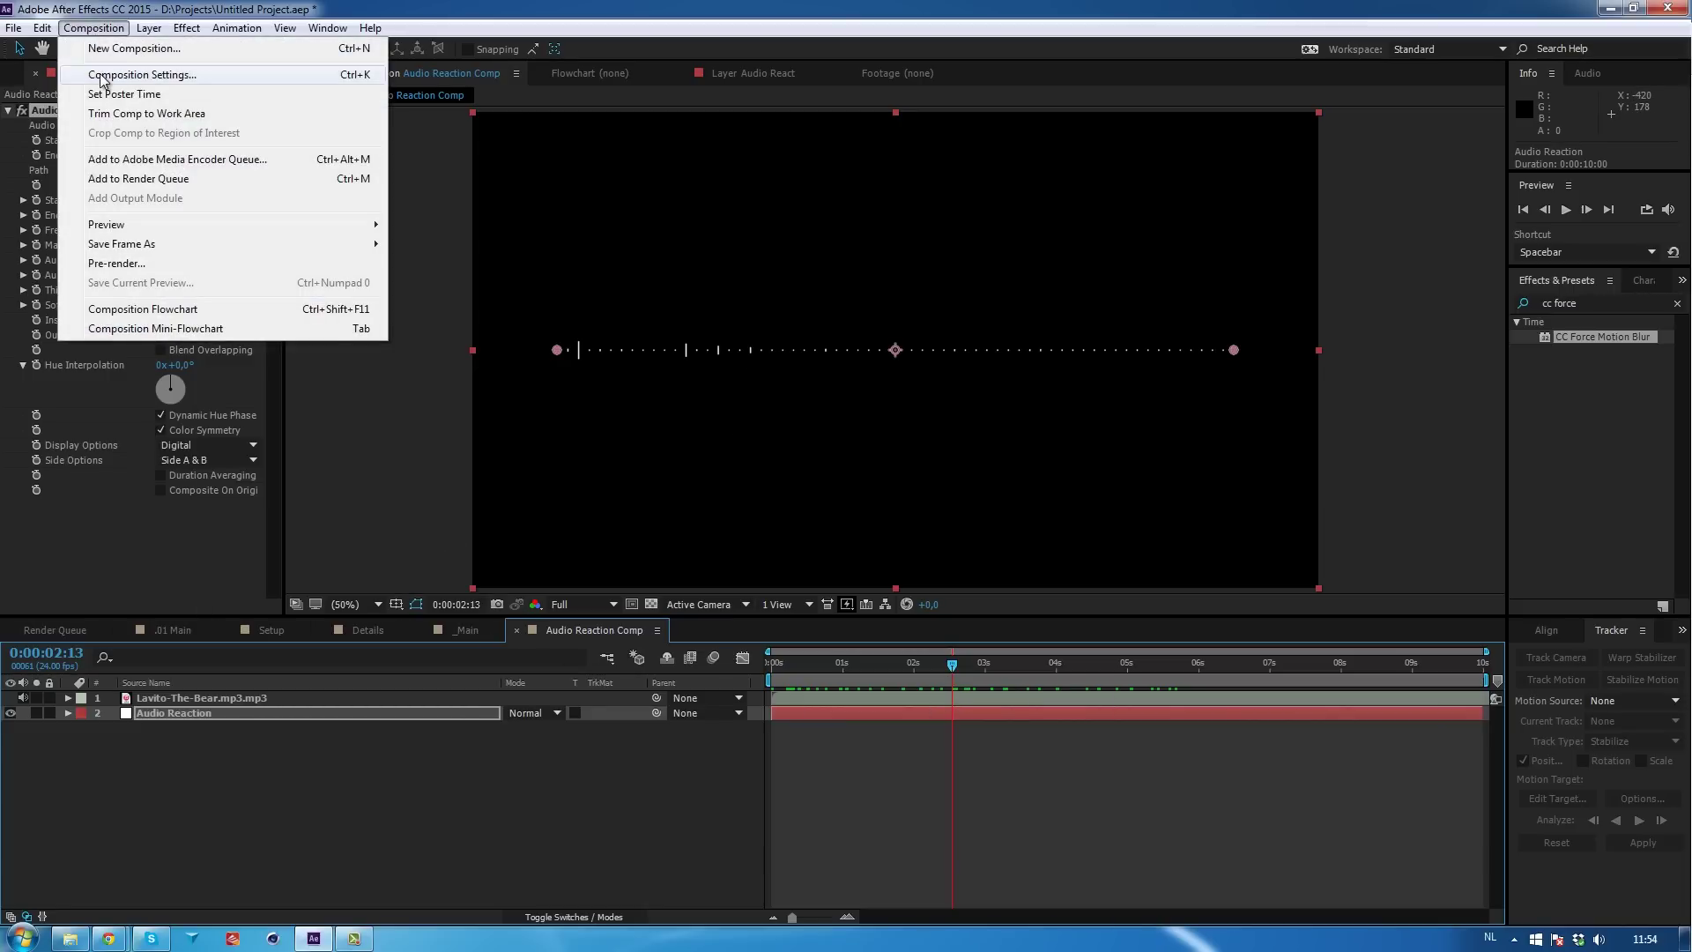
click(115, 77)
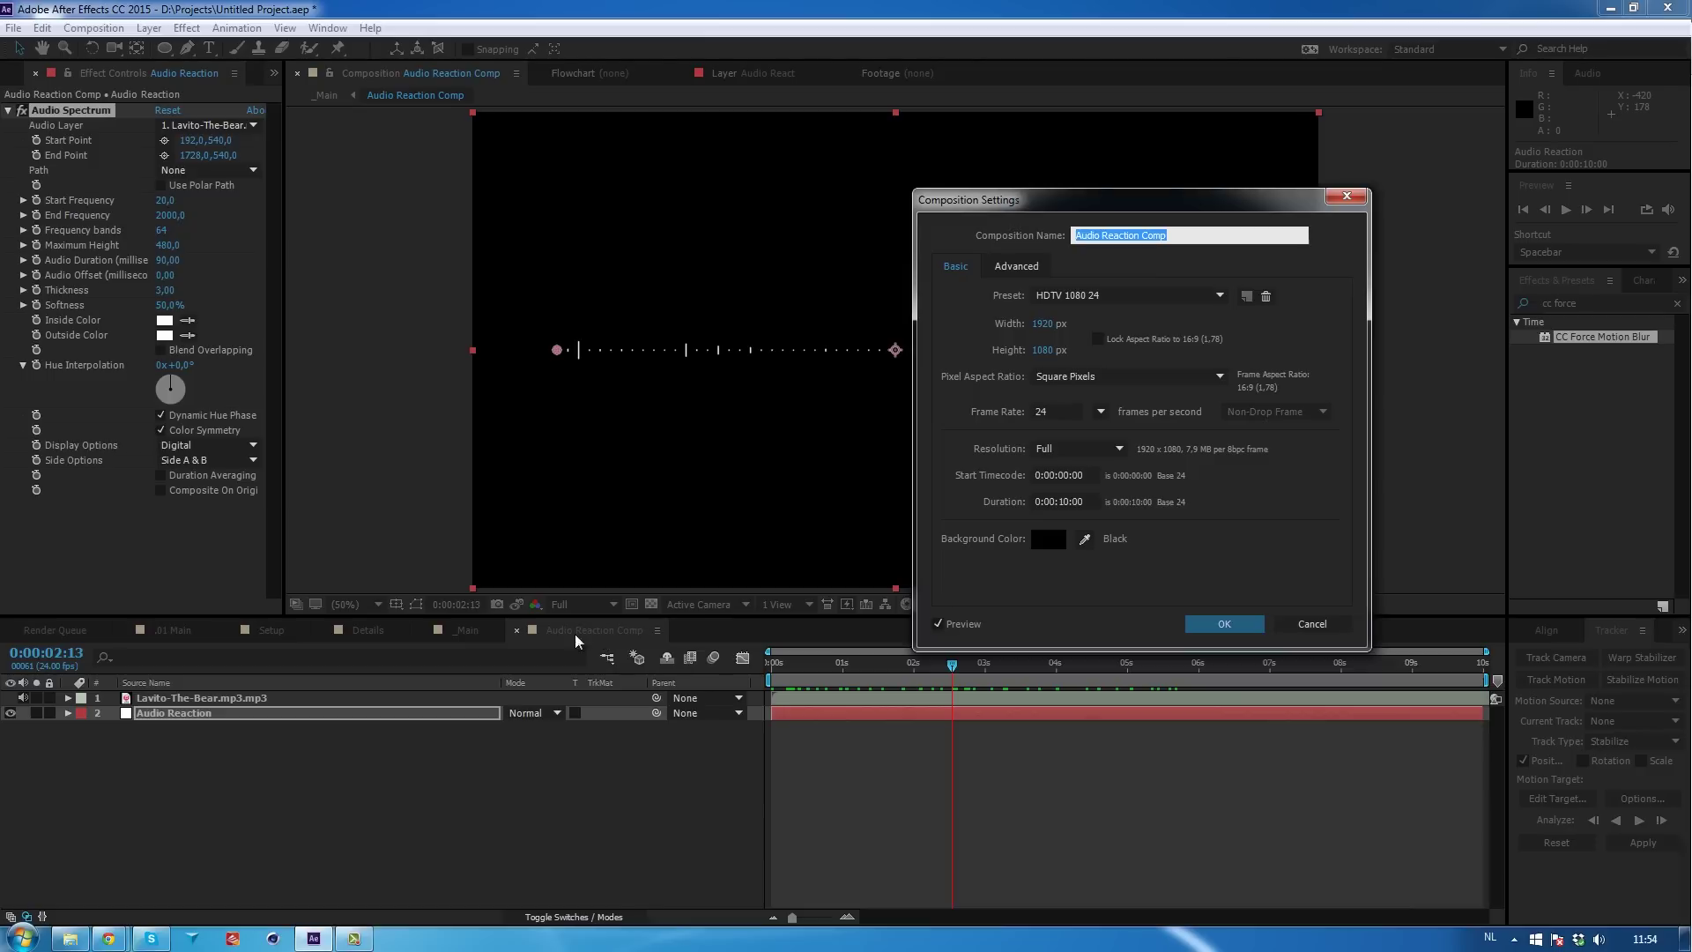
click(1045, 349)
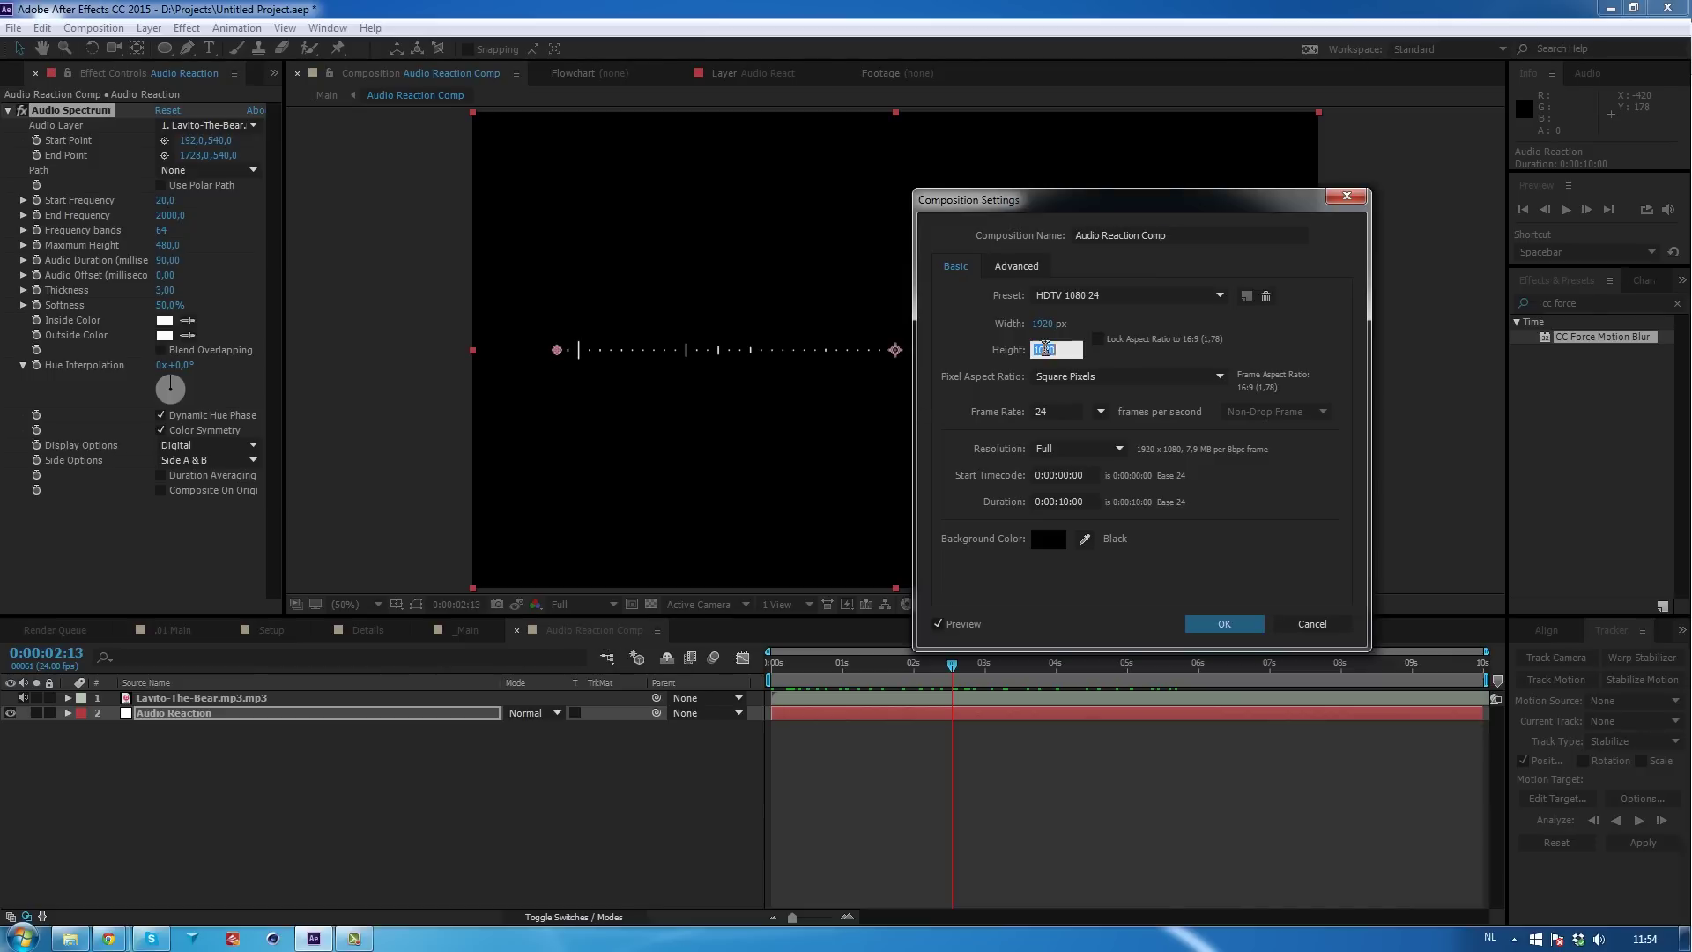
text(1920)
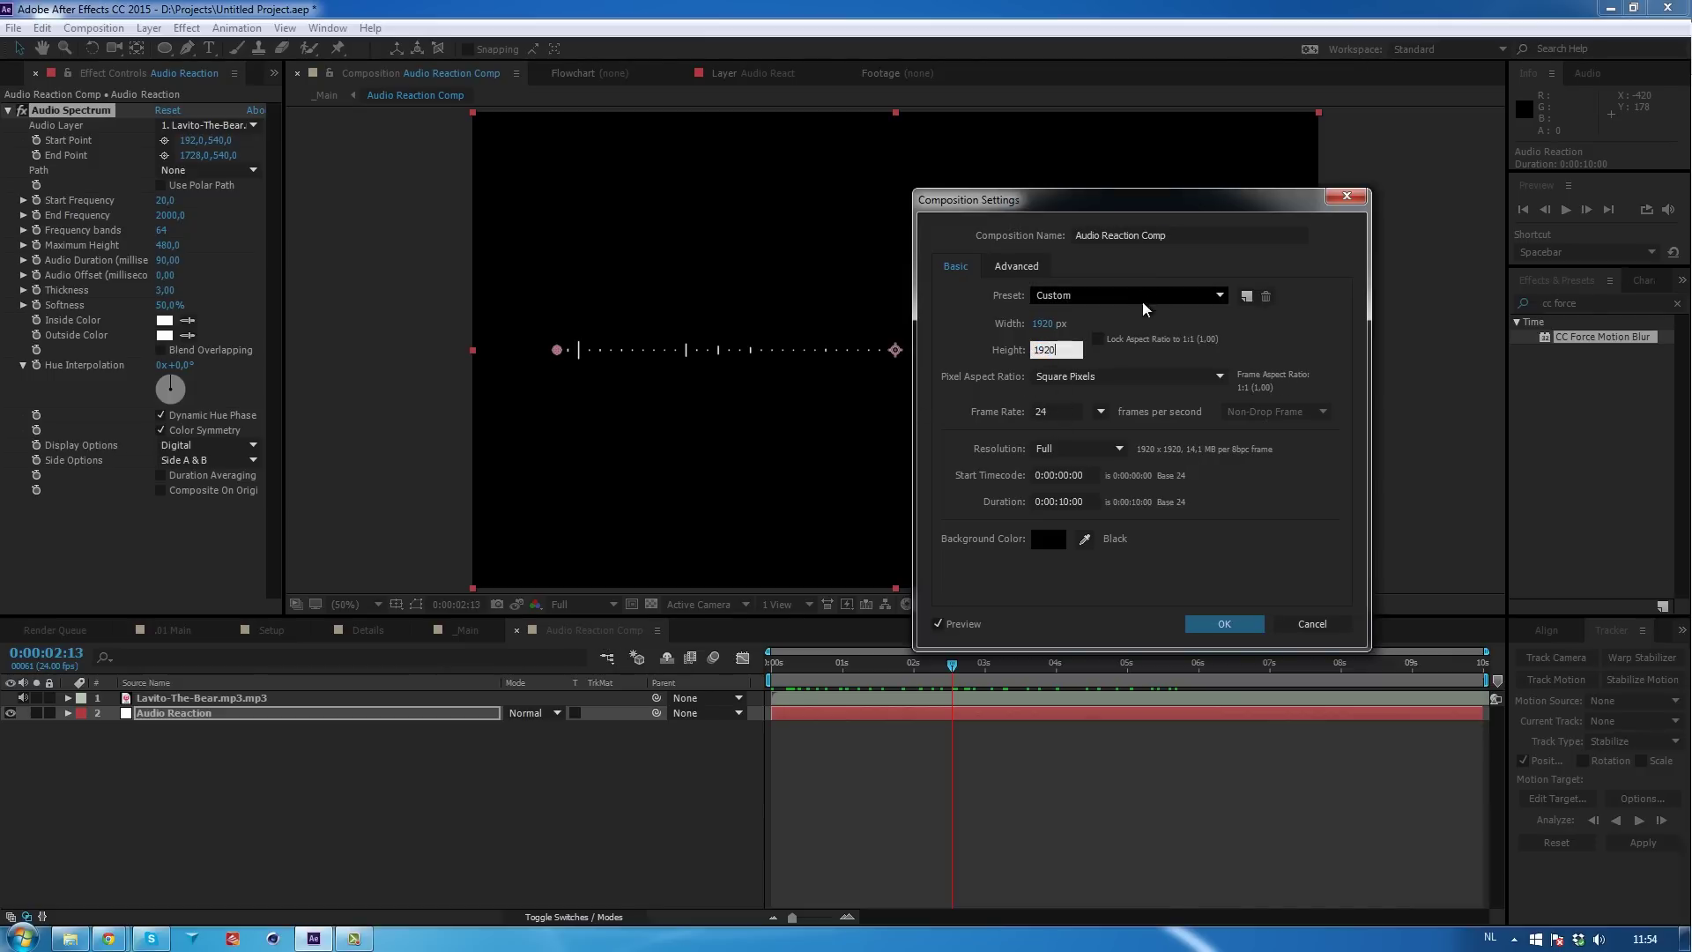
click(1223, 624)
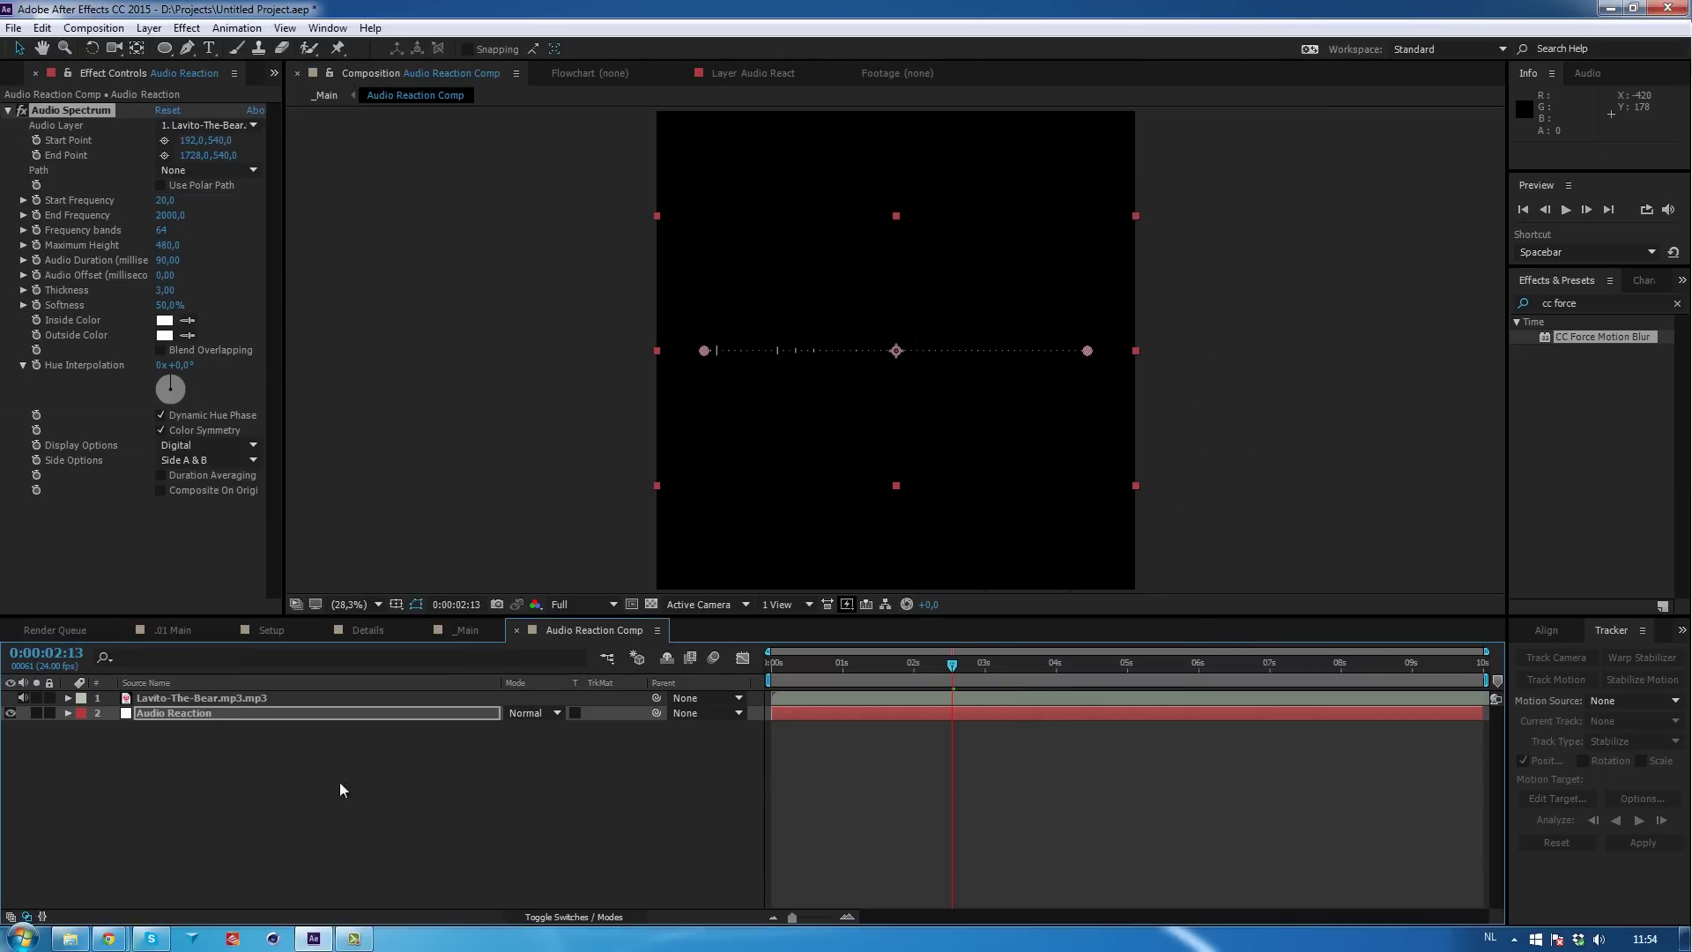
Resize the Audio Reaction solid to match the composition size of 1920 x 1920 px.
click(231, 707)
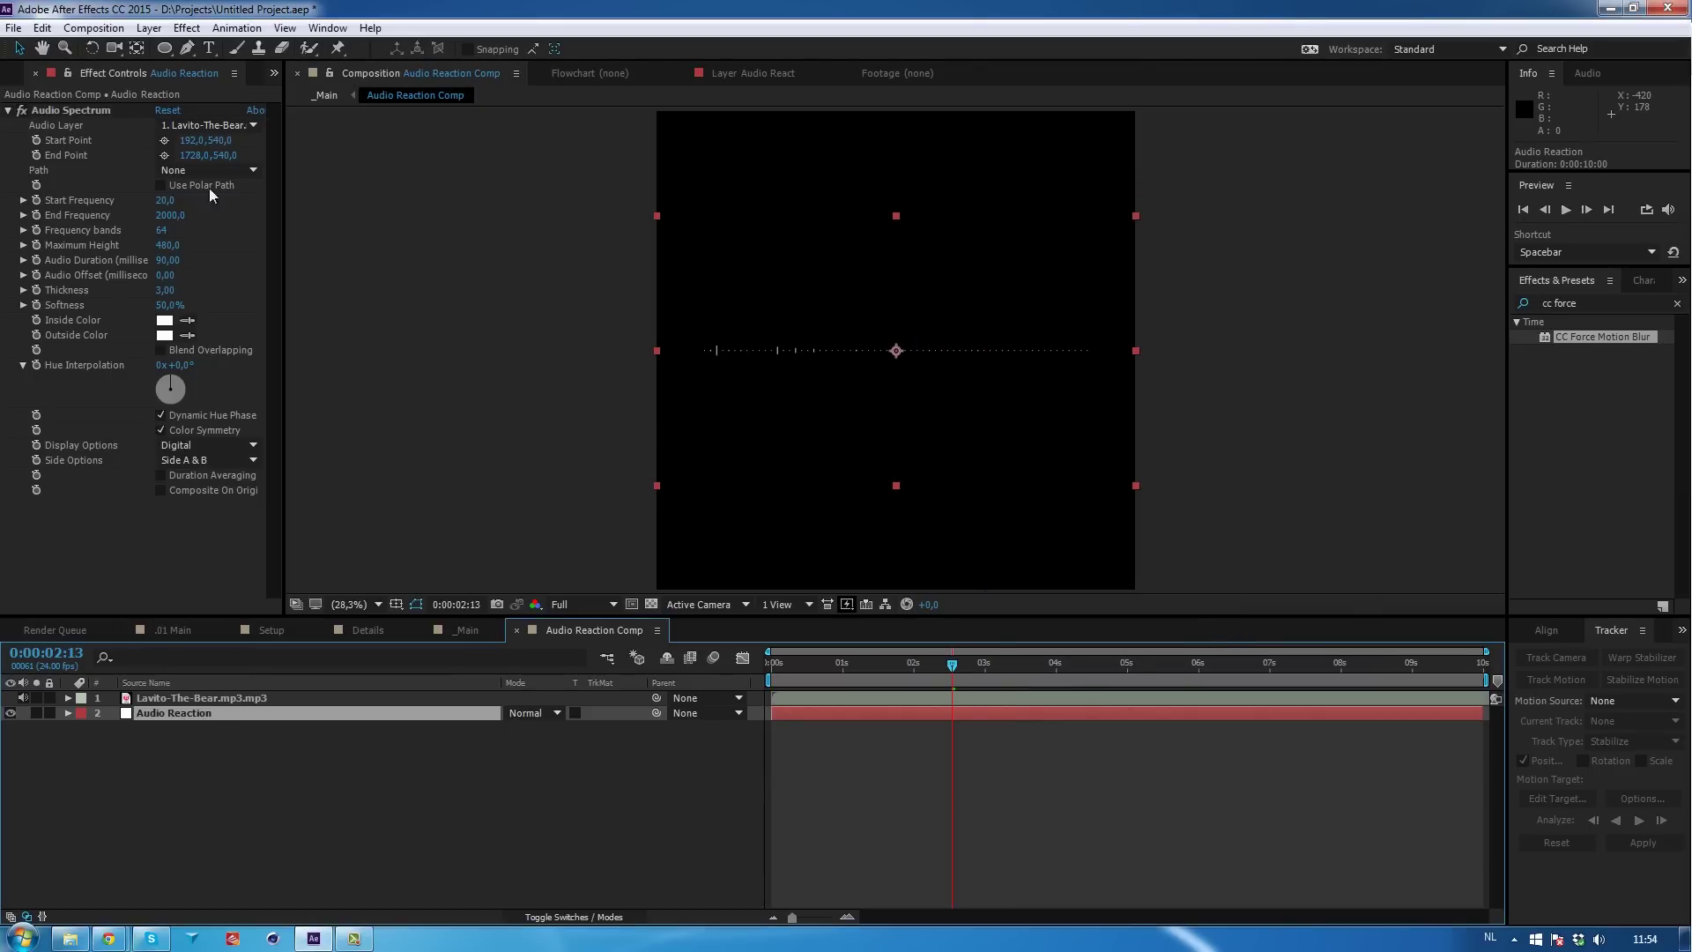
click(148, 28)
click(176, 64)
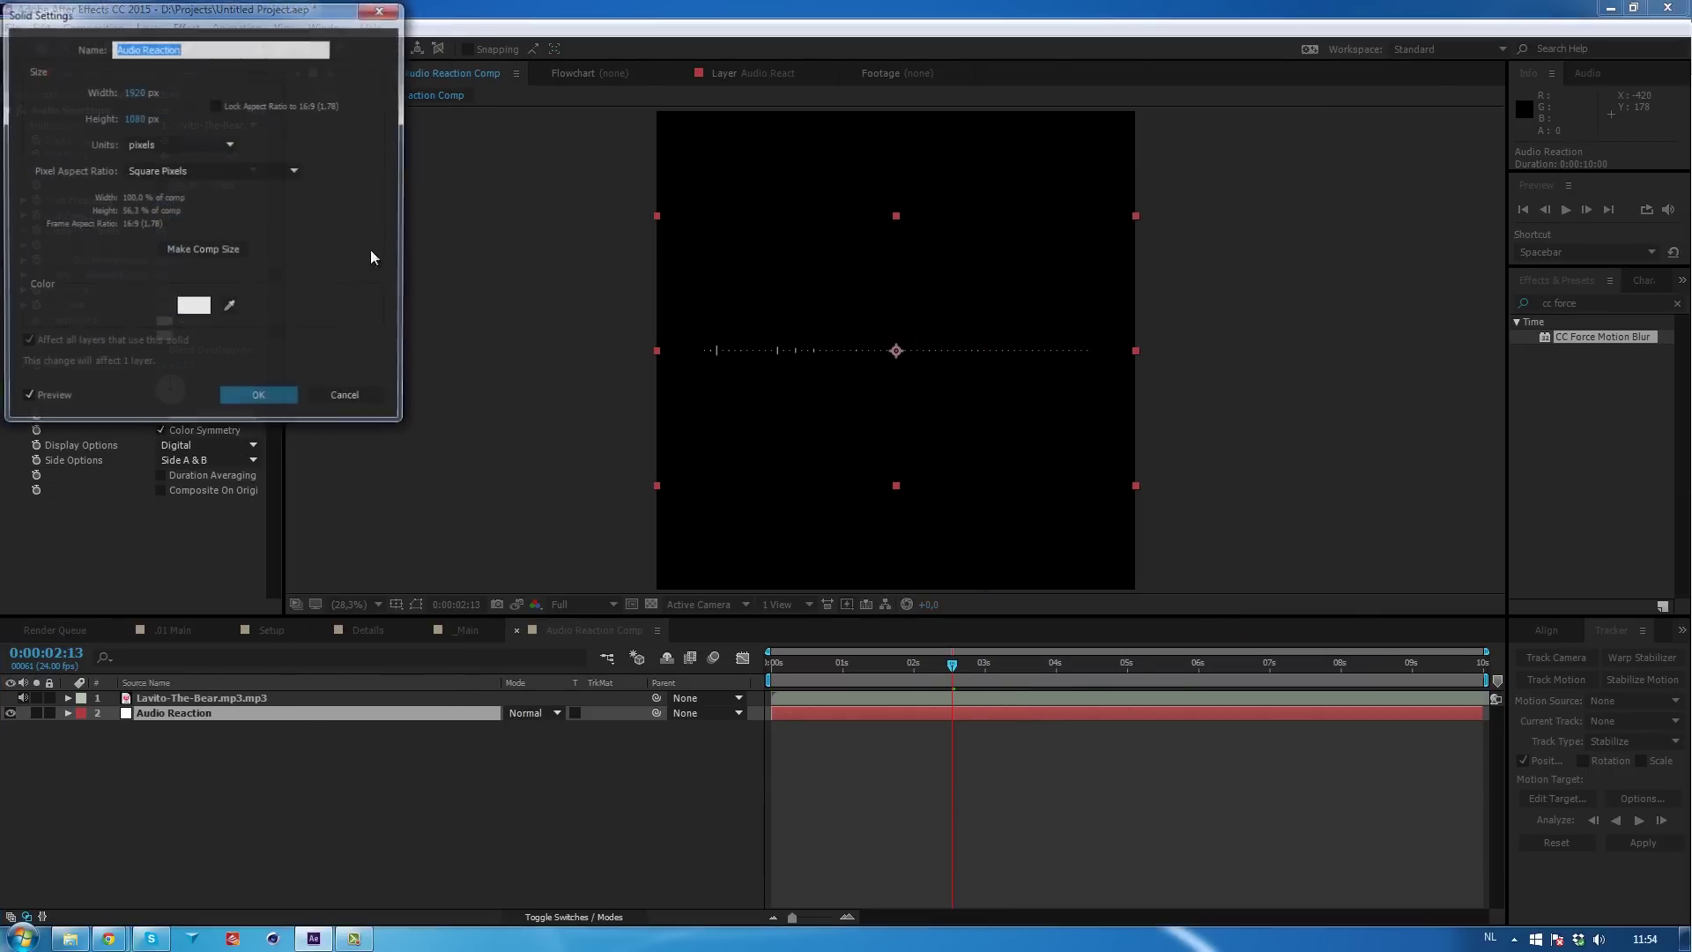
click(197, 252)
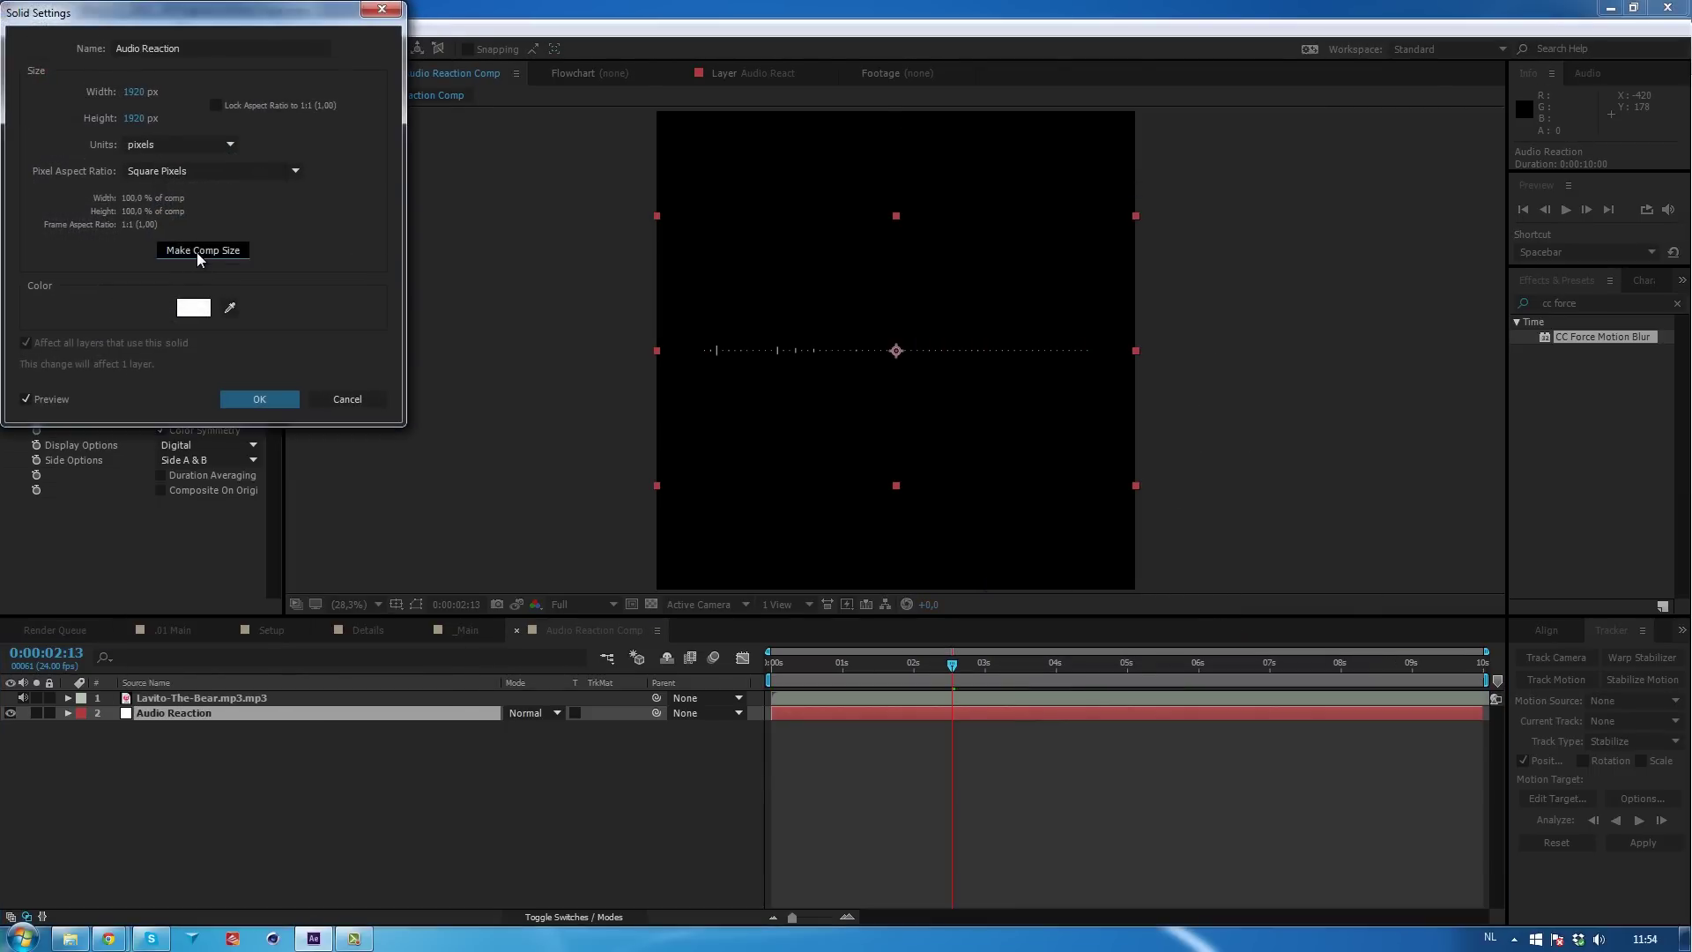
click(269, 396)
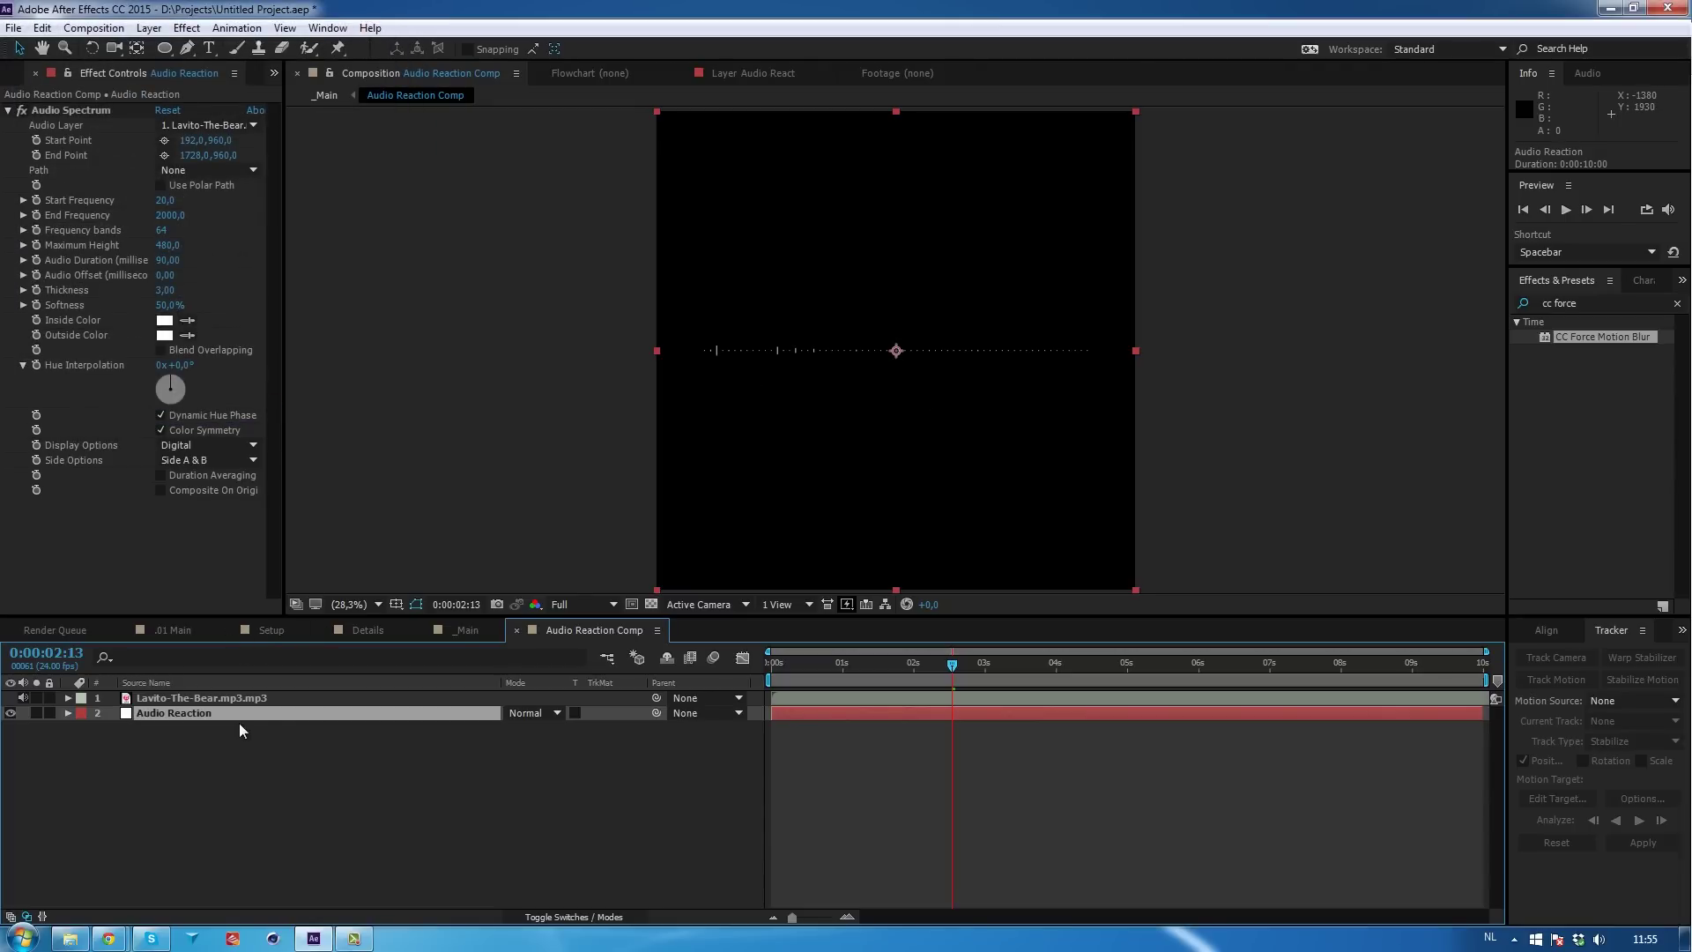
Draw a circular mask on the Audio Reaction layer with the Ellipse Tool, centred in the composition and about half its width.
click(166, 44)
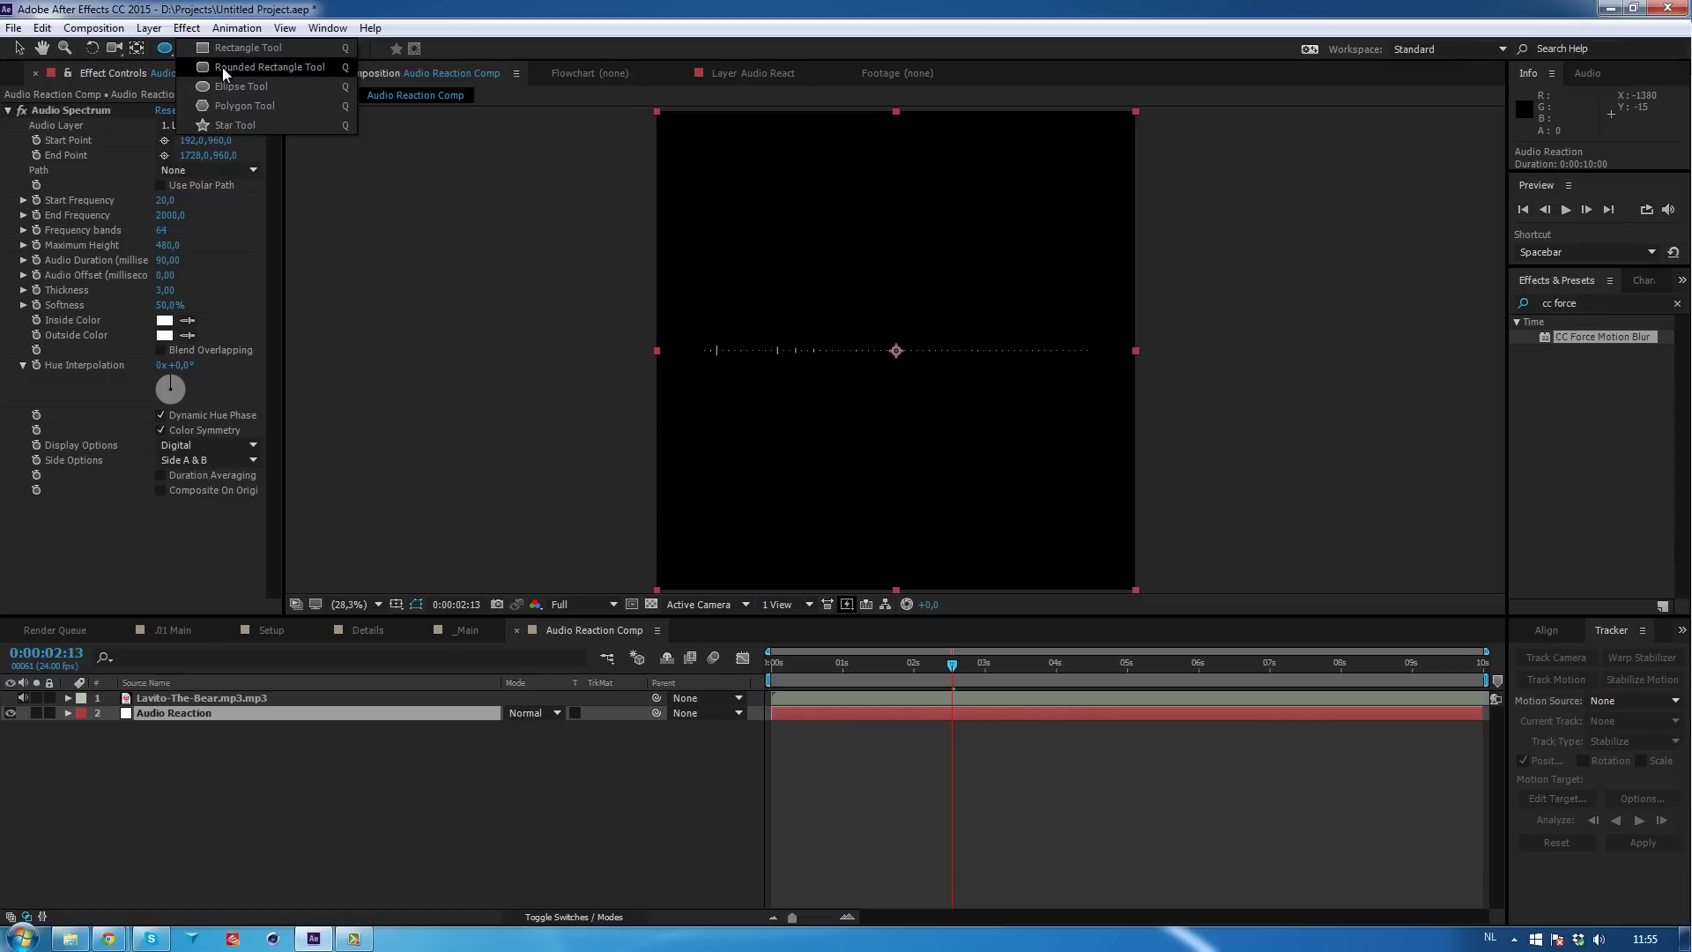
click(234, 88)
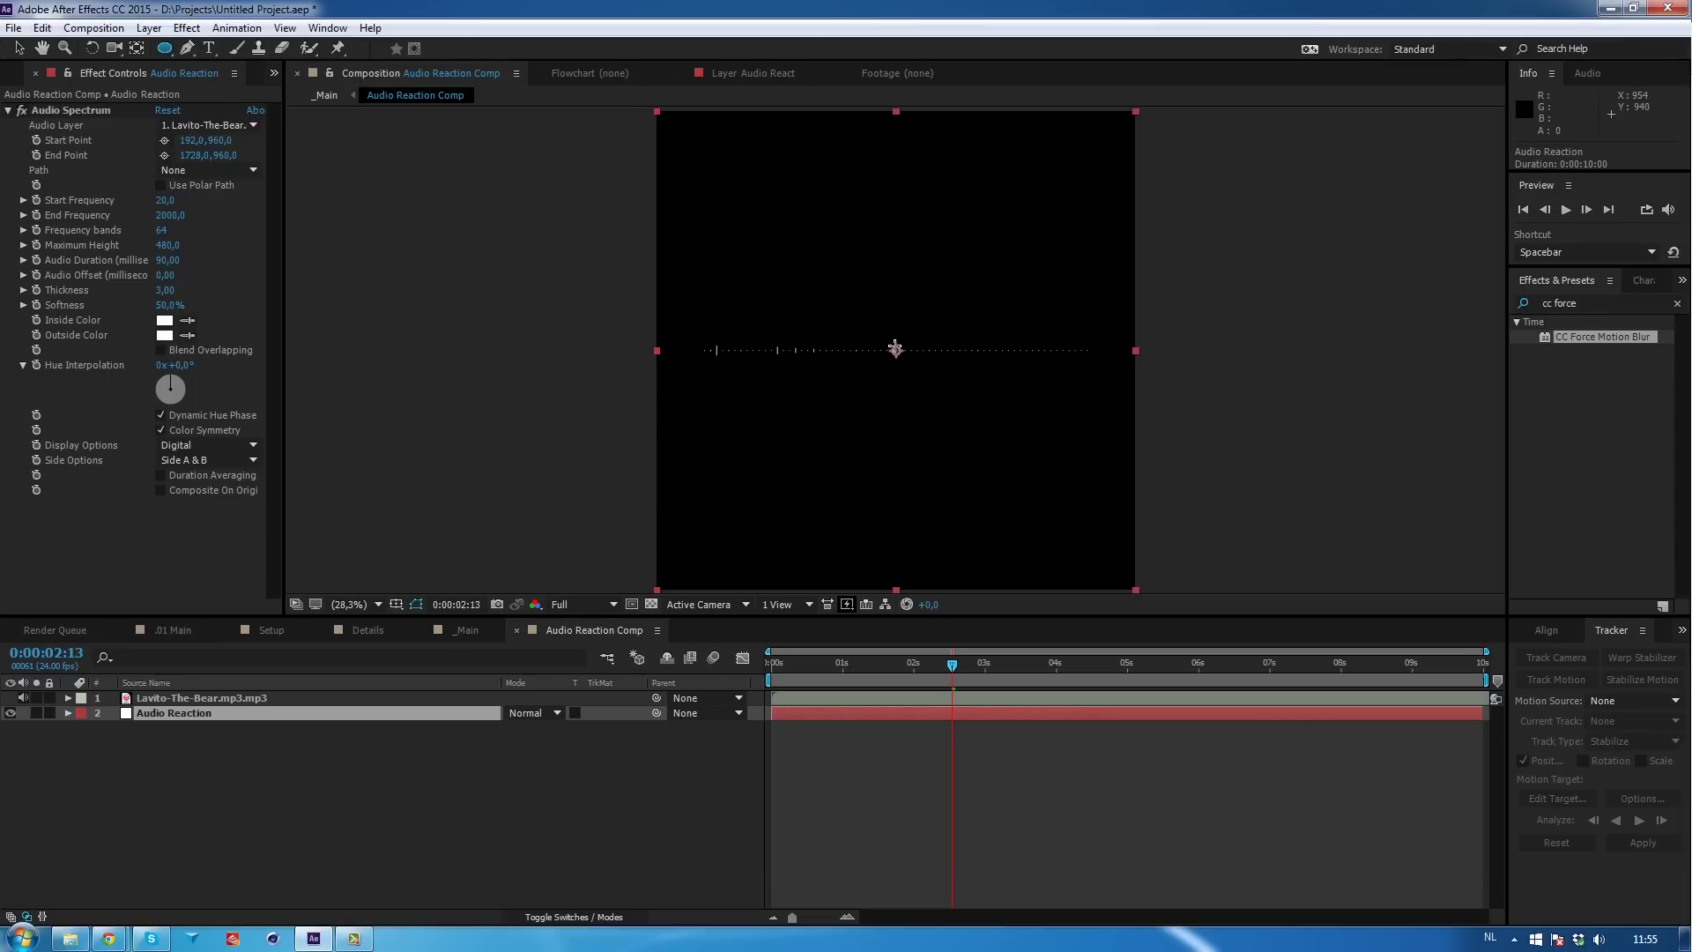
drag(895, 350, 937, 472)
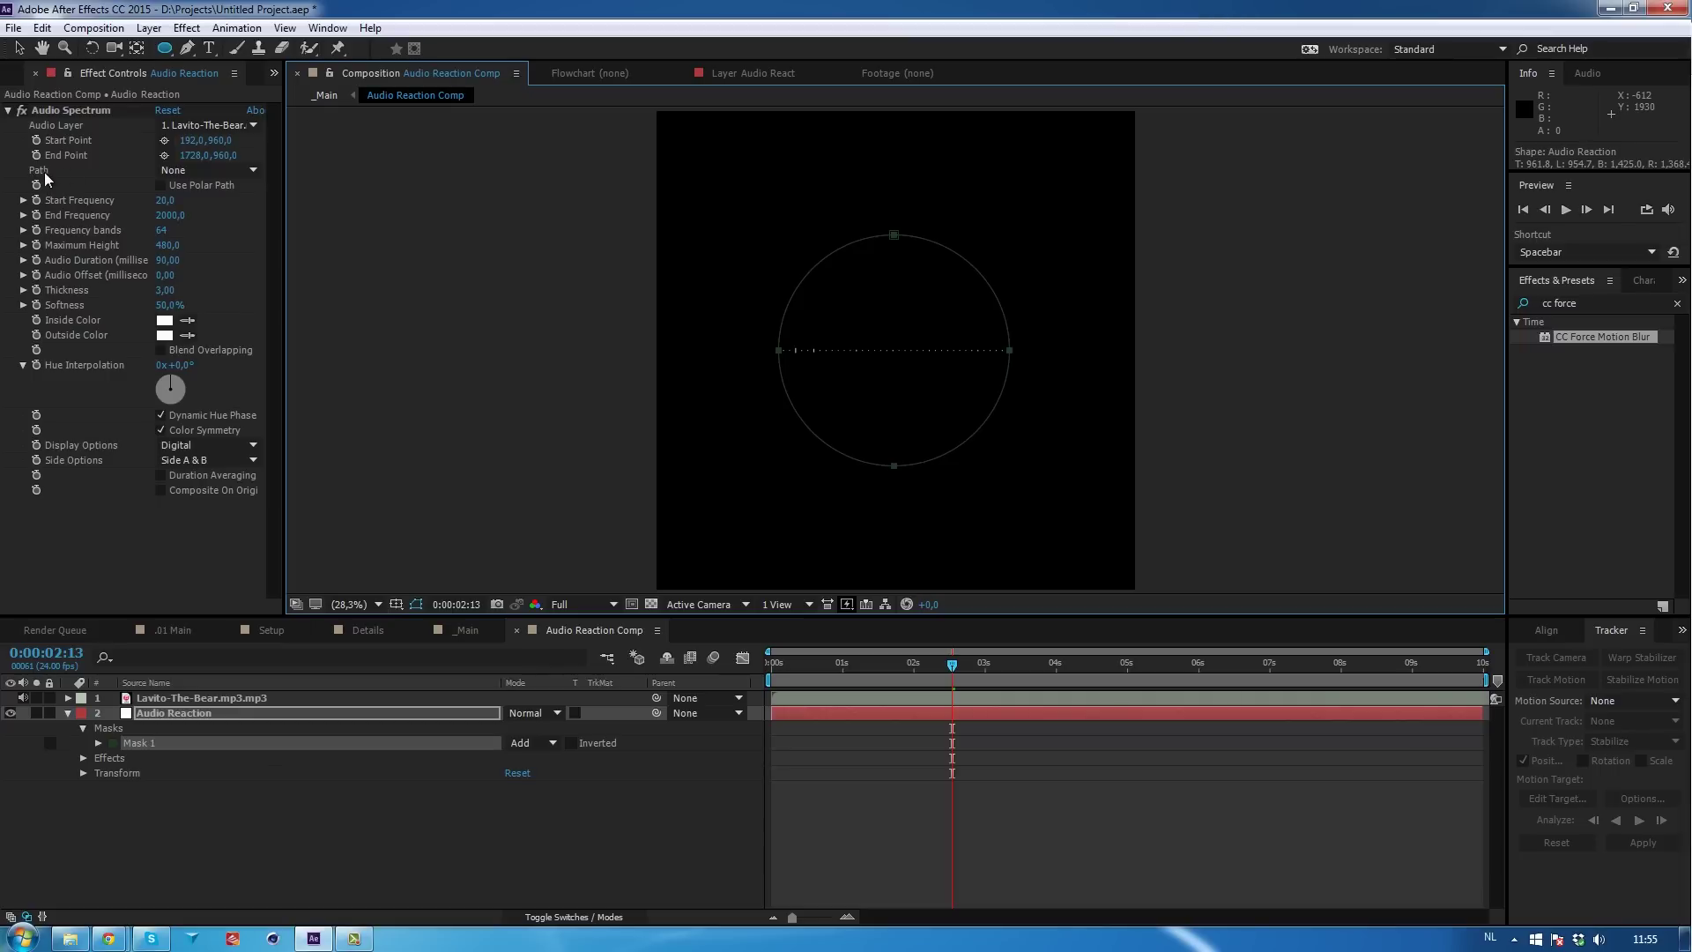
Set the Audio Spectrum's path to Mask 1 and hide the mask outline in the viewer.
click(193, 167)
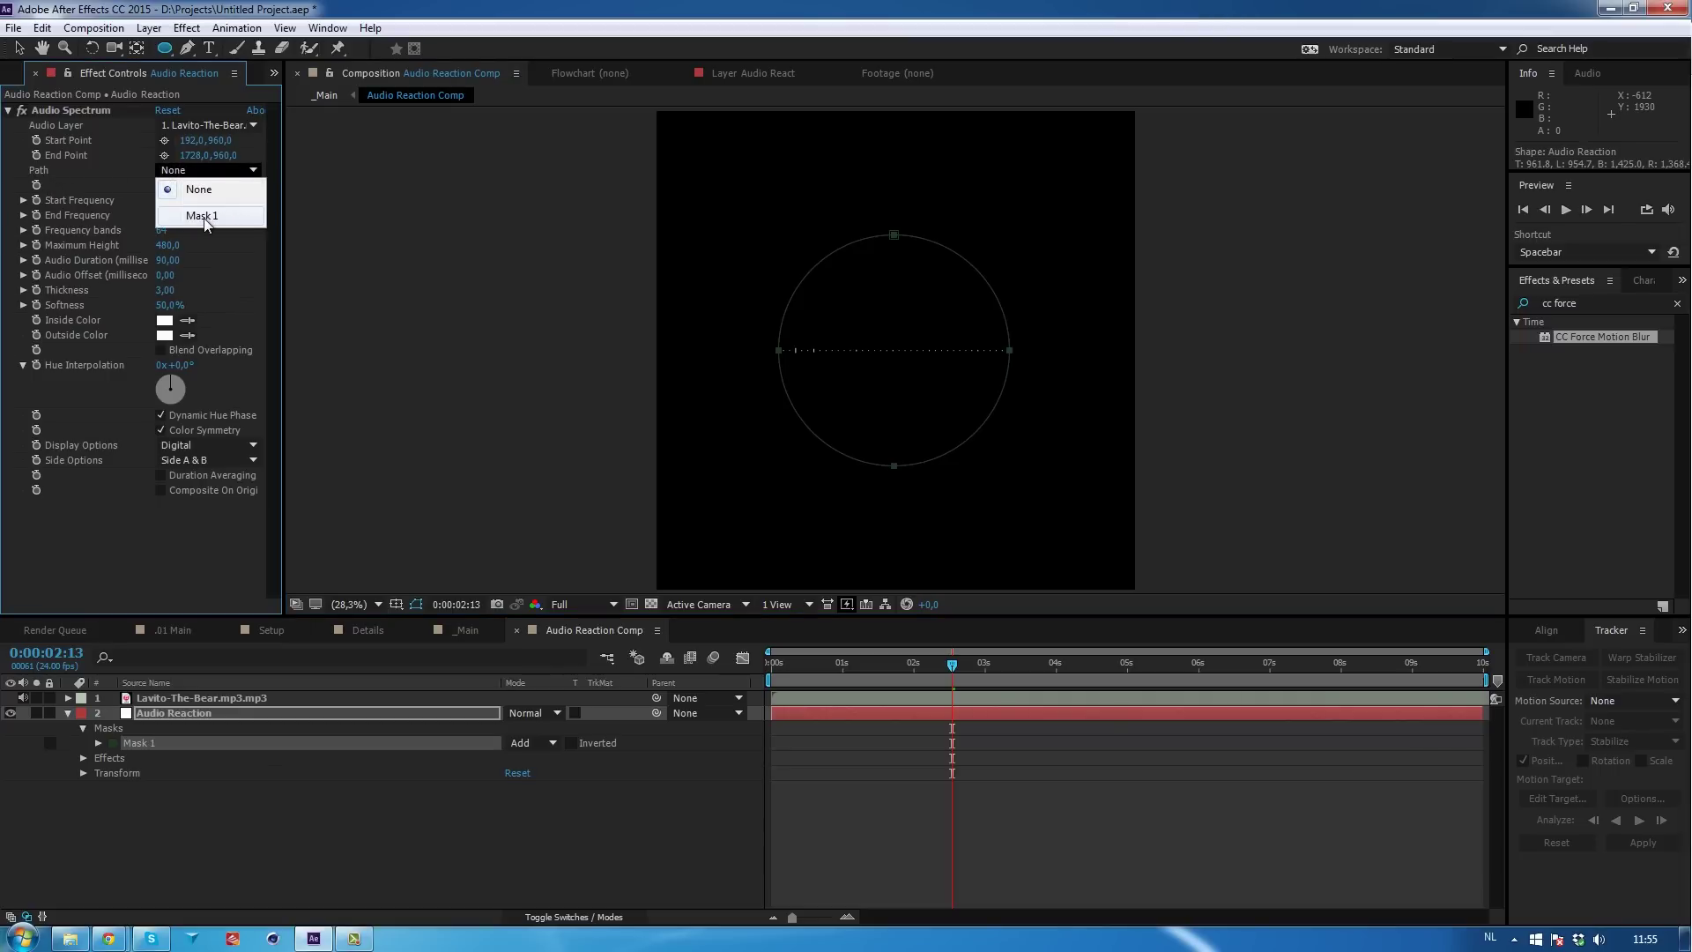
click(213, 218)
scroll(776, 388, up, 2)
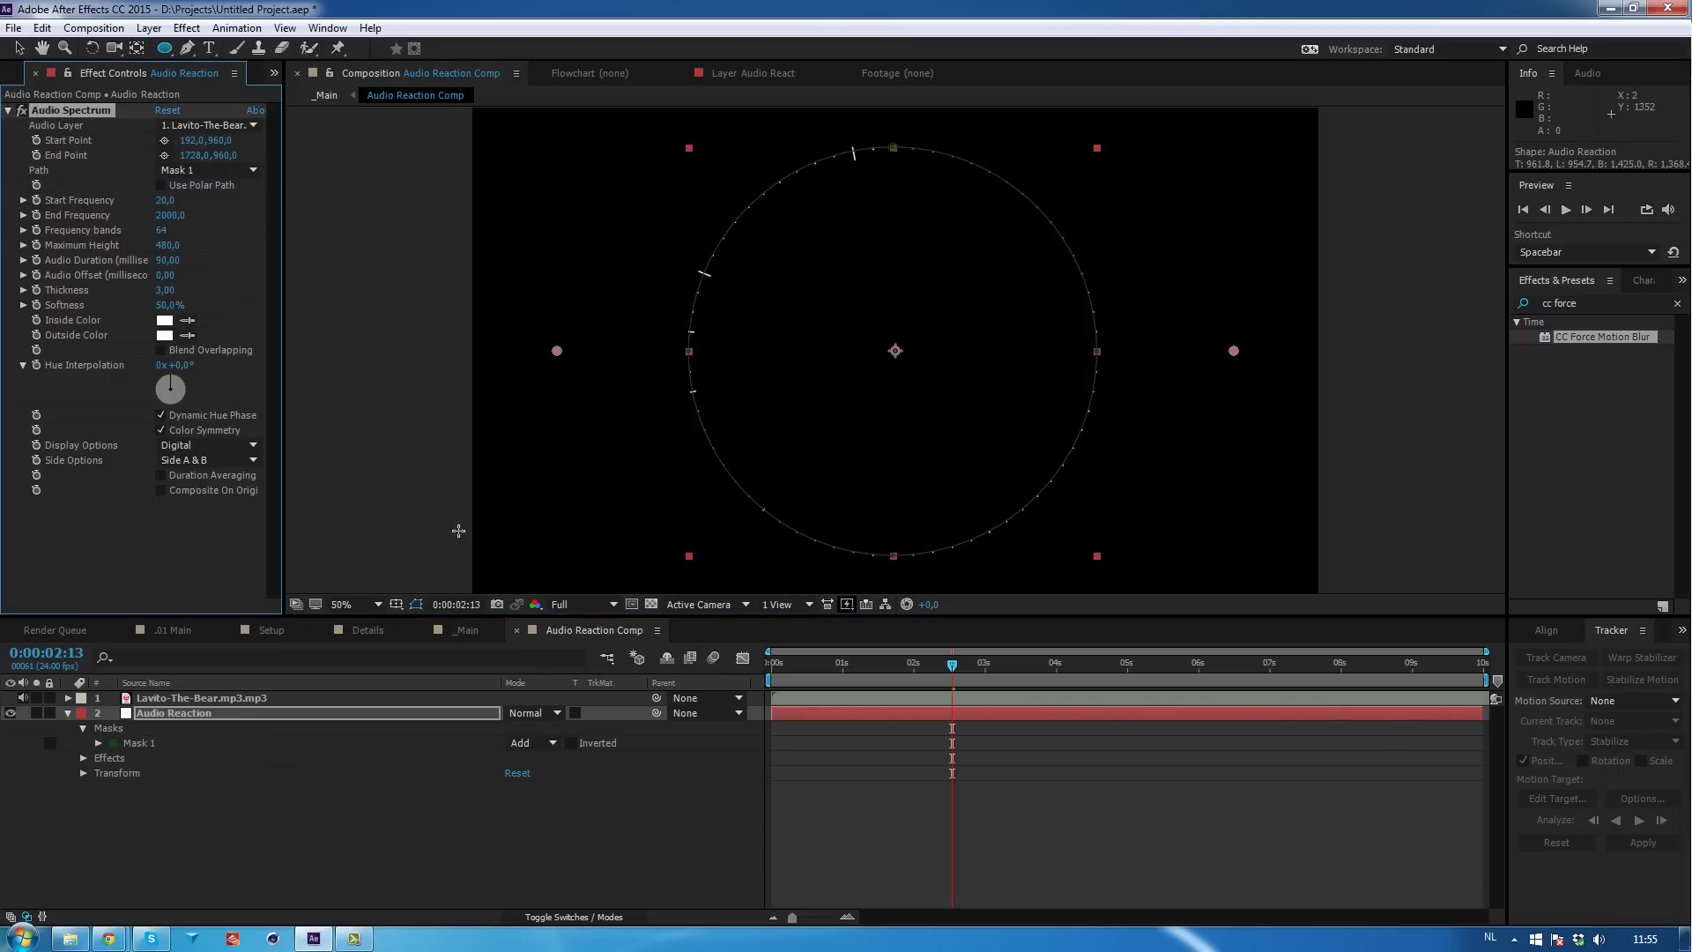
click(417, 605)
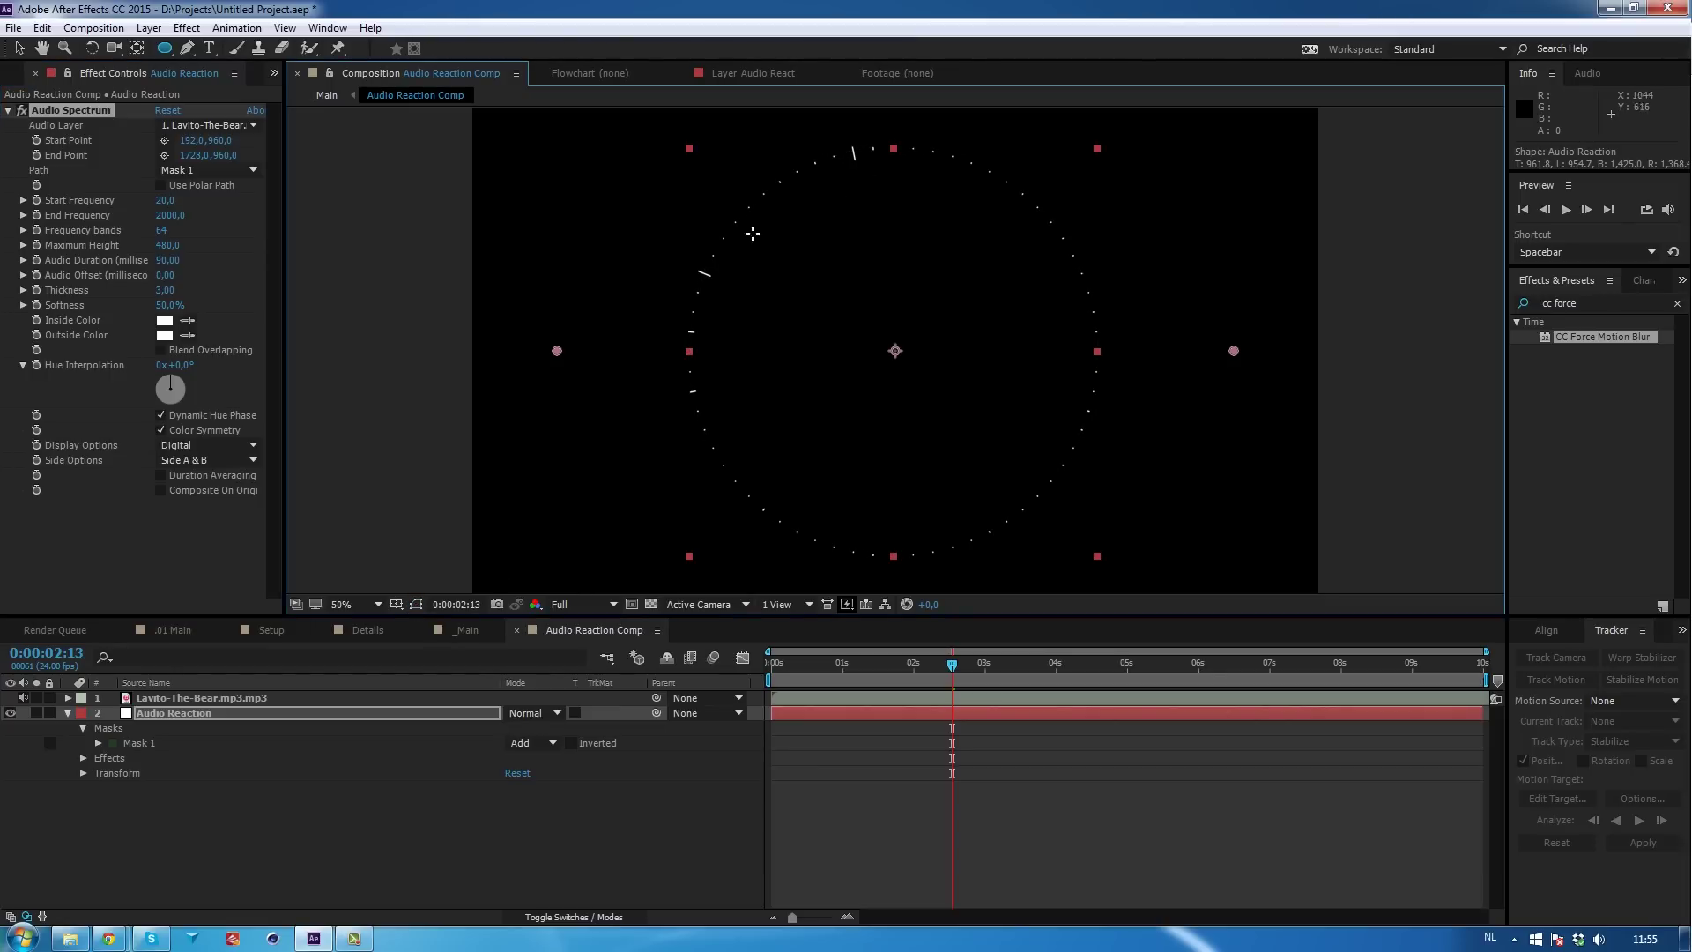
Deselect the layer and scrub the timeline to 0:00:06:08 to preview the circular spectrum.
key(v)
click(362, 851)
drag(865, 662, 1223, 717)
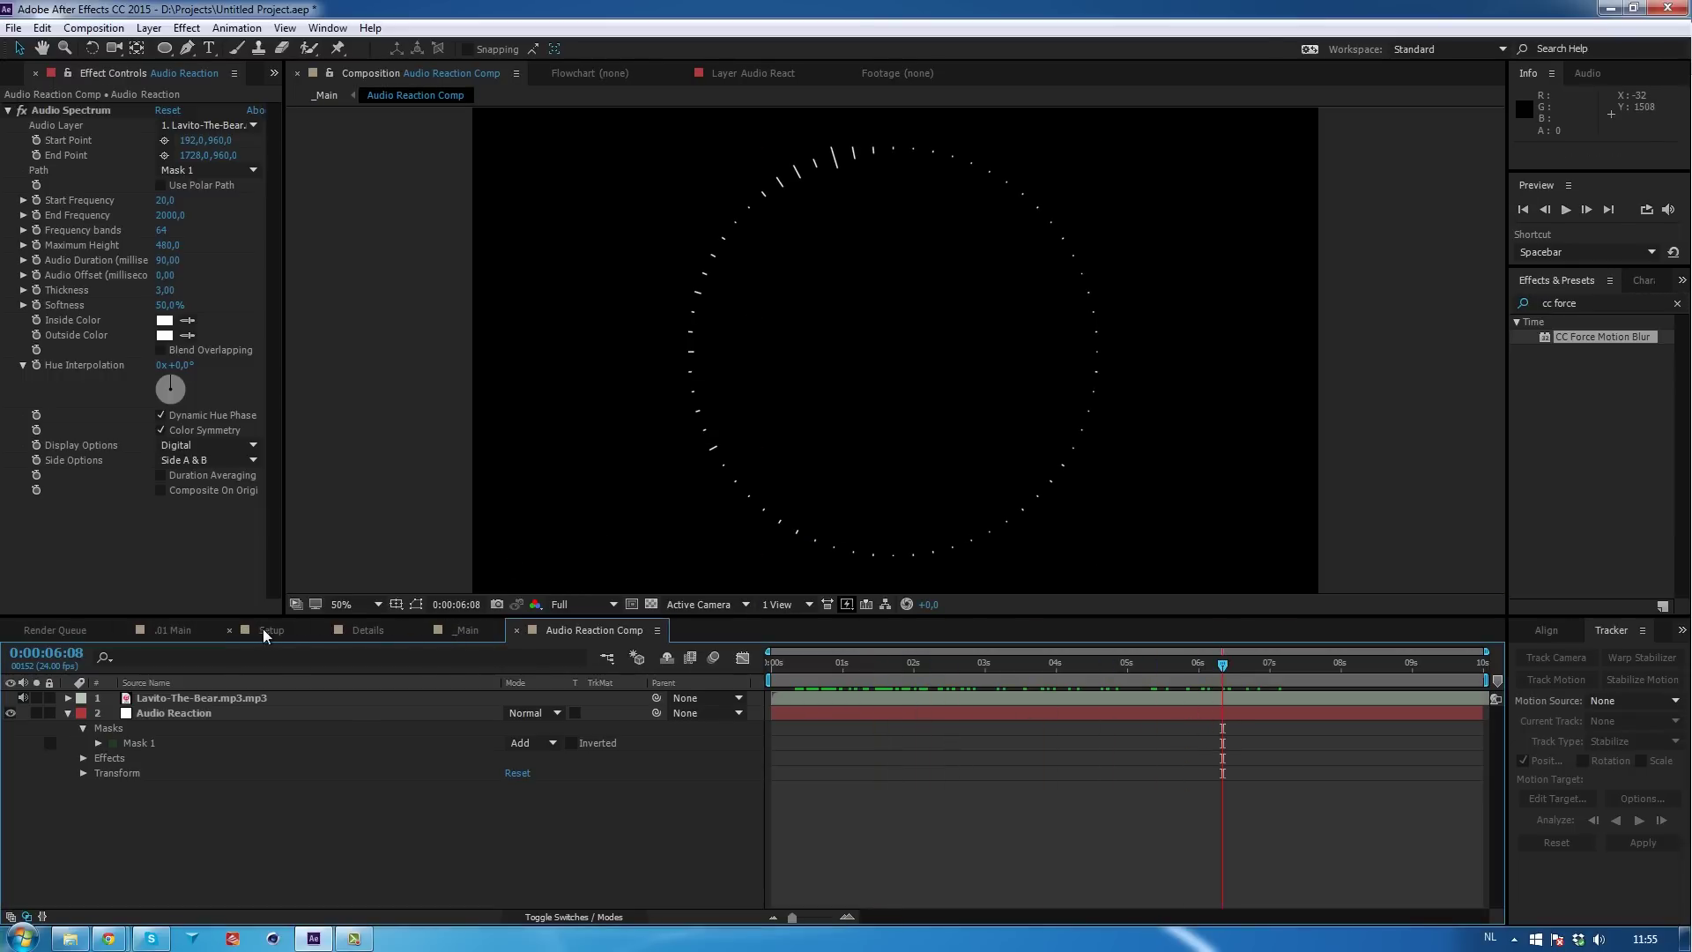
Examine the finished Details composition by soloing individual Audio React layers to see what each one contributes.
click(167, 630)
click(368, 631)
click(150, 780)
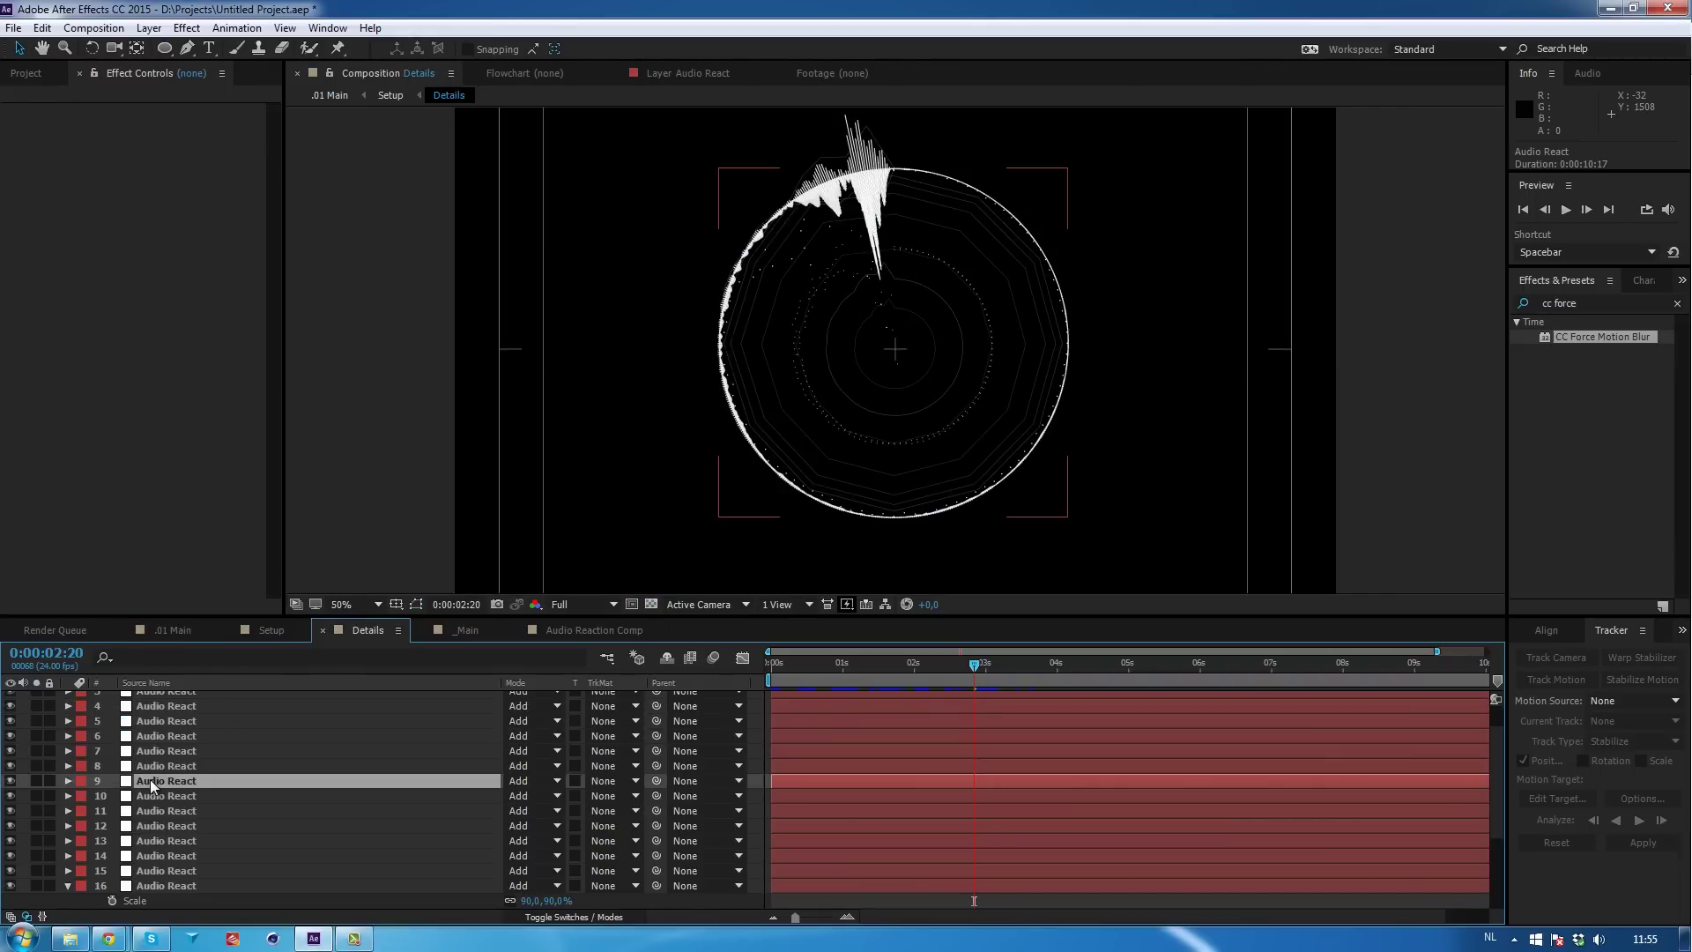
click(39, 781)
click(36, 826)
click(35, 864)
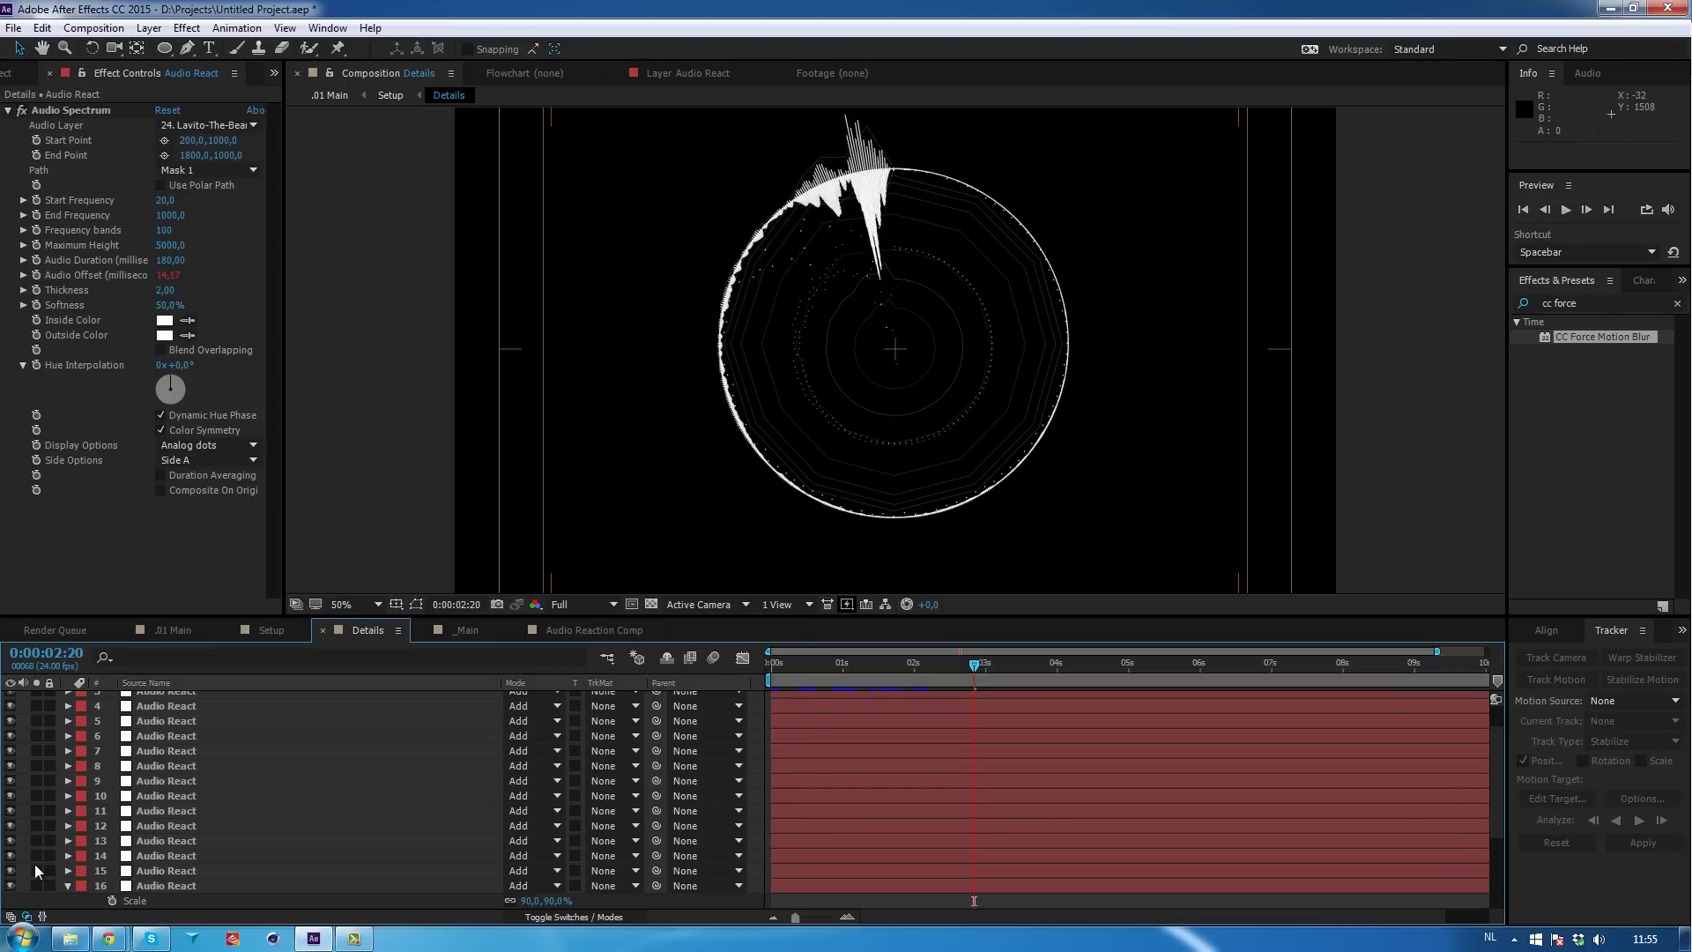
click(39, 870)
scroll(39, 867, down, 3)
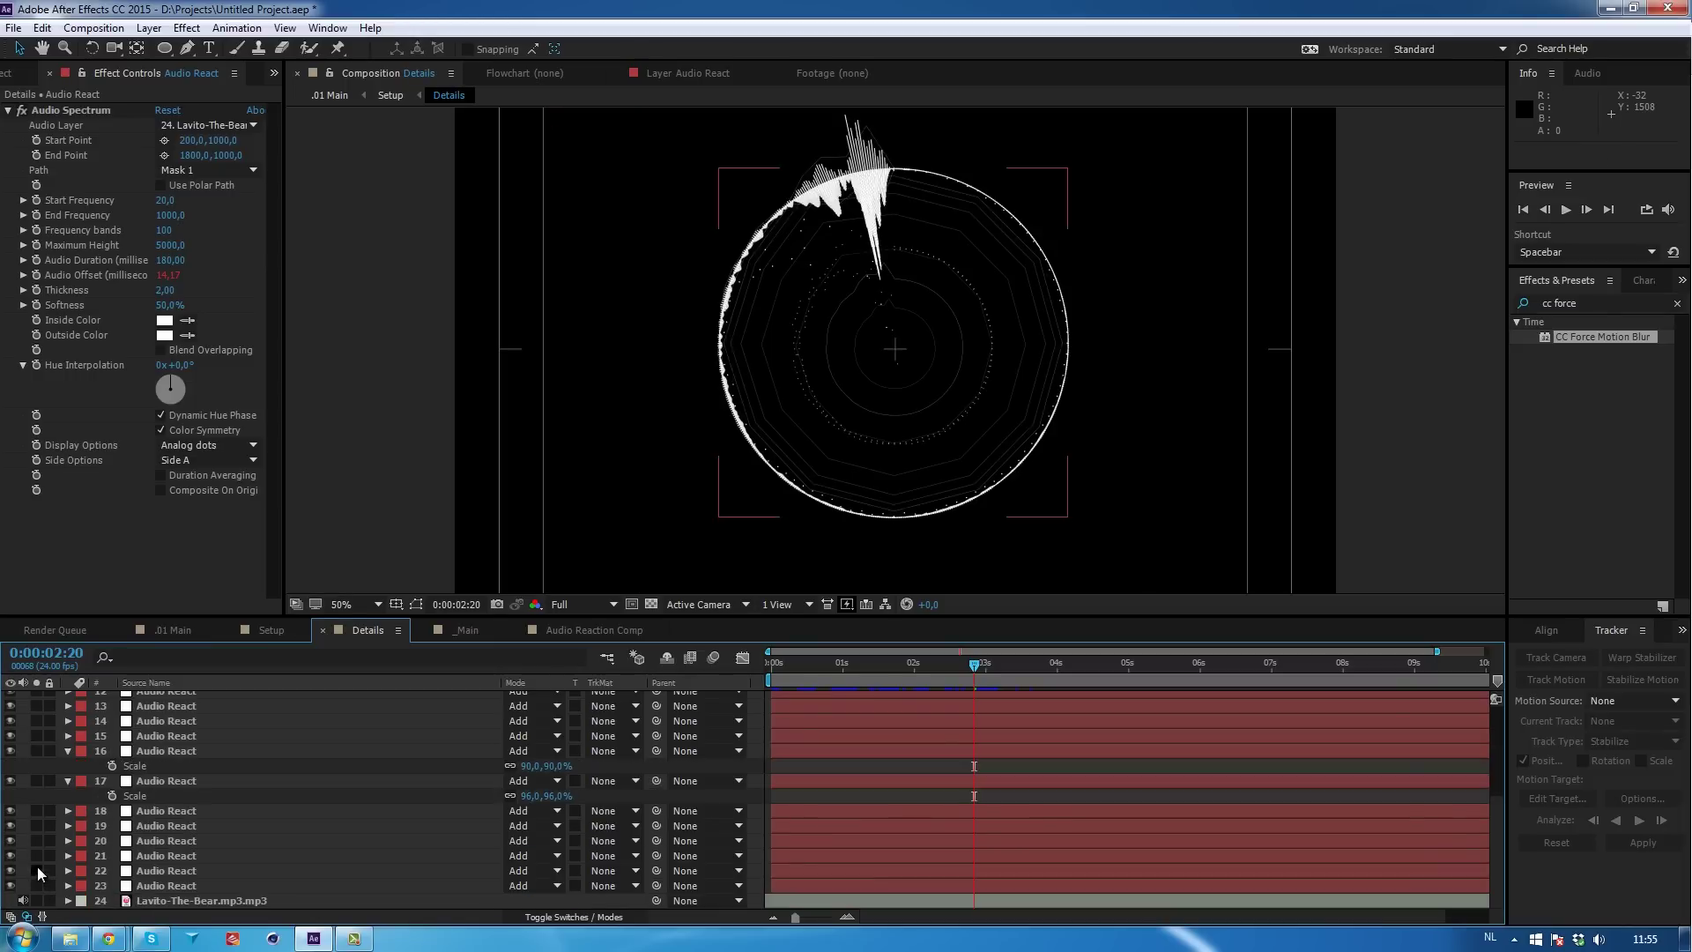
click(36, 855)
click(36, 855)
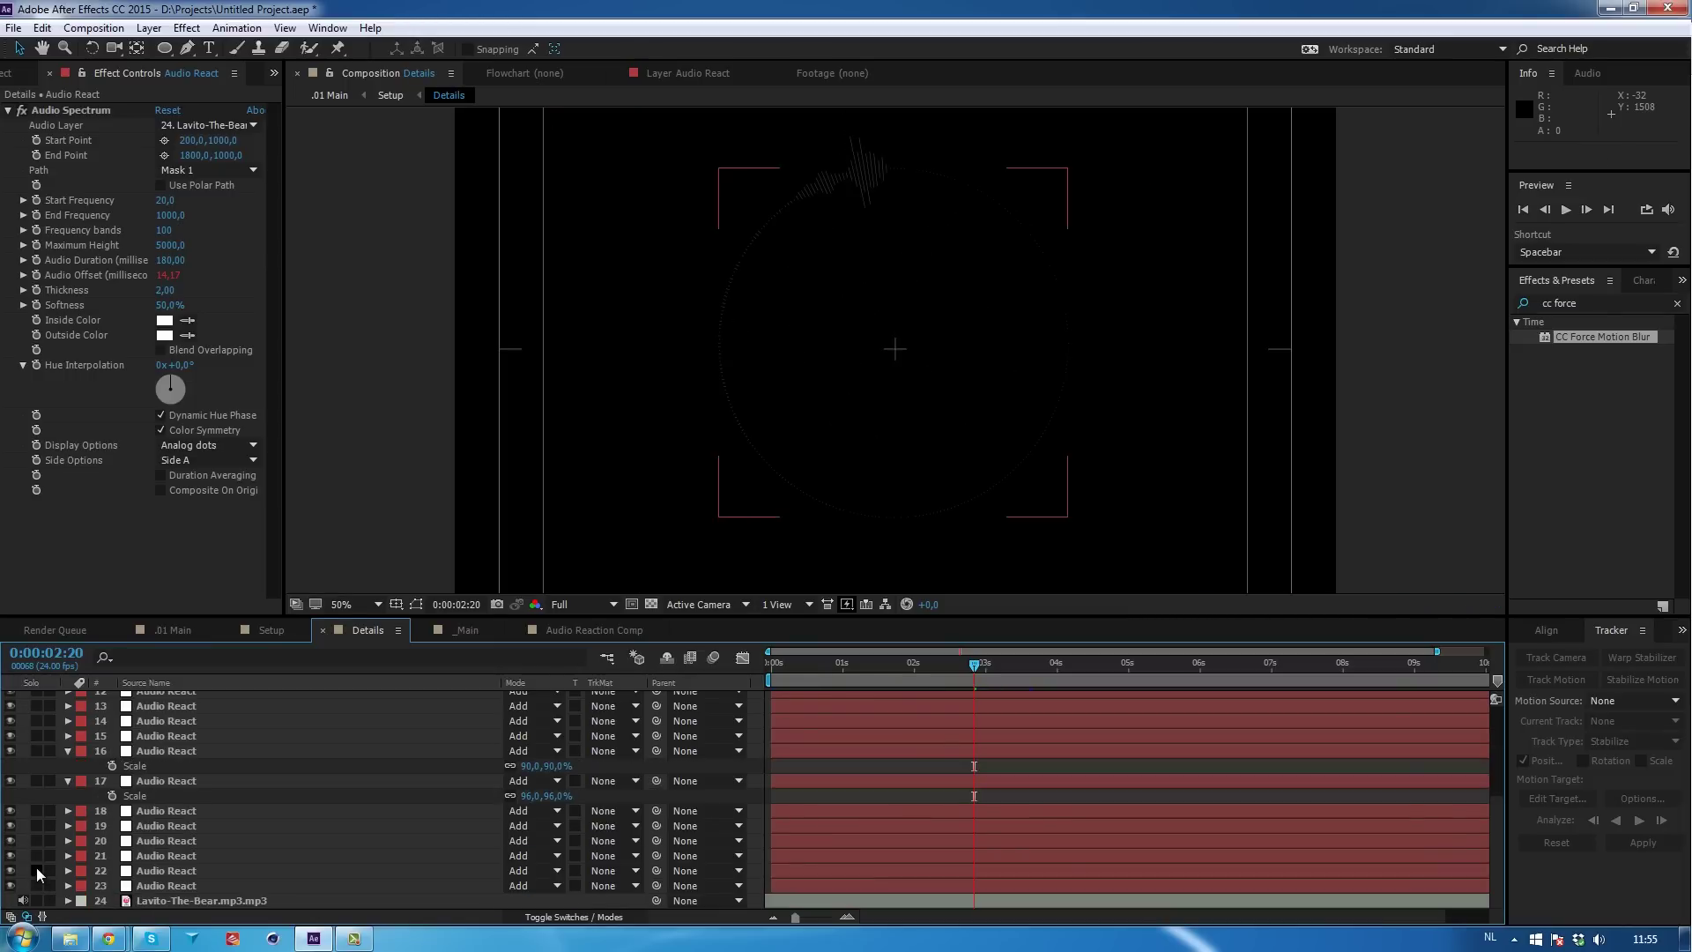
click(37, 885)
click(37, 884)
click(36, 855)
click(36, 826)
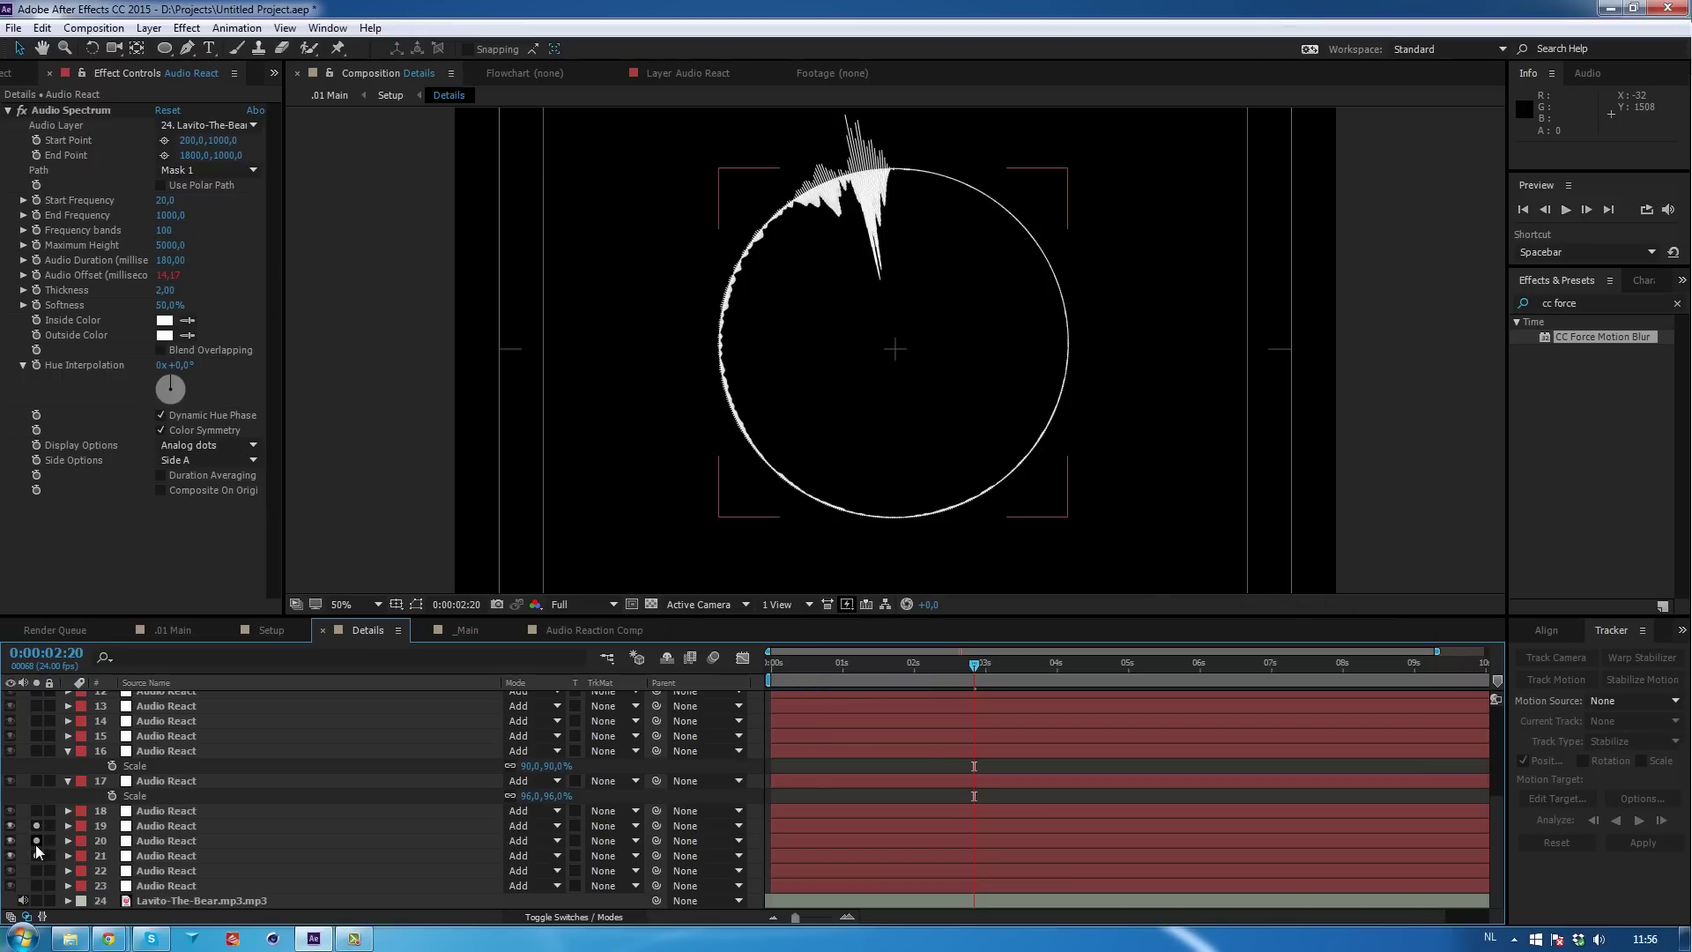
click(36, 855)
click(36, 830)
Return to Audio Reaction Comp and select the Audio Reaction layer.
click(477, 631)
click(349, 702)
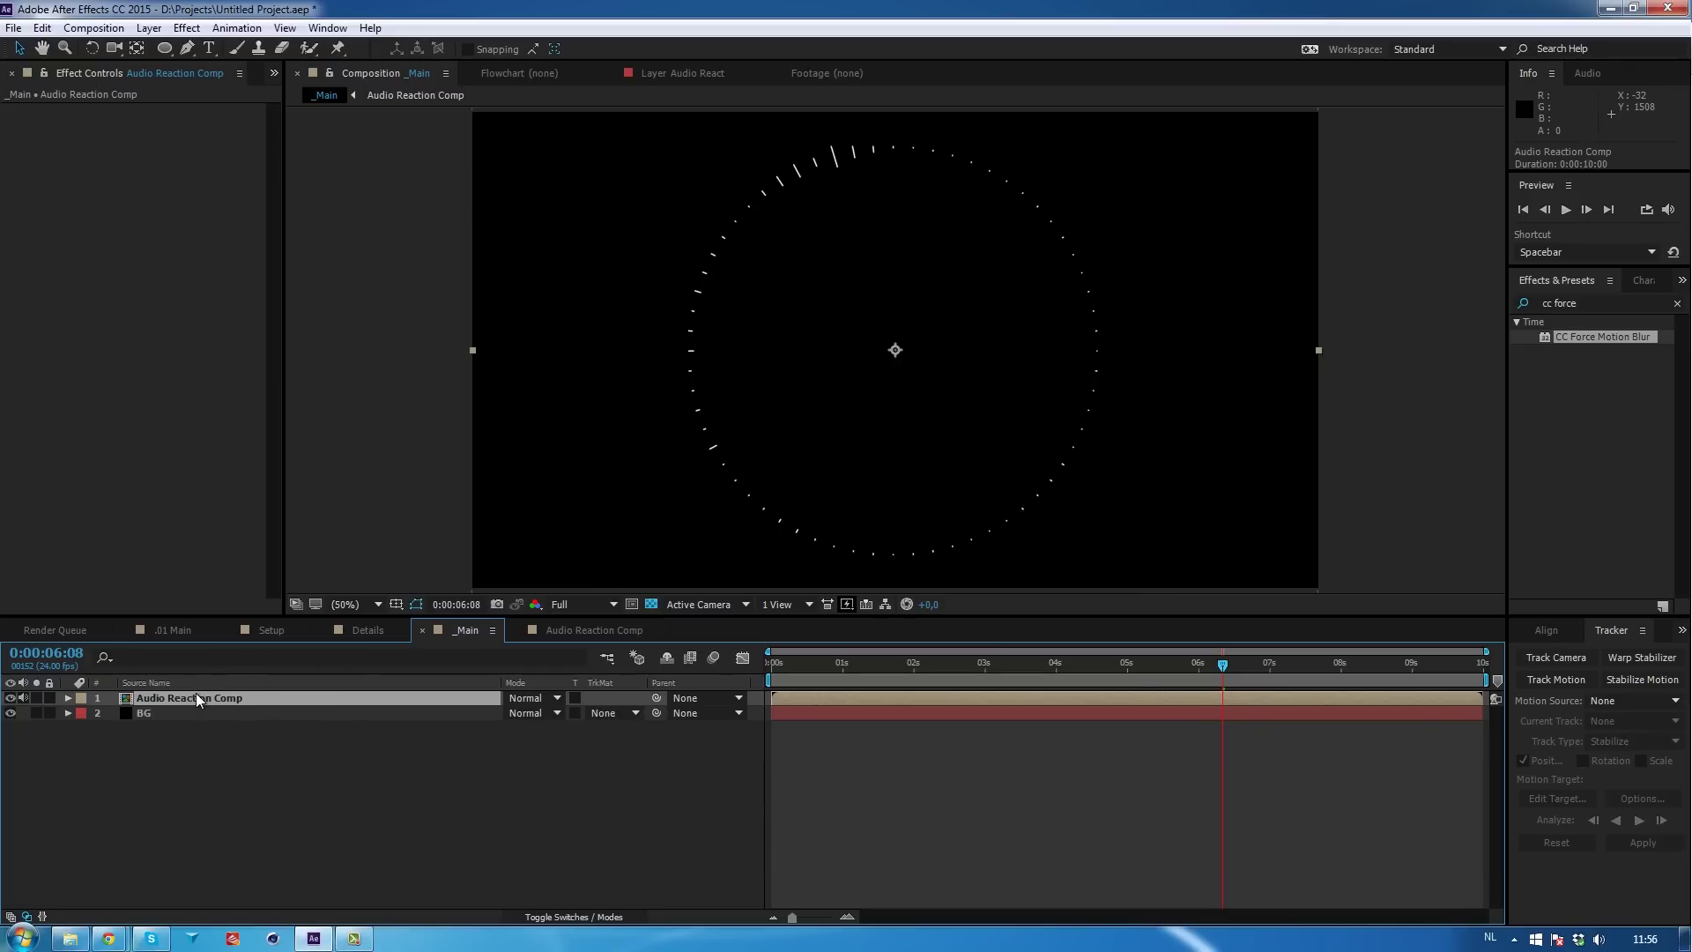
click(579, 630)
click(188, 714)
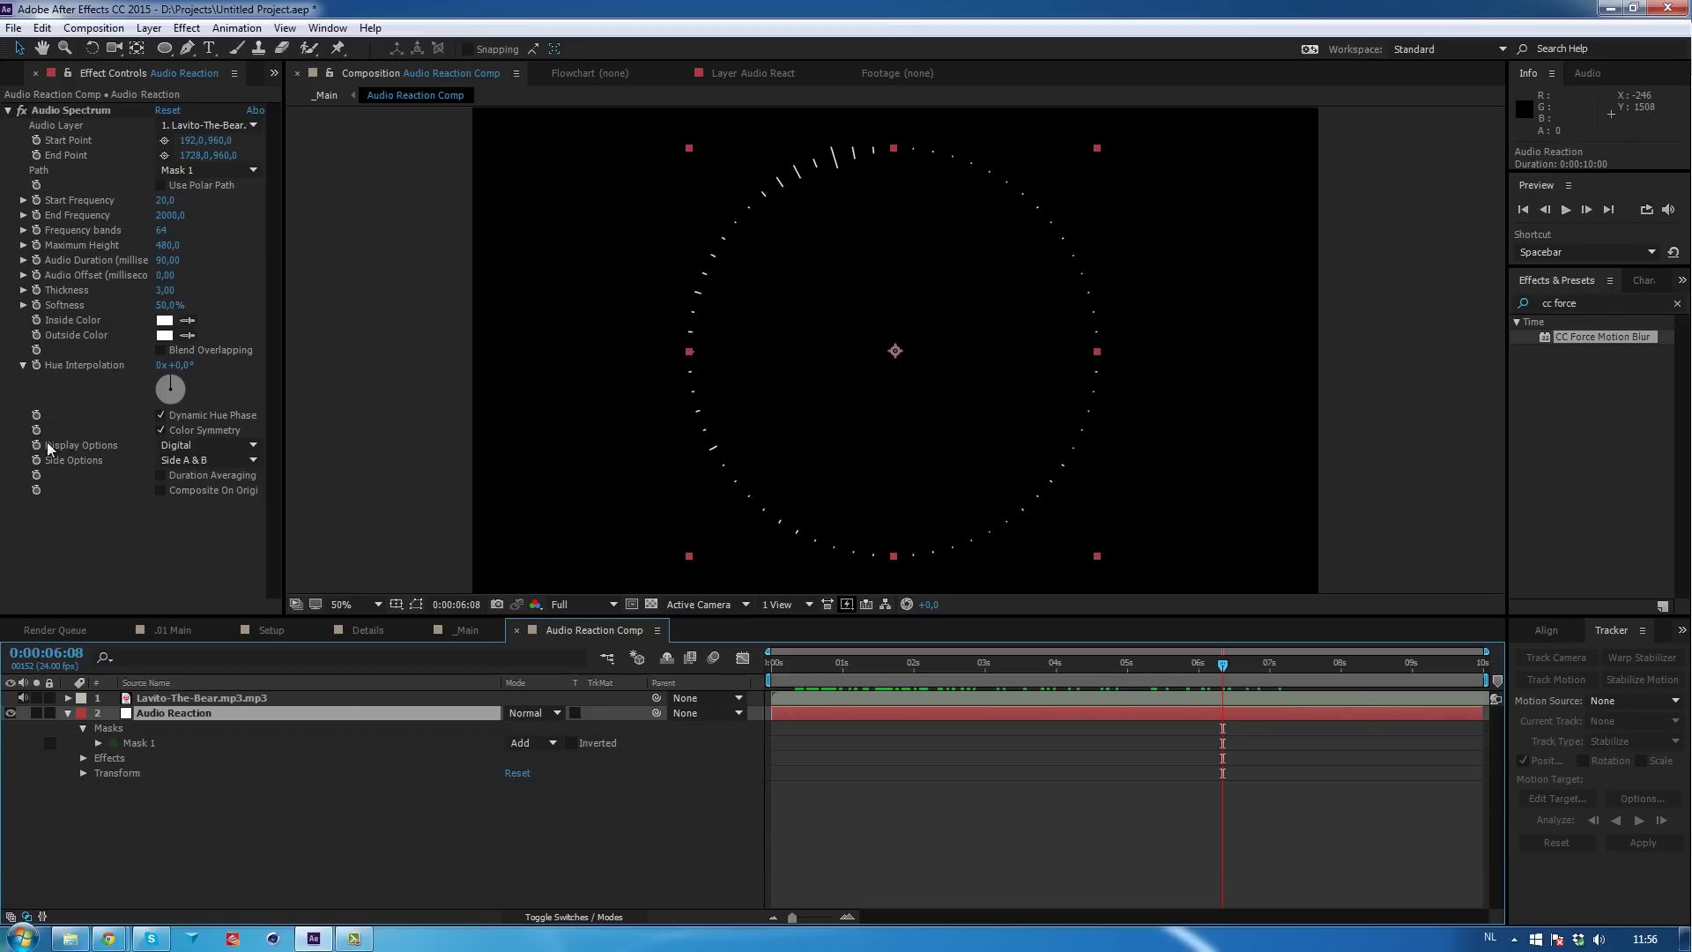
Compare the Audio Spectrum's Analog lines and Analog dots display options, returning to Digital.
click(164, 450)
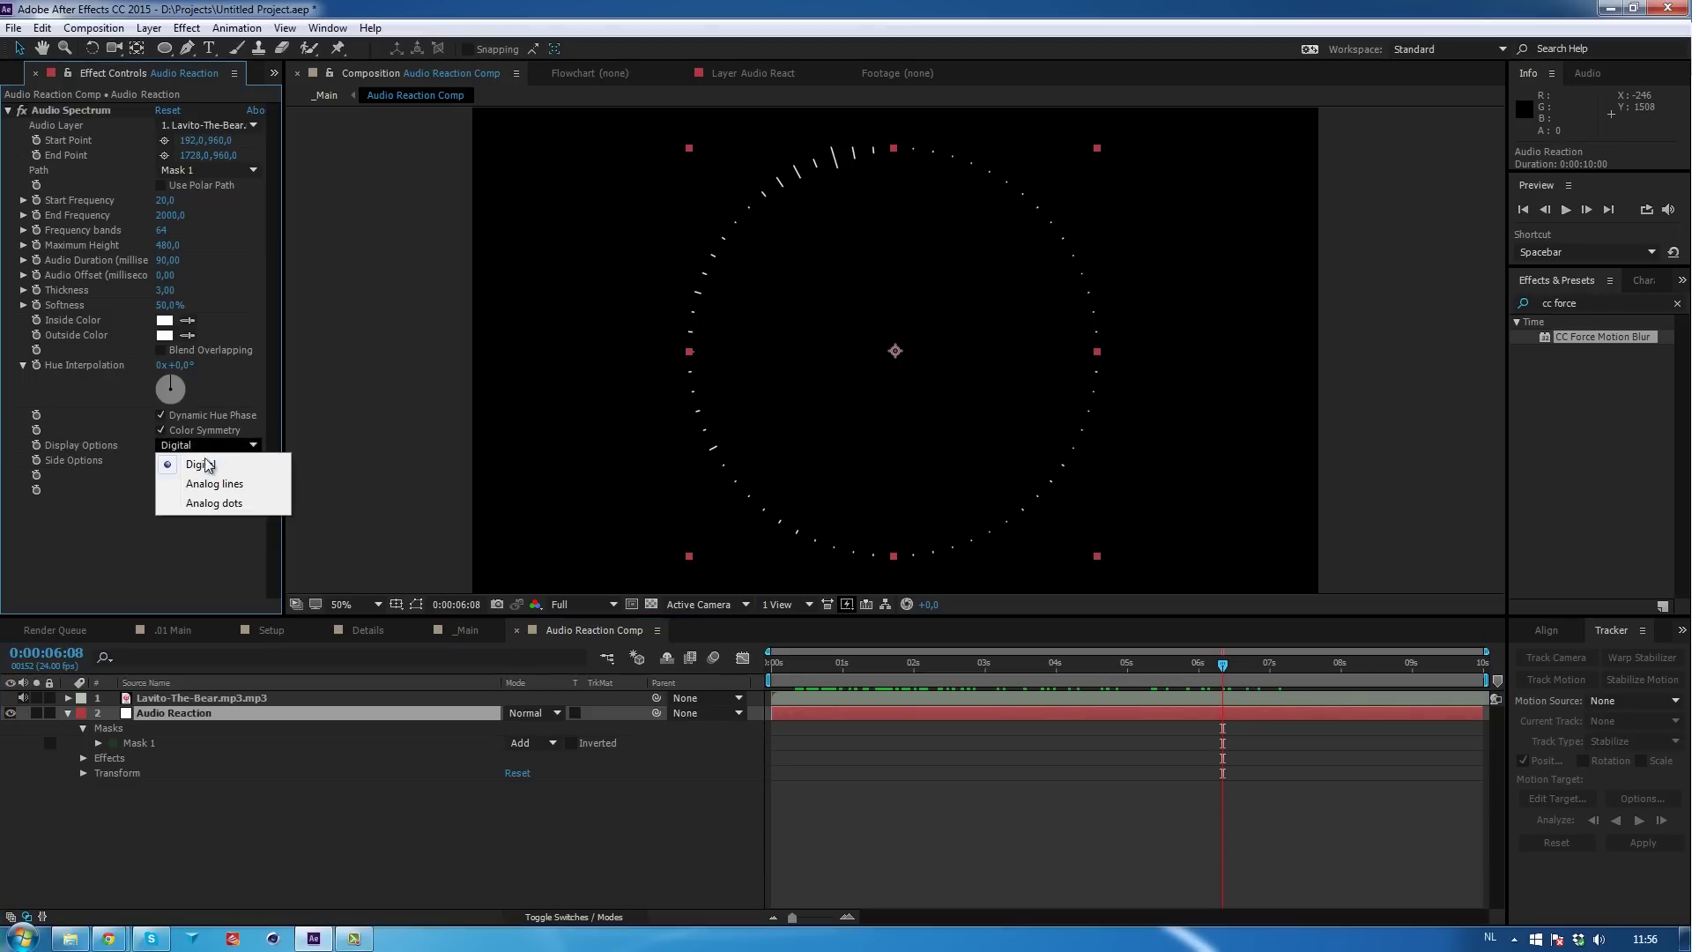
click(221, 460)
click(206, 446)
click(216, 487)
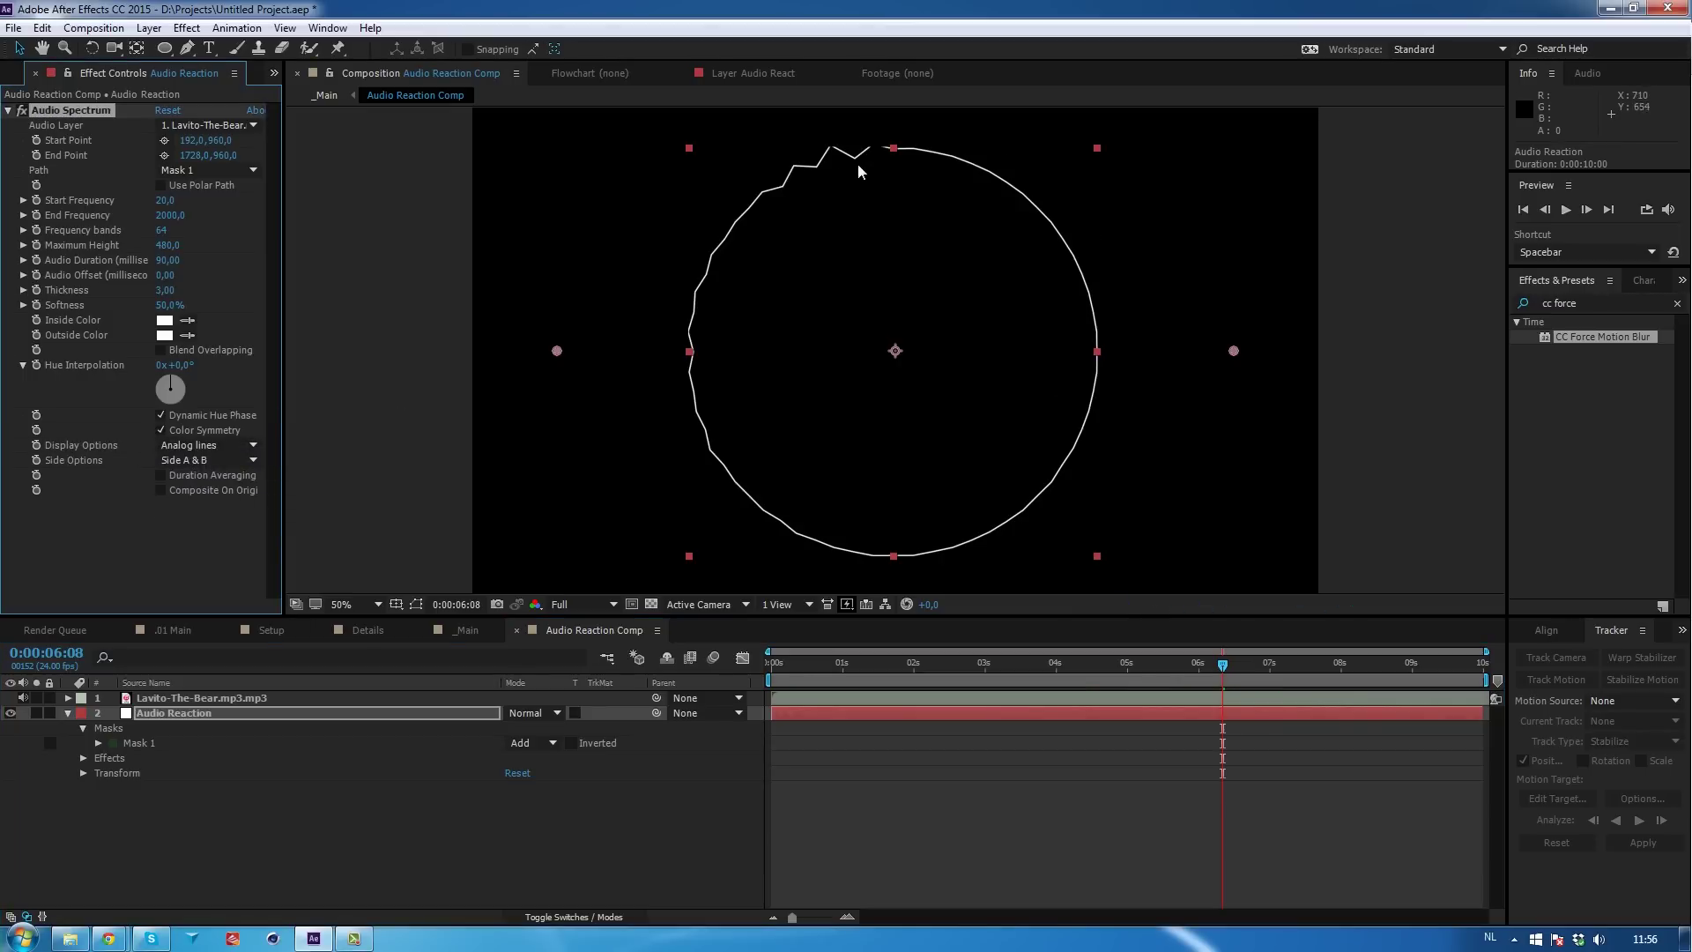
click(180, 446)
click(206, 499)
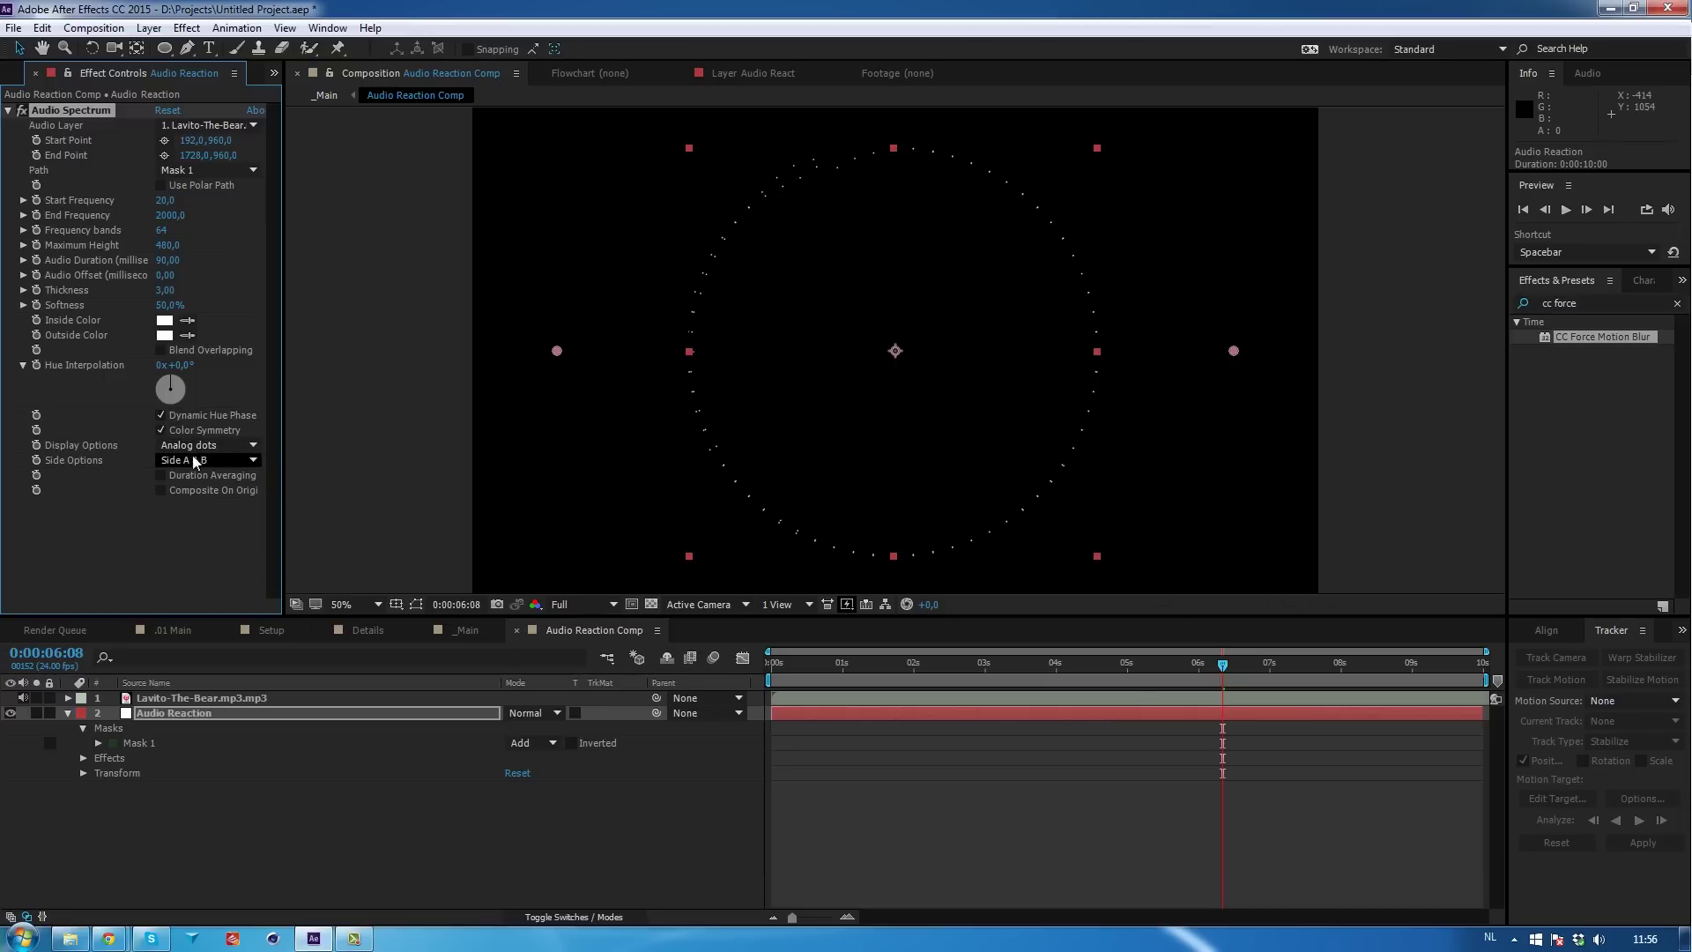
click(188, 443)
click(200, 461)
Compare the spectrum's Side A & B and Side A options, and set it to Side B.
click(183, 460)
click(184, 518)
click(196, 464)
click(200, 478)
click(198, 461)
click(199, 499)
Try a maximum height of 5870 with Side A, Side A & B and Side B, and undo the height change.
drag(168, 244, 706, 326)
click(209, 458)
click(208, 478)
click(208, 463)
click(205, 516)
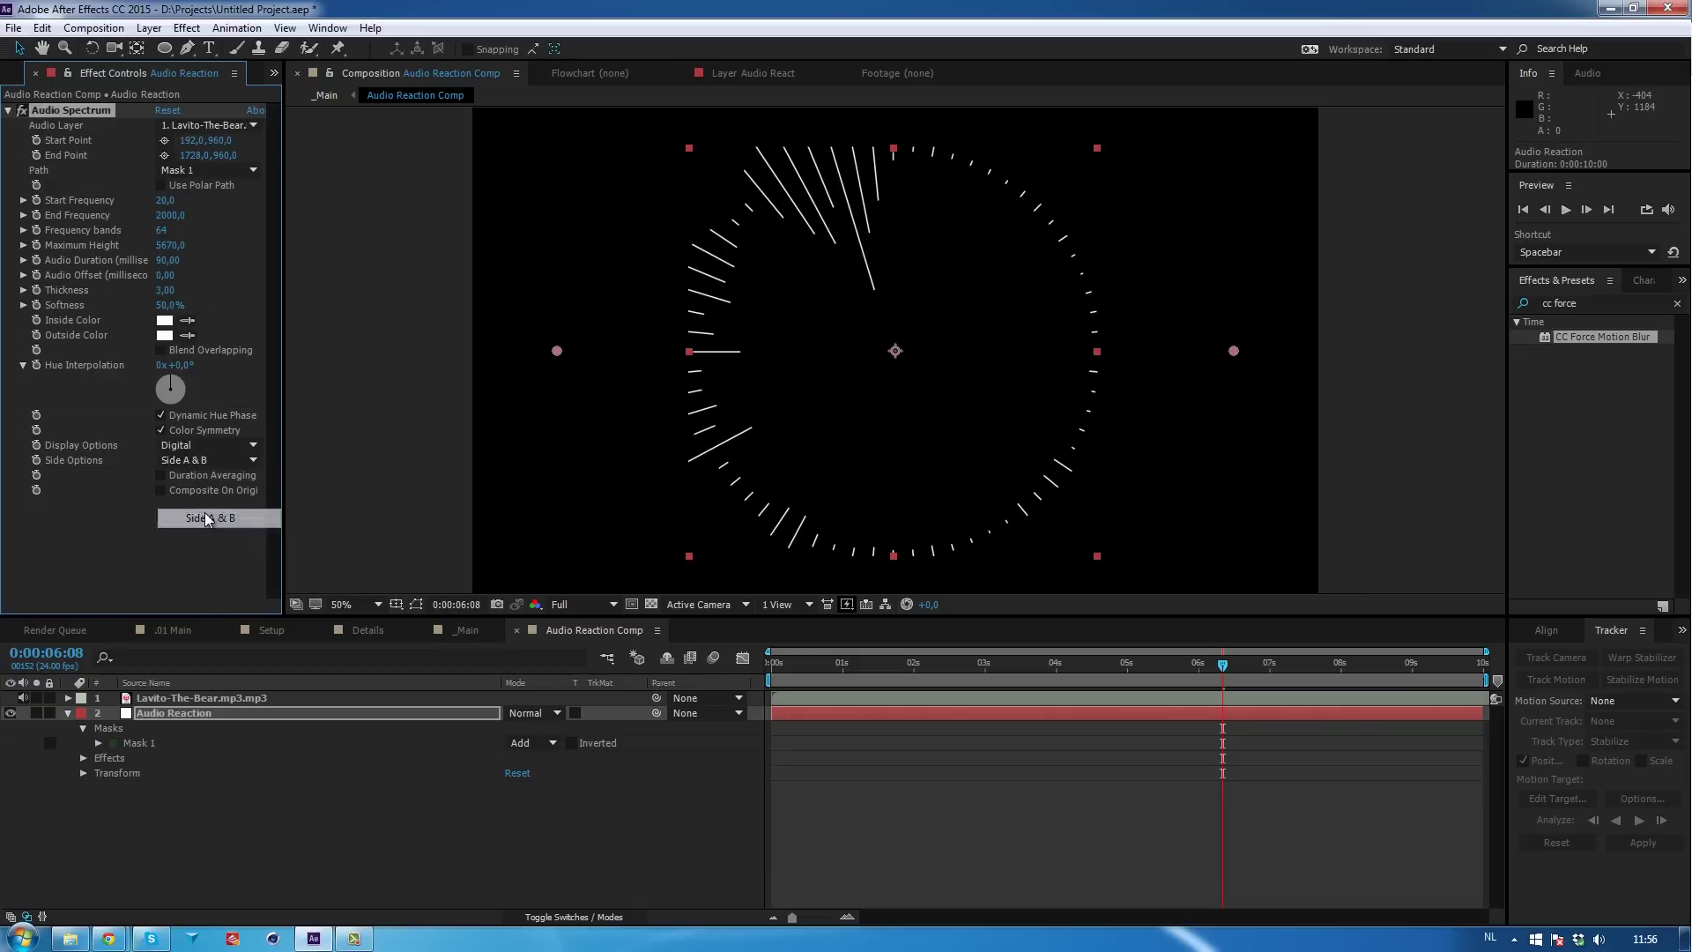
click(208, 458)
click(208, 495)
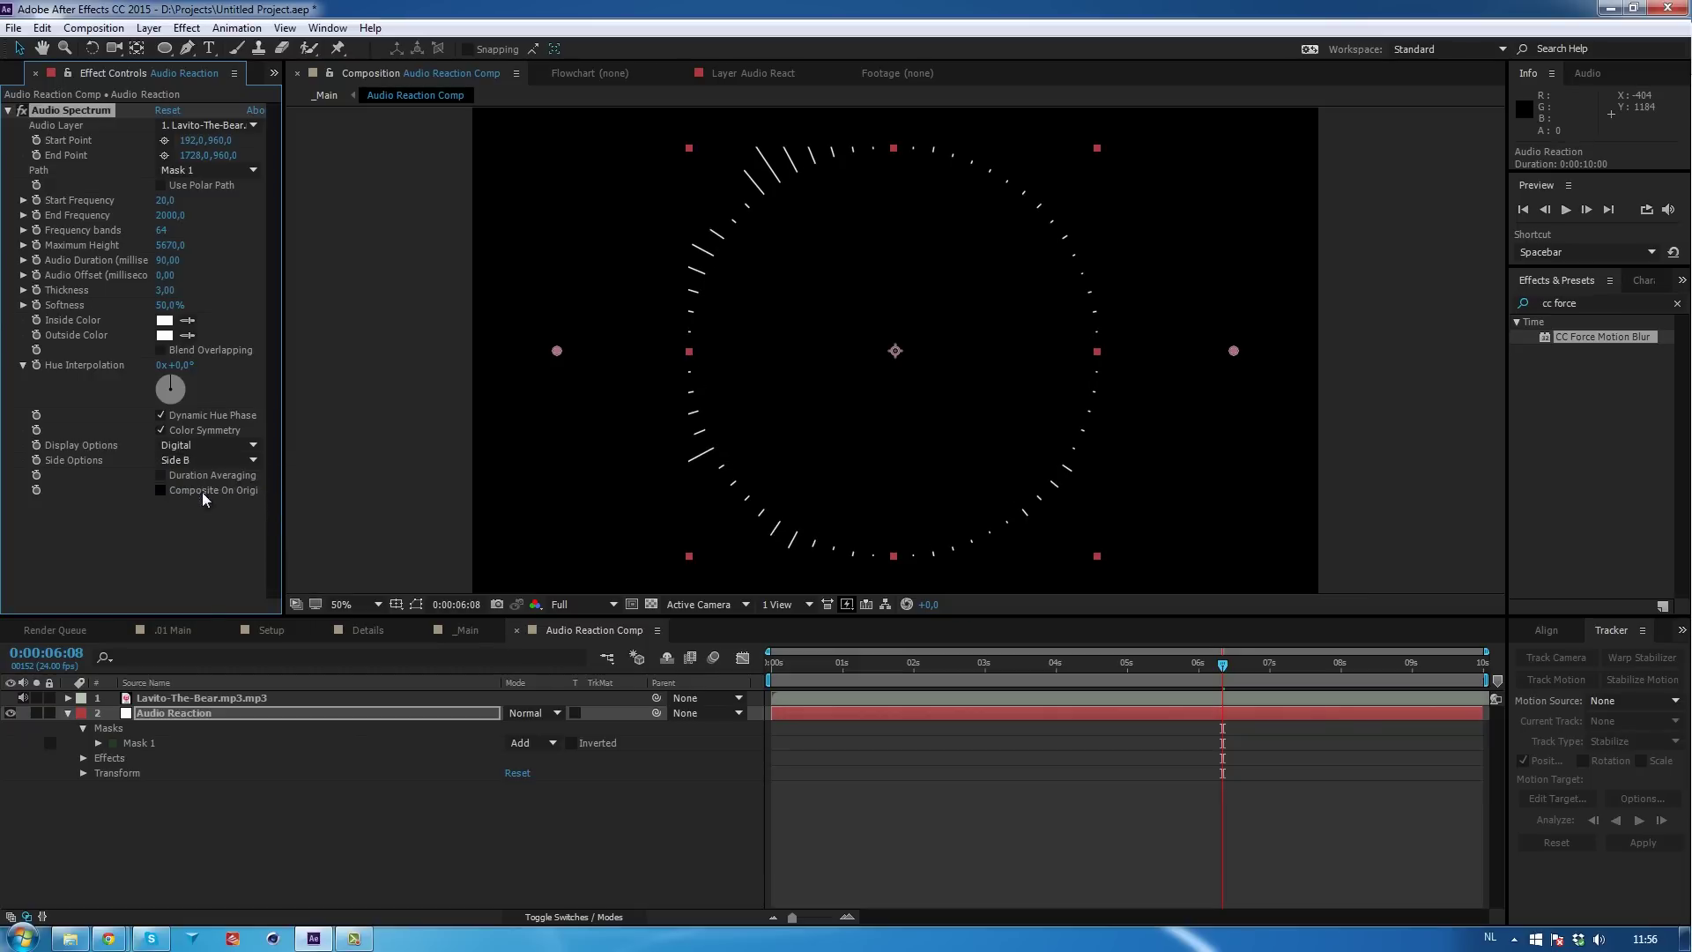
key(ctrl+z)
drag(160, 252, 169, 245)
Set the Audio Spectrum's thickness to 1 and its end frequency to 1000.
drag(164, 294, 3, 331)
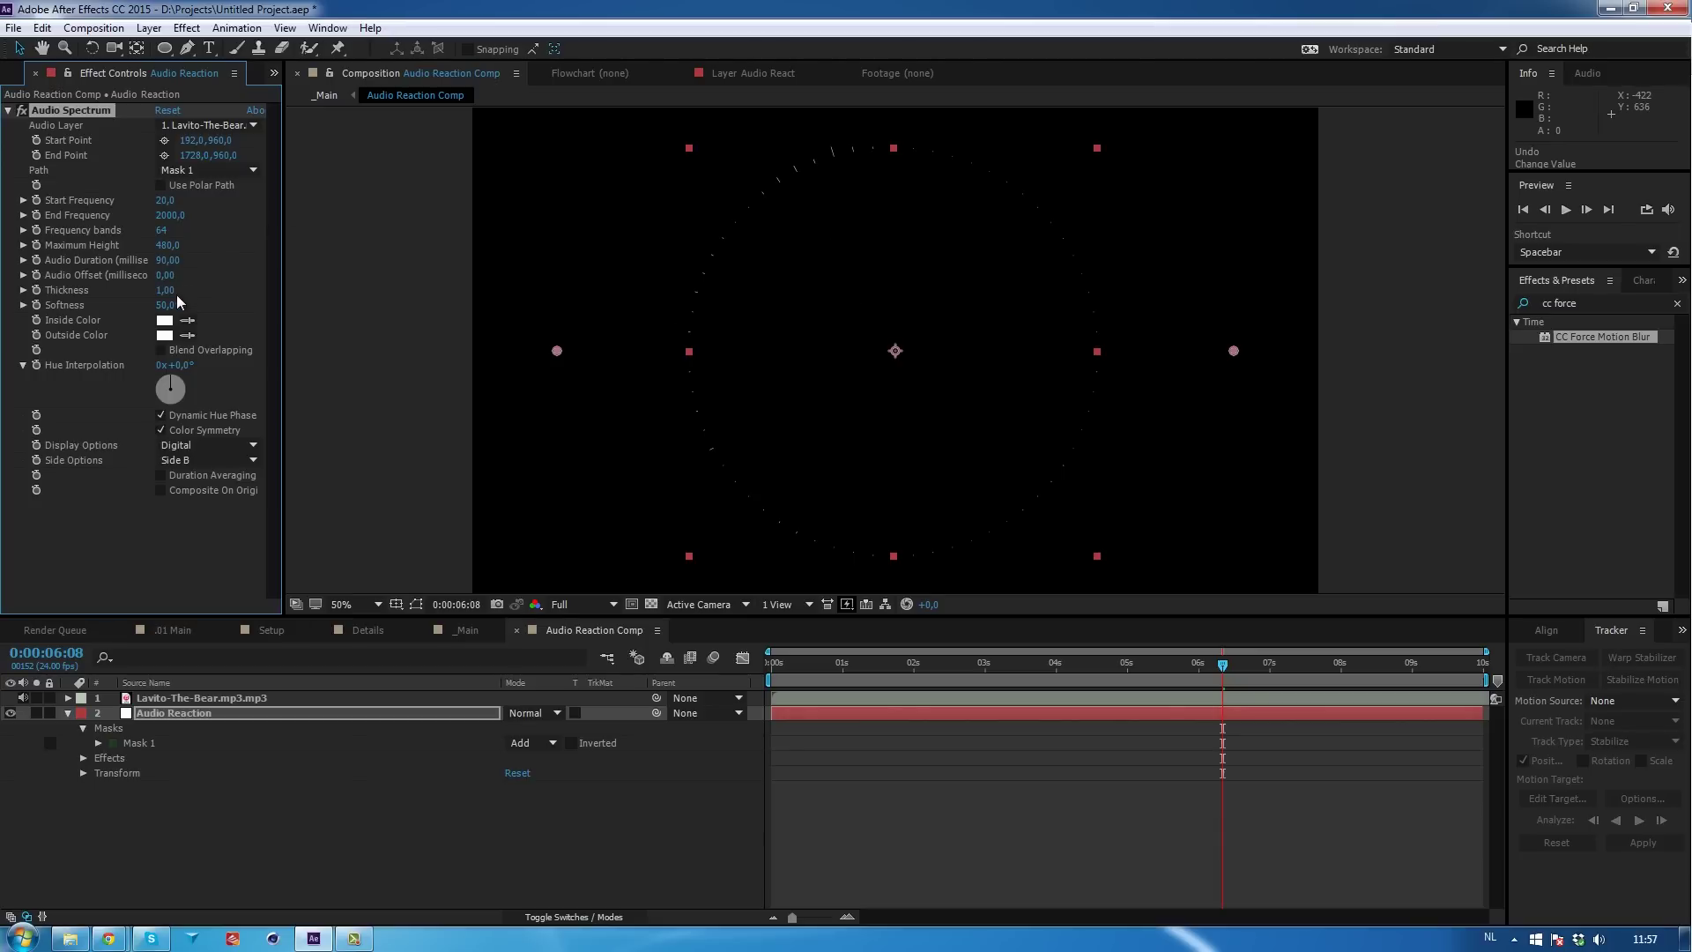
mouse_move(172, 205)
mouse_down()
mouse_move(187, 200)
mouse_move(162, 200)
mouse_up()
click(170, 215)
text(1000)
key(Return)
Set the frequency bands to 300 and the maximum height to 1500, and preview the spectrum at 0:00:01:10.
click(163, 231)
text(300)
key(Return)
click(168, 245)
text(1000)
key(Return)
click(173, 250)
text(1500)
key(Return)
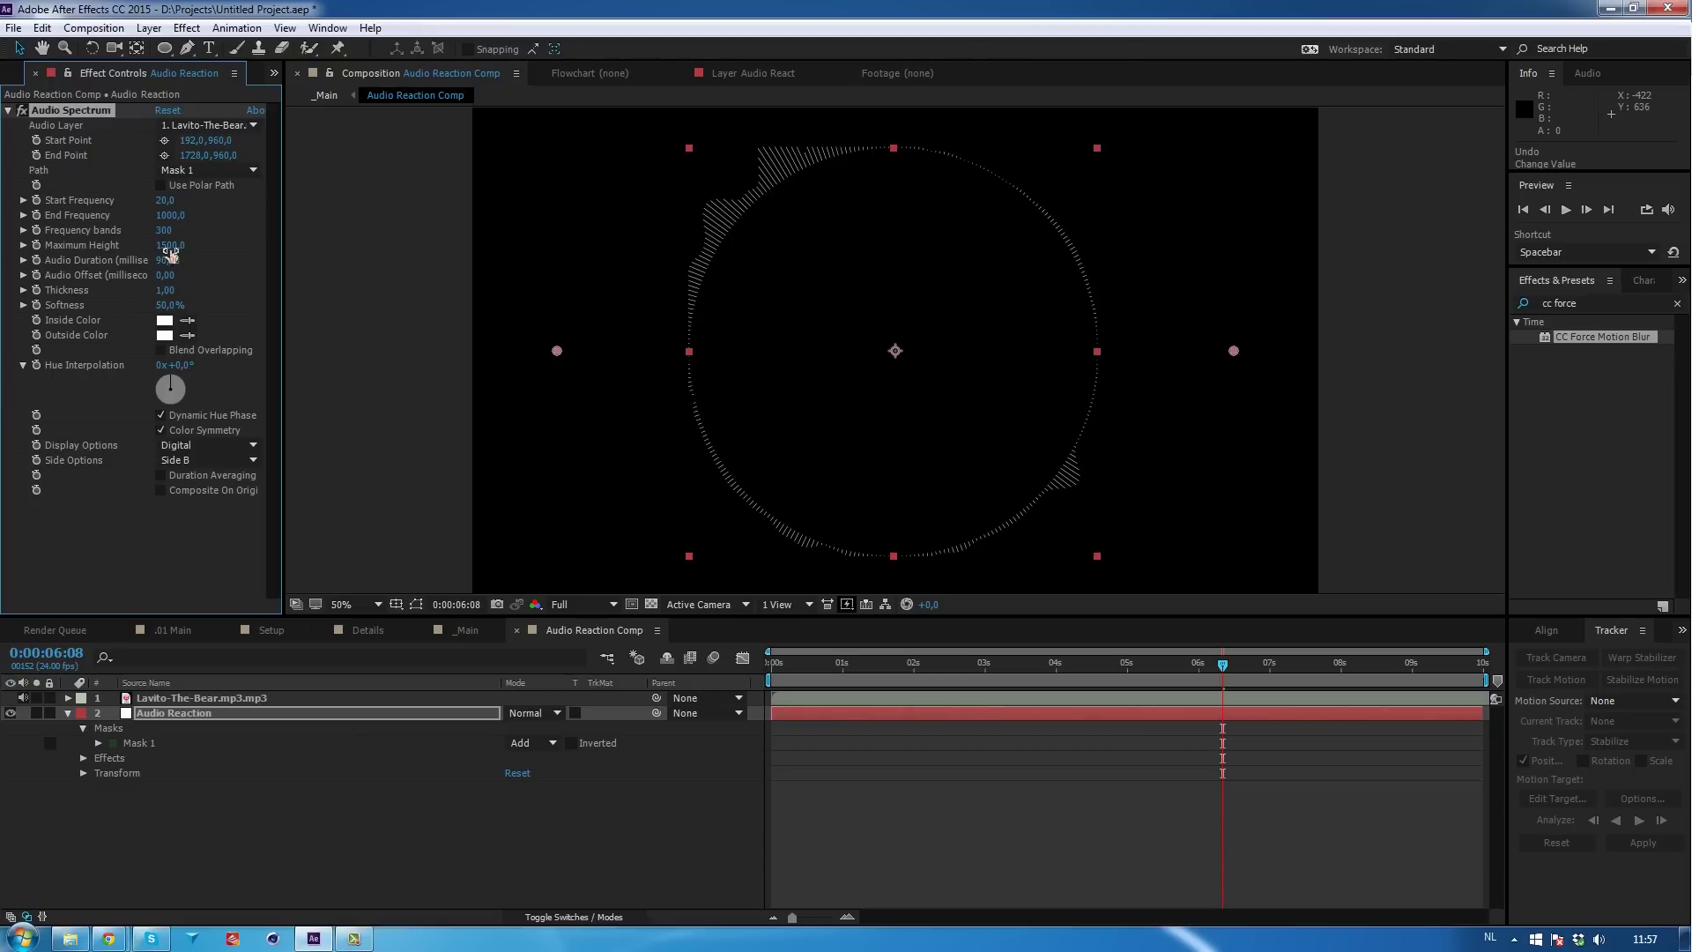
drag(794, 670, 871, 668)
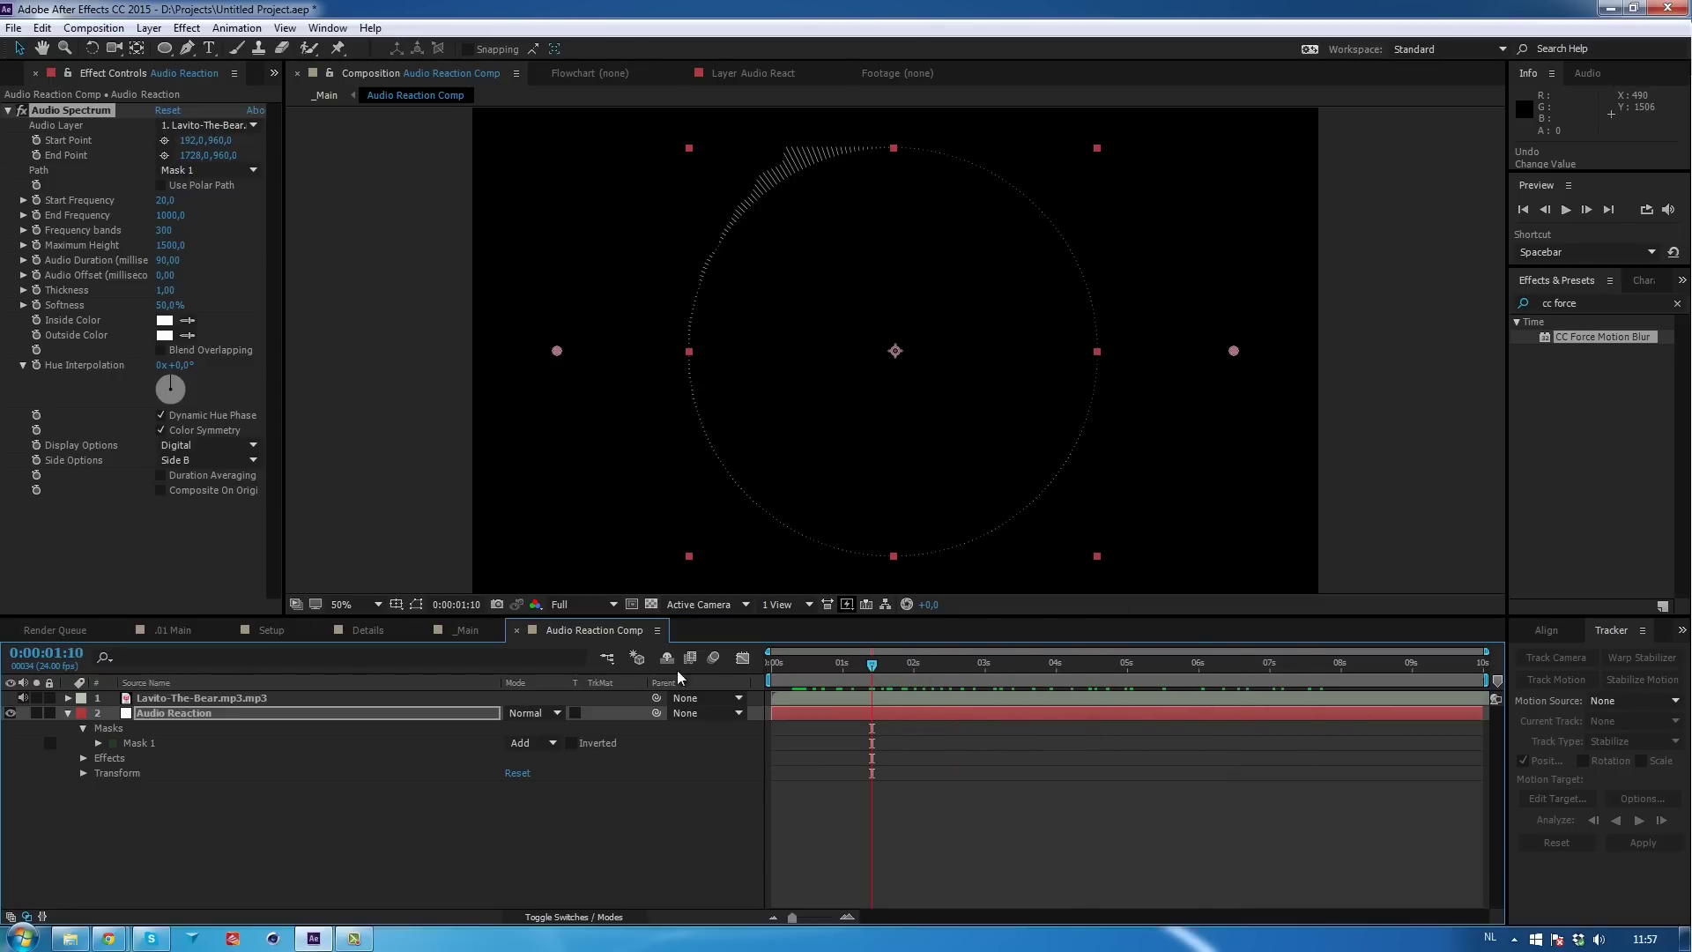
Set the Audio Reaction layer's blending mode to Add and duplicate the layer.
click(334, 708)
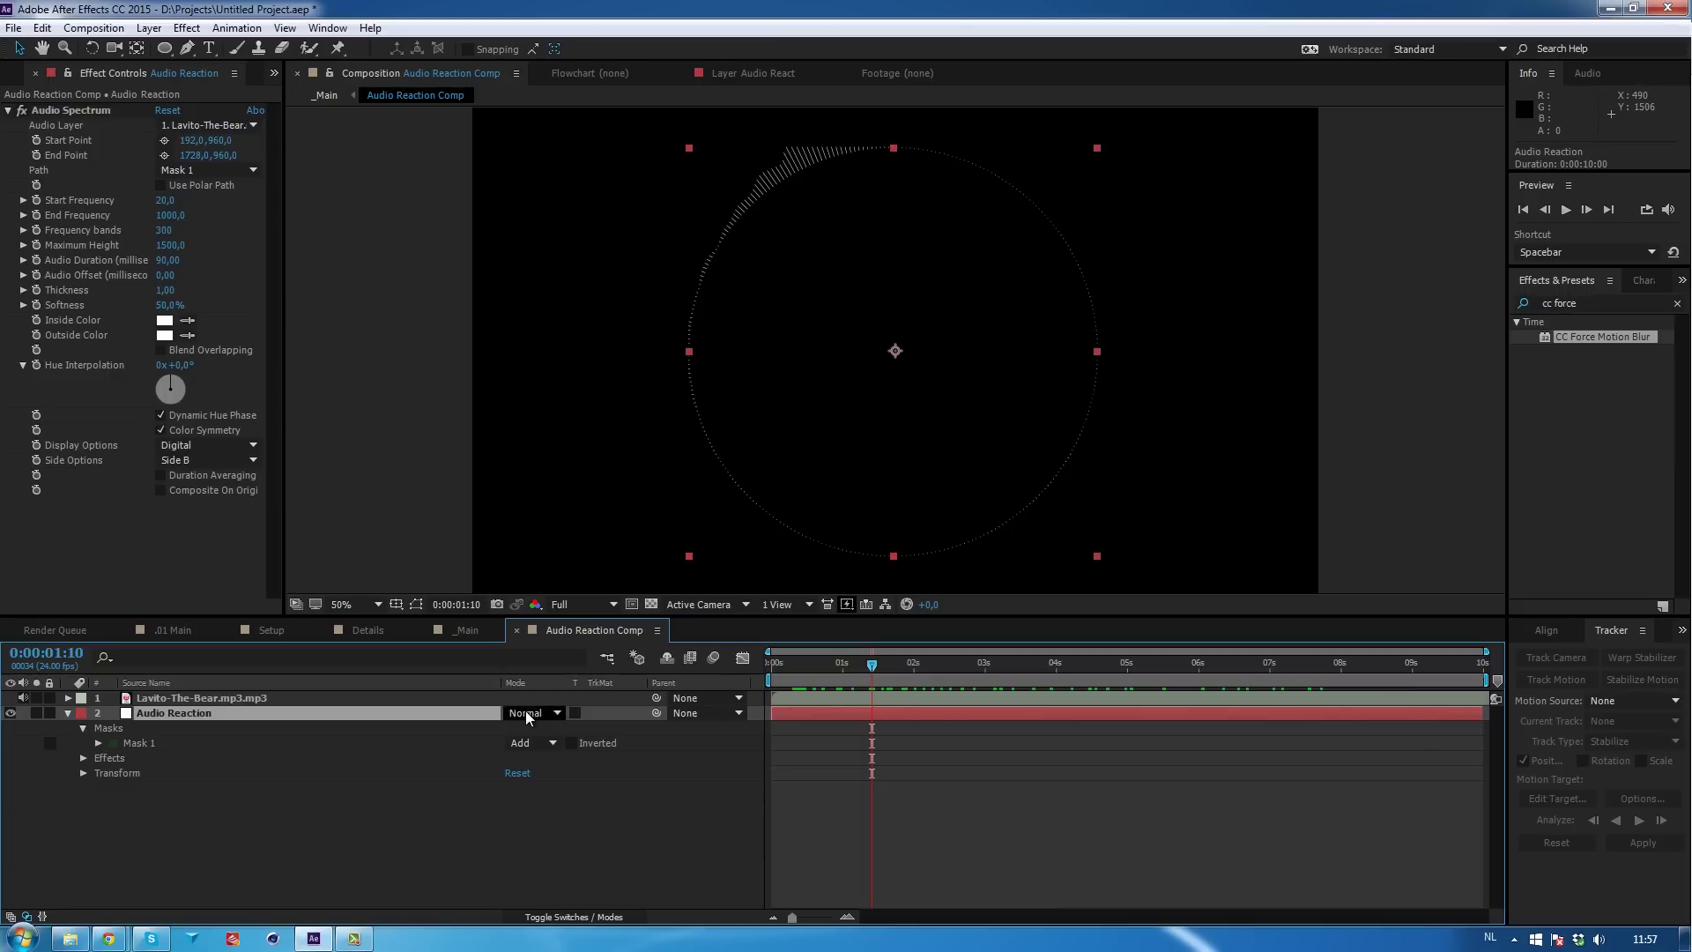
click(526, 712)
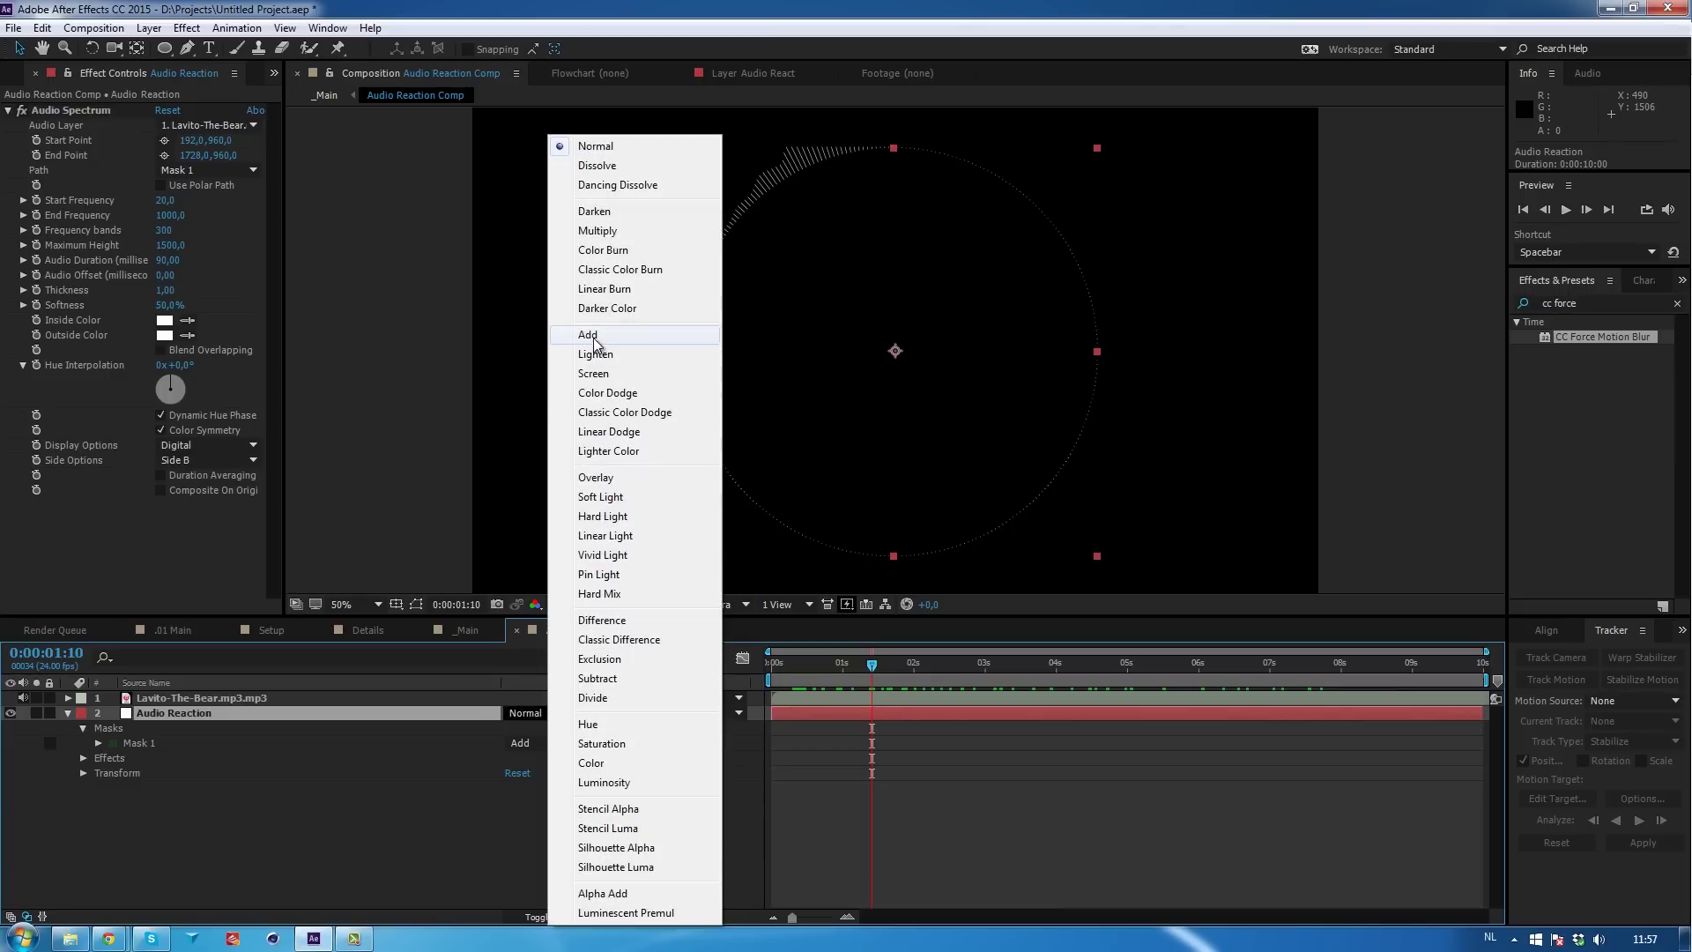
click(596, 338)
key(ctrl+d)
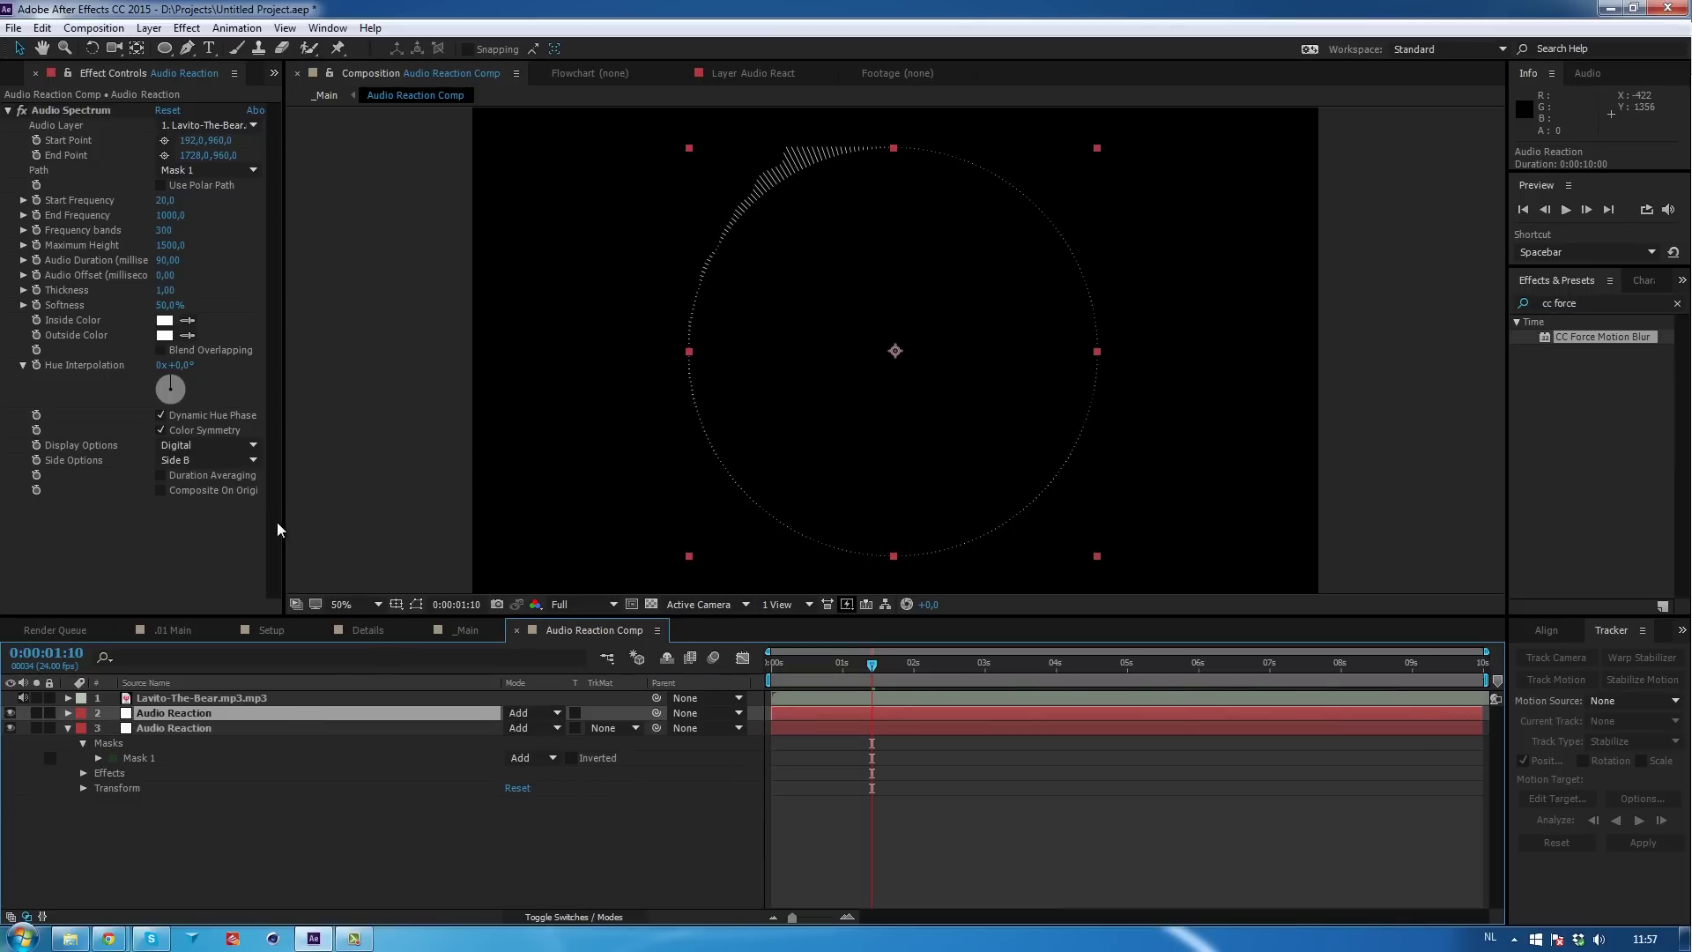
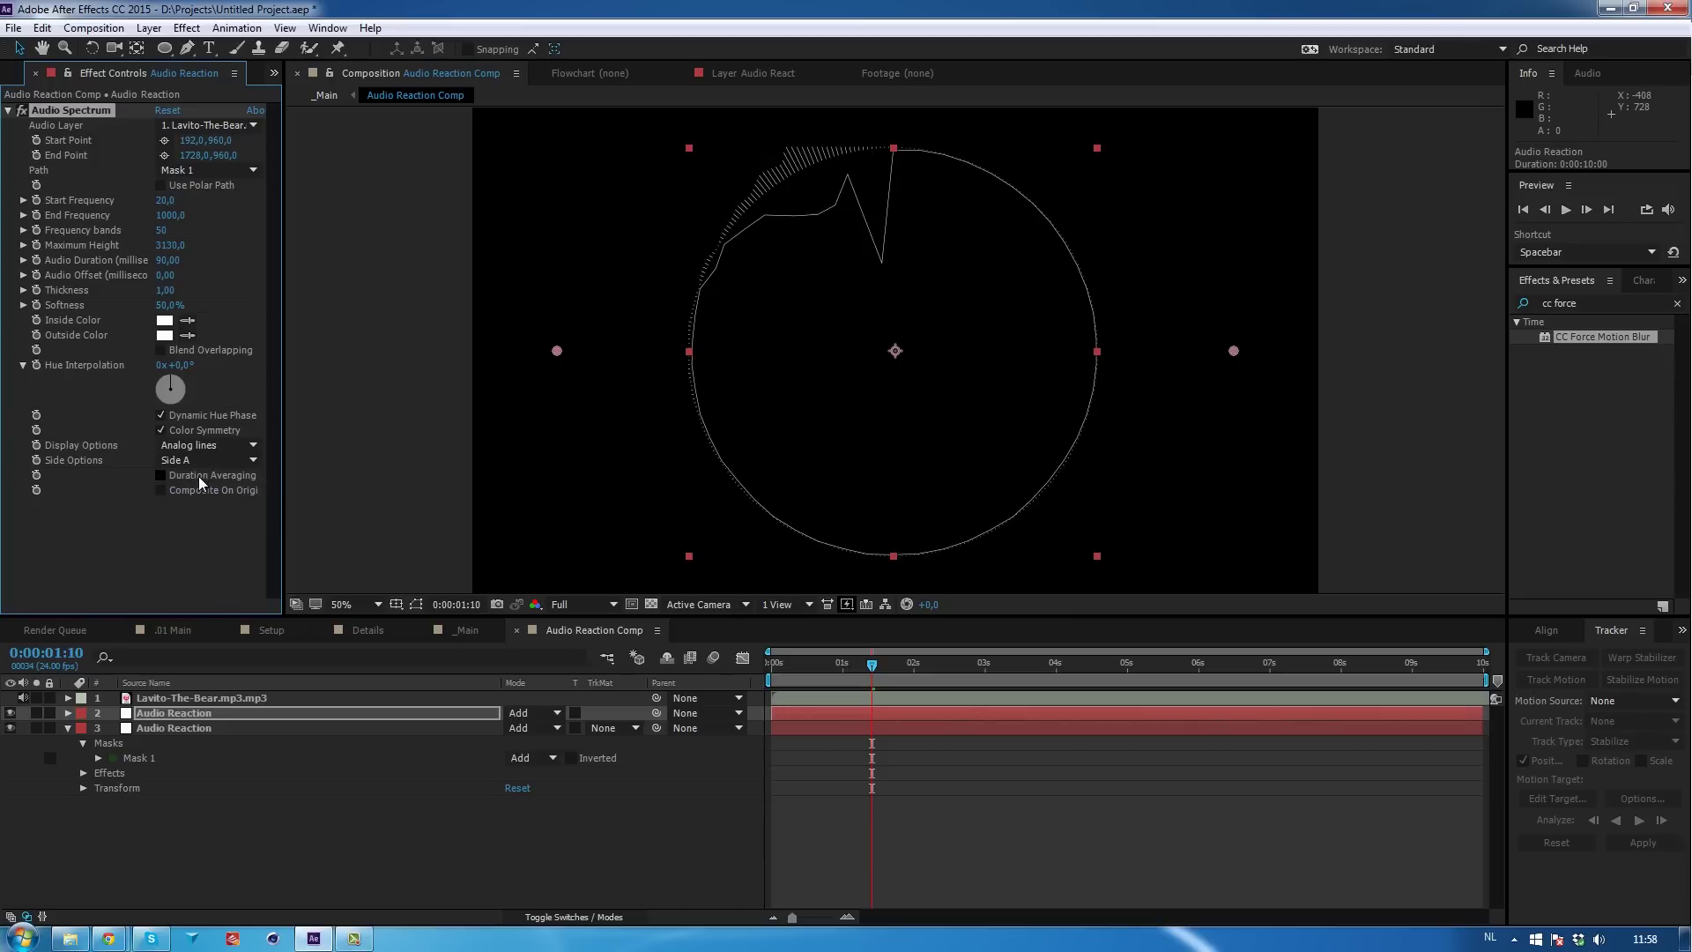
Set the duplicate layer's spectrum to Side B and increase its Mask 1 expansion until the outward spikes are no longer cropped.
click(194, 456)
click(199, 499)
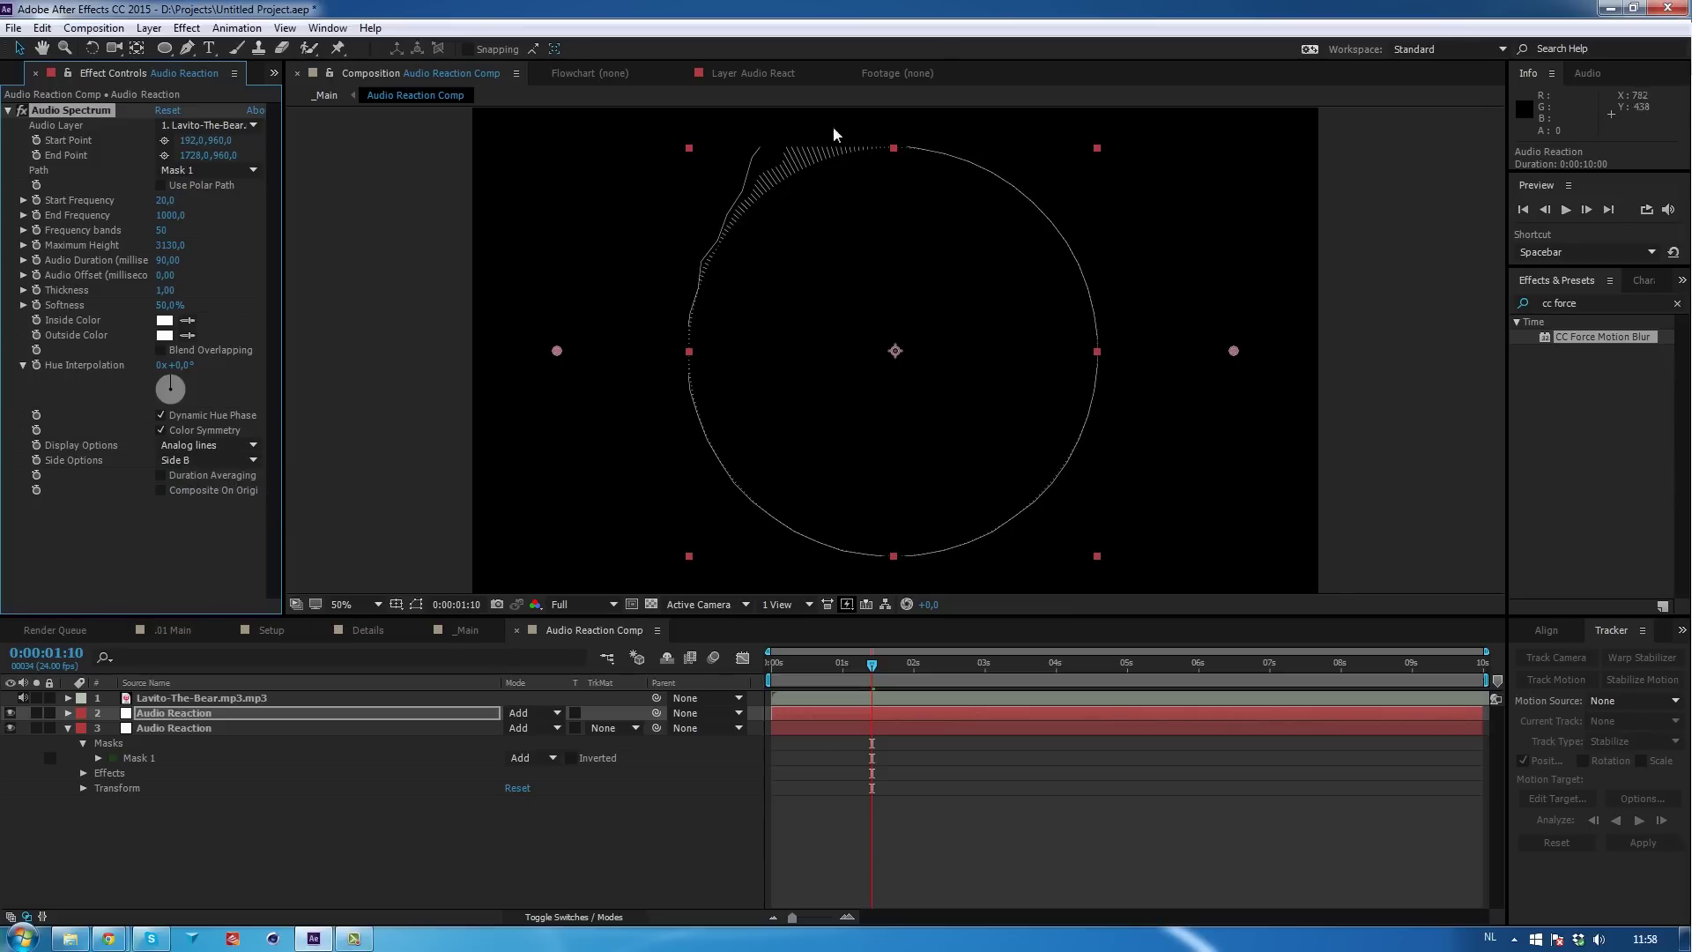
key(comma)
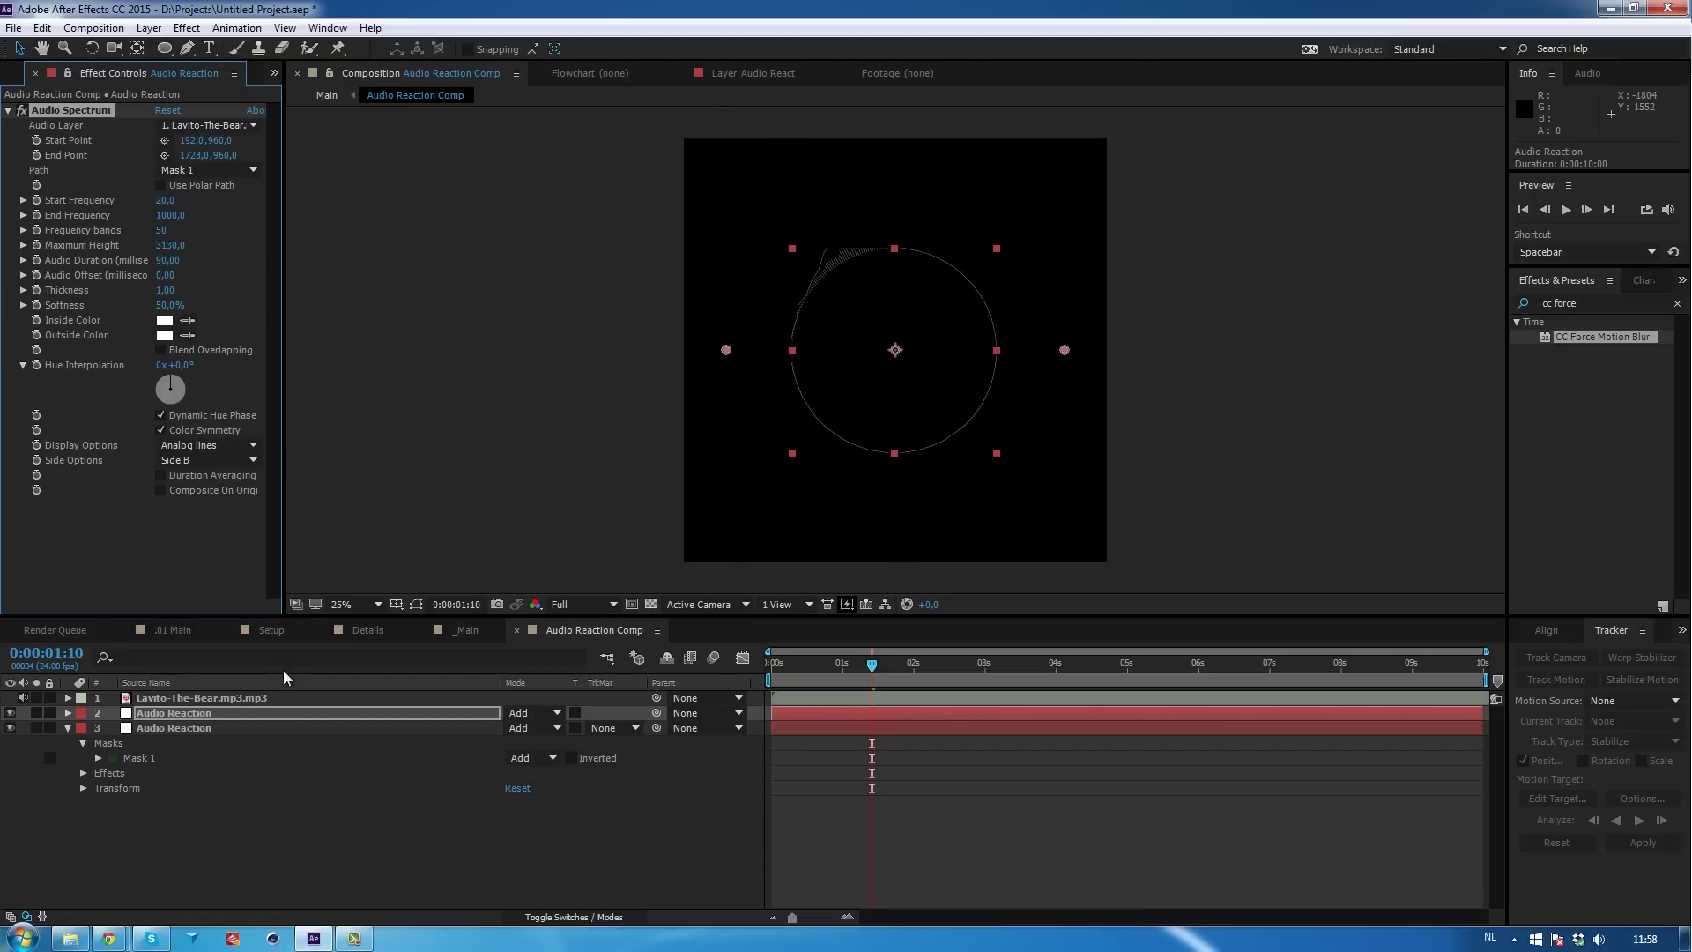
click(188, 710)
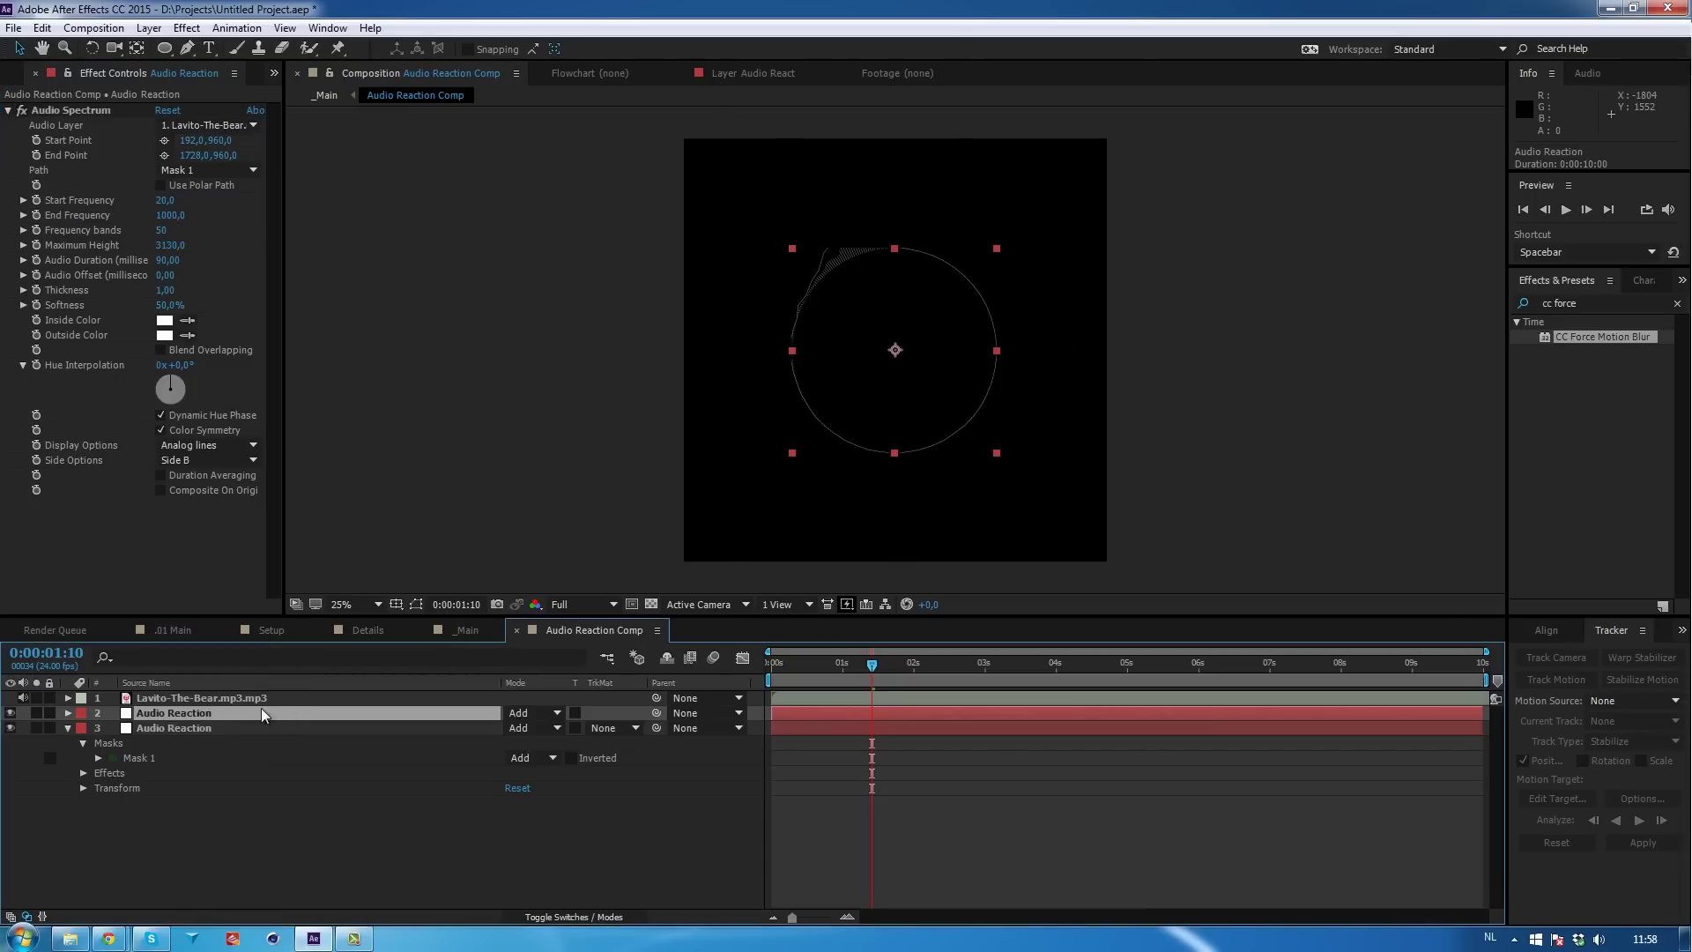
key(m)
key(m)
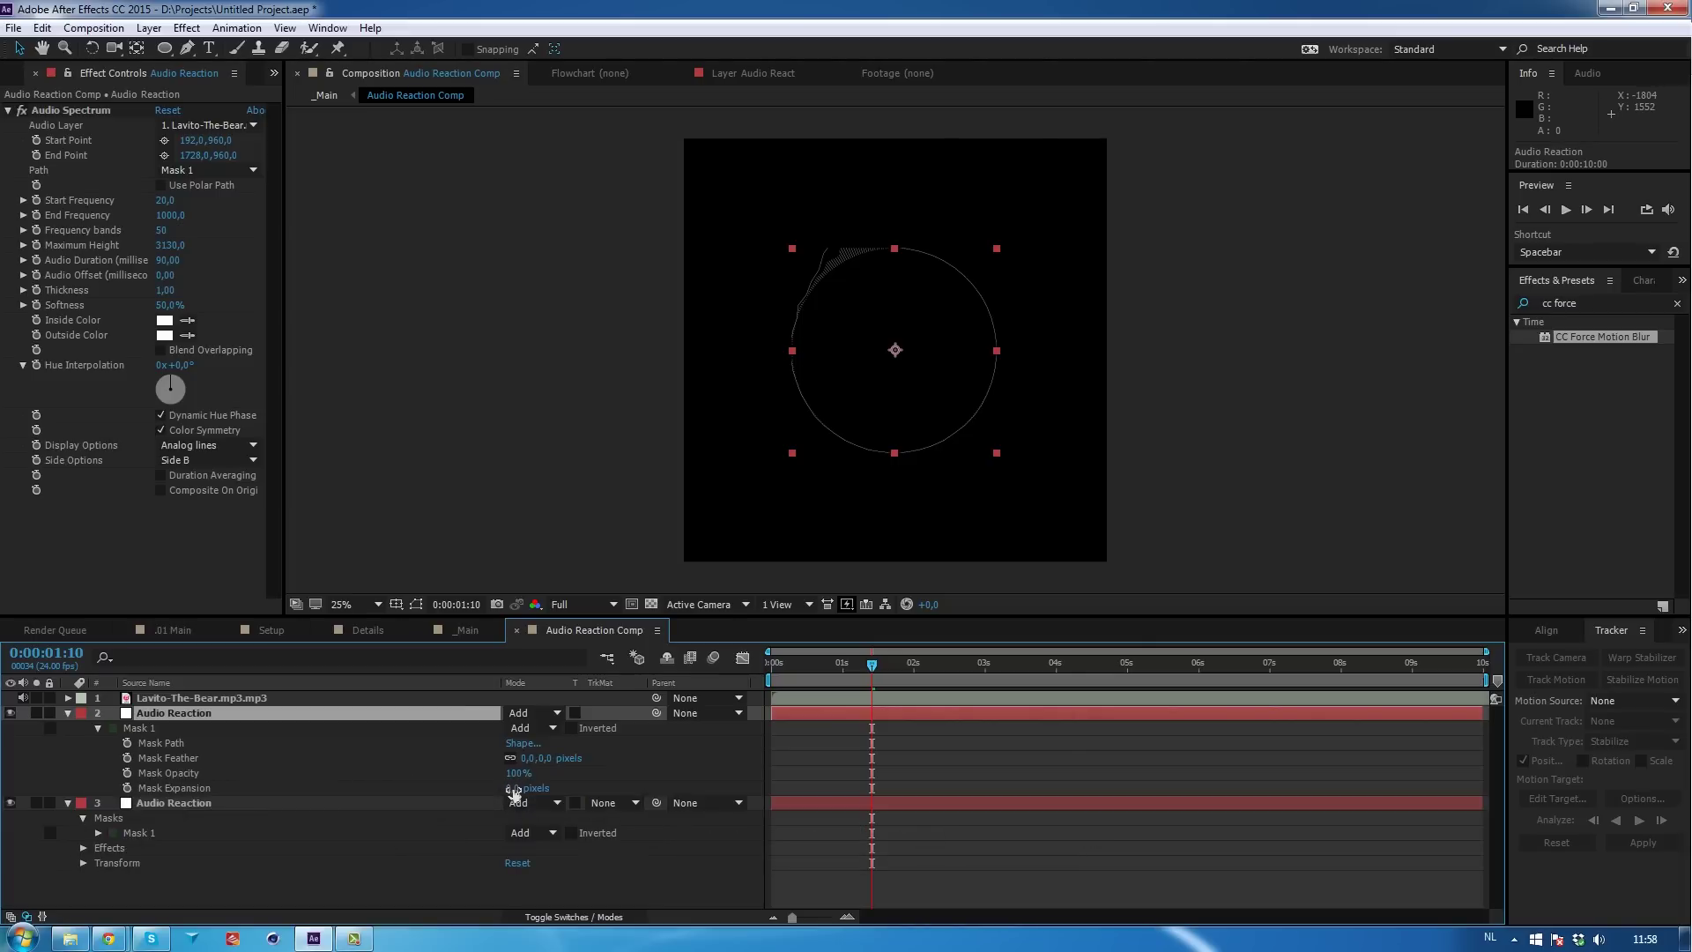
drag(515, 791, 621, 791)
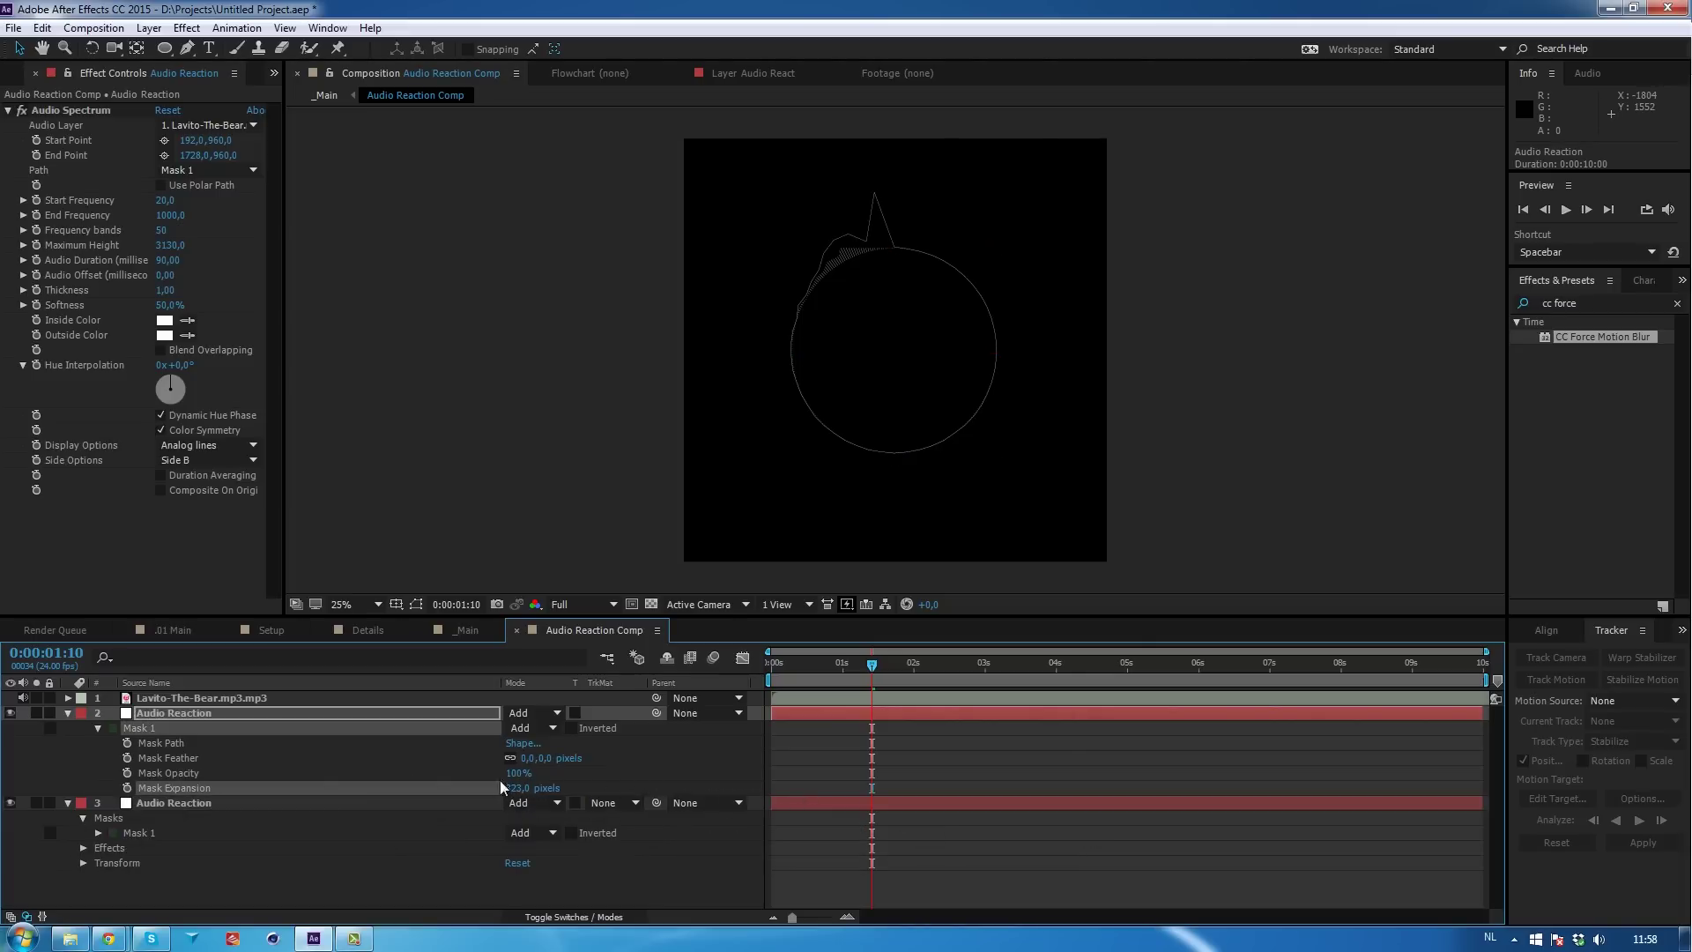
Set the outward spectrum layer's maximum height to 1380, end frequency to 231 and frequency bands to 22.
click(200, 716)
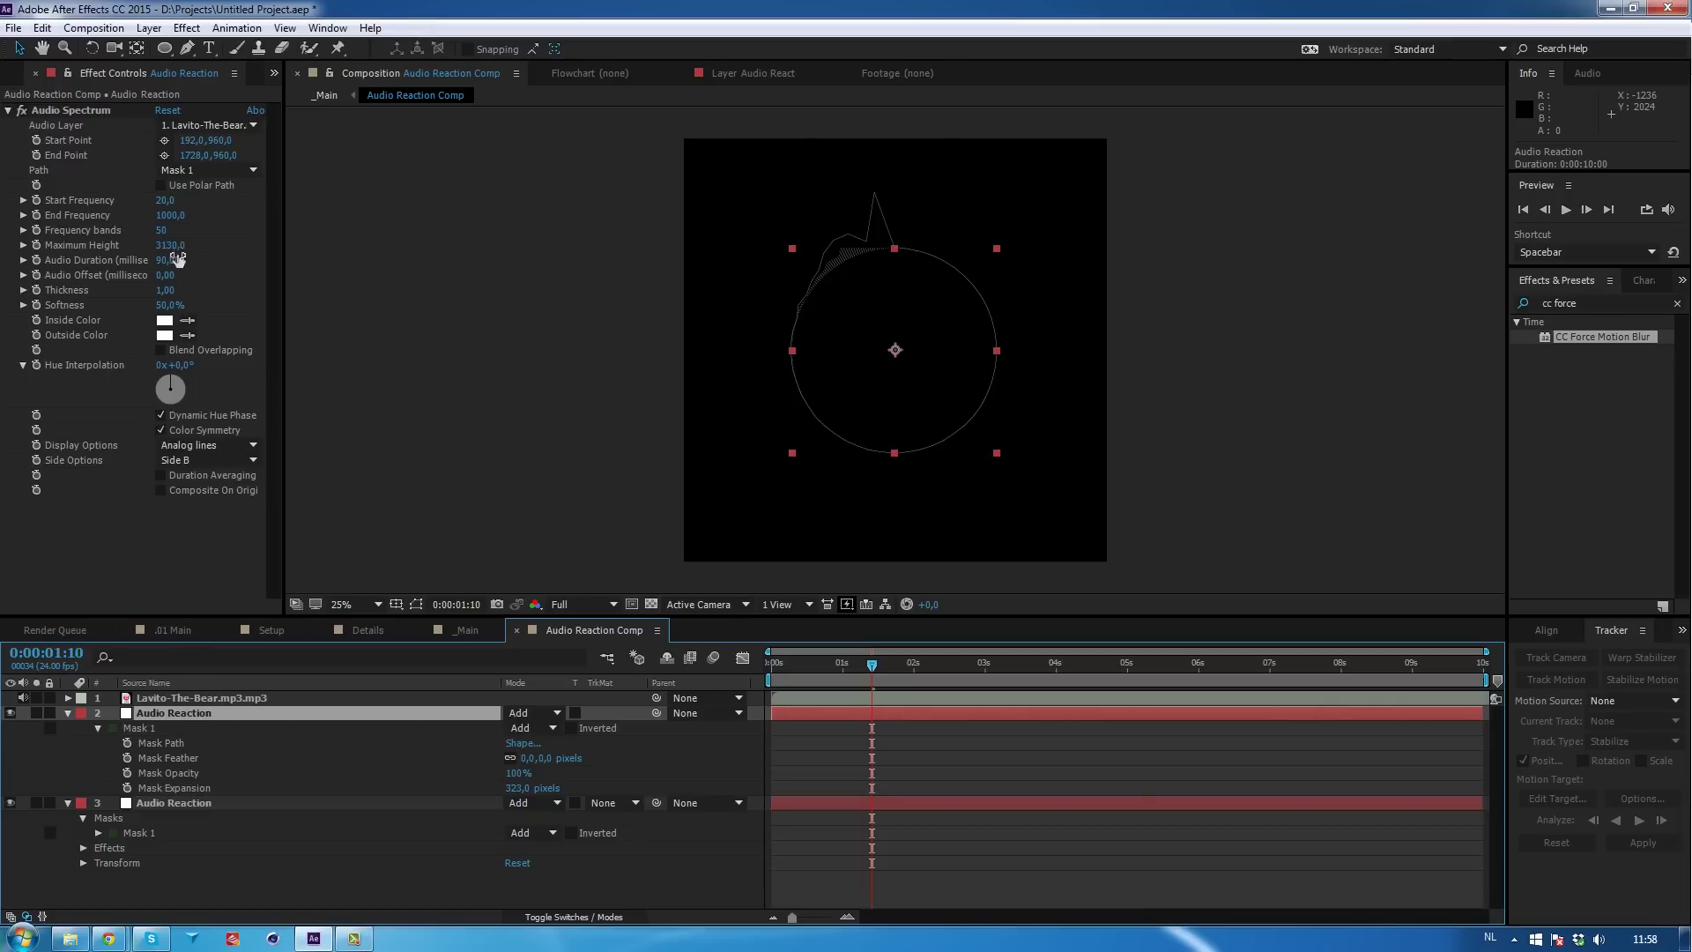
drag(172, 248, 55, 289)
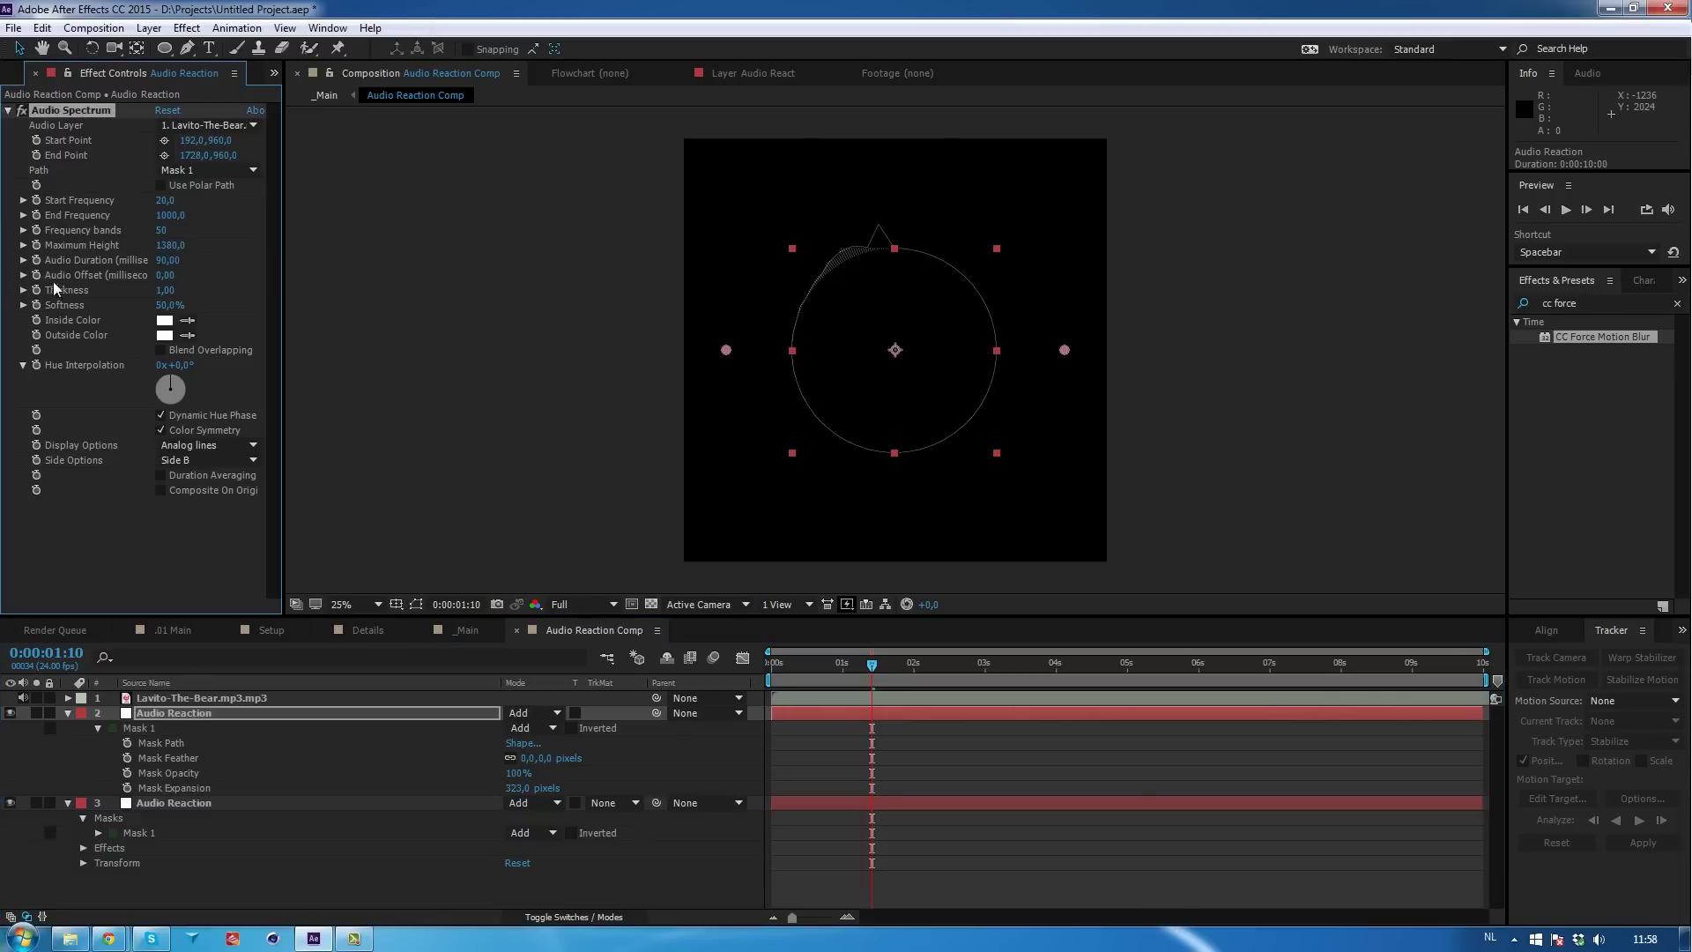
drag(164, 216, 37, 263)
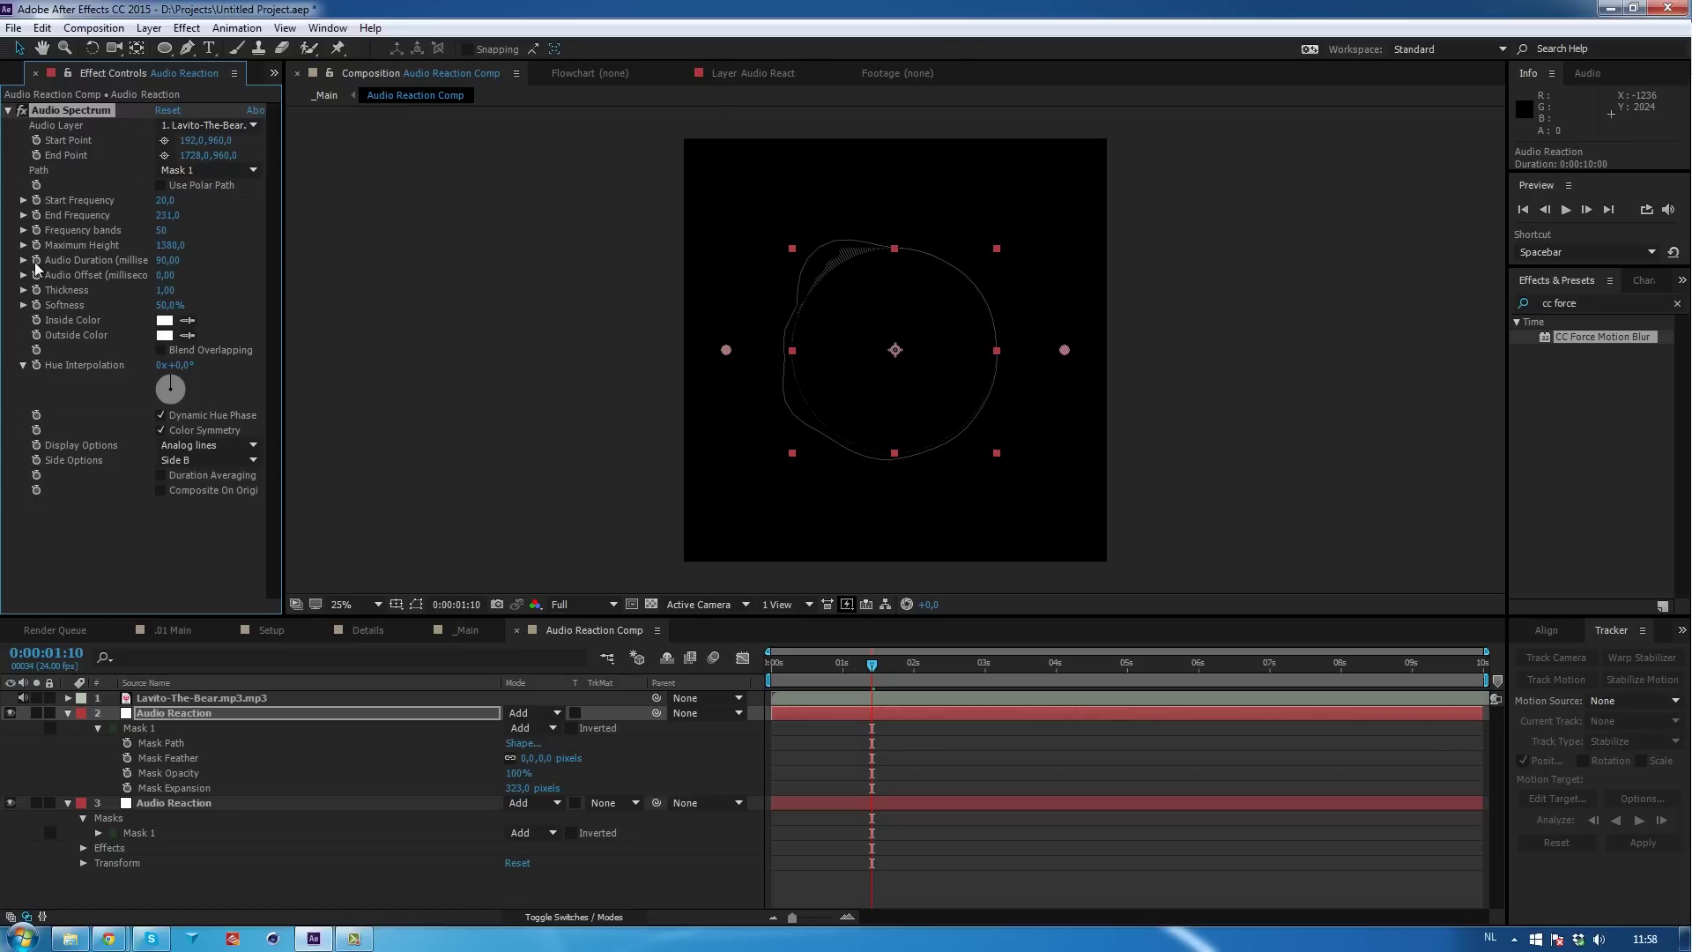
click(160, 232)
click(157, 228)
drag(161, 230, 114, 238)
key(period)
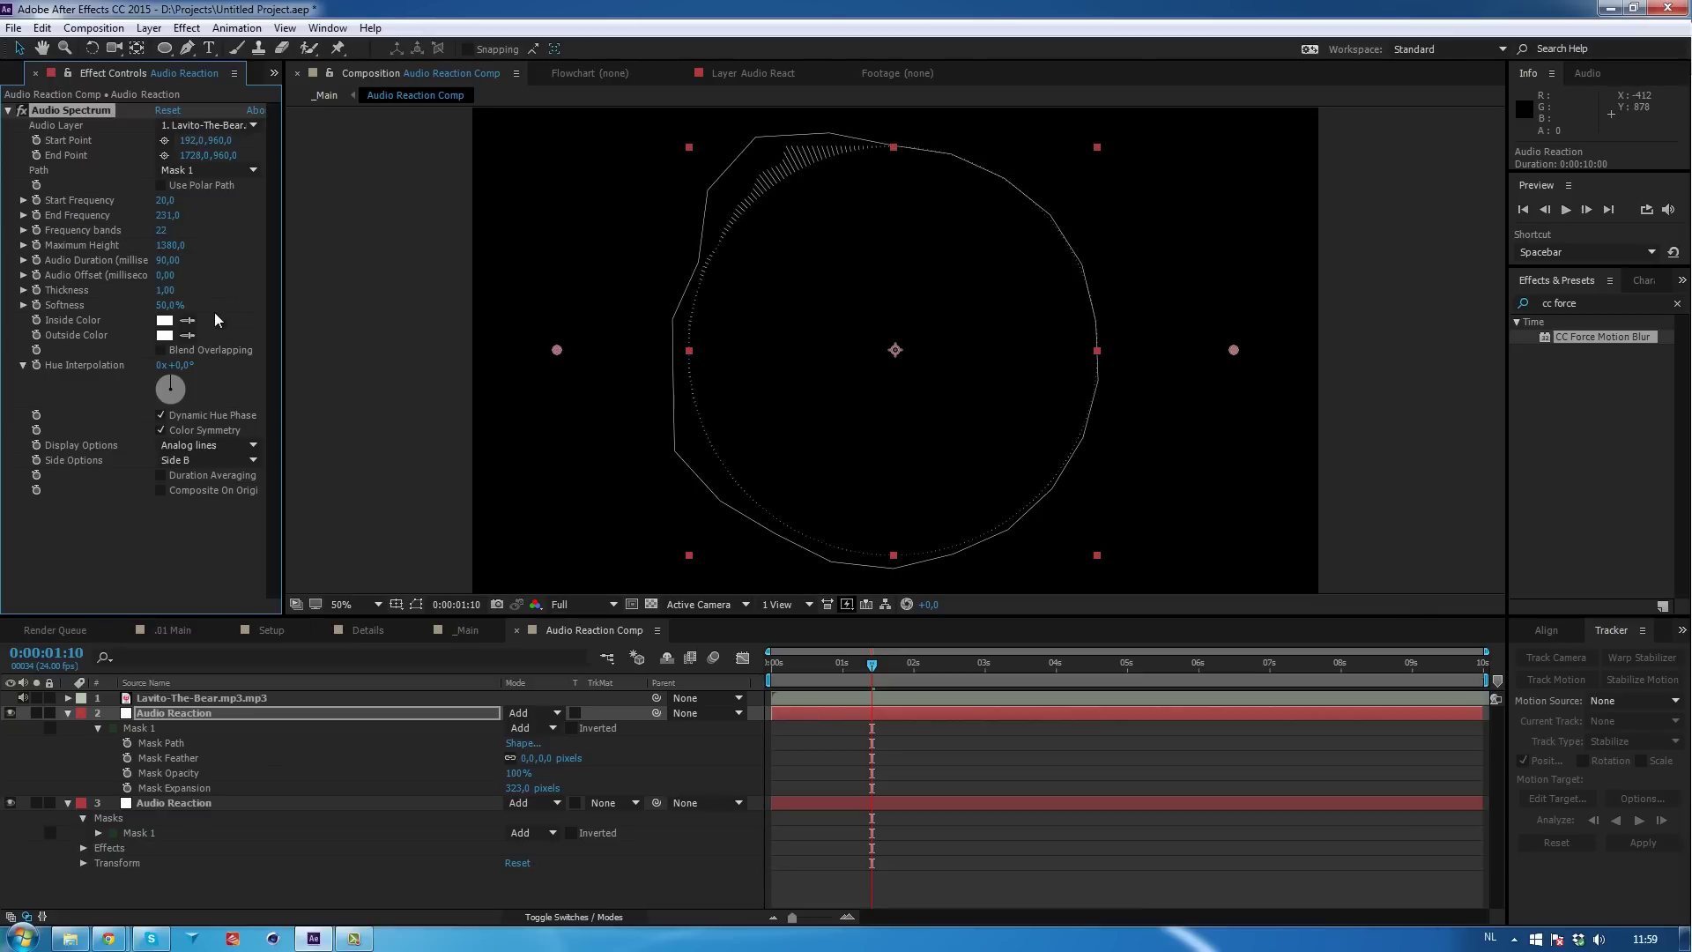
Duplicate the outward Audio Reaction layer and set the copy's start frequency to 10, end frequency to 511 and frequency bands to 27.
click(170, 712)
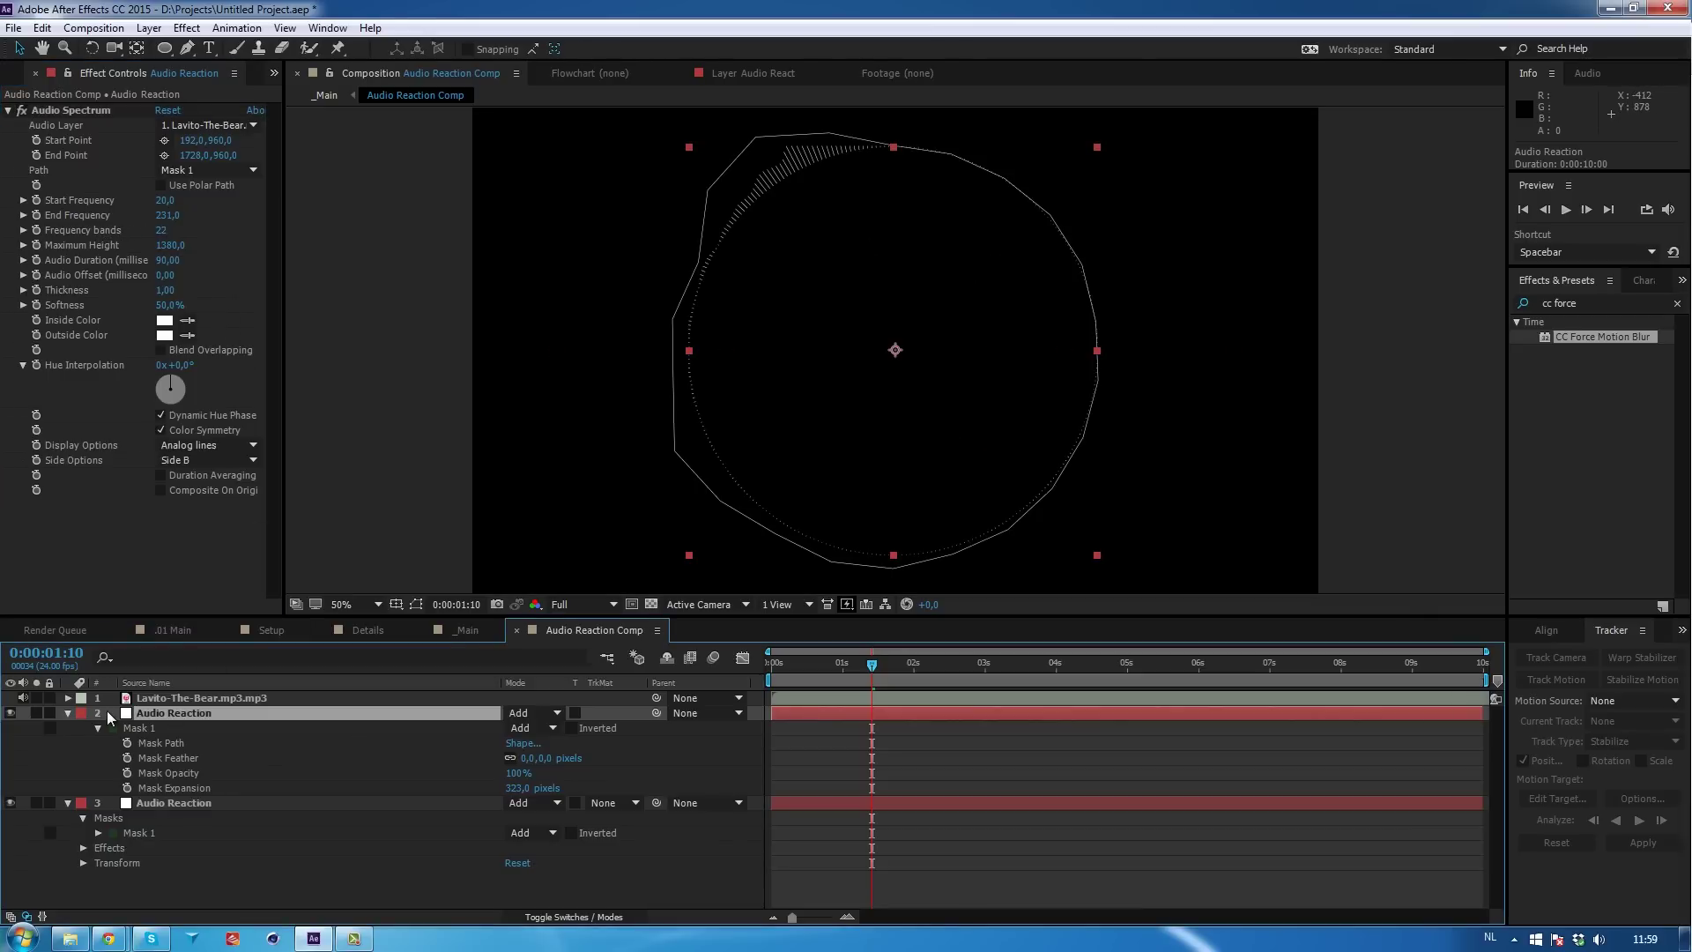
key(ctrl+d)
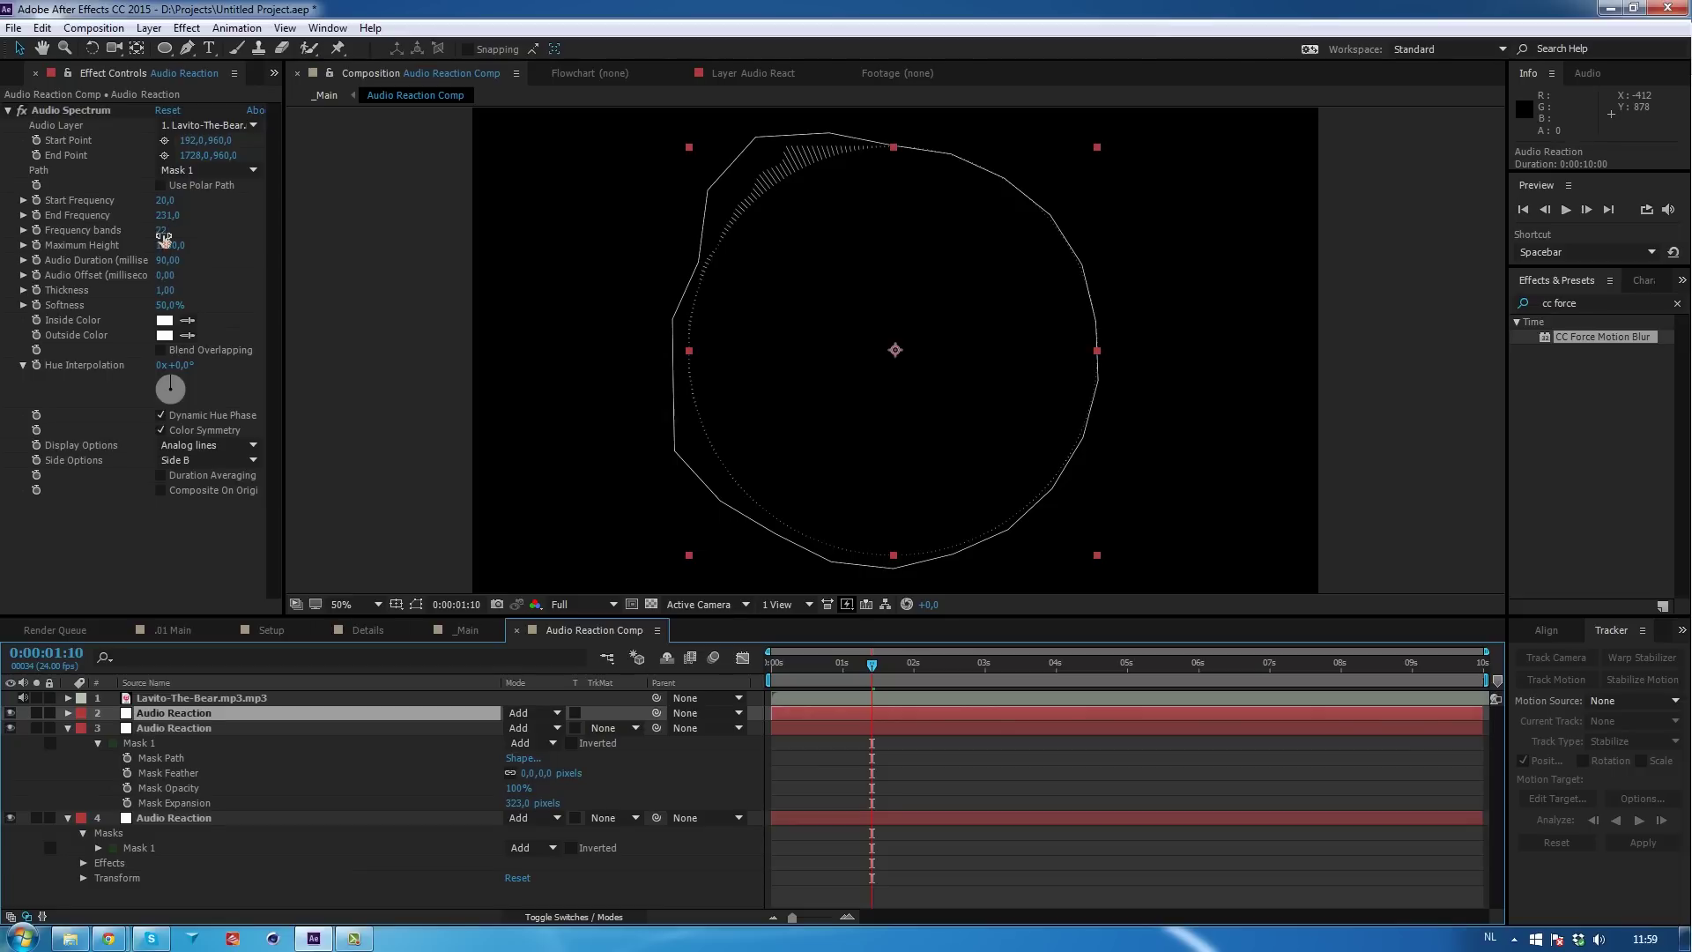
drag(164, 238, 172, 204)
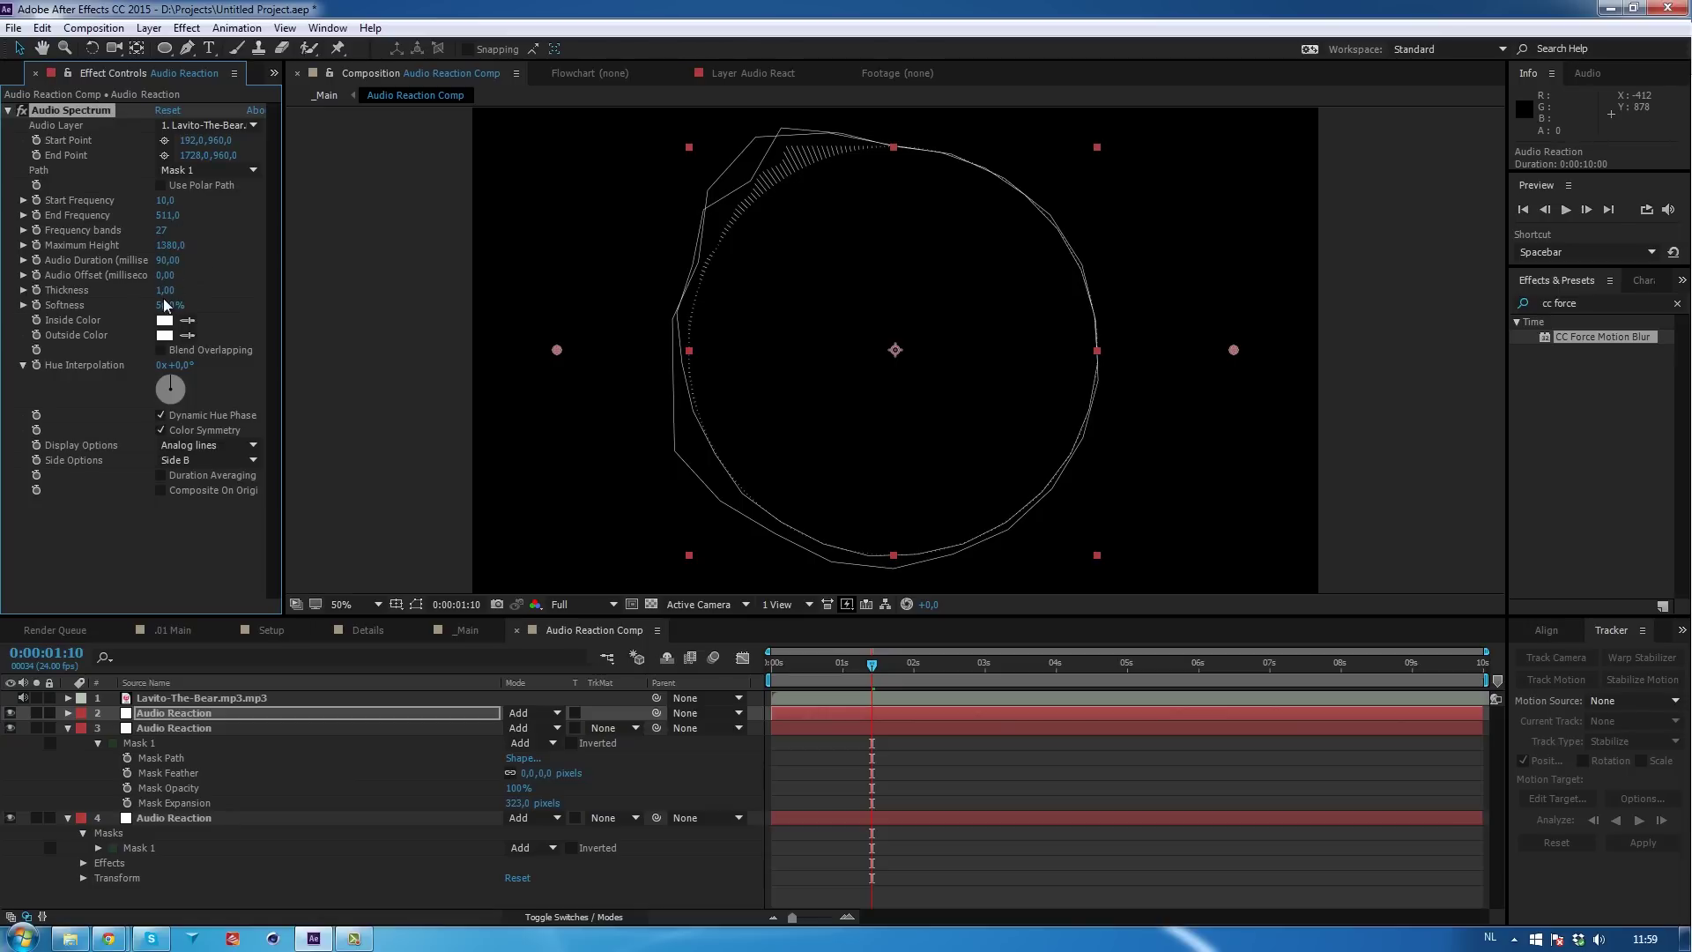
Duplicate the newest Audio Reaction layer and set the copy's start frequency to 31 and end frequency to 2411.
click(262, 715)
key(ctrl+d)
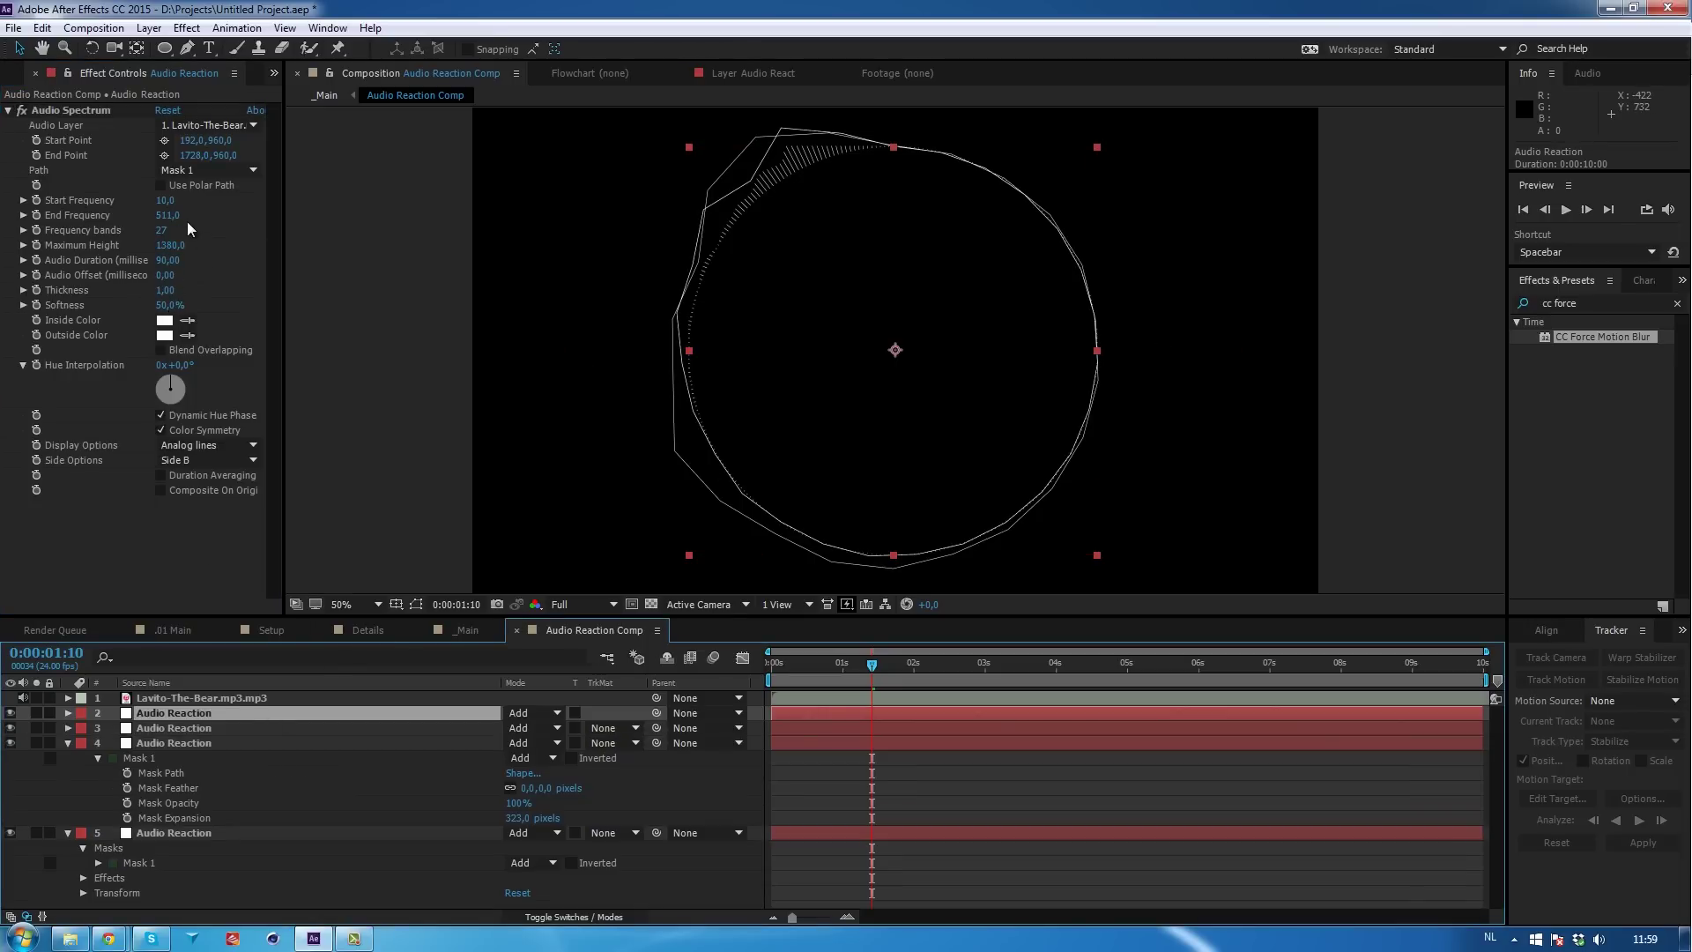
mouse_move(169, 216)
mouse_down()
mouse_move(342, 204)
mouse_move(191, 240)
mouse_move(210, 216)
mouse_move(183, 218)
mouse_up()
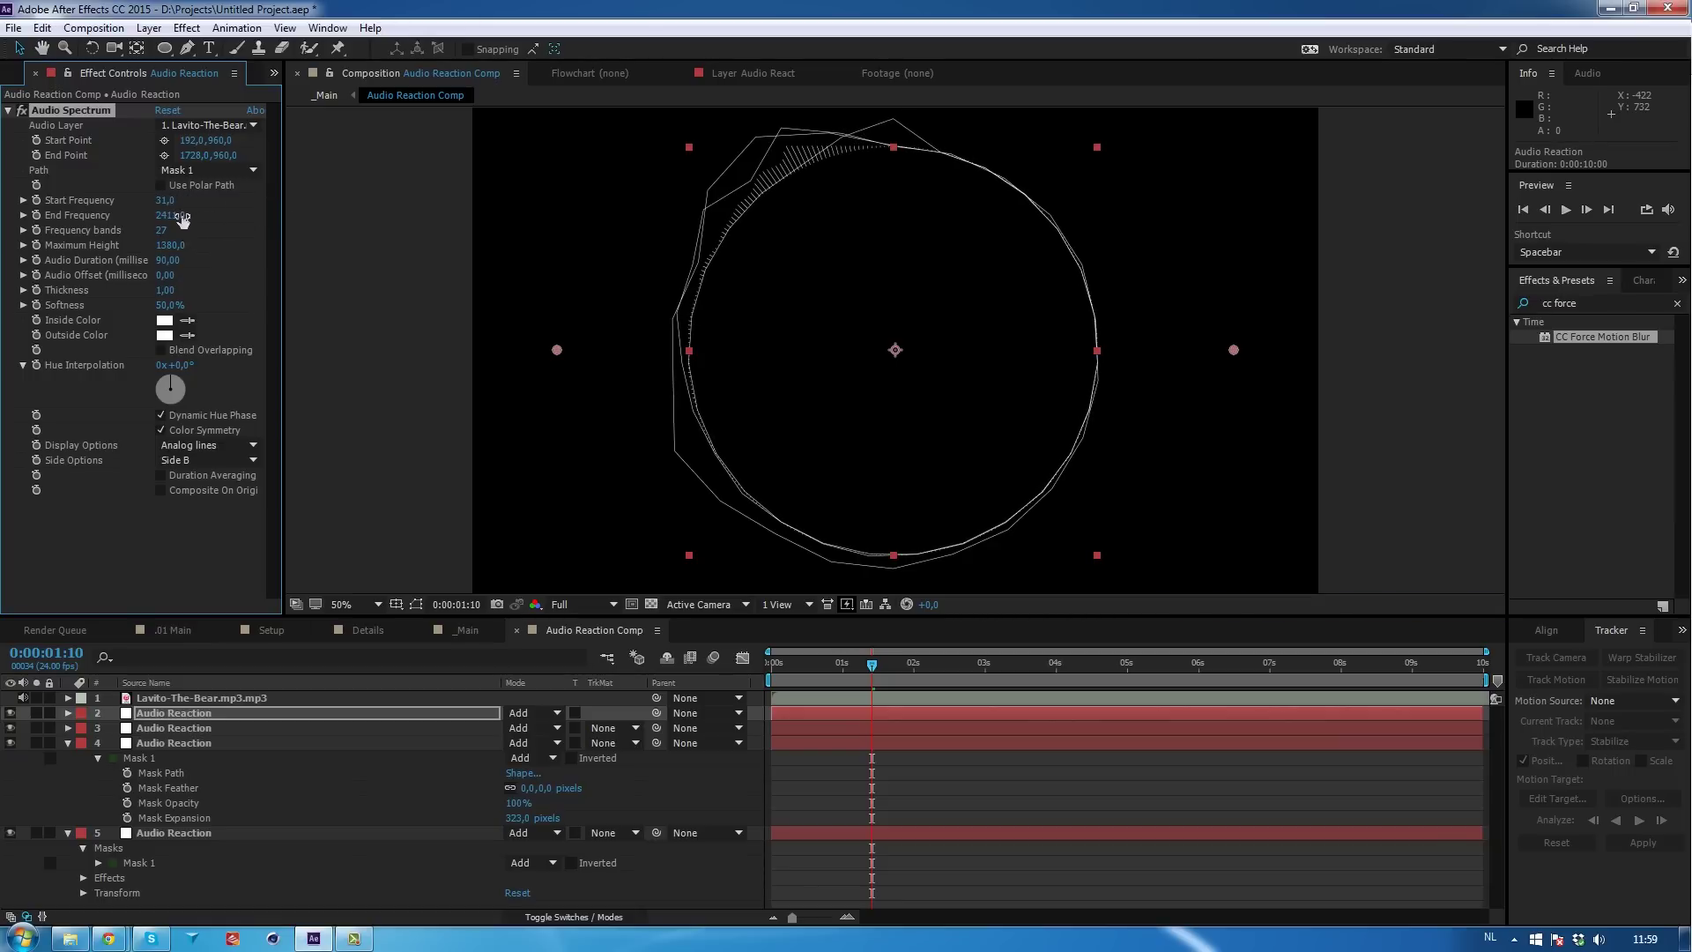
Duplicate the top Audio Reaction layer again and lower the copy's end frequency to 1491.
click(197, 712)
key(ctrl+d)
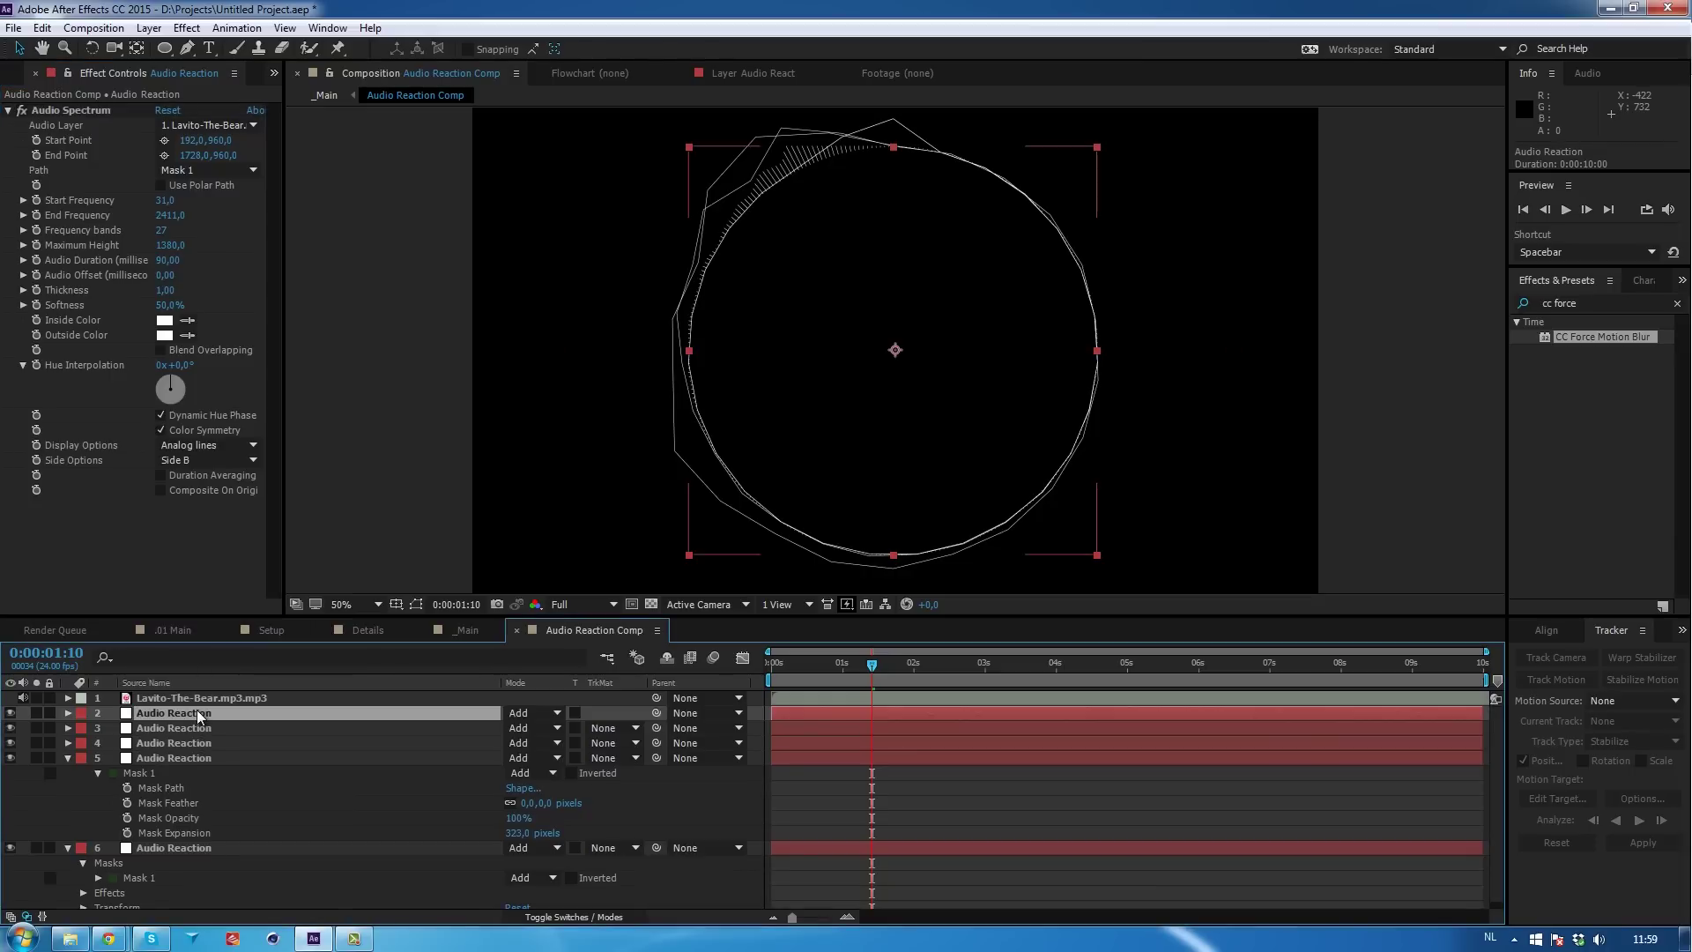
click(163, 215)
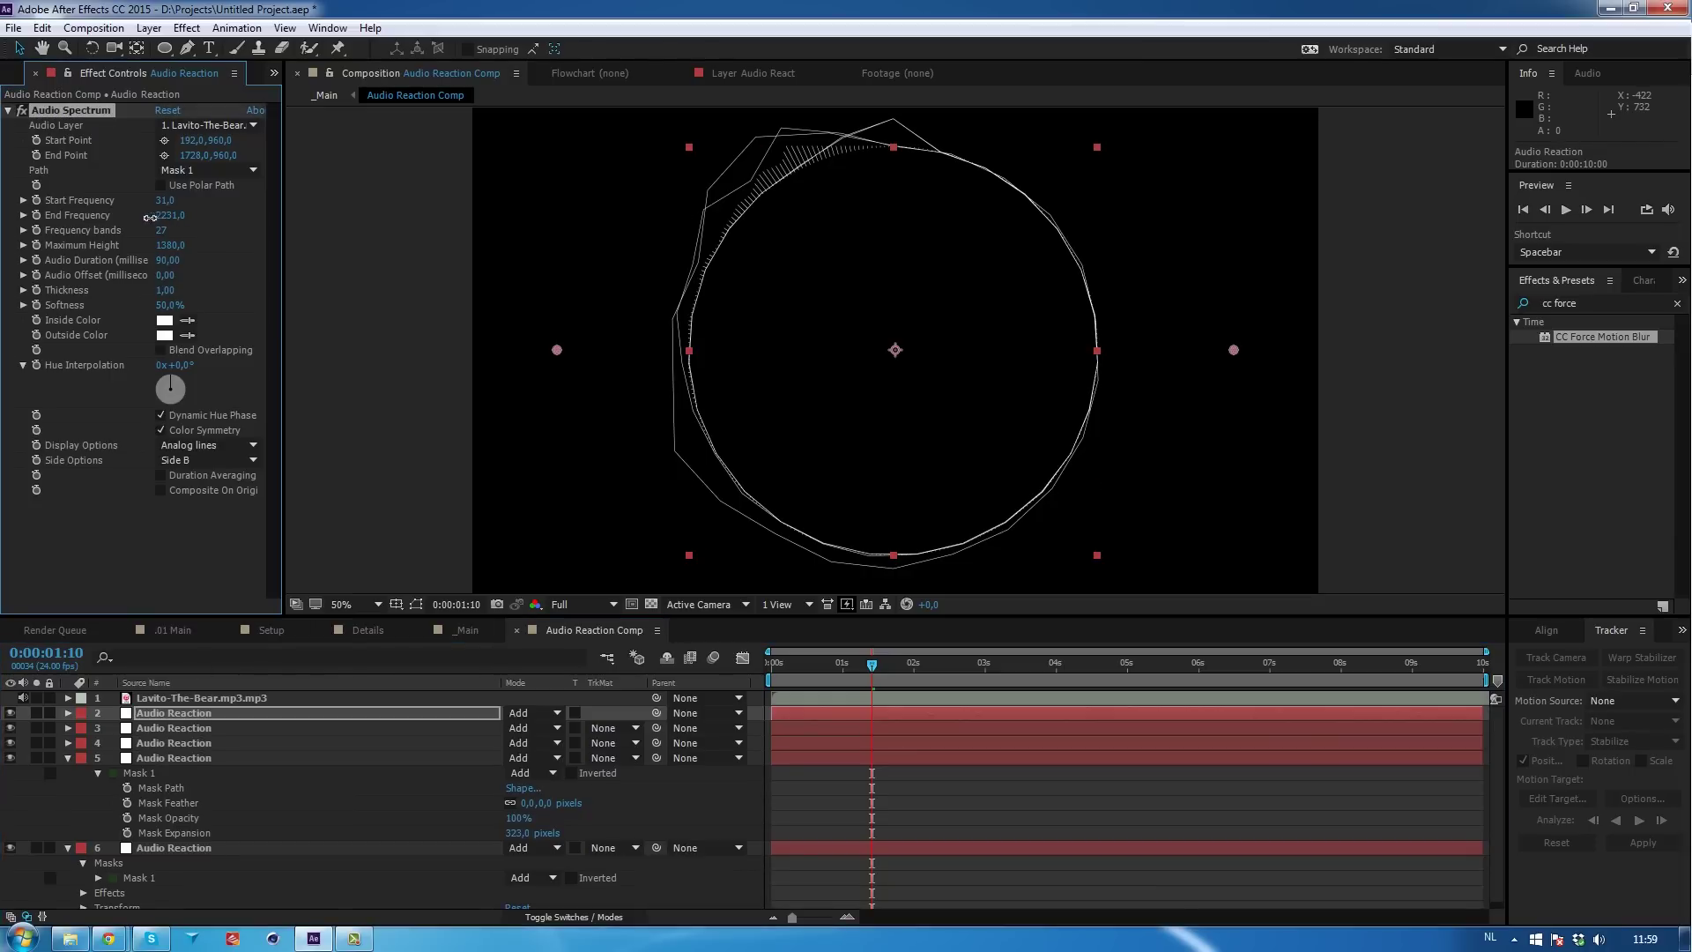
Duplicate the top Audio Reaction layer once more and reduce the copy's frequency bands to 9.
click(208, 715)
key(ctrl+d)
drag(161, 230, 141, 238)
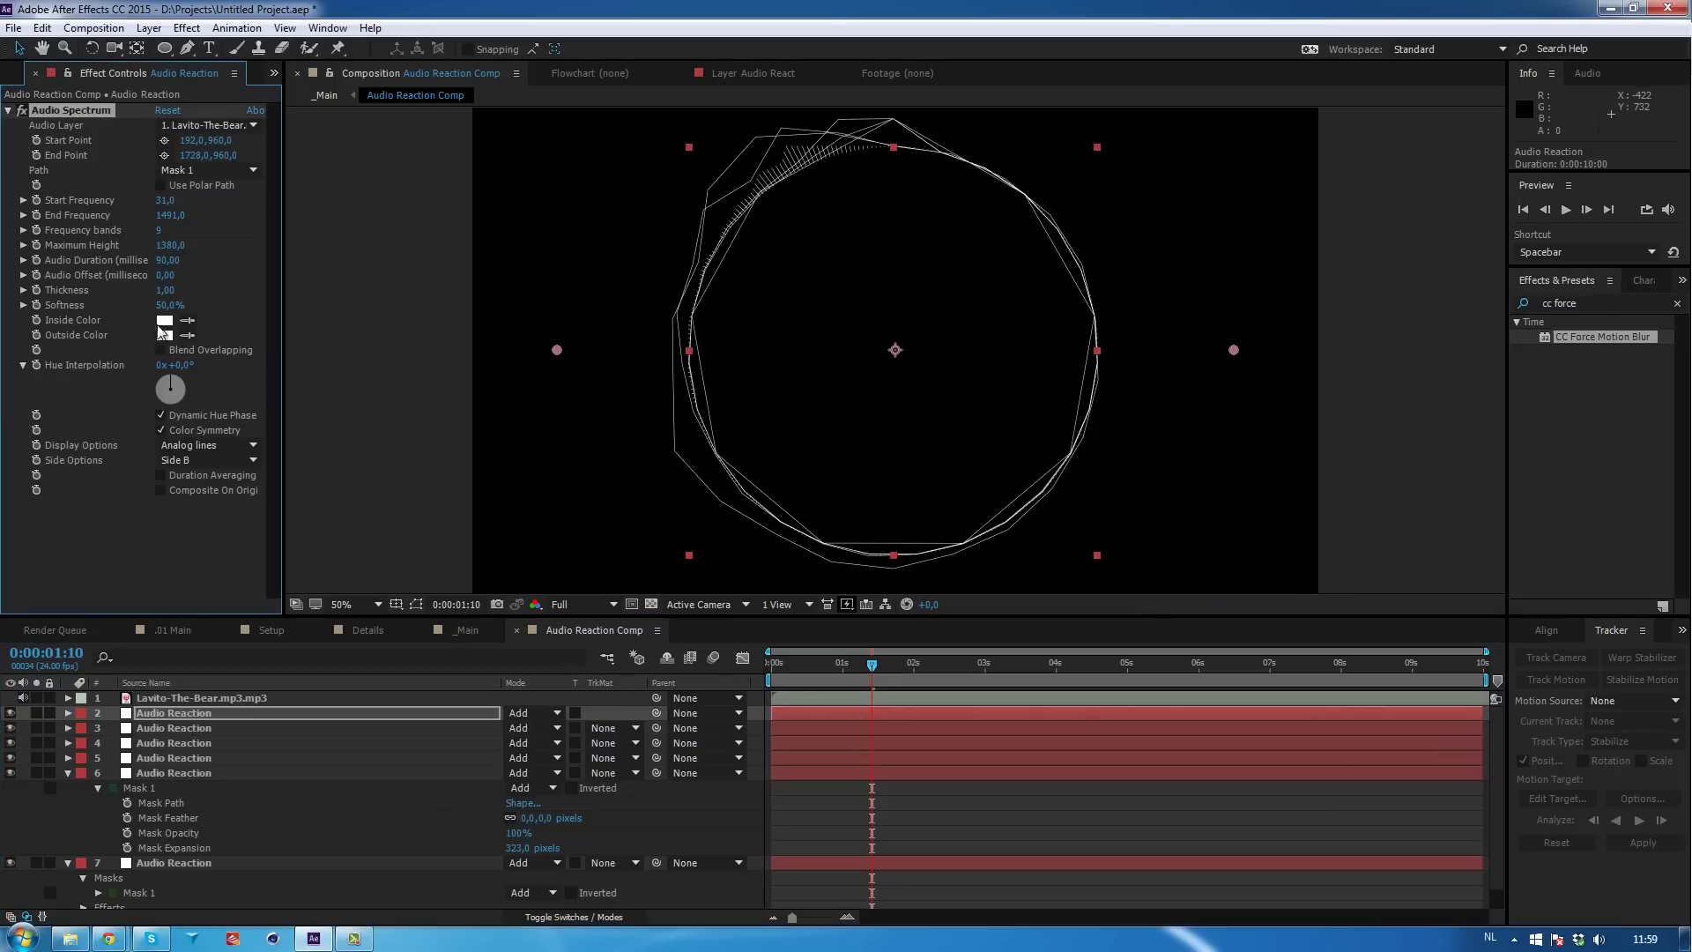
Add another Audio Reaction duplicate with end frequency 3181, 15 frequency bands, maximum height 1190 and the spectrum on Side A.
click(192, 710)
key(ctrl+d)
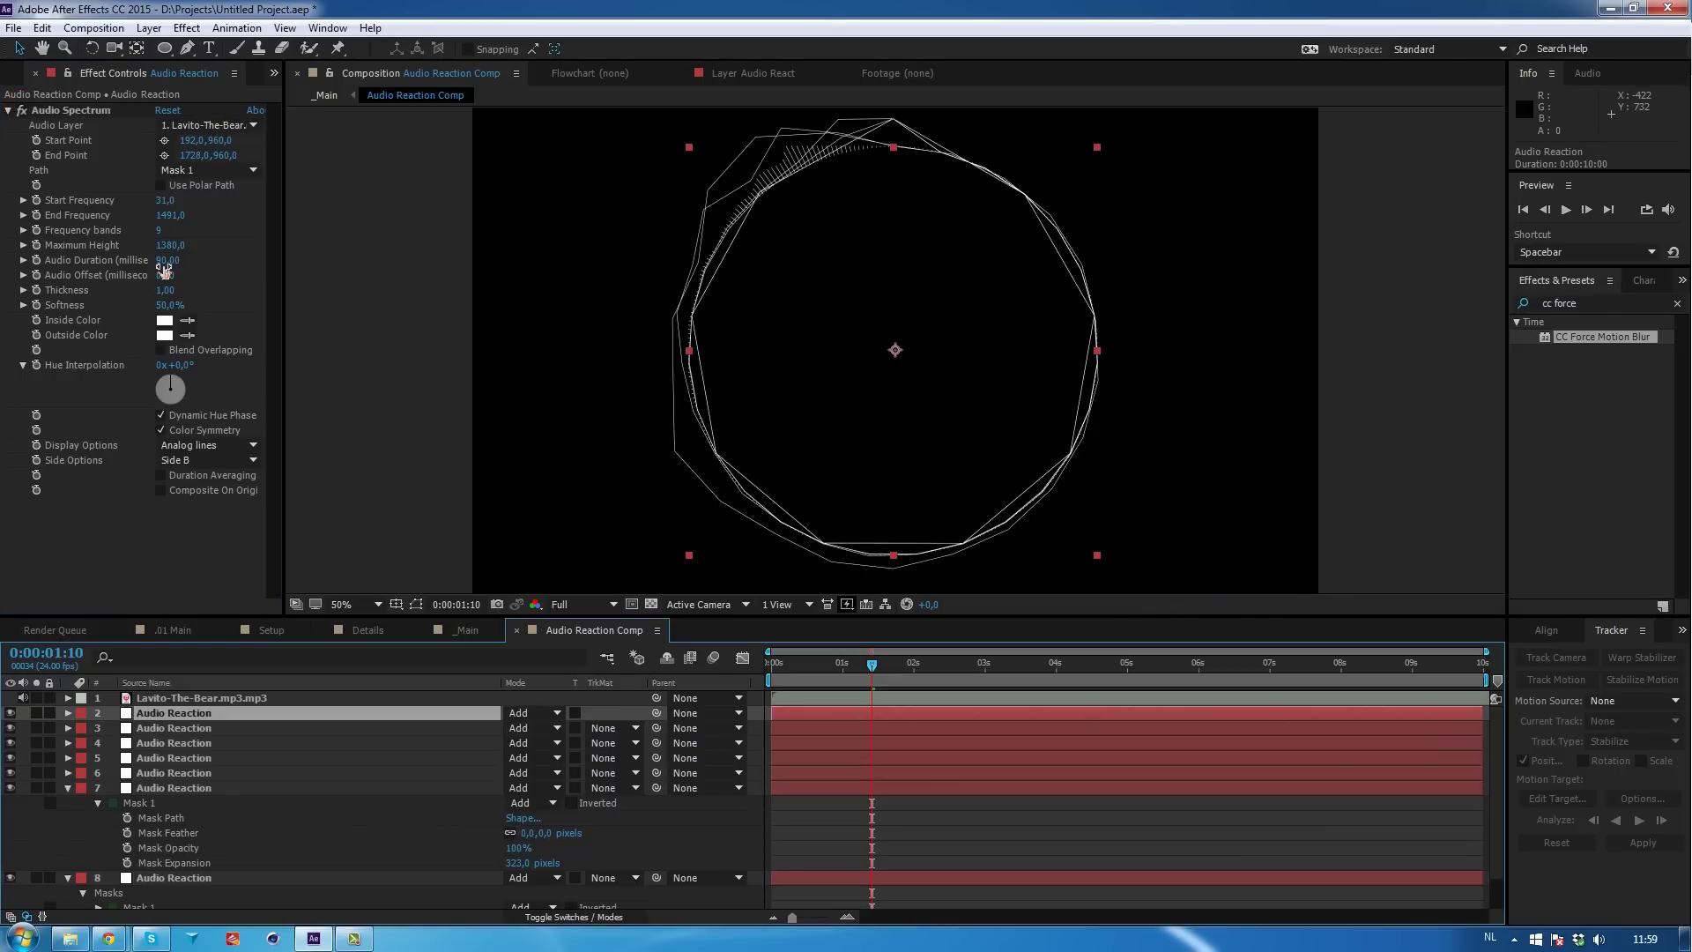
mouse_move(158, 230)
mouse_down()
mouse_move(219, 240)
mouse_move(185, 218)
mouse_move(154, 246)
mouse_up()
click(196, 458)
click(204, 517)
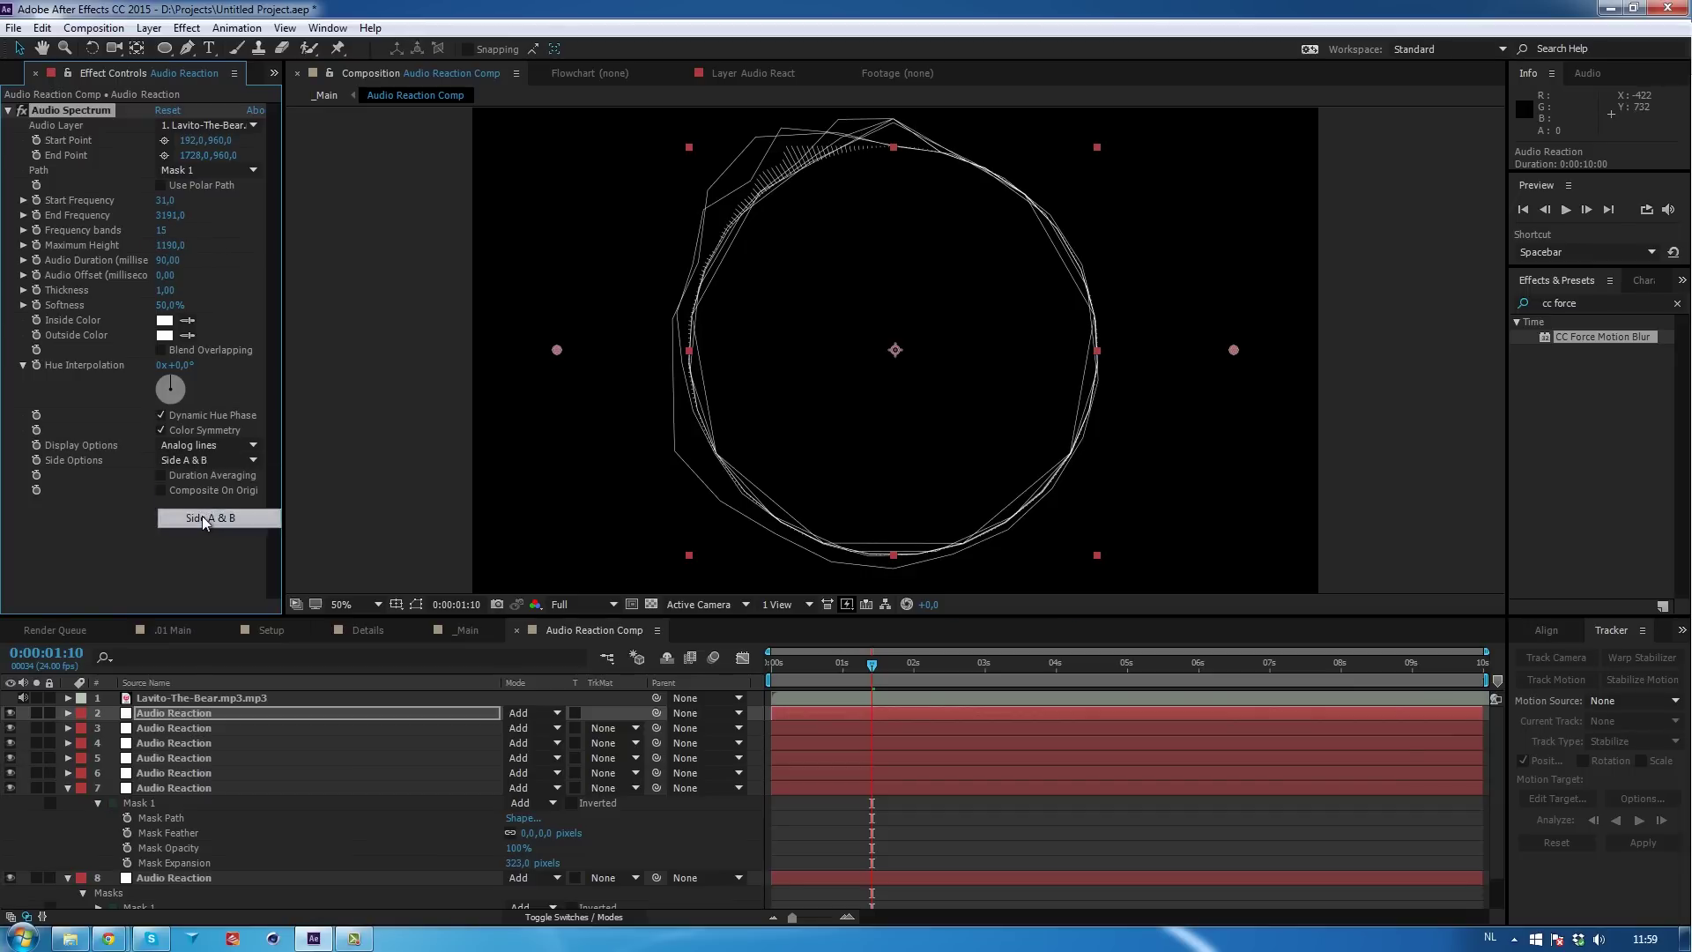
click(199, 457)
click(211, 499)
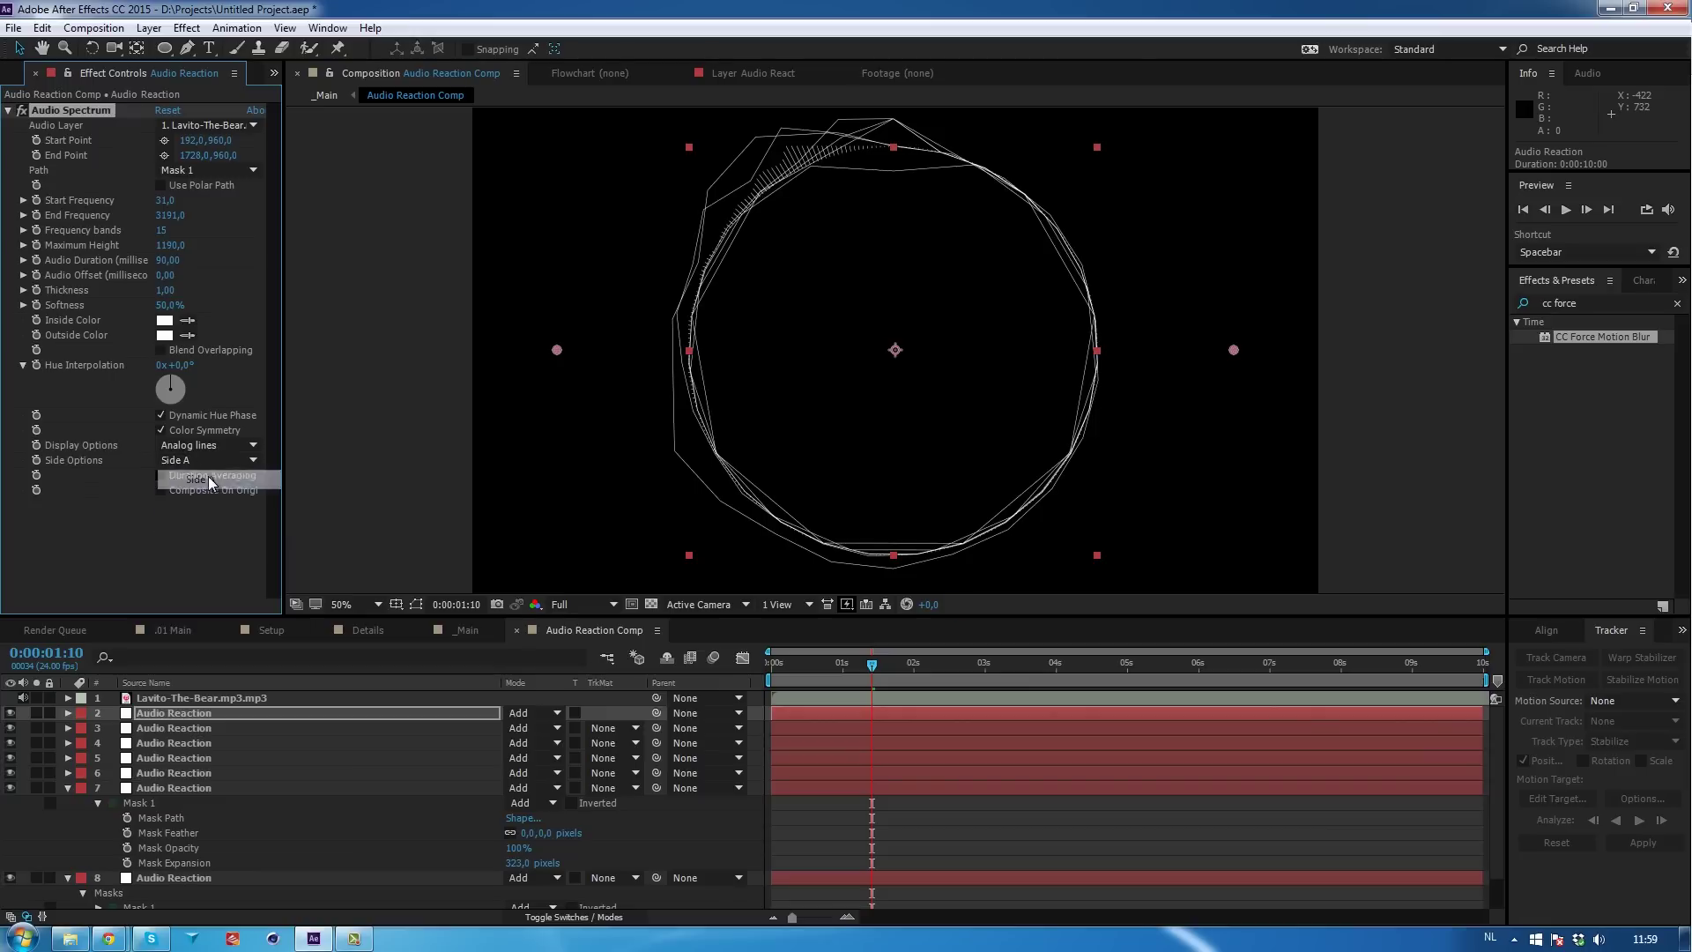
Set the spectrum of the Audio Reaction layer in row 4 to display on Side A & B.
click(193, 743)
click(193, 460)
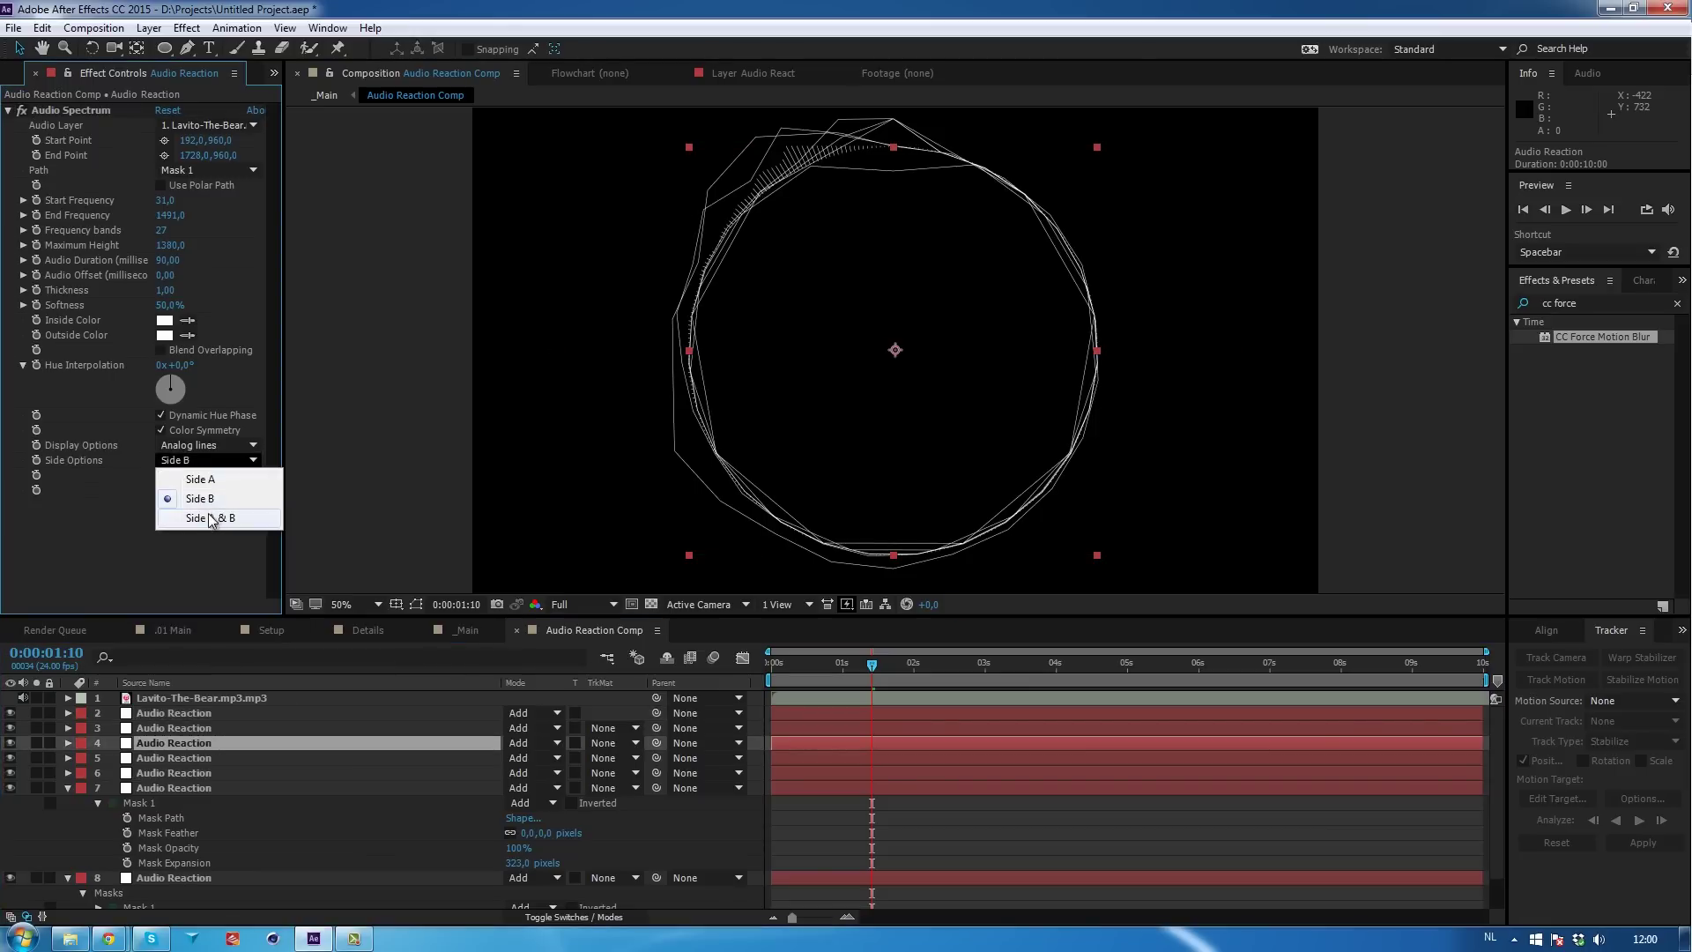
click(208, 517)
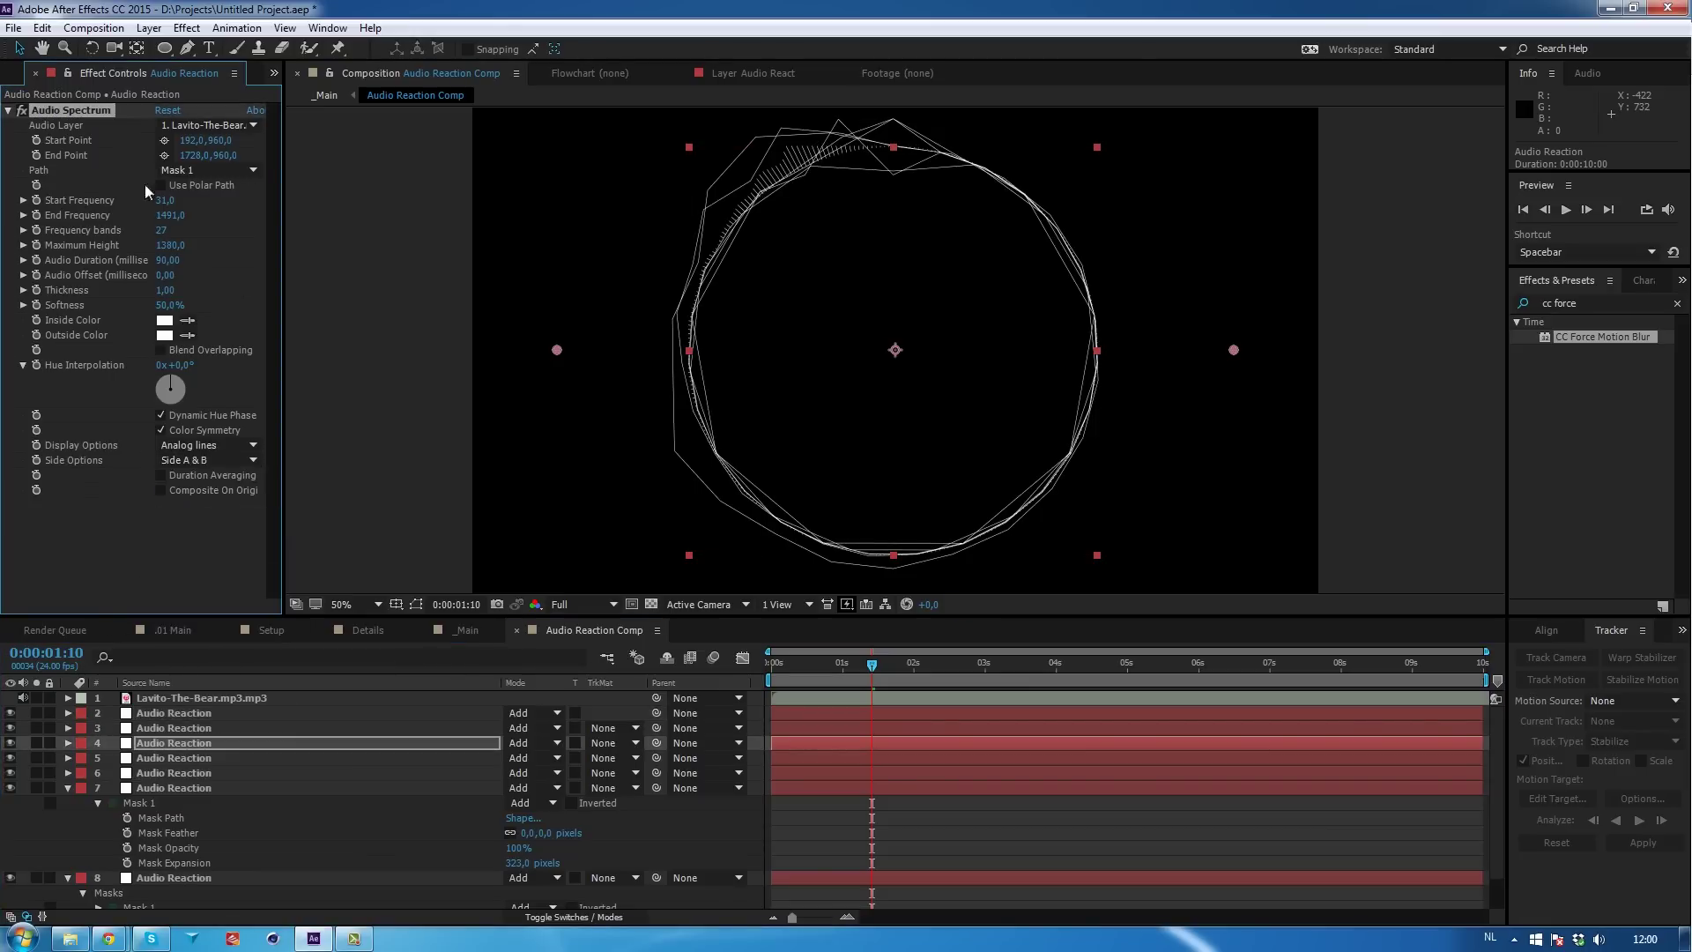
click(195, 537)
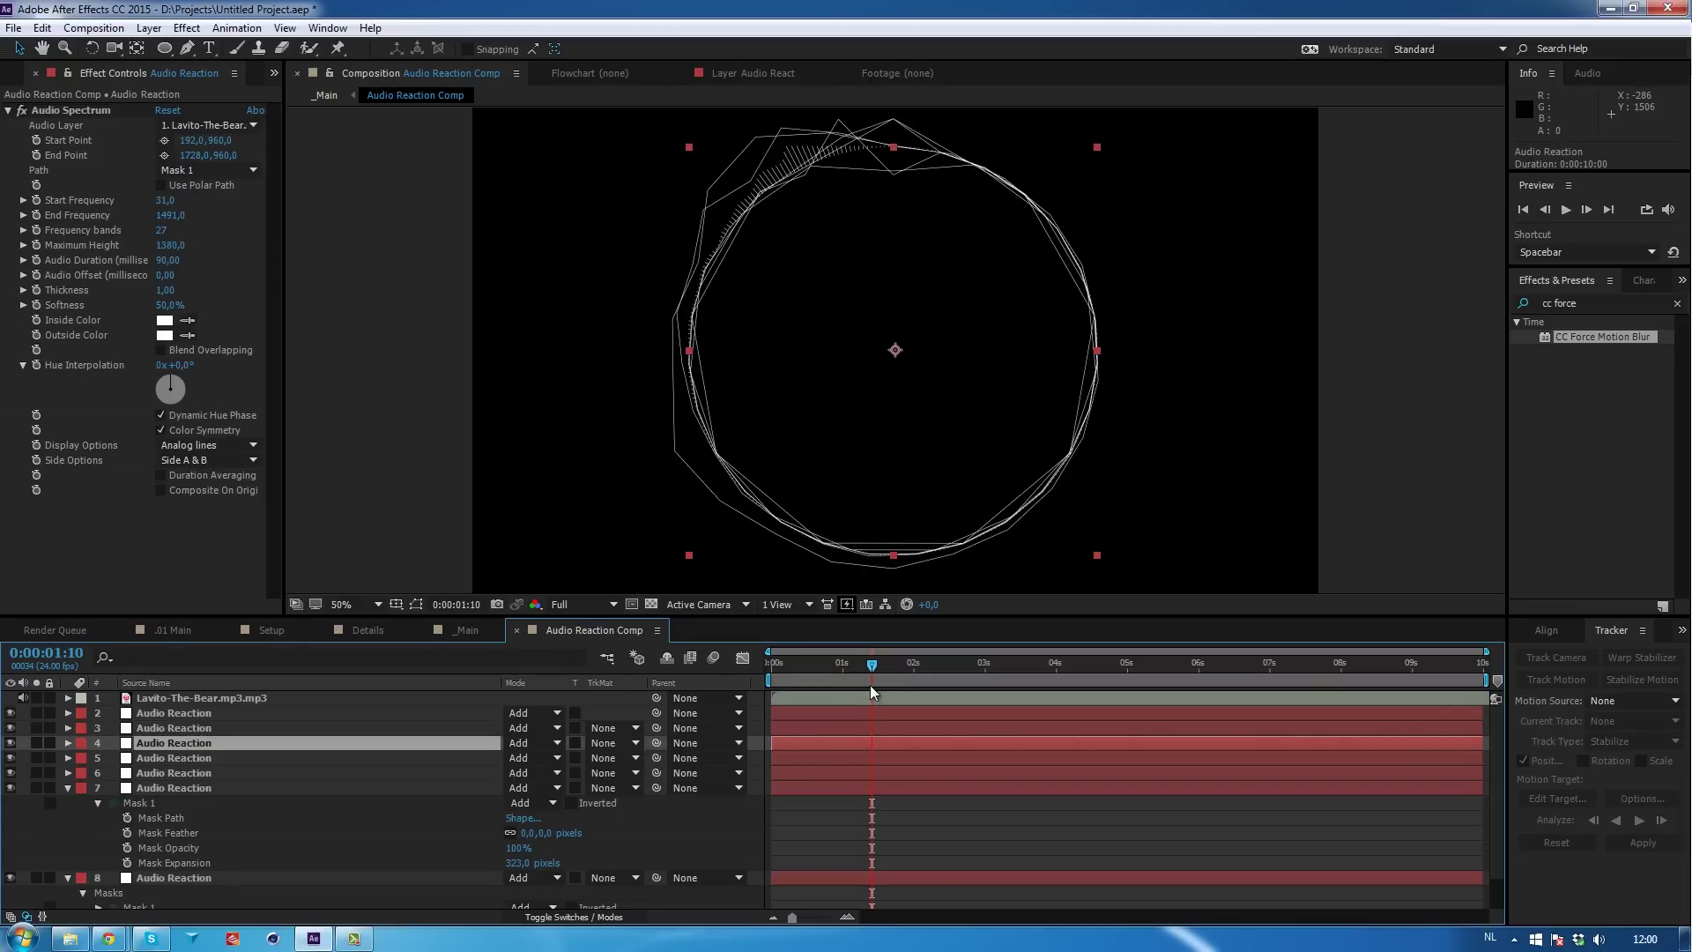
Preview the layered spectrum animation and examine the frame at 0:00:02:10.
key(space)
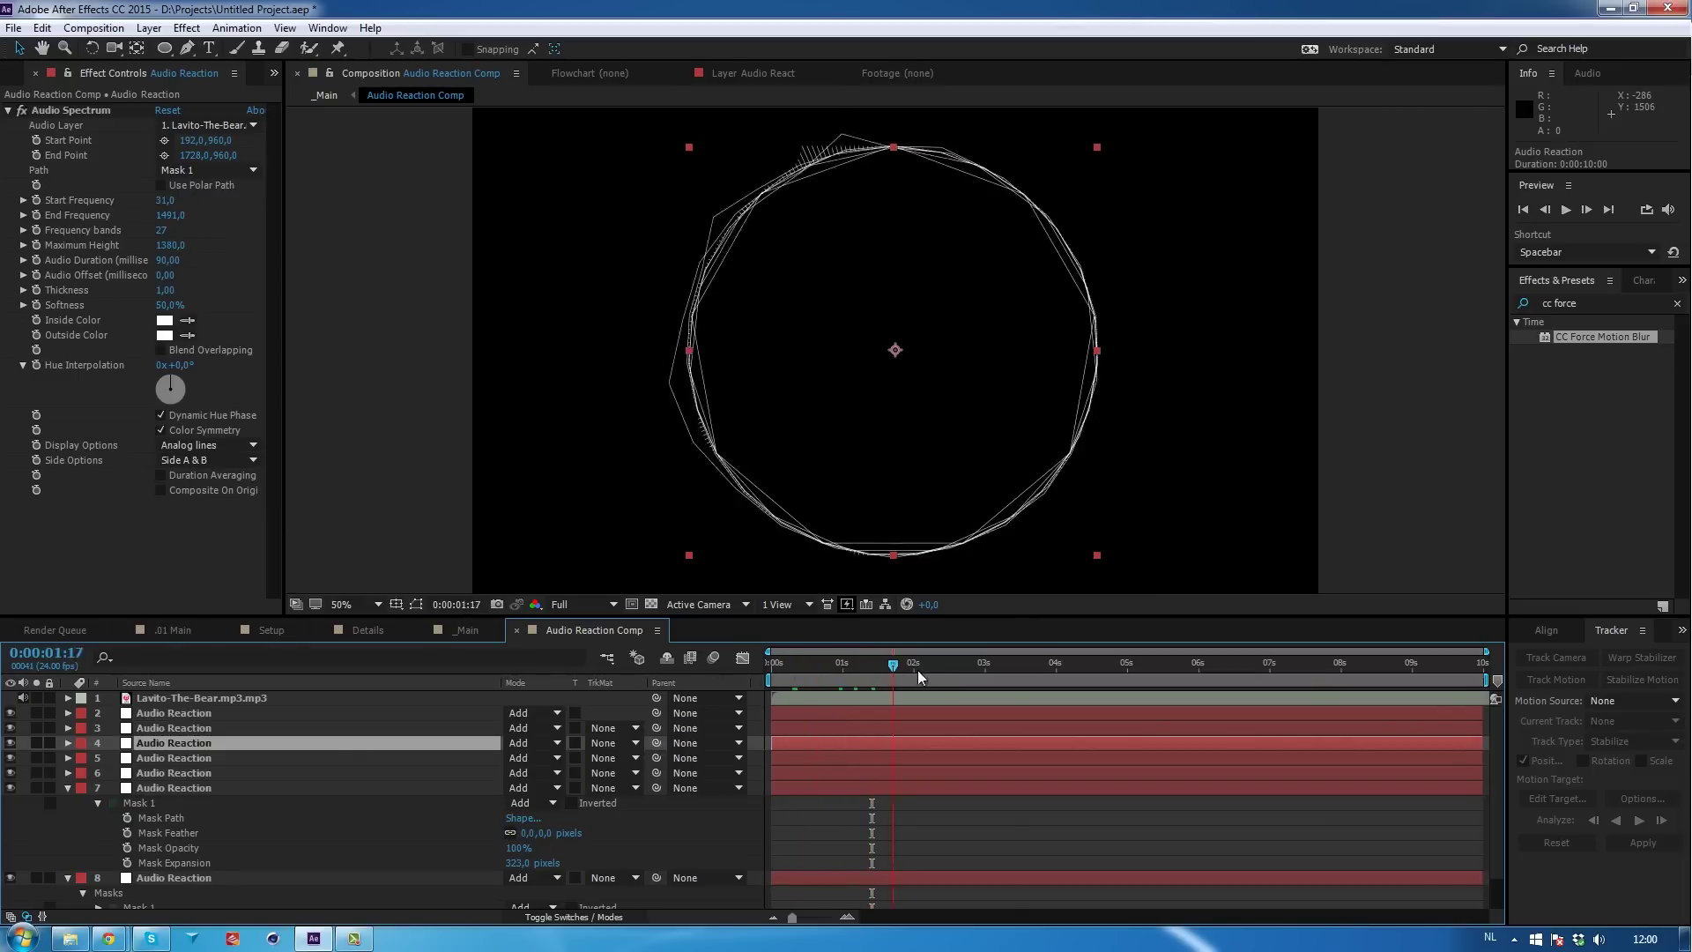
click(943, 673)
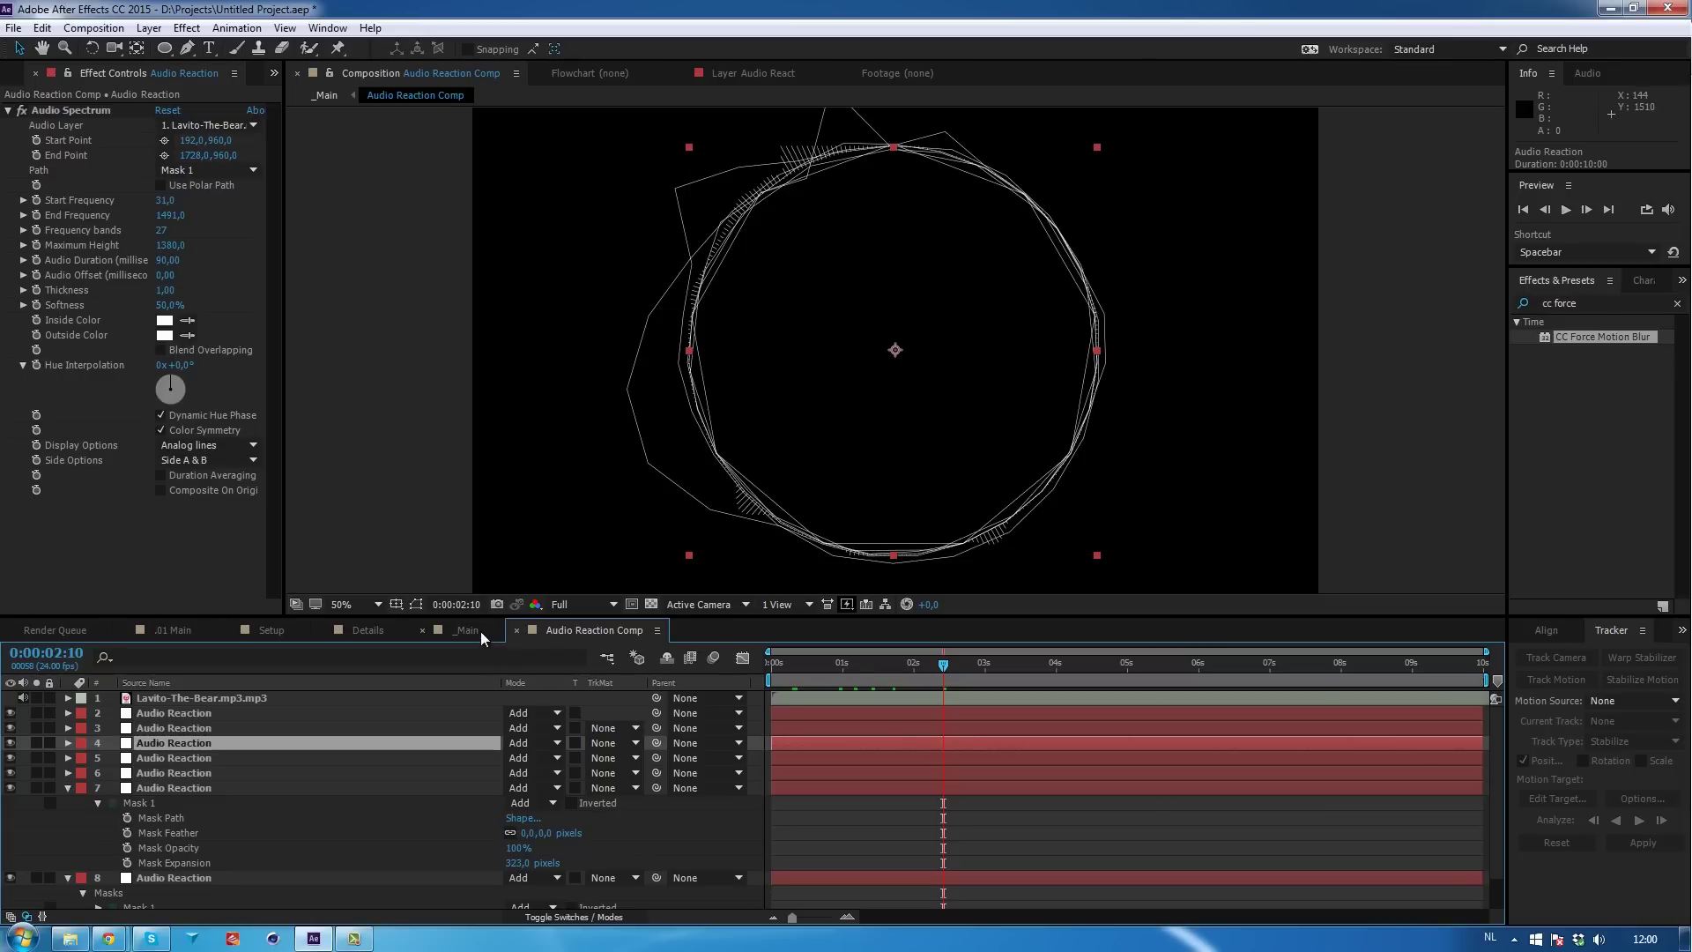
click(222, 743)
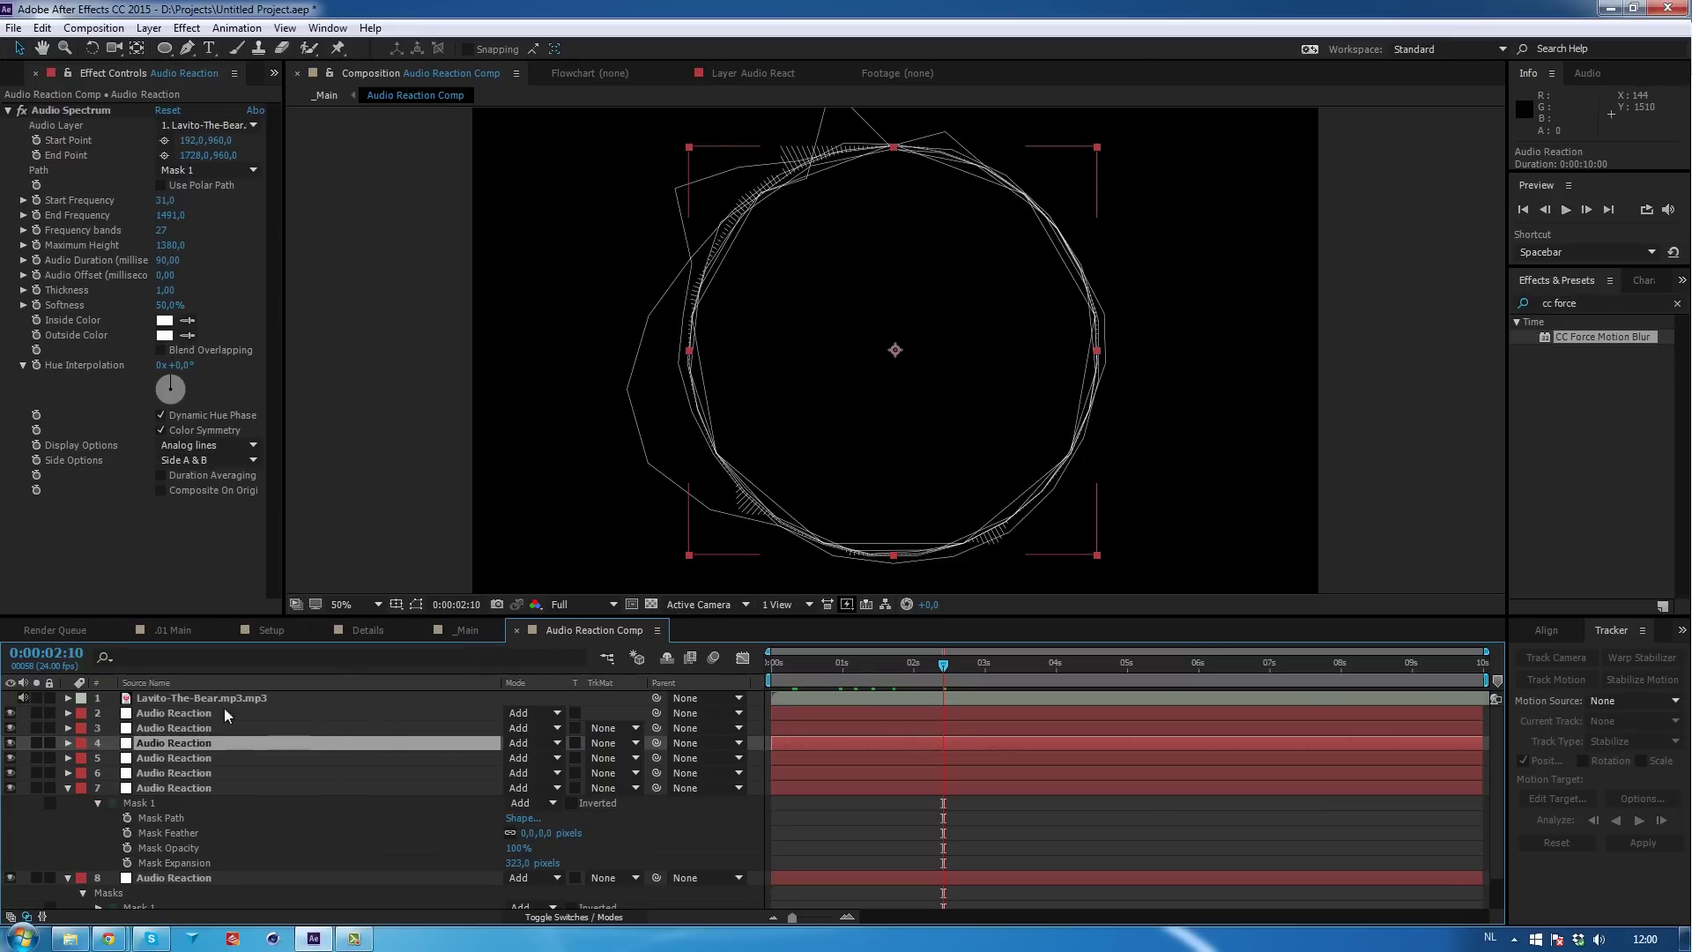
Apply CC Force Motion Blur to the Audio Reaction Comp layer in the _Main composition and check the blur at 0:00:02:09.
click(452, 629)
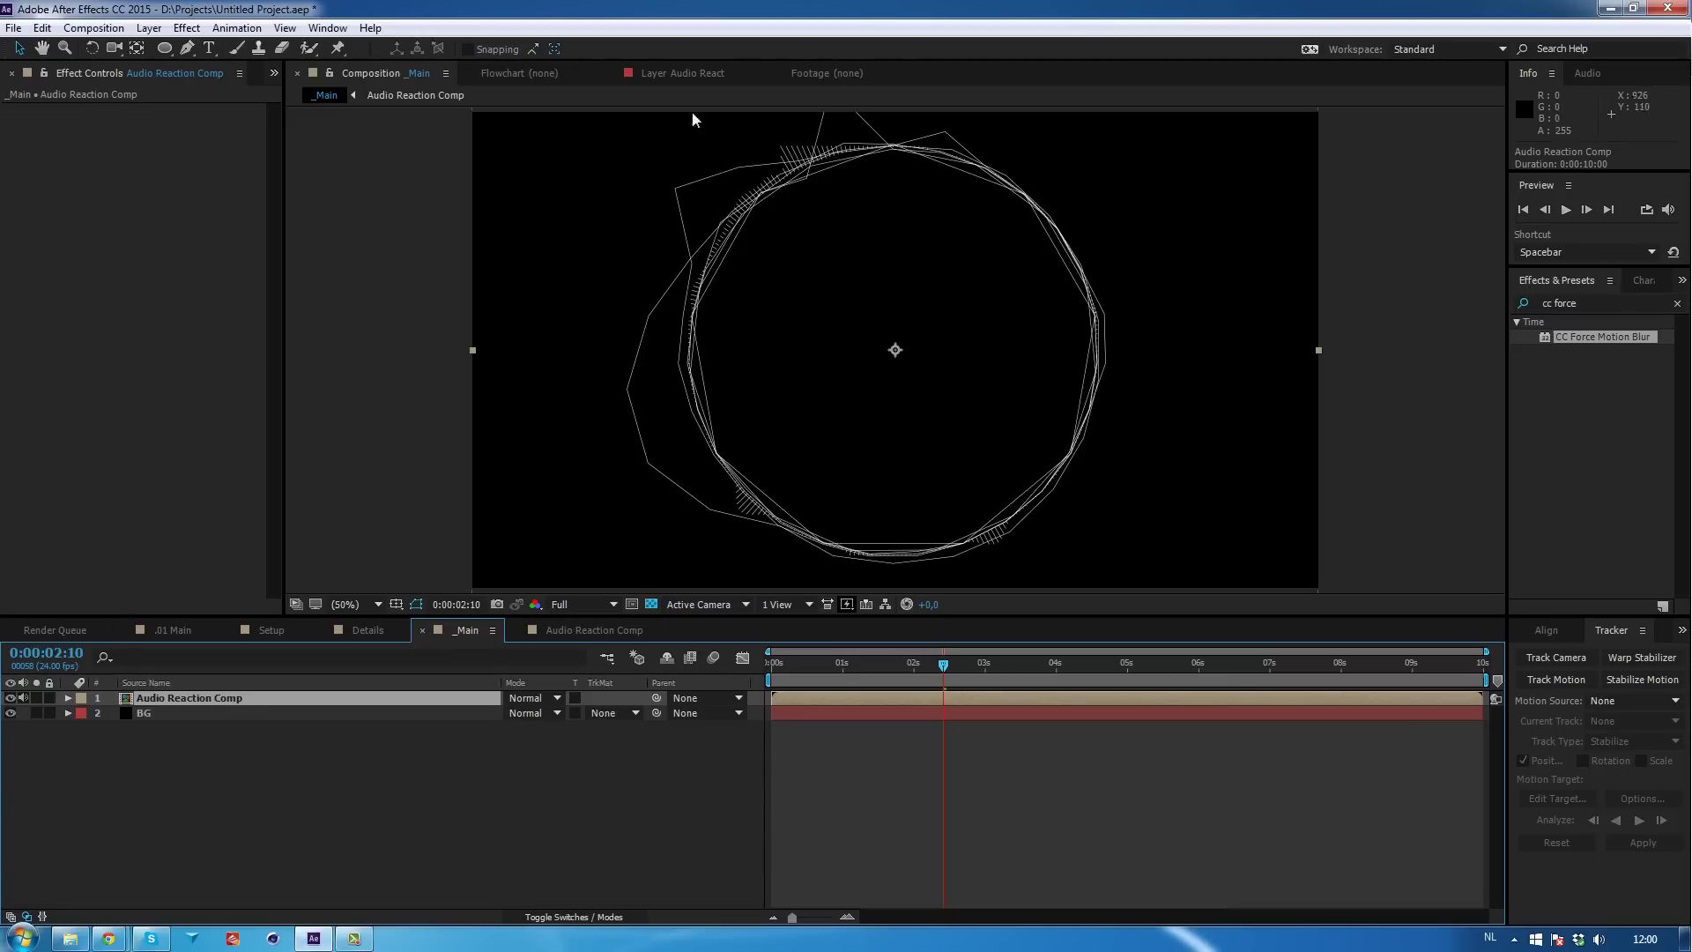
click(314, 27)
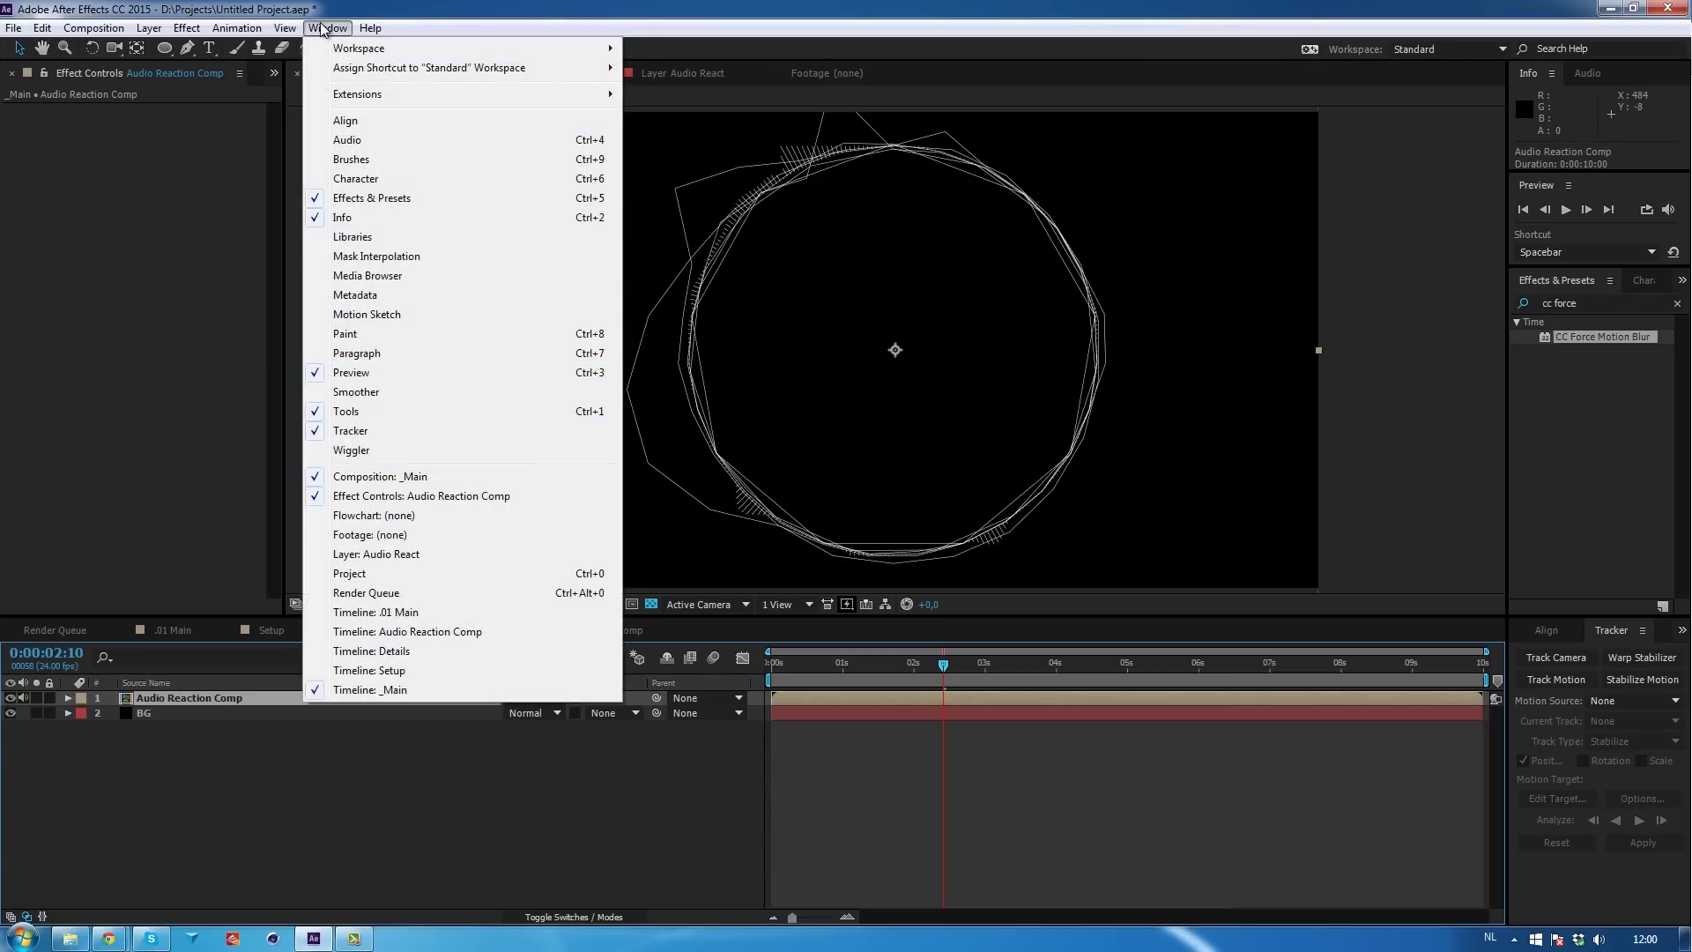
key(Escape)
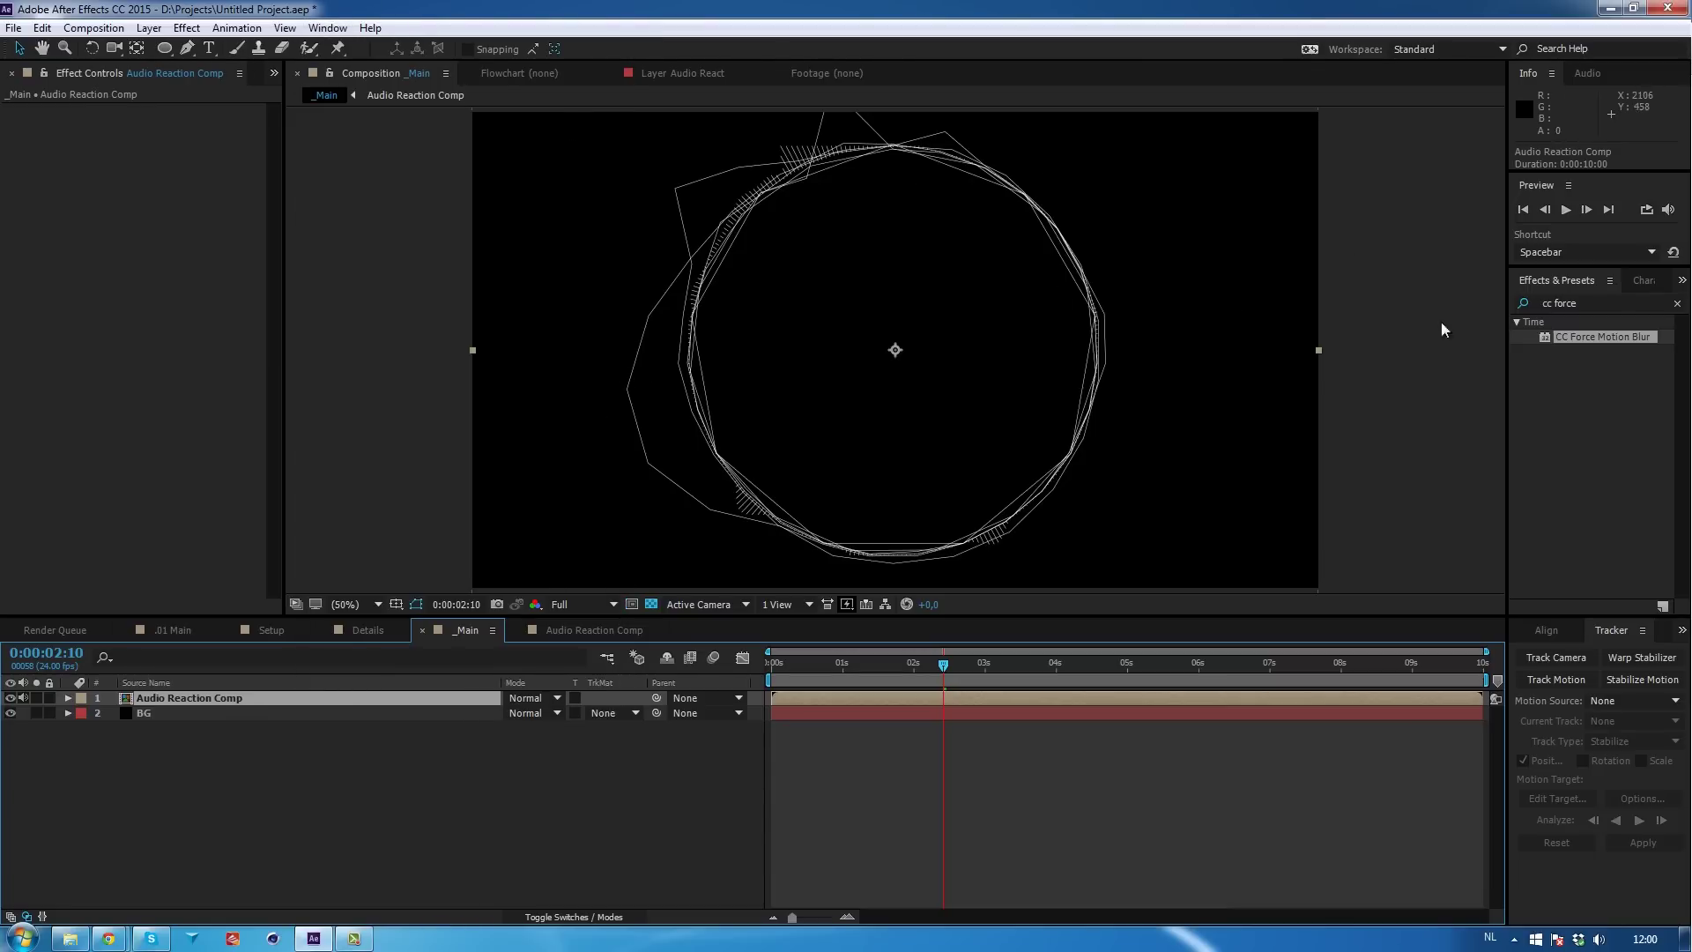
drag(1610, 332, 194, 699)
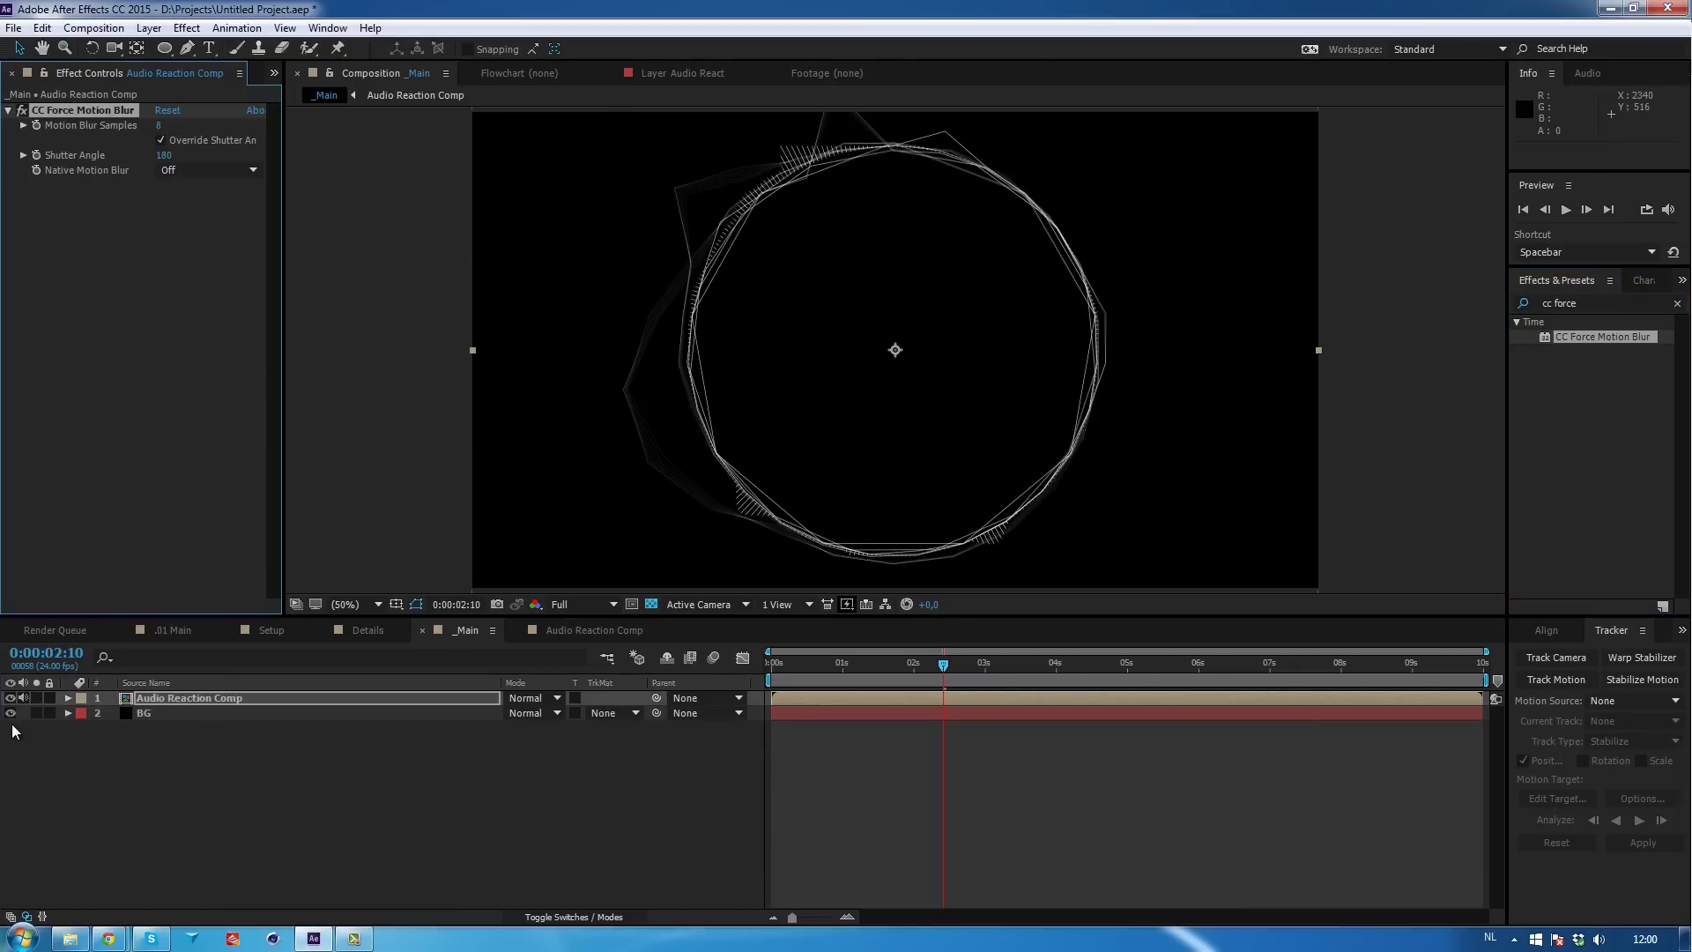
drag(824, 675, 941, 677)
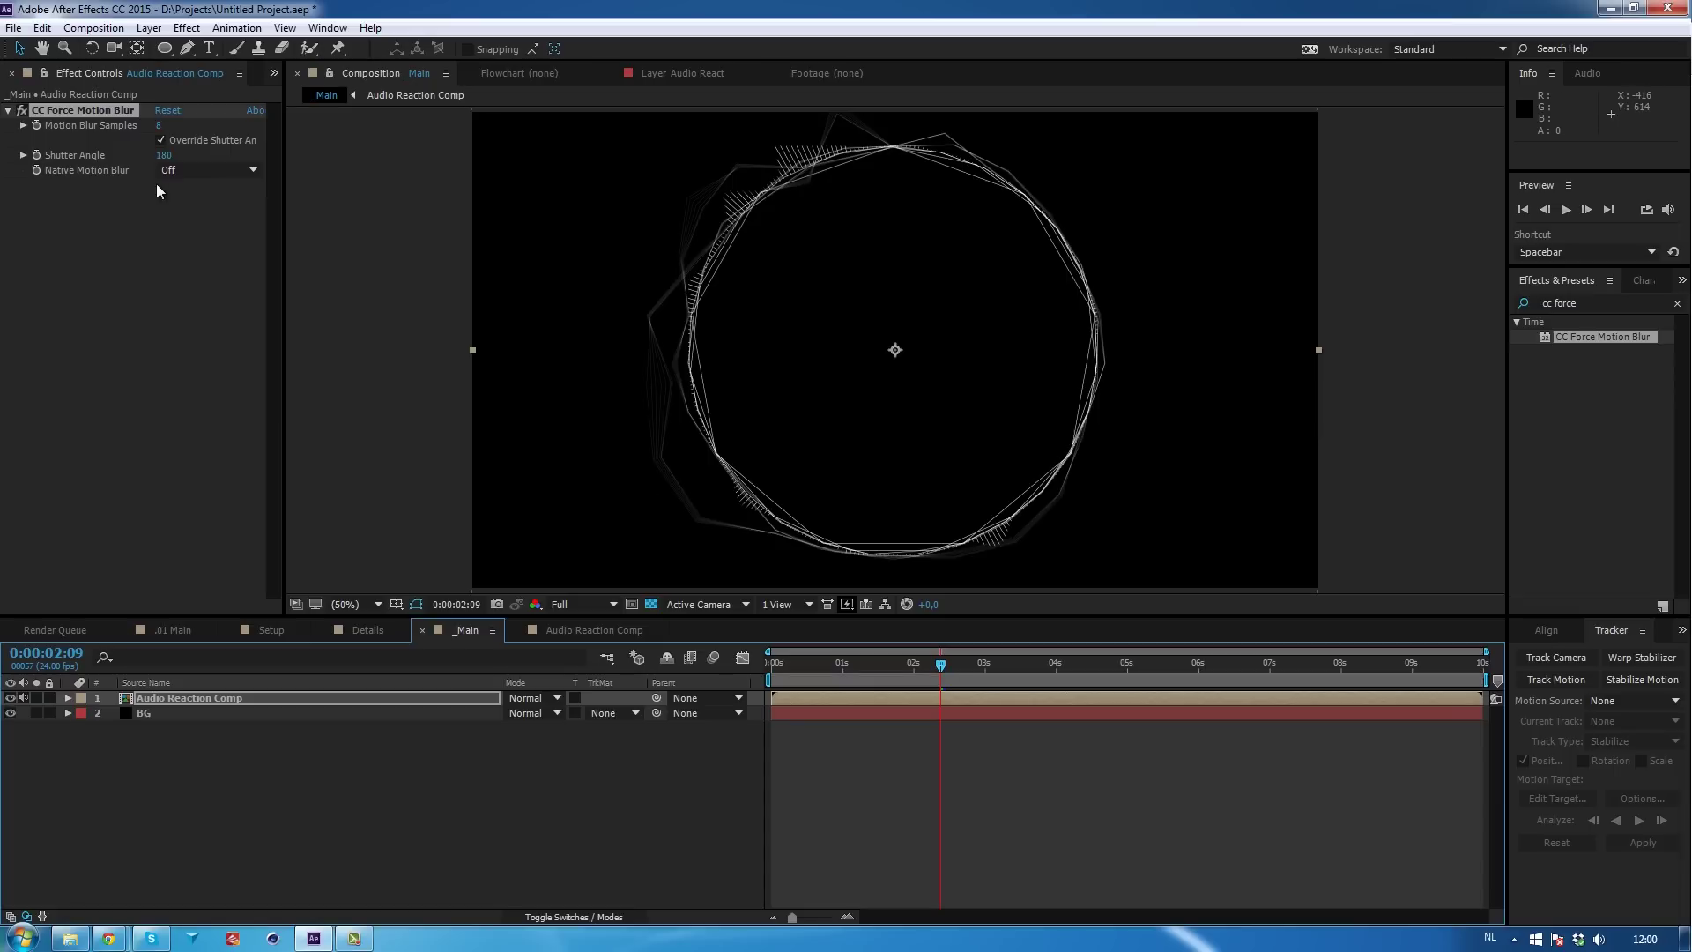
Set the motion blur's shutter angle to 360 and its samples to 32, and check the frame at 0:00:01:15.
click(164, 156)
text(360)
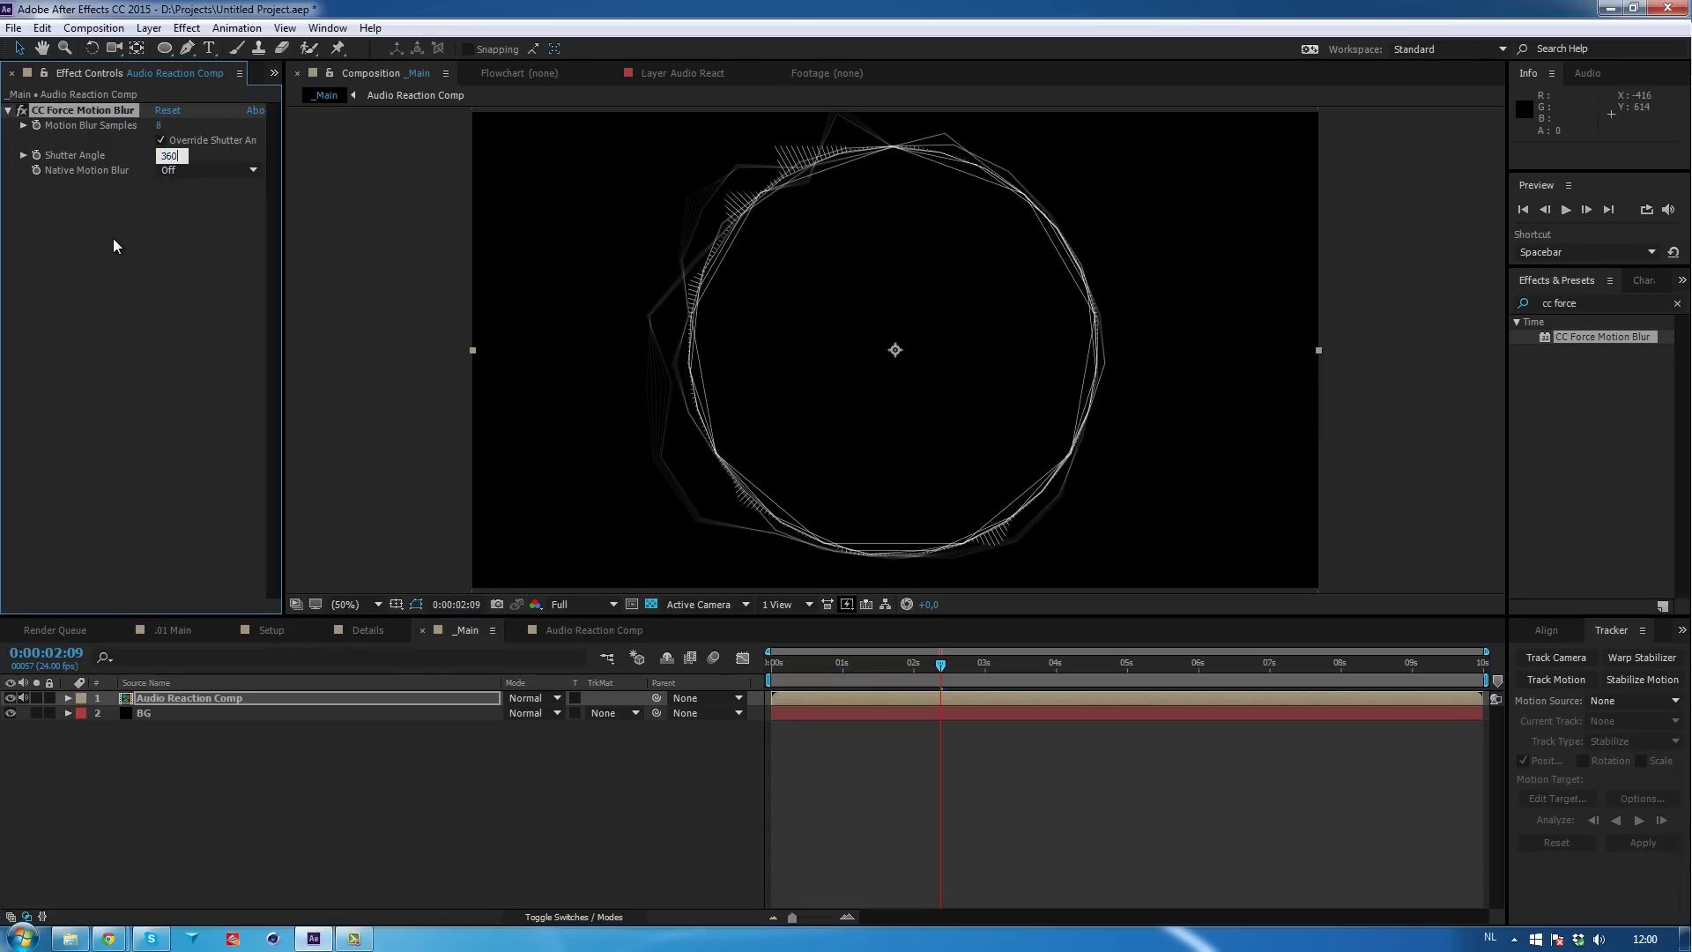
key(Return)
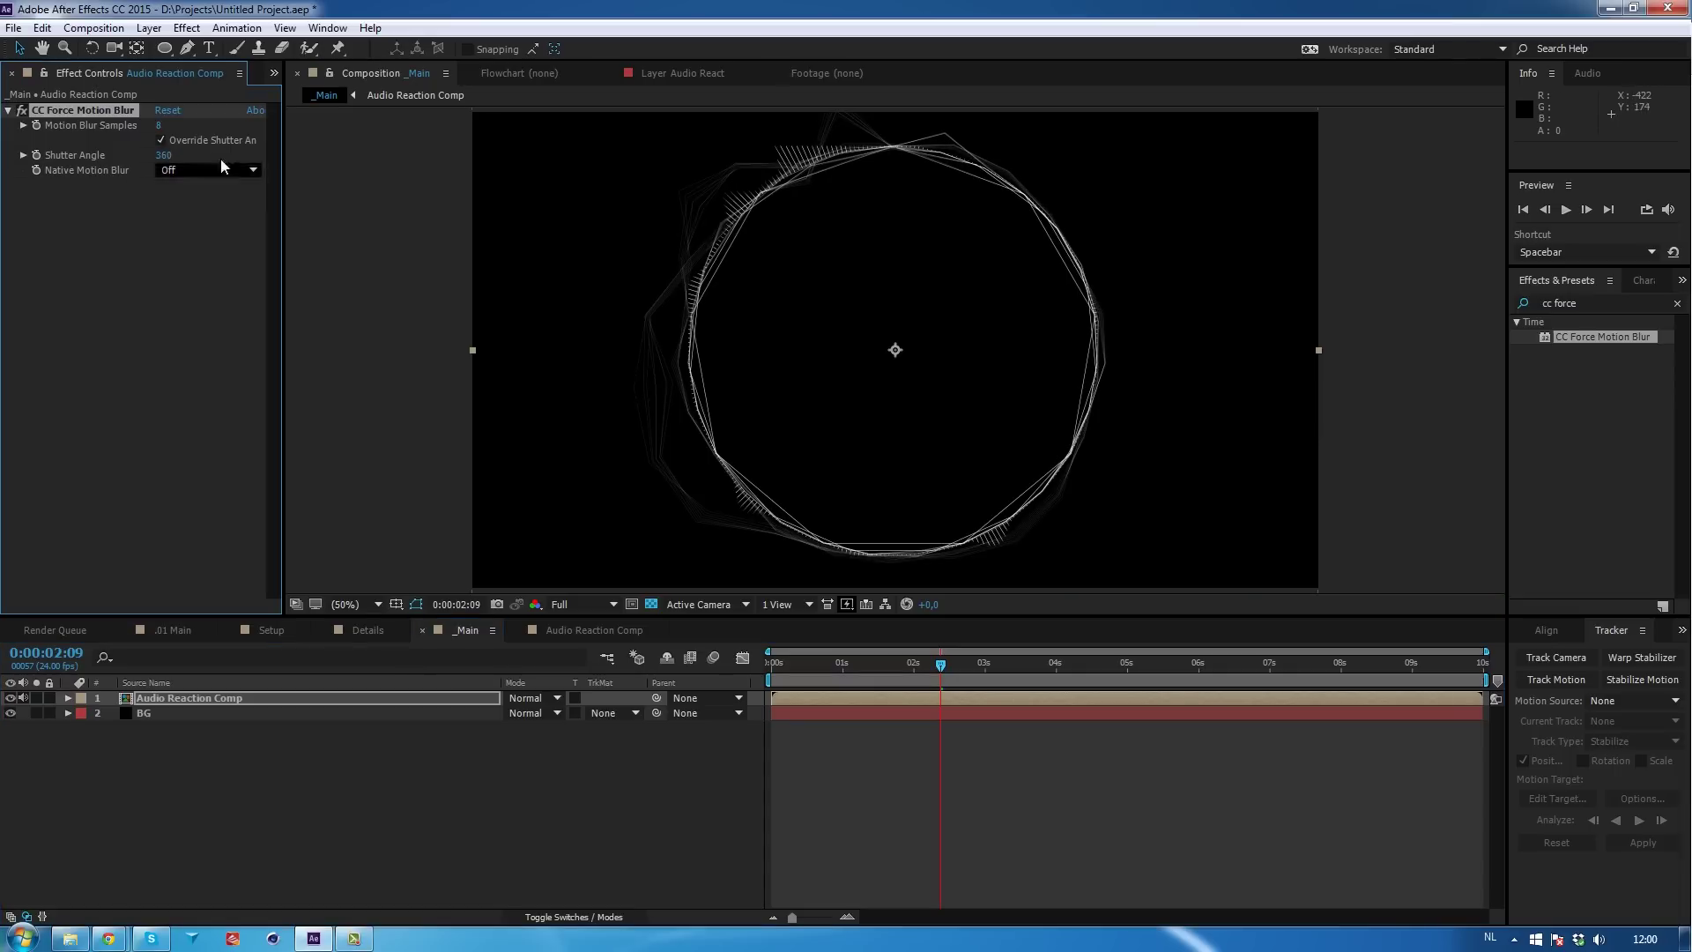
click(160, 127)
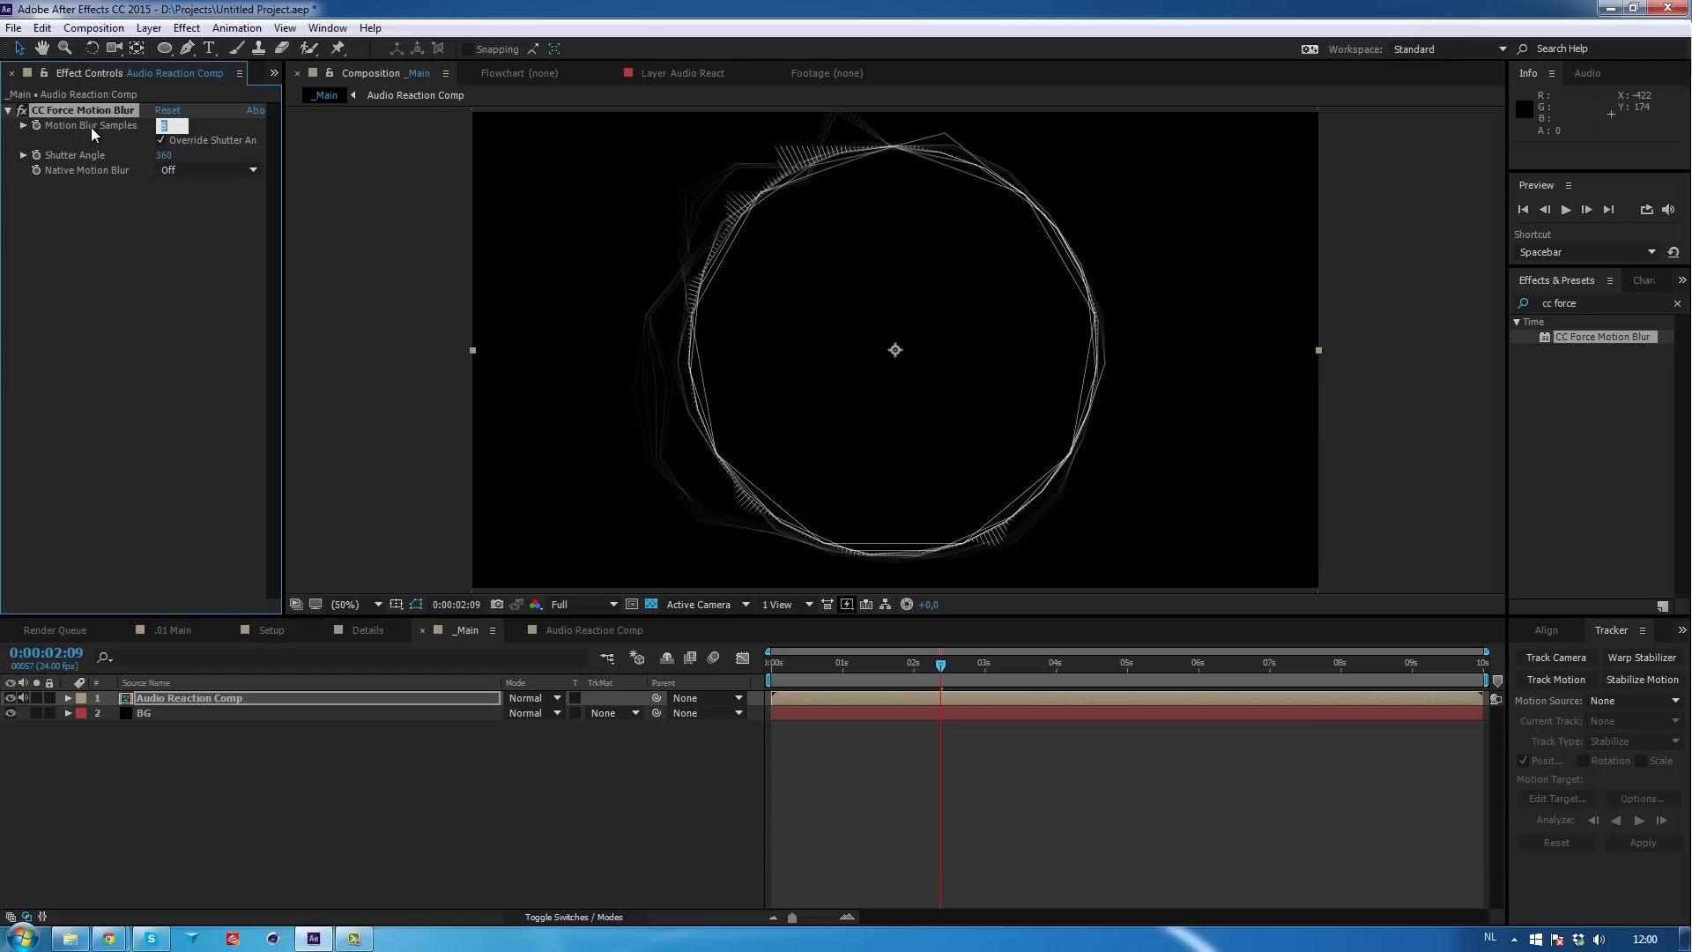
text(32)
key(Return)
drag(835, 668, 887, 674)
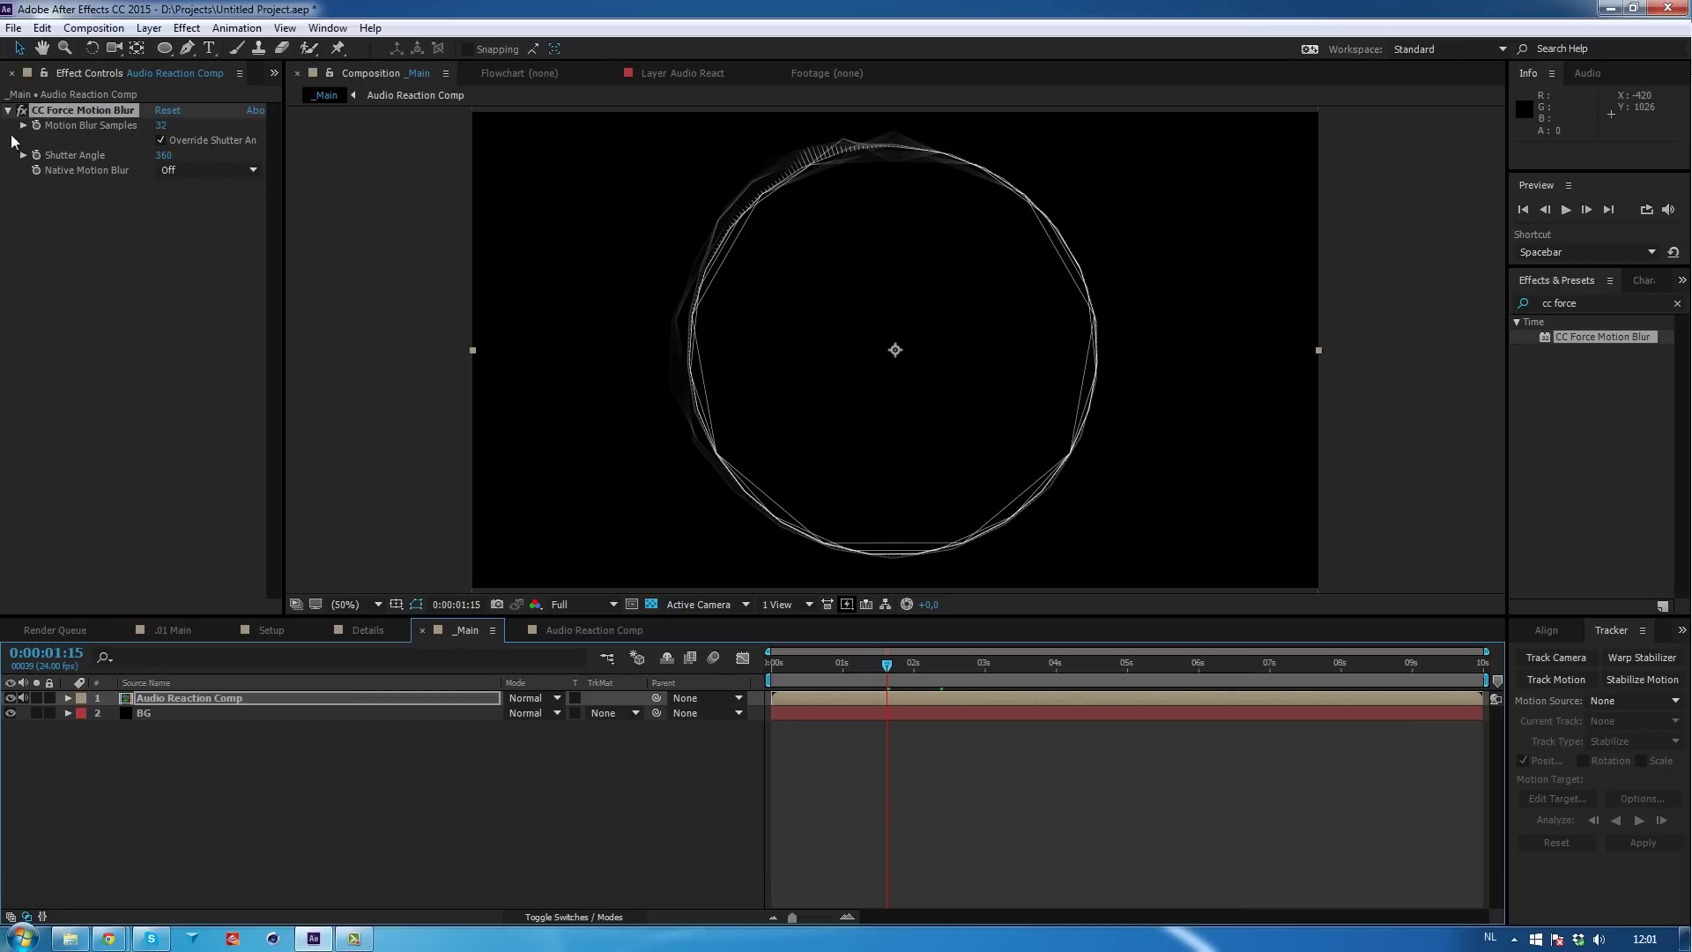
Return to the Audio Reaction Comp and set the row 4 layer's spectrum thickness to 0.
click(550, 631)
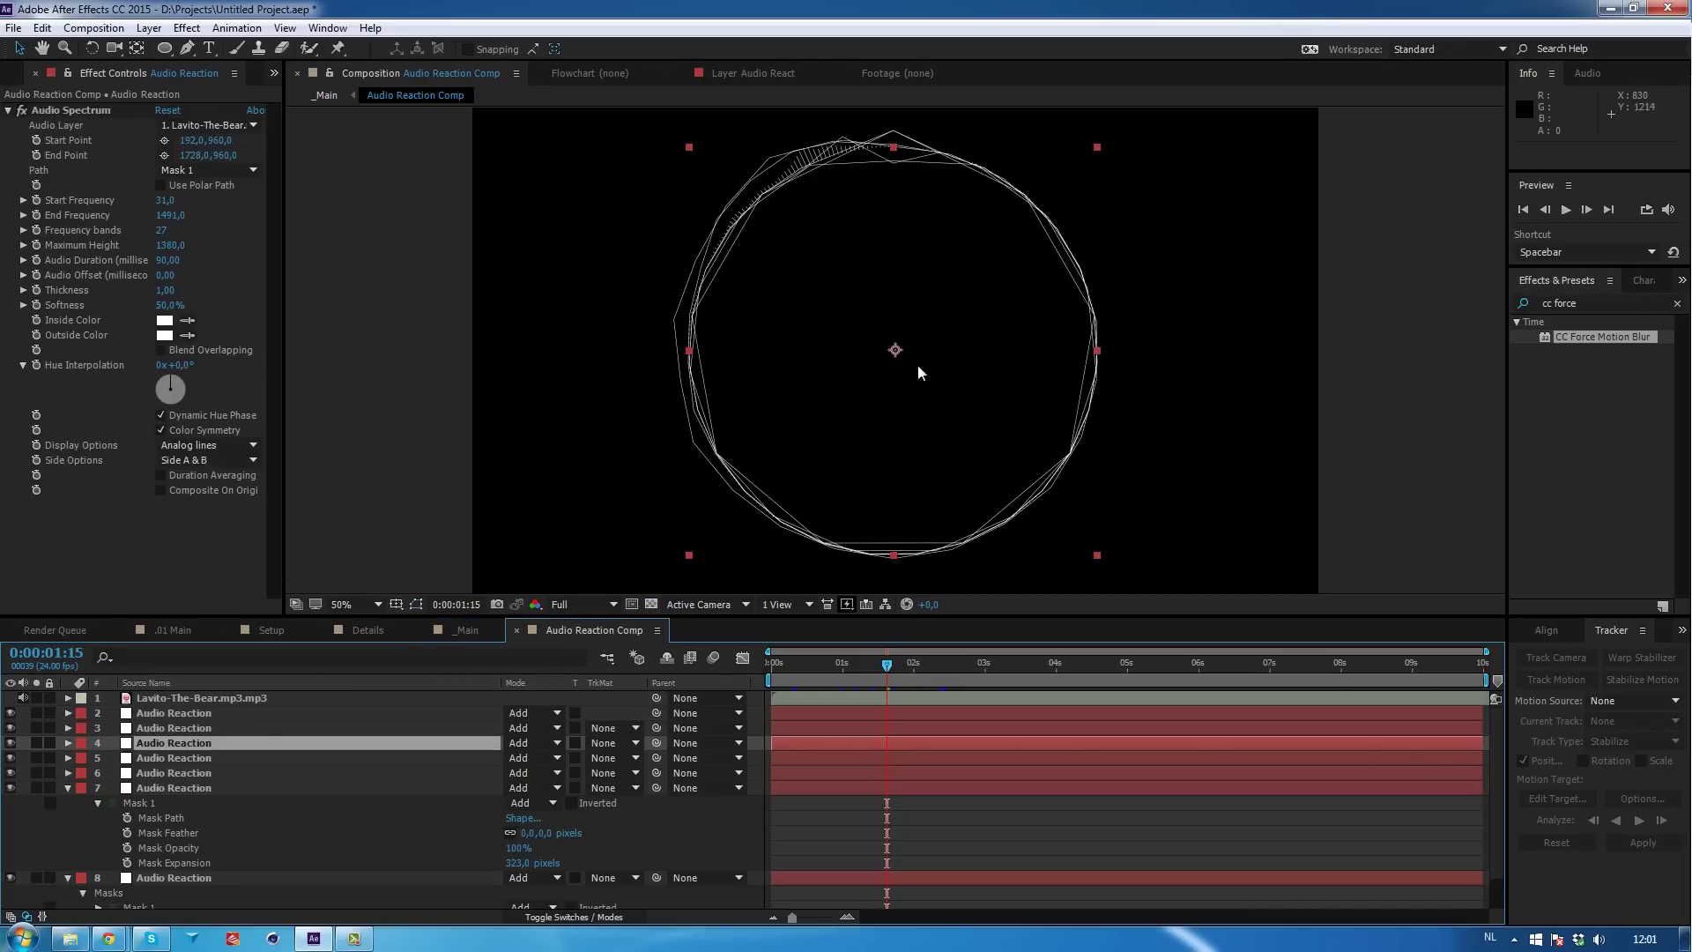
click(165, 290)
text(..)
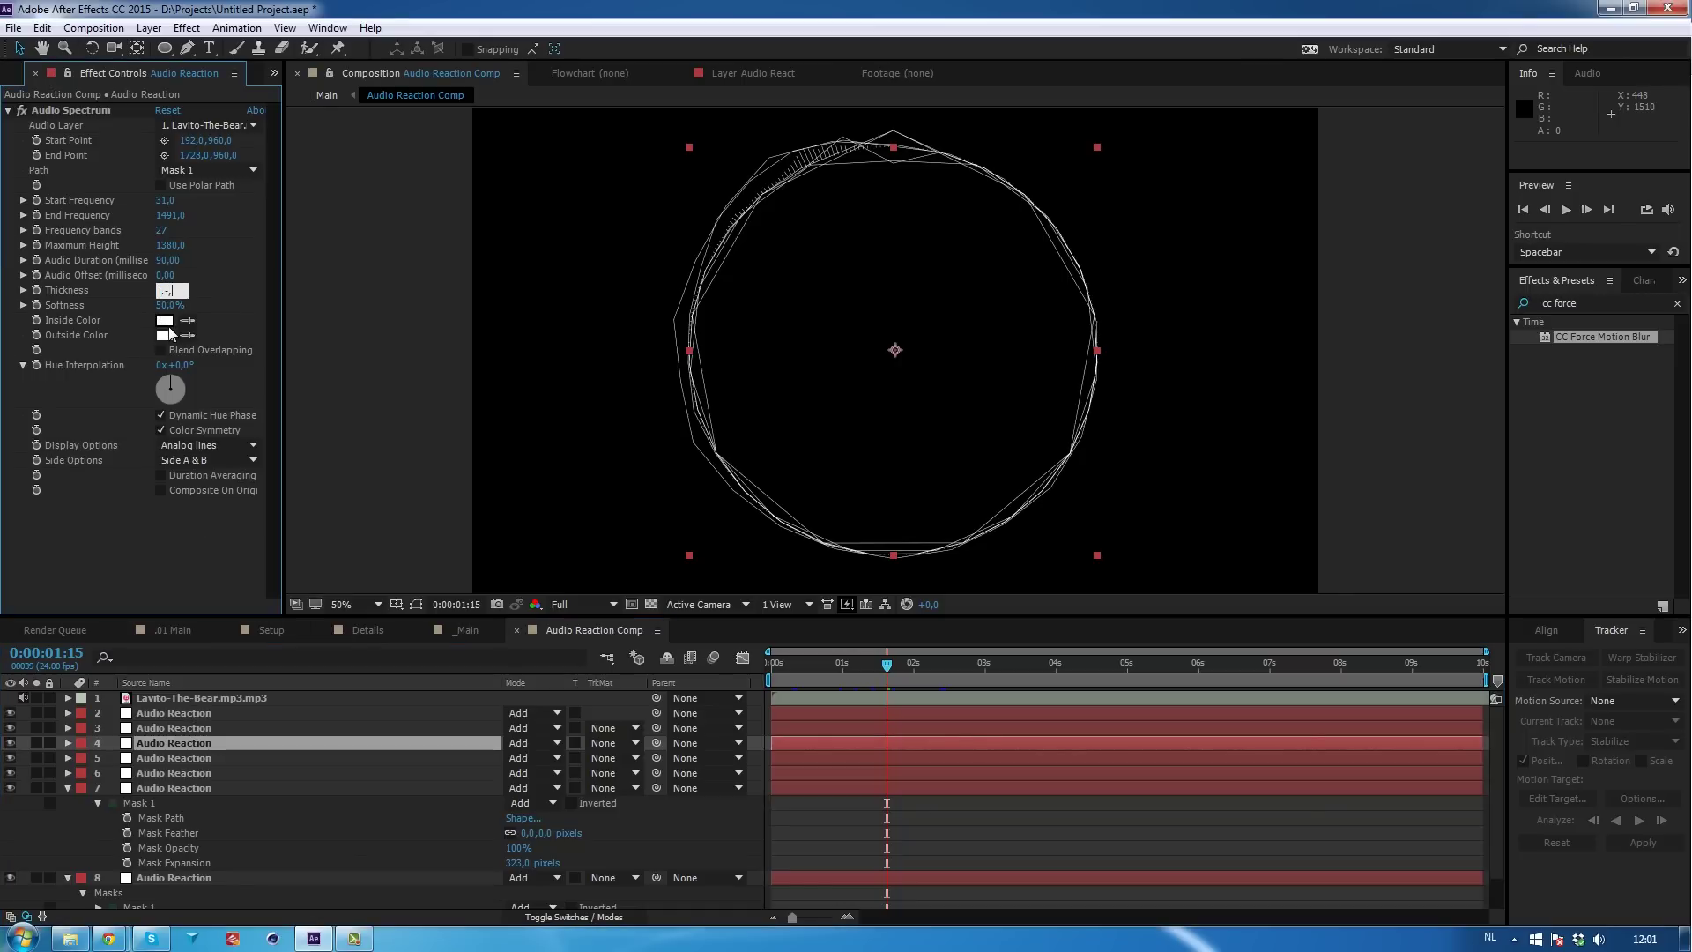
key(Return)
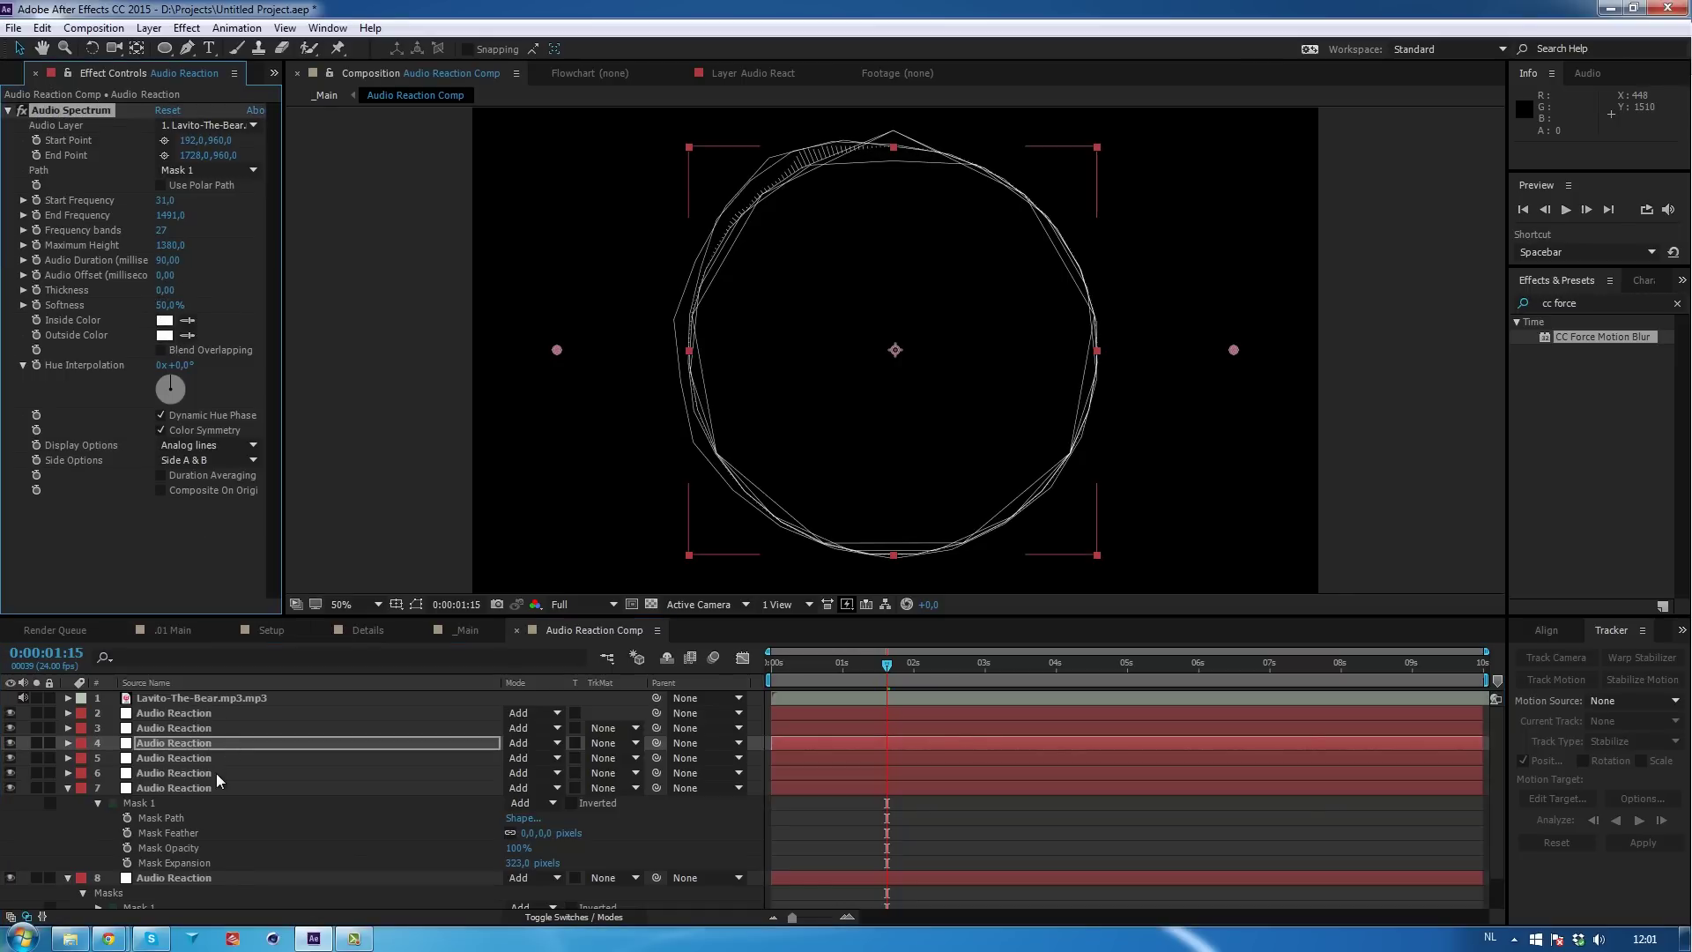
Set the spectrum thickness of the Audio Reaction layer in row 5 to 0.5.
click(209, 758)
click(163, 290)
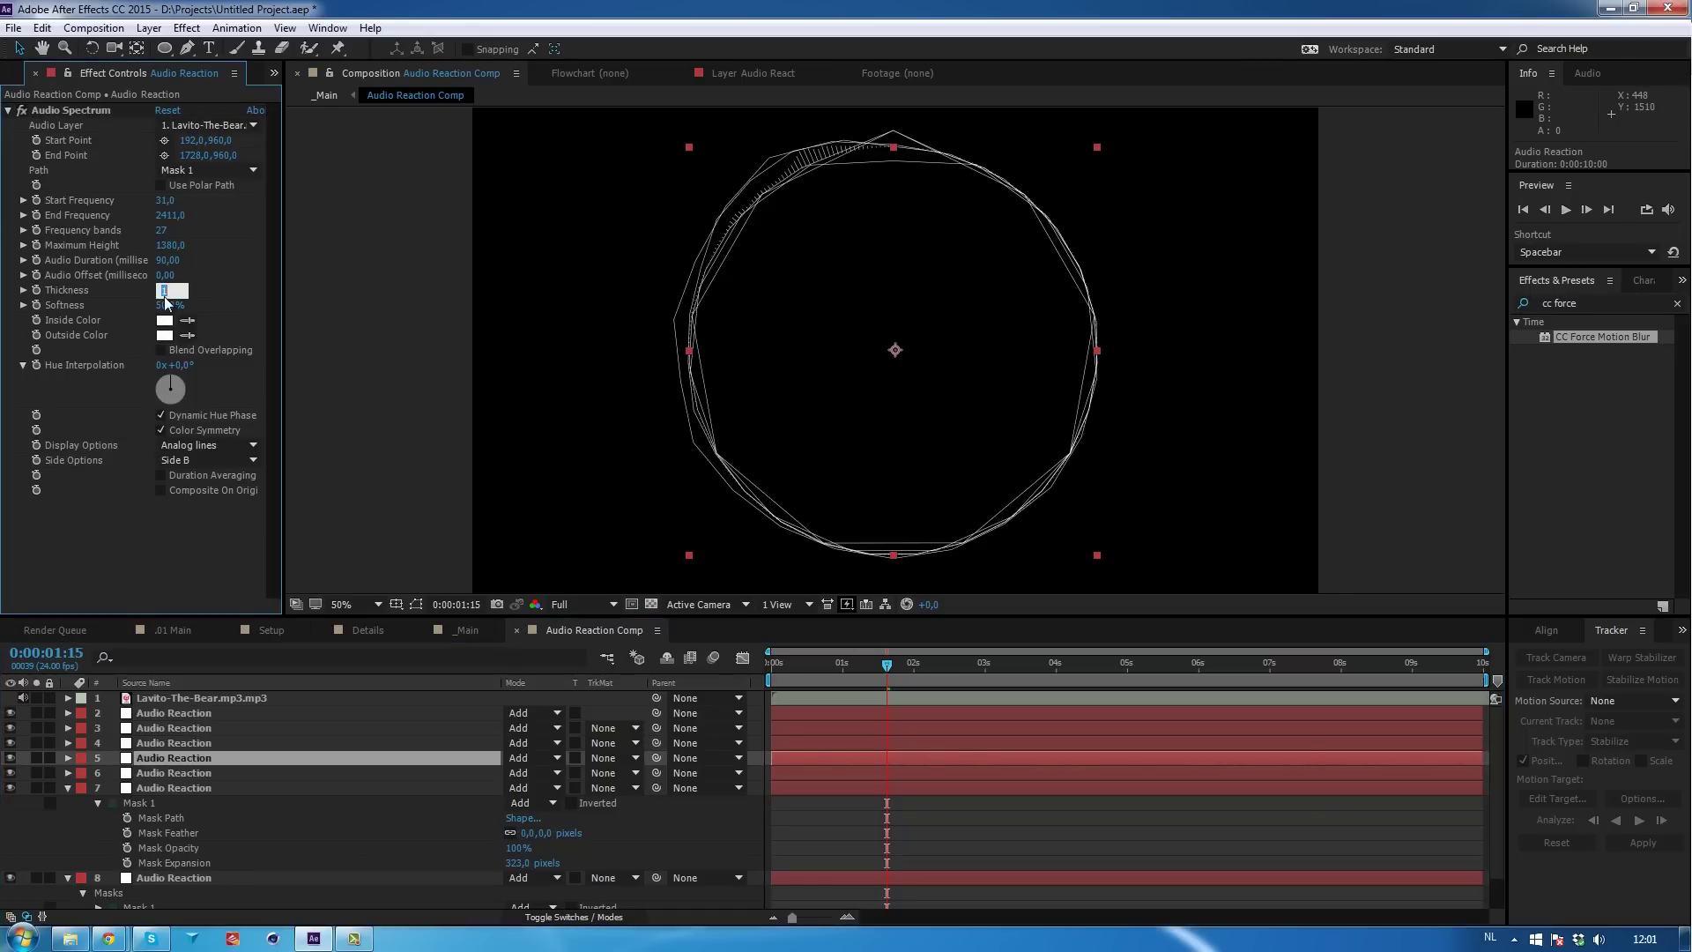
text(,5)
key(Return)
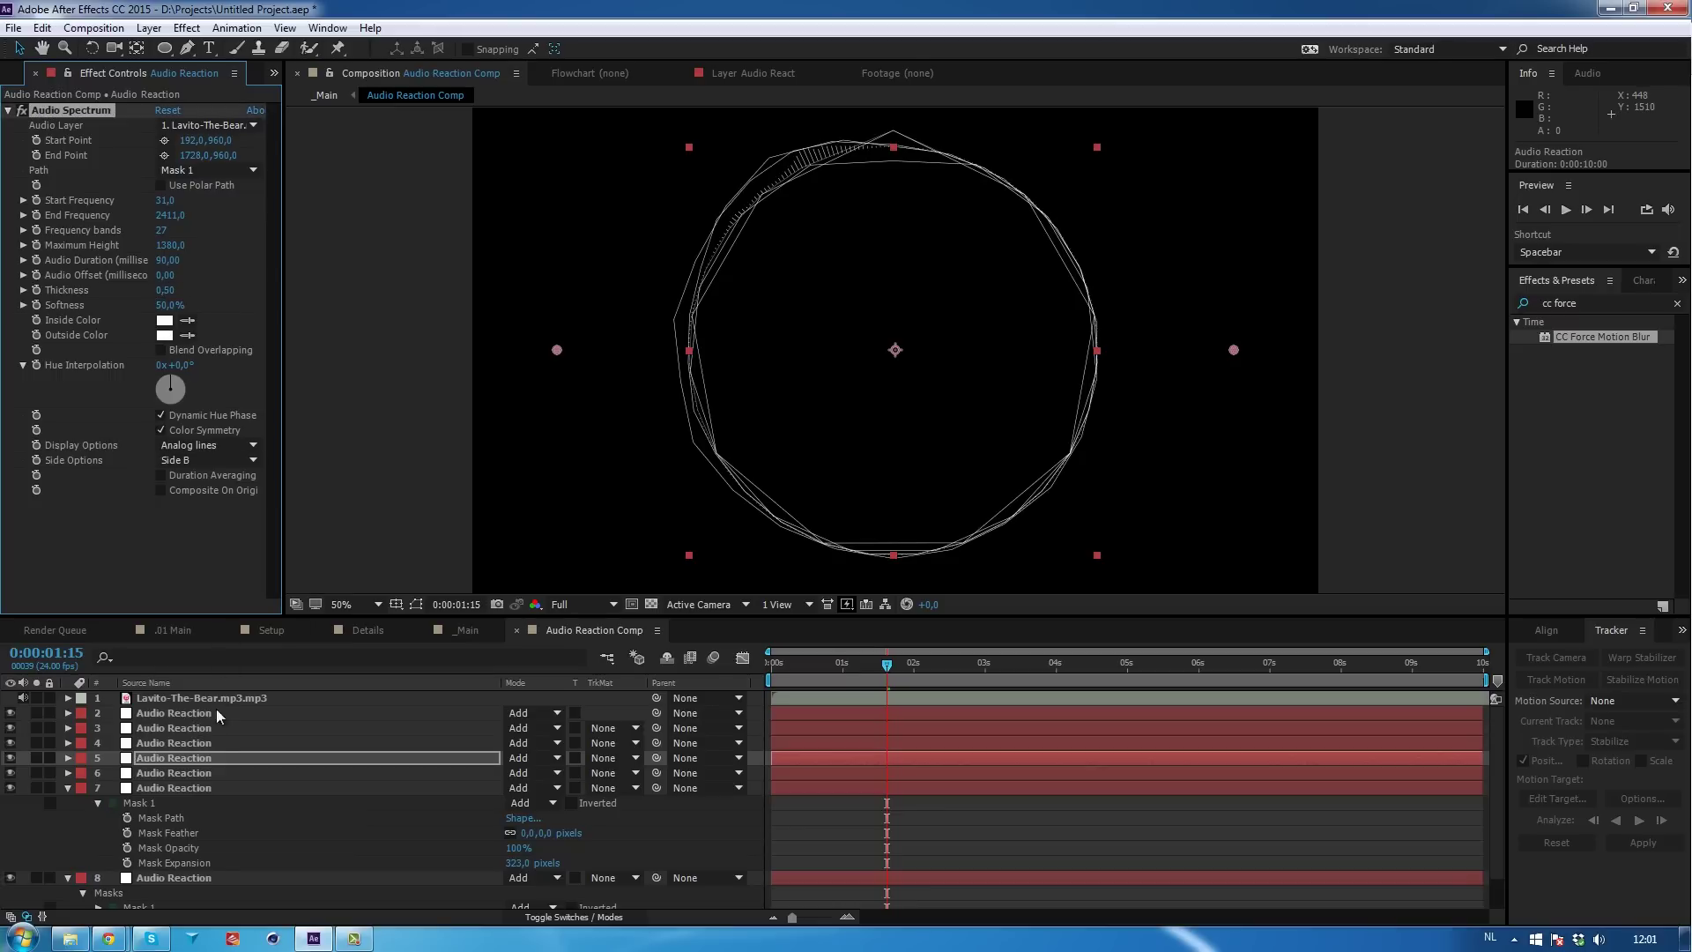
Set the spectrum thickness of the Audio Reaction layer in row 2 to 0.5.
click(205, 743)
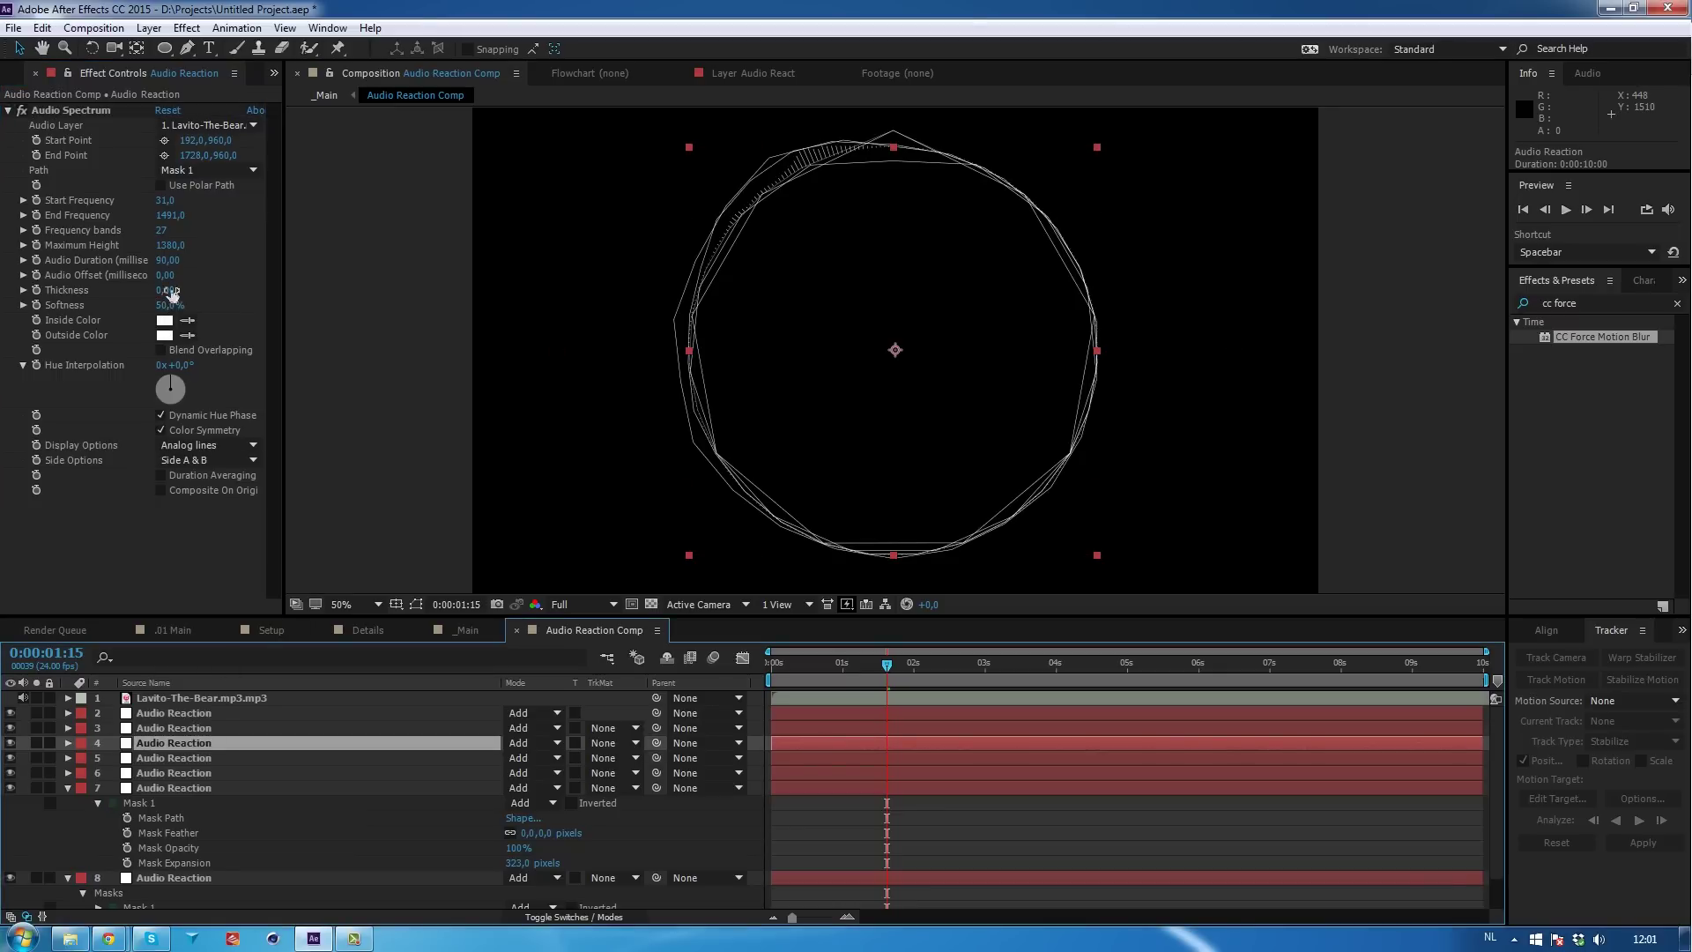
click(213, 716)
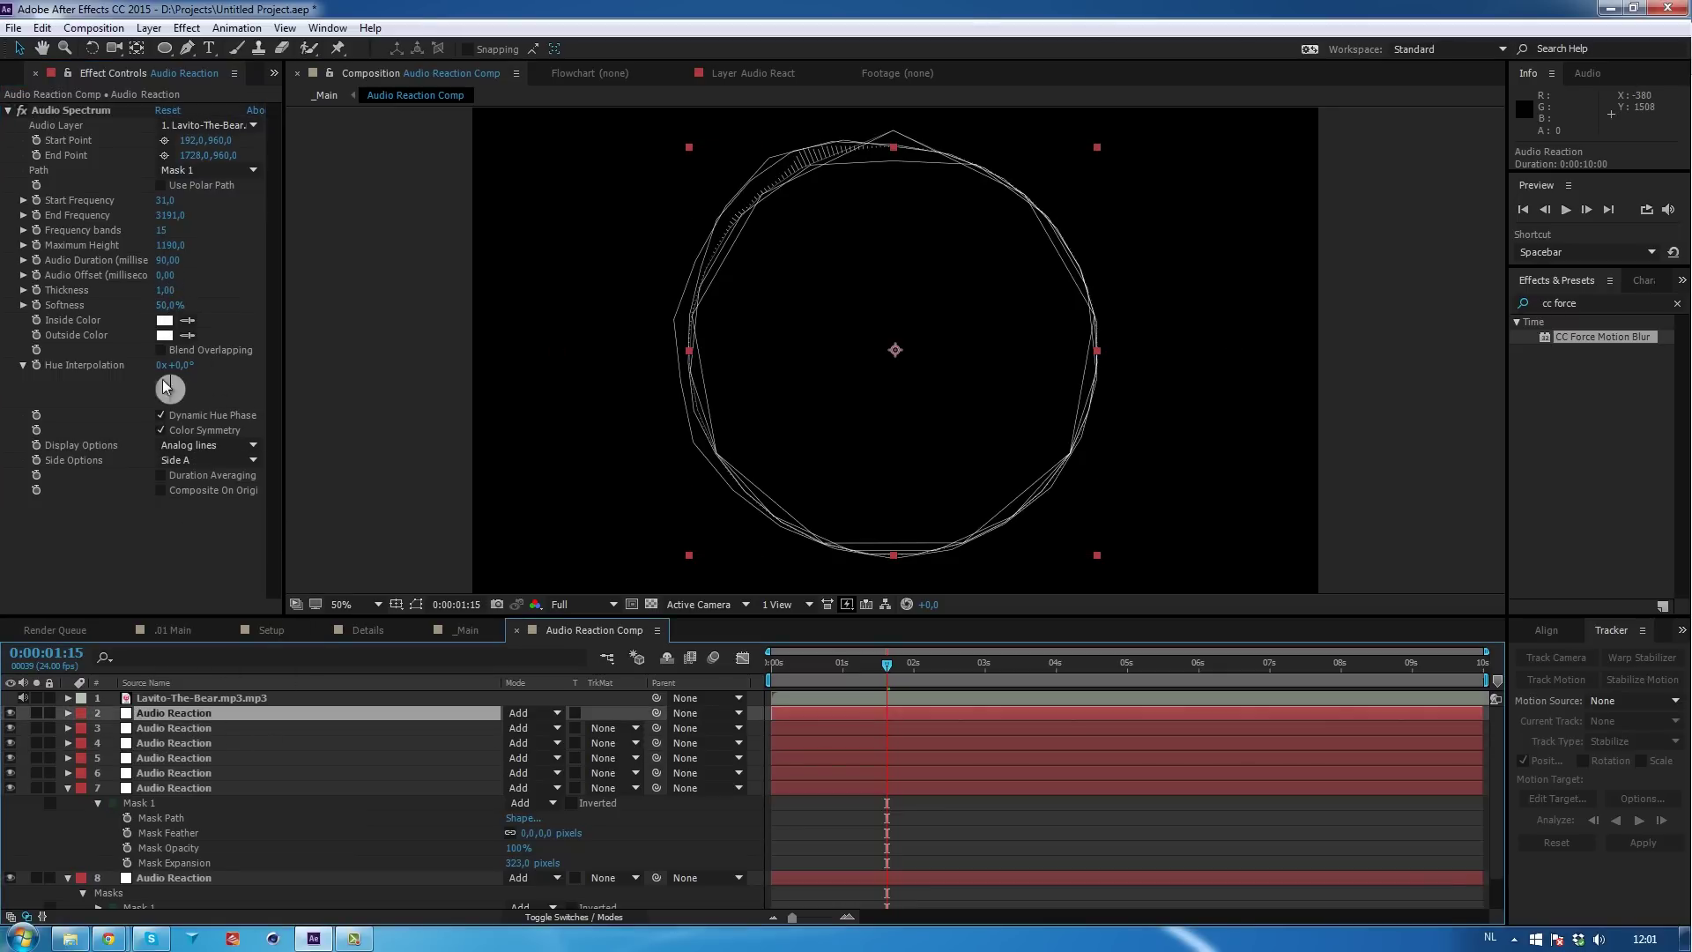
click(165, 290)
text(,5)
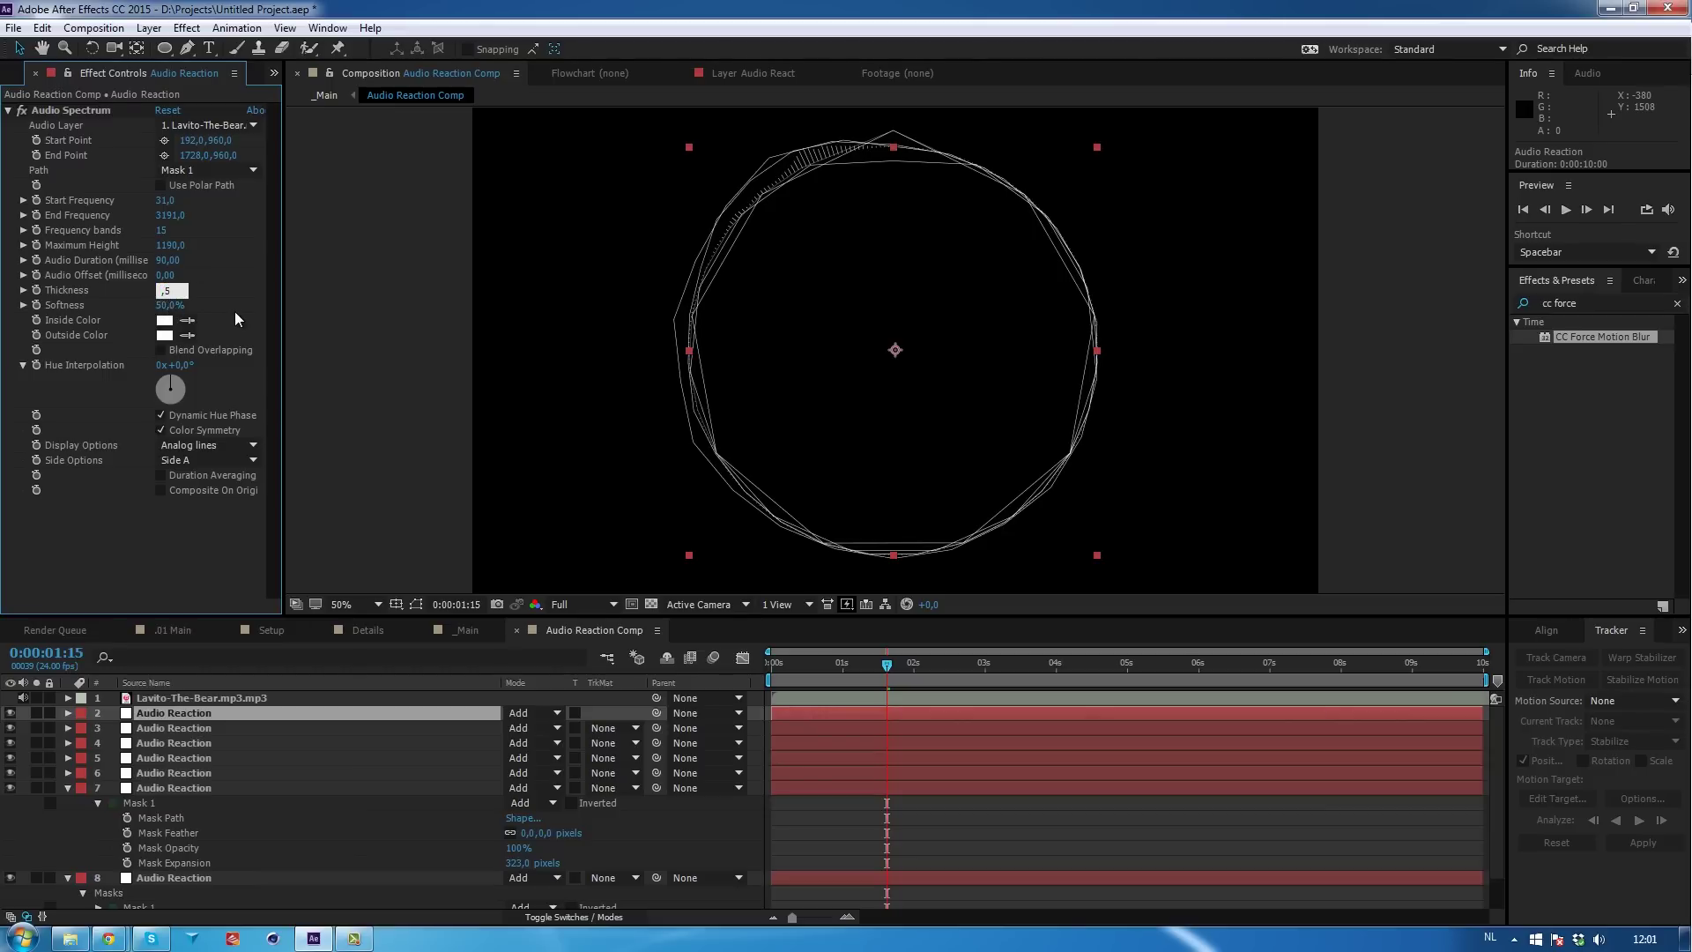
key(Return)
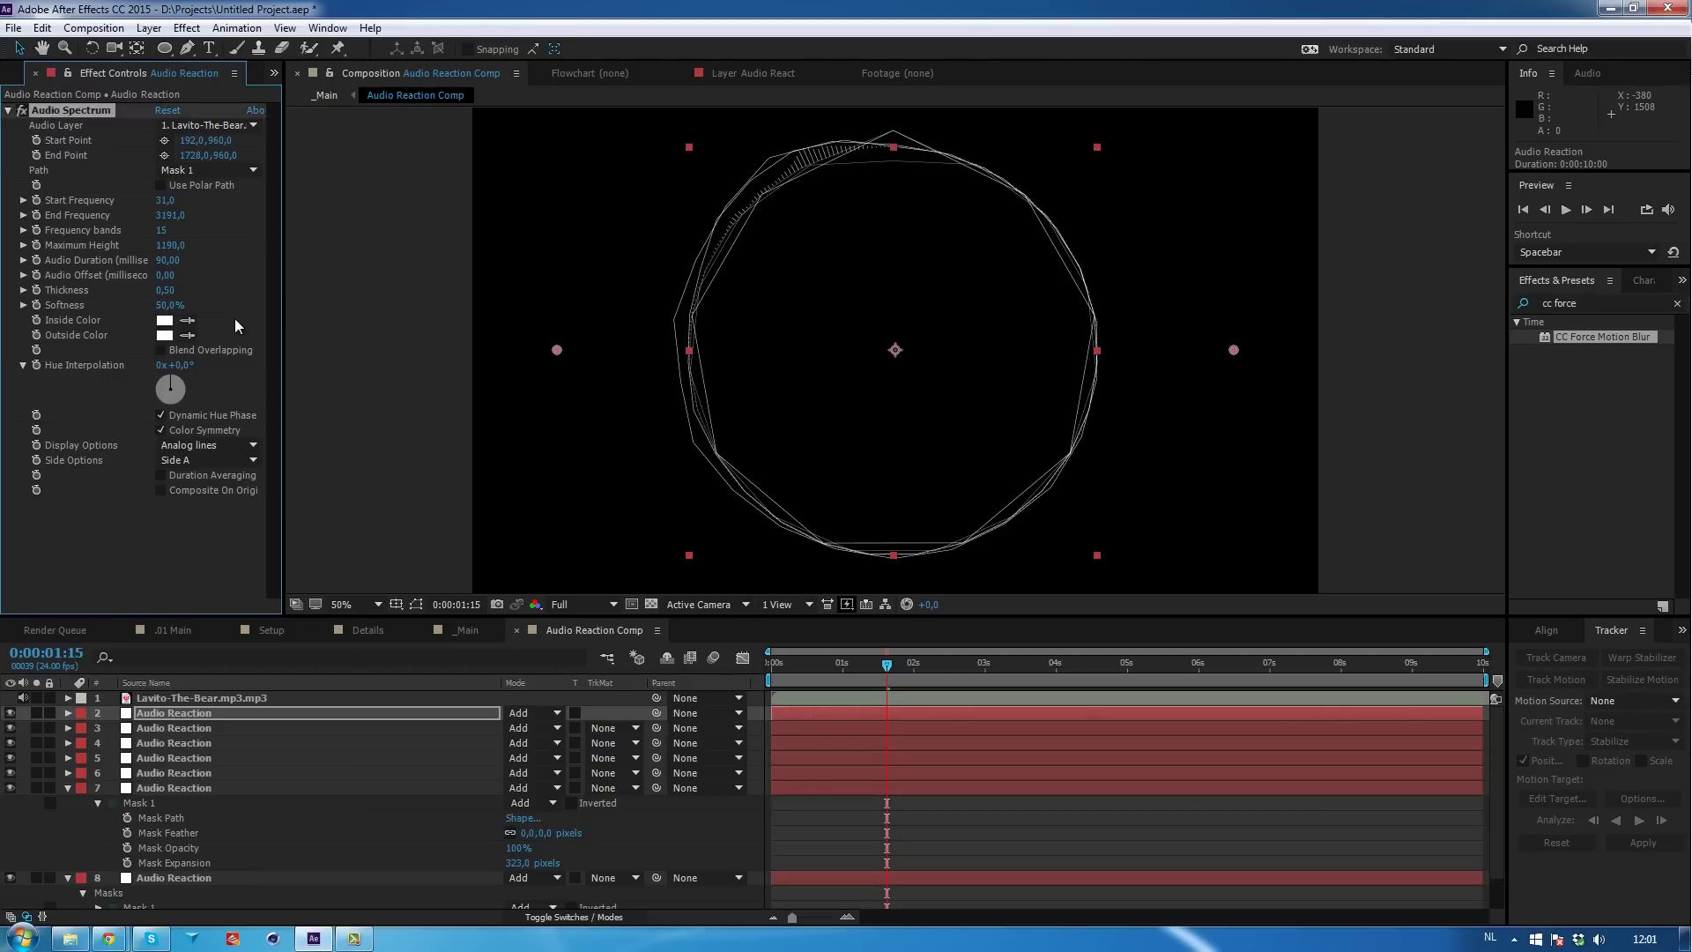
Apply Fast Blur with a blurriness of 2 to the Audio Reaction layer in row 5.
click(203, 727)
click(174, 758)
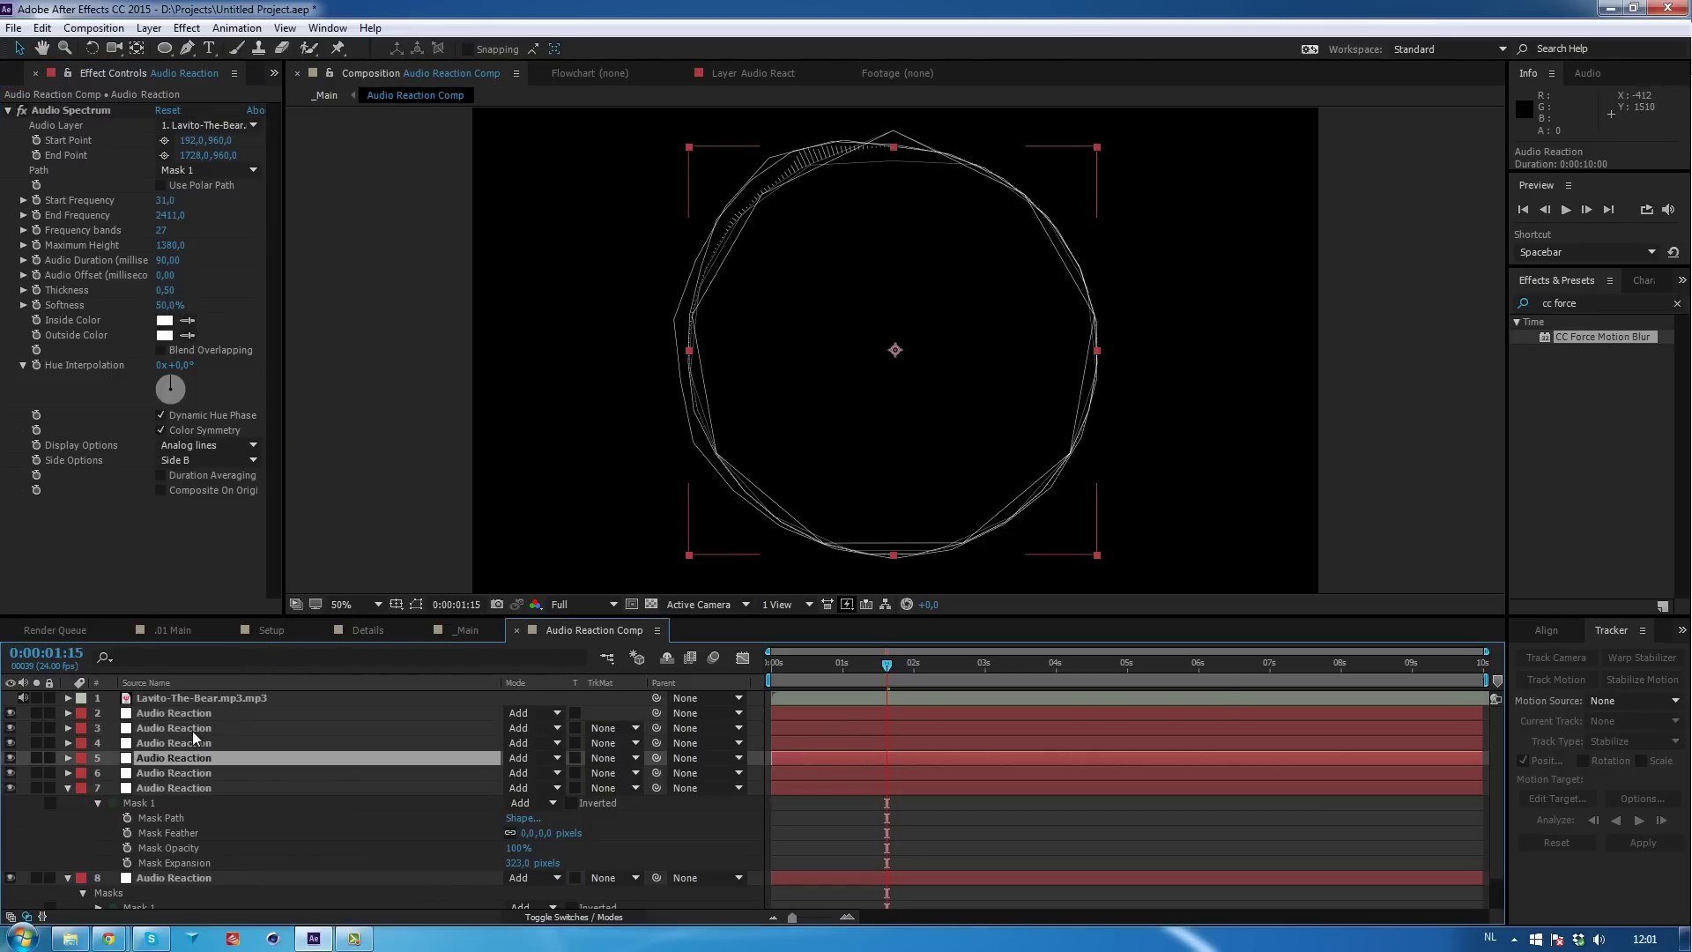
click(186, 27)
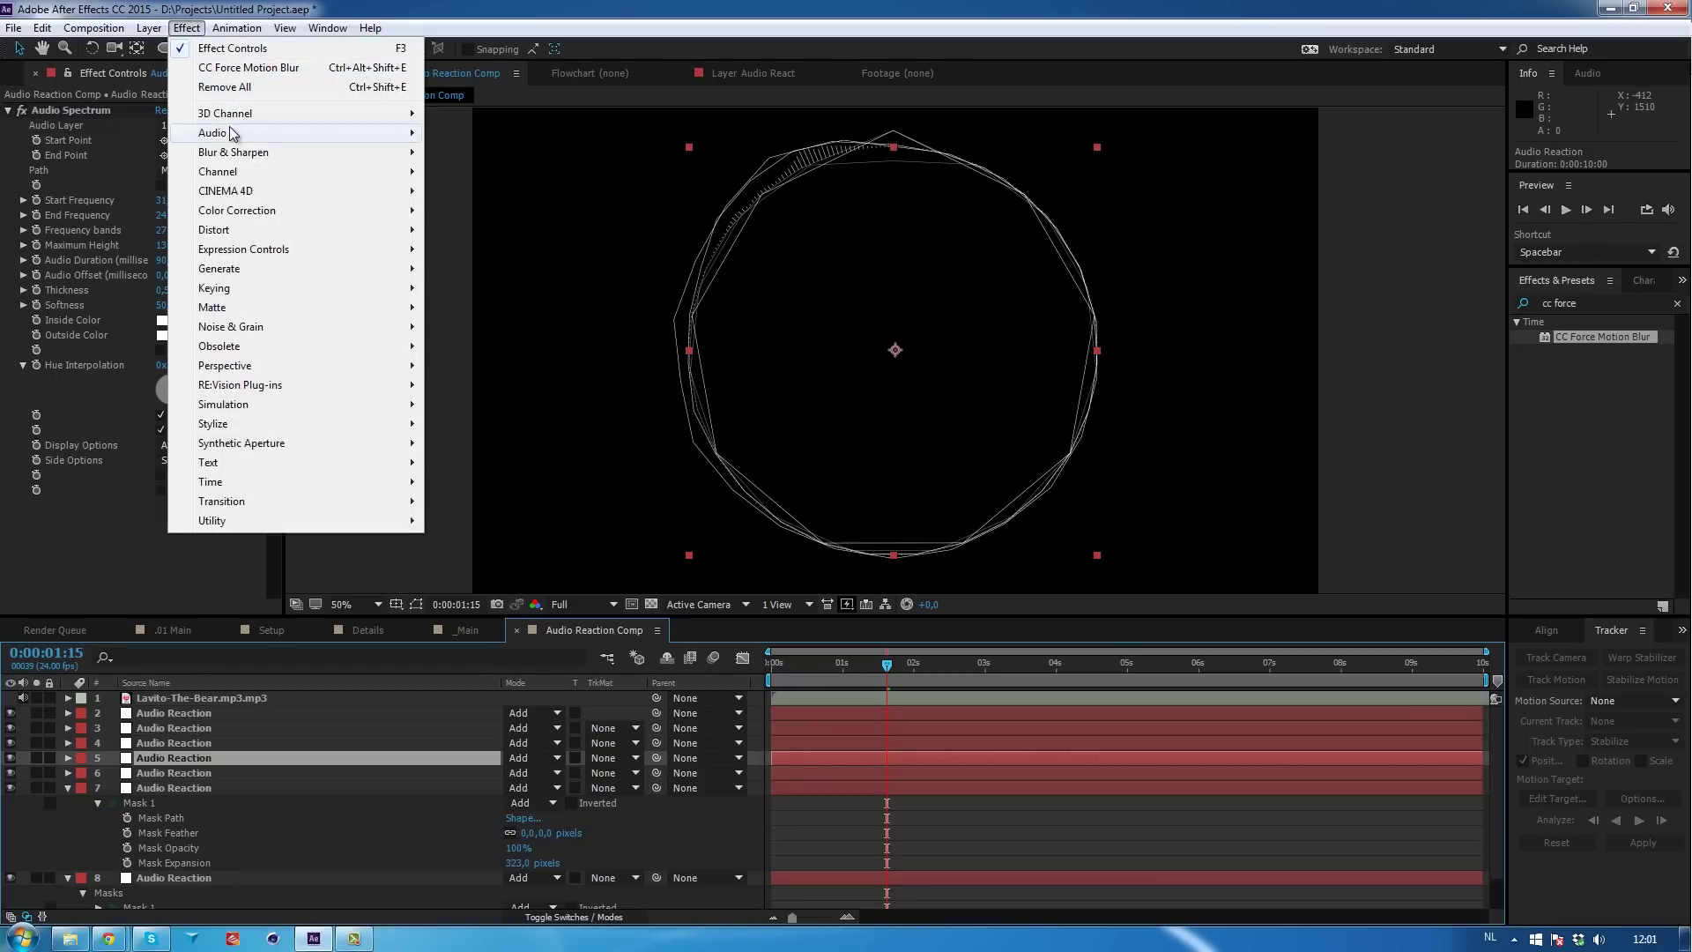
mouse_move(231, 154)
click(470, 347)
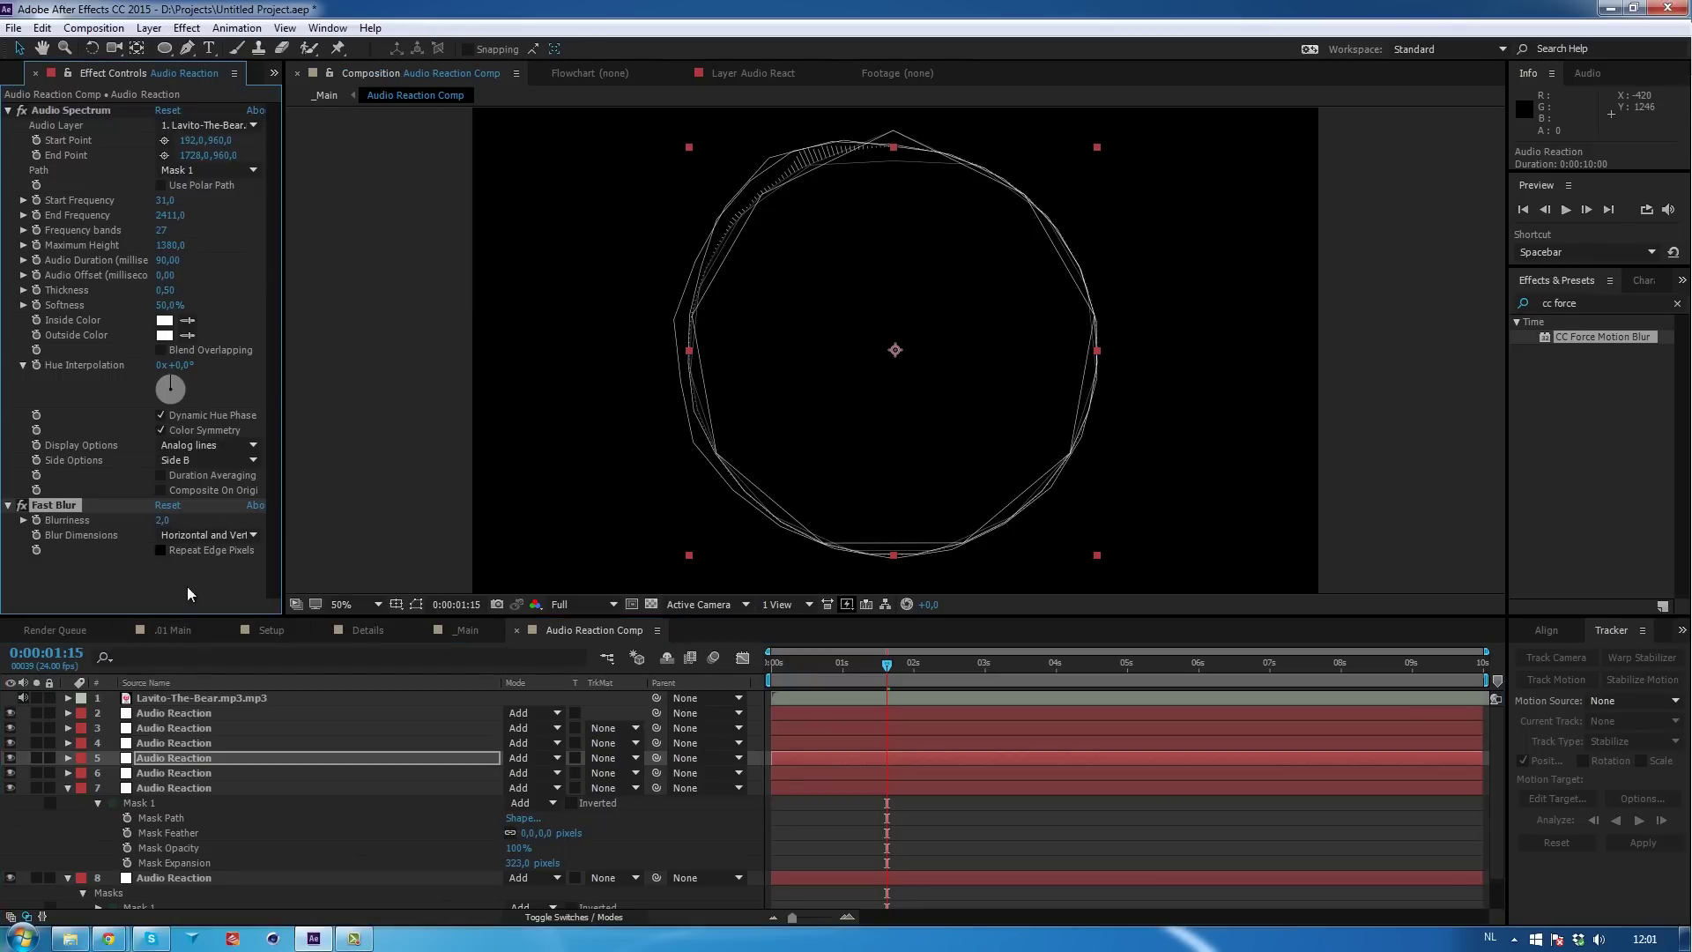
Apply Fast Blur to the Audio Reaction layer in row 3 and set its blurriness to 5.
click(172, 728)
click(187, 27)
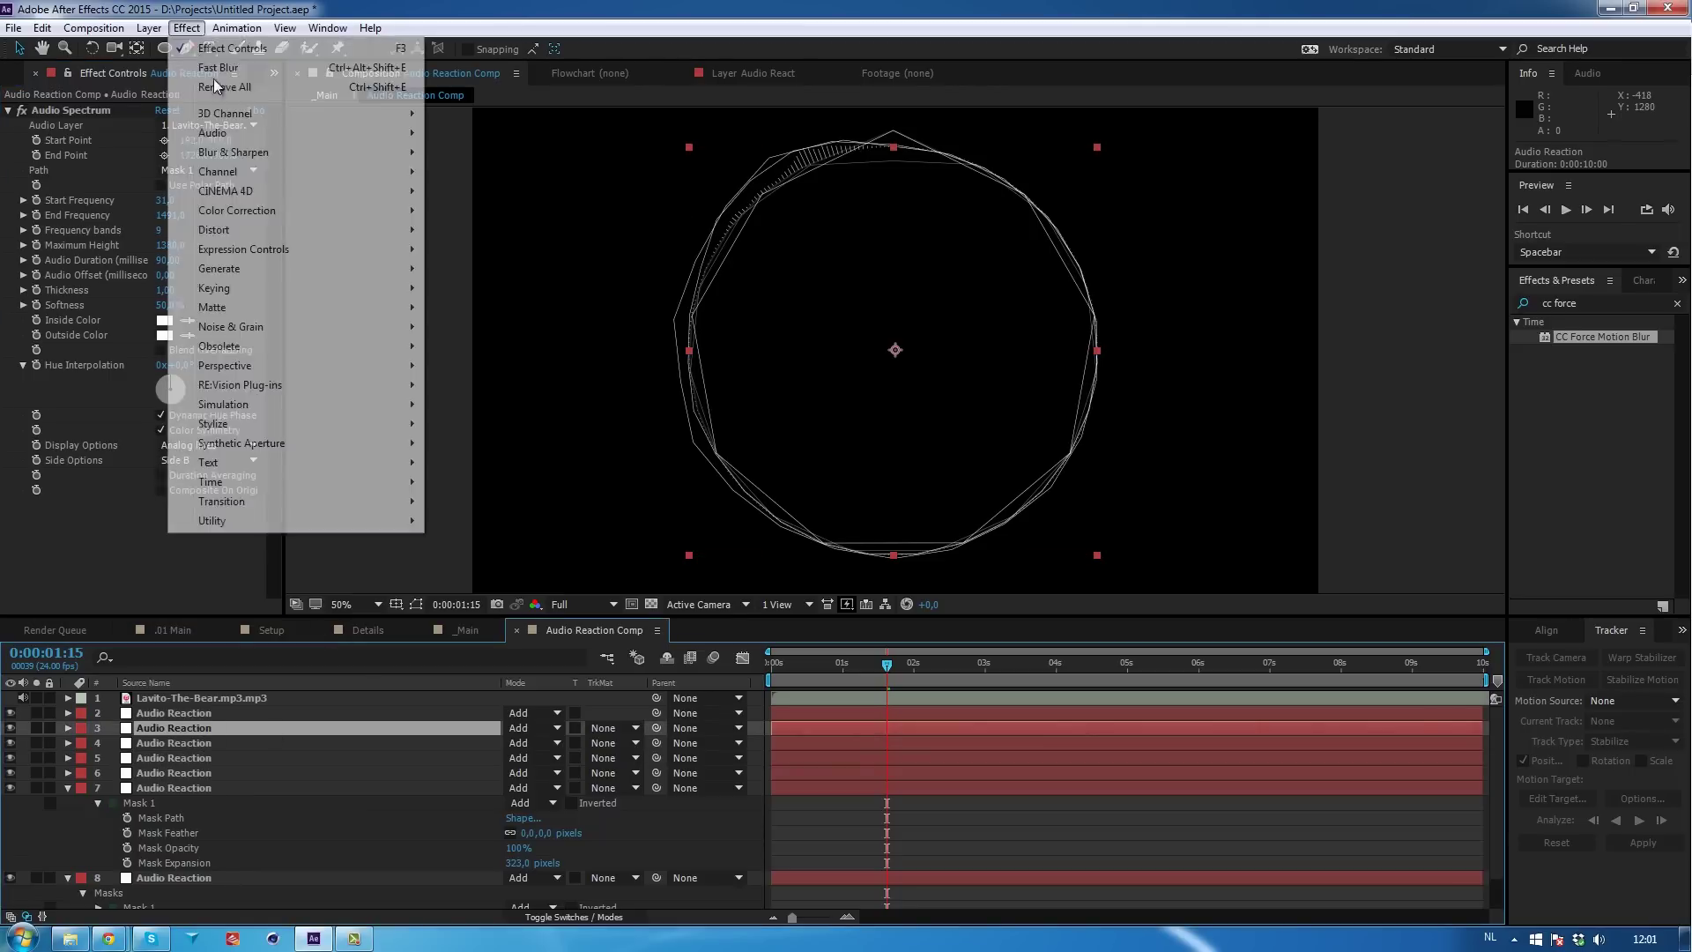
mouse_move(265, 152)
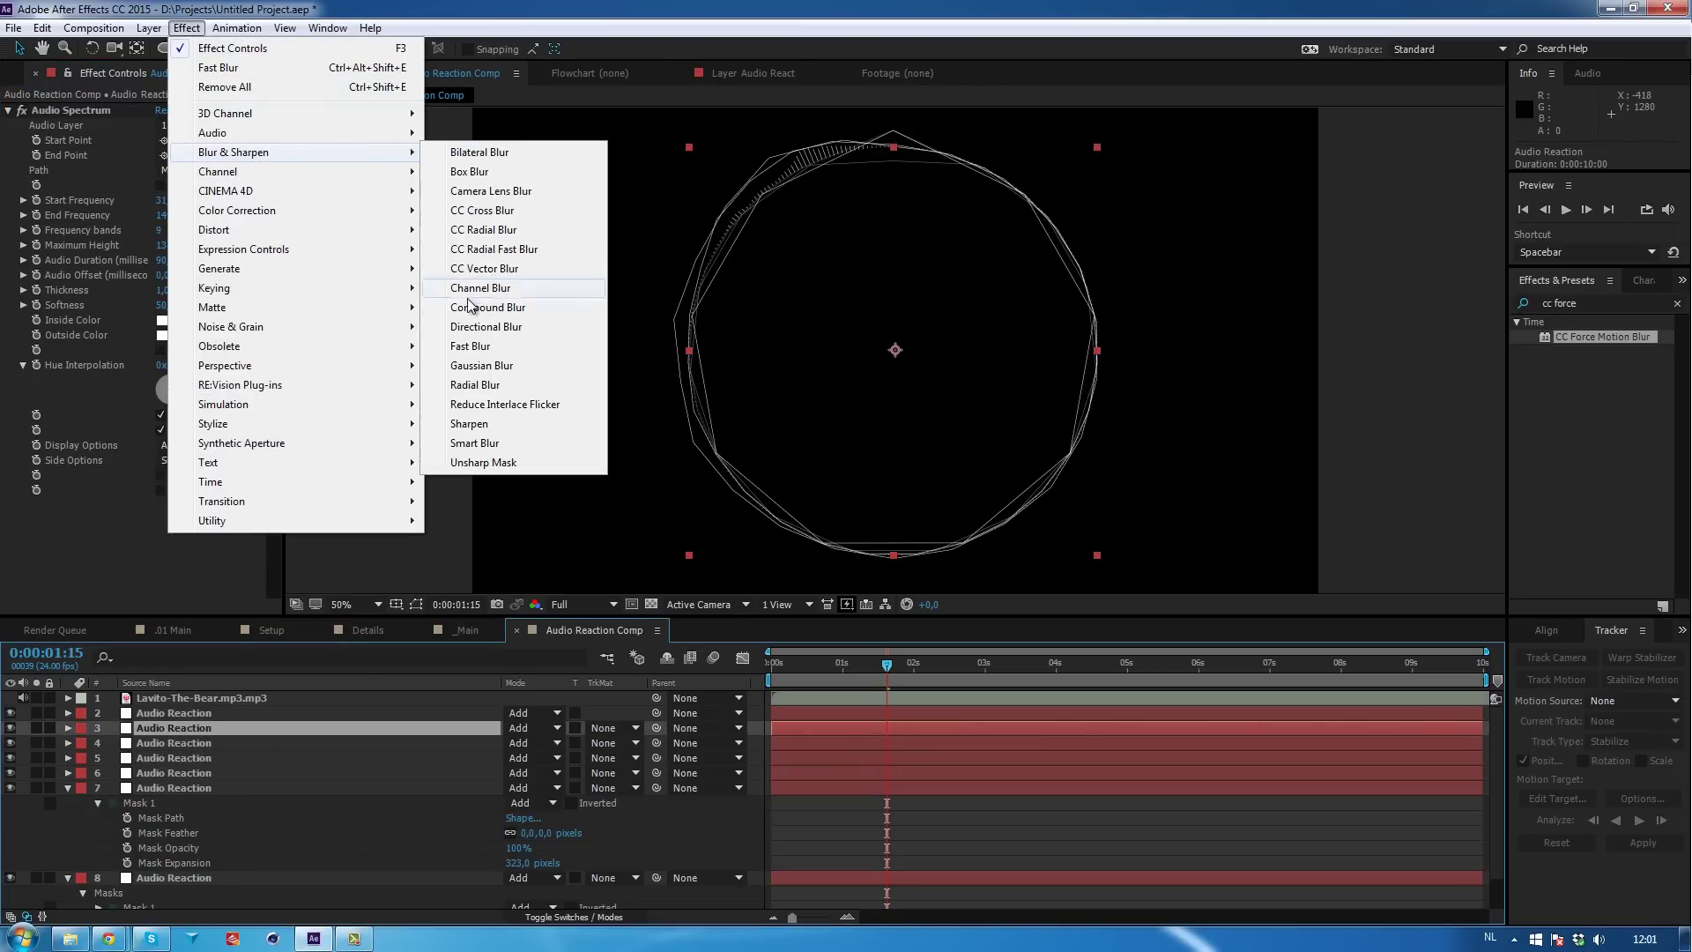
click(470, 346)
click(161, 521)
text(5)
key(Return)
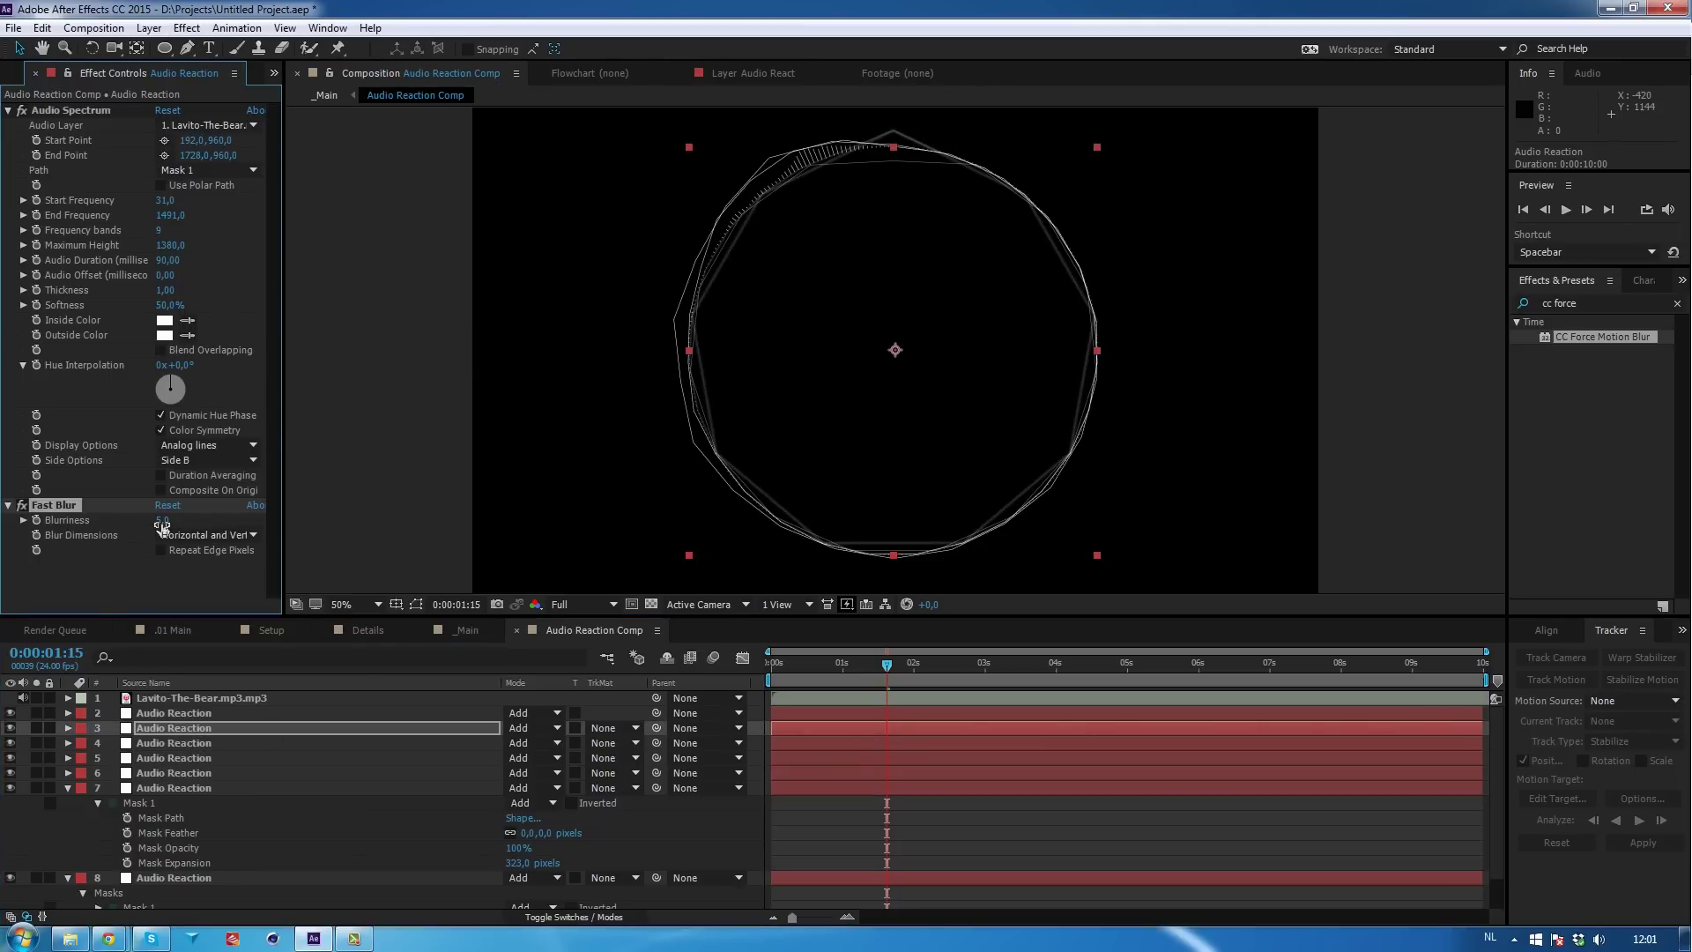
Duplicate the Audio Reaction layer in row 7 and give the upper copy a Fast Blur with blurriness 10.
click(189, 788)
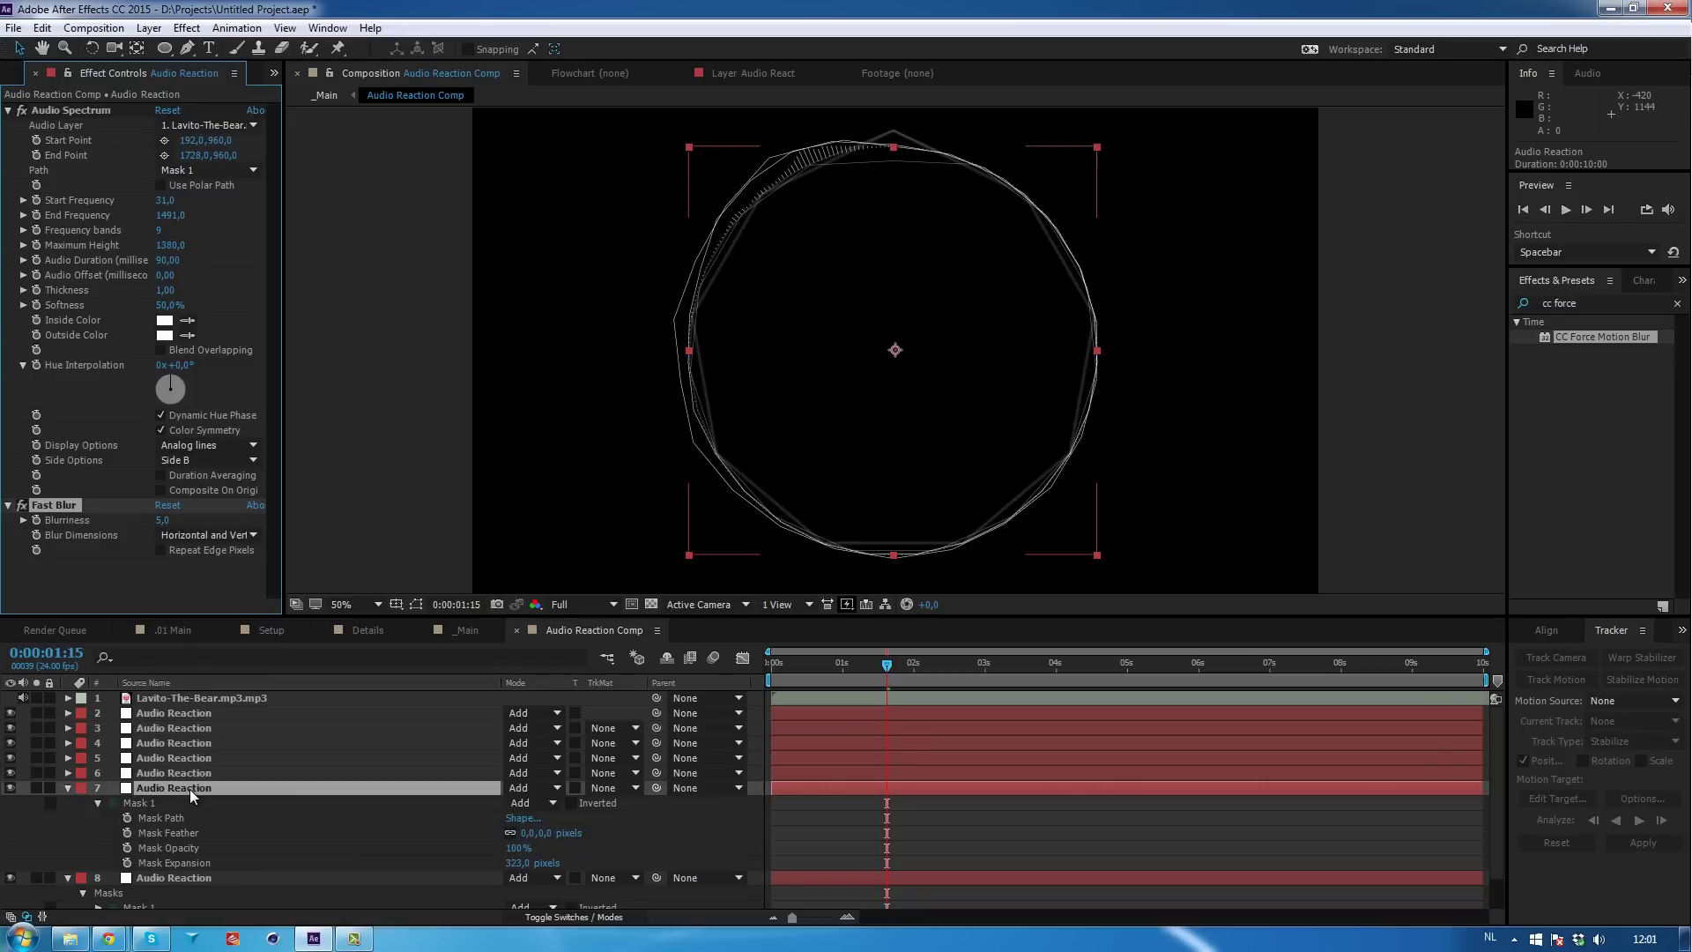
key(ctrl+d)
click(187, 29)
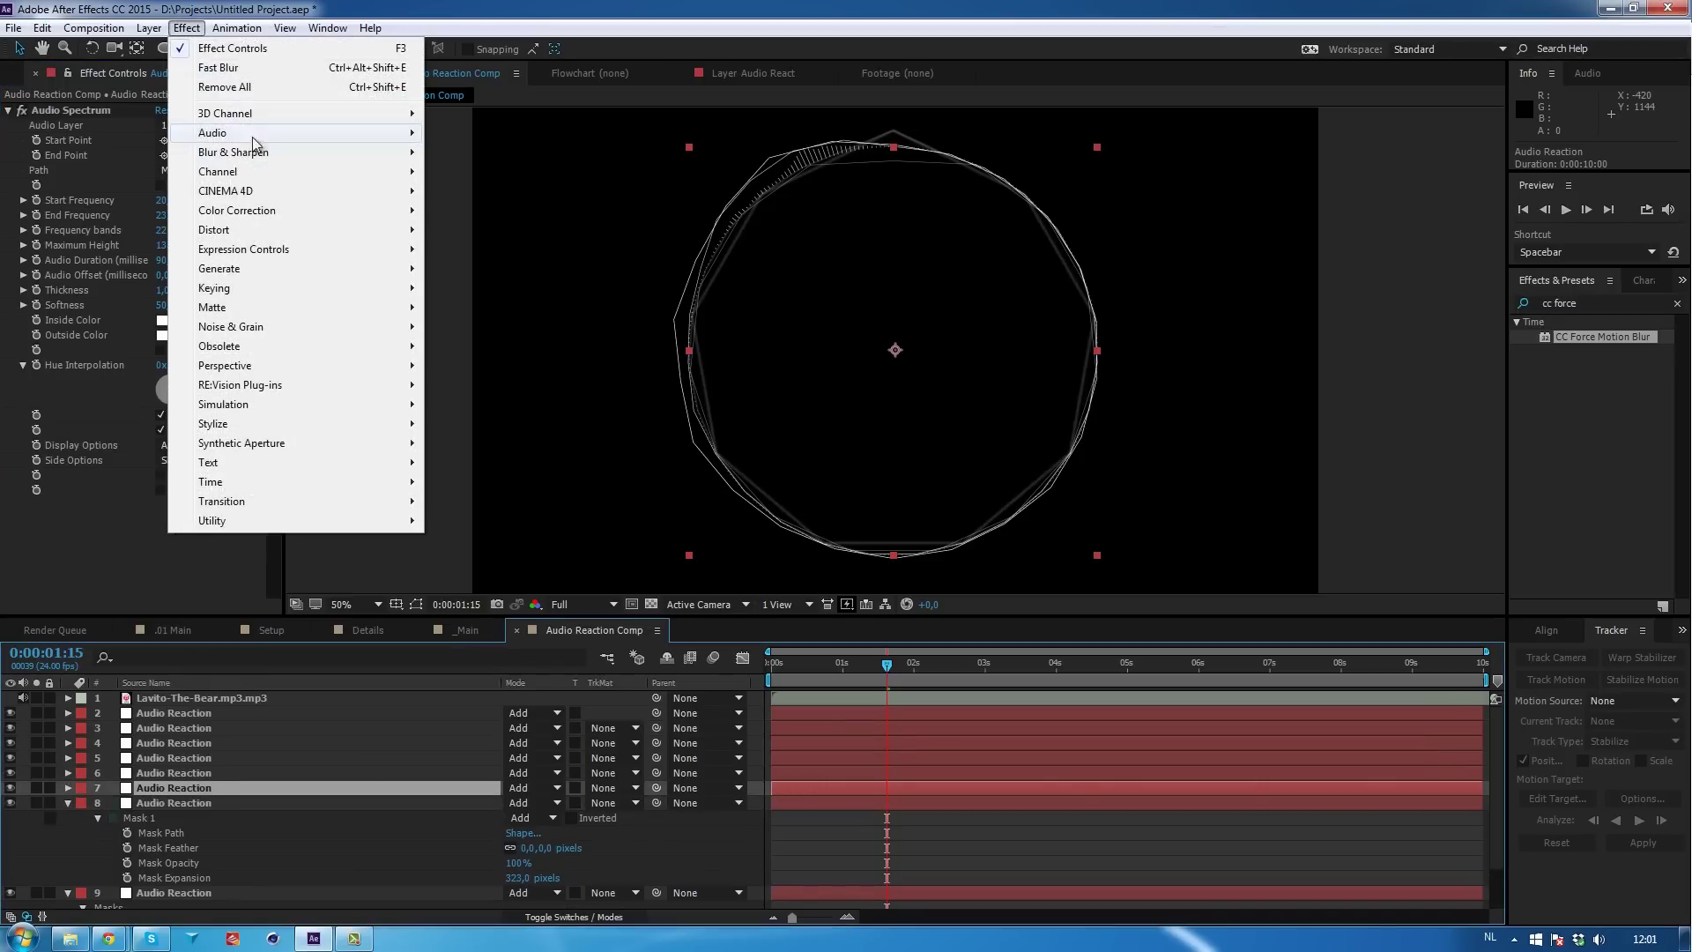
mouse_move(258, 155)
click(470, 346)
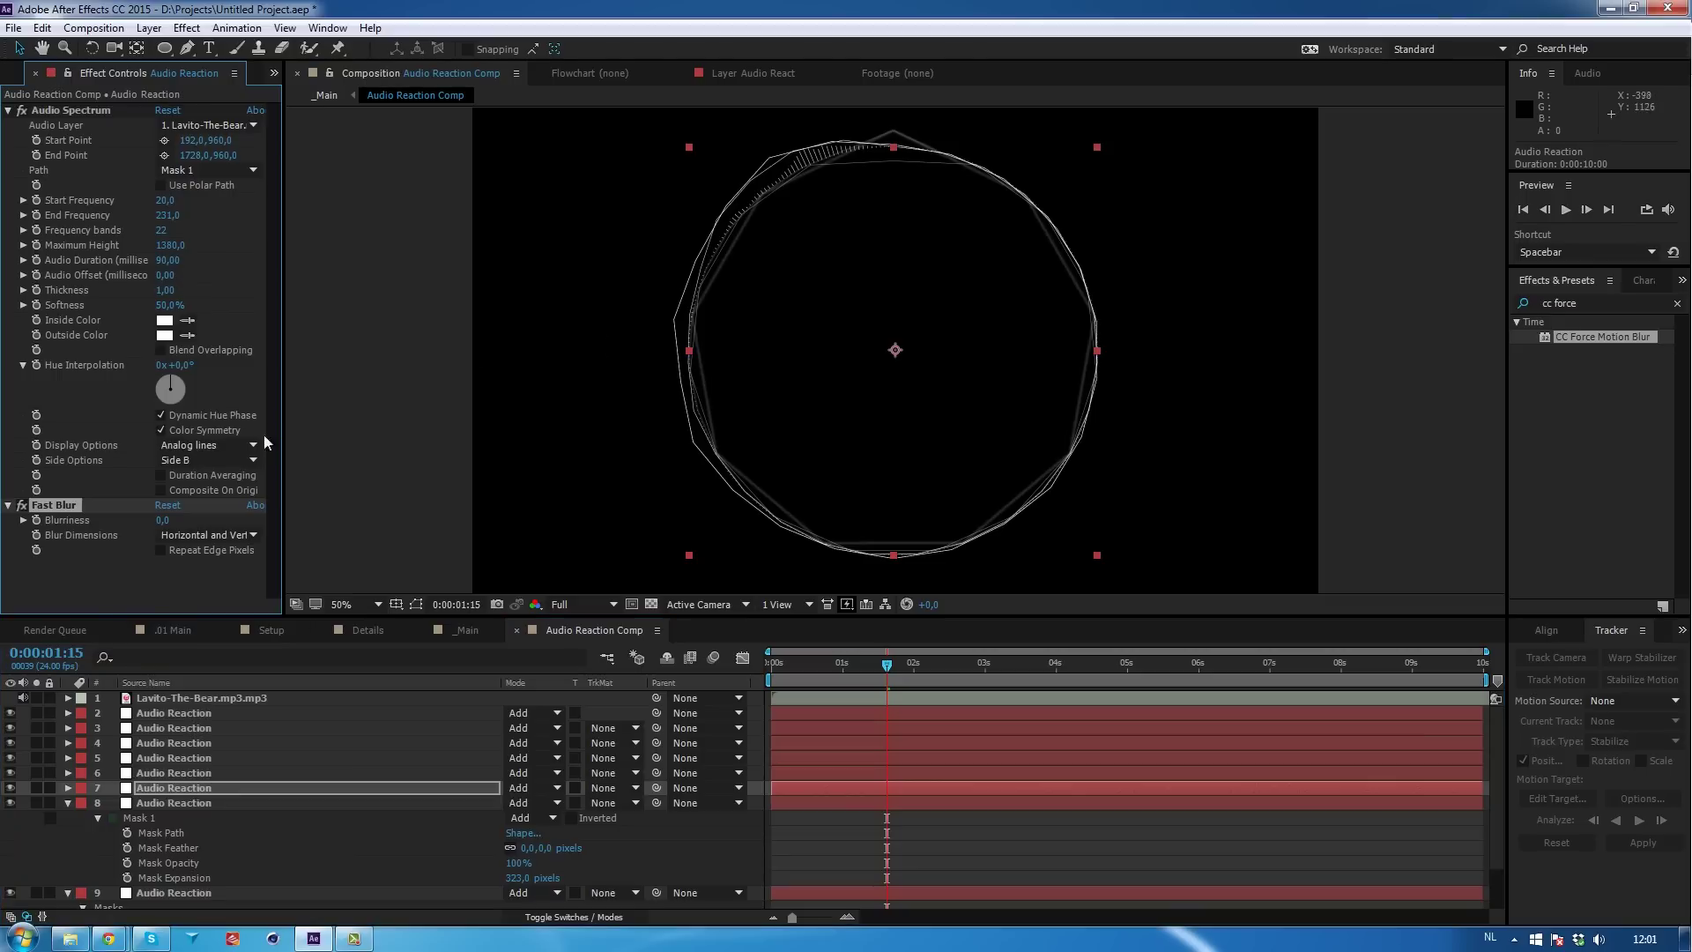
click(161, 520)
text(10)
key(Return)
Examine the blurred rings at 0:00:01:15 and 0:00:00:23, isolating the row 7 and row 6 layers to compare their lines.
click(818, 658)
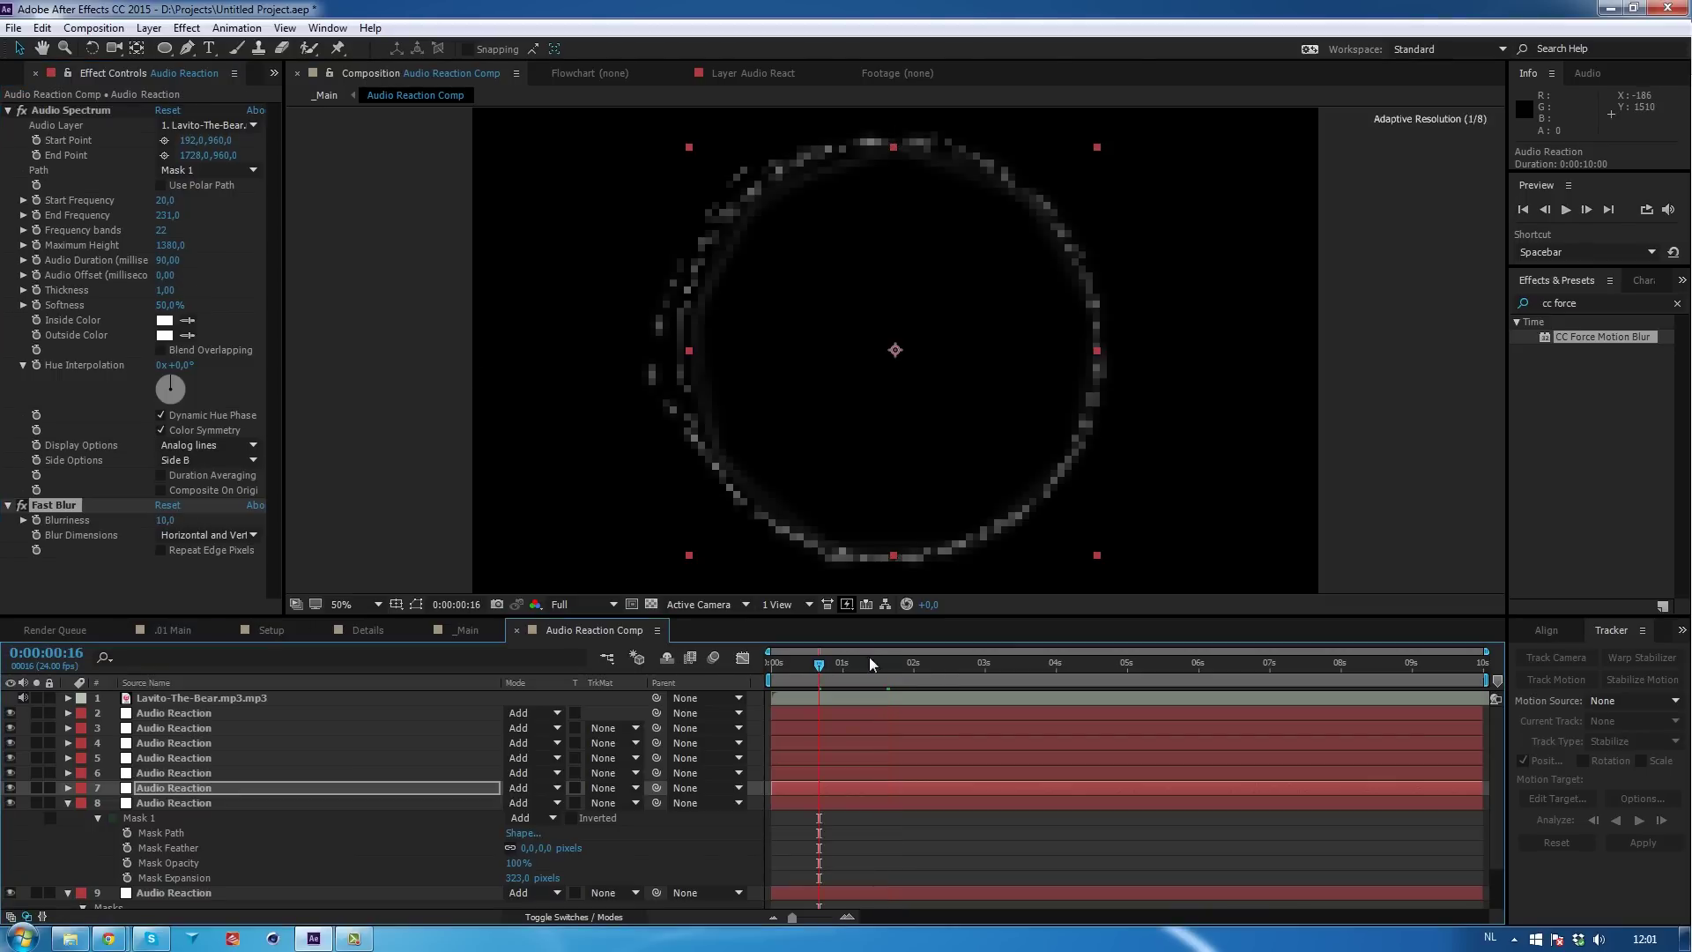
click(446, 629)
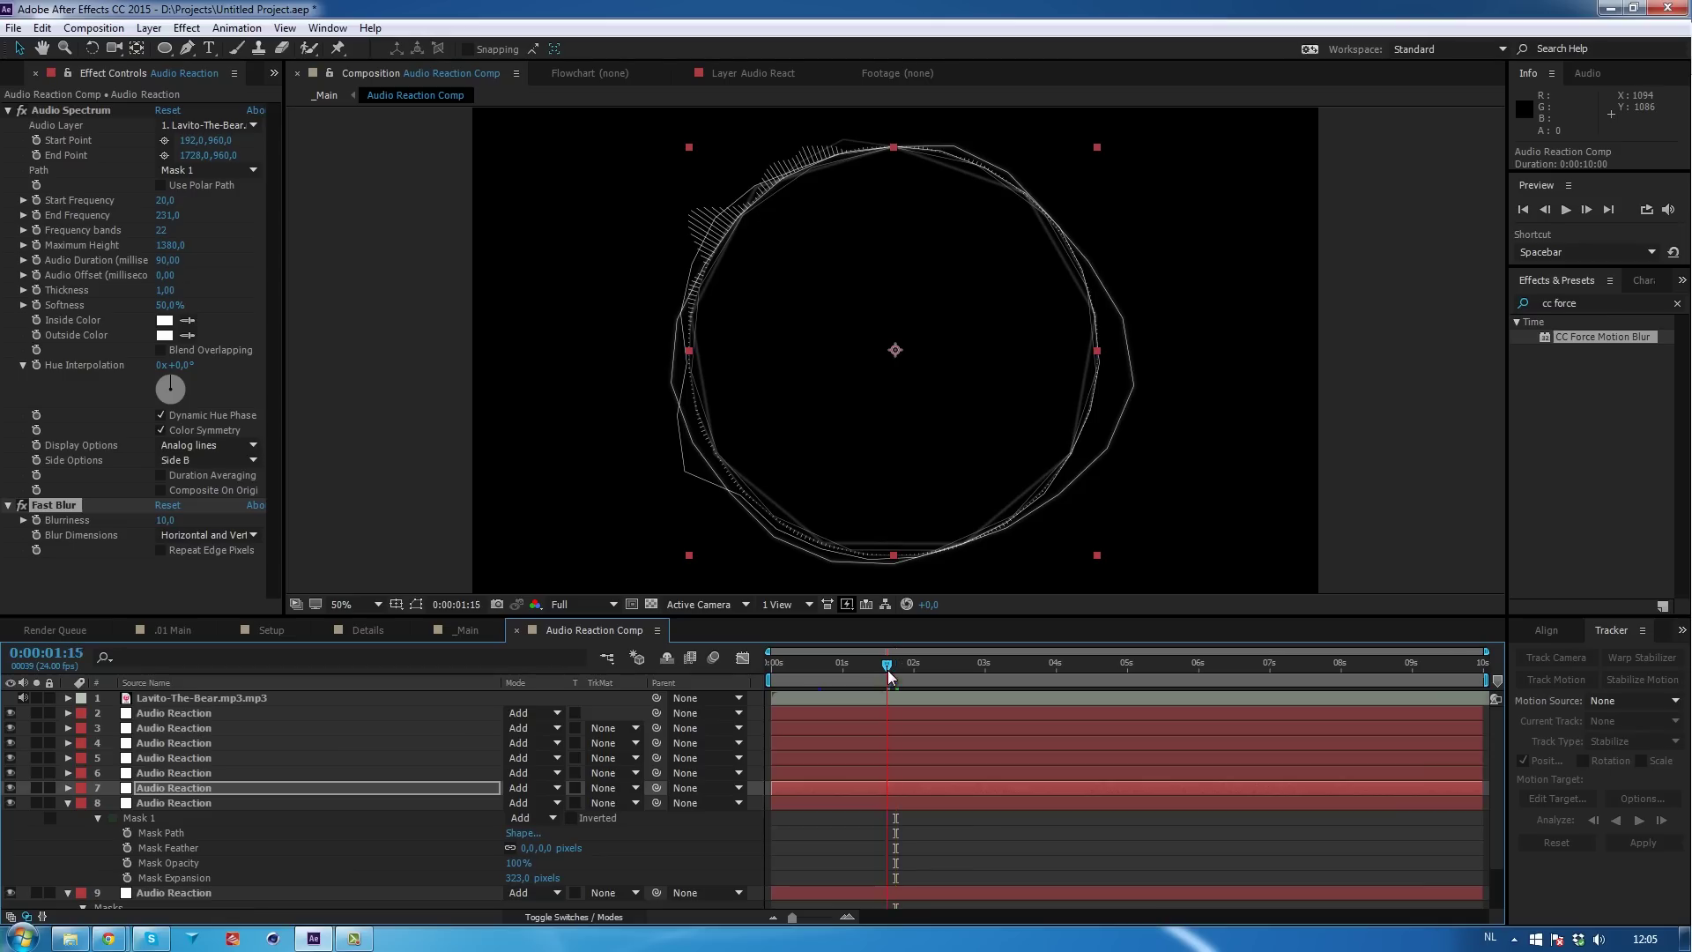
click(886, 669)
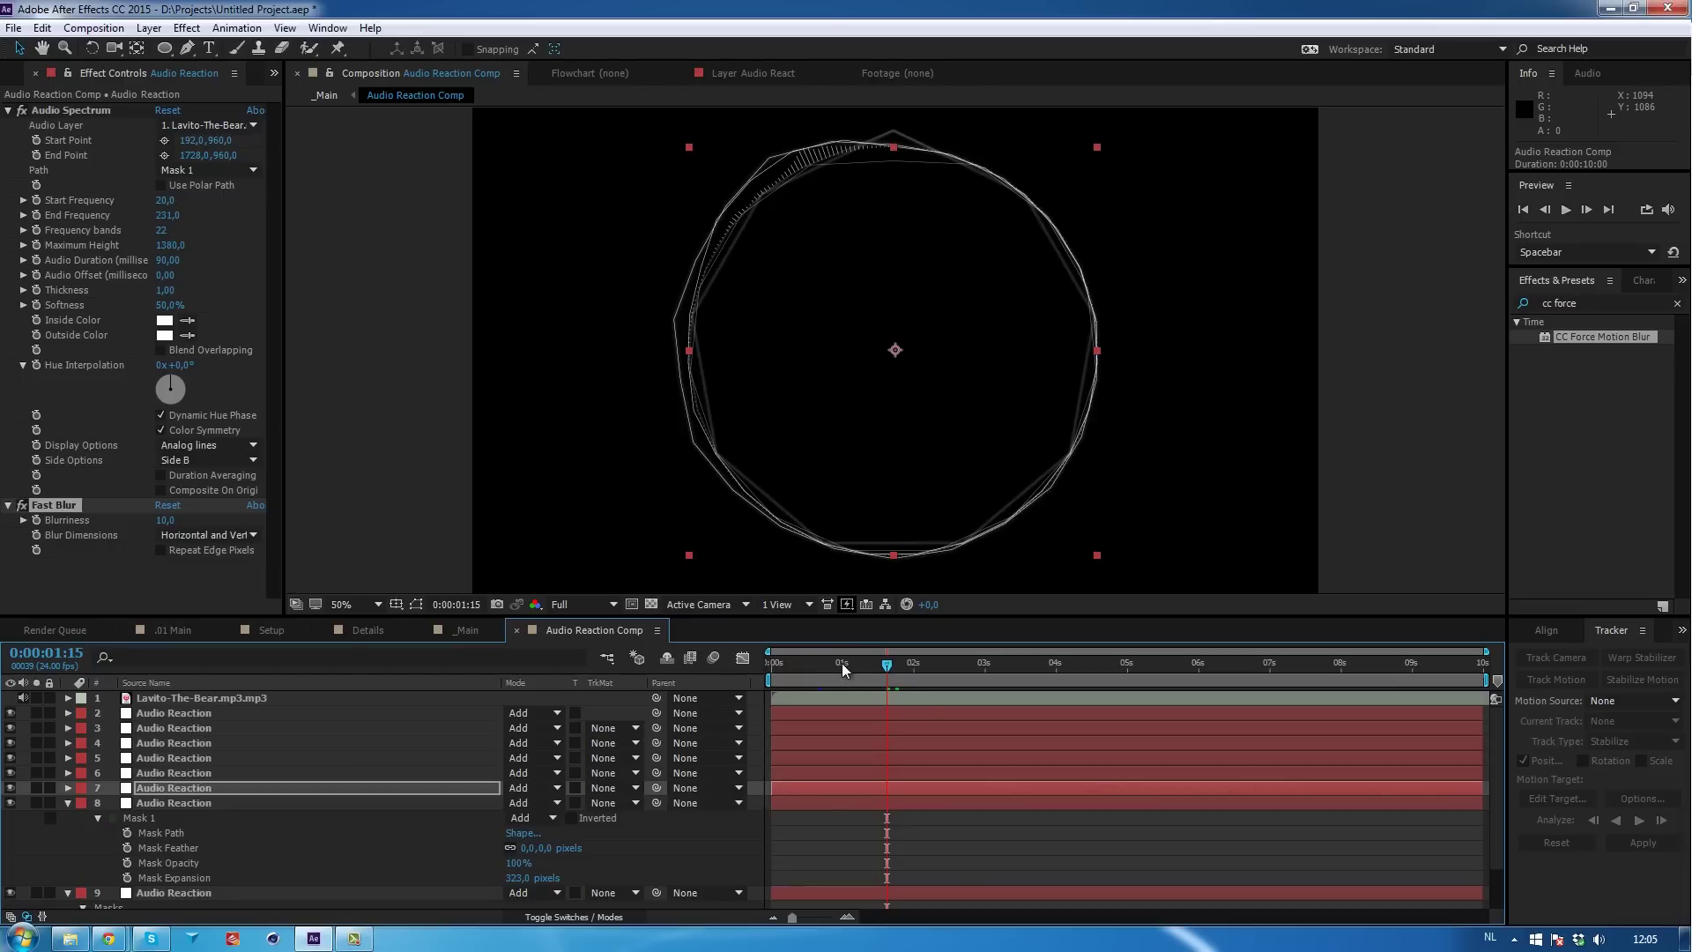
click(840, 669)
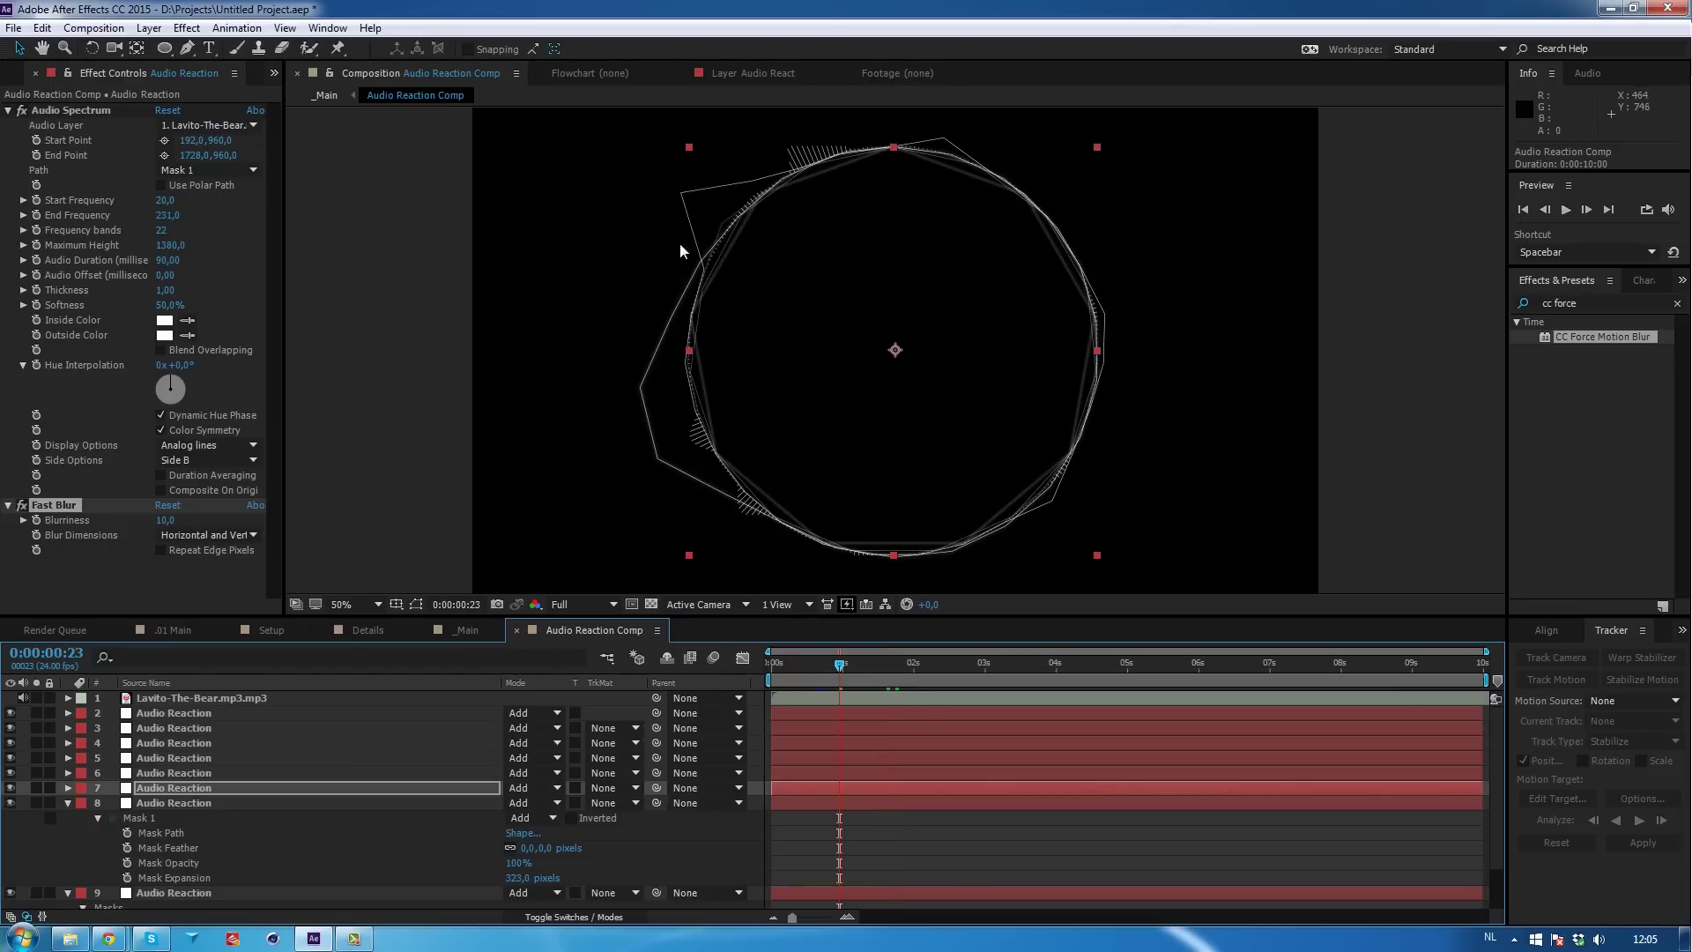
click(36, 788)
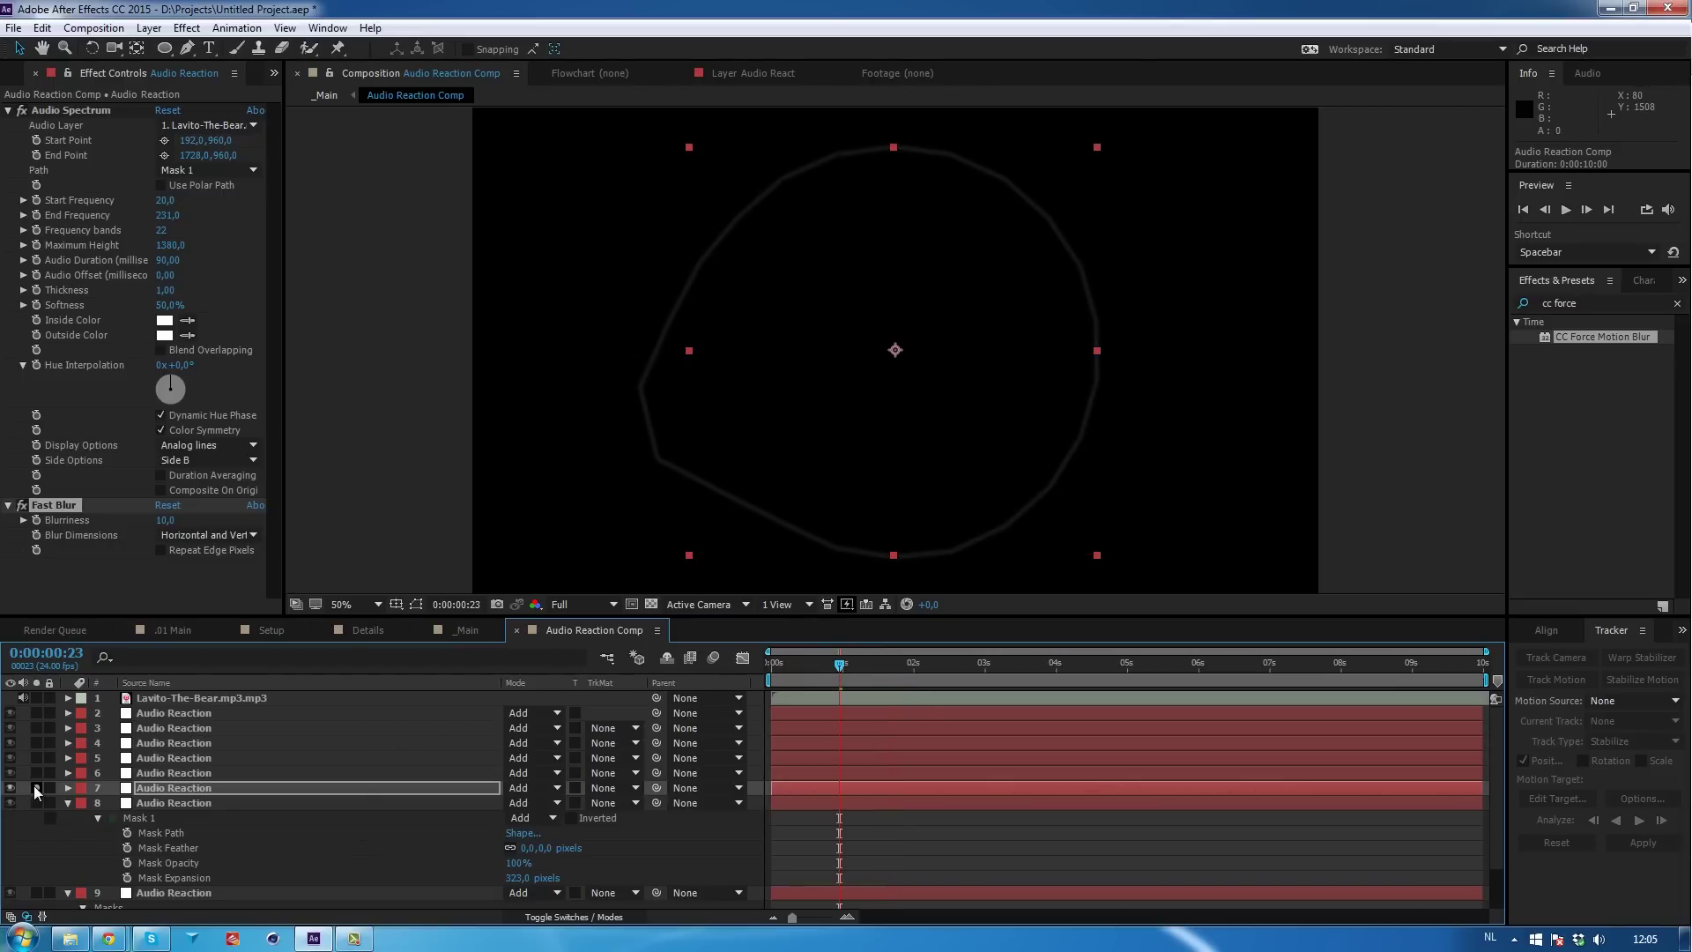
click(36, 788)
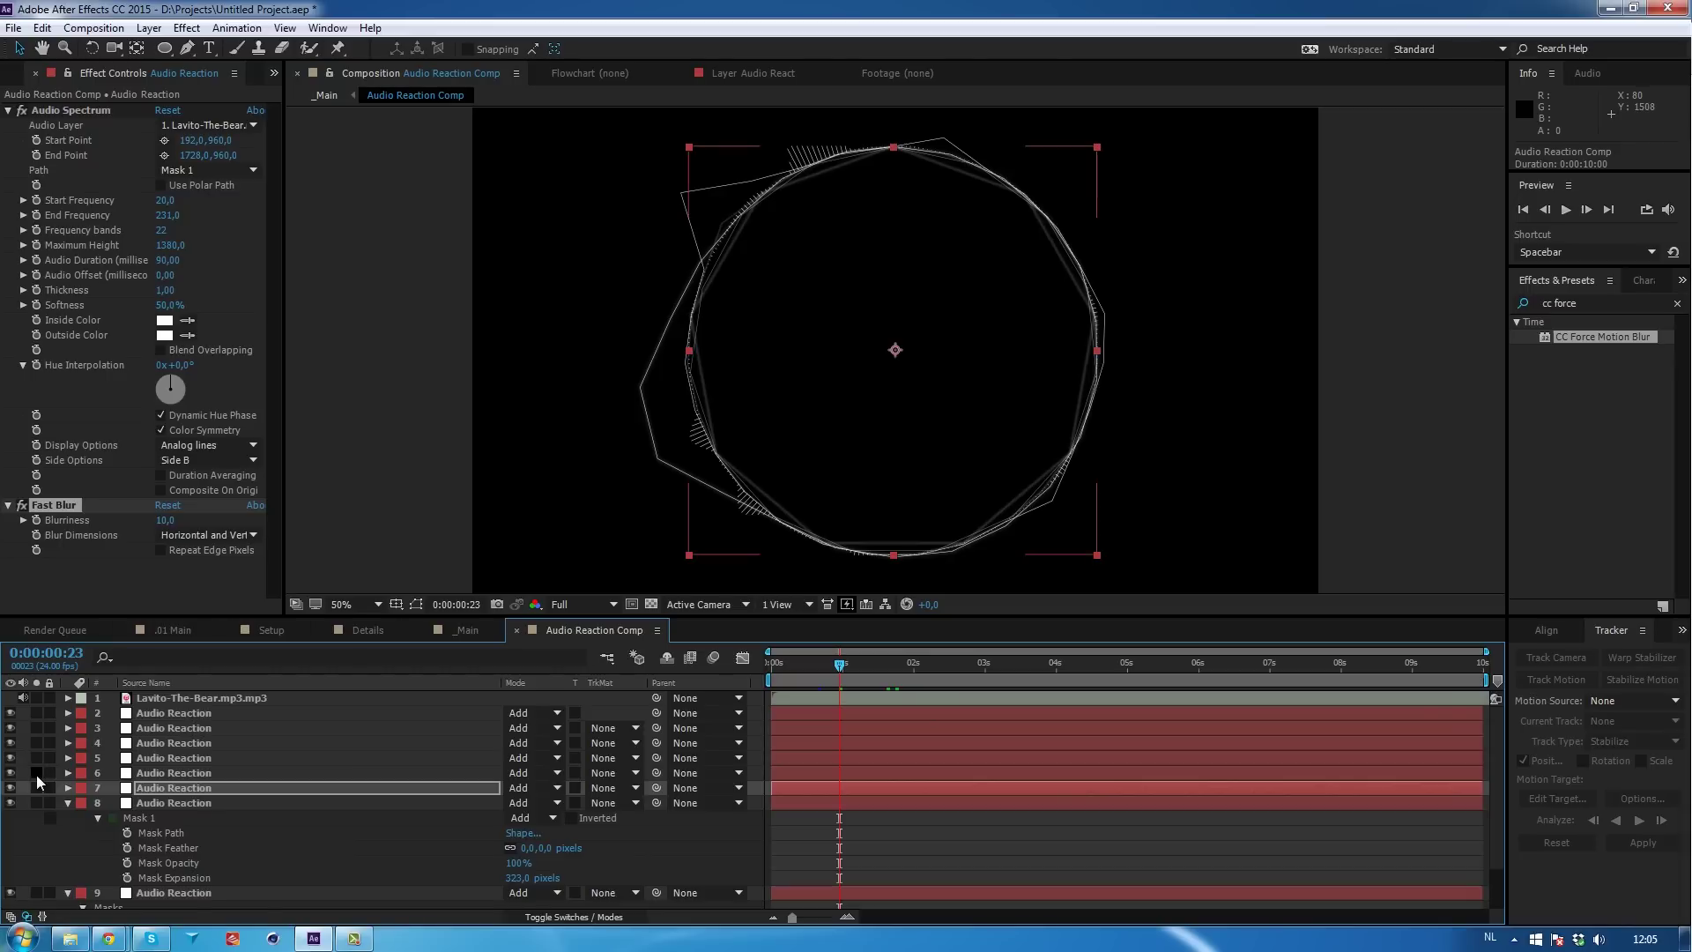
click(35, 774)
click(35, 775)
click(39, 786)
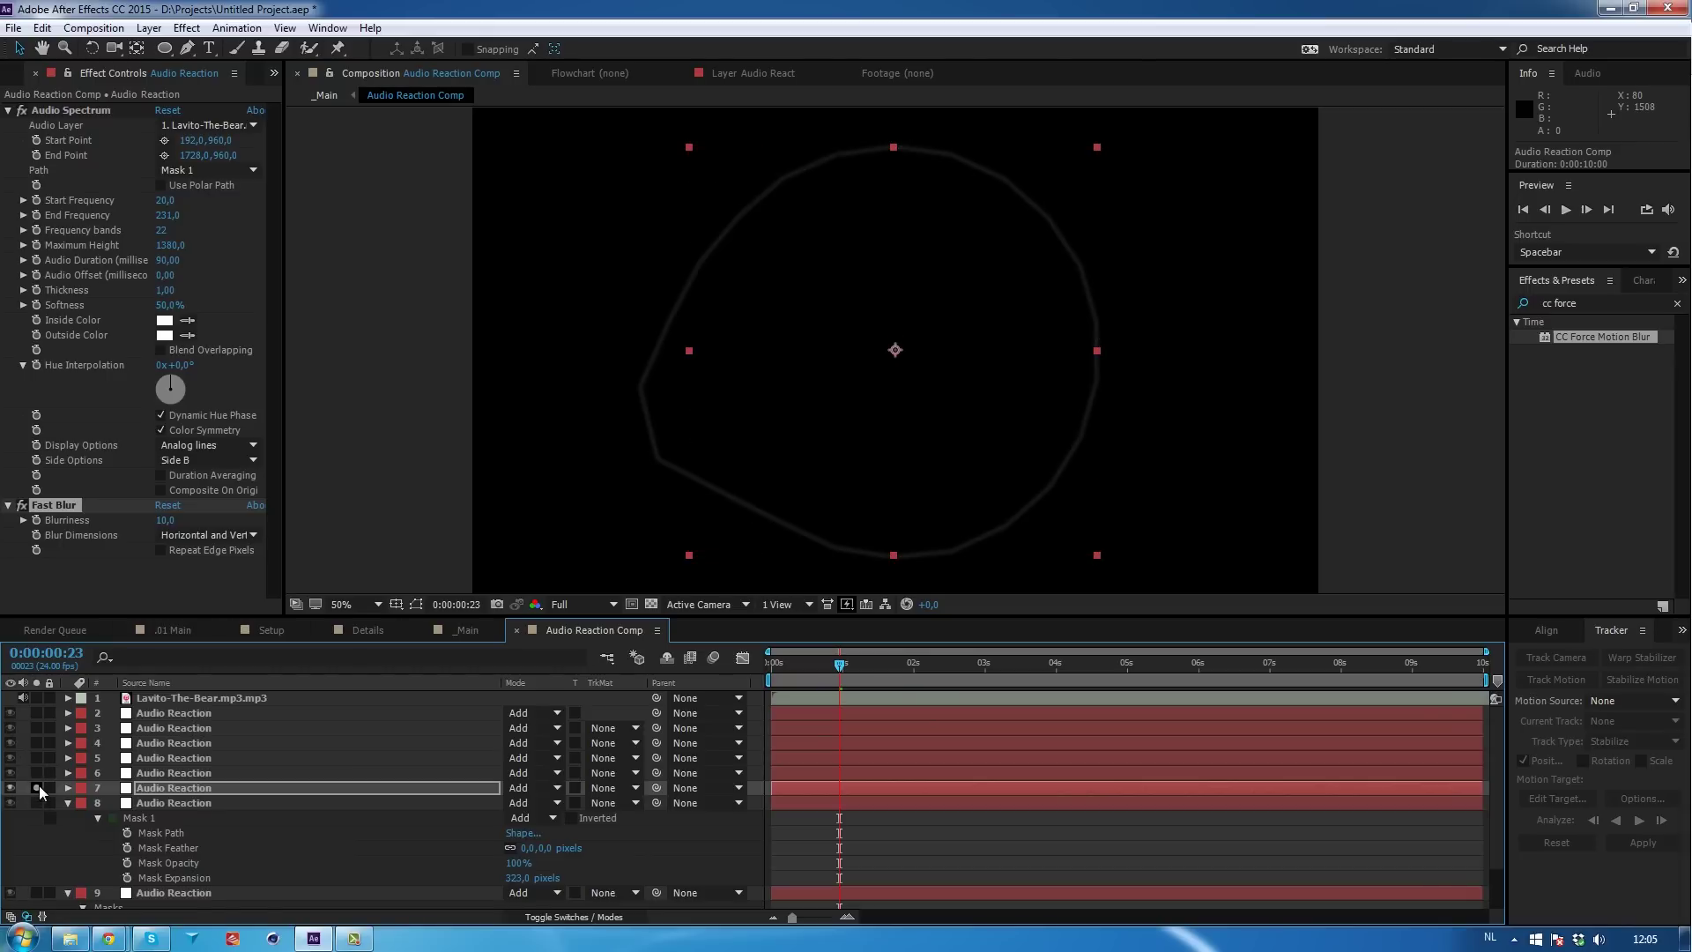
click(38, 787)
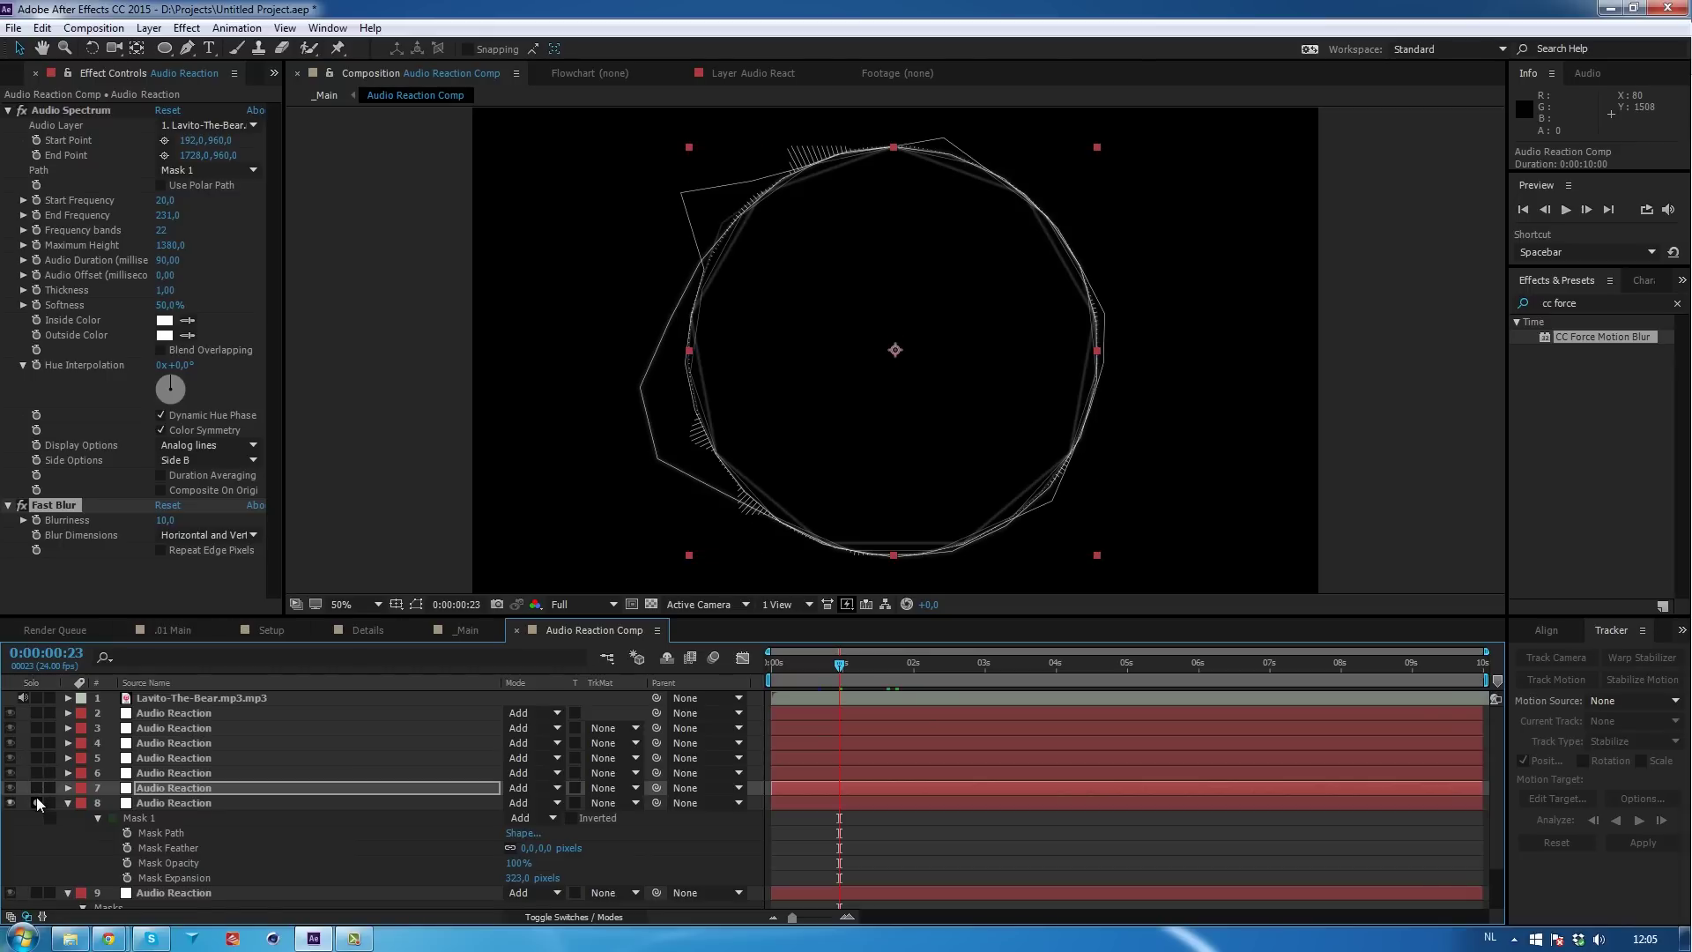
Solo the unblurred layer in row 8, set its spectrum thickness to 0.3, and show all layers again.
click(35, 798)
click(156, 801)
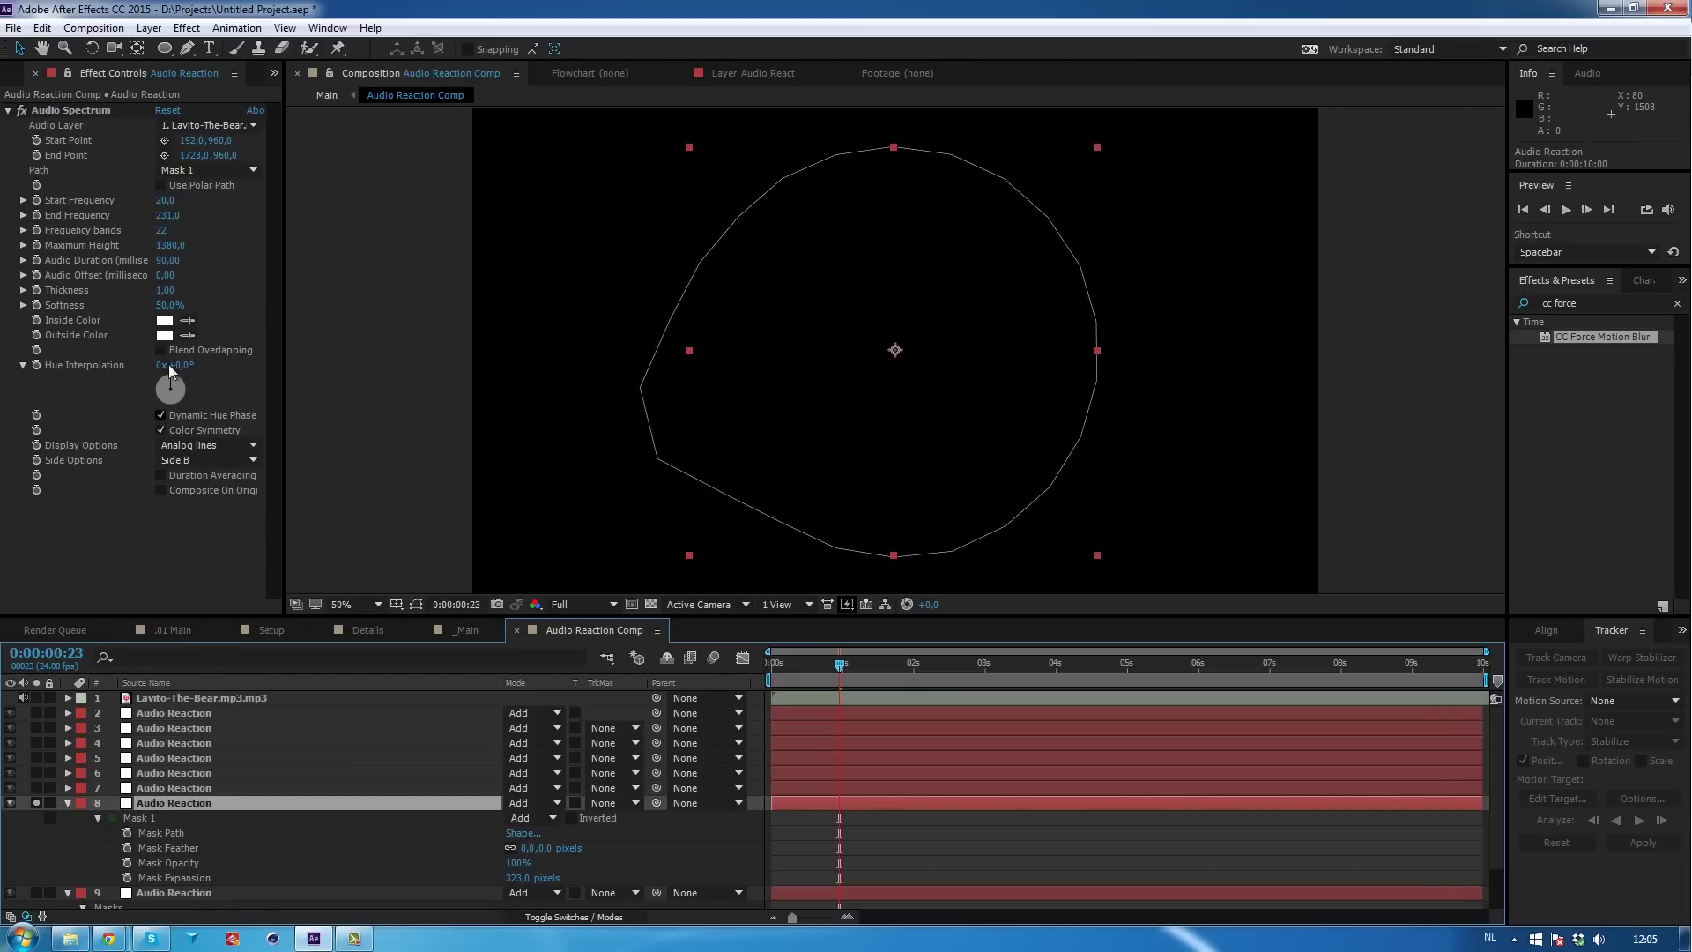
click(165, 290)
text(0,3)
key(Return)
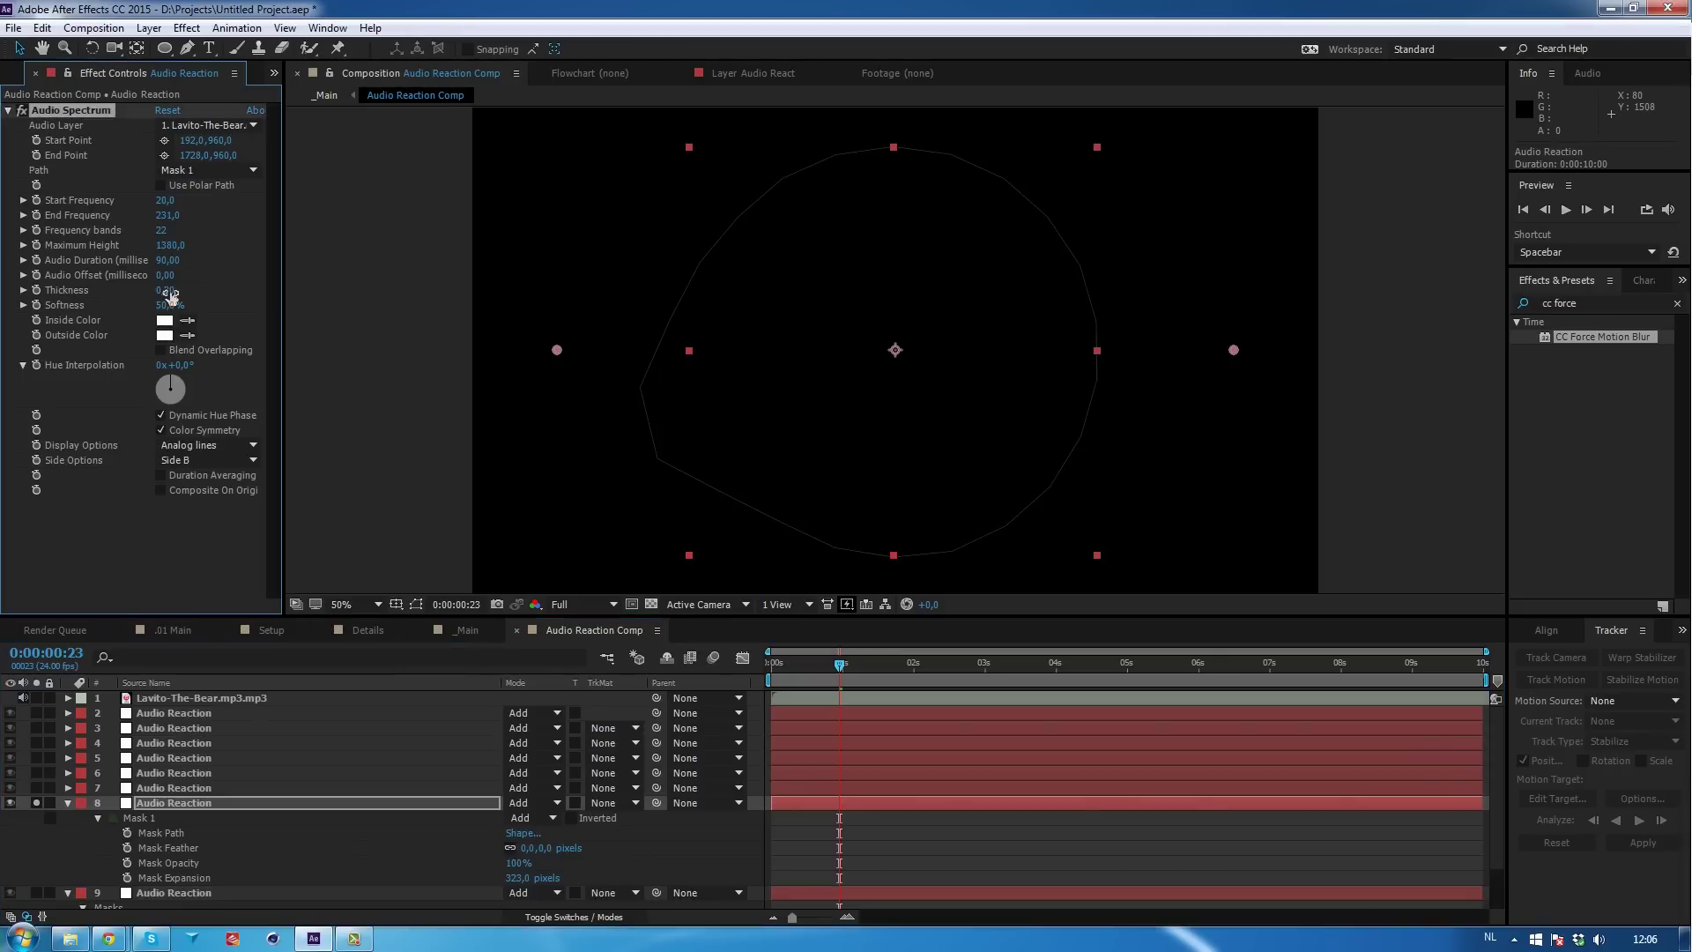
click(35, 799)
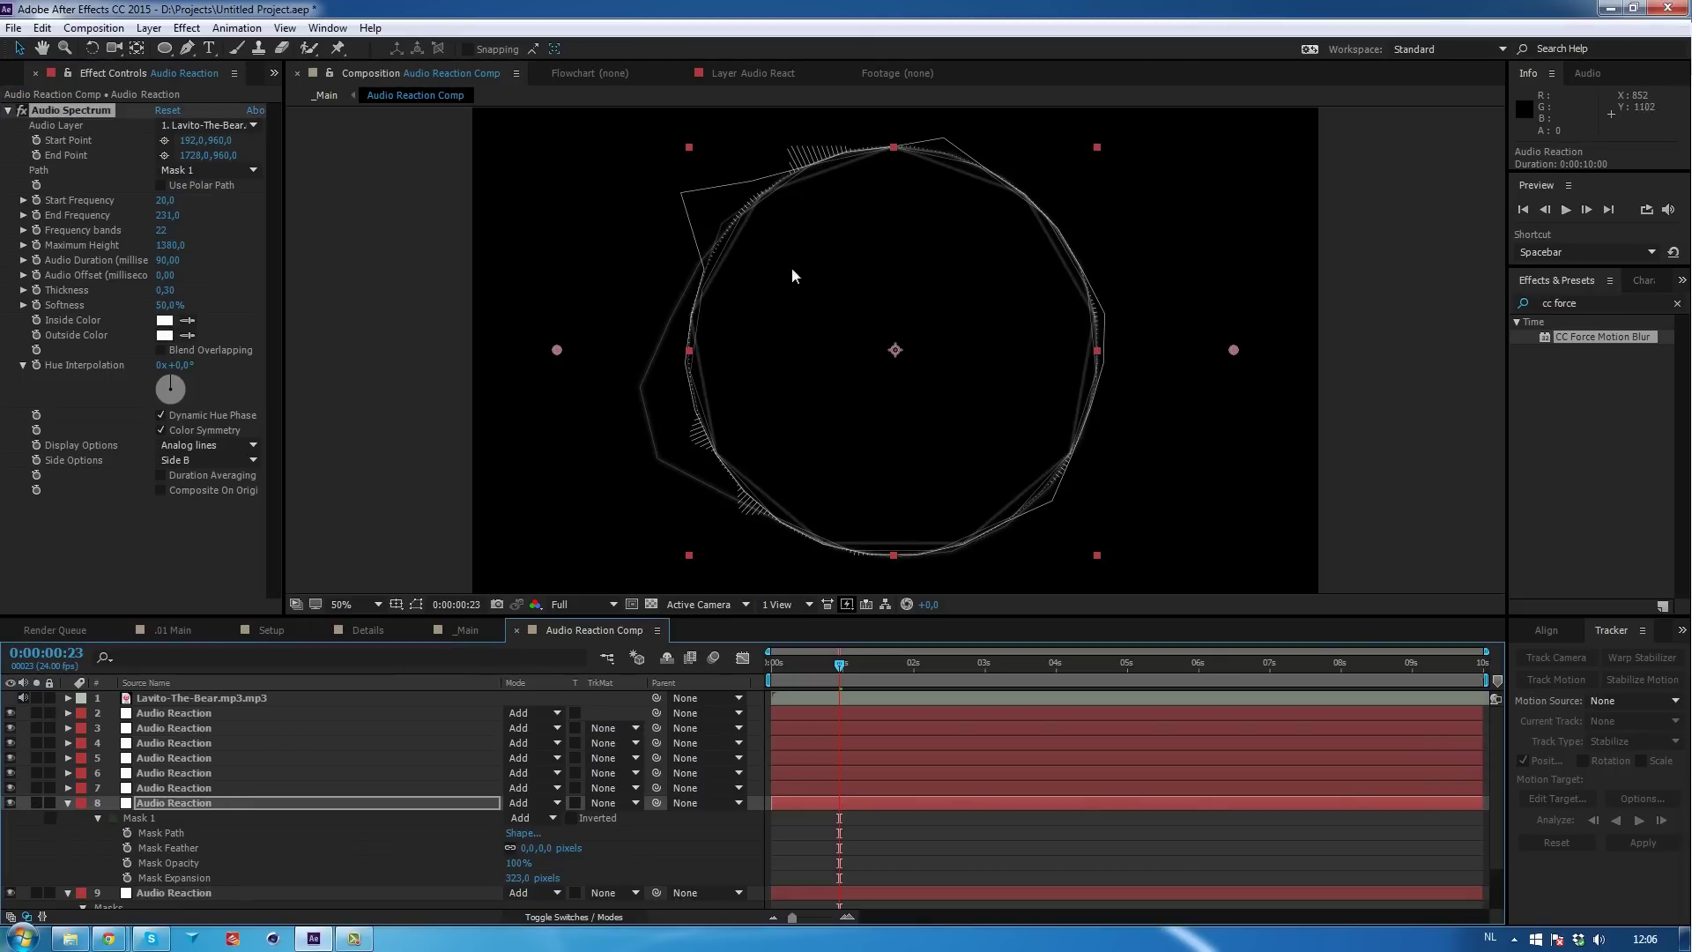
Duplicate the row 2 Audio Reaction layer and set the copy's spectrum to Analog dots on Side A & B.
click(182, 711)
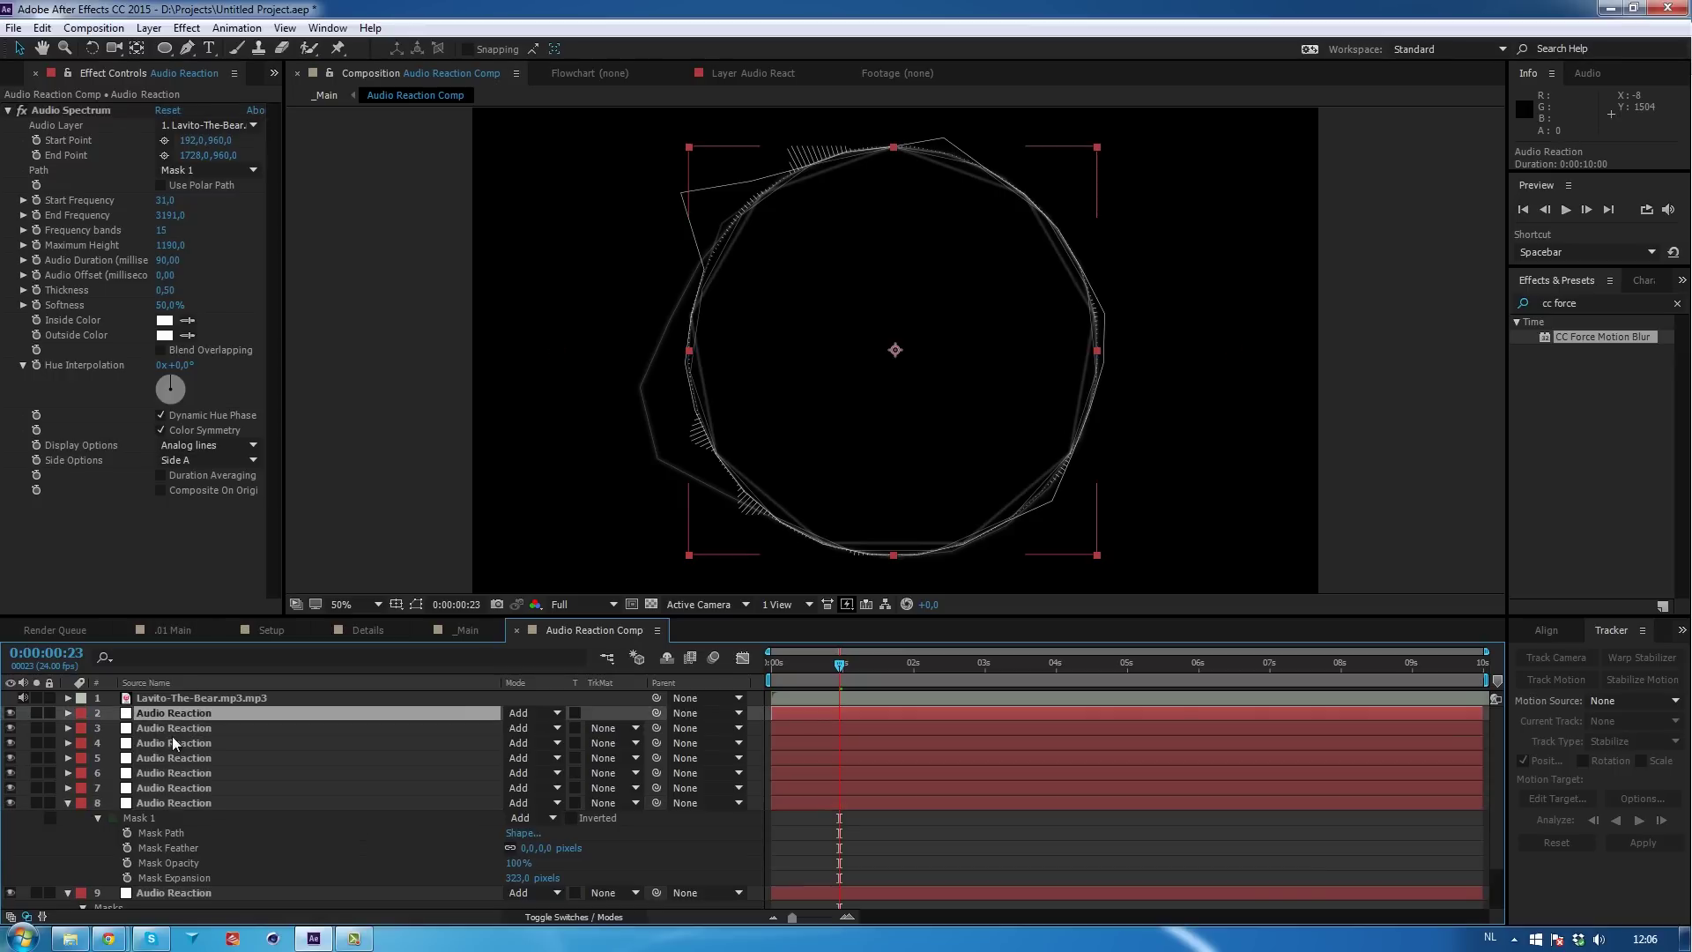
click(209, 448)
click(218, 499)
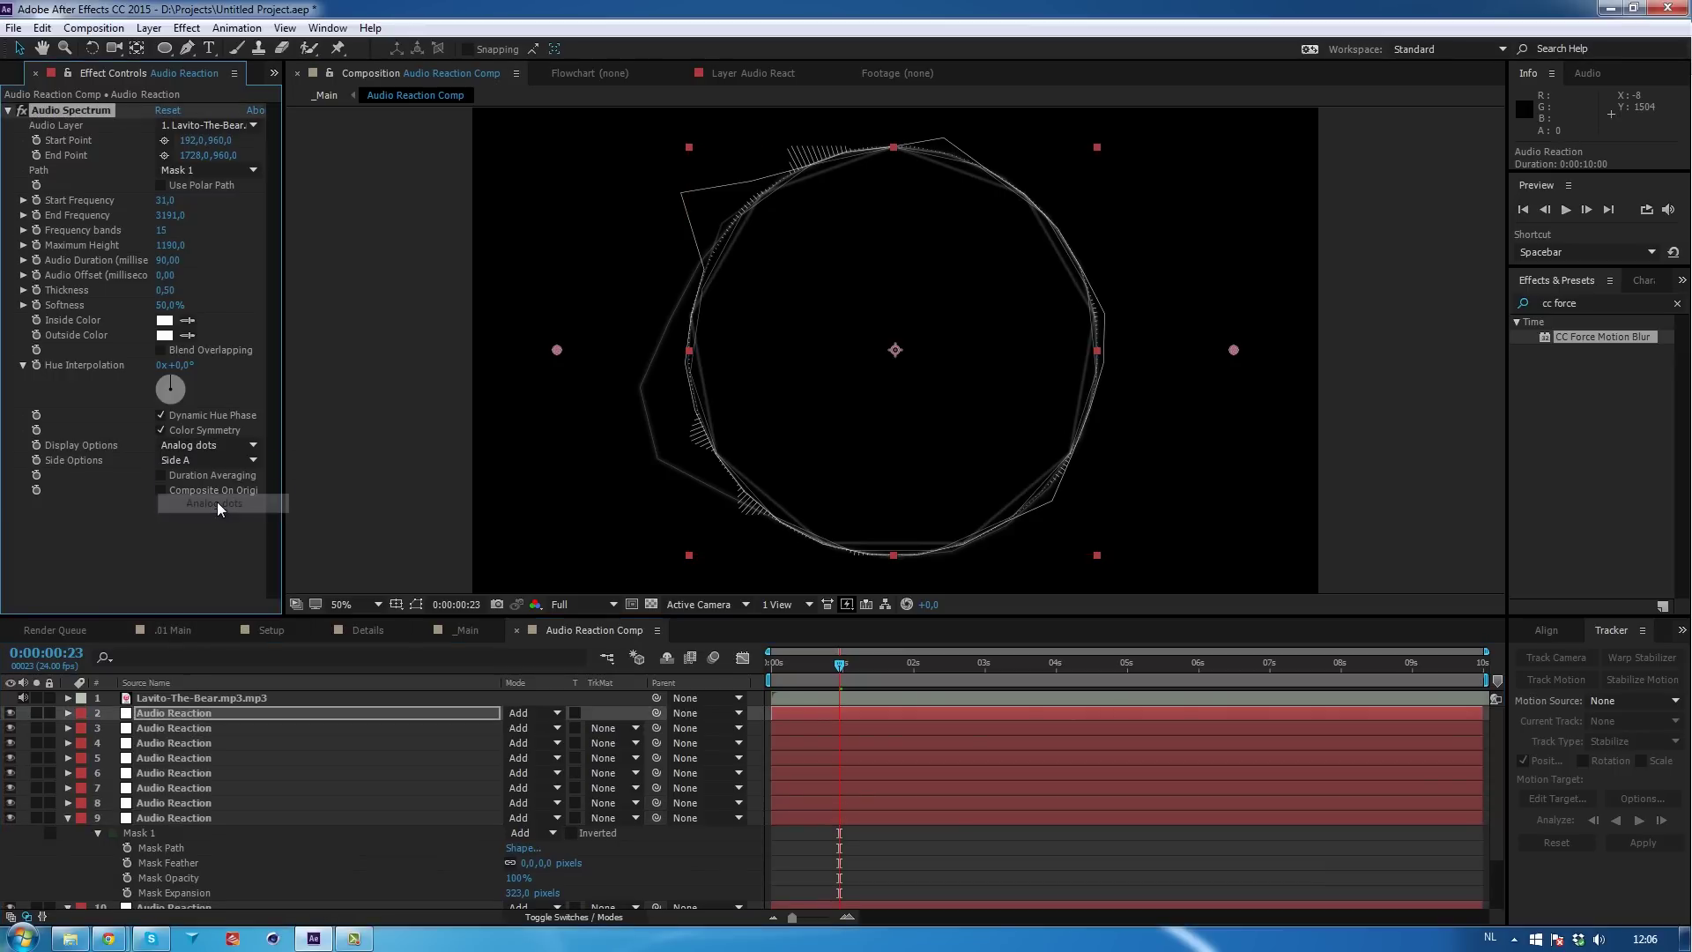
click(187, 458)
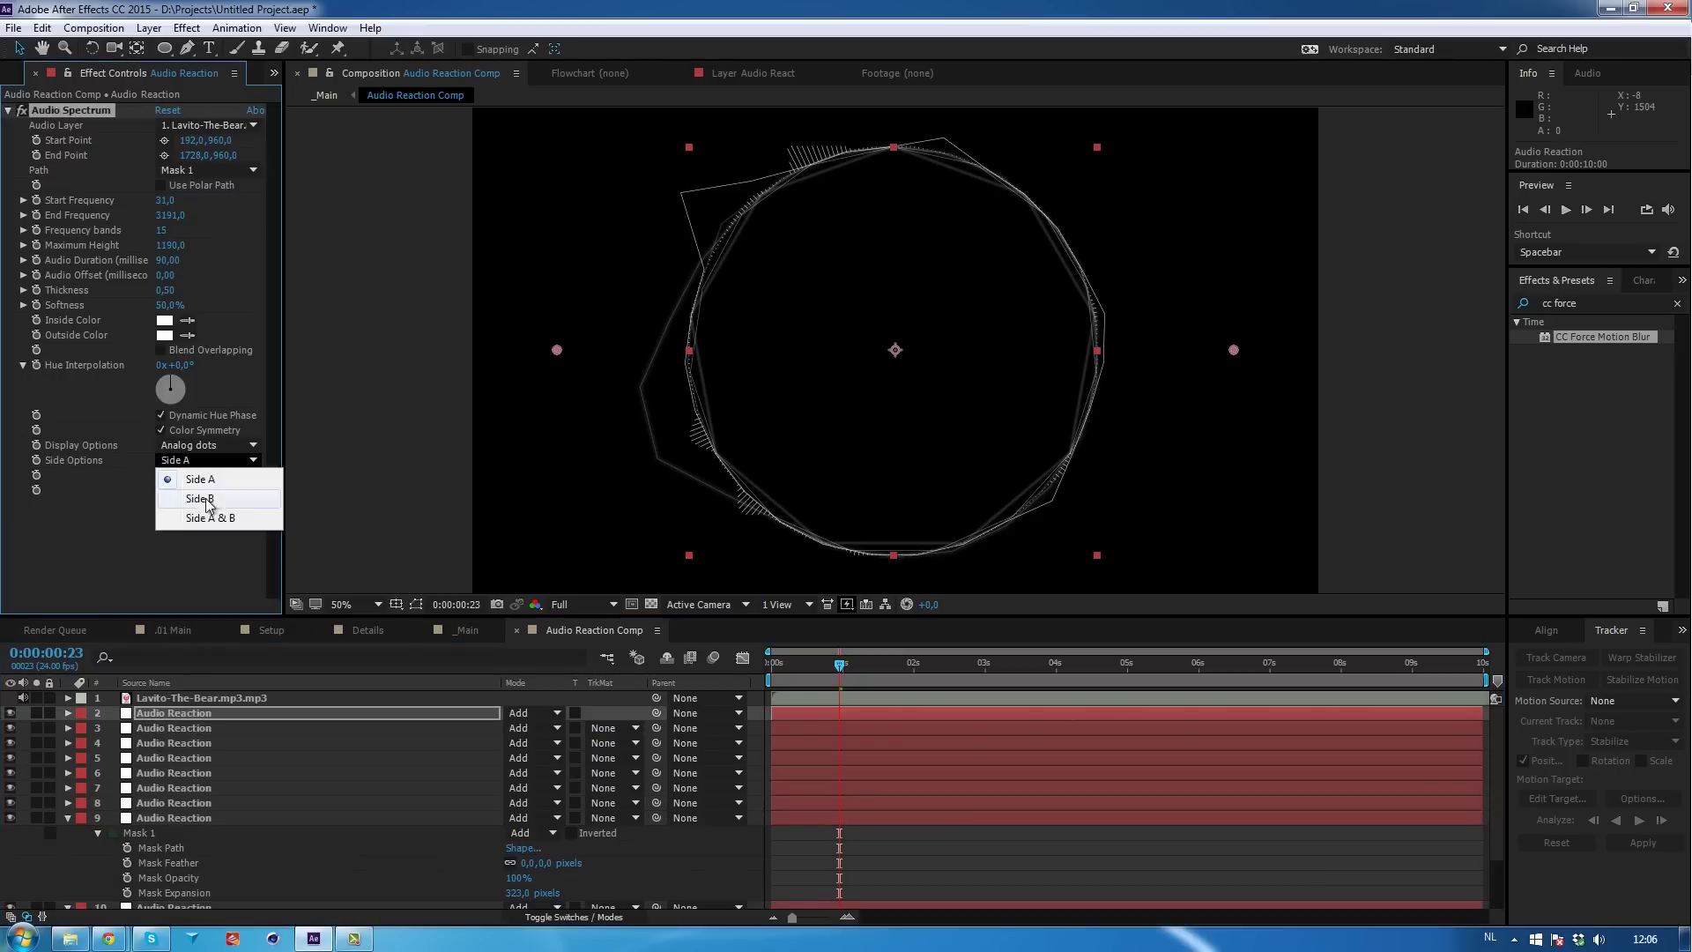
click(209, 520)
Set the dotted row 2 spectrum's maximum height to 1640 and its thickness to 3.
drag(167, 245, 210, 243)
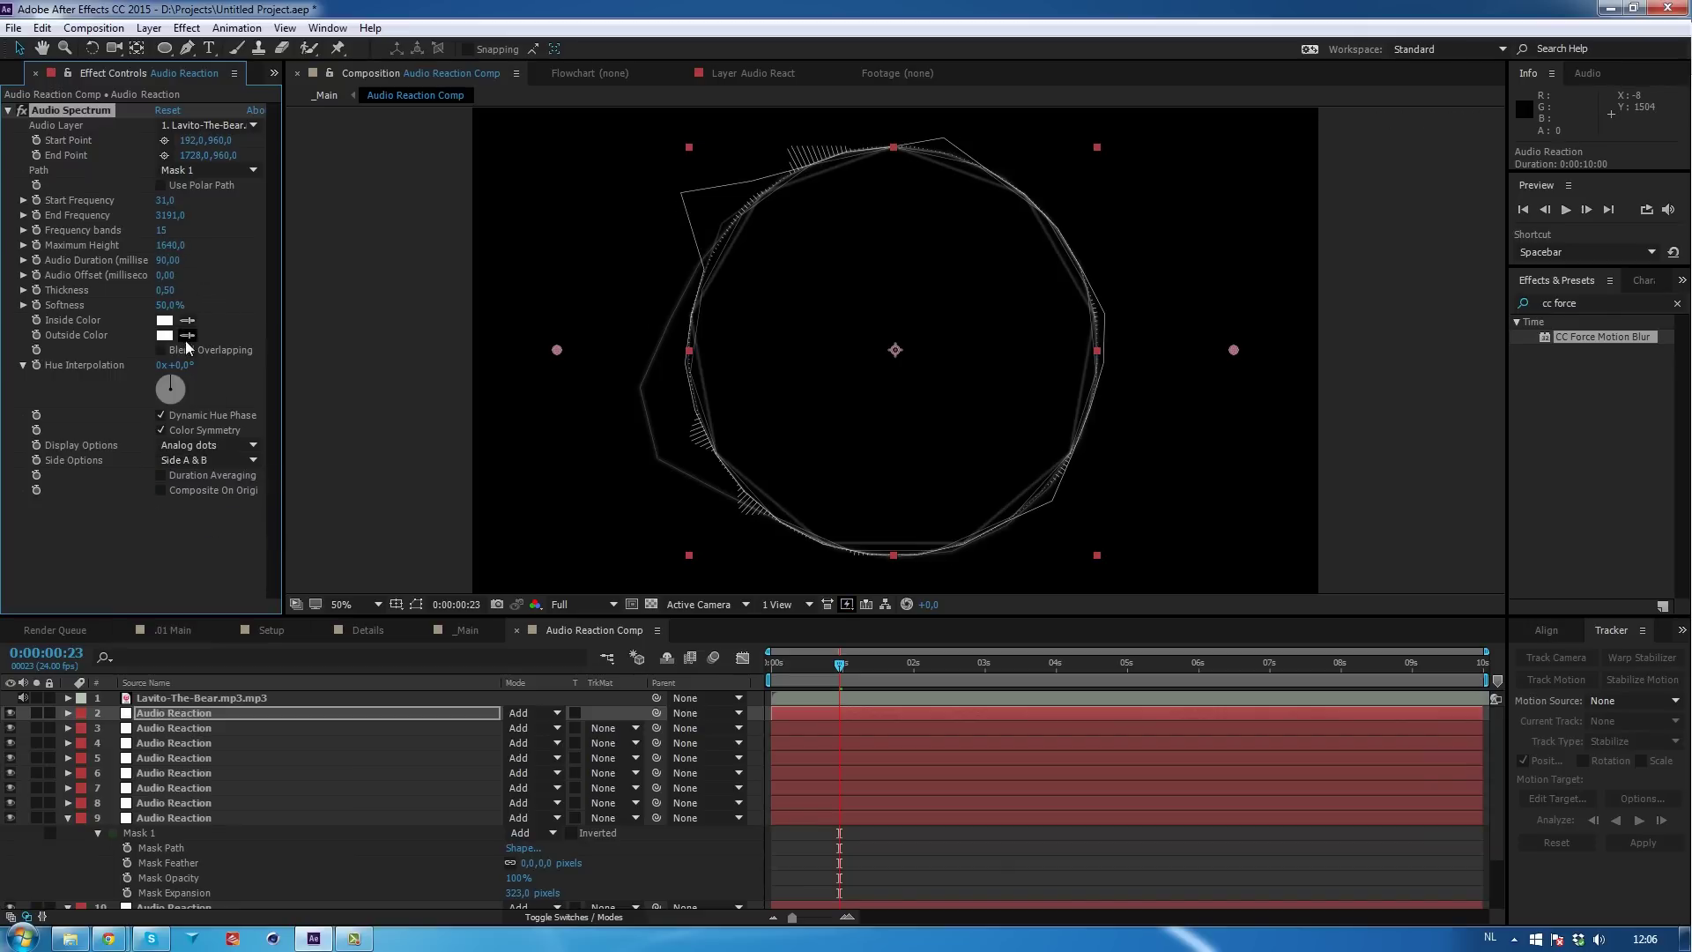
click(165, 285)
text(3)
key(Return)
Set the dotted spectrum to 150 frequency bands, start frequency 201, end frequency 341 and maximum height 1680.
drag(173, 226, 286, 233)
click(170, 246)
click(210, 252)
drag(159, 201, 161, 205)
drag(123, 221, 107, 230)
mouse_move(320, 251)
mouse_down()
mouse_move(369, 253)
mouse_move(326, 255)
mouse_up()
Duplicate the dotted row 2 layer with end frequency 4751 and maximum height 3830 on the copy, and preview the animation.
click(167, 714)
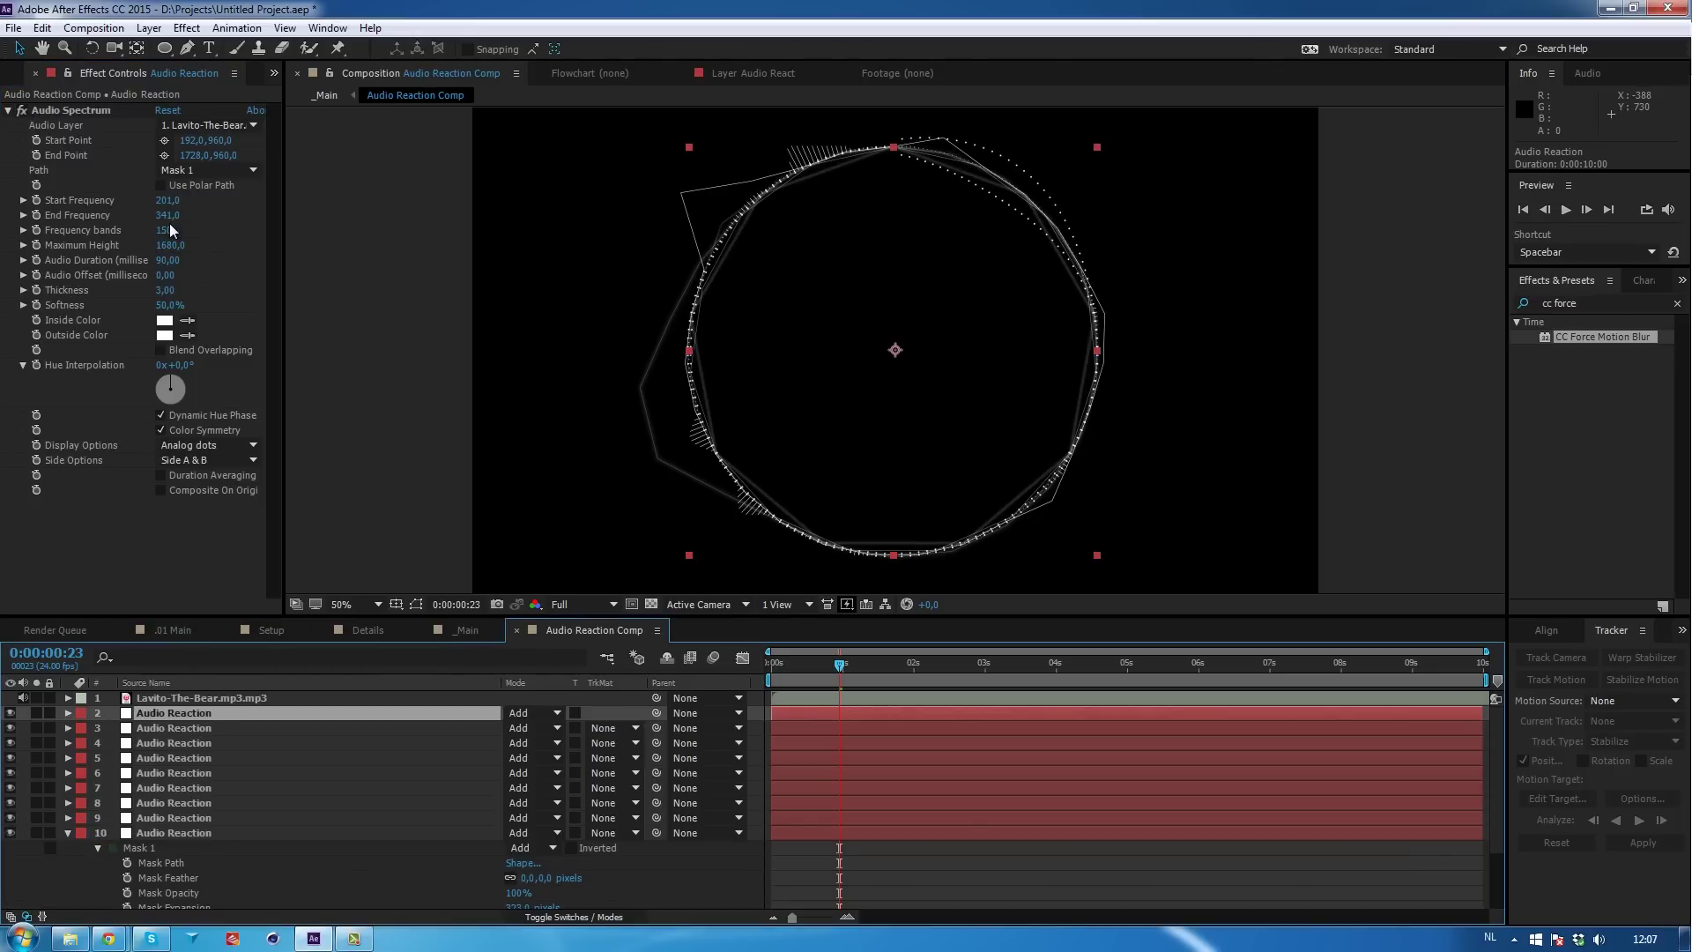
drag(168, 215, 193, 218)
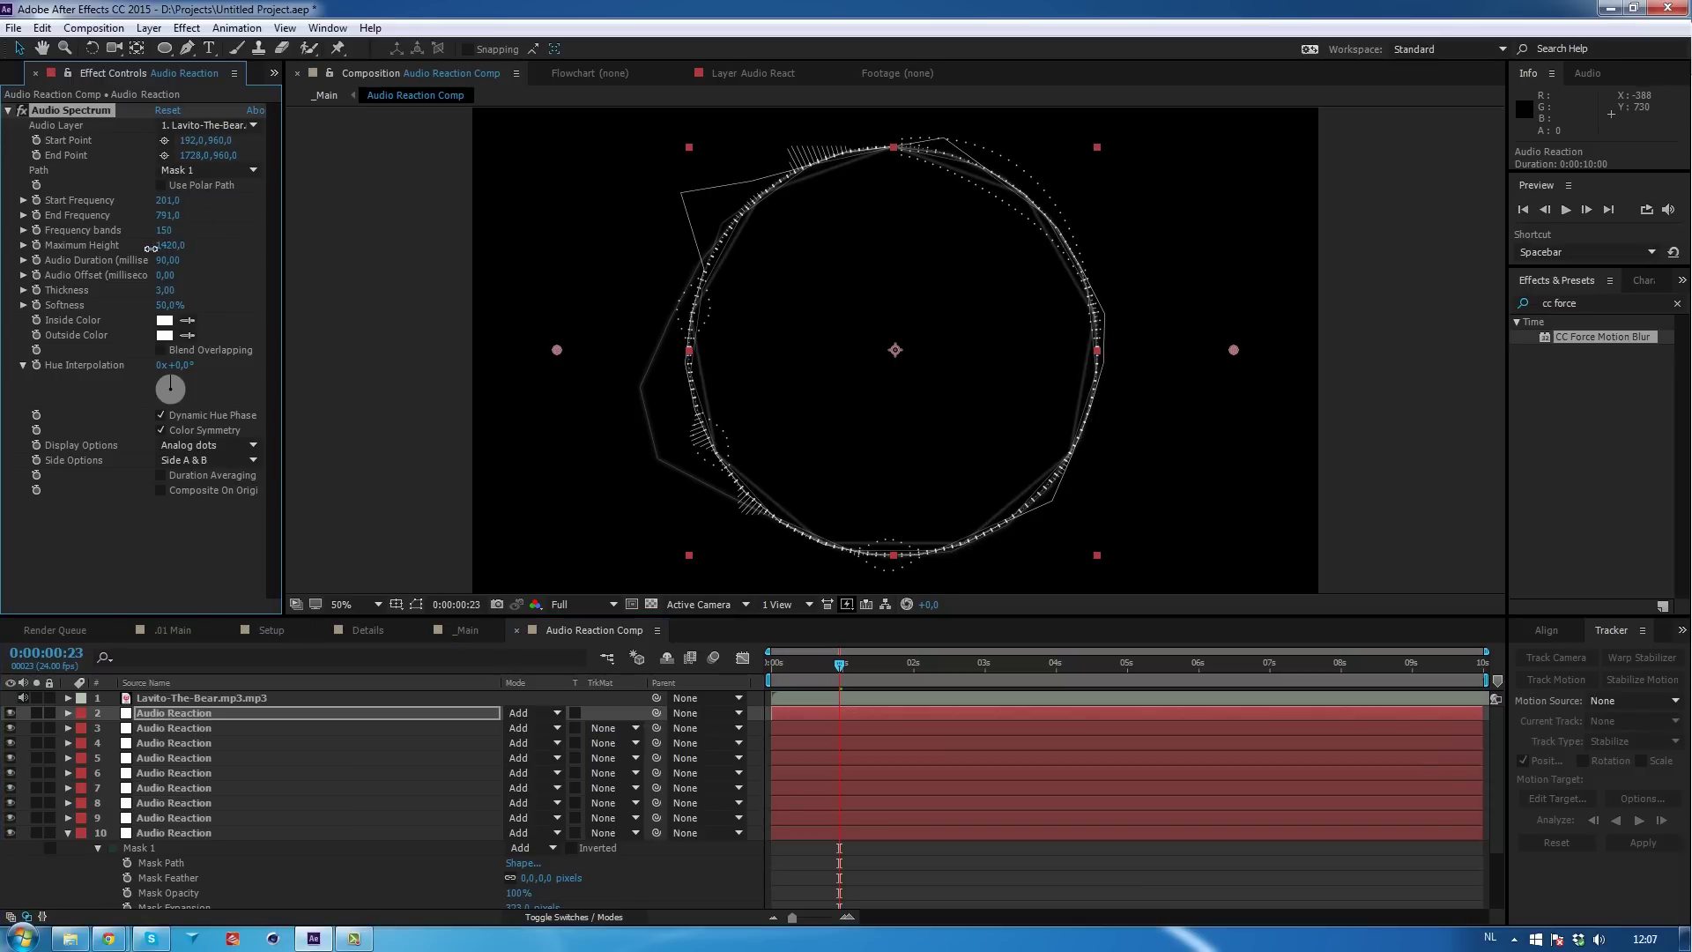
drag(170, 245, 292, 242)
drag(1392, 343, 886, 408)
drag(168, 215, 225, 216)
drag(386, 231, 545, 241)
click(820, 665)
key(space)
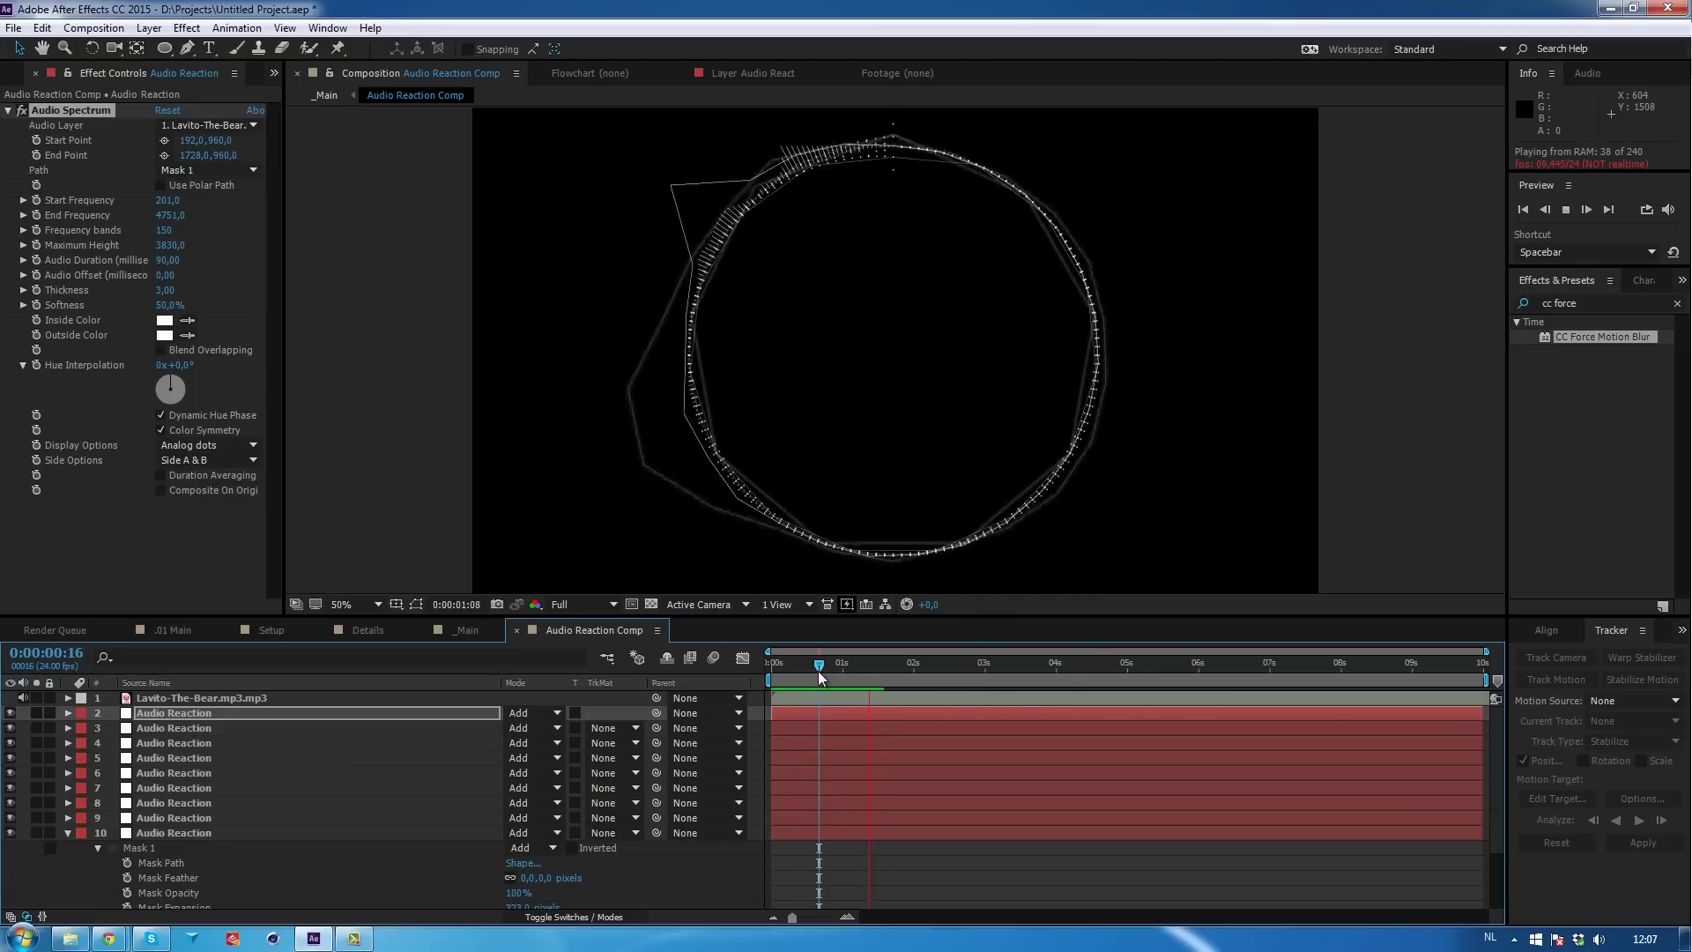
click(811, 670)
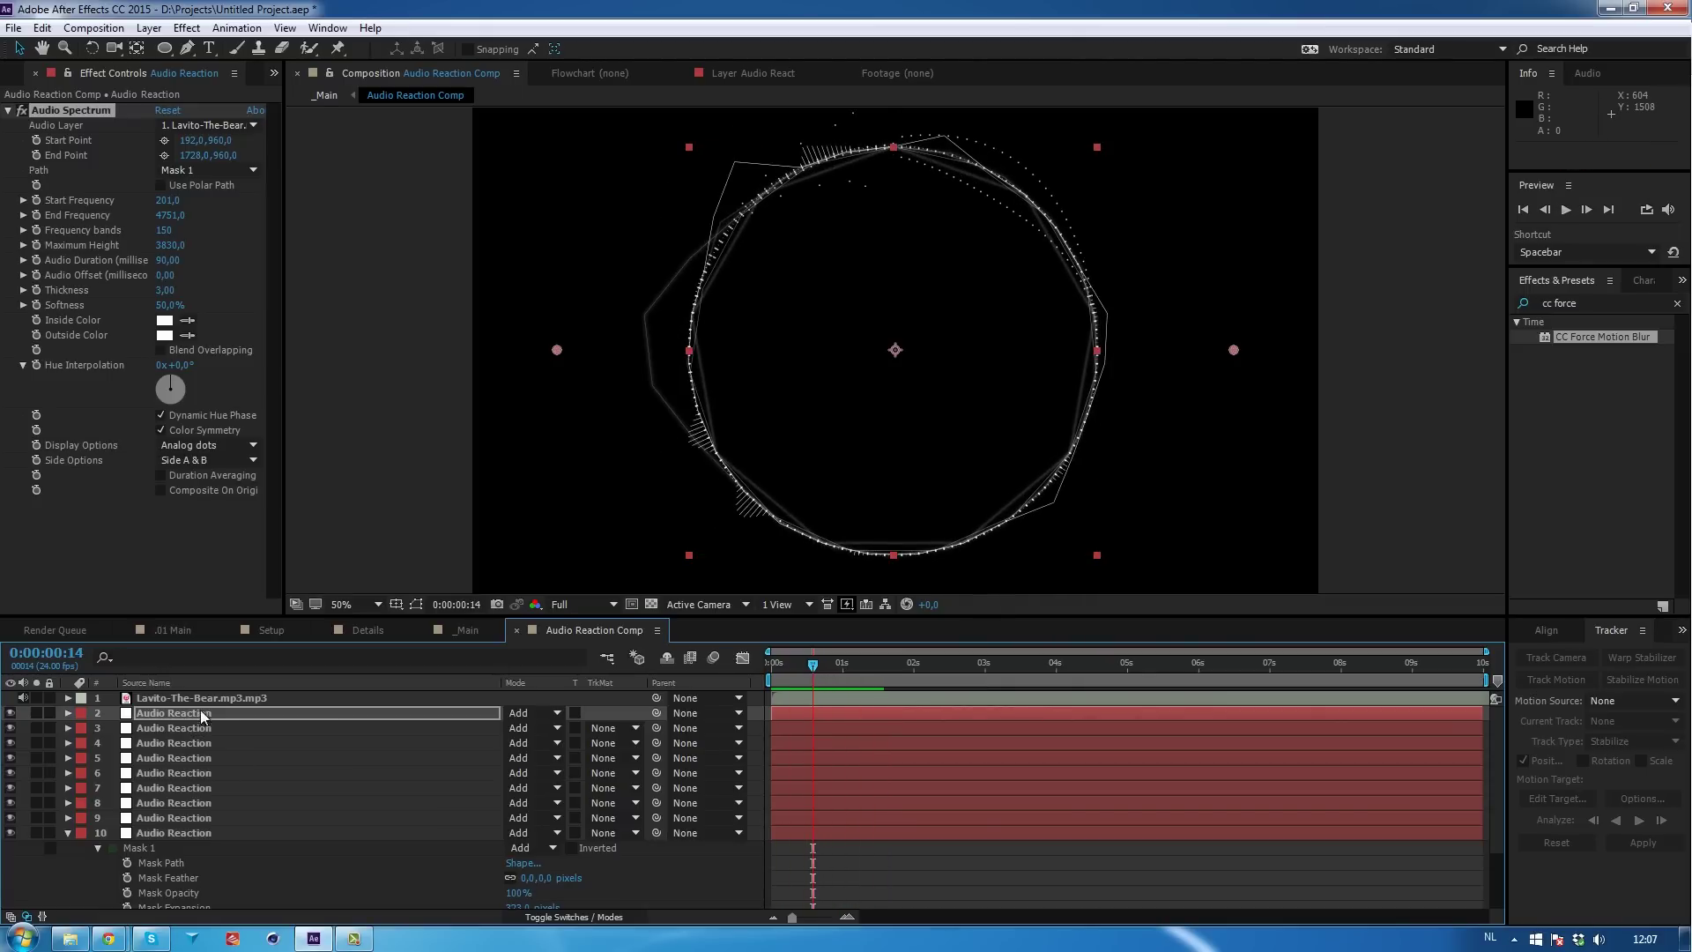
Duplicate the bottommost Audio Reaction layer and set the spectrum of the row 12 layer to Side A.
click(141, 833)
key(ctrl+d)
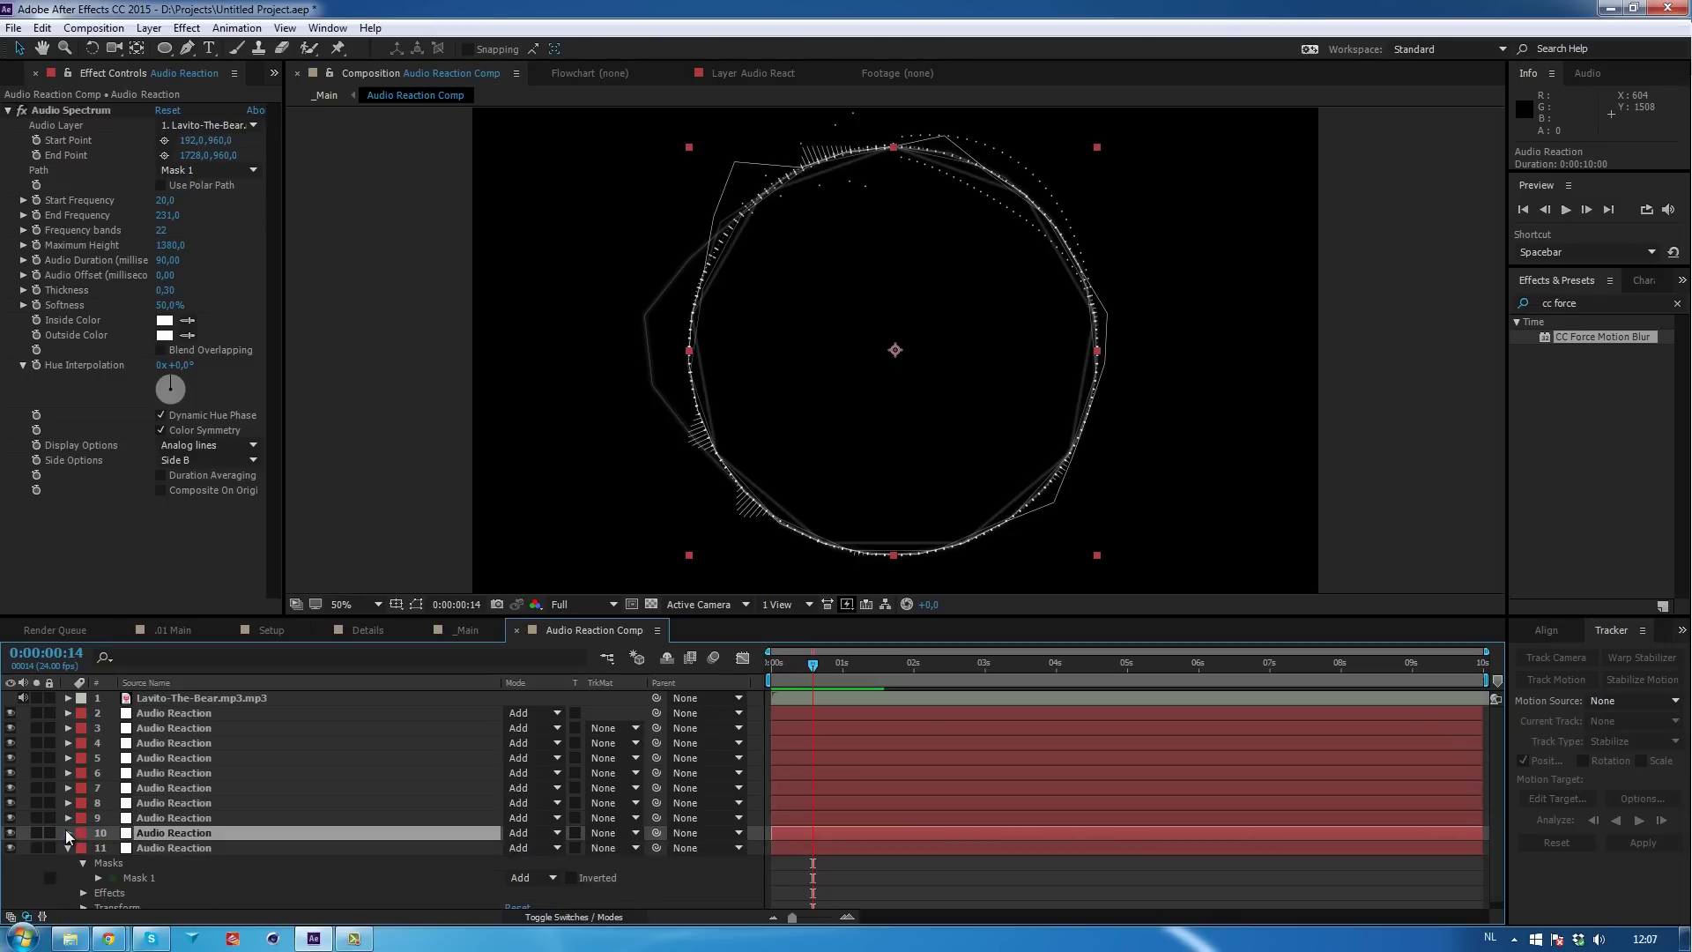
click(167, 850)
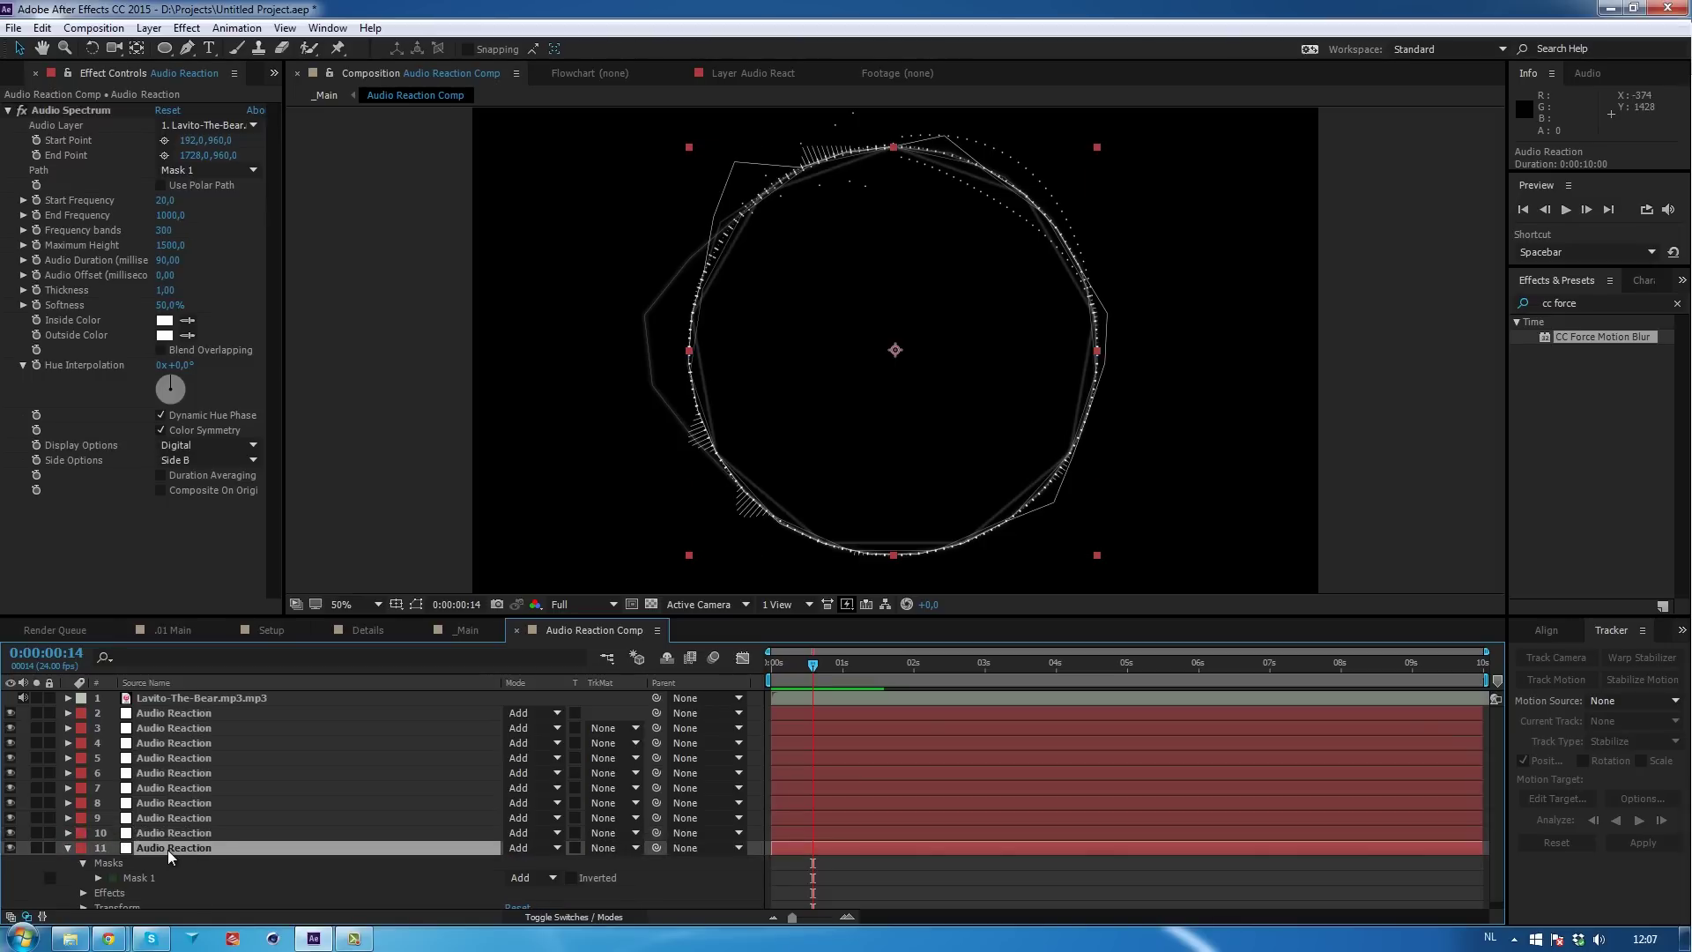
key(ctrl+d)
click(33, 860)
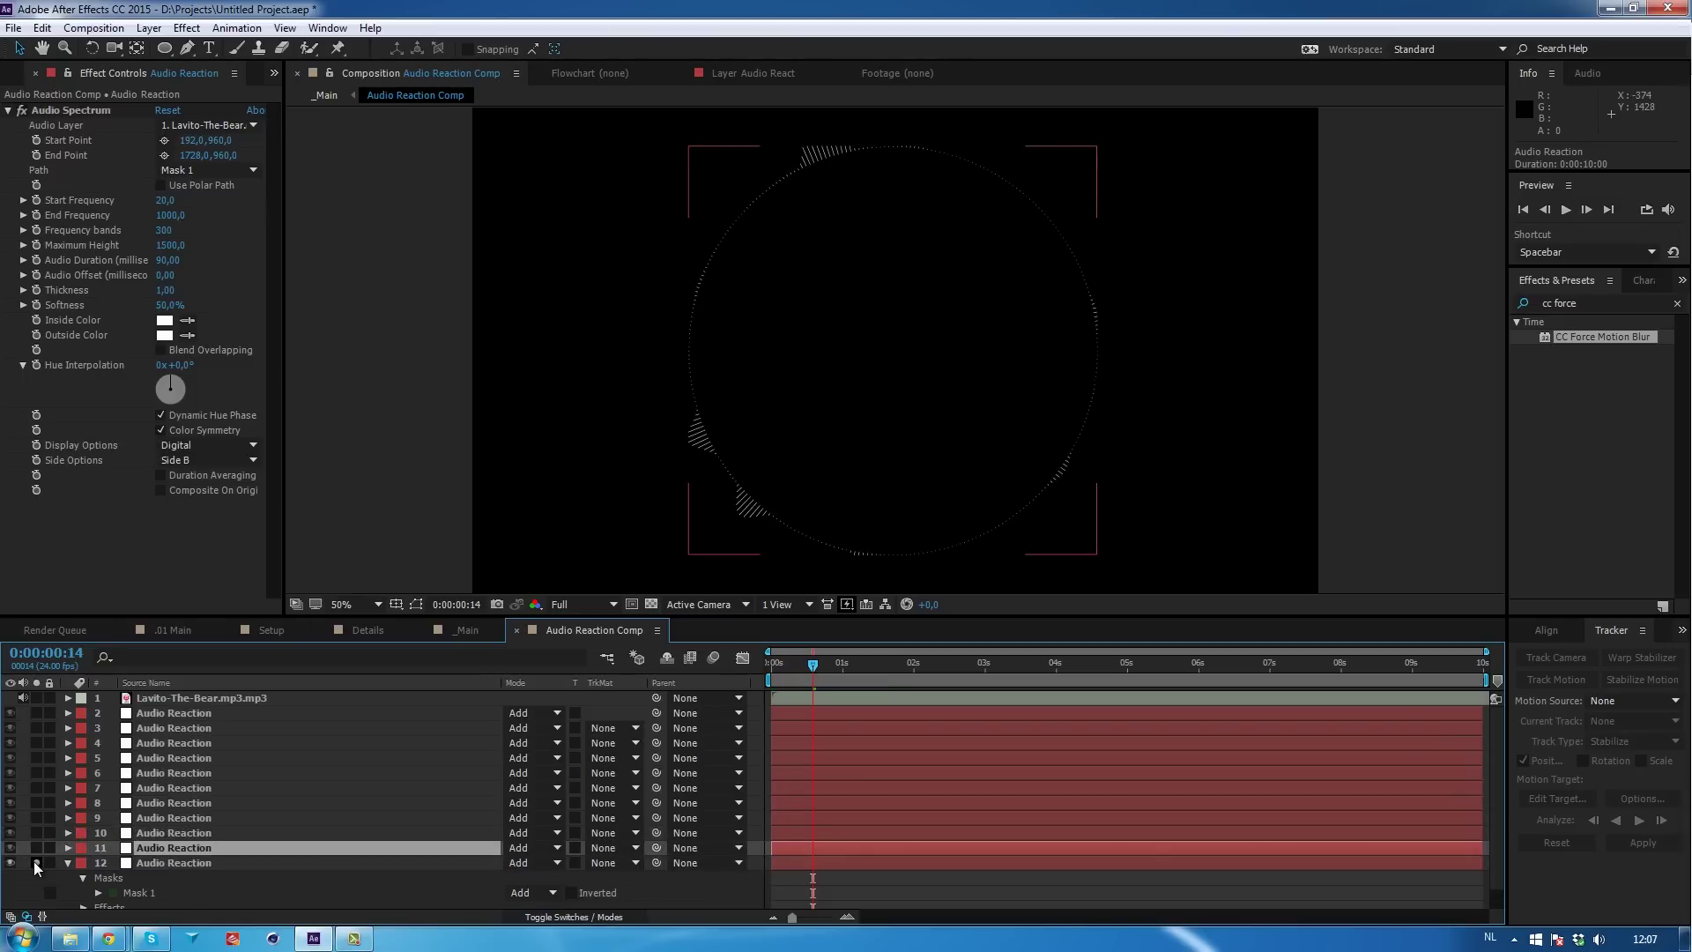
click(34, 860)
click(178, 864)
click(190, 458)
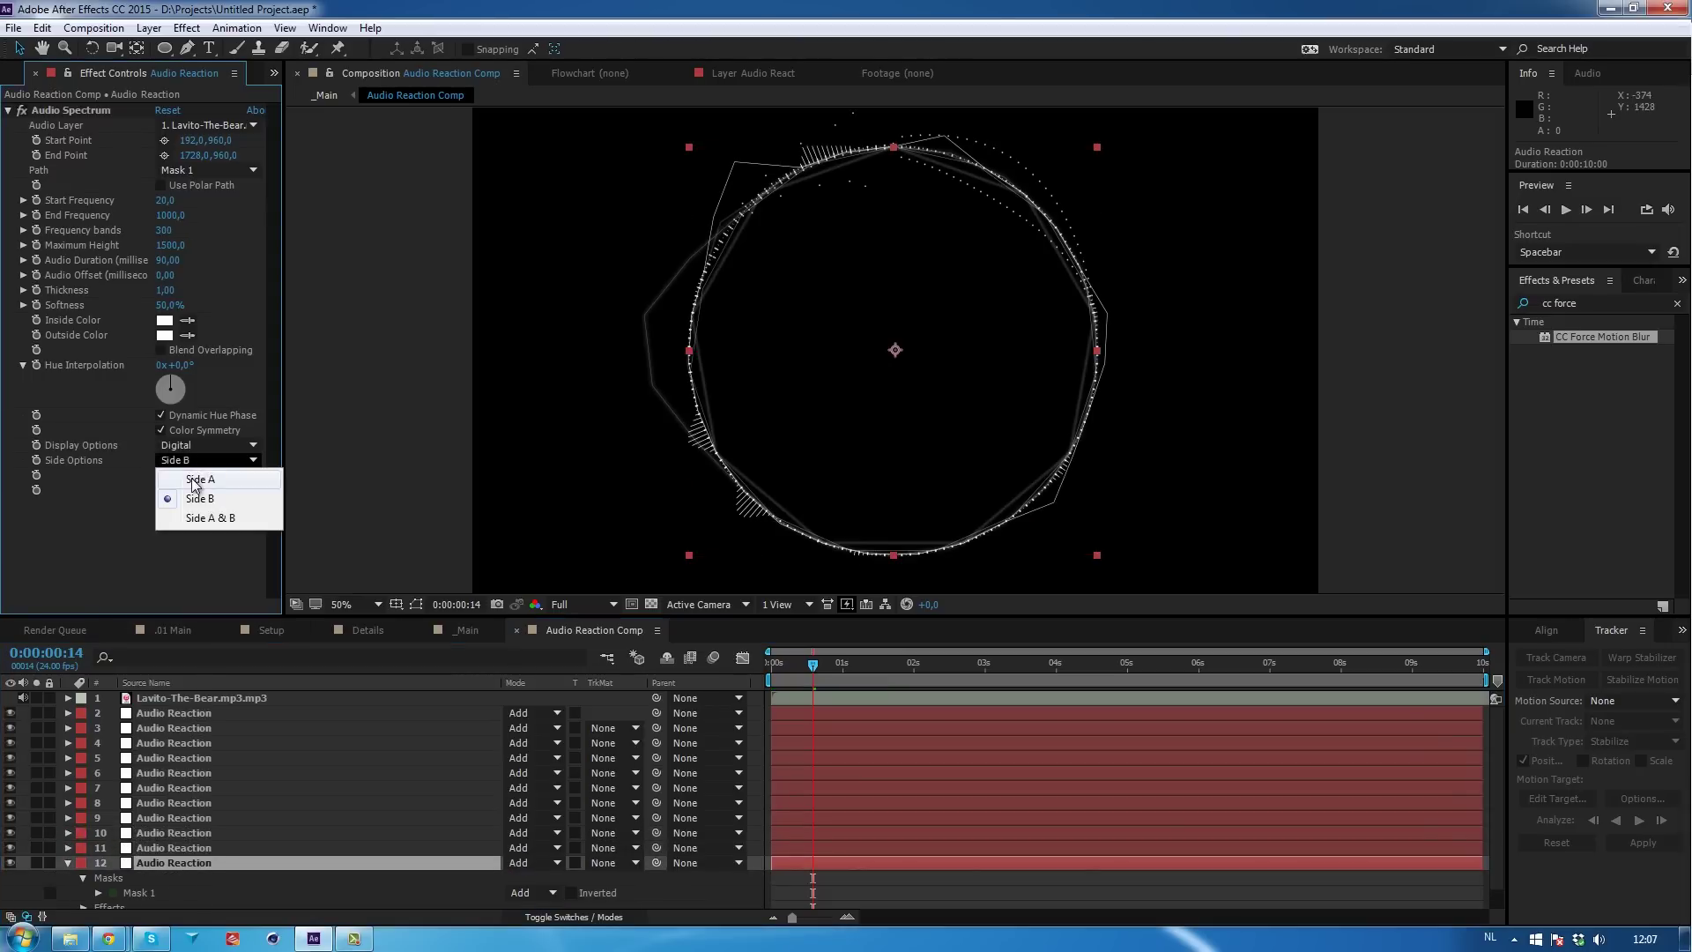
click(195, 484)
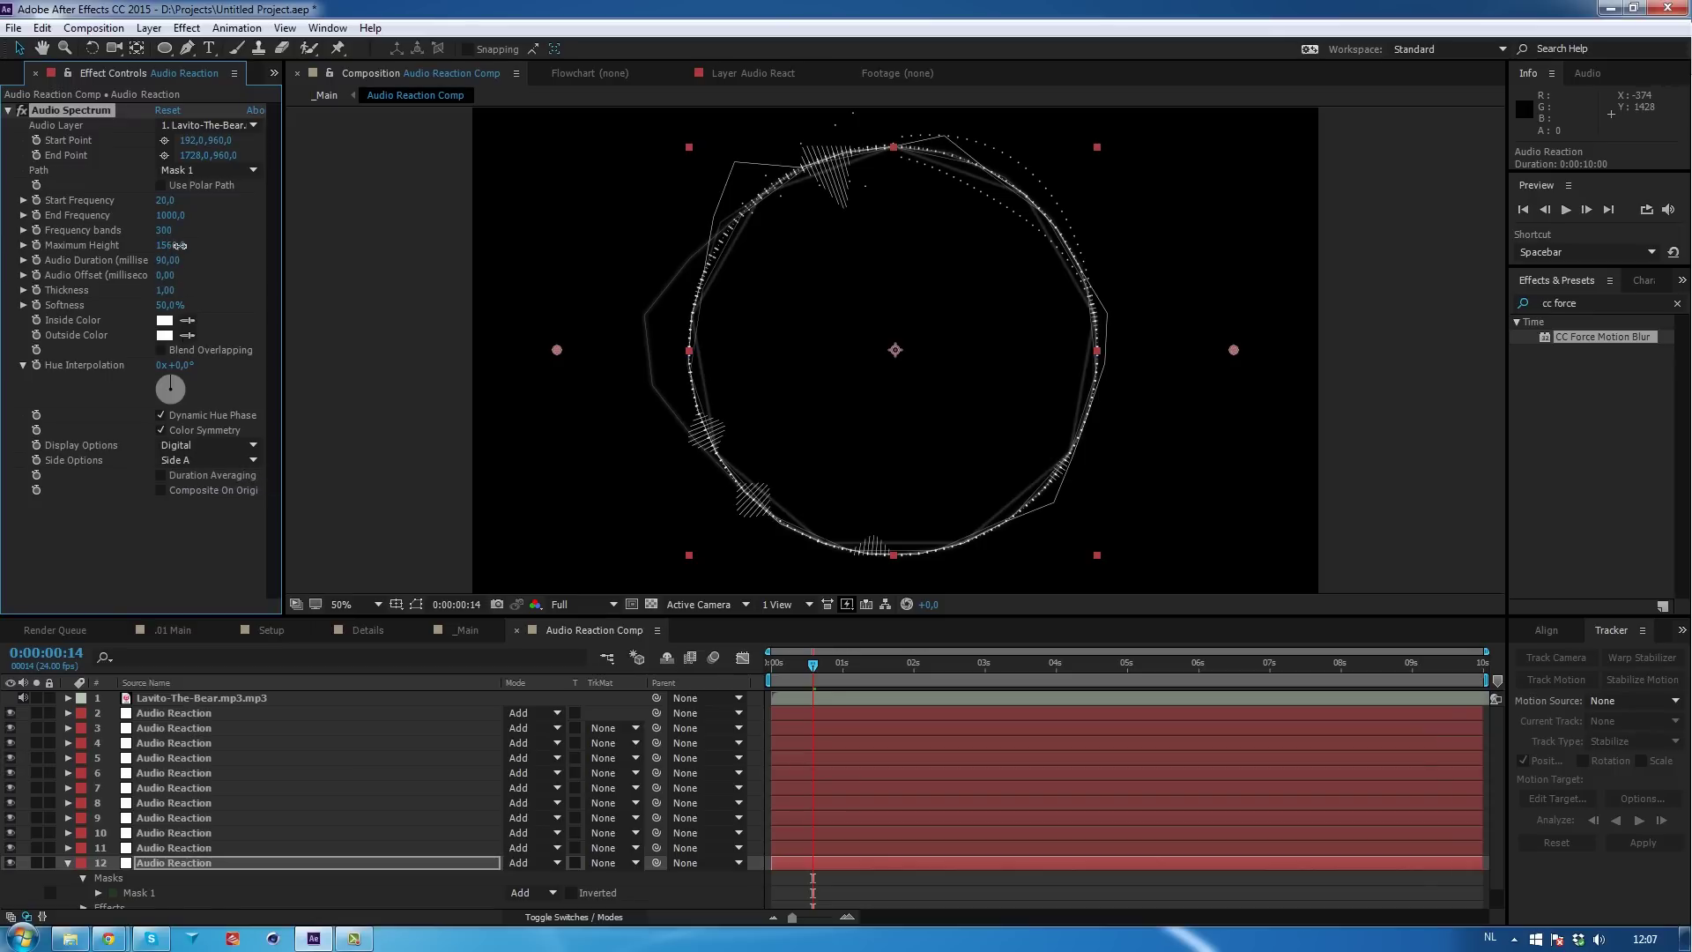
Set the row 12 spectrum to end frequency 140, 552 frequency bands and maximum height 1813, and preview the animation.
drag(227, 248, 483, 235)
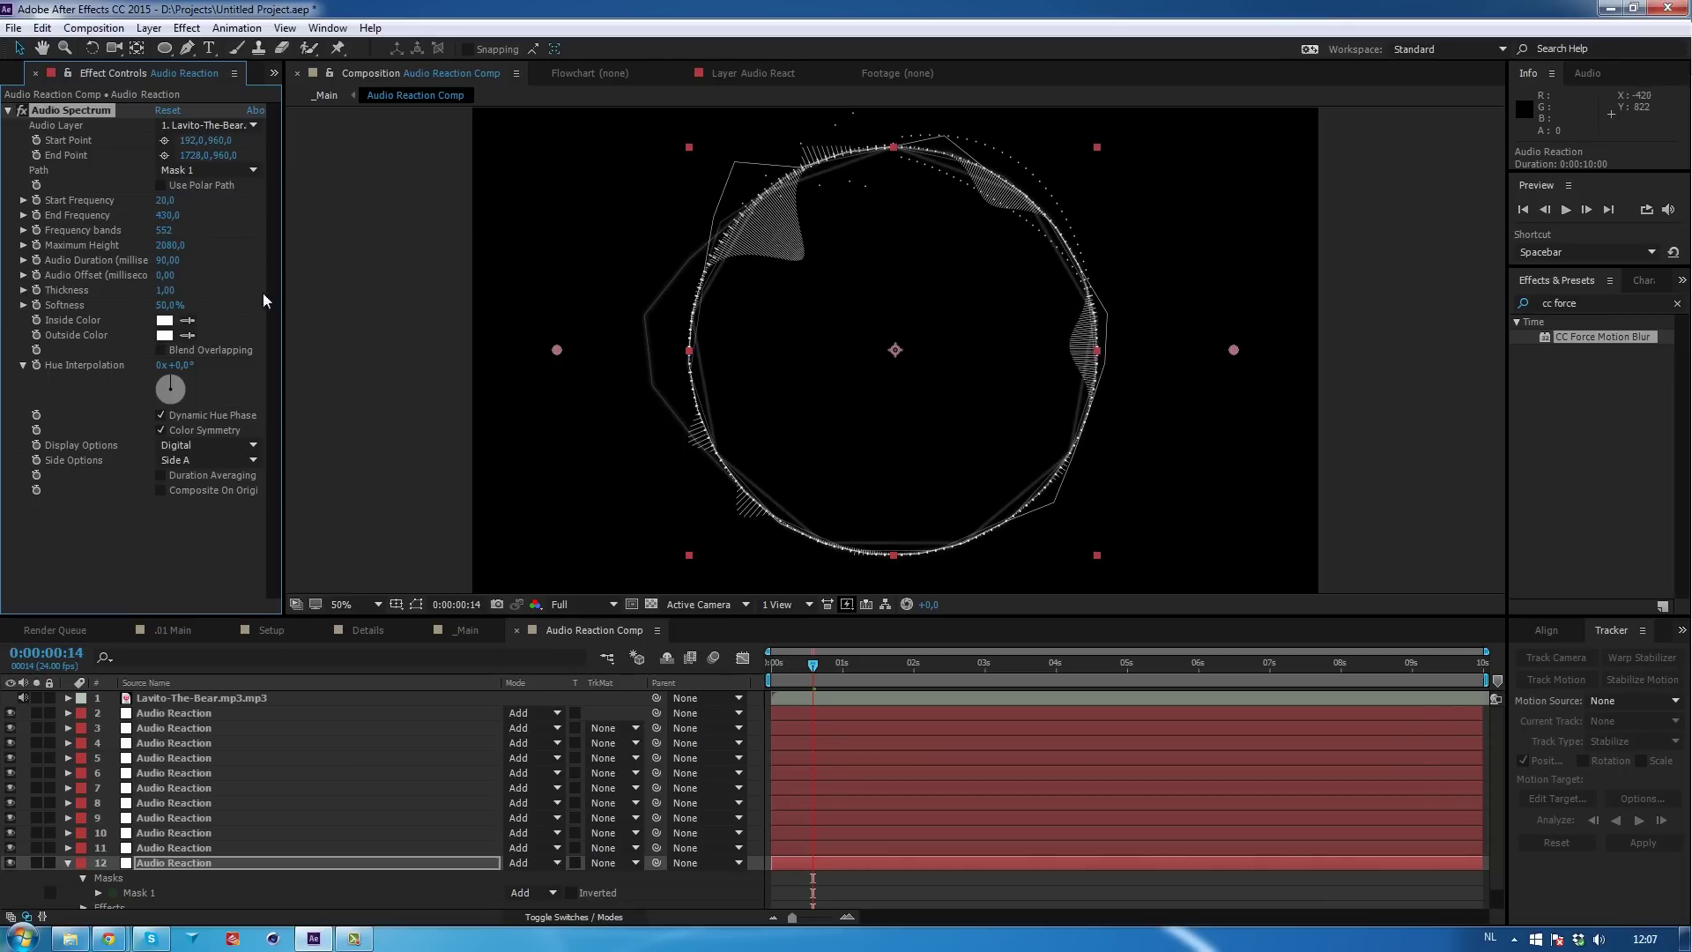
drag(88, 275, 97, 269)
drag(163, 215, 138, 218)
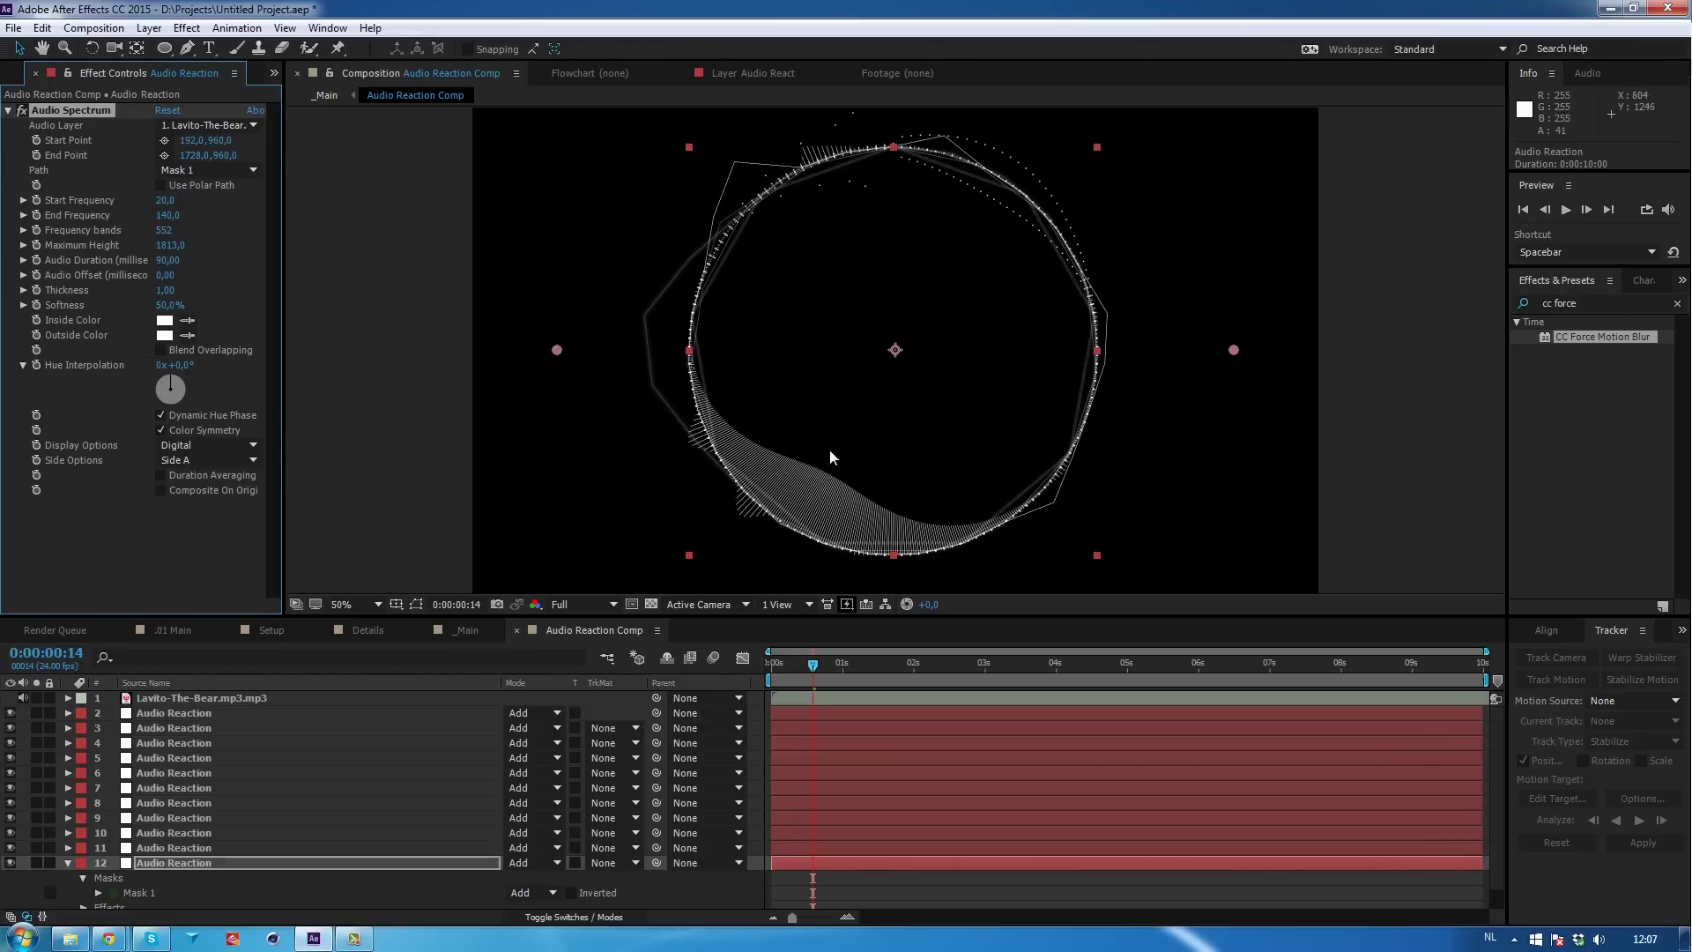
key(KP_1)
click(262, 699)
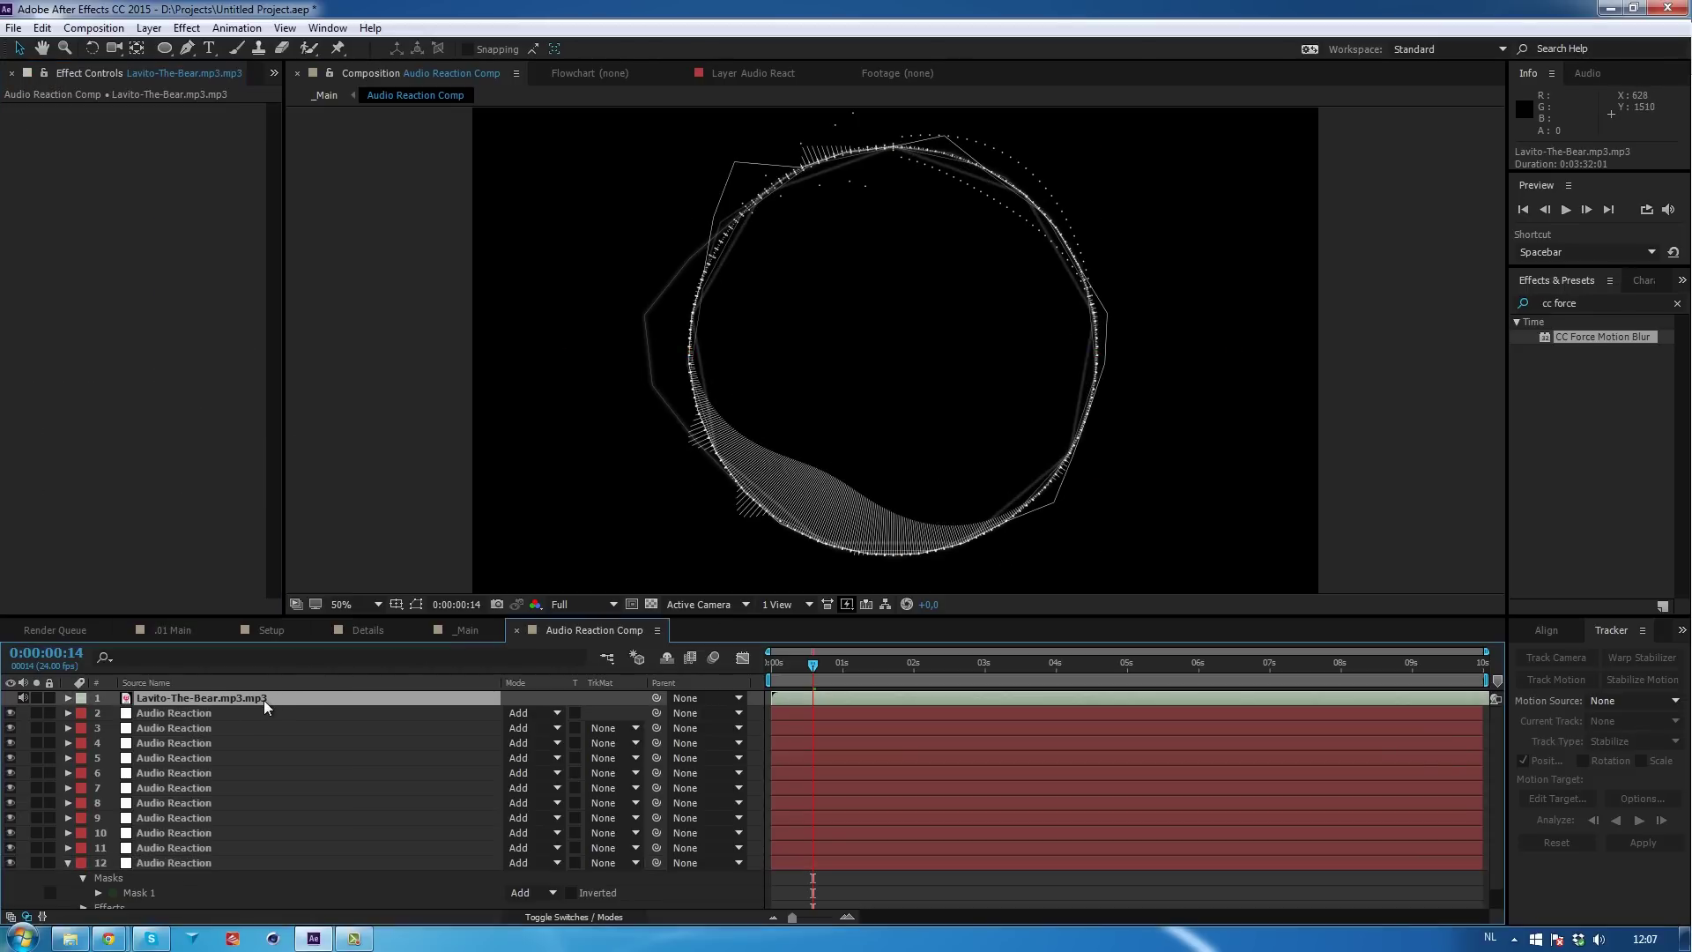
key(space)
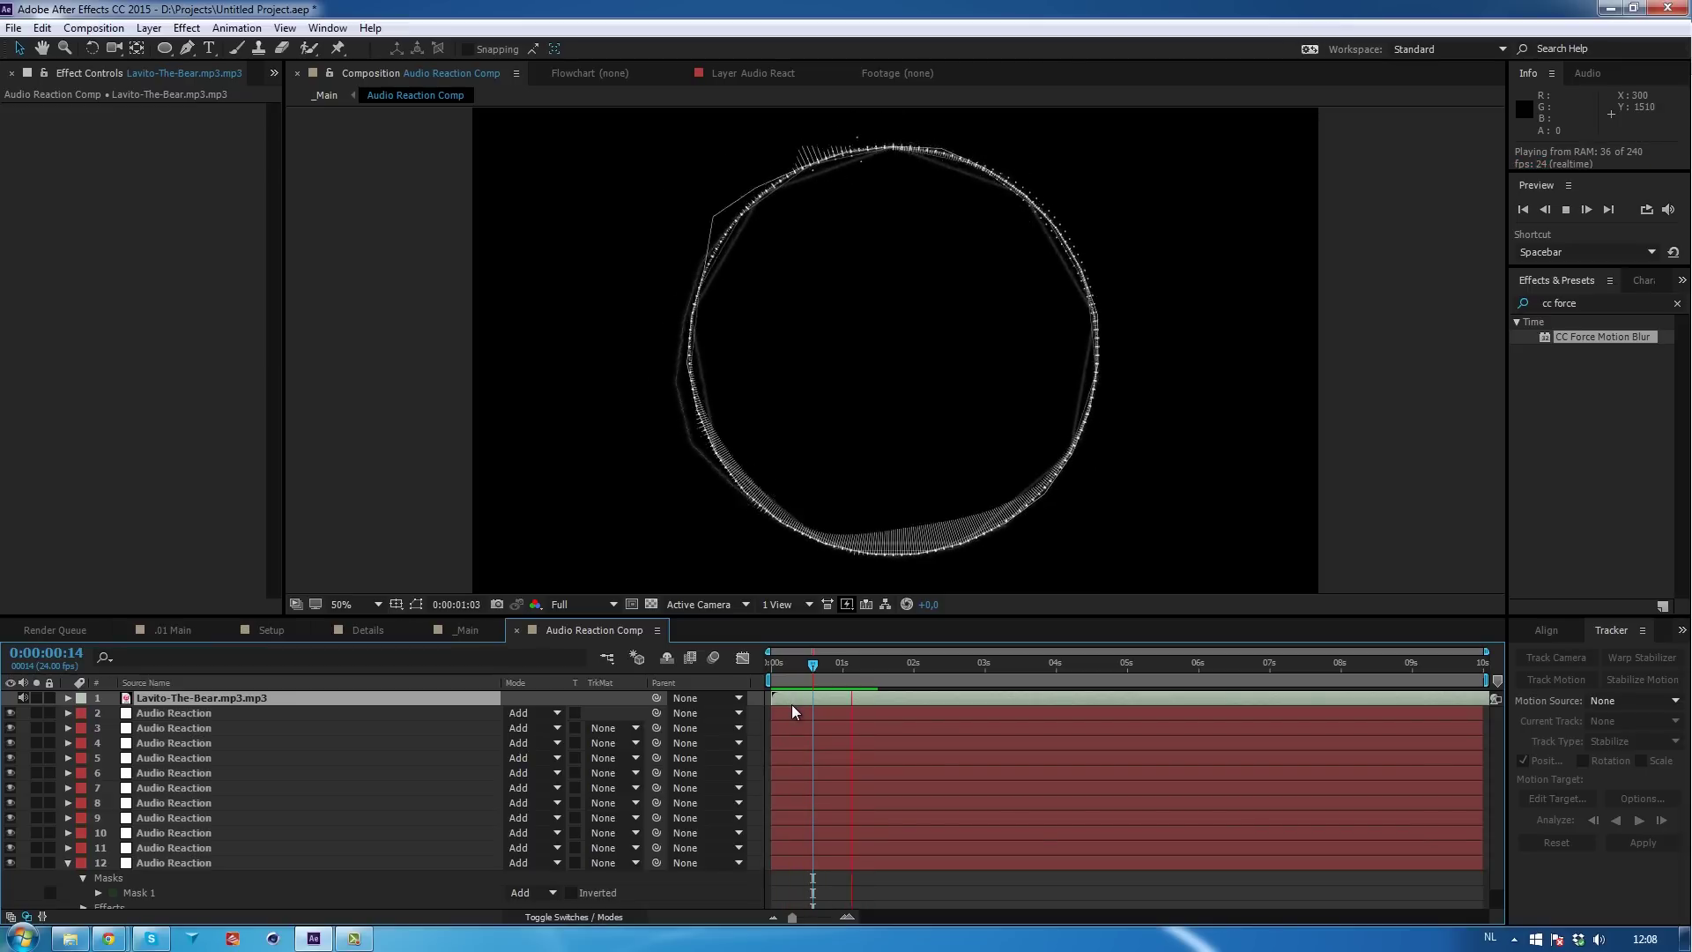
click(813, 680)
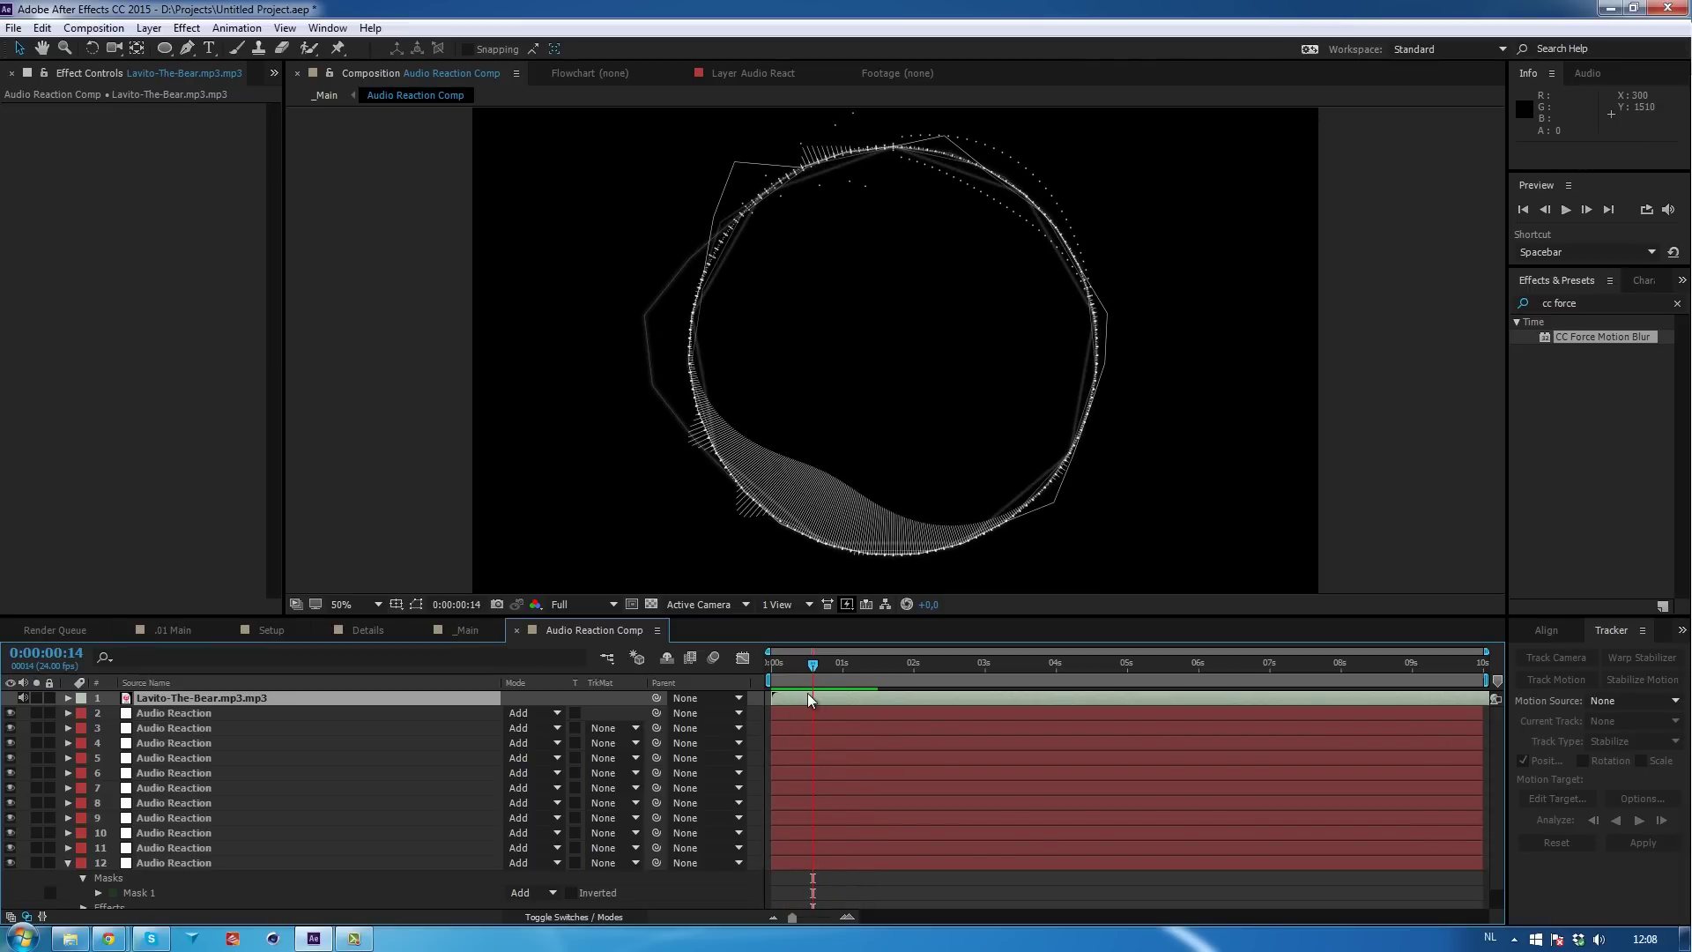
Set the row 12 spectrum's end frequency to 410 and maximum height to 783, and duplicate the layer.
click(167, 862)
scroll(171, 855, down, 1)
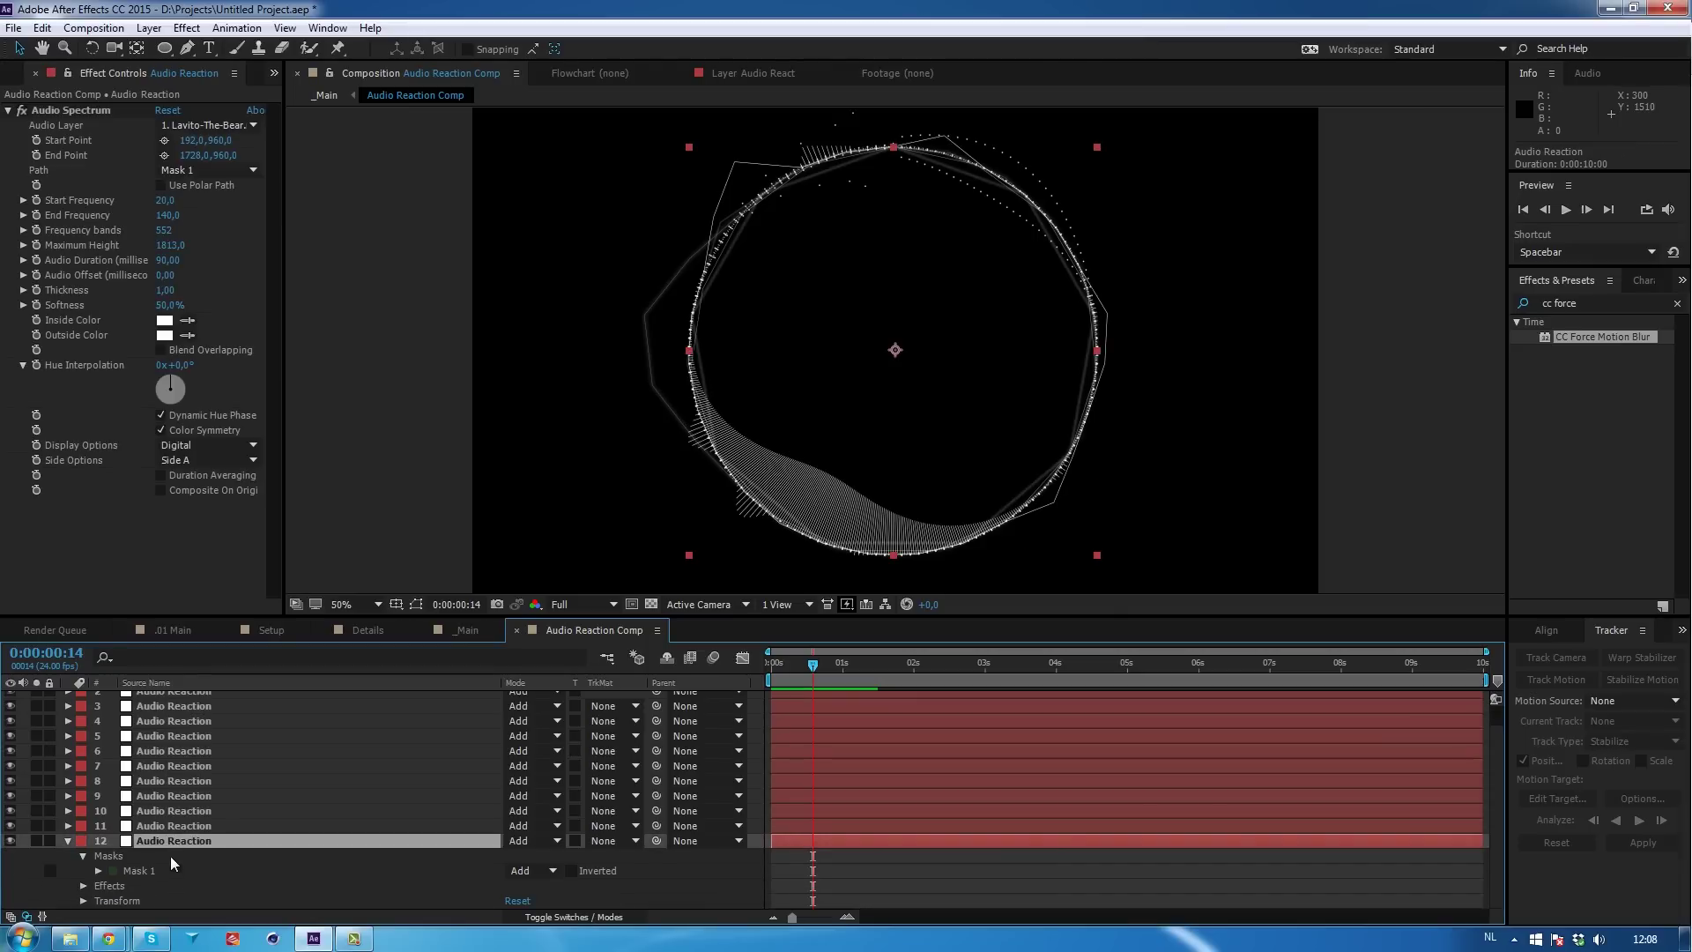
click(171, 826)
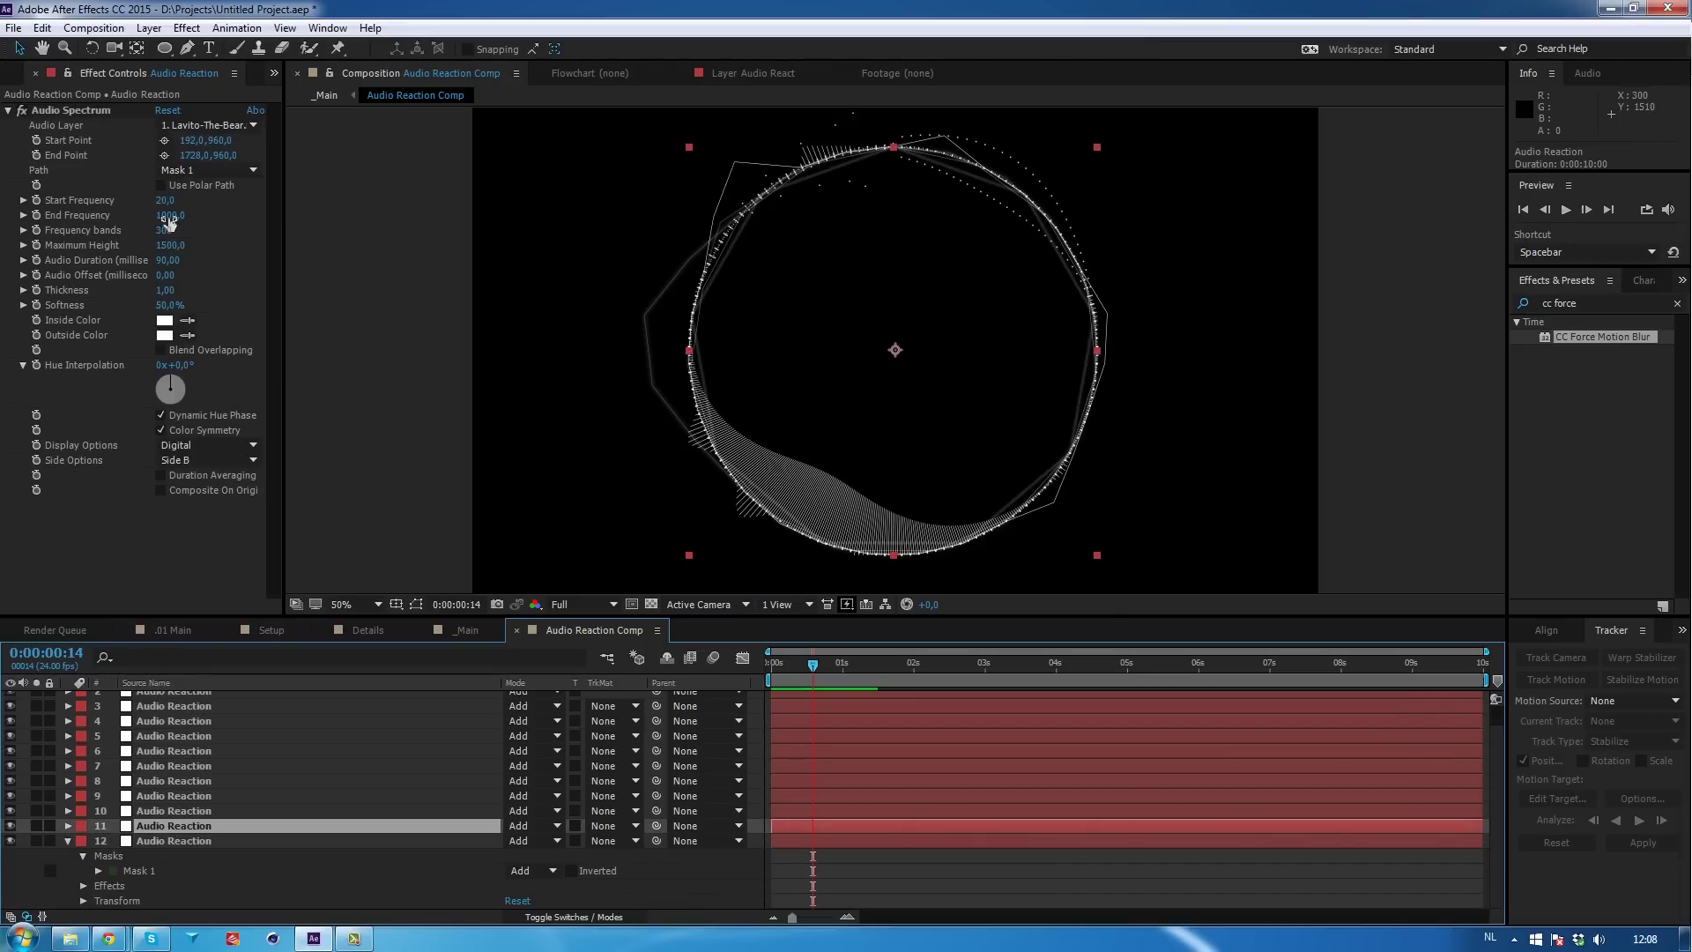
click(175, 840)
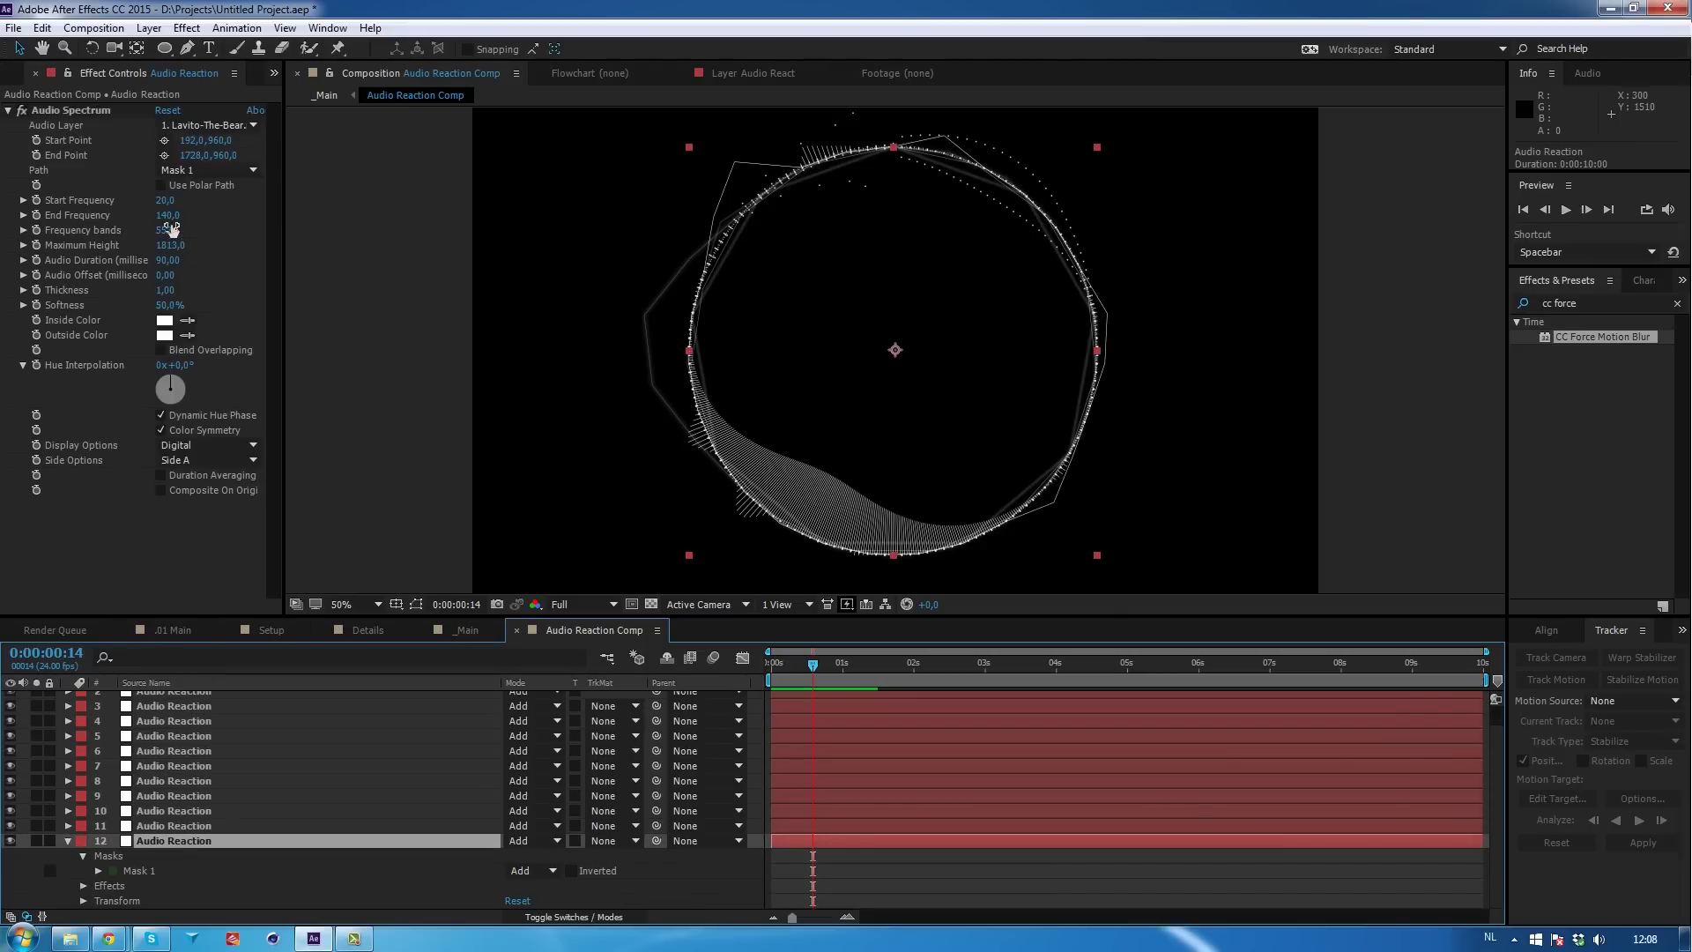
drag(170, 220, 97, 264)
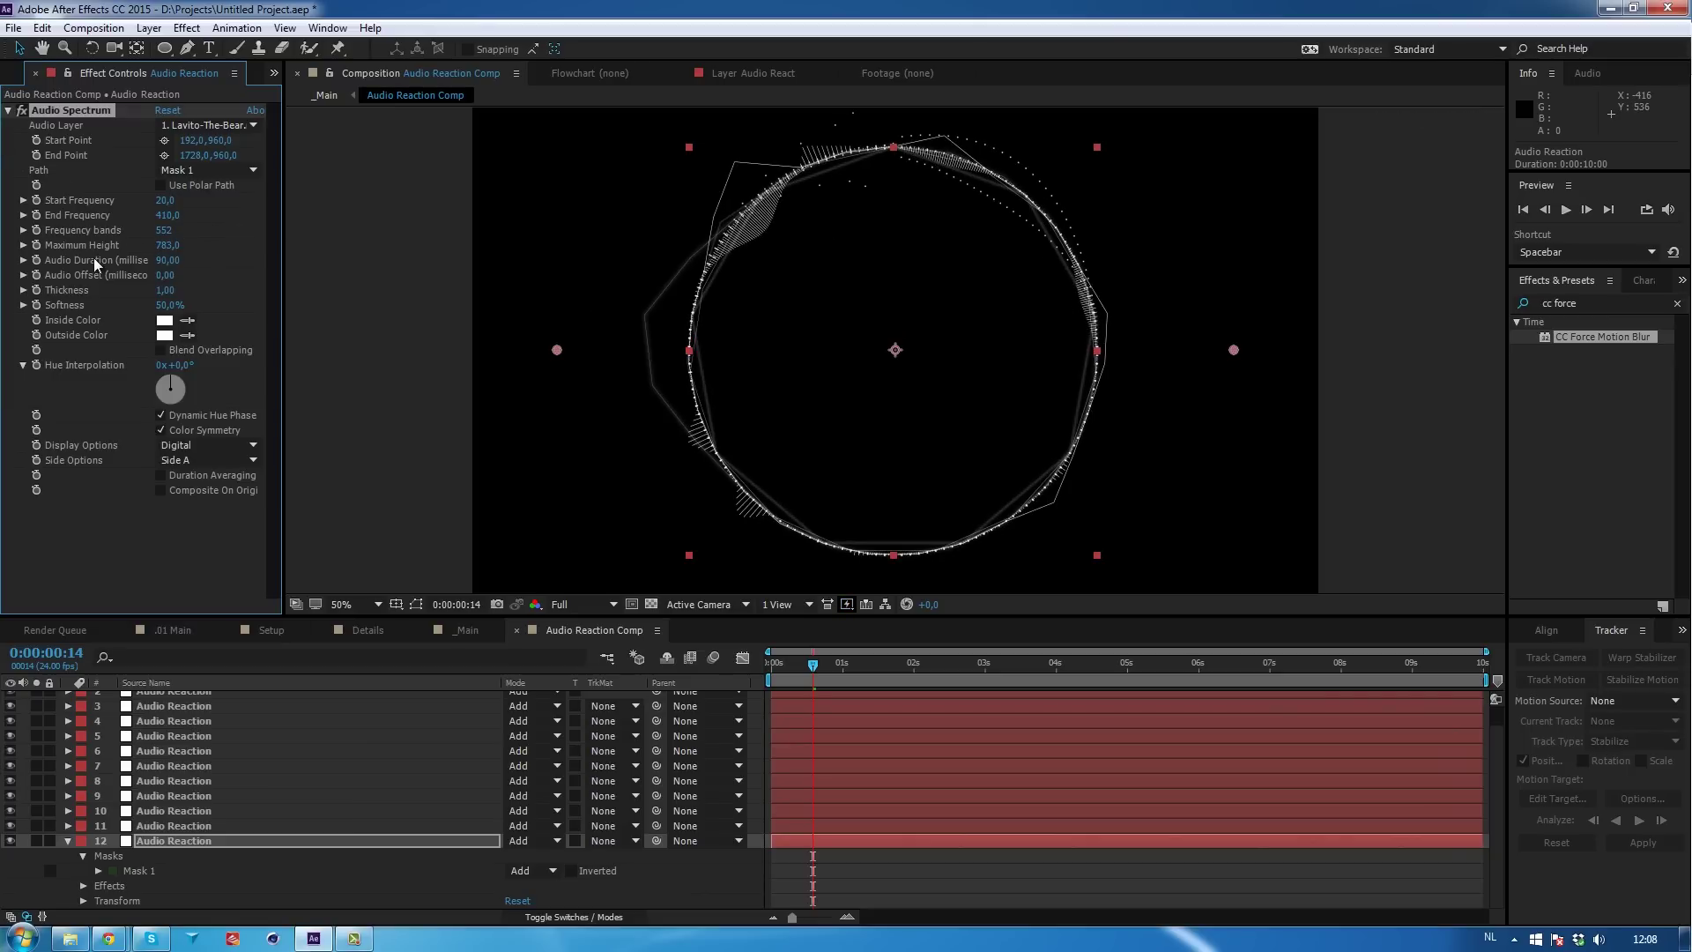
click(176, 834)
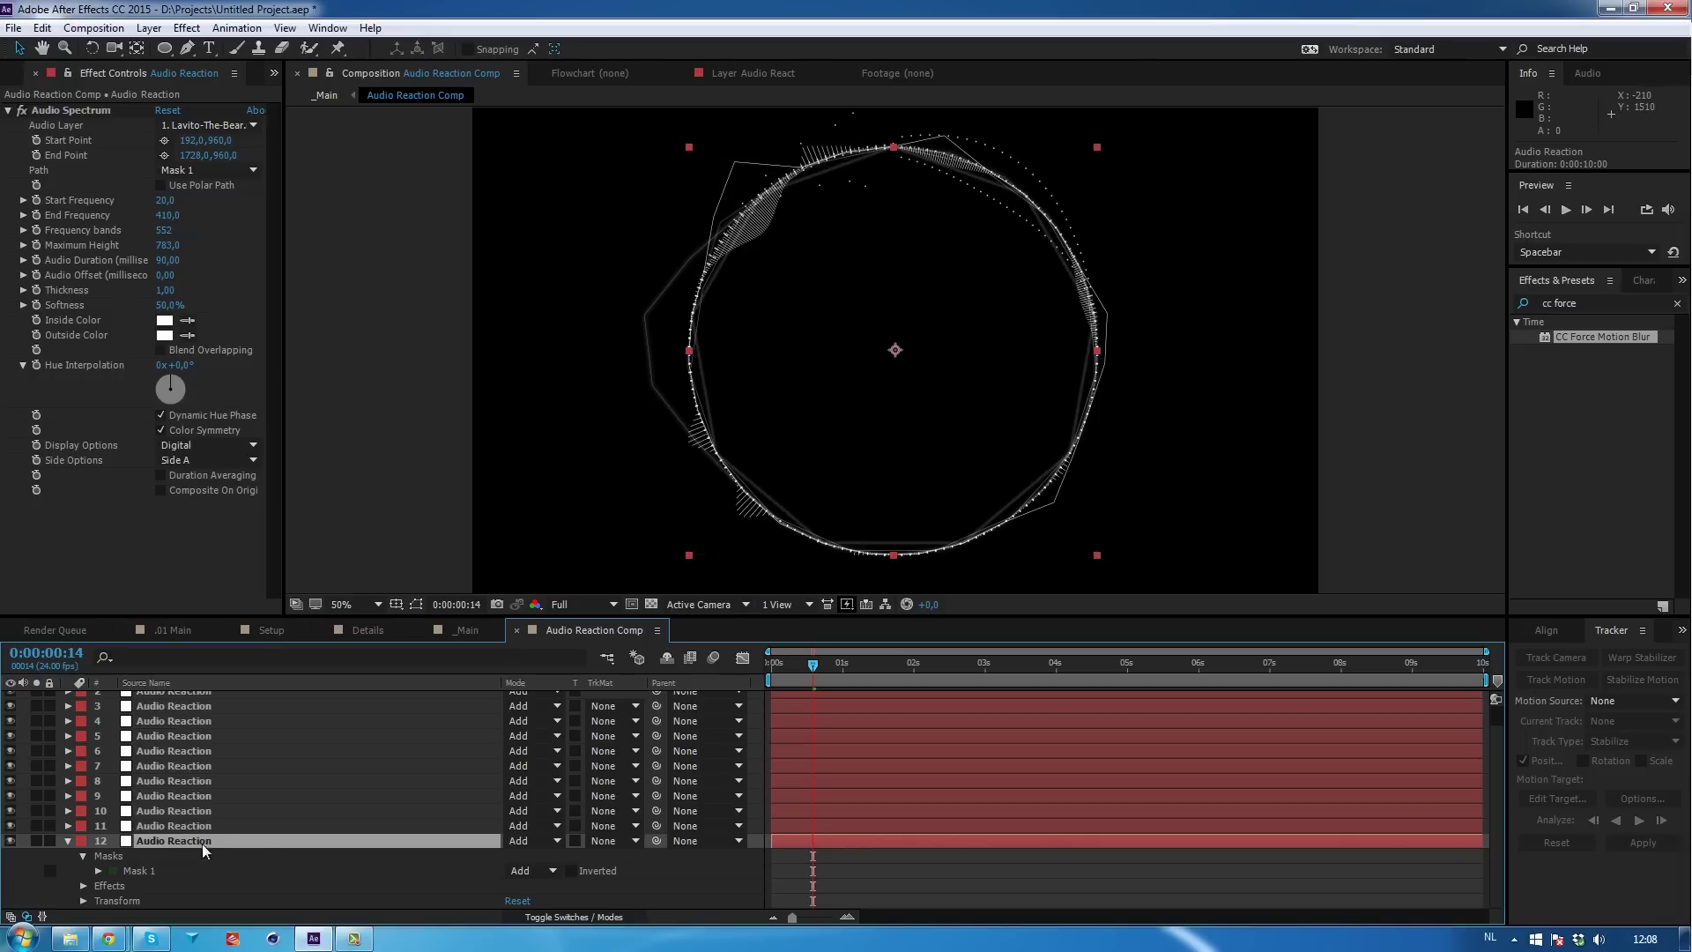
key(ctrl+d)
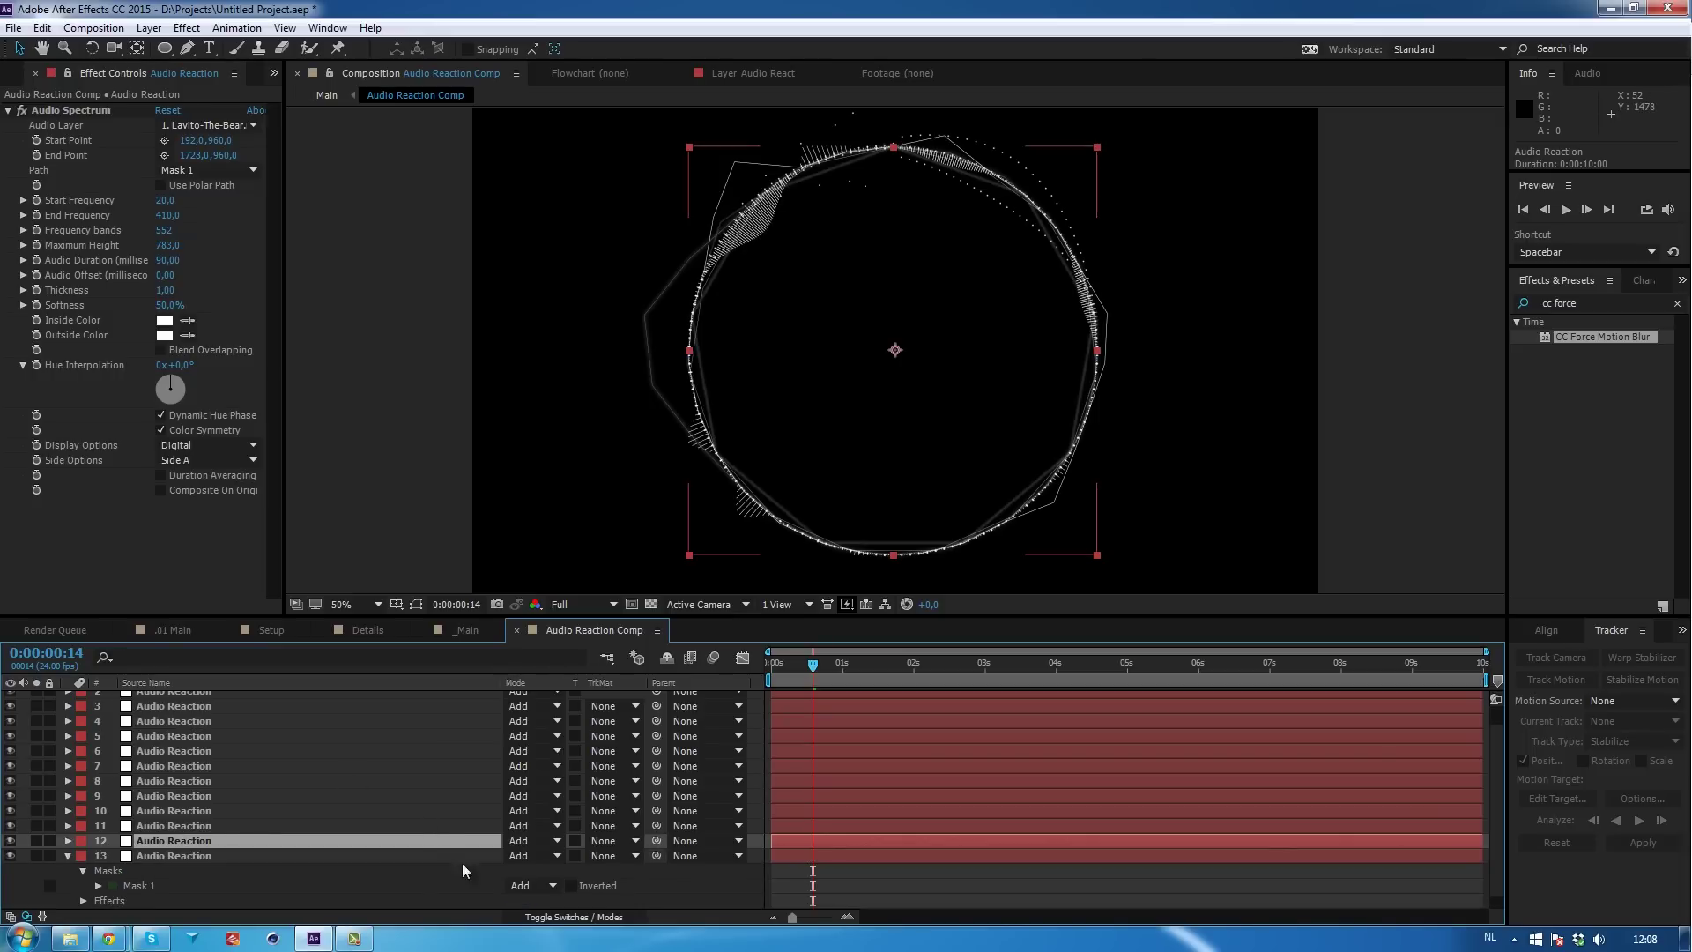
scroll(383, 796, up, 2)
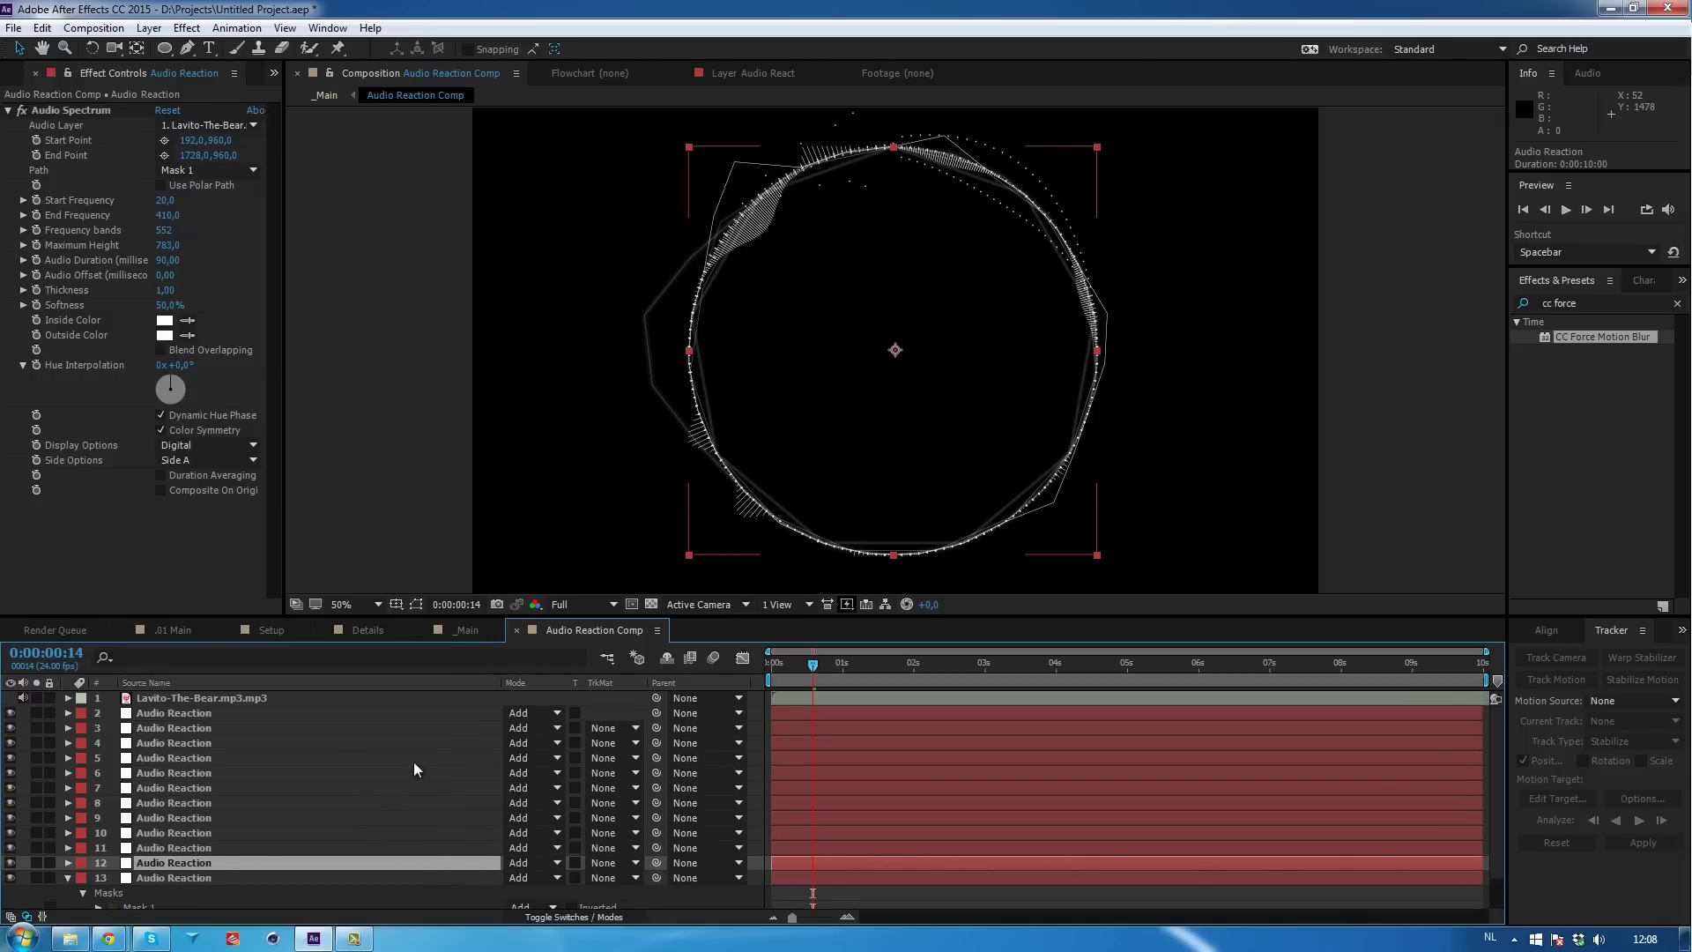
Switch to the _Main composition, go to 0:00:00:04 and disable CC Force Motion Blur on Audio Reaction Comp.
click(468, 630)
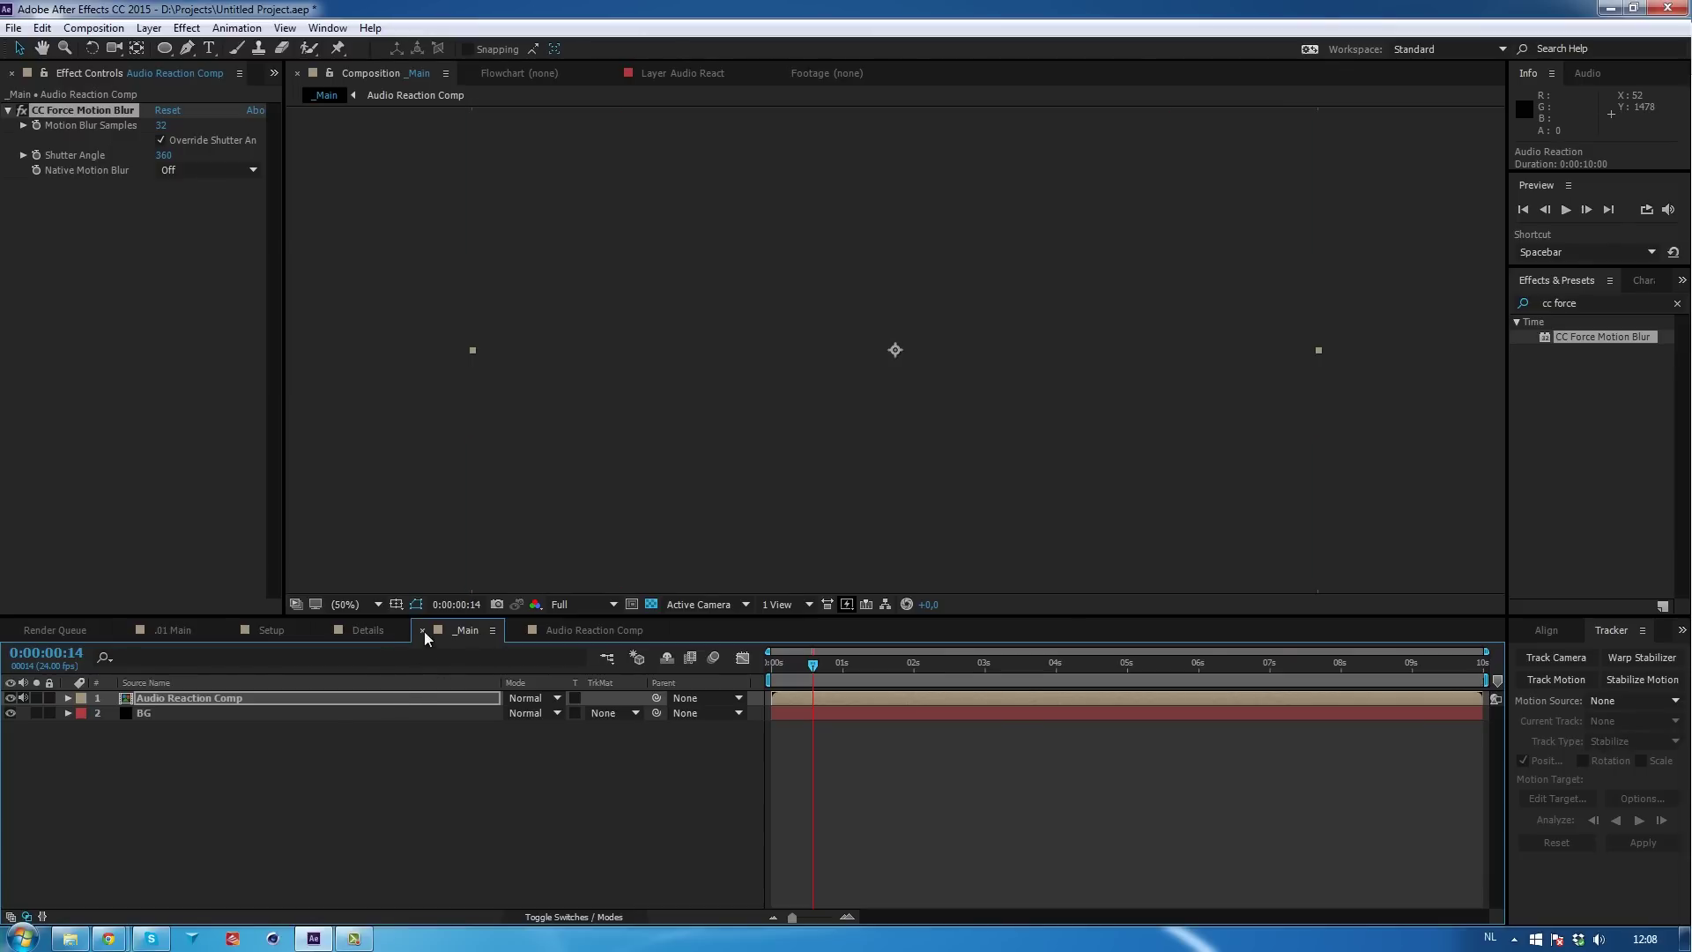
click(365, 605)
click(415, 317)
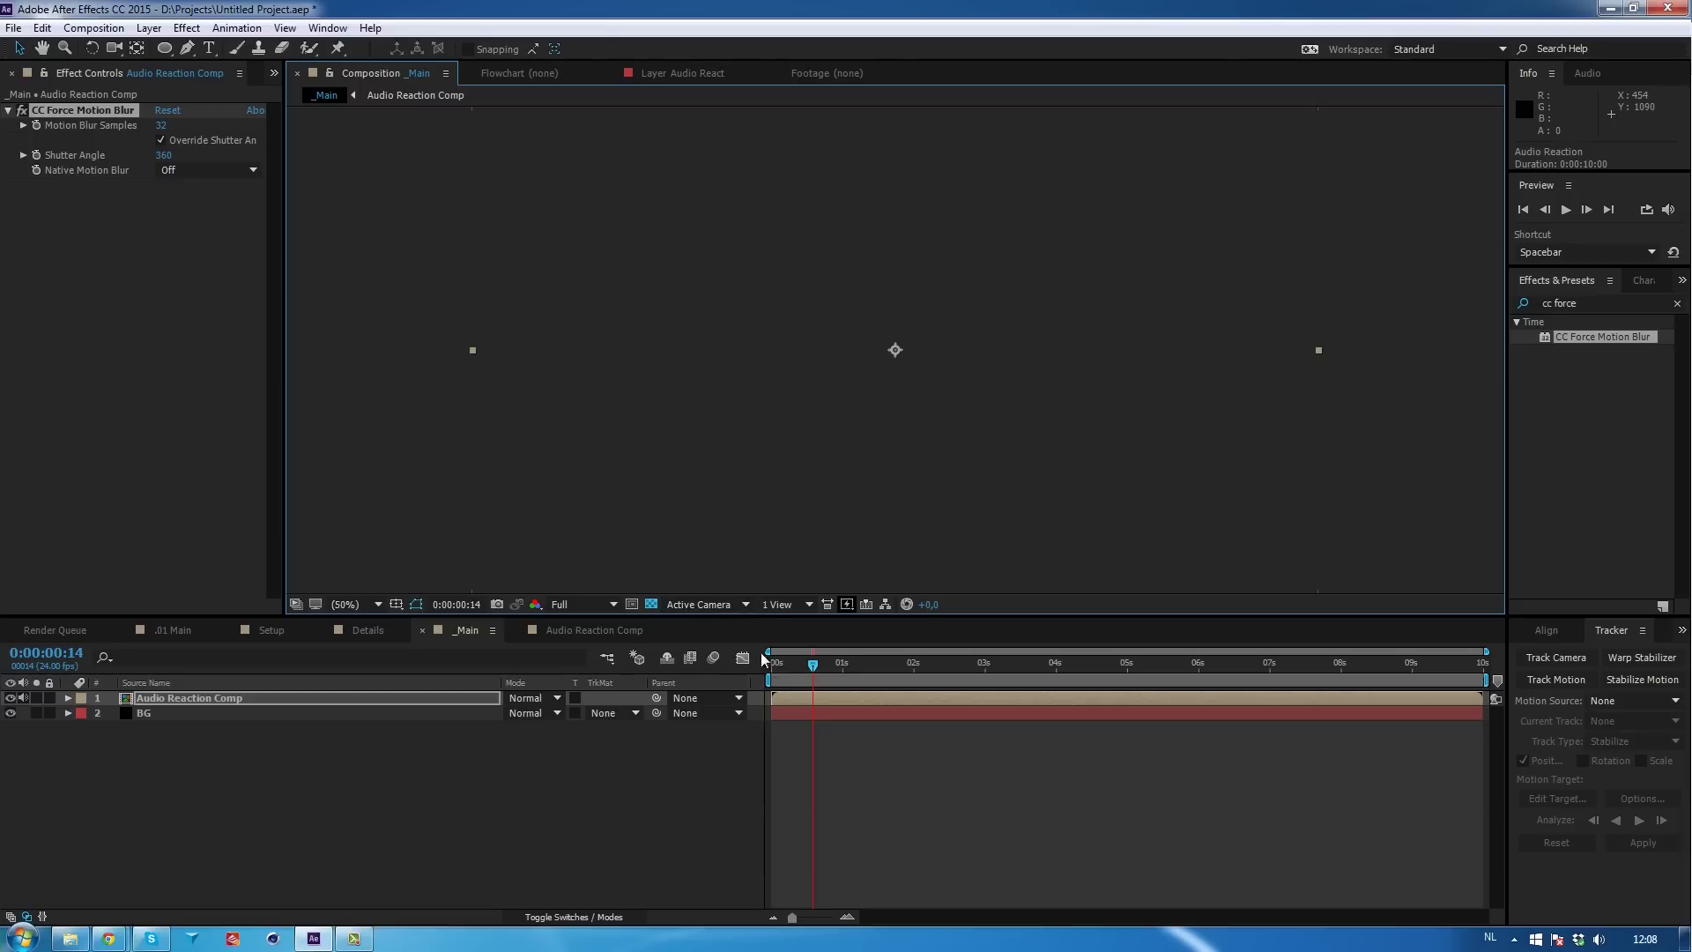
click(782, 663)
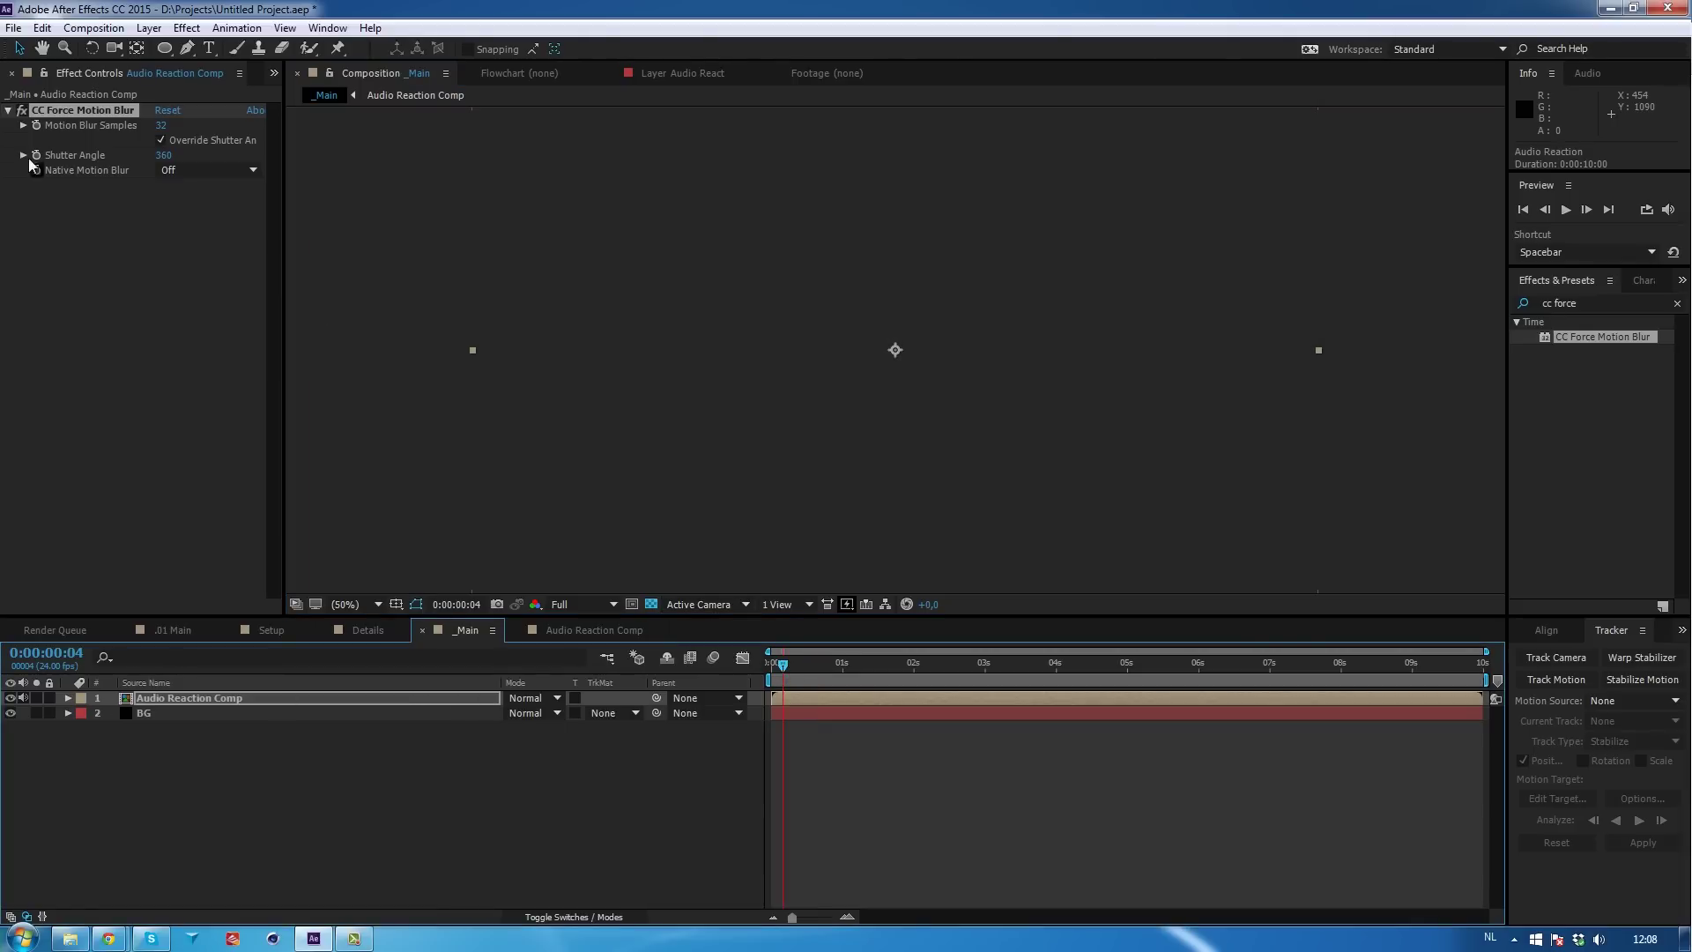
click(23, 111)
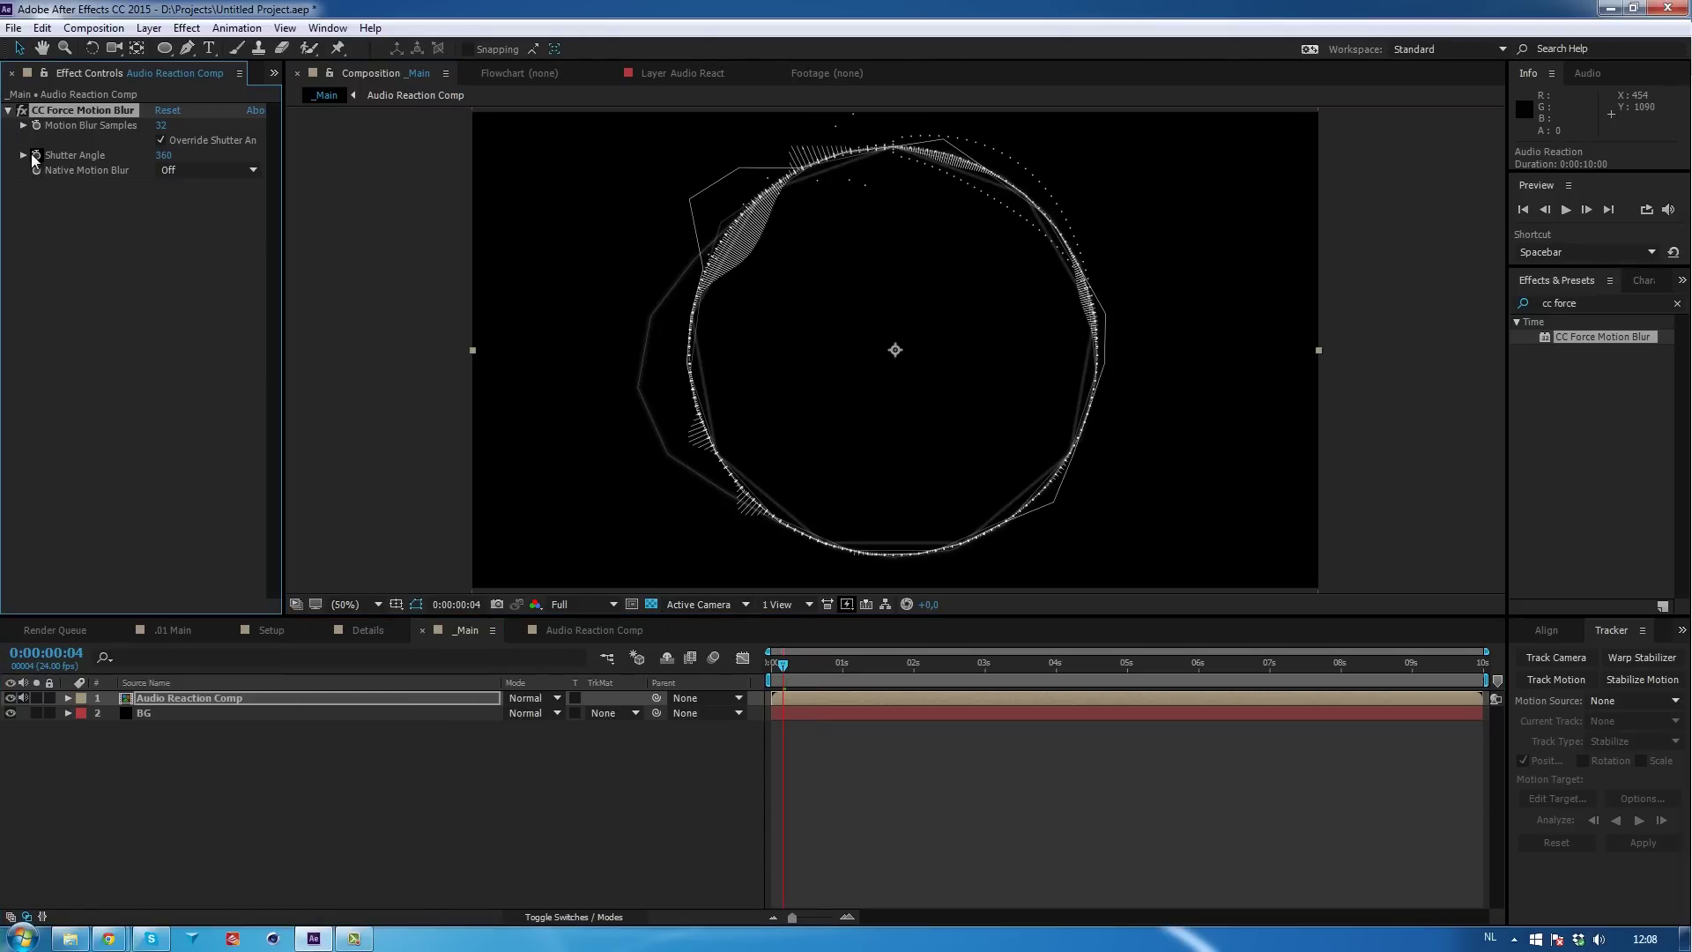
click(14, 110)
Duplicate the Audio Reaction Comp layer in _Main and scale the copy to 79%.
click(195, 698)
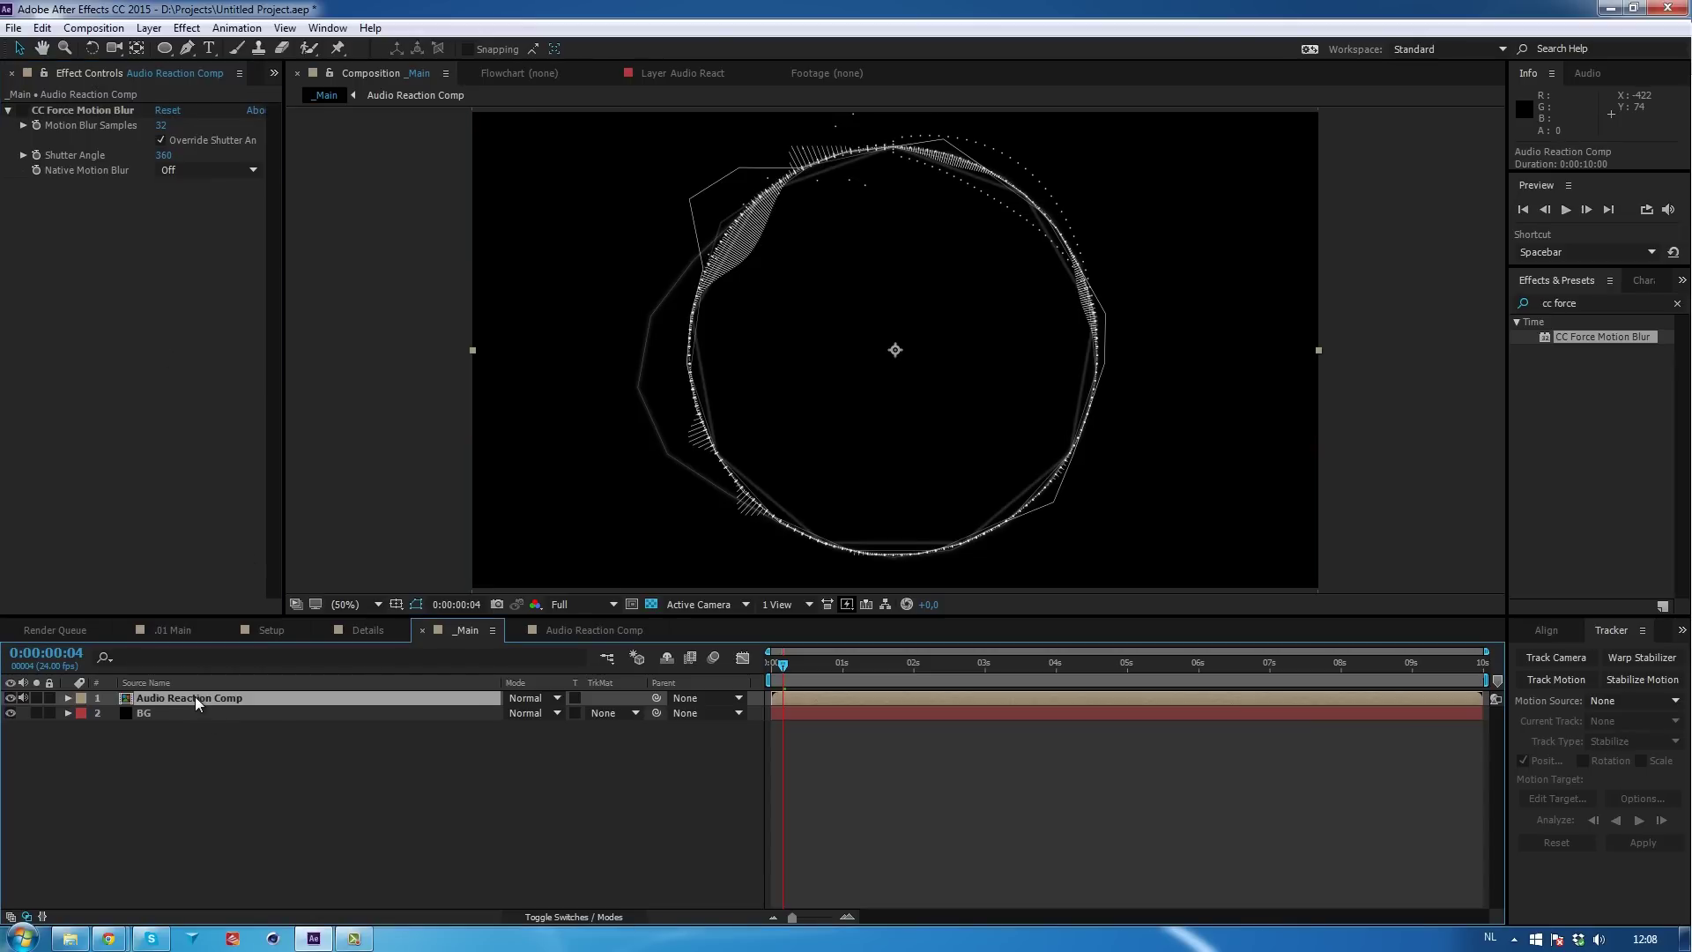
key(ctrl+d)
key(s)
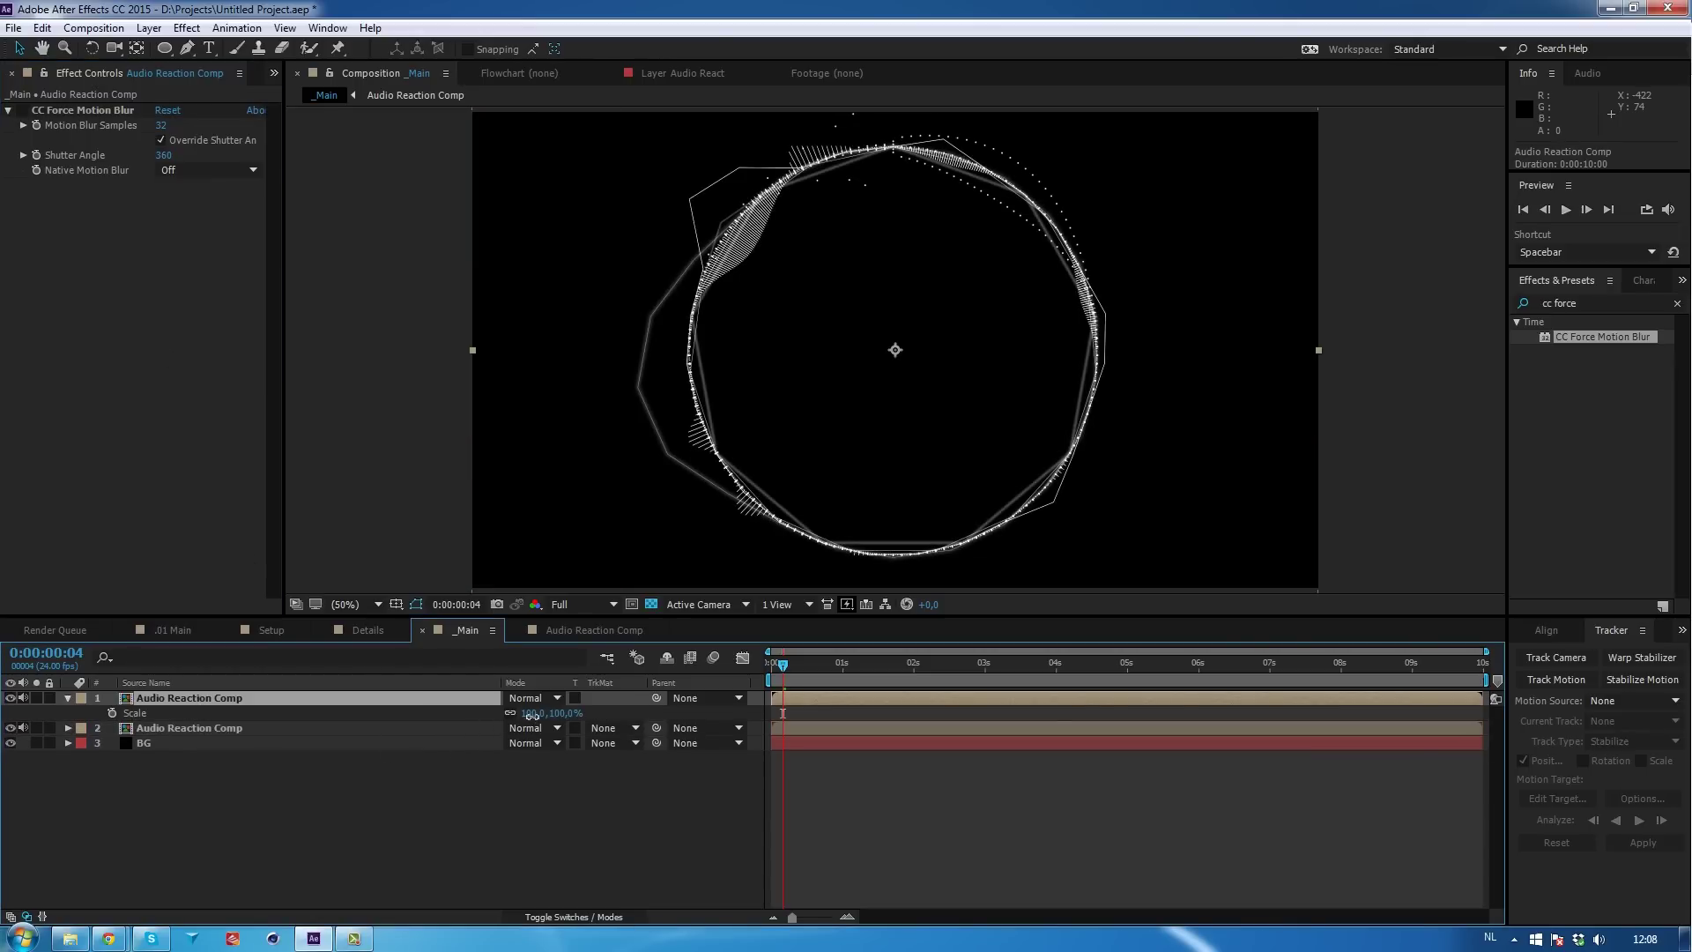
drag(532, 716, 441, 720)
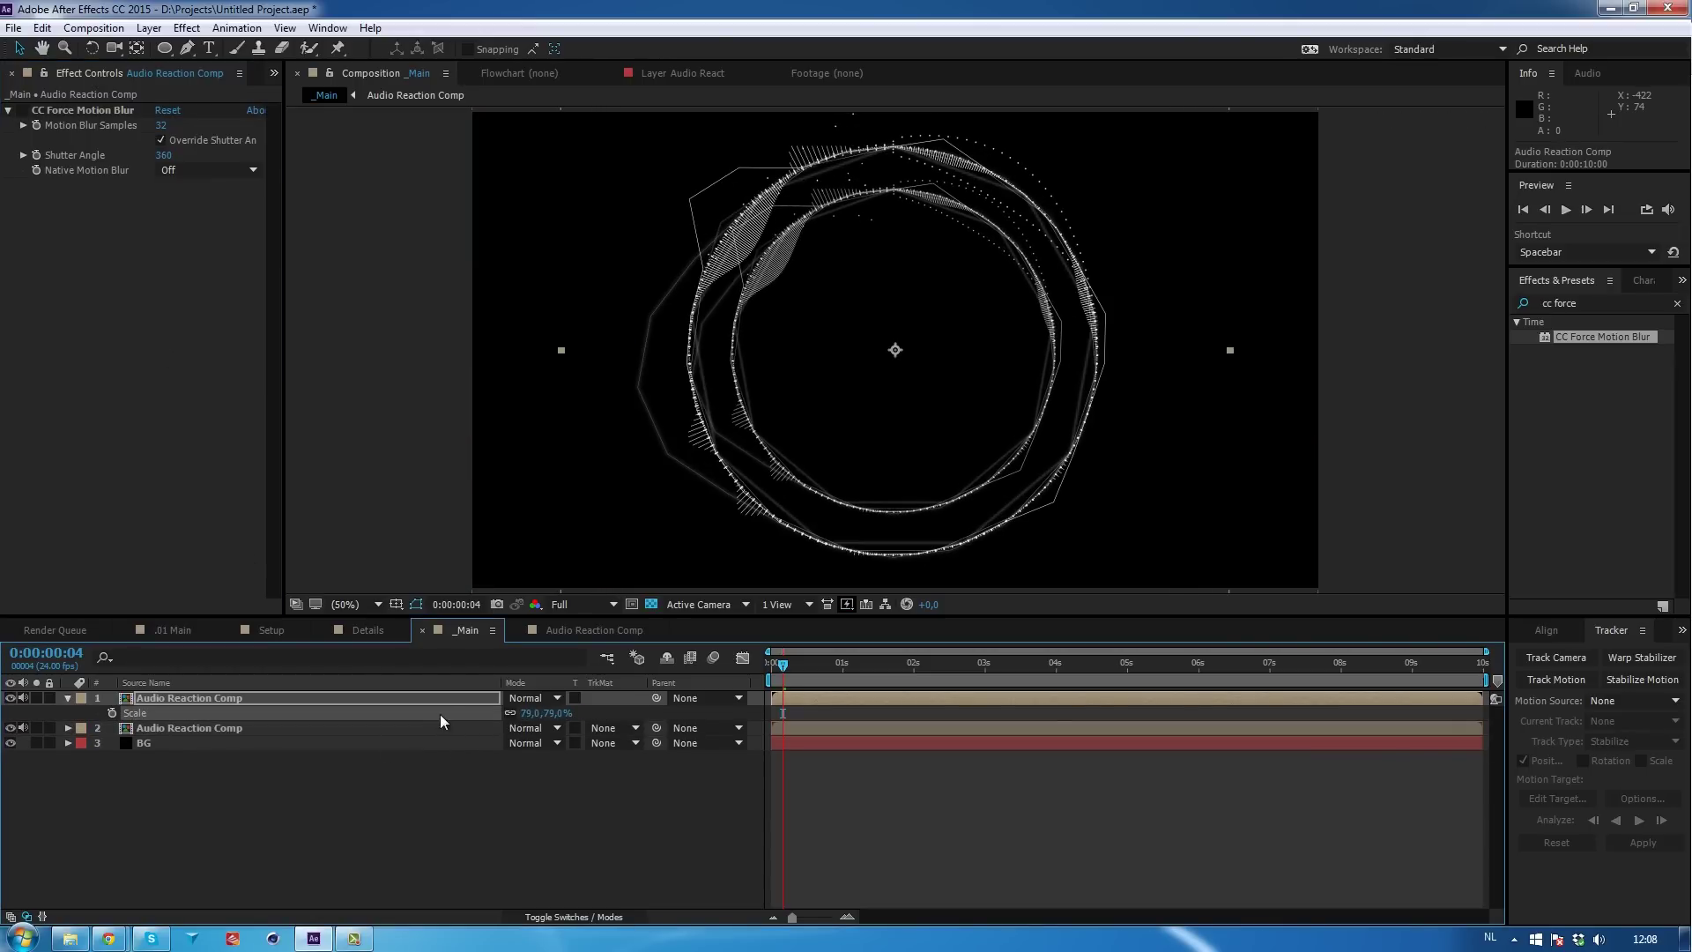
Apply Fast Blur to the 79% copy with a blurriness of 5.
click(429, 697)
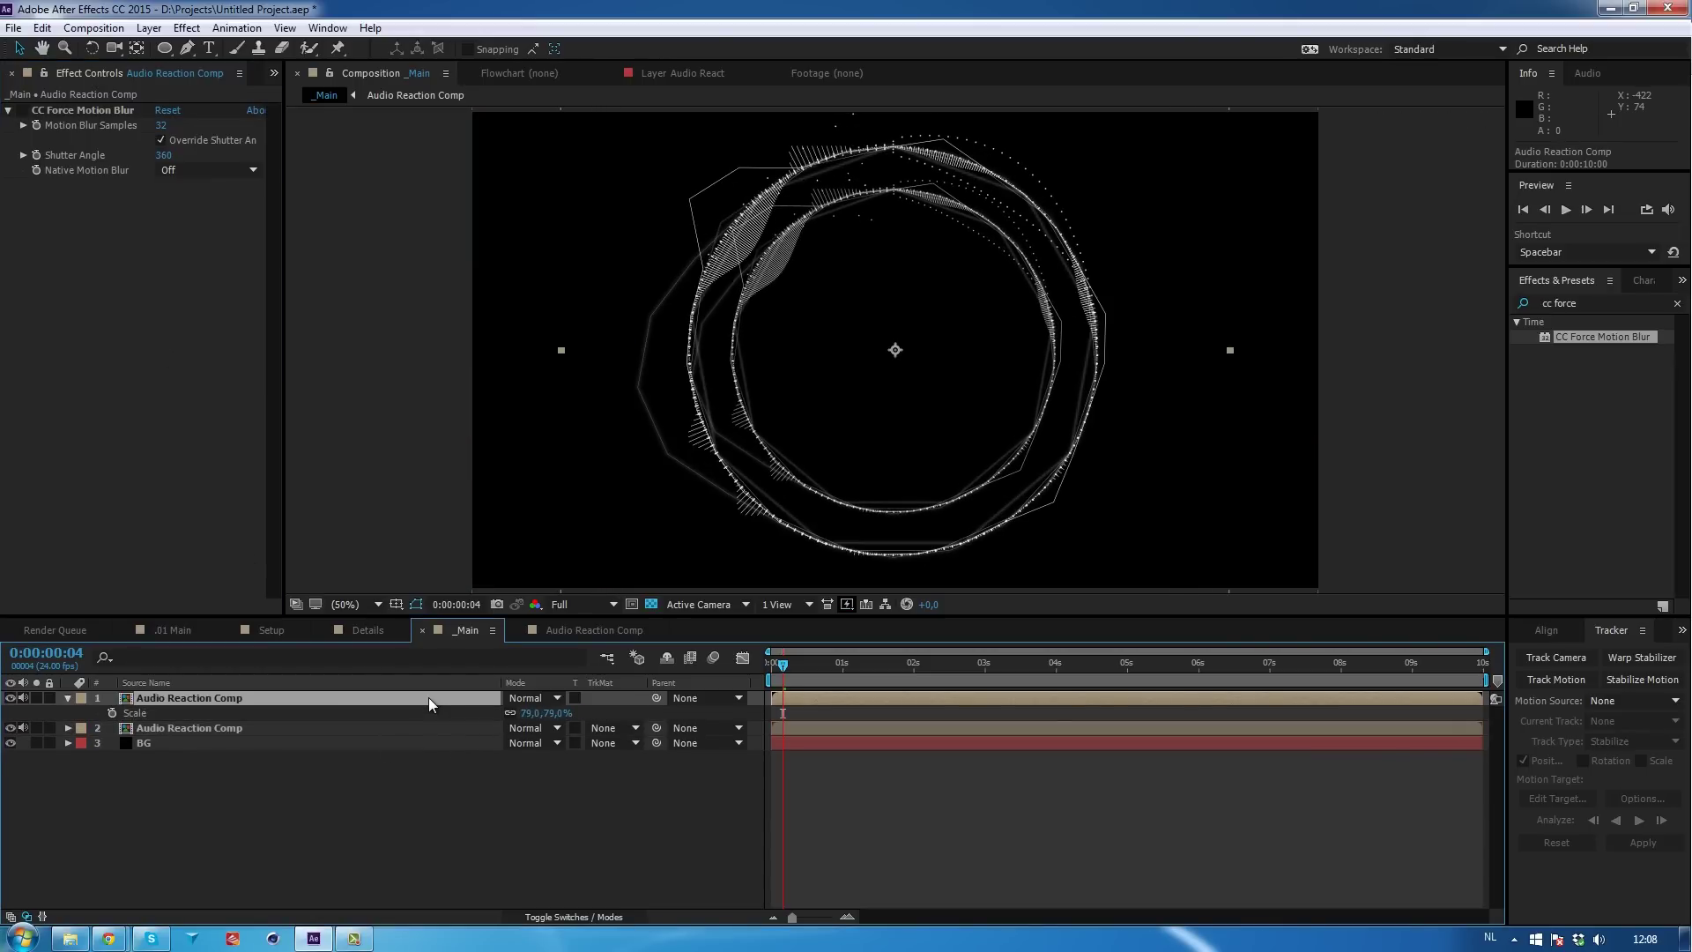
click(186, 27)
mouse_move(290, 152)
click(463, 346)
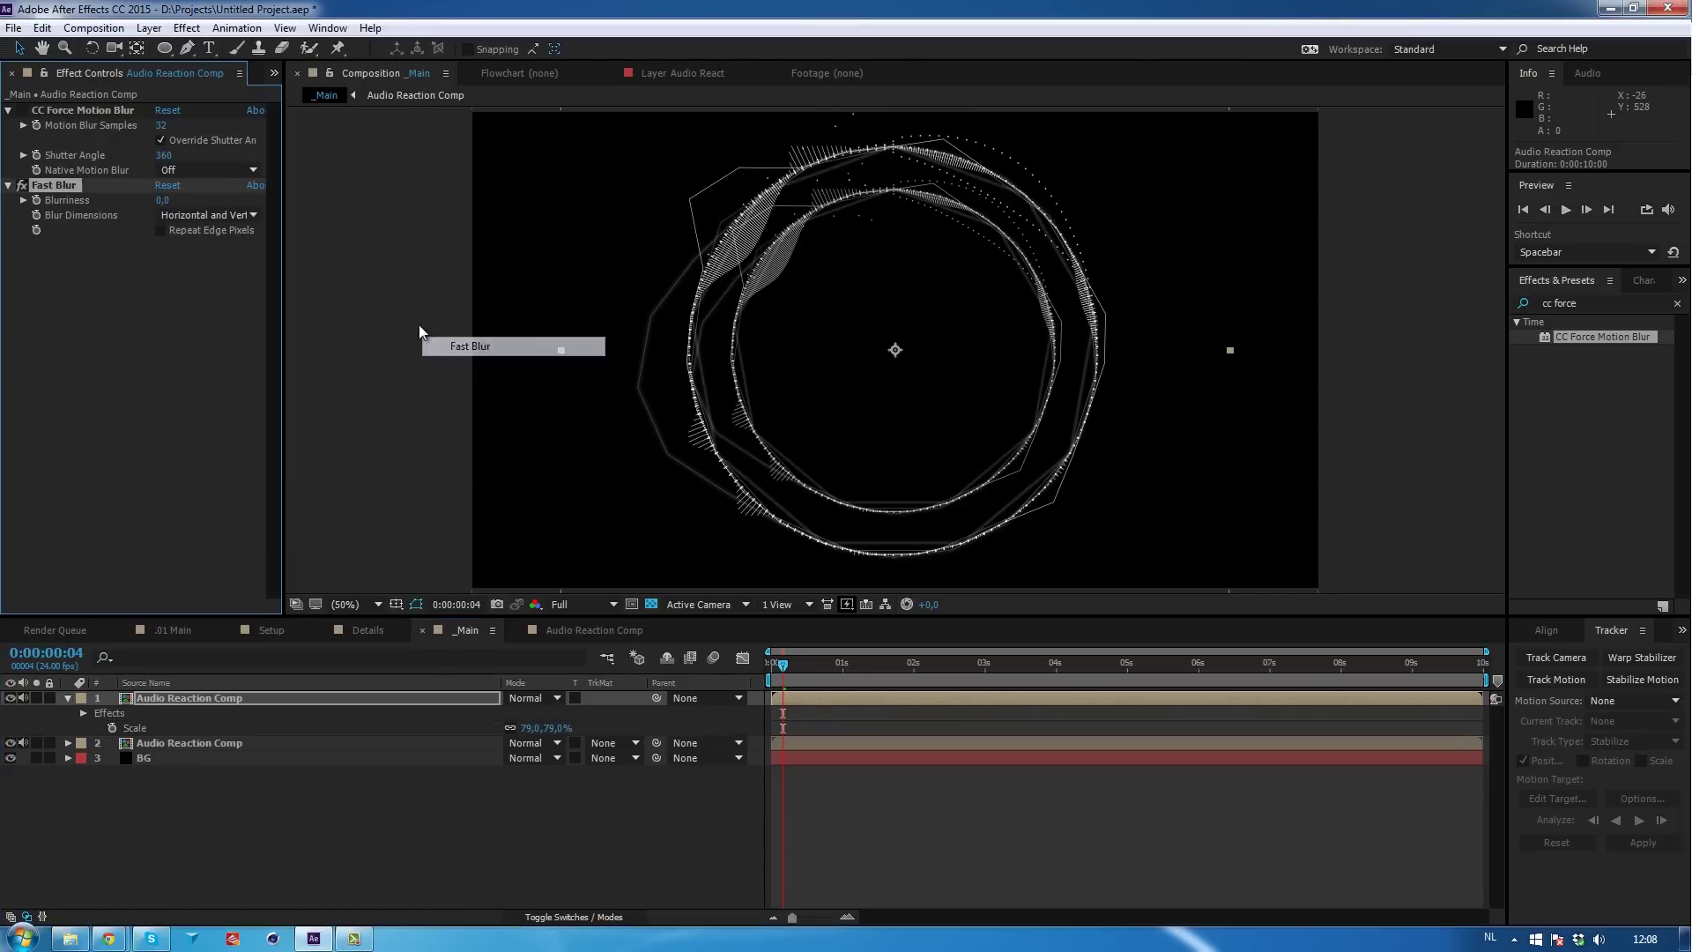
click(162, 201)
text(10)
key(Return)
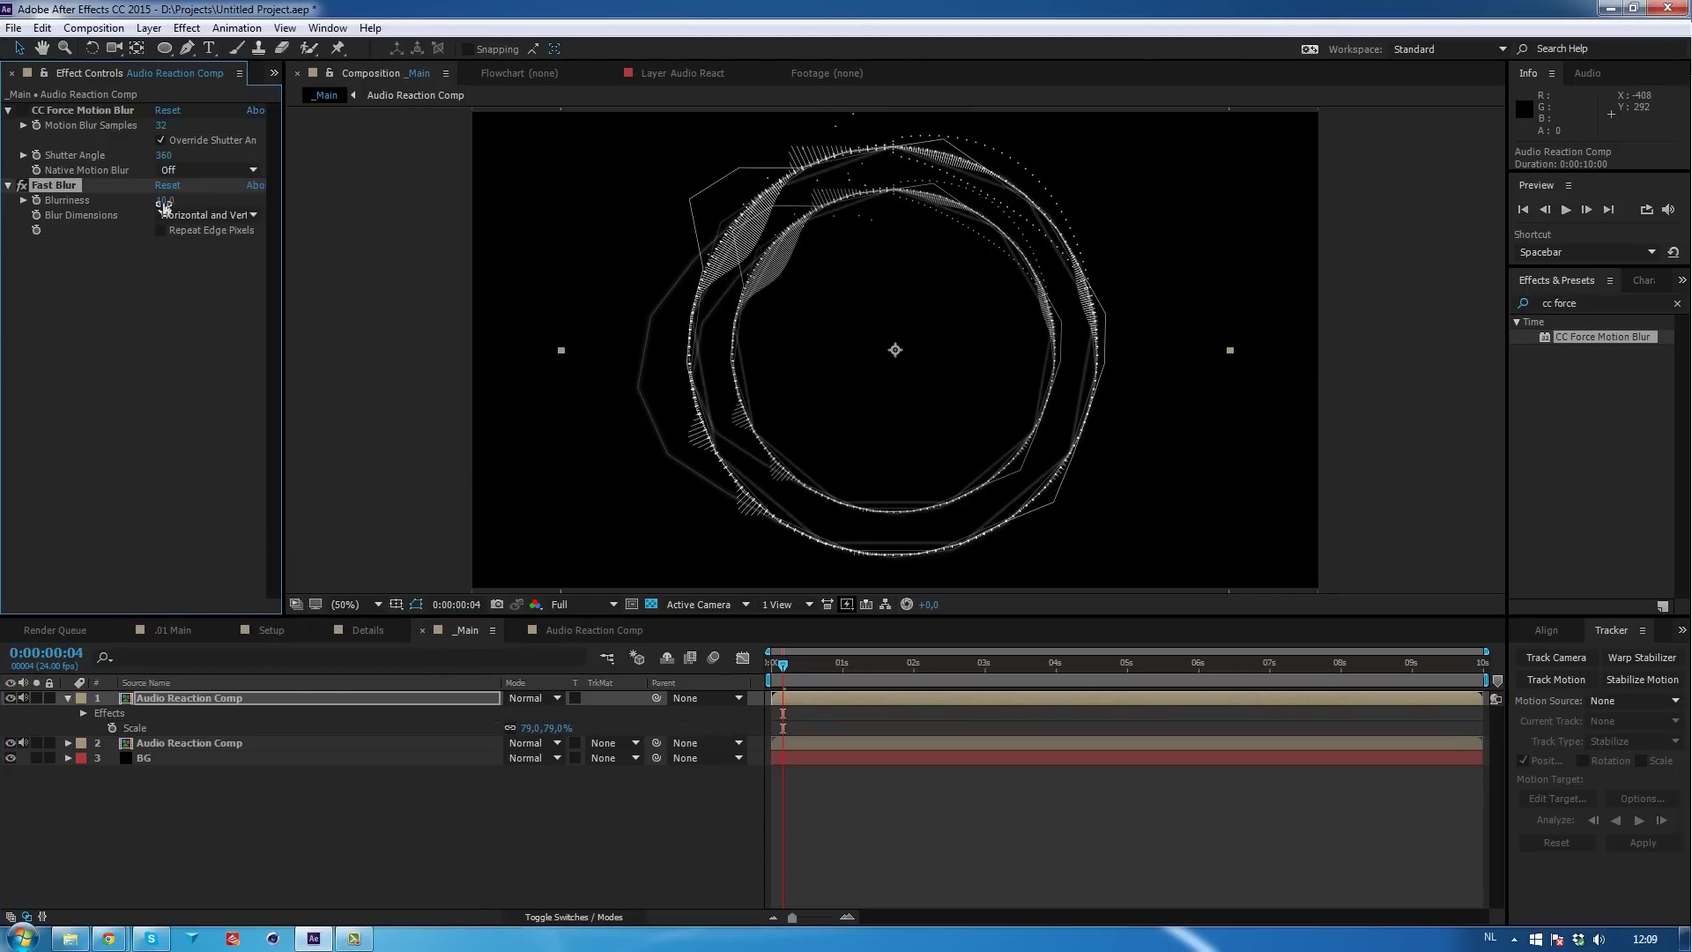
click(164, 200)
text(5)
key(Return)
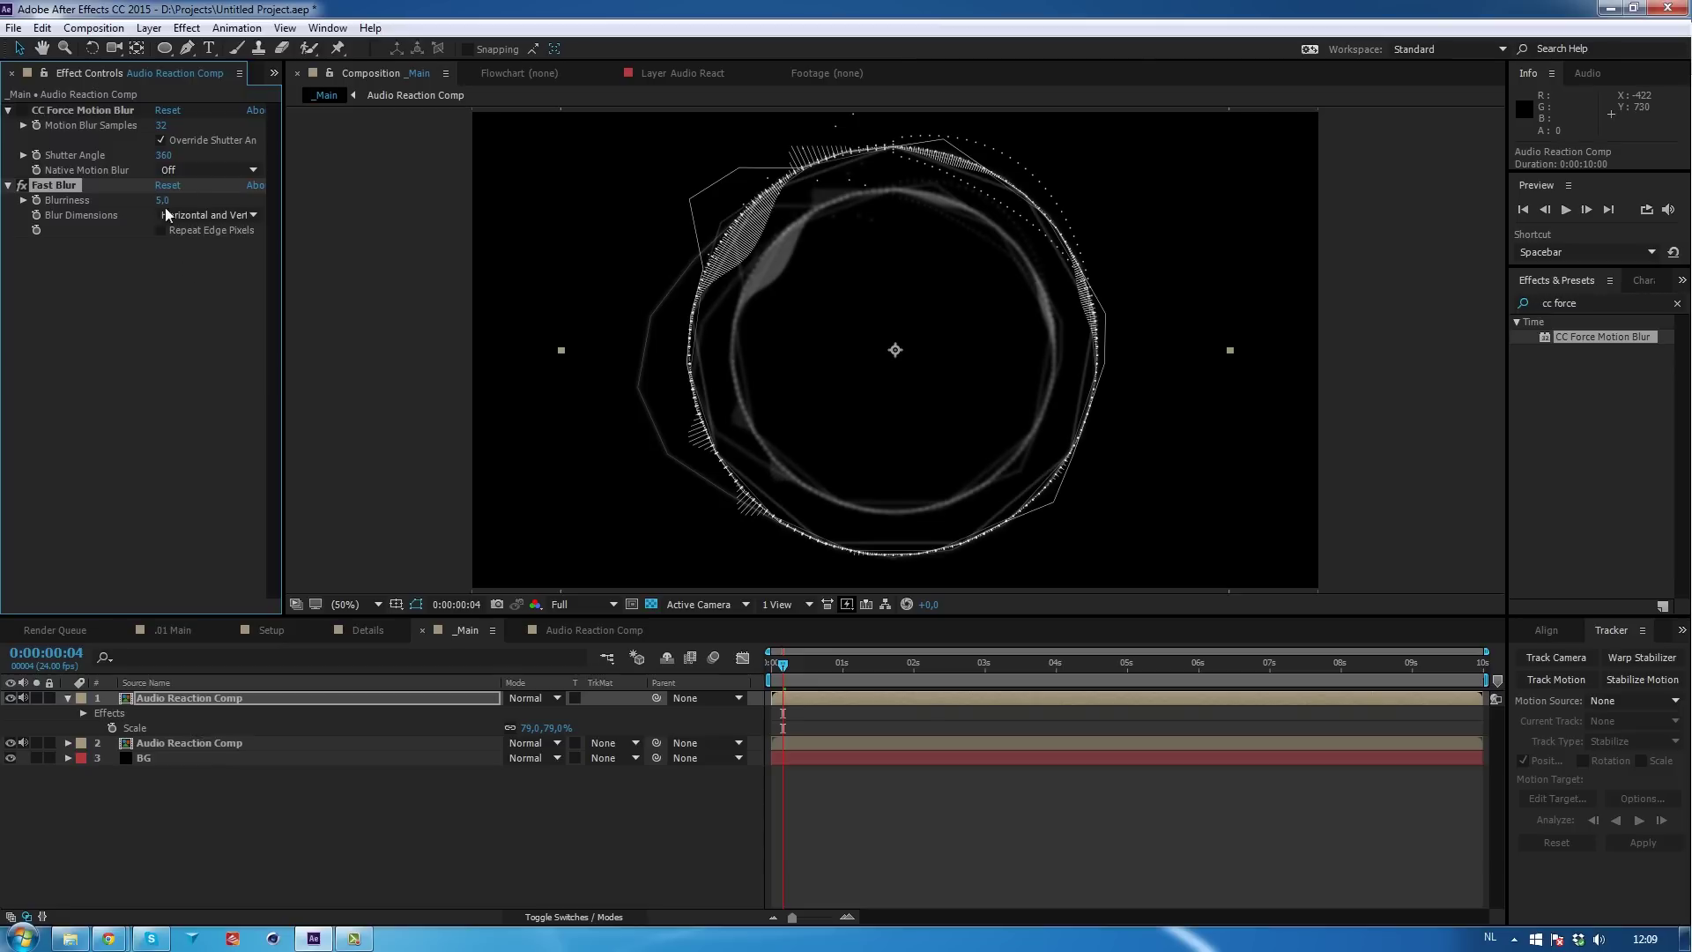
Set the opacity of the blurred Audio Reaction Comp copy to 70%.
click(286, 701)
key(t)
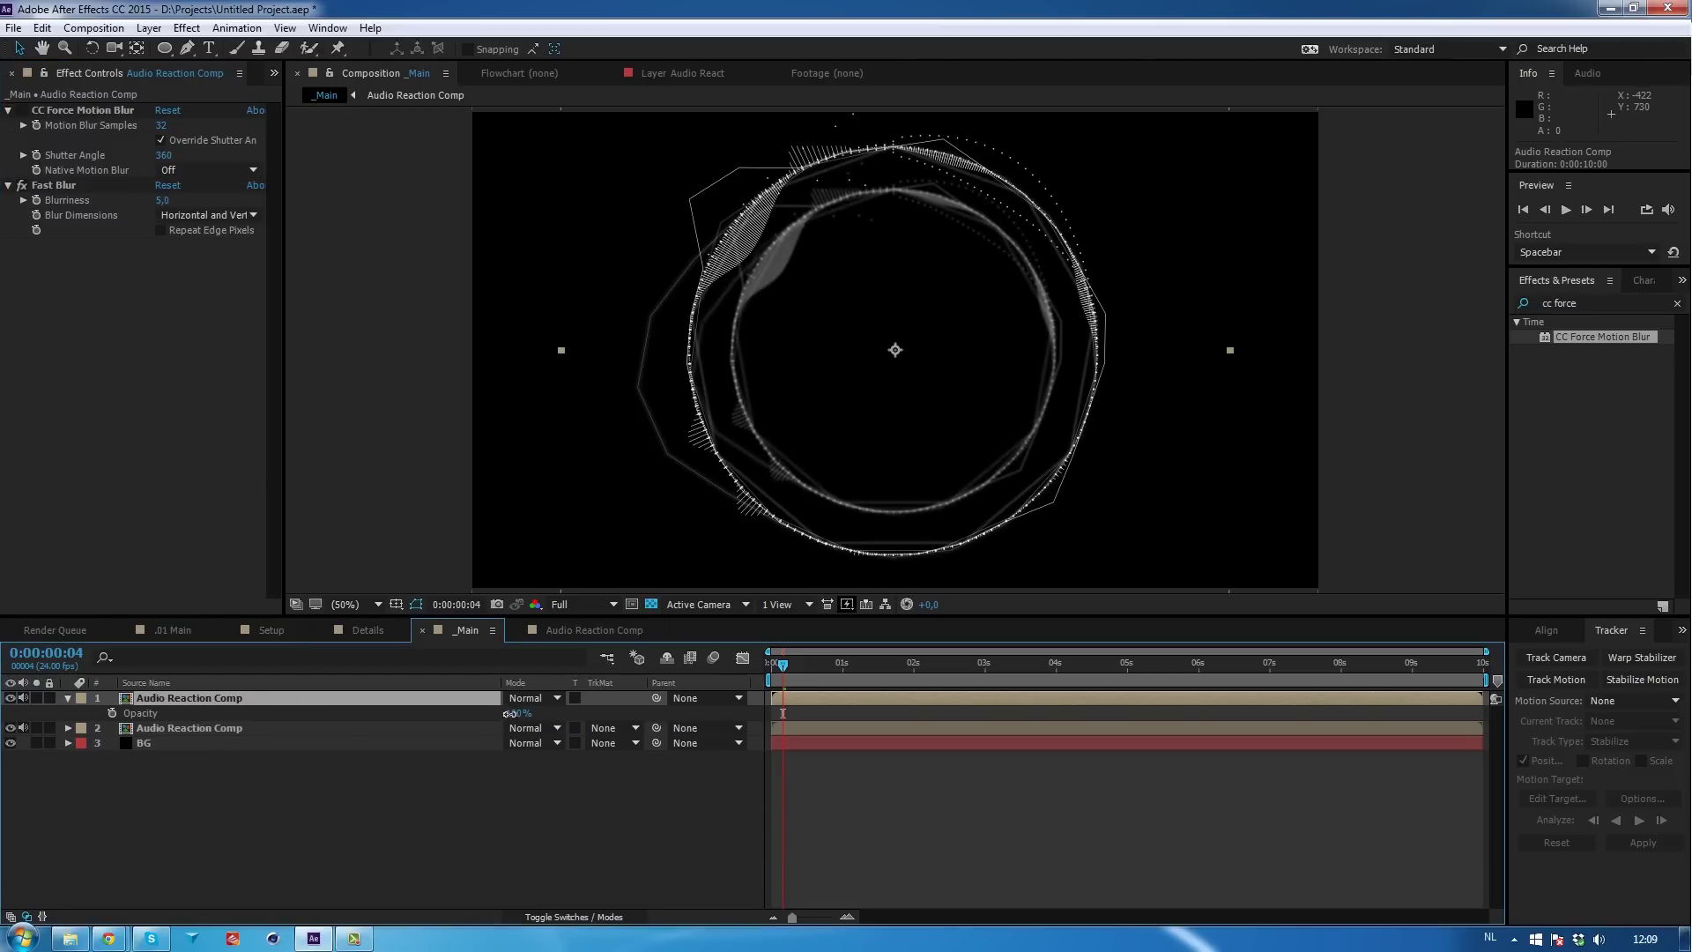
click(509, 713)
text(70)
key(Return)
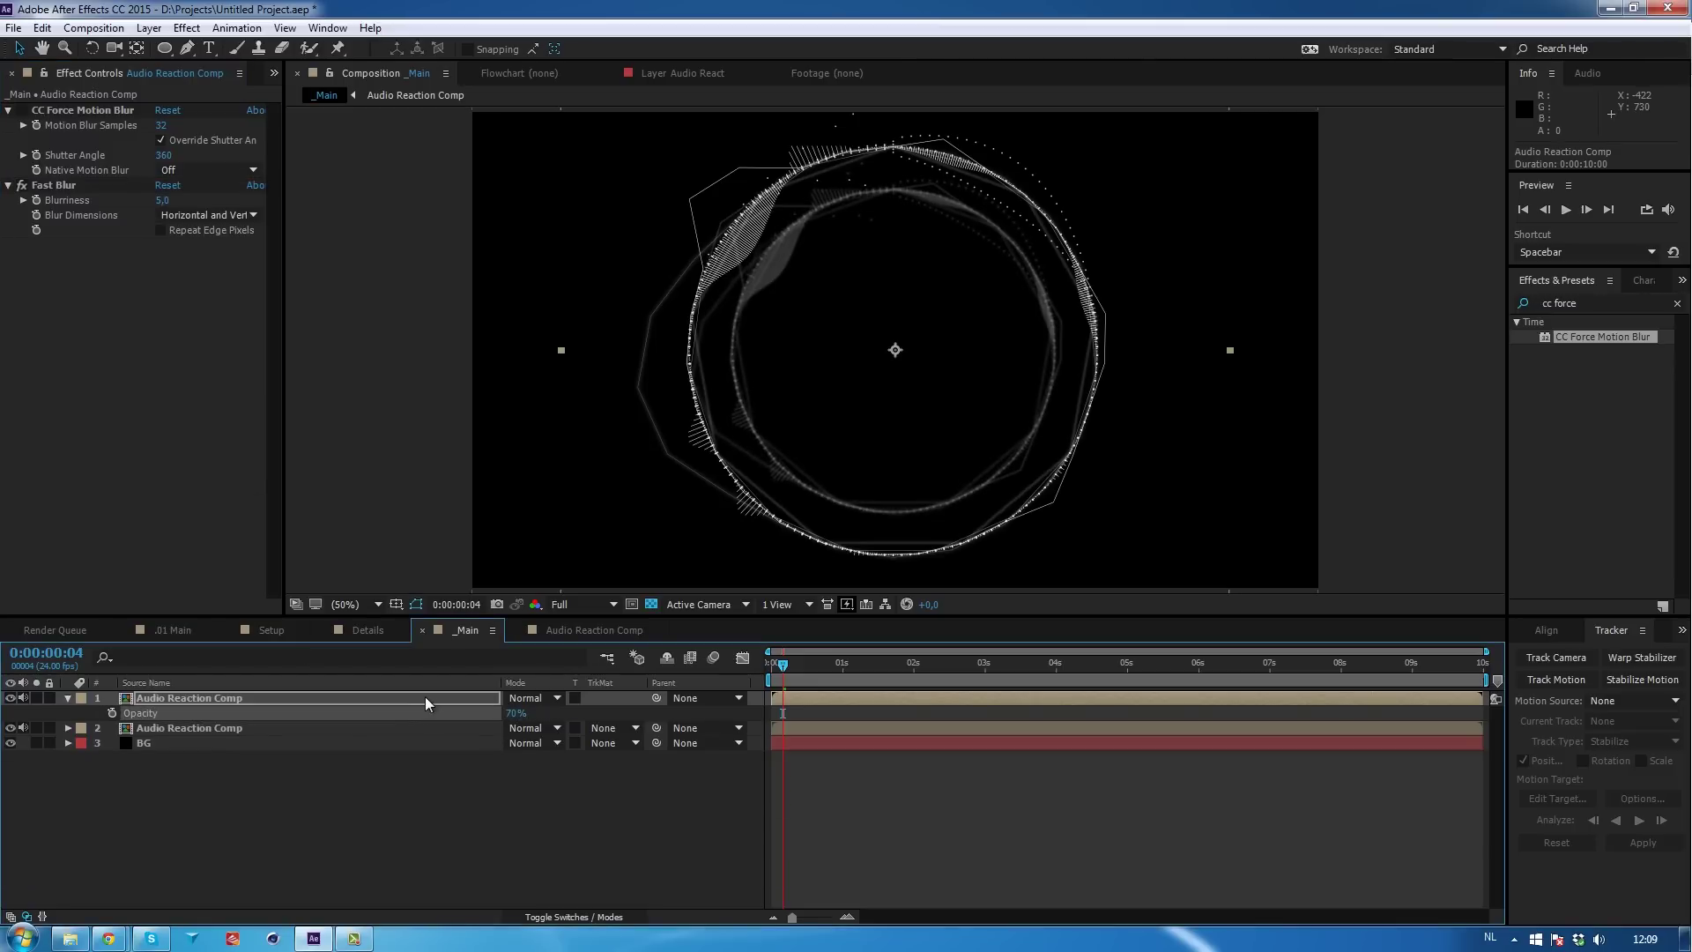
Duplicate the blurred copy, scale the new layer to 59% and set its Fast Blur blurriness to 15.
click(416, 696)
key(ctrl+d)
key(s)
drag(527, 713, 496, 702)
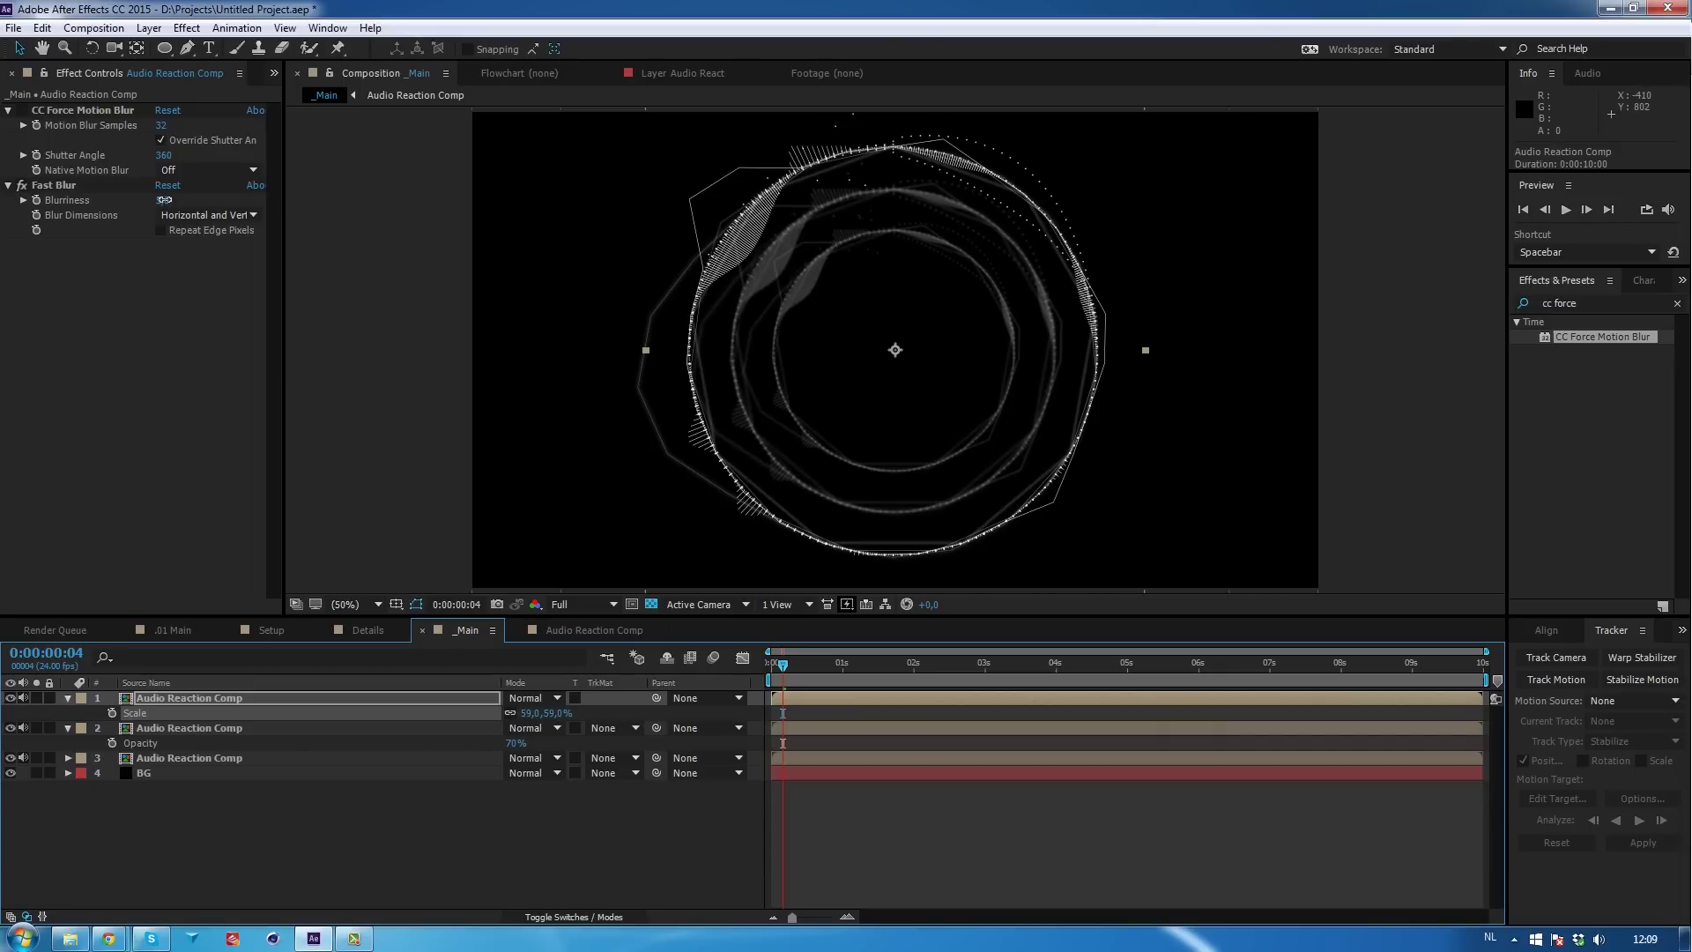
drag(164, 200, 185, 200)
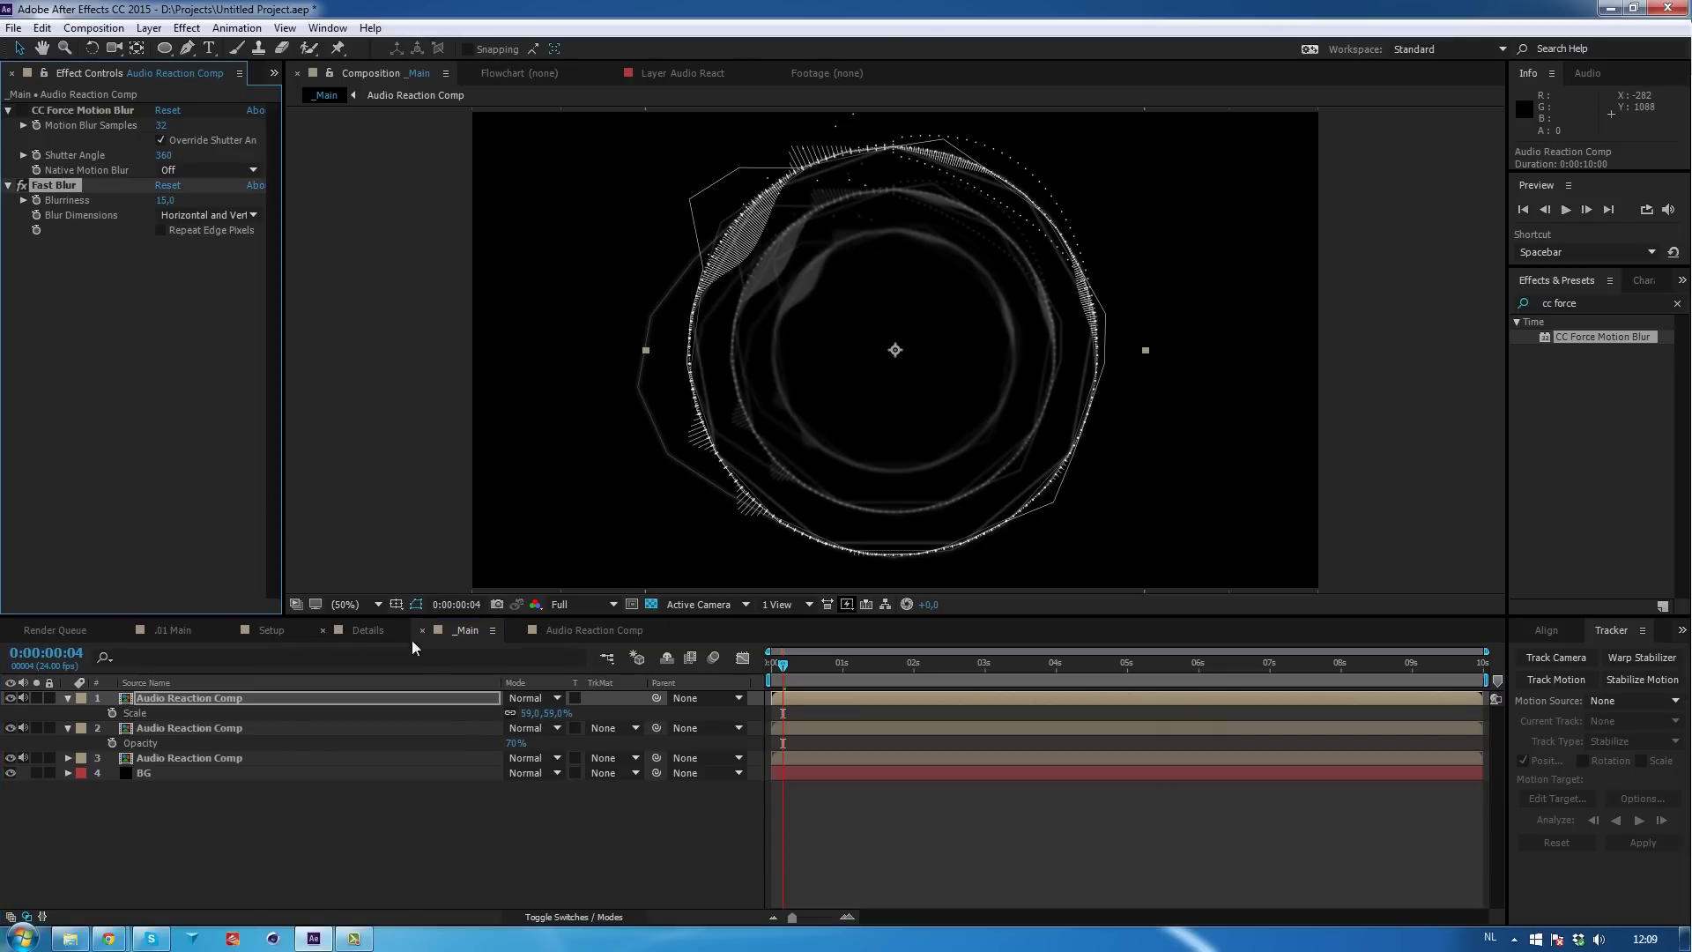
Set the opacity of the 59% Audio Reaction Comp copy to 35%.
click(430, 703)
key(t)
click(516, 713)
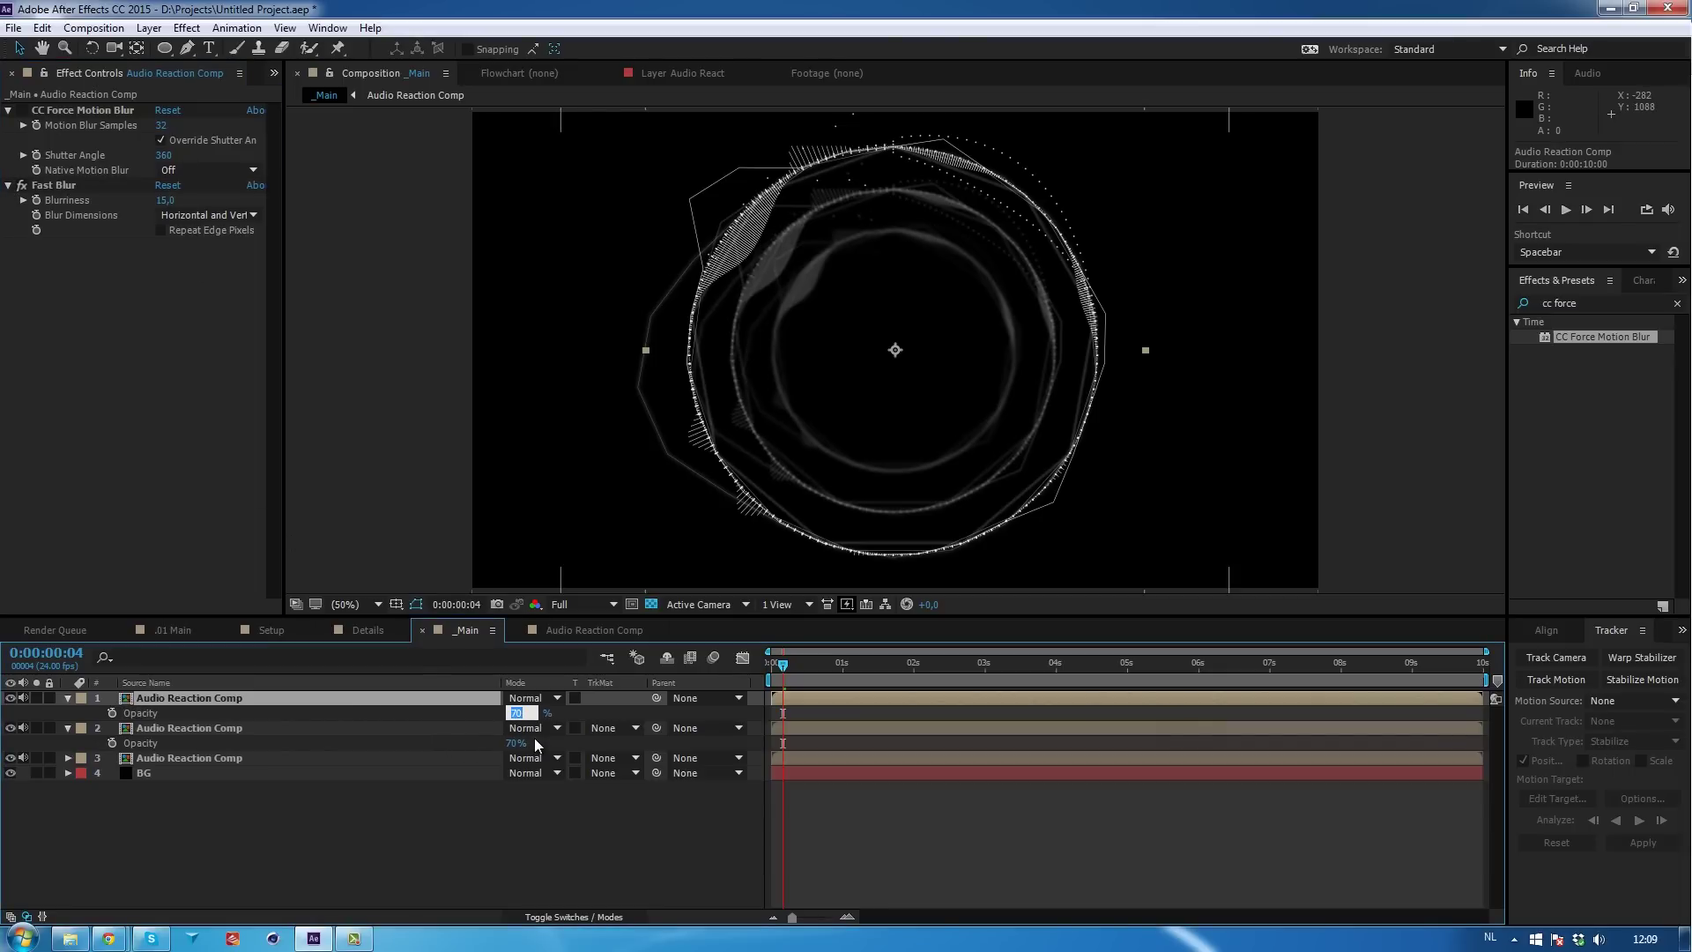
text(35)
key(Return)
Duplicate the topmost Audio Reaction Comp layer and scale the new copy to 47%.
click(353, 698)
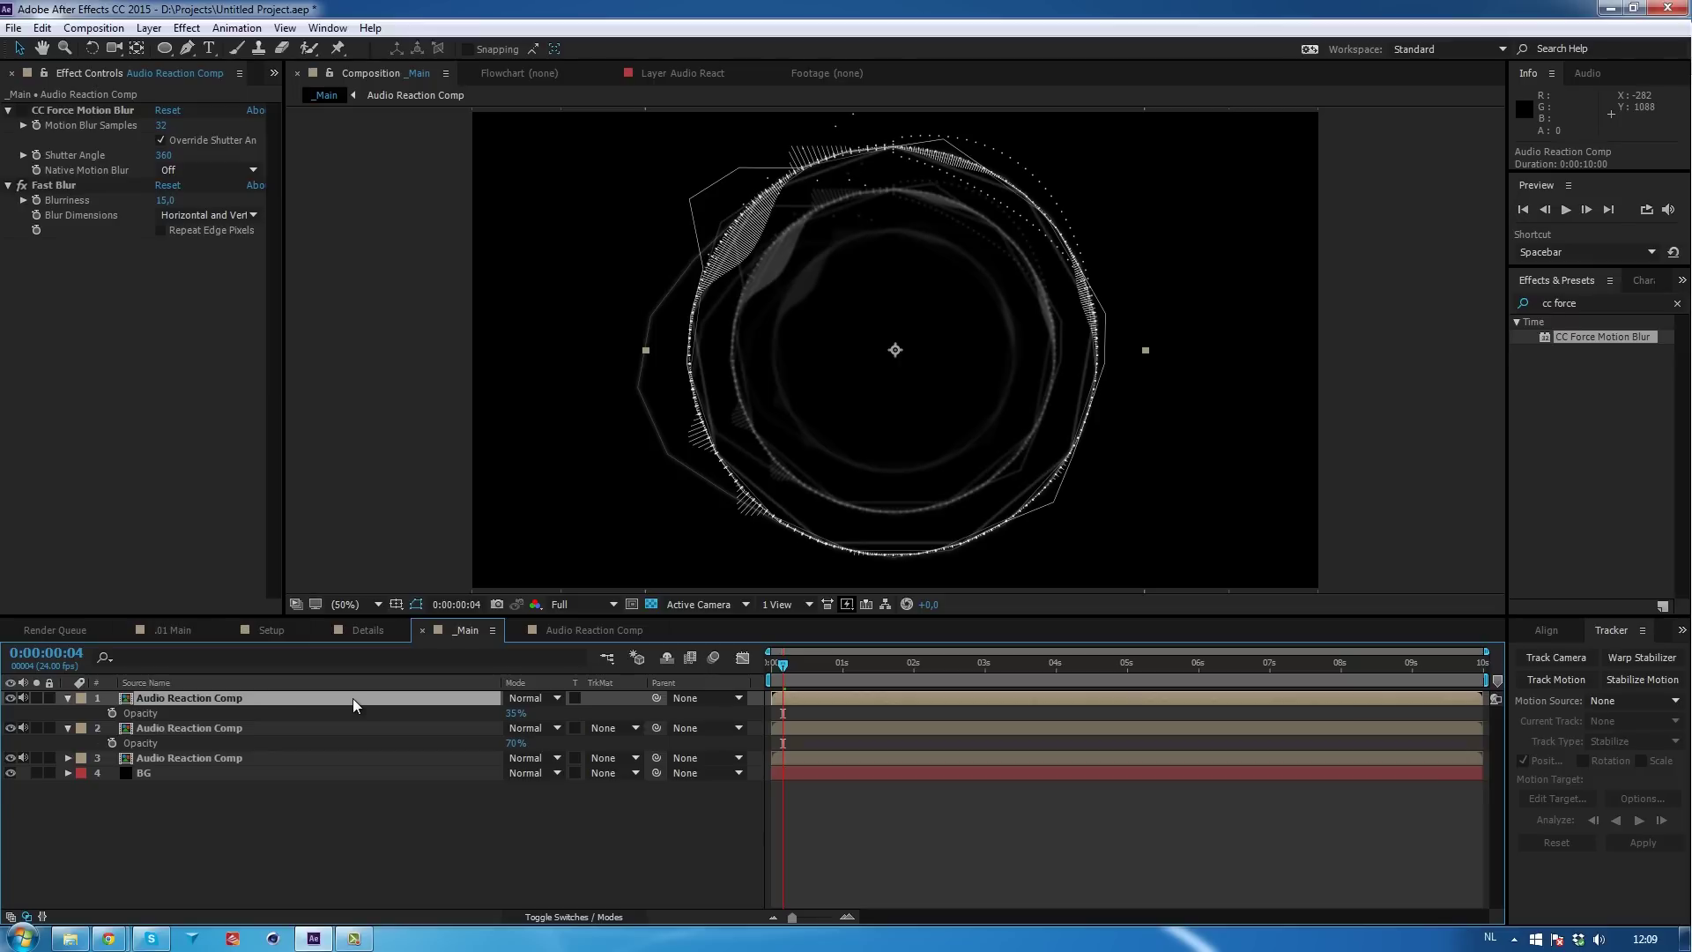
key(ctrl+d)
key(s)
drag(527, 713, 511, 713)
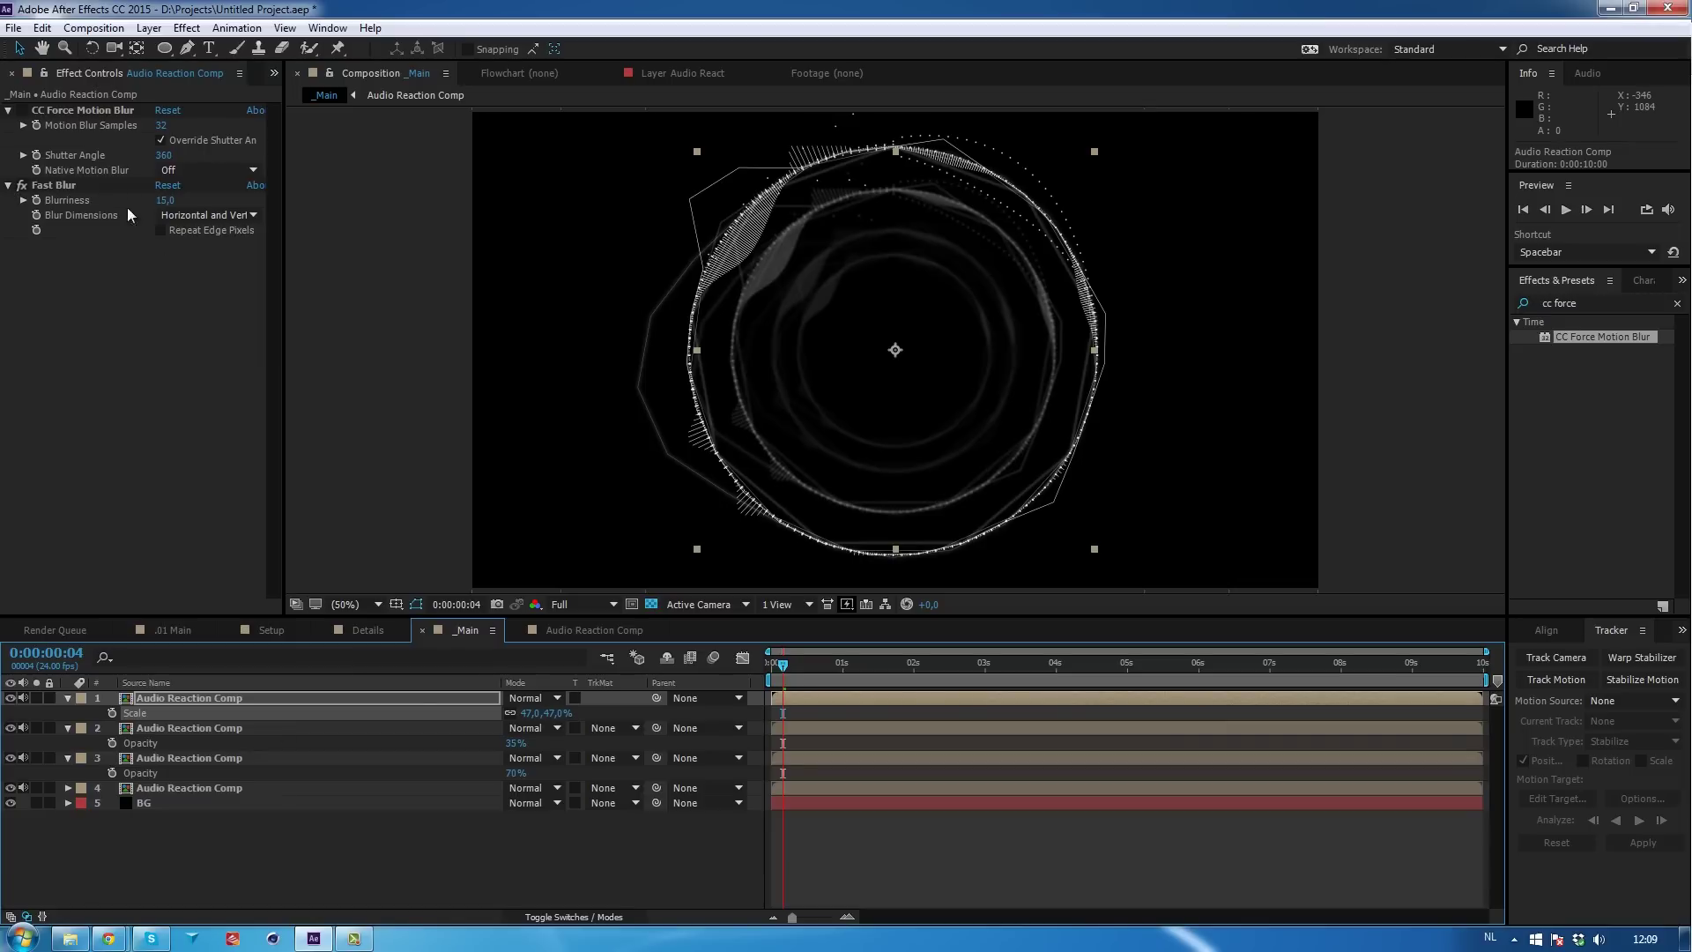
Reduce the topmost Audio Reaction Comp copy to 42% scale and set its opacity to 15%.
drag(523, 718, 522, 719)
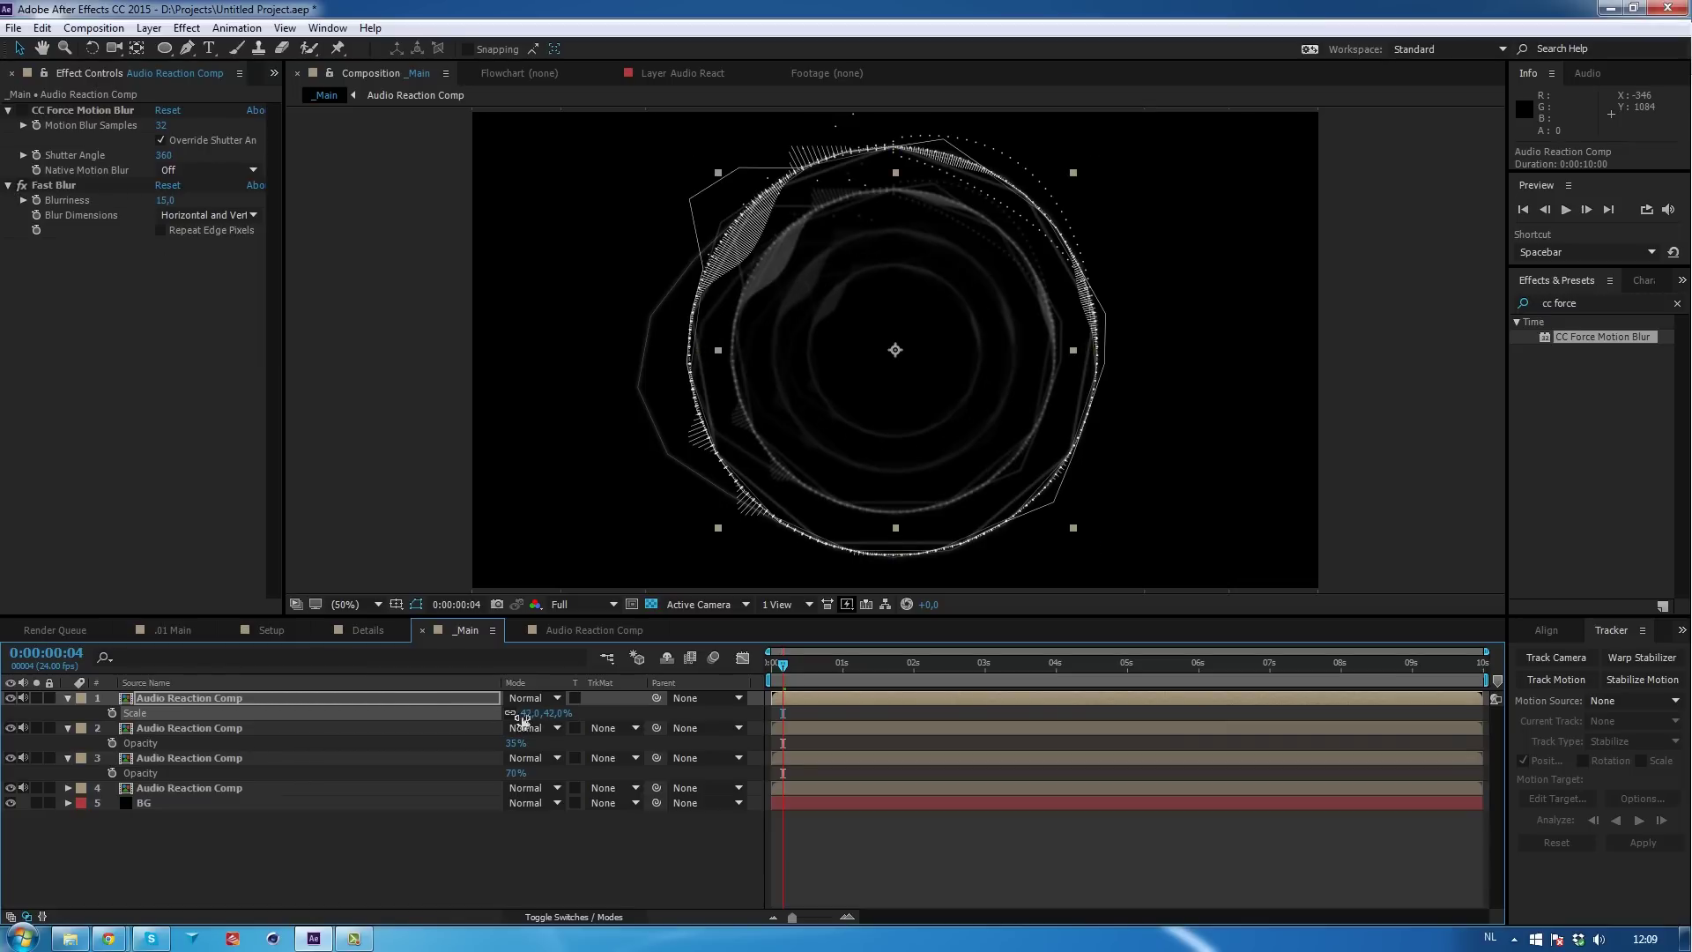
click(407, 699)
key(t)
click(516, 713)
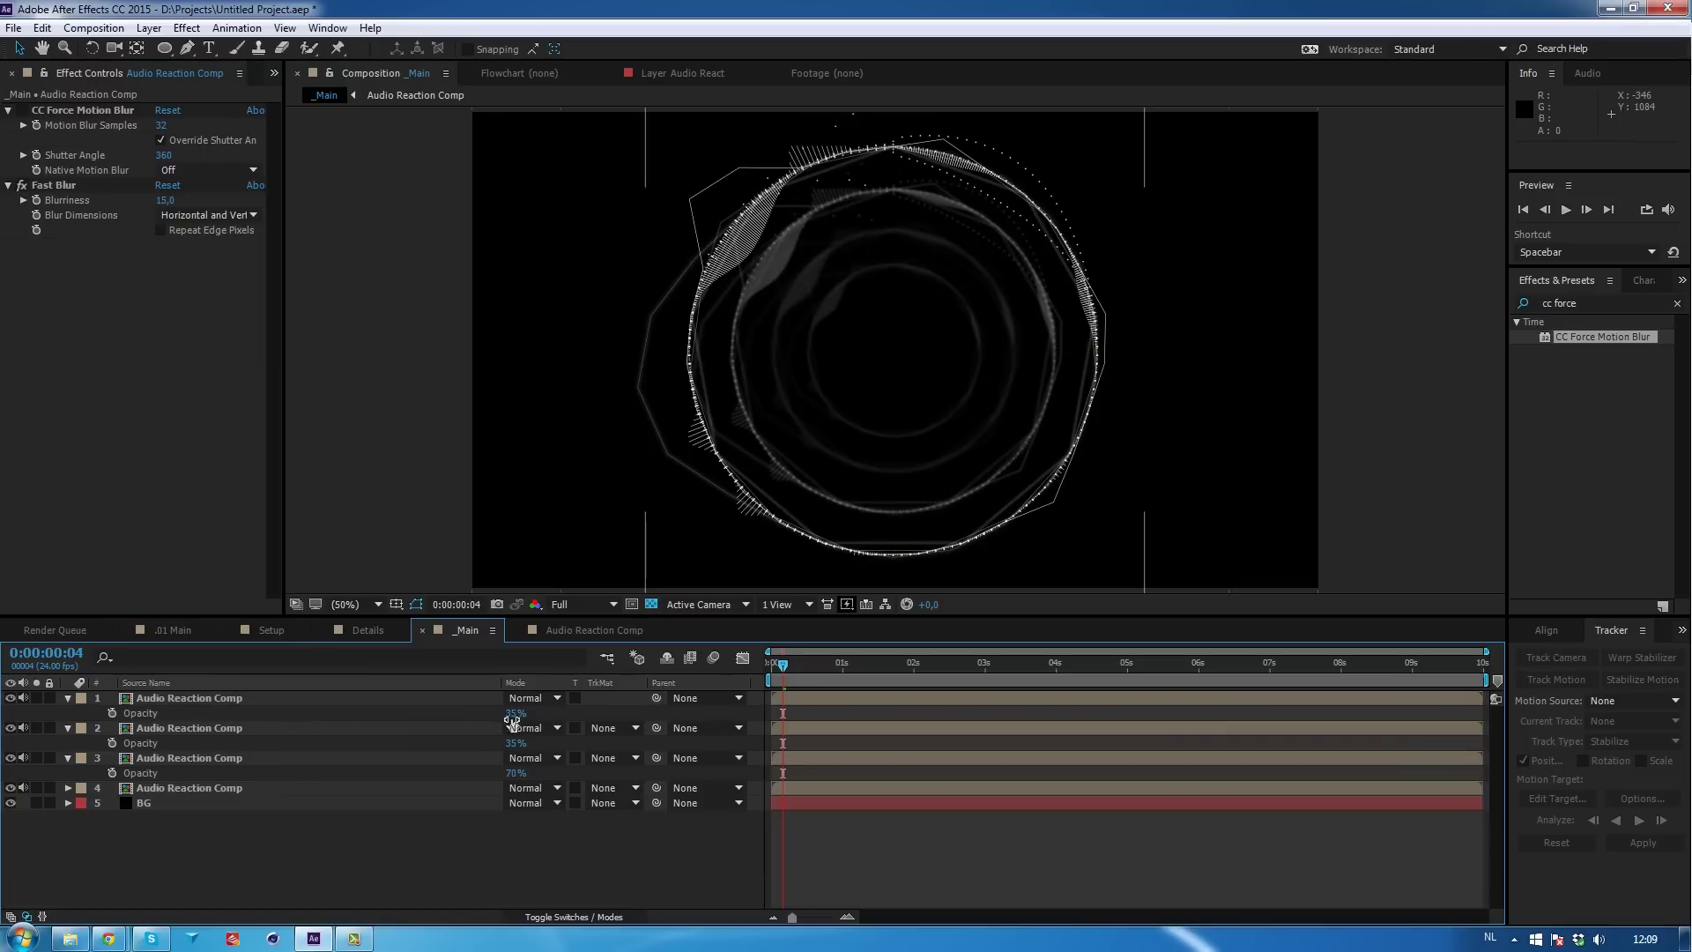
text(15)
key(Return)
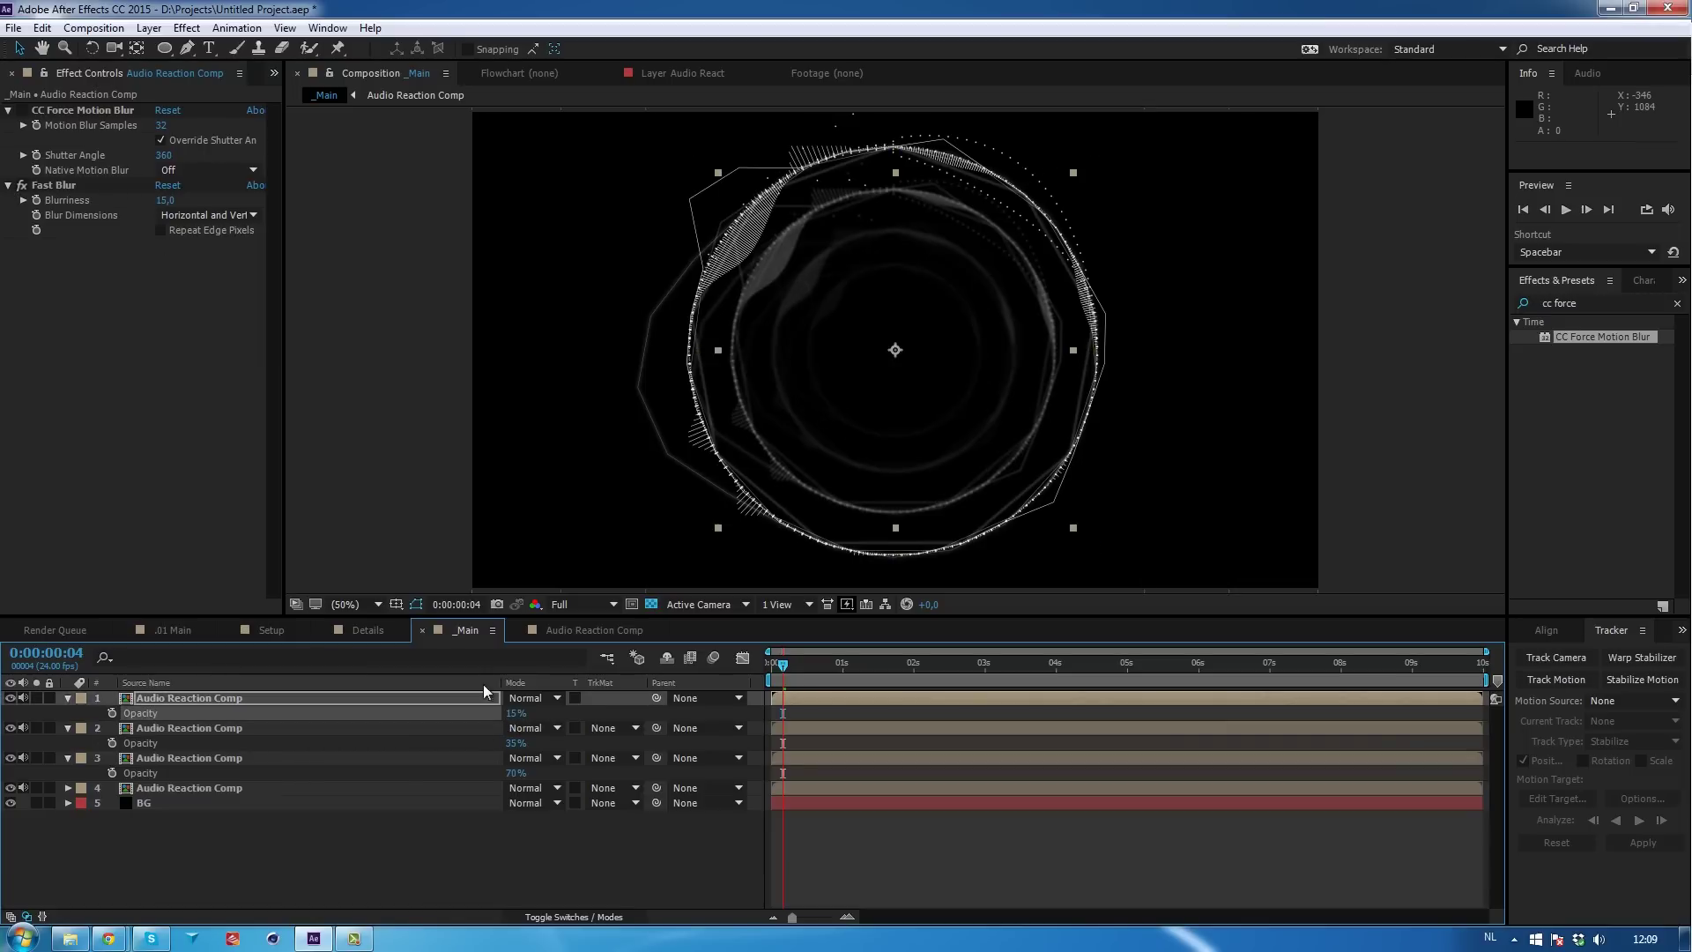
Set the Fast Blur blurriness of the 42% Audio Reaction Comp copy to 35.
click(165, 200)
text(25)
key(Return)
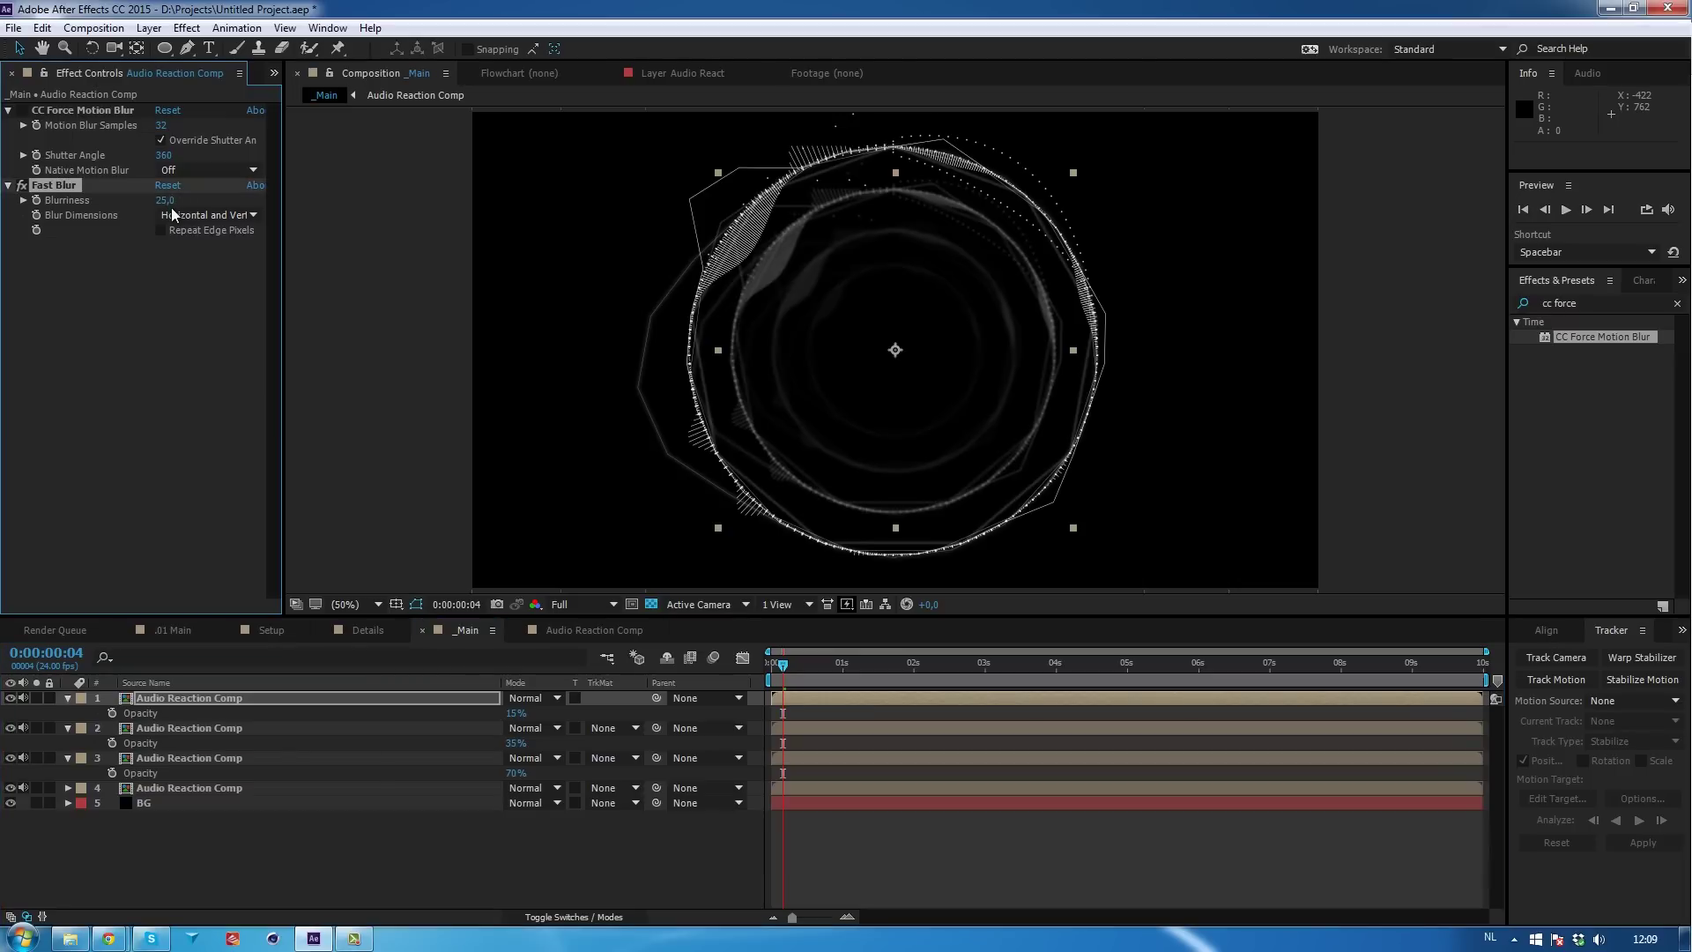
click(165, 200)
text(35)
key(Return)
Duplicate the 42% copy, enlarge the new layer to 178% scale and set its Fast Blur blurriness to 25.
click(243, 698)
key(ctrl+d)
key(s)
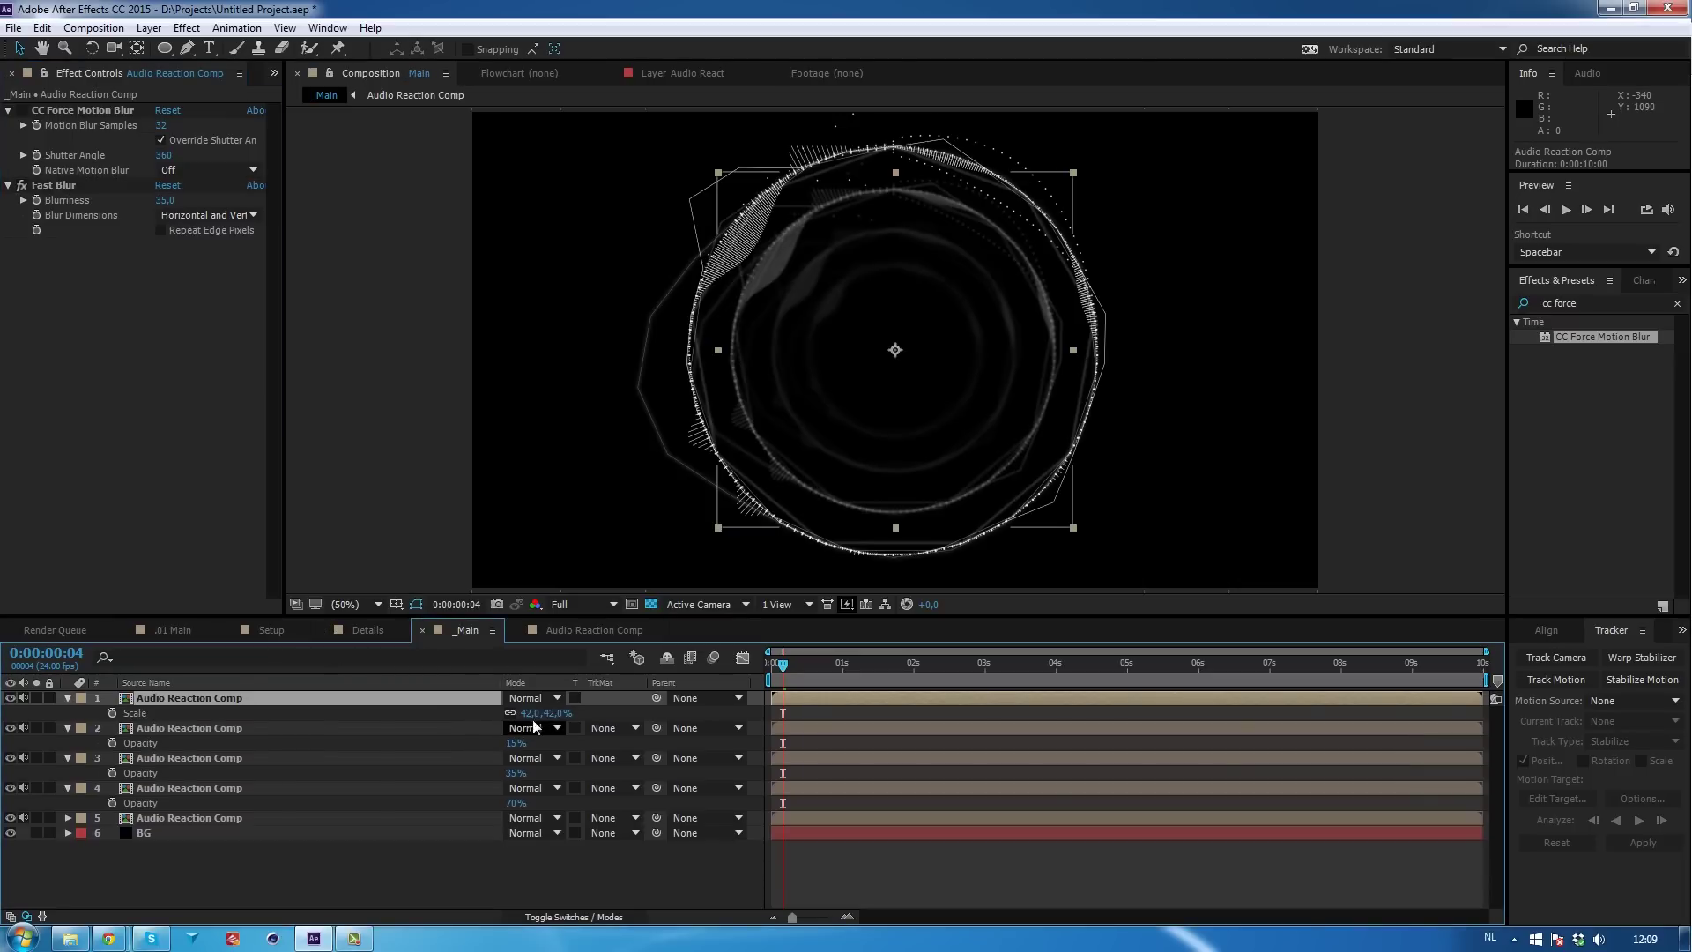
drag(542, 713, 617, 698)
click(157, 205)
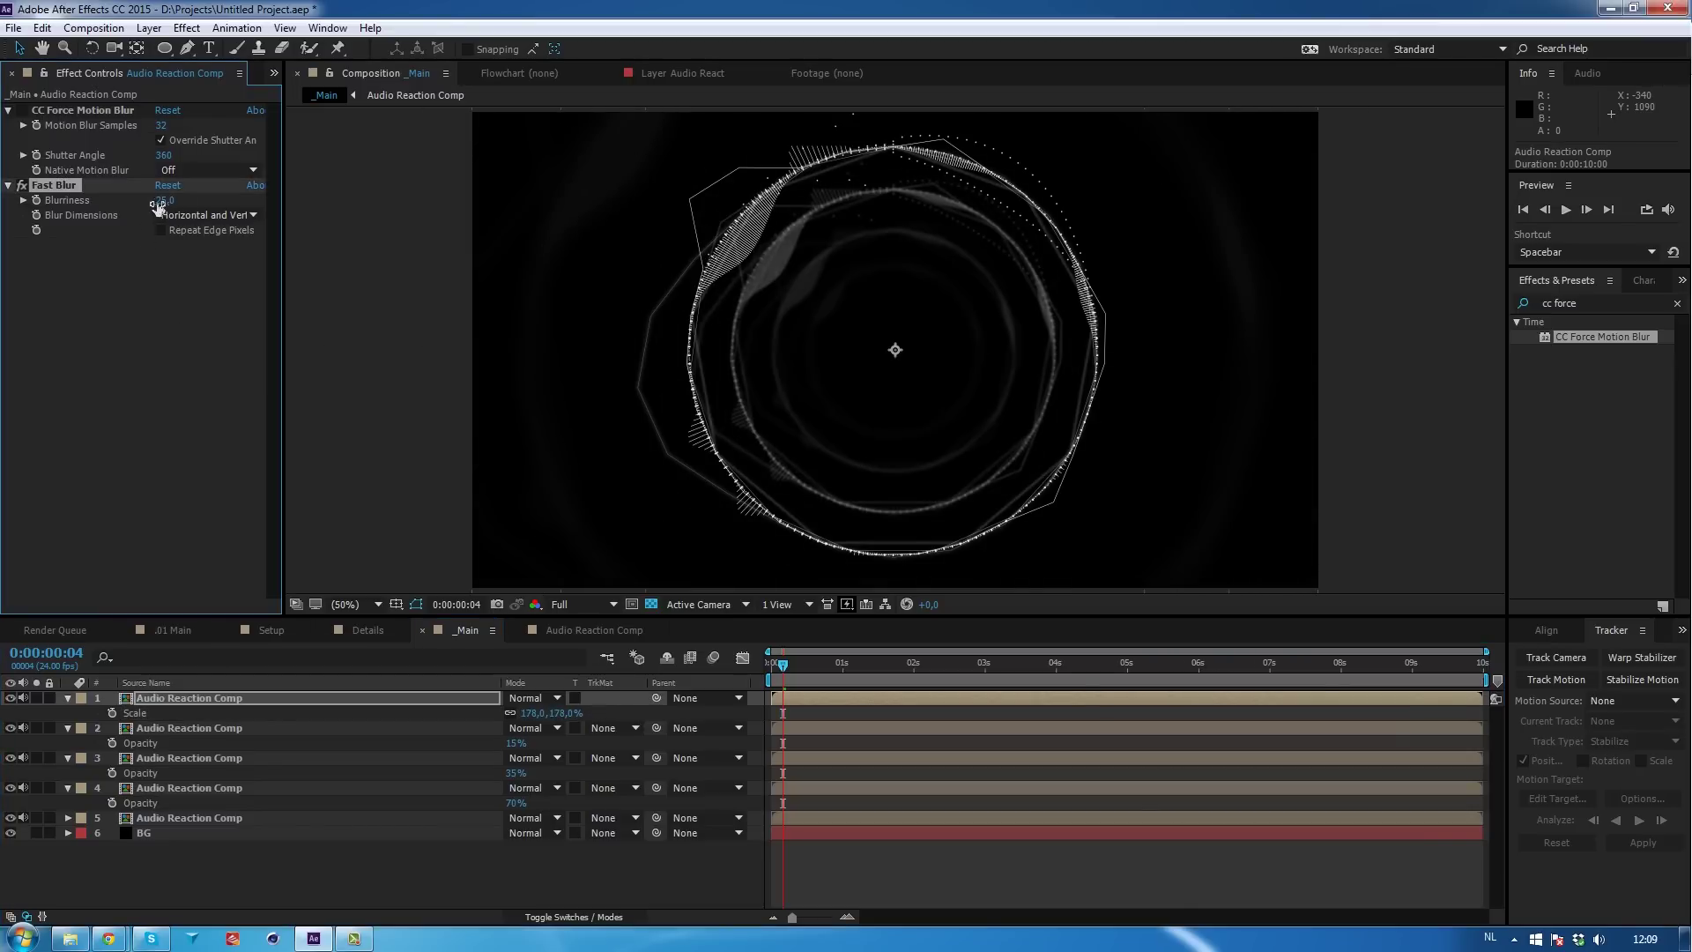
click(157, 698)
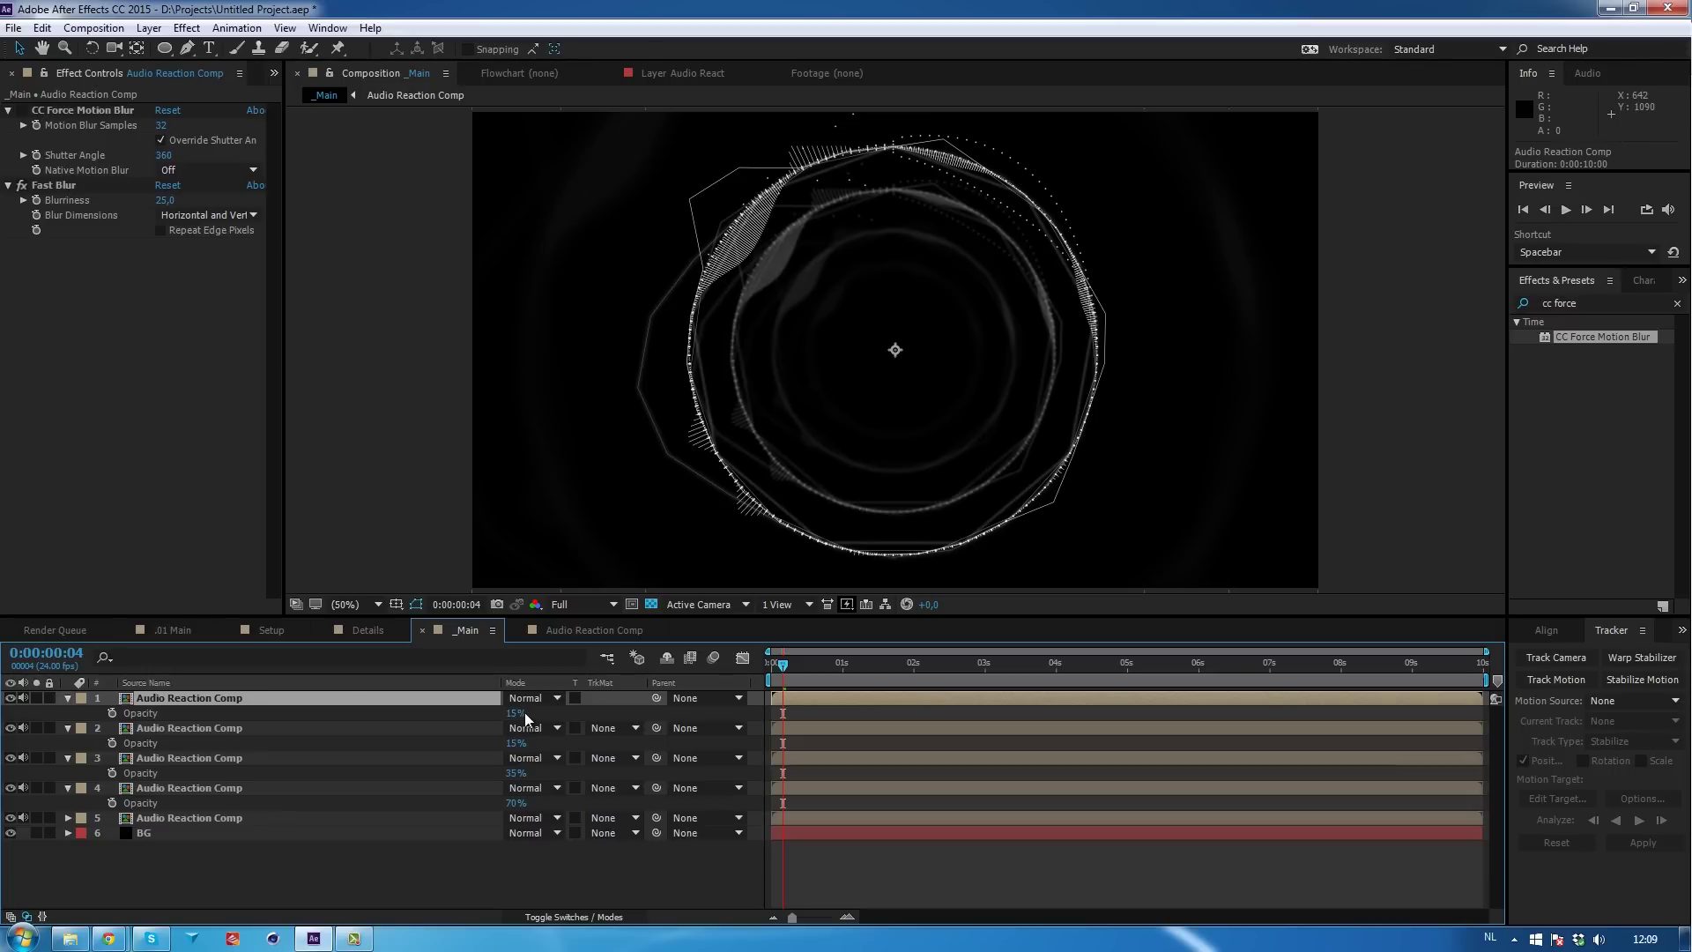
Set the opacity of the enlarged Audio Reaction Comp copy to 25%.
click(515, 713)
text(35)
key(Return)
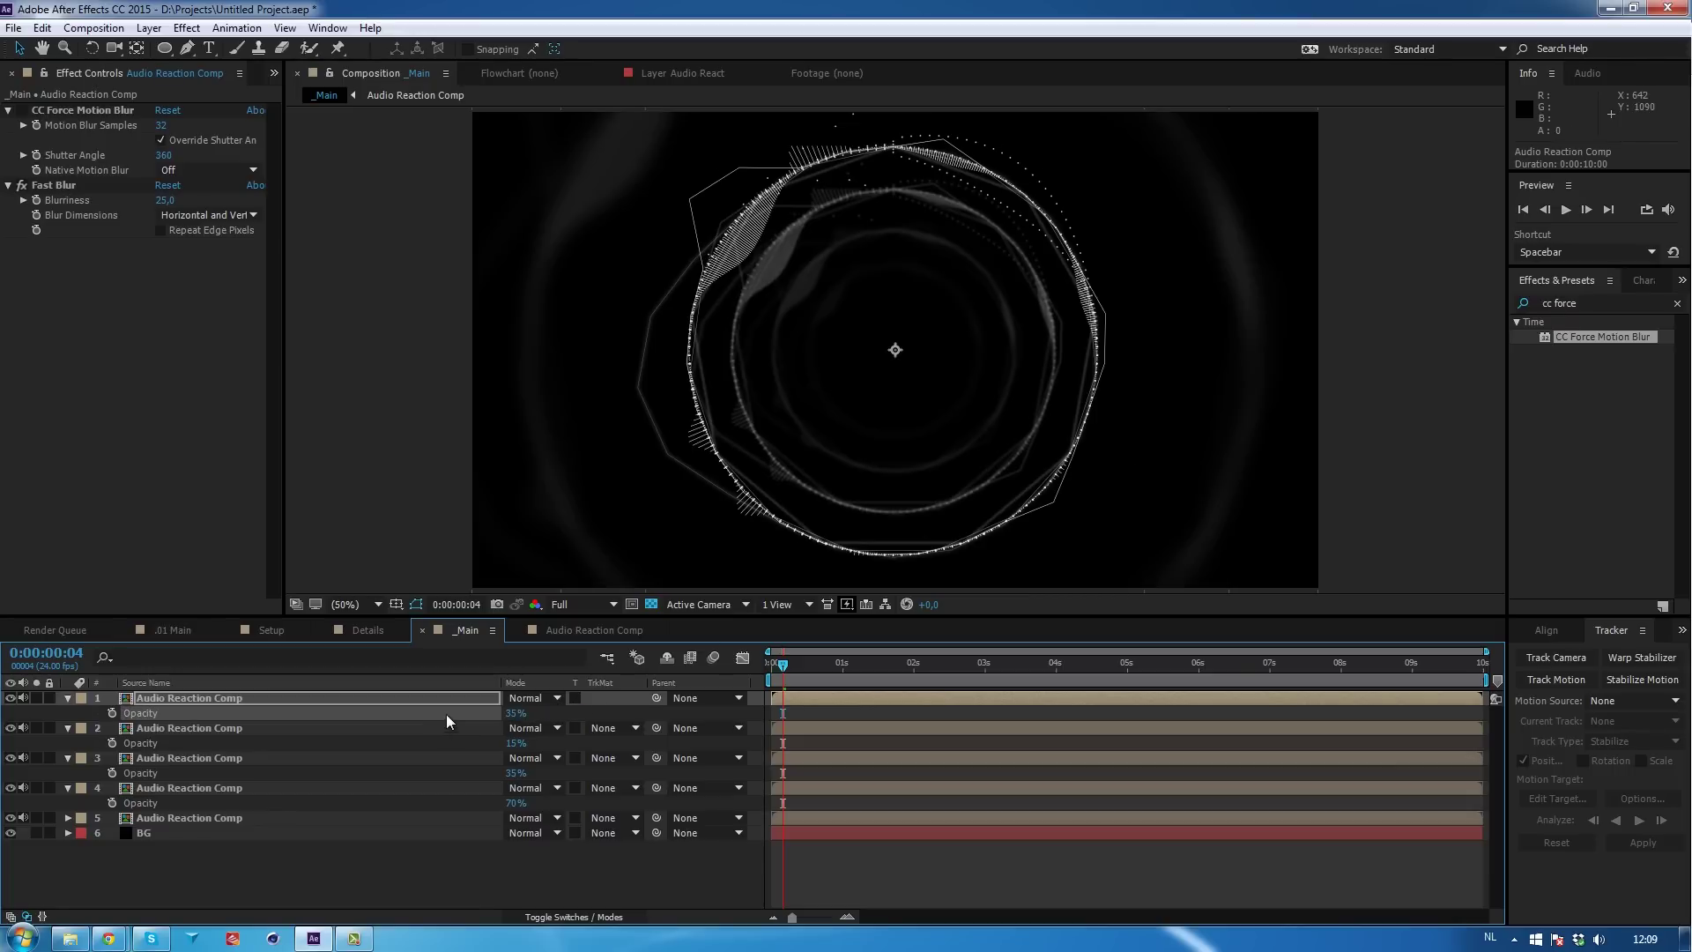
click(515, 713)
text(25)
key(Return)
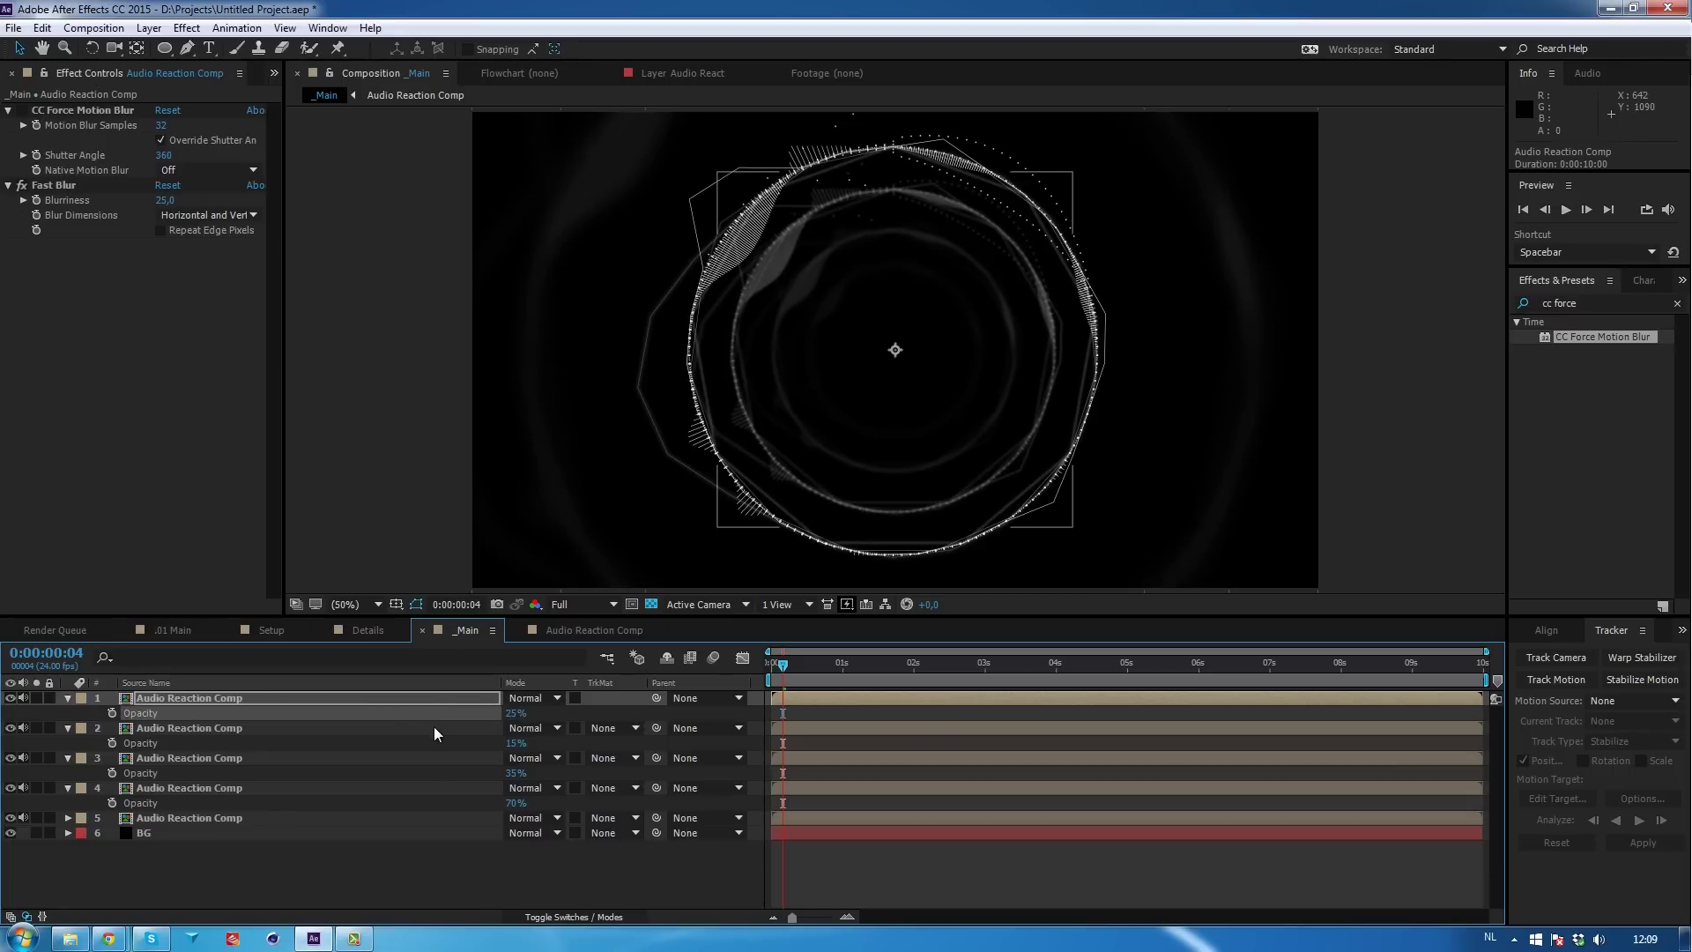
Play back the _Main comp and inspect the layered rings at an early frame.
click(918, 666)
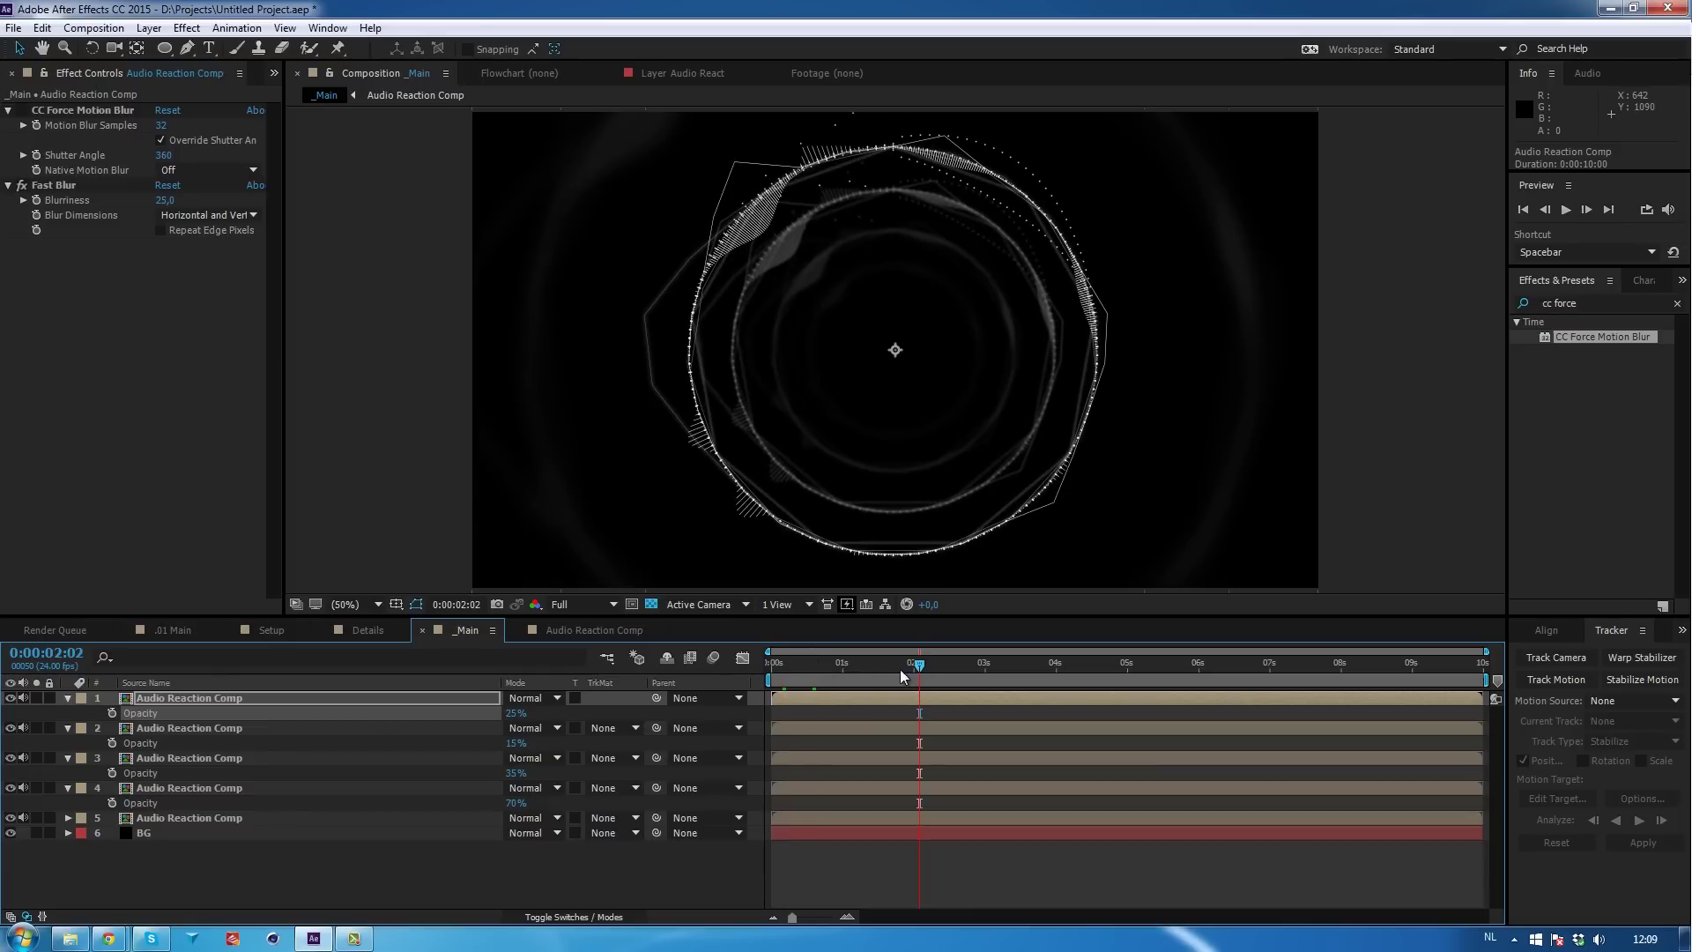
key(space)
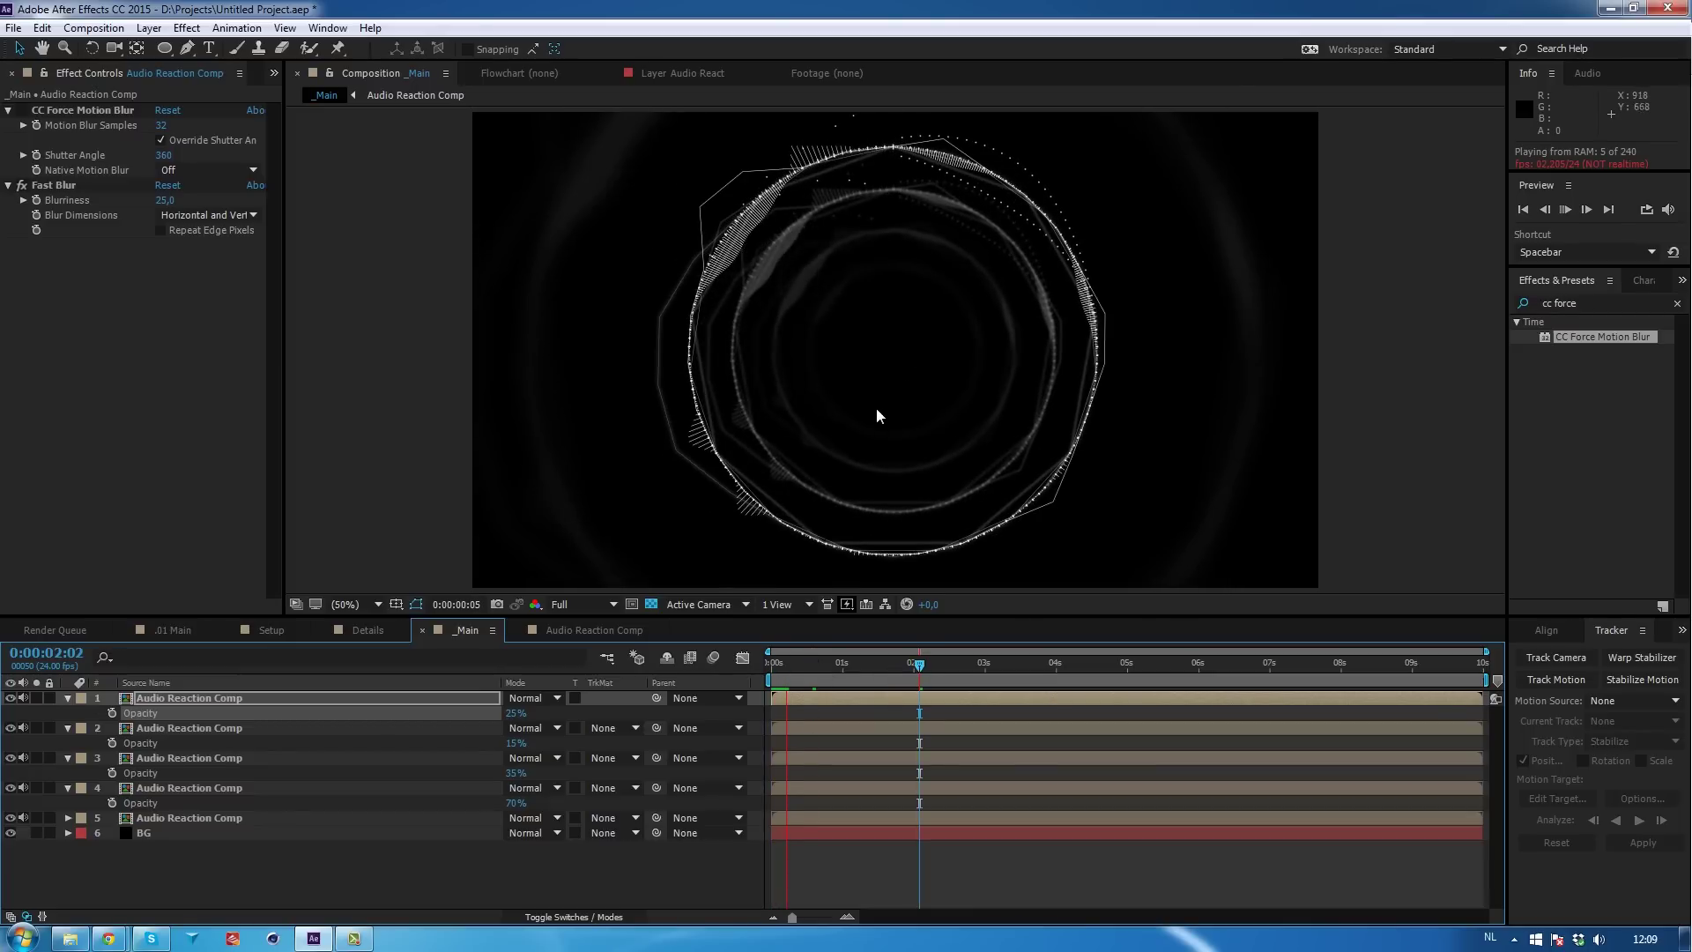
key(space)
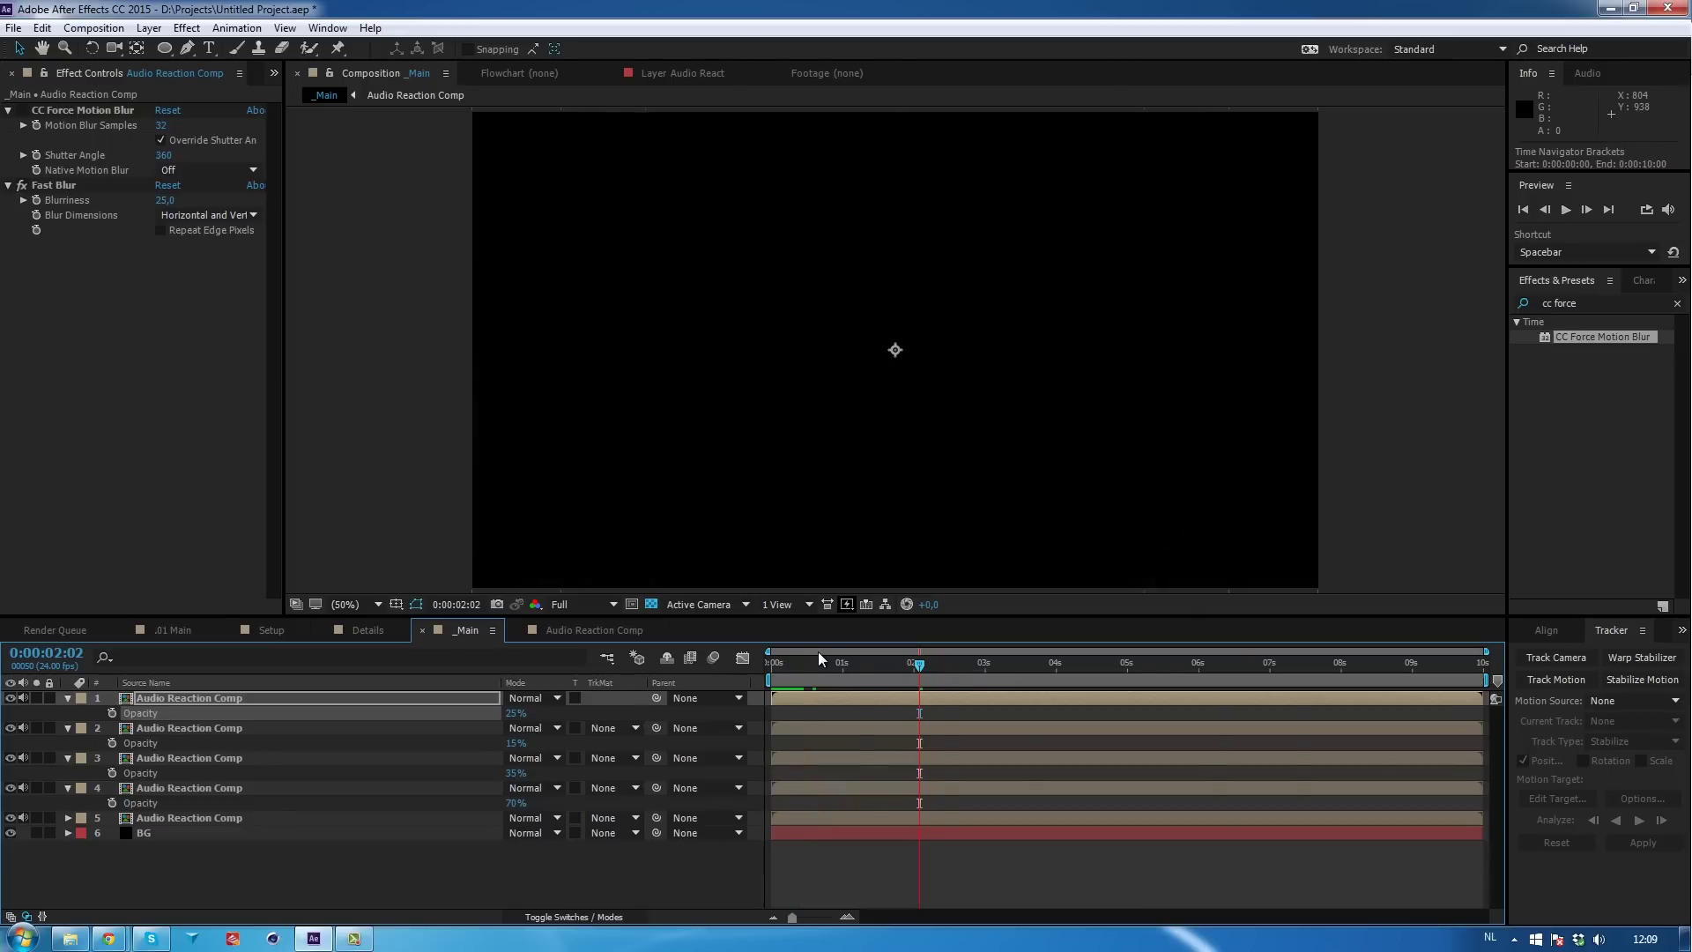
key(semicolon)
drag(1001, 915, 796, 903)
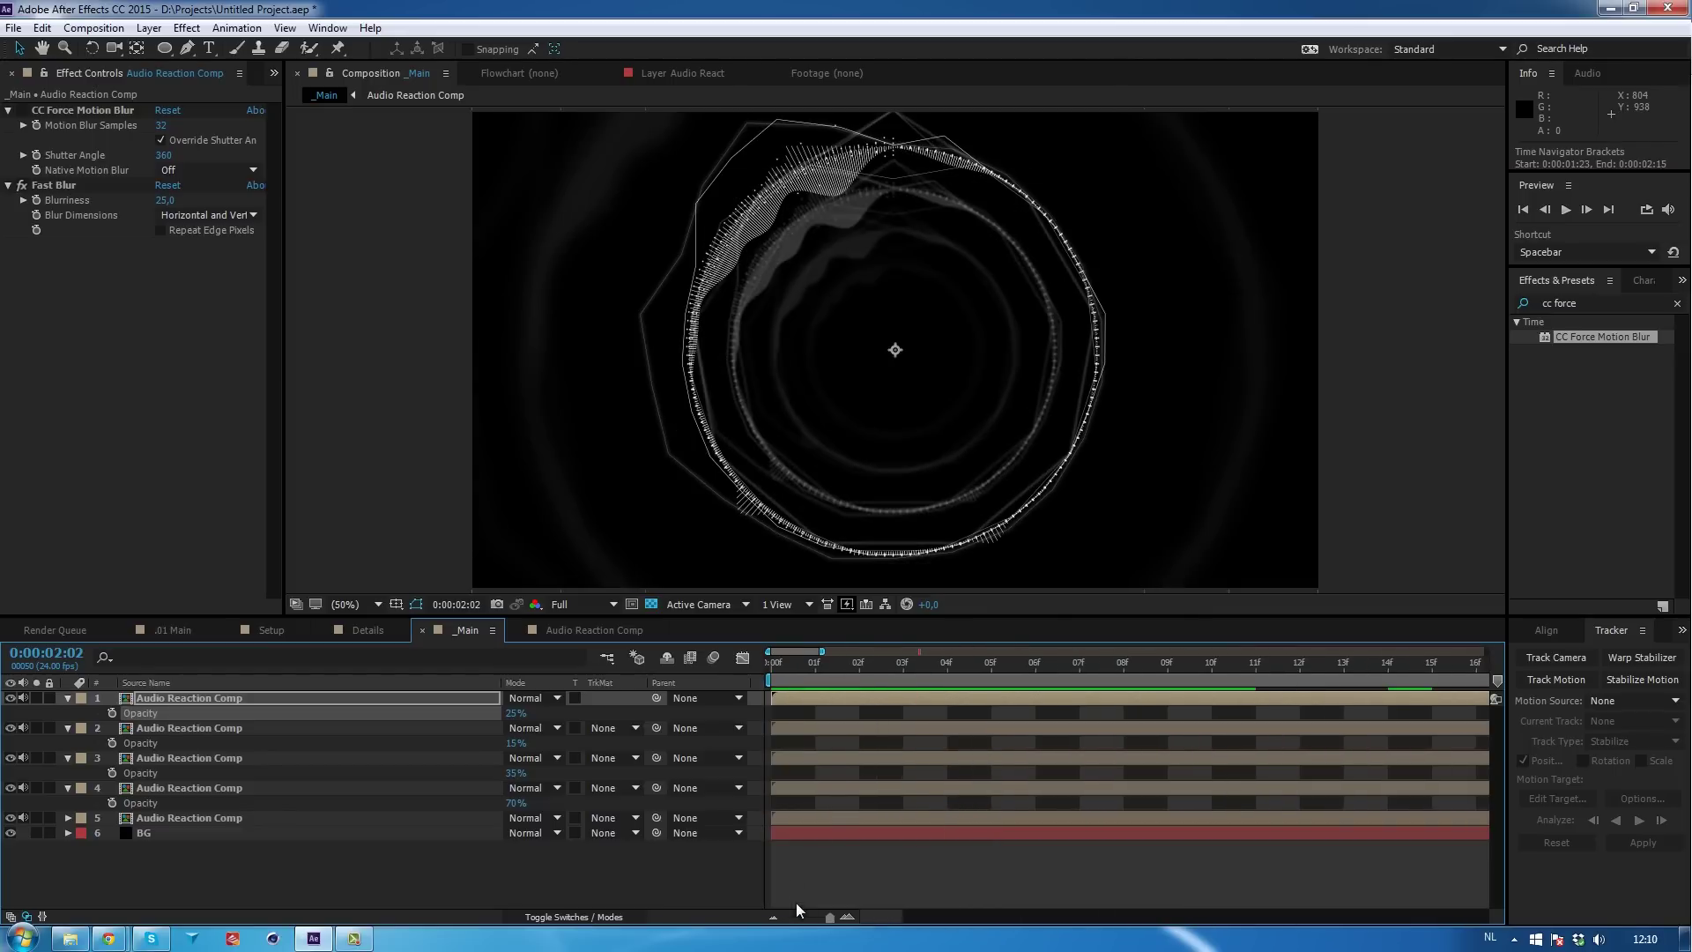
click(829, 721)
click(851, 663)
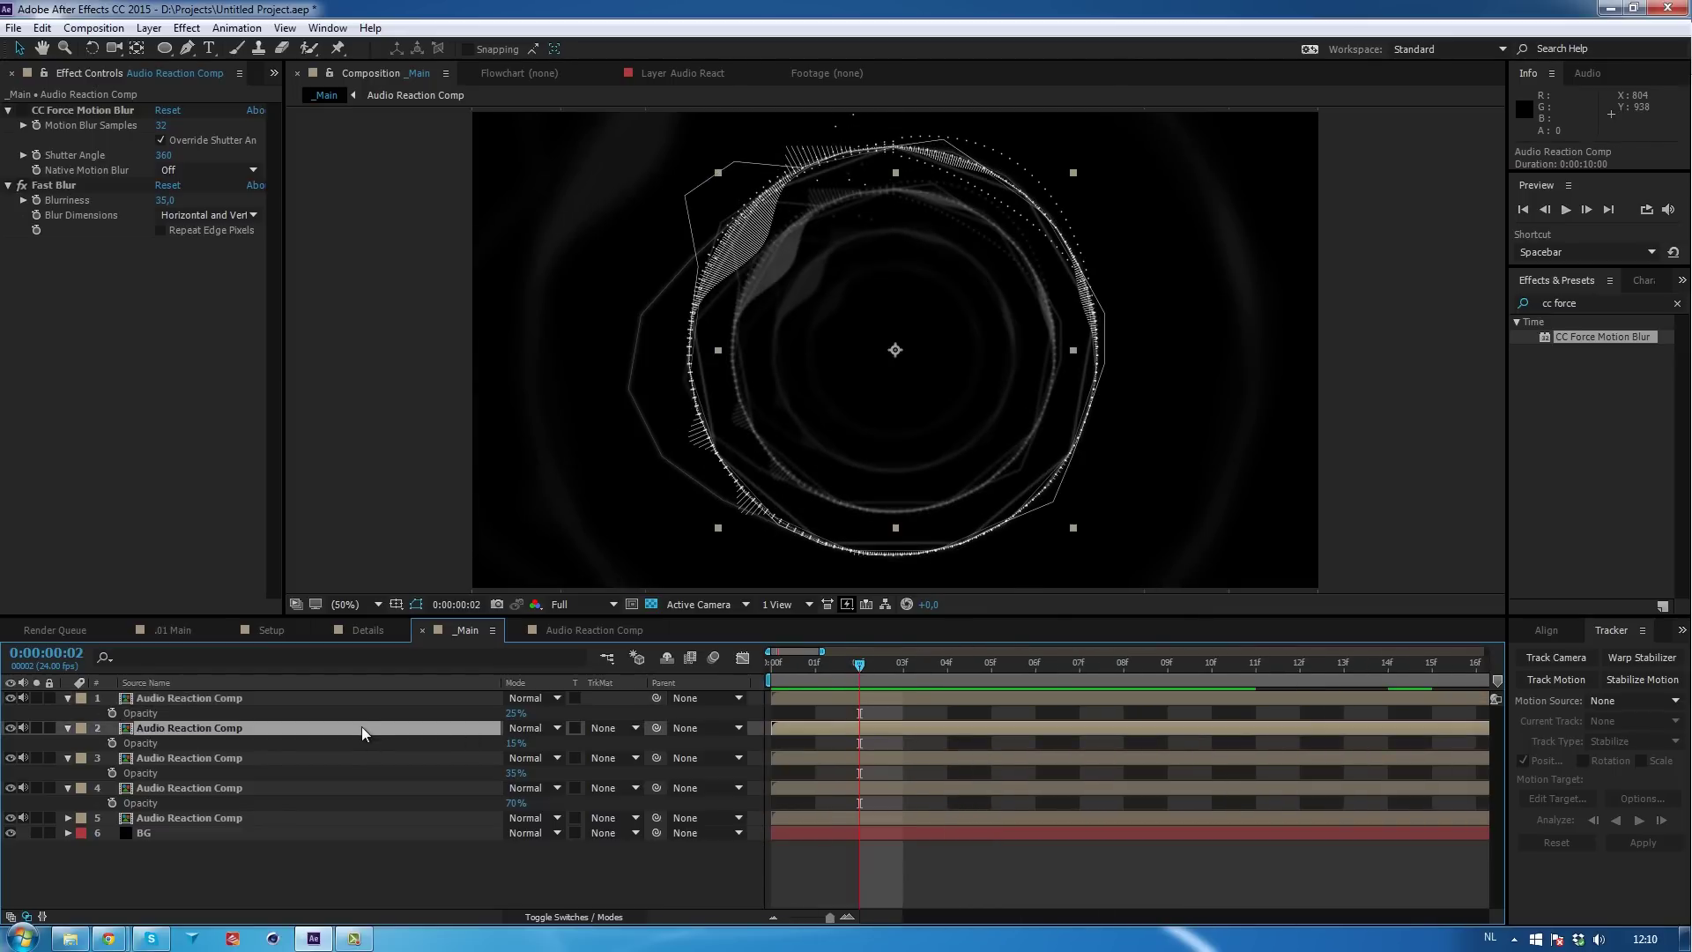
Rotate the Audio Reaction Comp copies on layers 2, 3 and 4 to 71°, 154° and 294°.
key(w)
key(r)
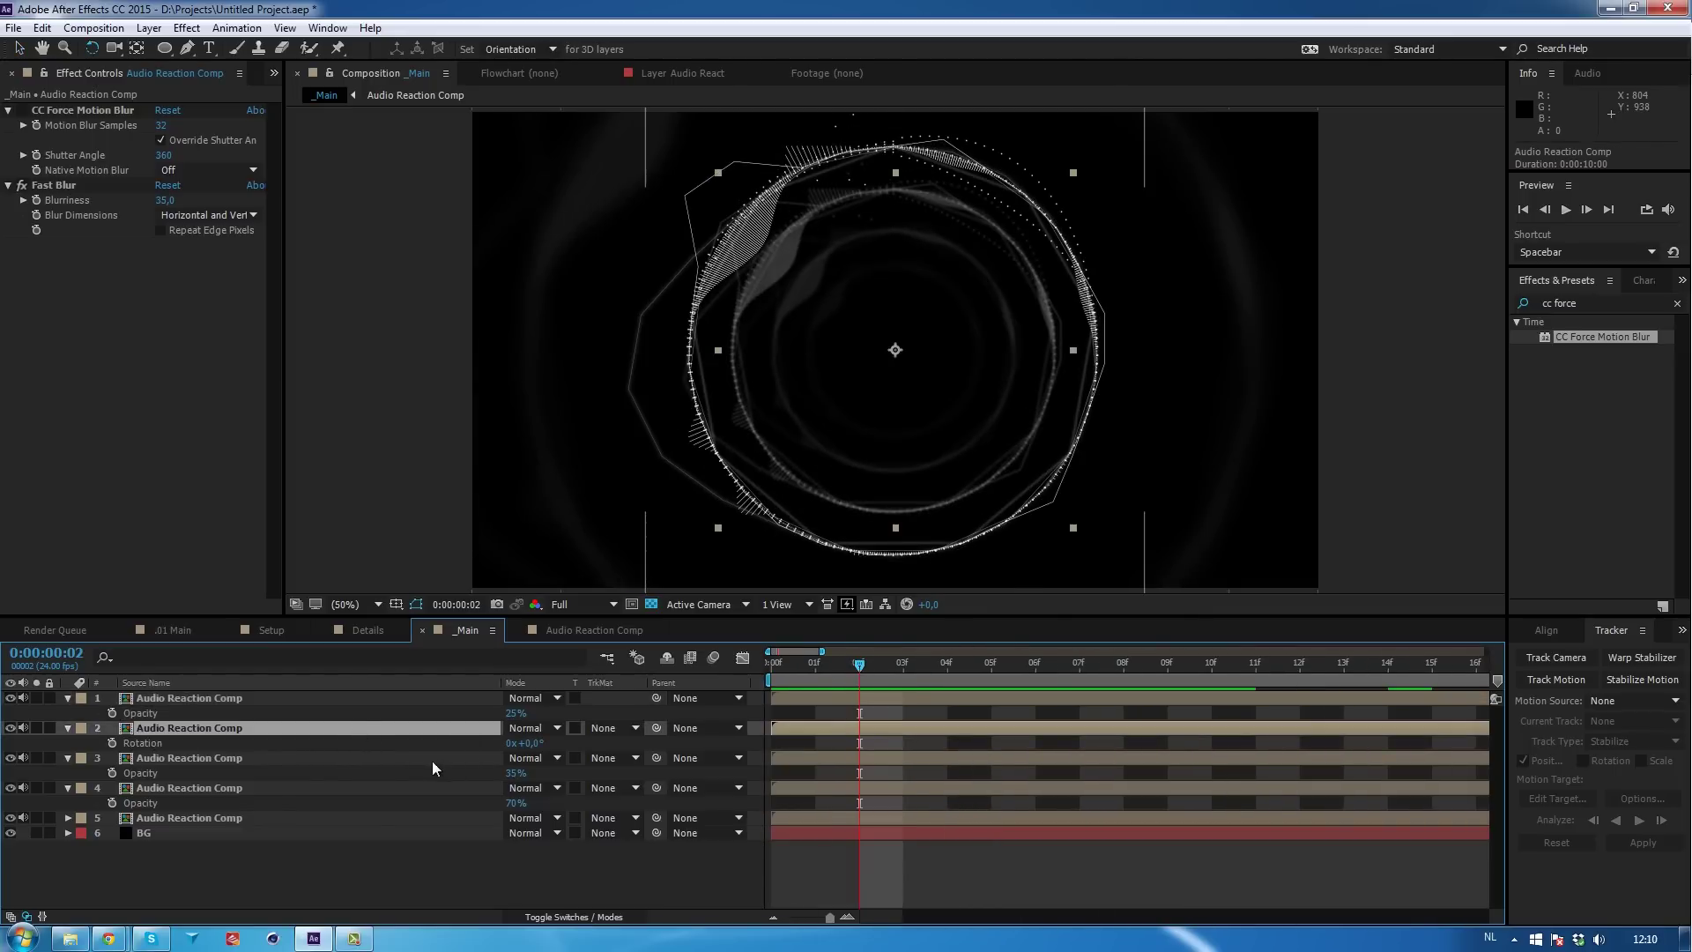
shift+click(187, 813)
key(r)
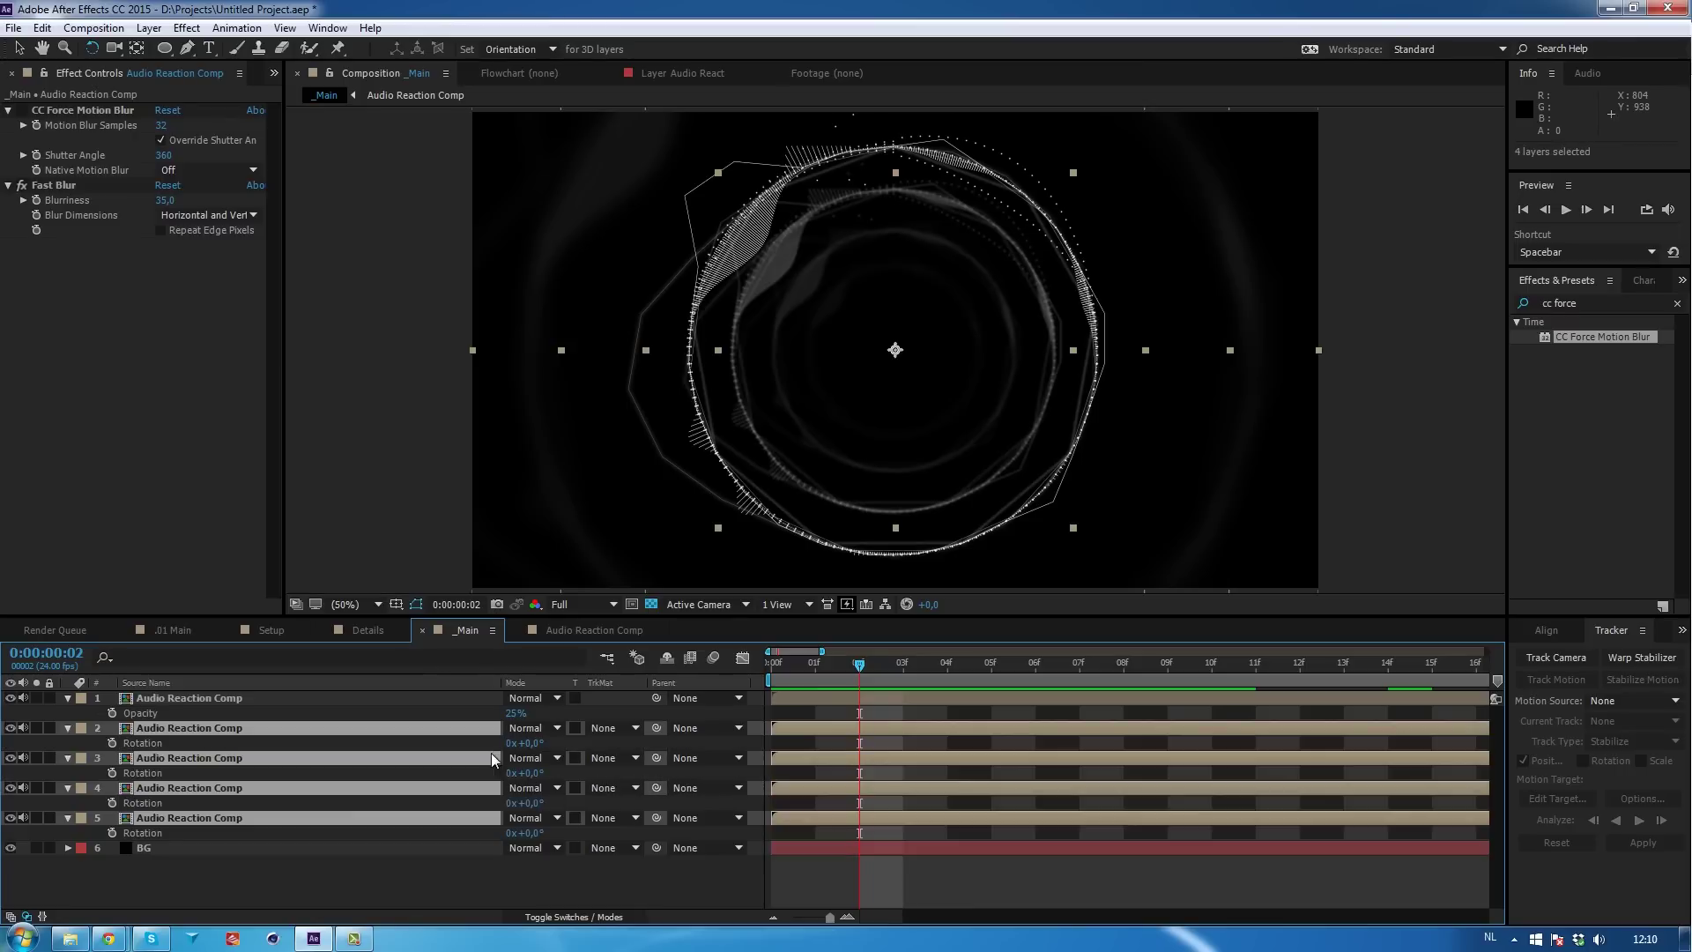
click(504, 886)
drag(527, 743, 668, 774)
drag(530, 807, 786, 804)
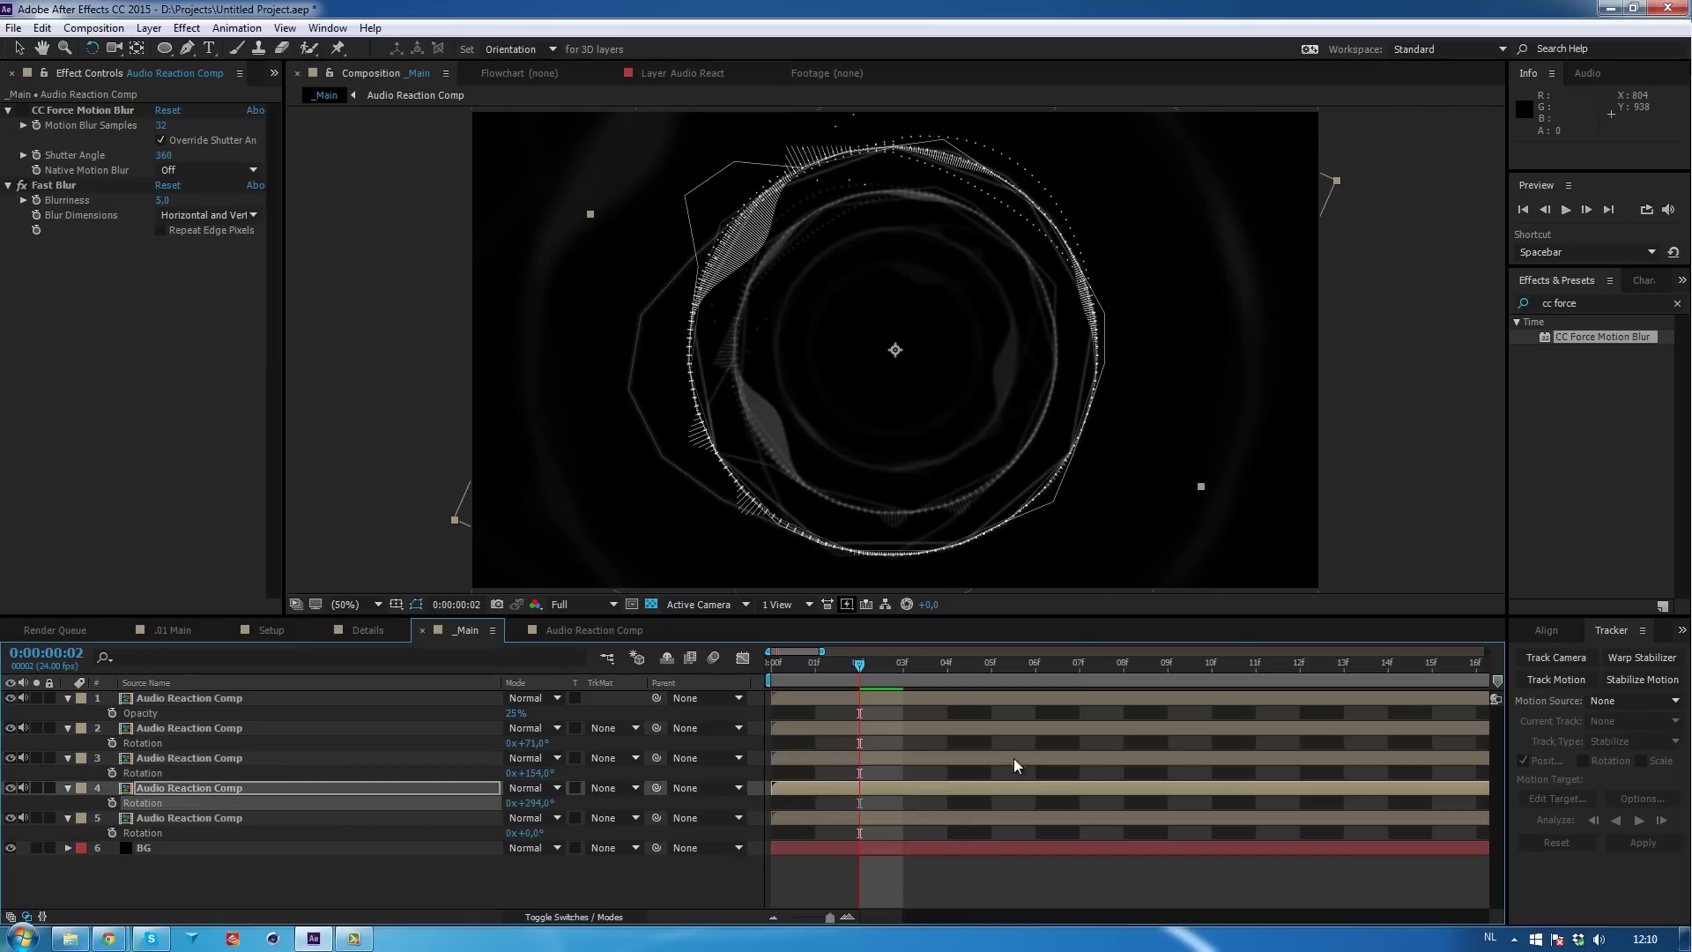
click(908, 888)
drag(885, 680, 1018, 668)
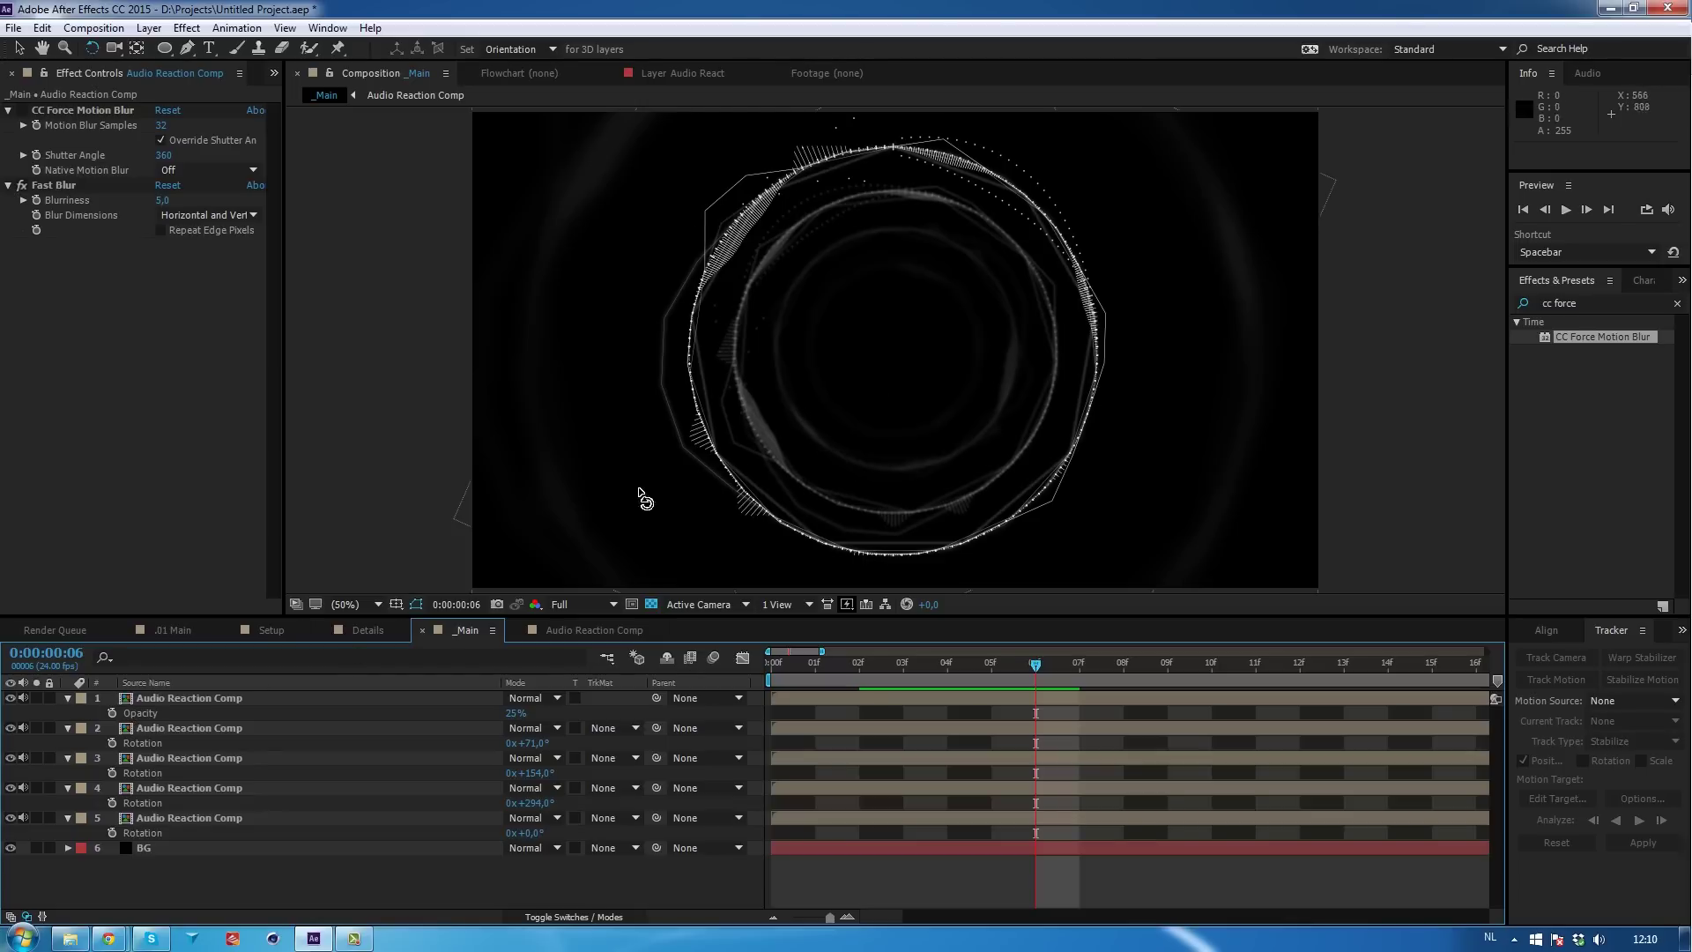
Add a white 1920 x 1080 solid named Particles to the _Main comp.
right_click(222, 710)
mouse_move(267, 724)
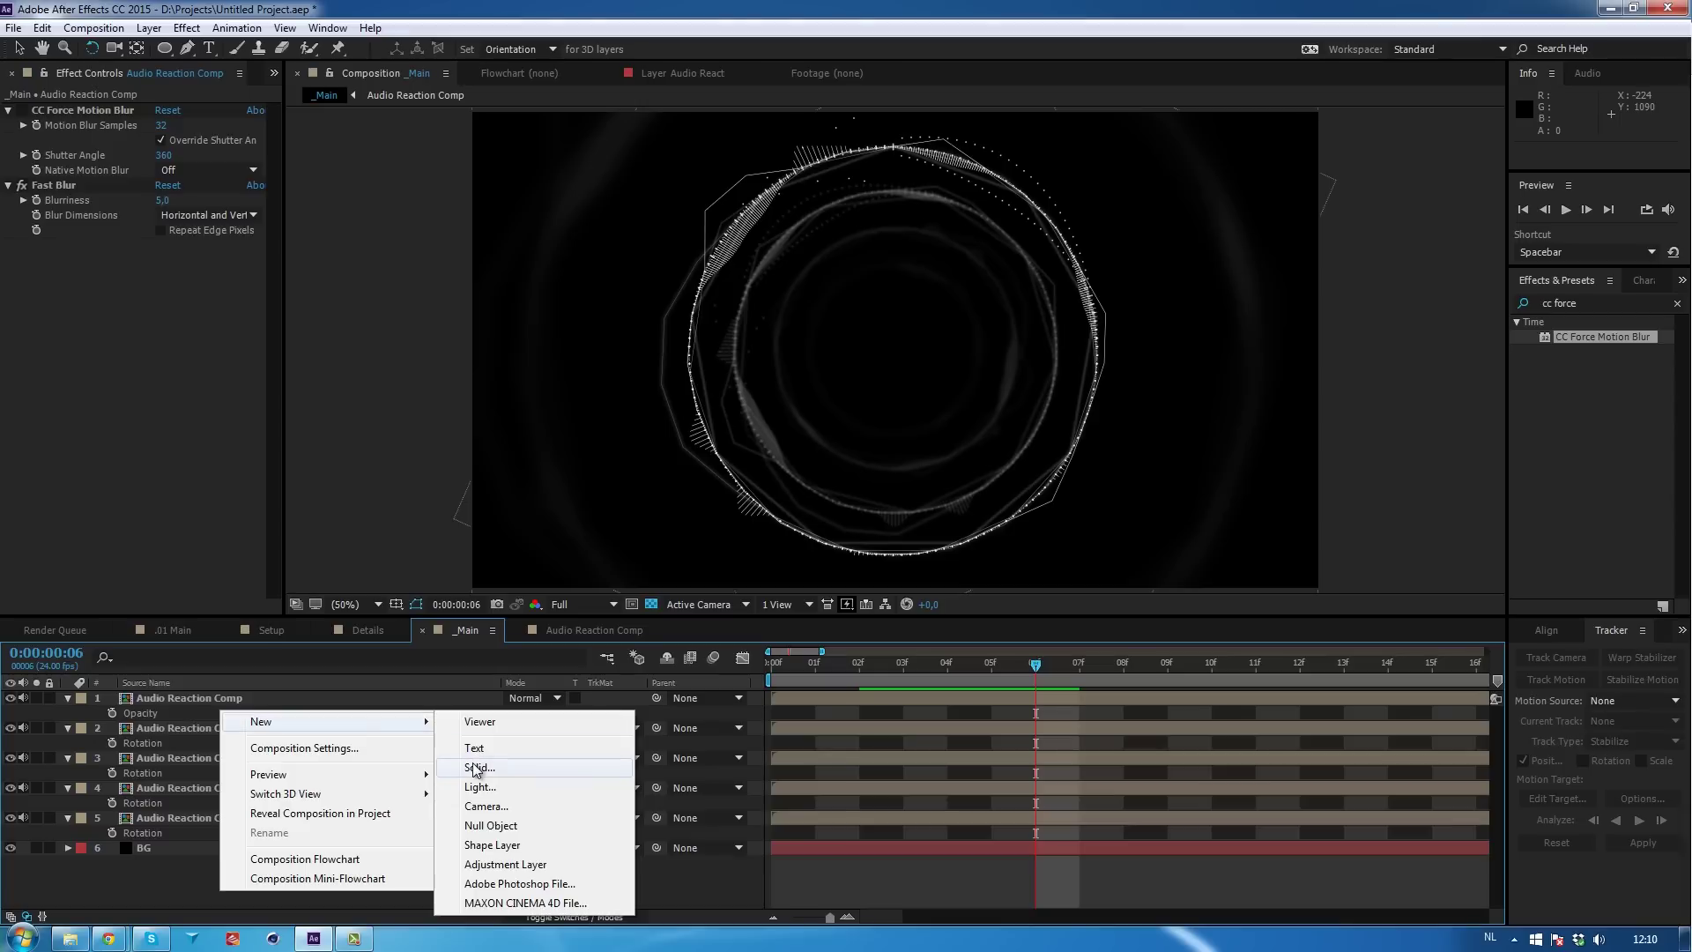
click(476, 769)
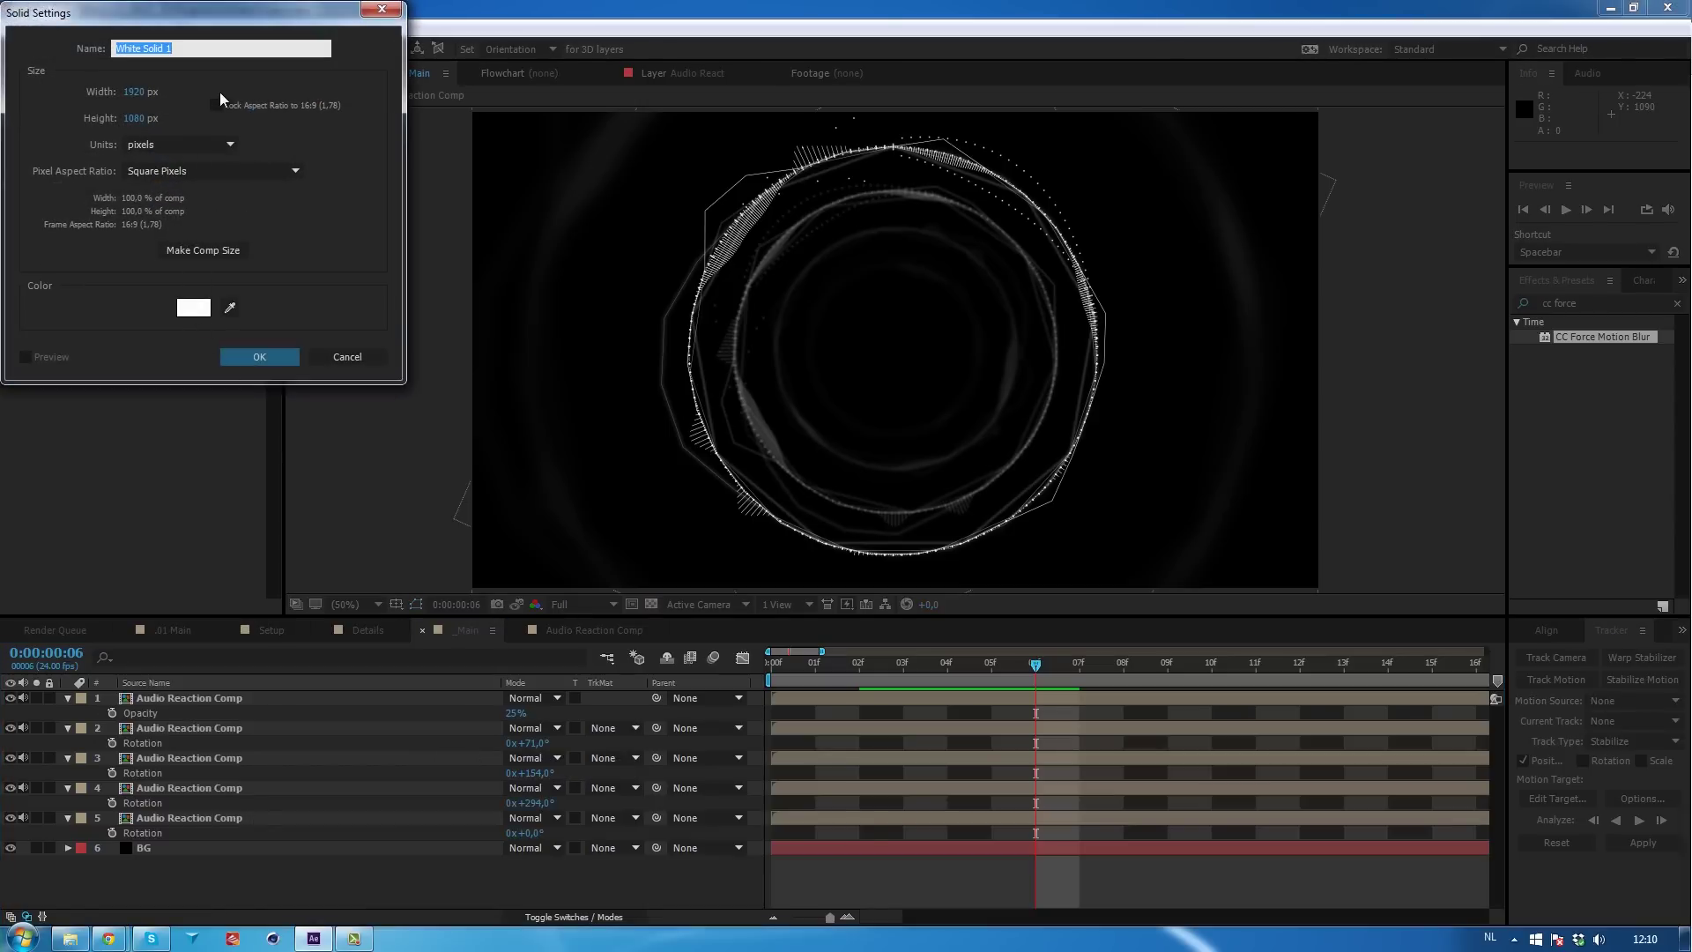
text(Particles)
key(Return)
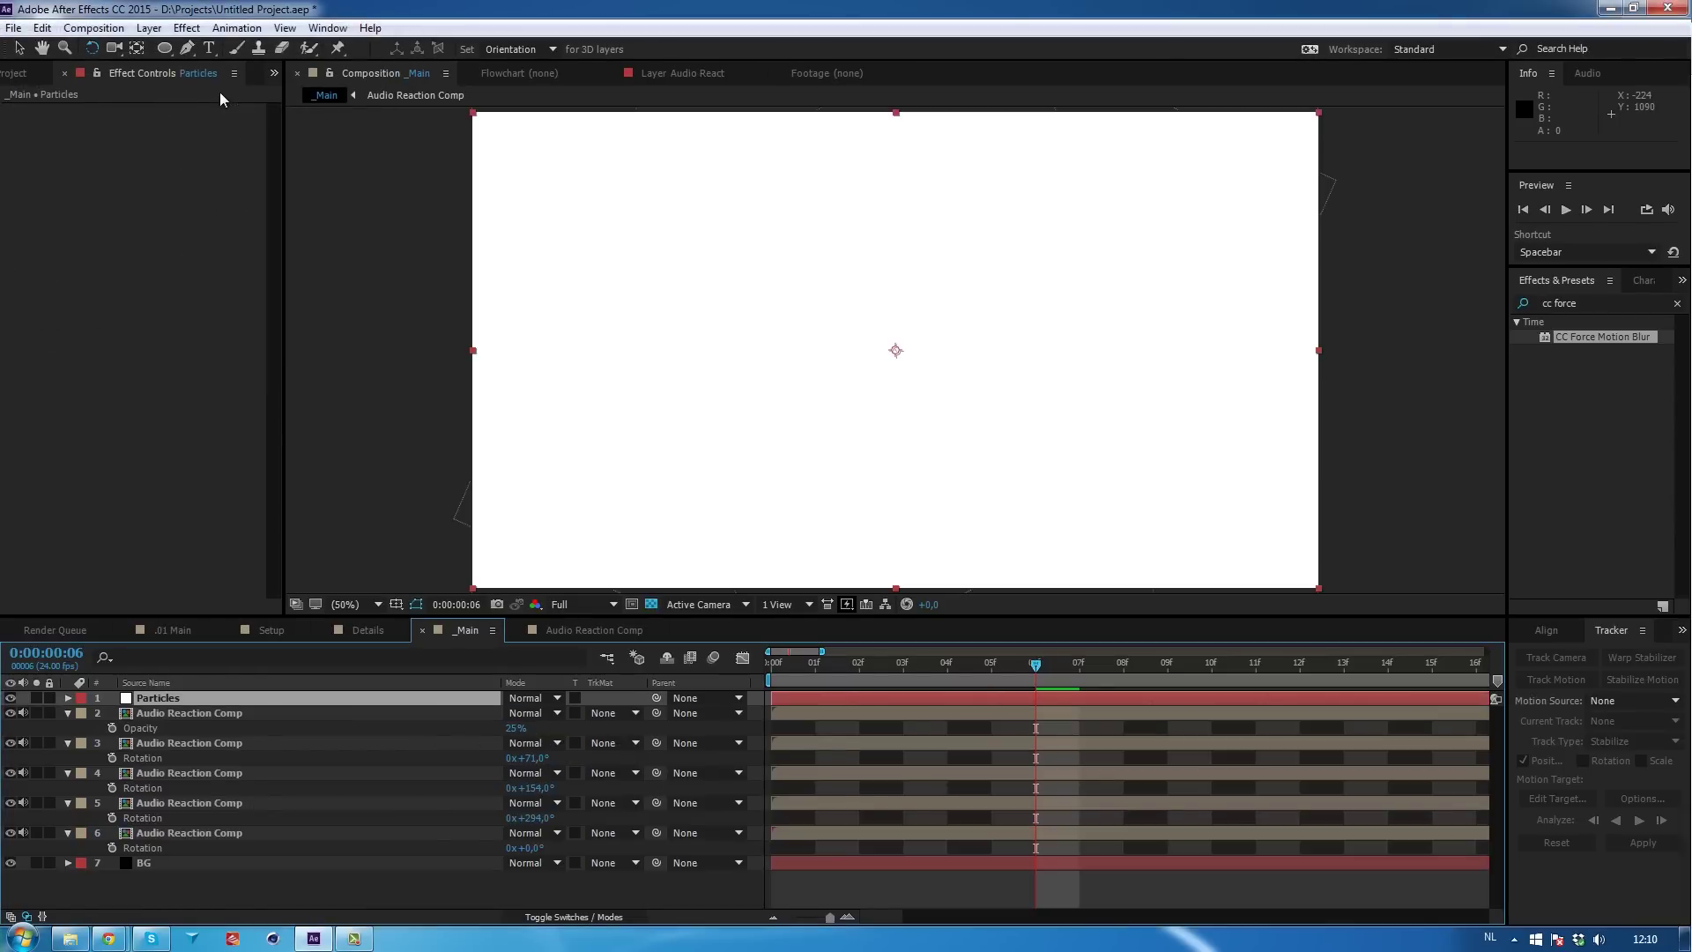
Apply CC Particle World to the Particles solid and turn off its grid guide.
click(187, 27)
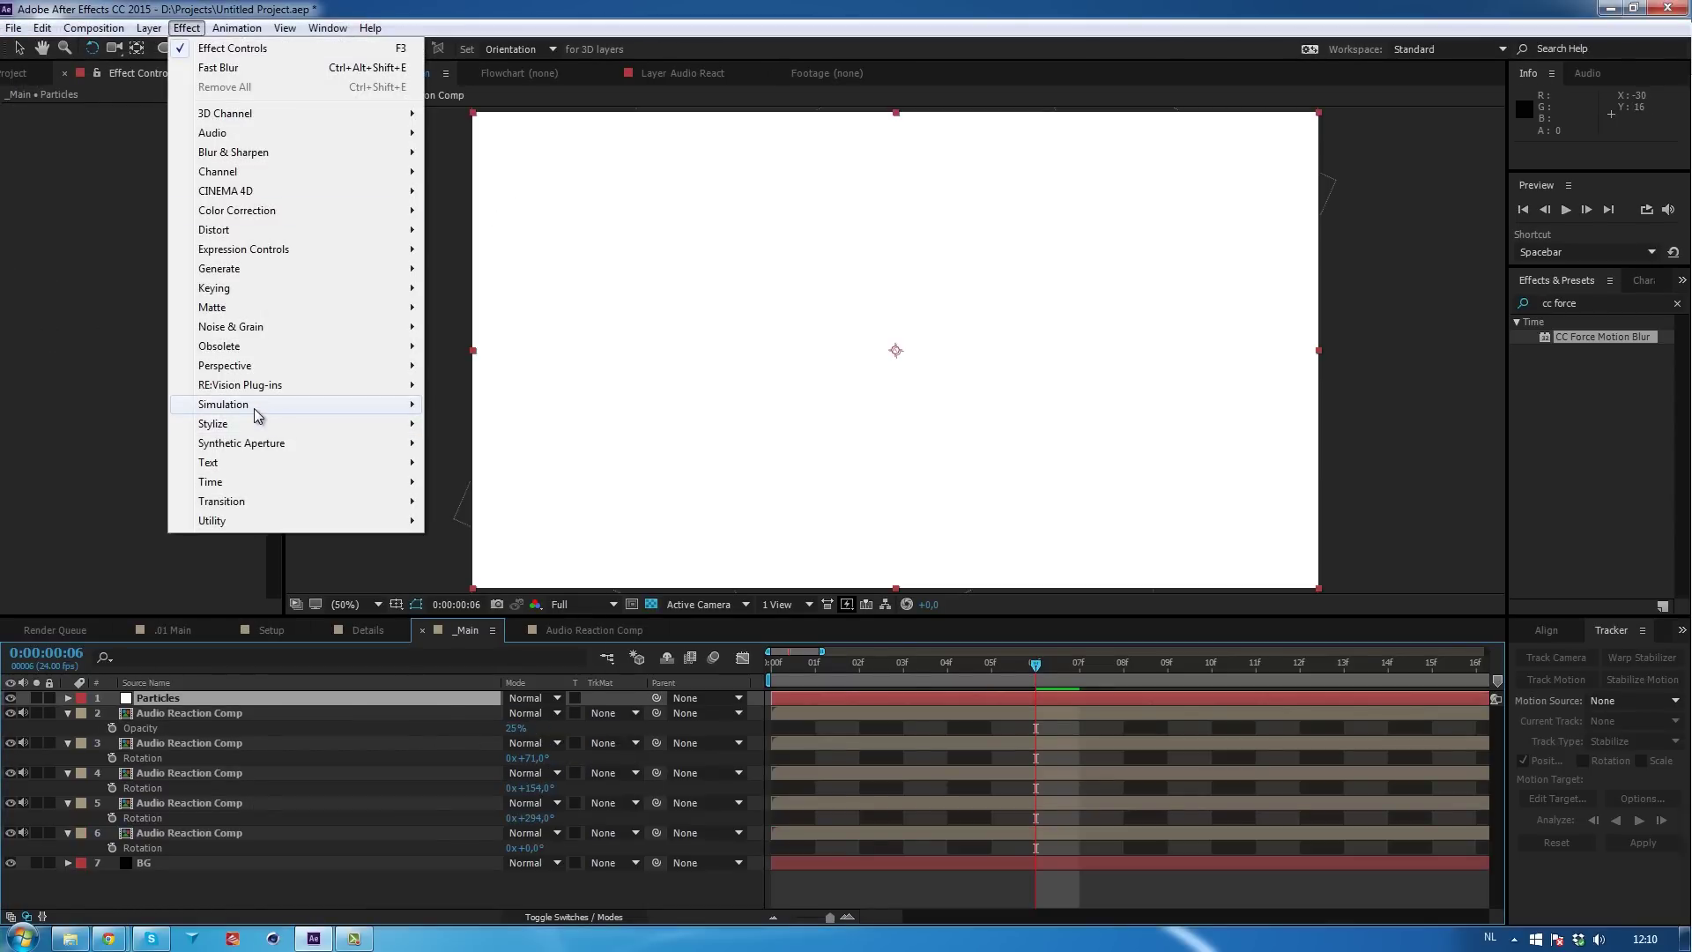
mouse_move(258, 414)
click(478, 562)
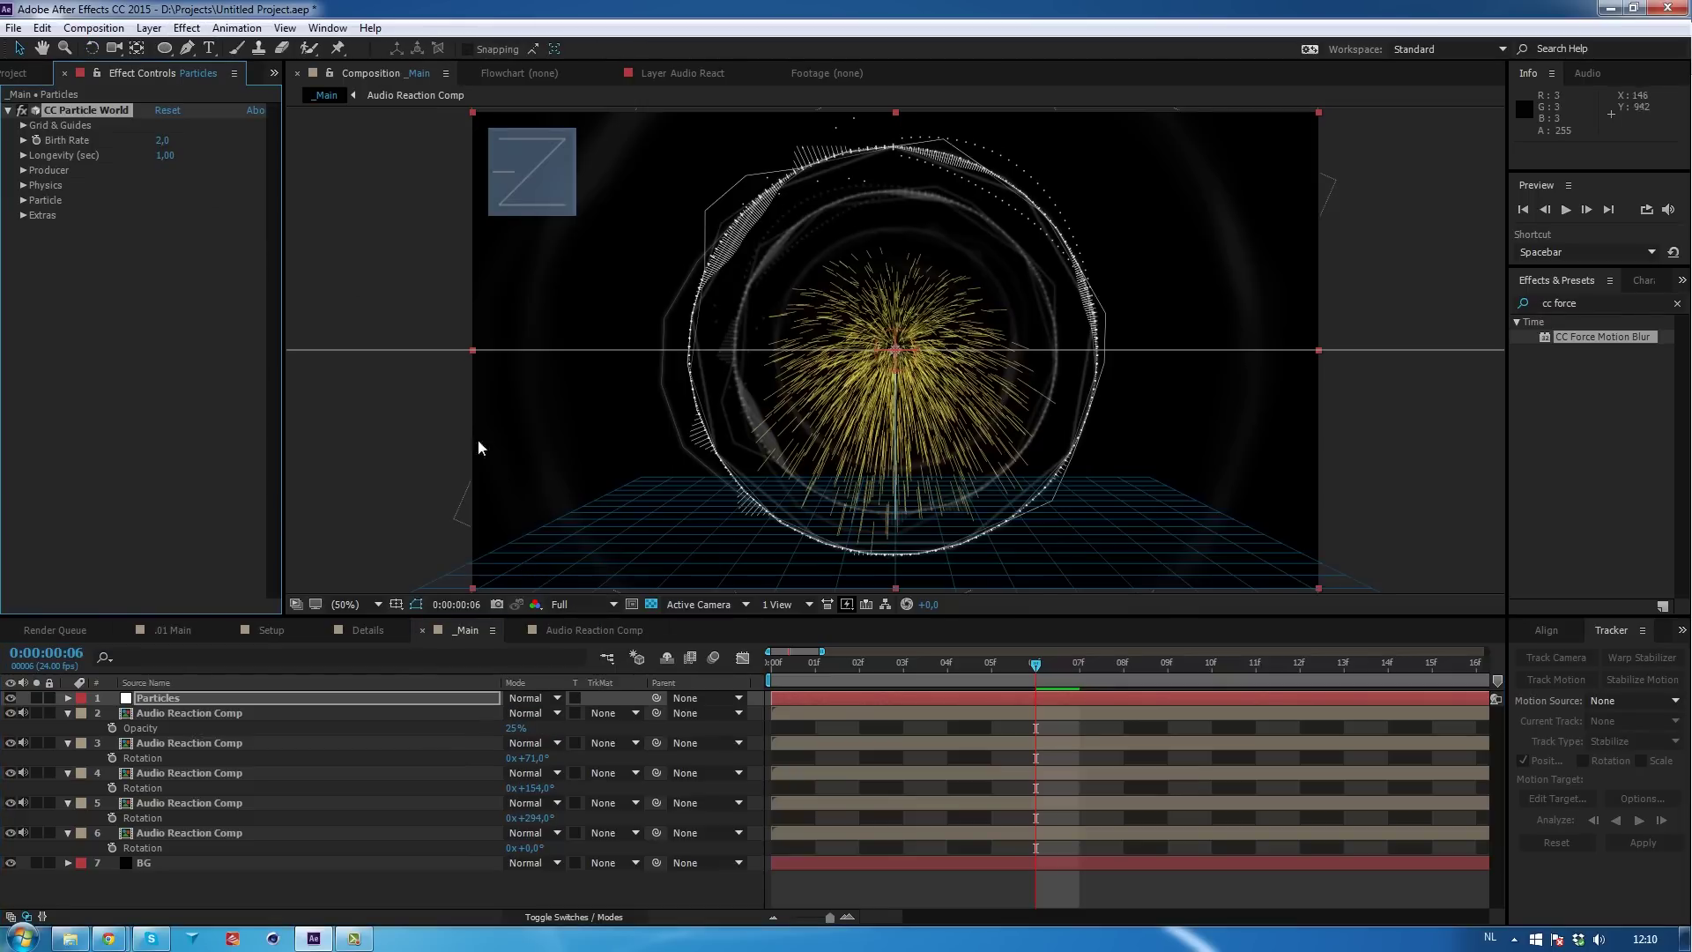
click(24, 170)
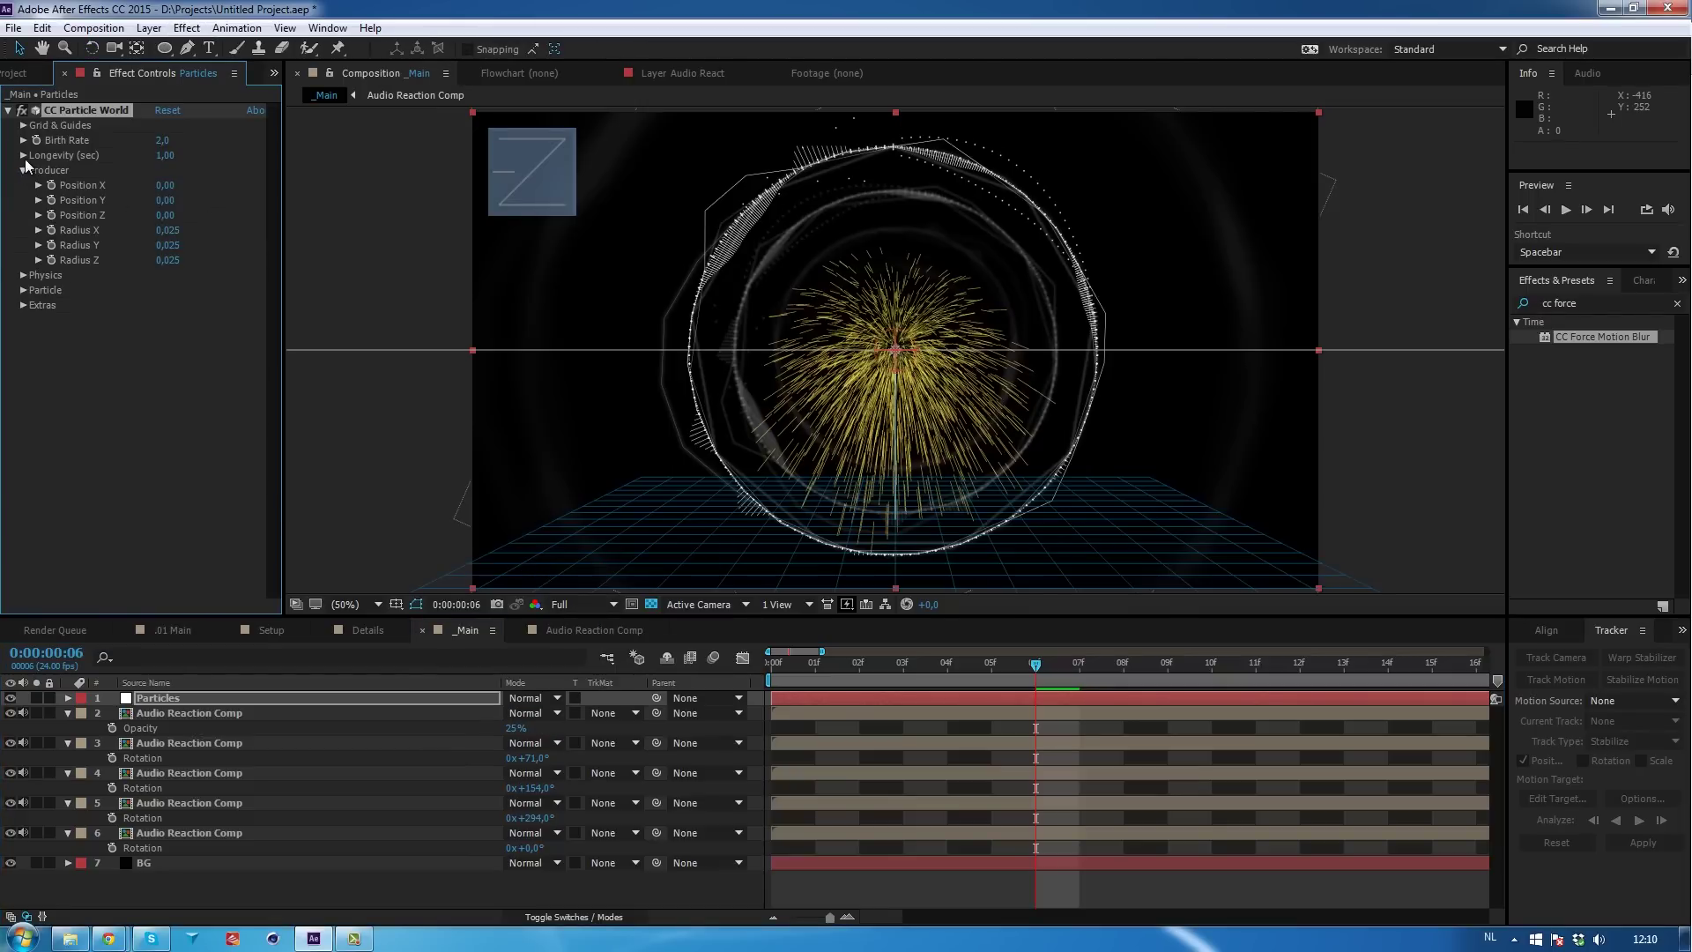
click(24, 274)
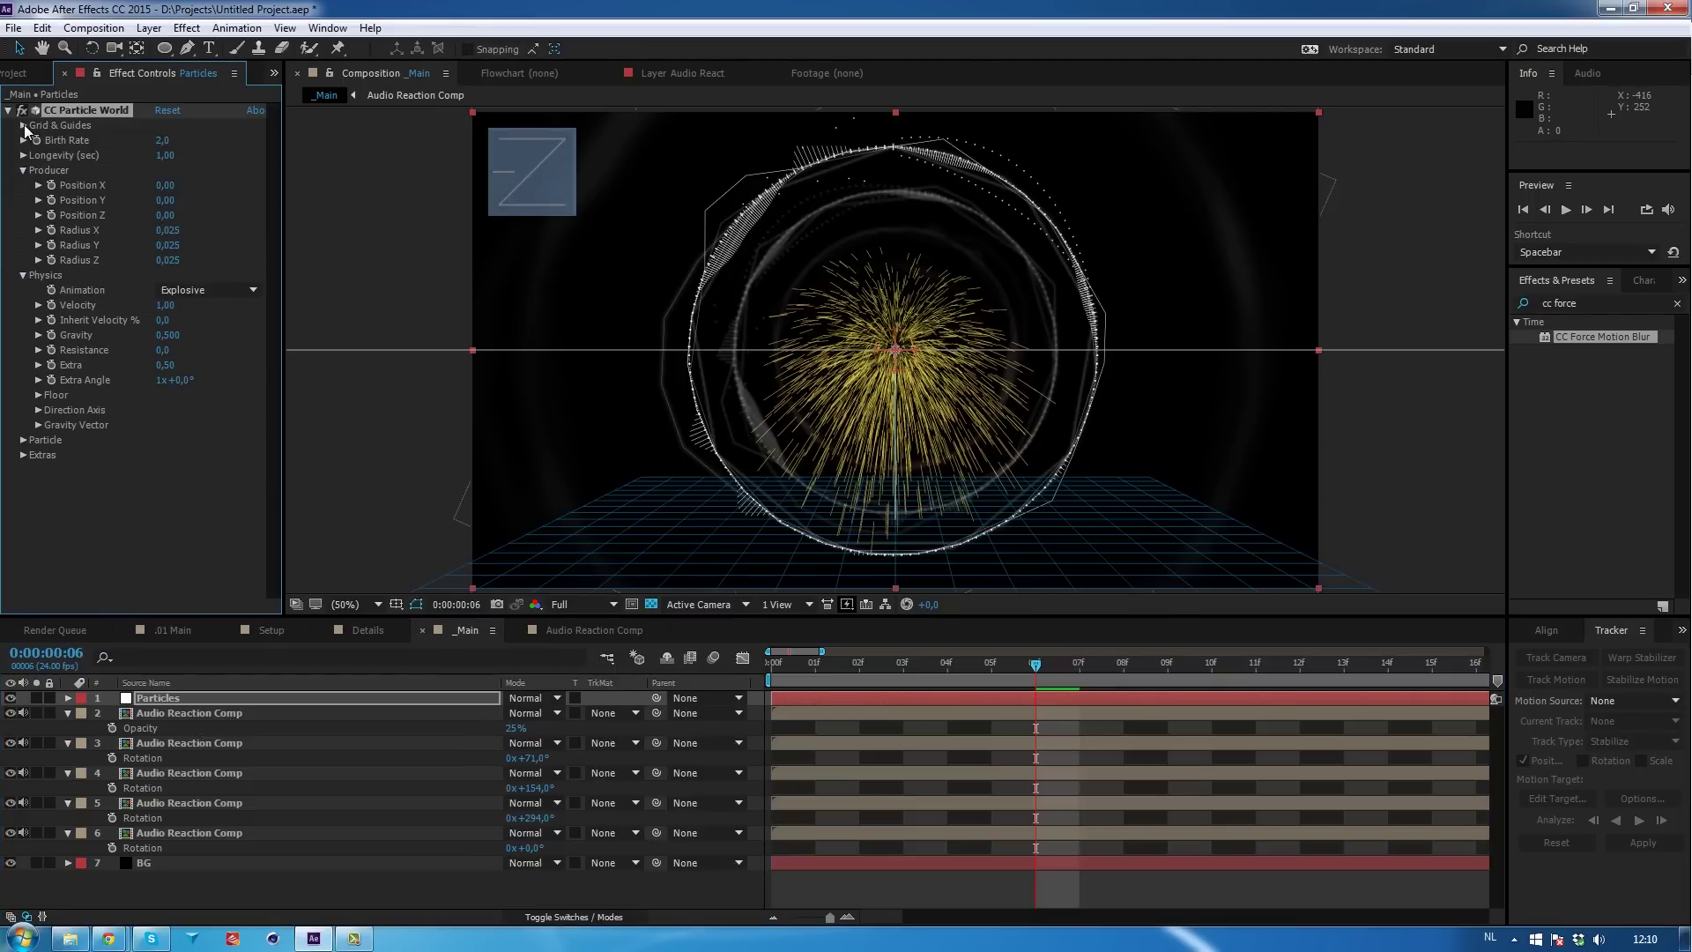
click(24, 125)
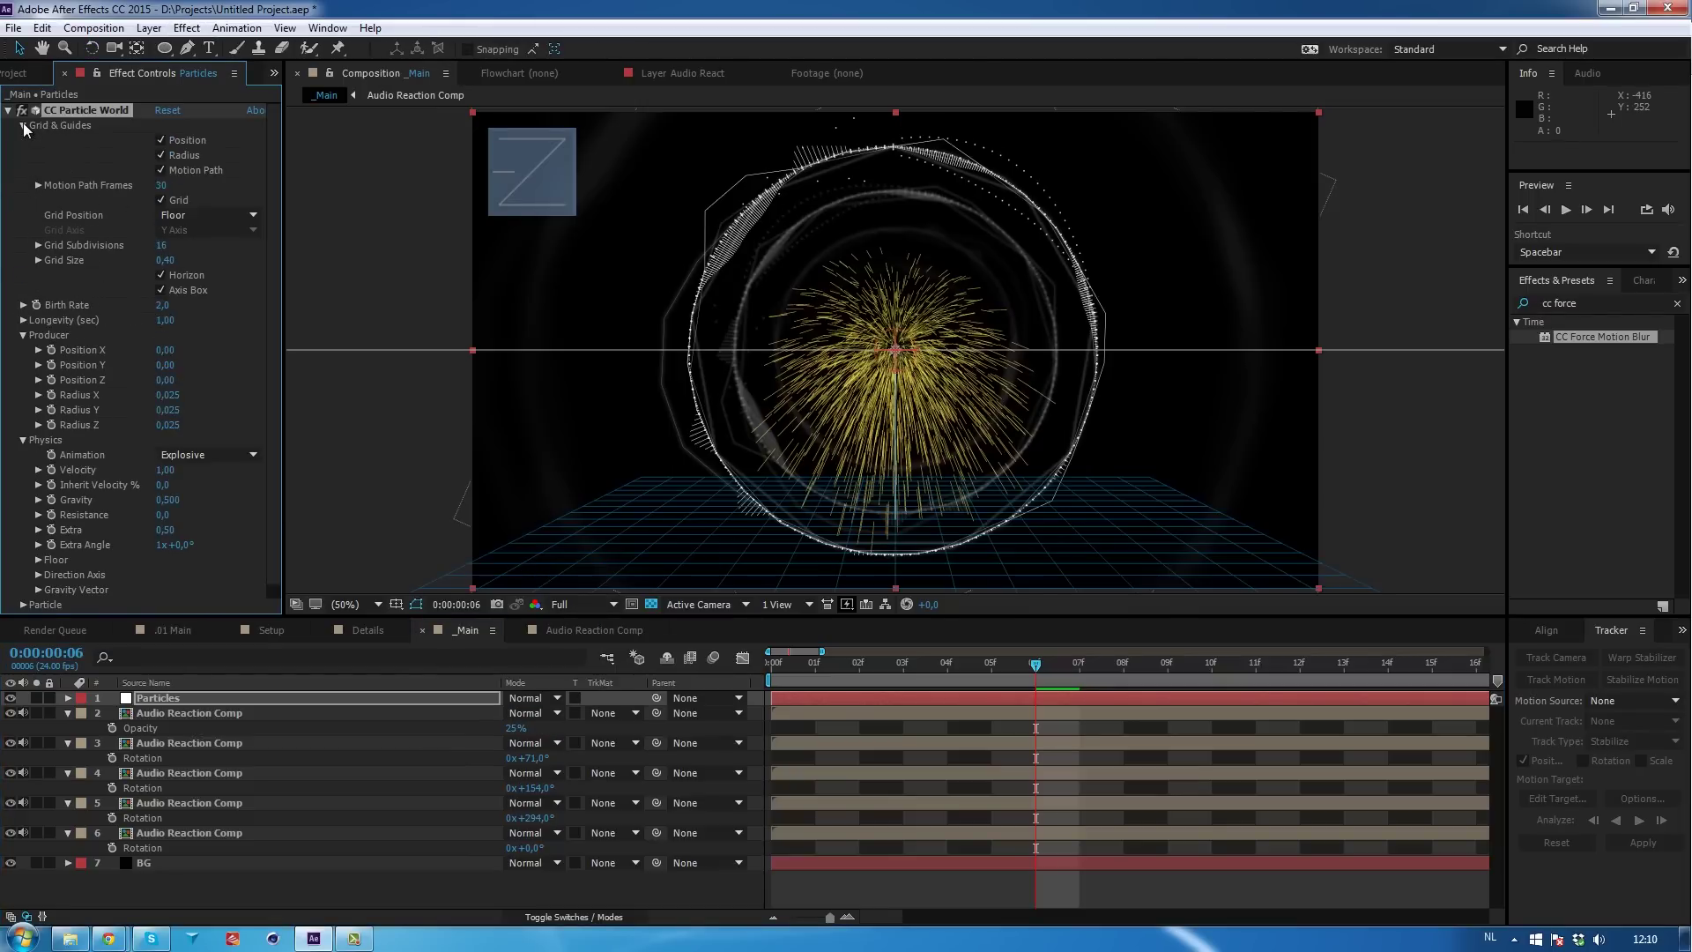
click(162, 201)
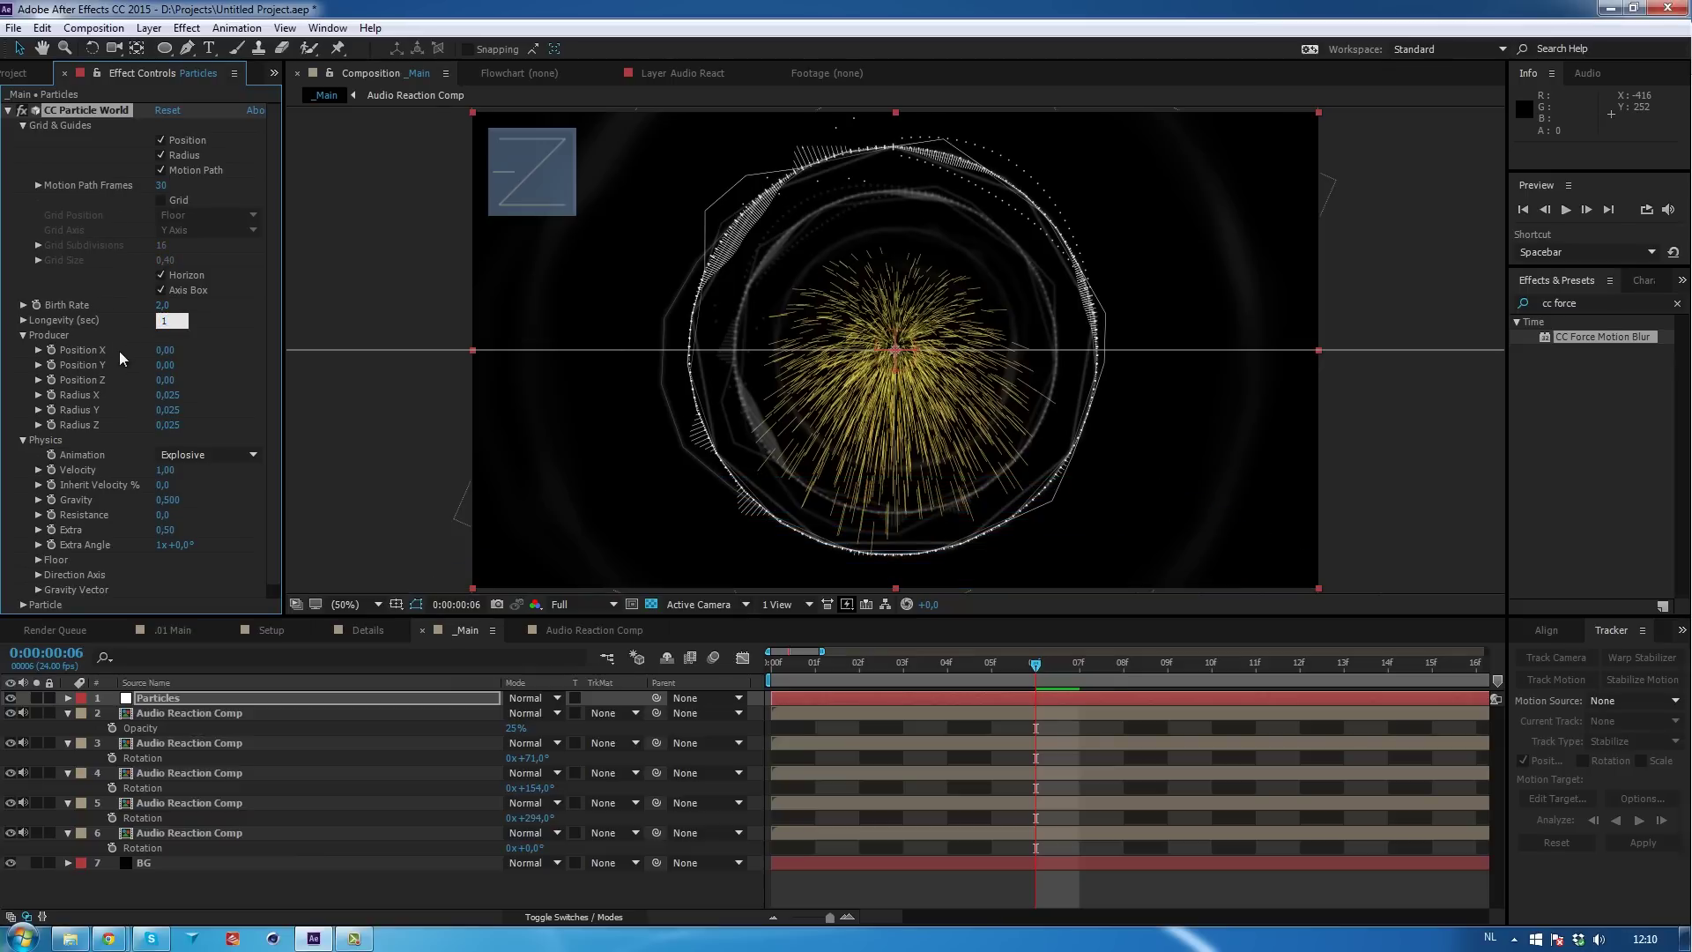
Set the particle longevity to 1.50 seconds and the gravity to 0.
text(1,50)
key(Return)
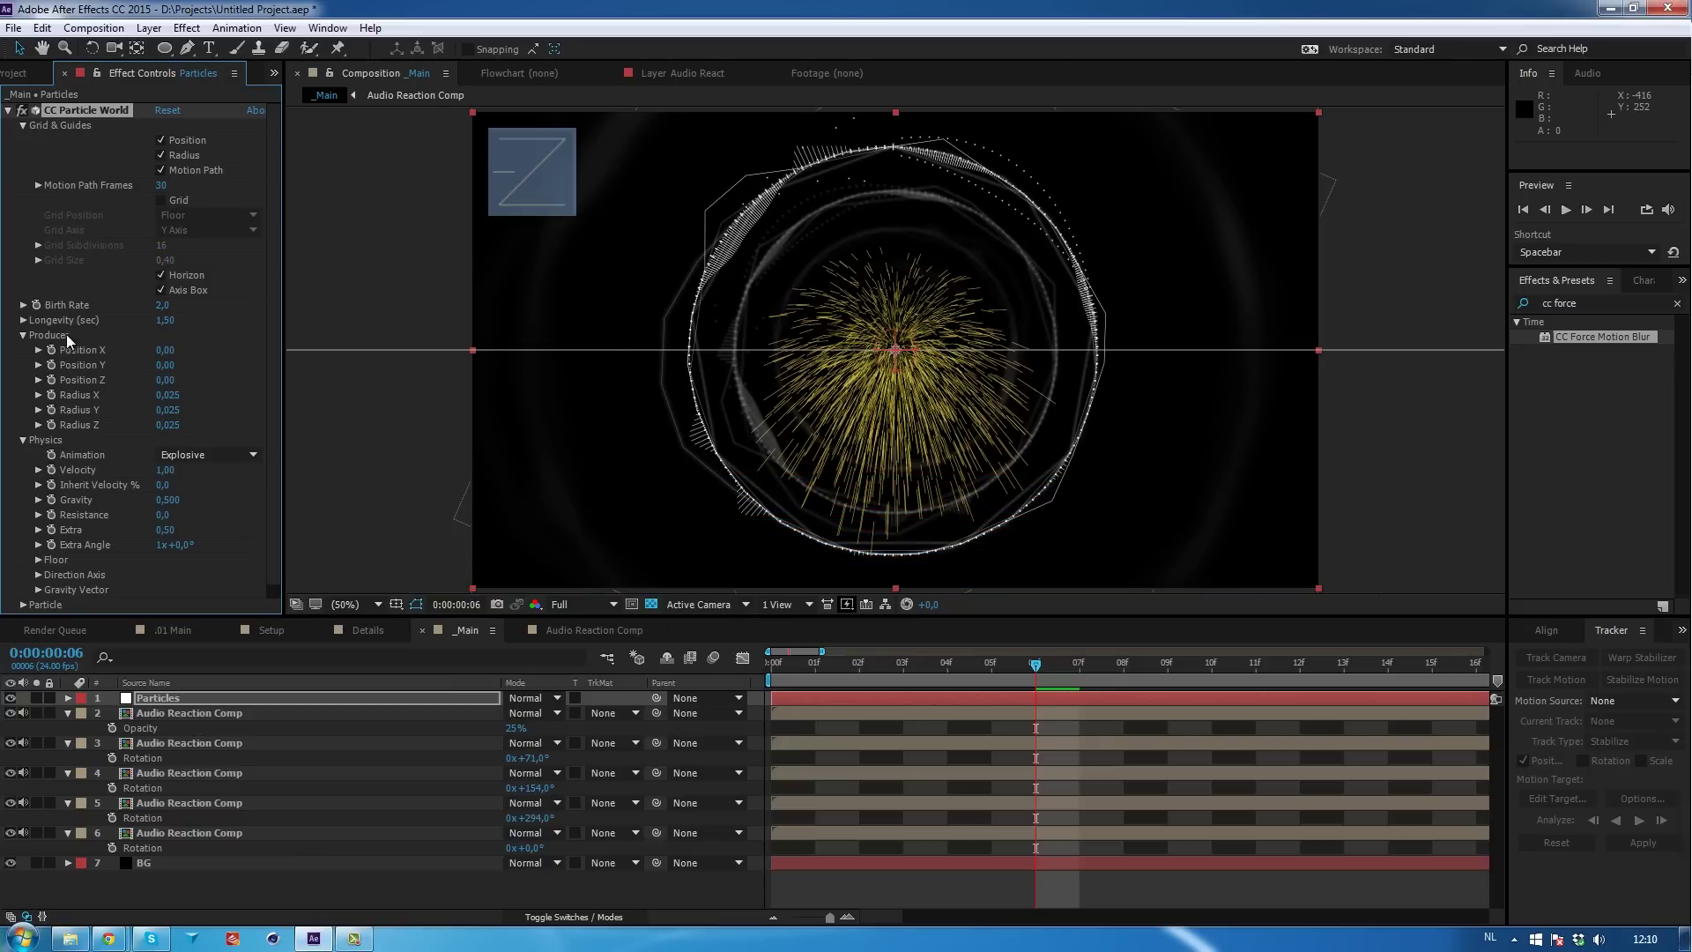
click(158, 496)
text(0)
key(Return)
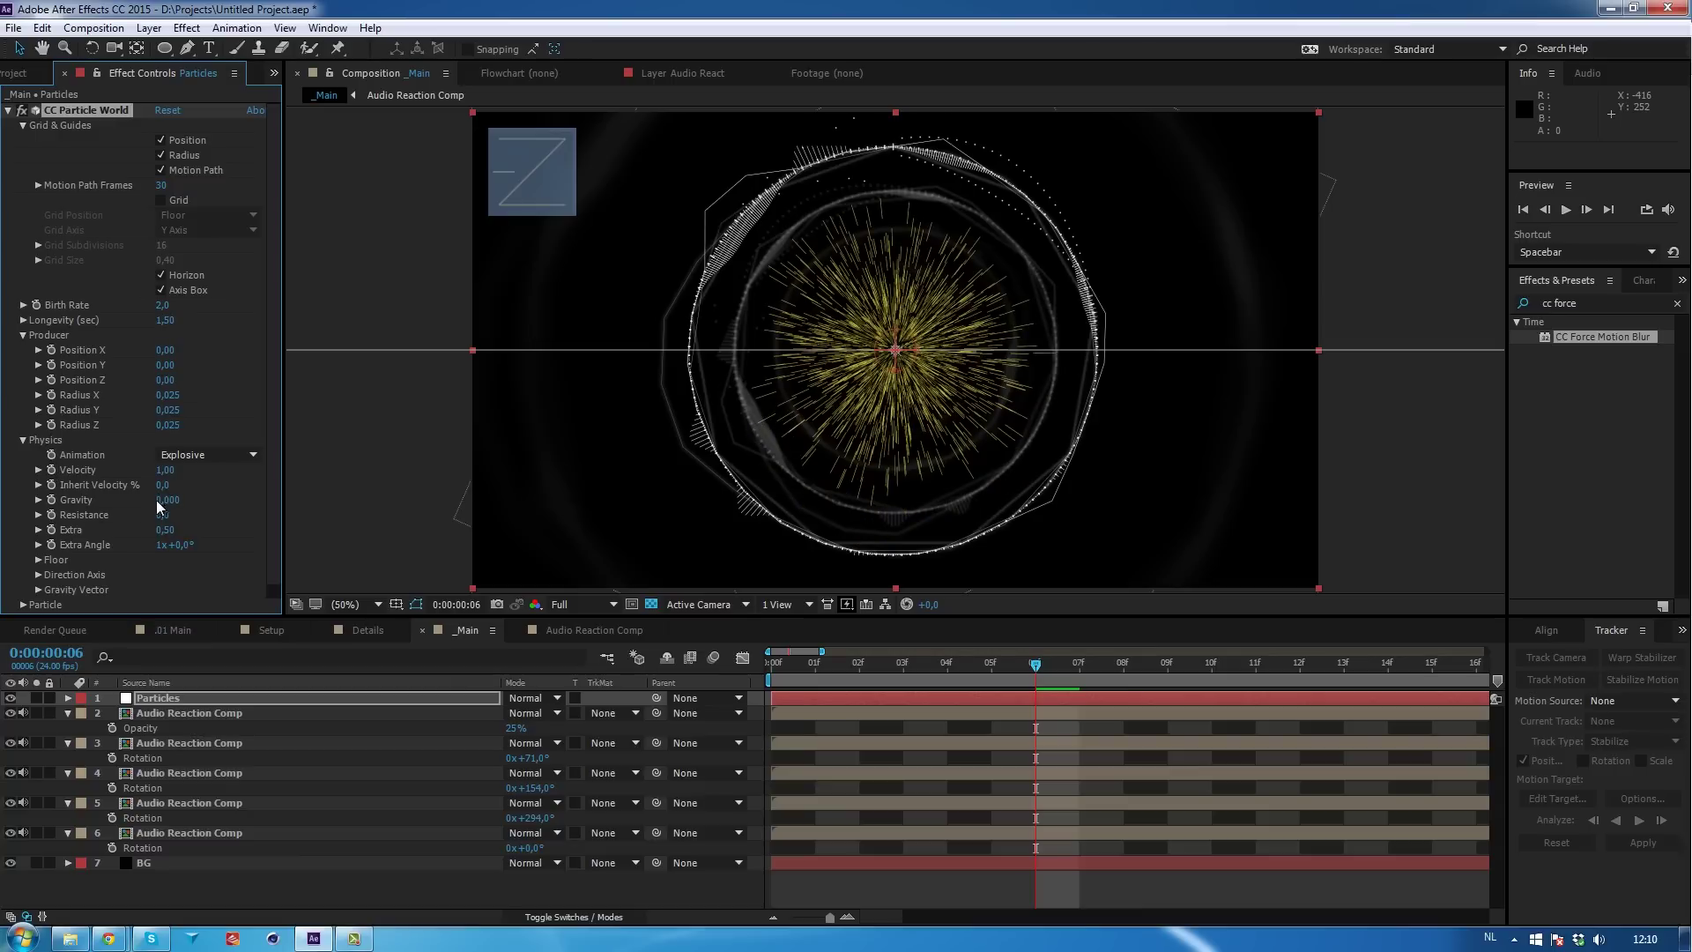
Change the particle type to Faded Sphere.
click(22, 604)
scroll(26, 599, down, 5)
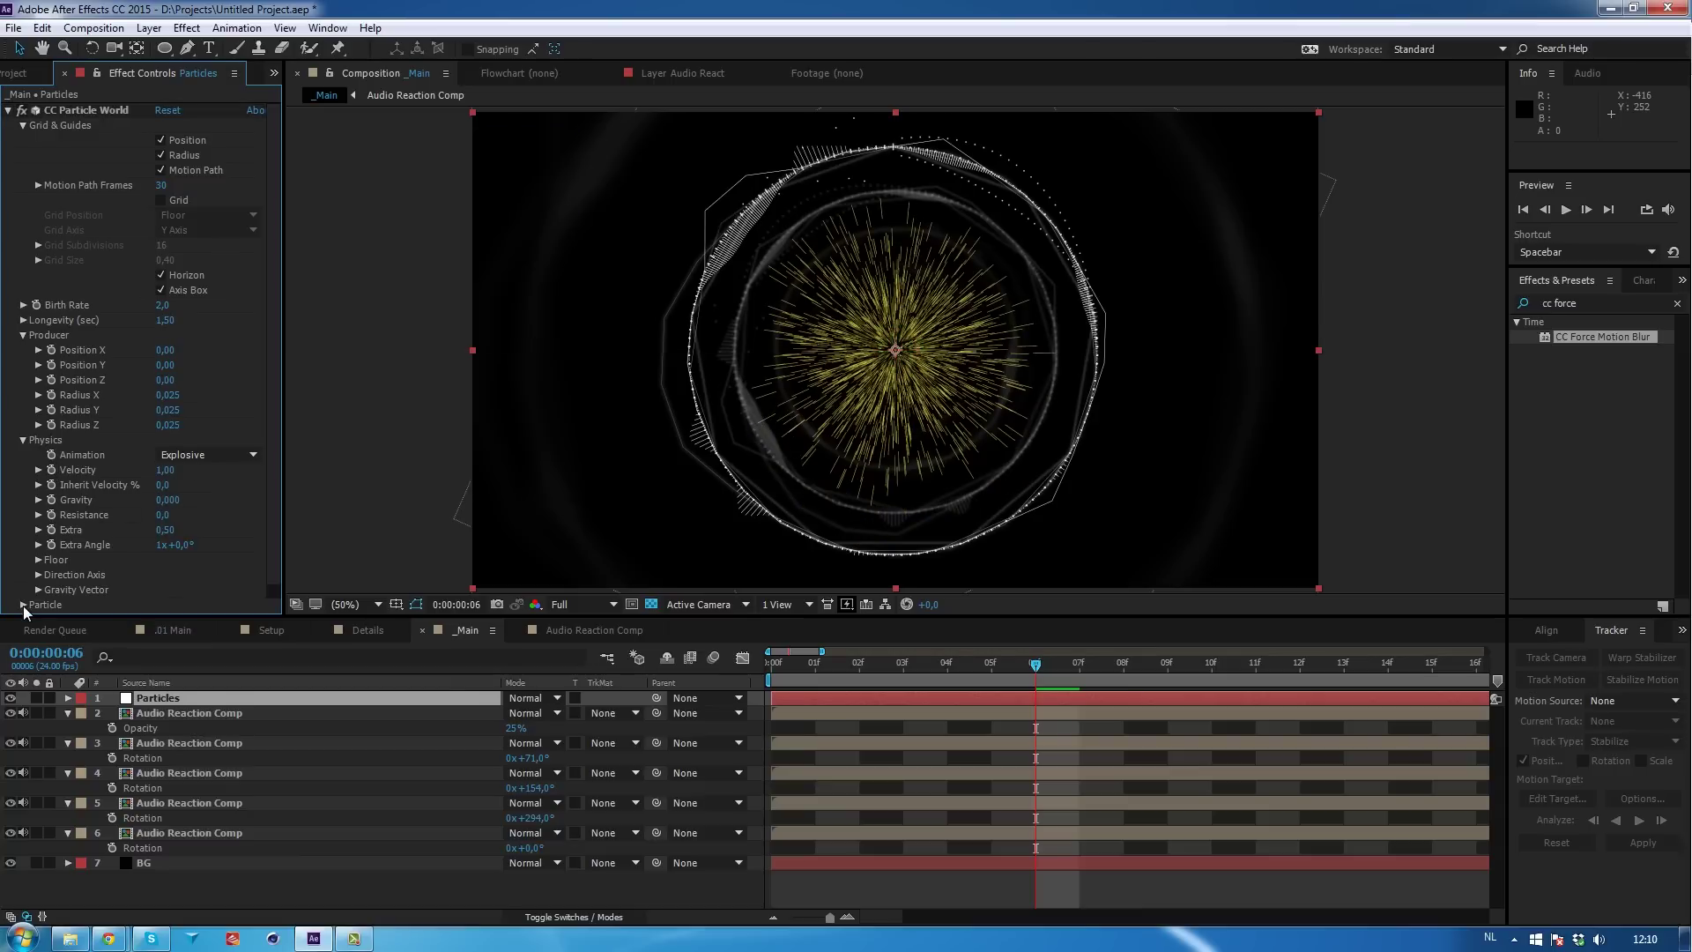
click(181, 383)
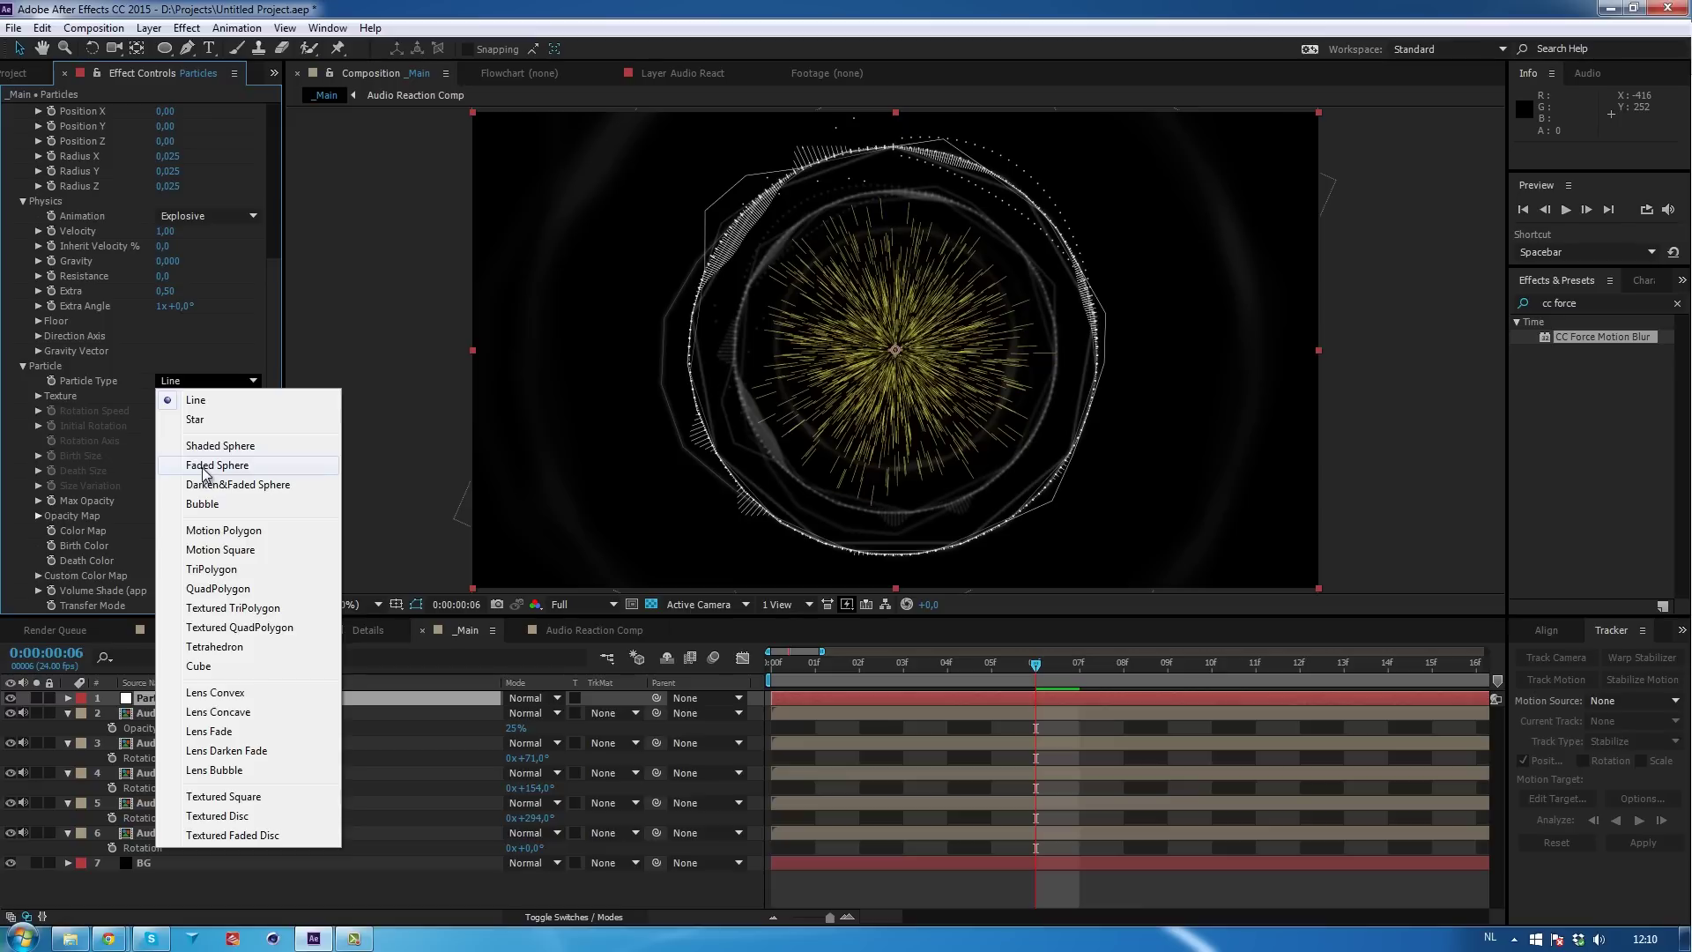
click(194, 456)
Set both the birth color and the death color of the particles to white (FFFFFF).
click(164, 546)
click(31, 48)
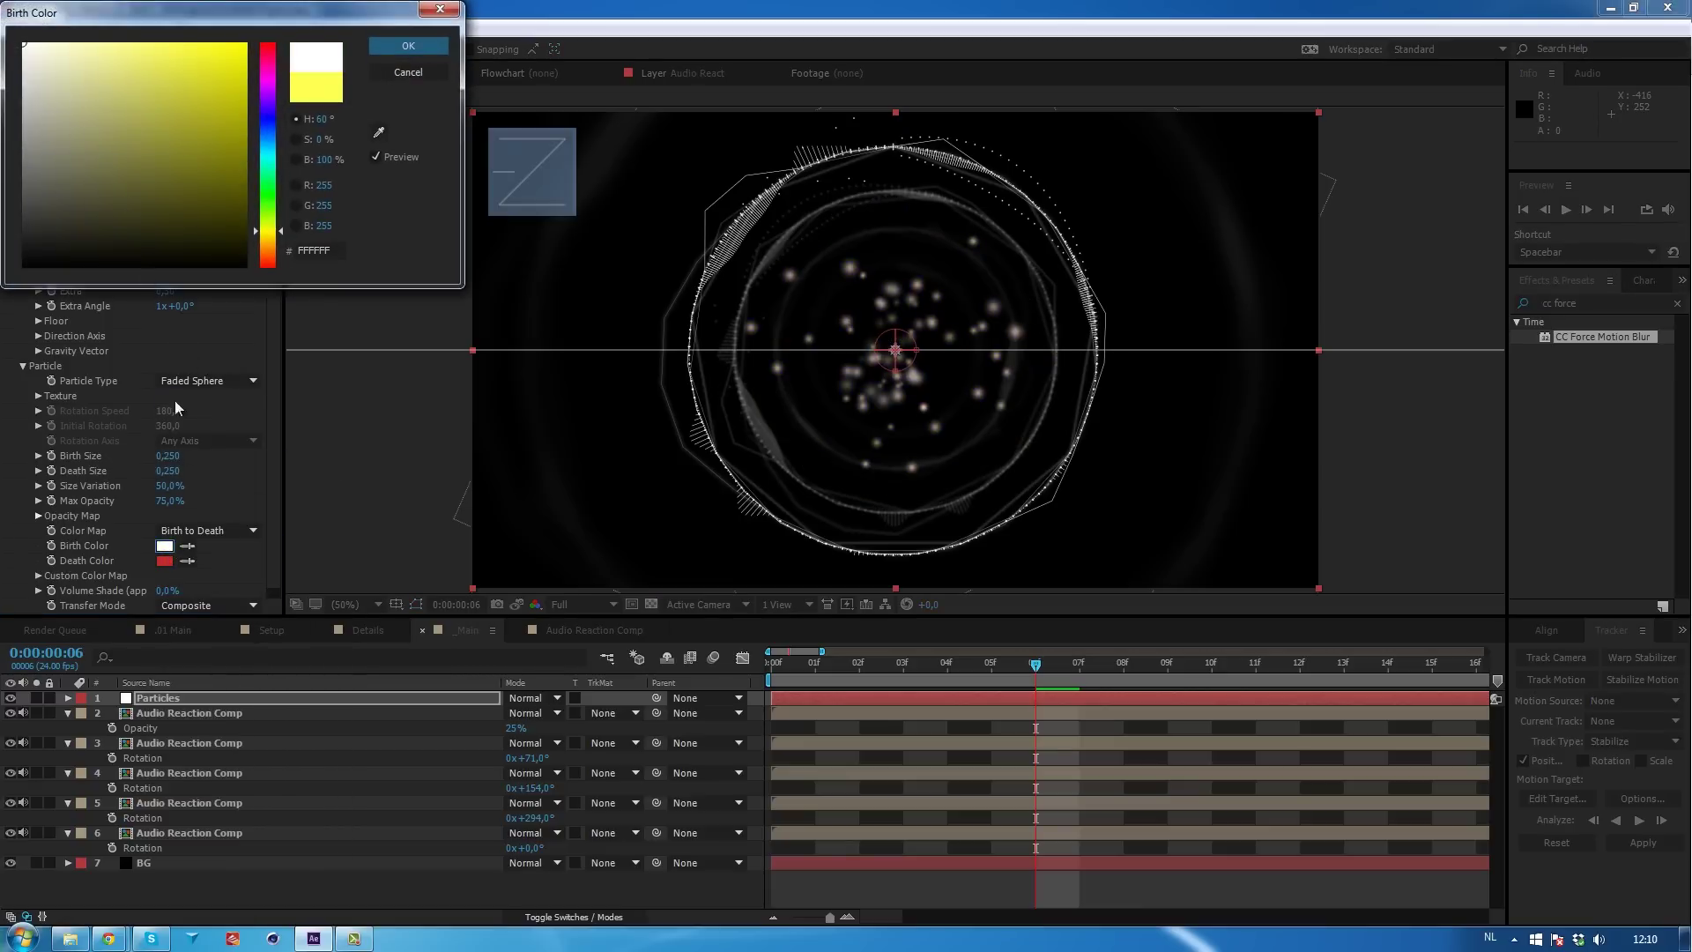
click(405, 47)
click(165, 561)
click(31, 49)
click(405, 47)
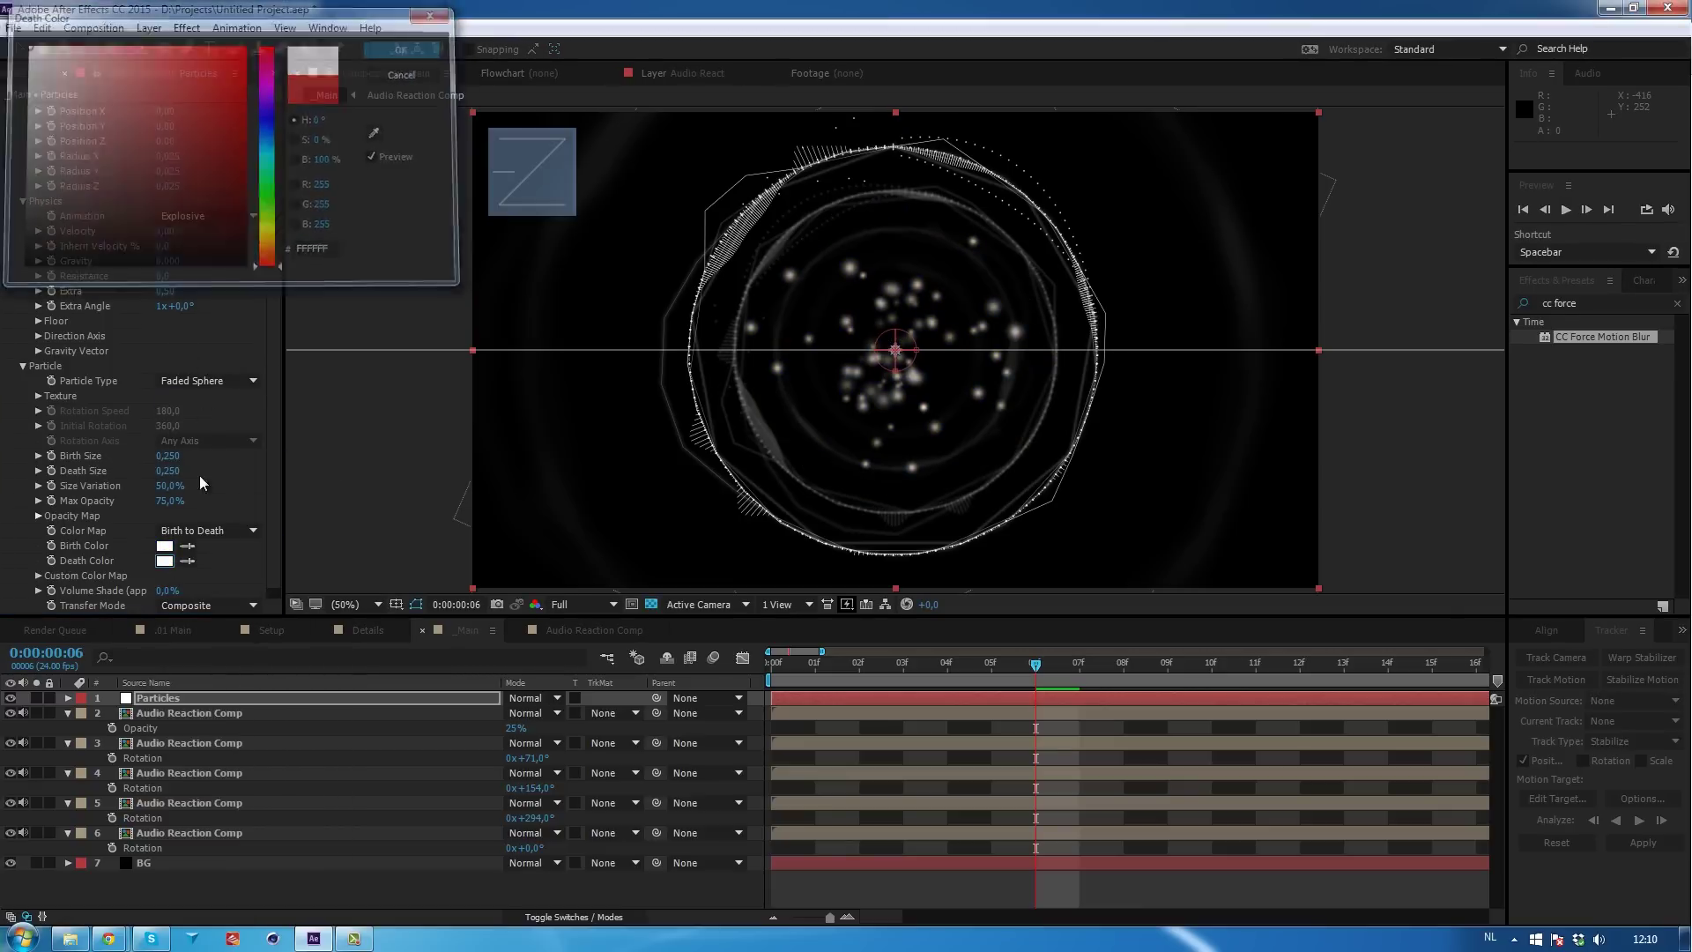
Set the particle birth size to 0.070 and reduce the death size as well.
click(167, 456)
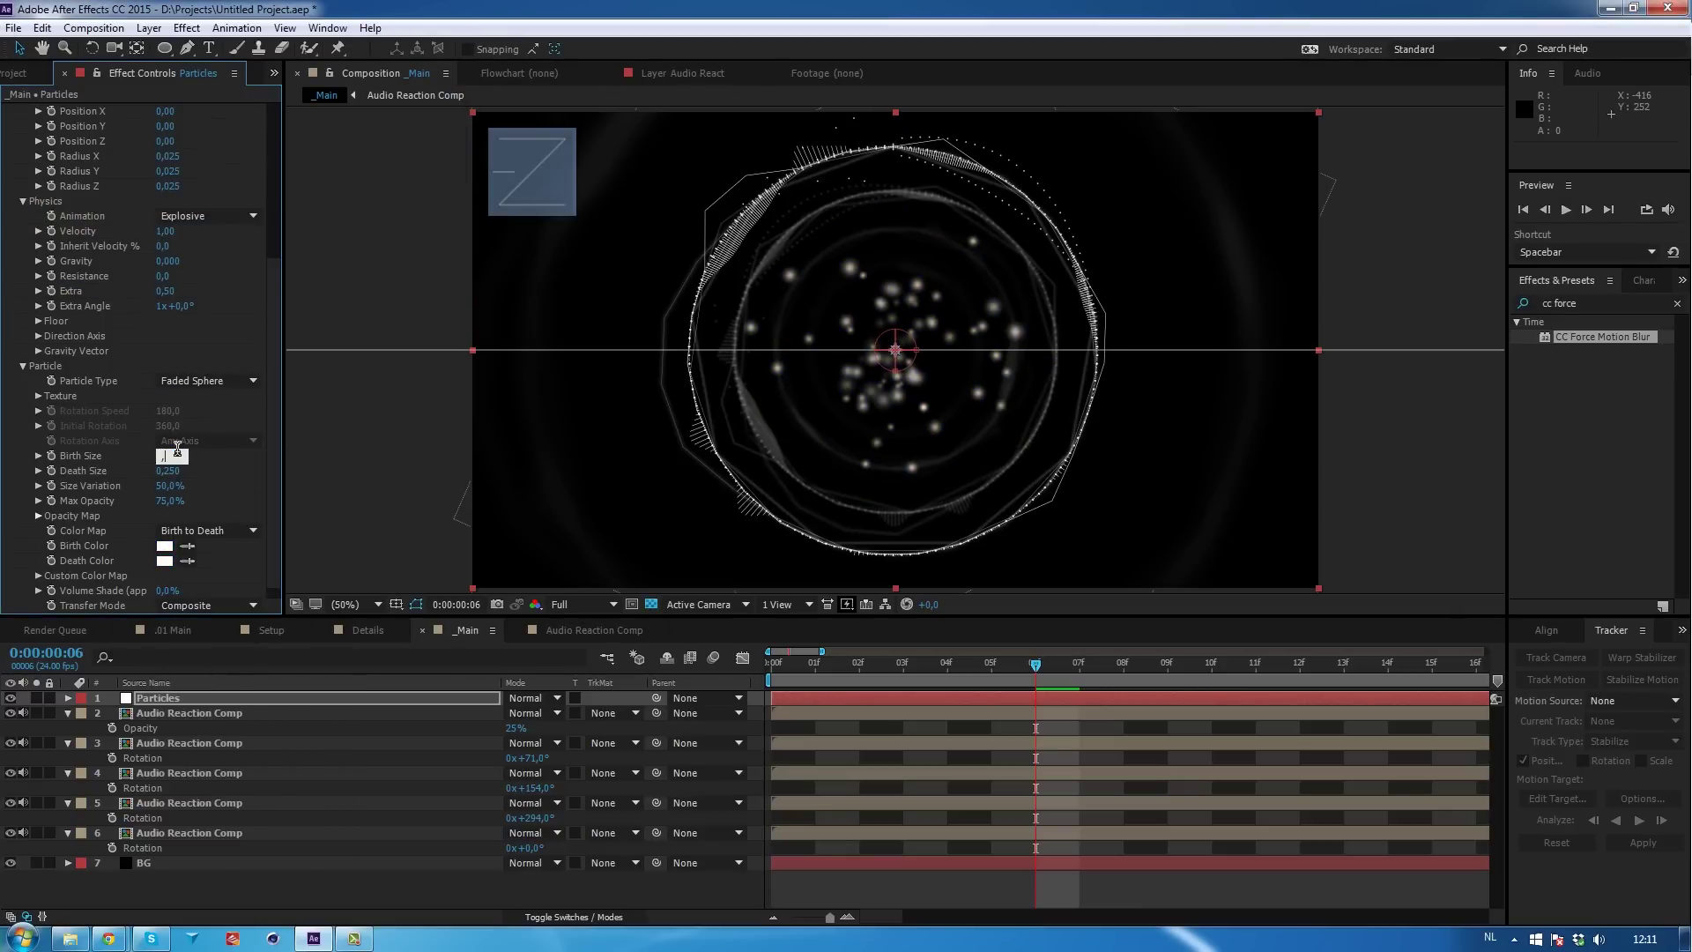
key(Return)
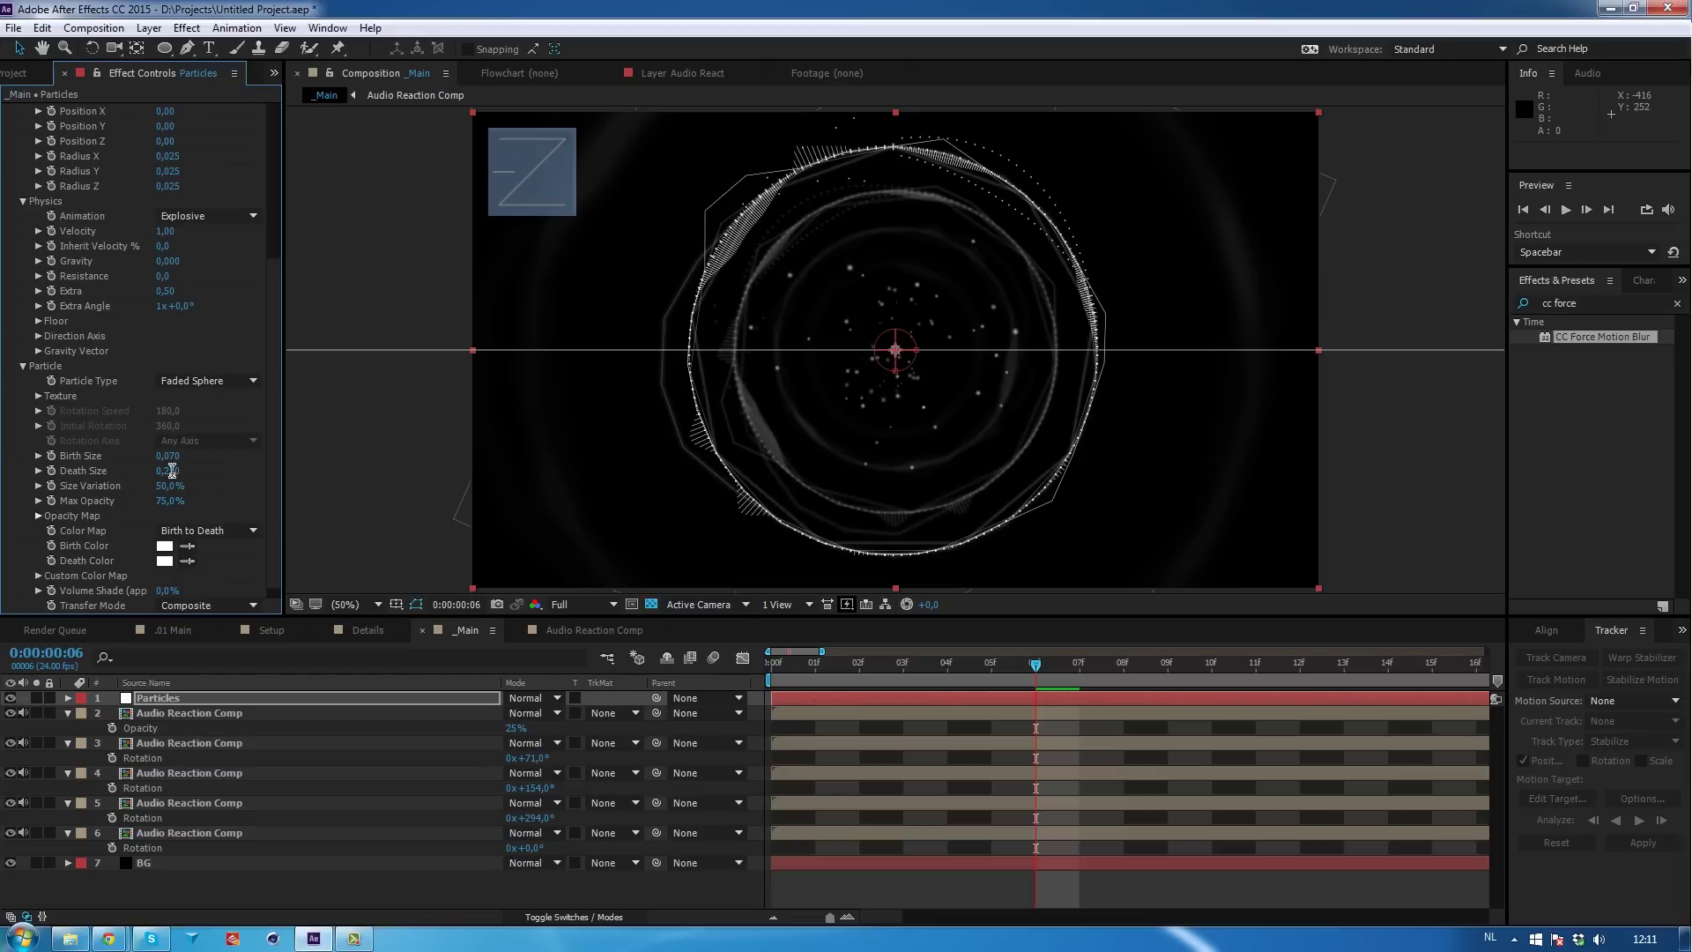
click(171, 471)
key(Return)
Set the particle velocity to 0.50.
scroll(273, 301, up, 5)
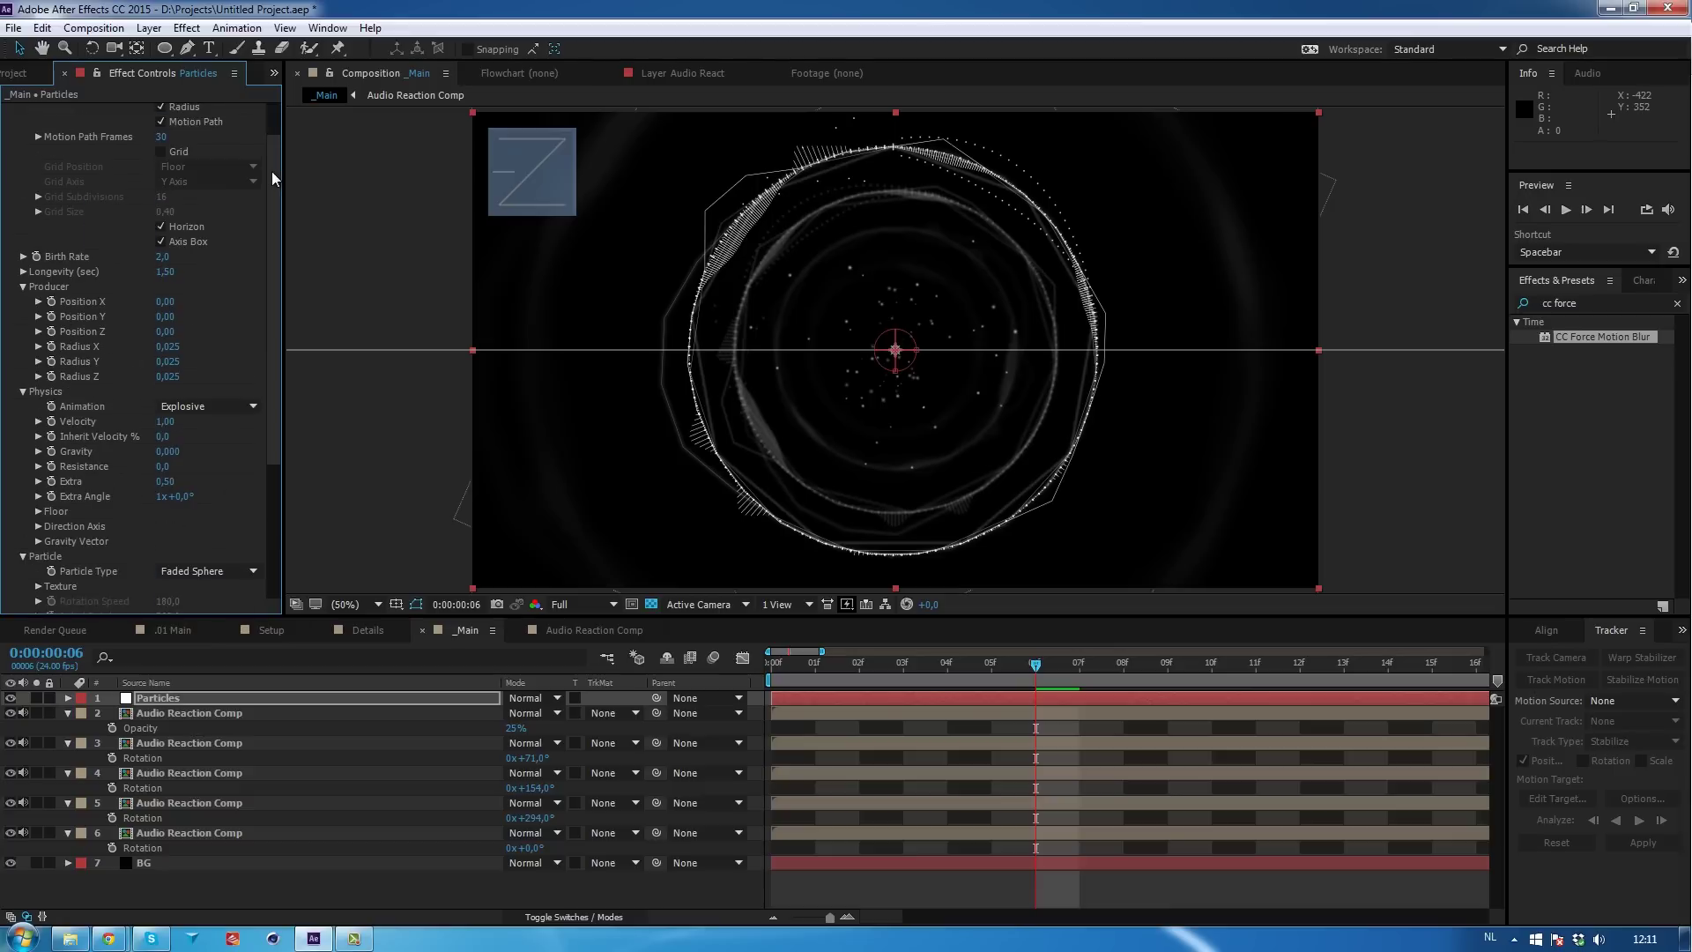
click(165, 424)
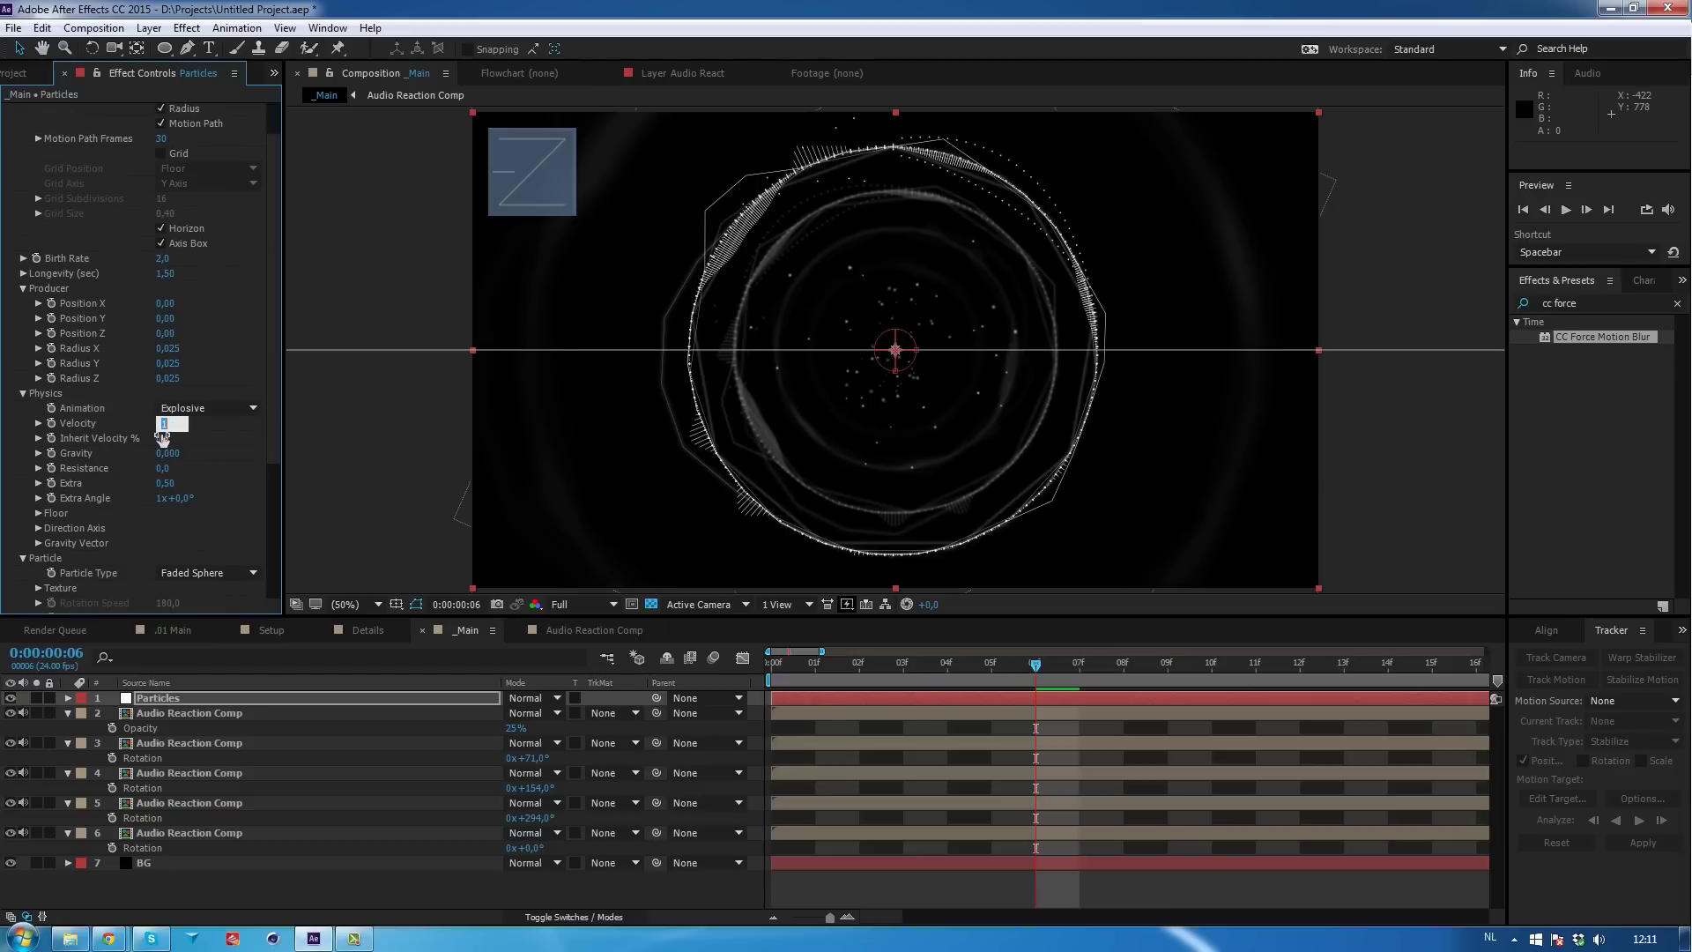
key(Return)
Solo the Particles layer, play a preview and turn off the transparency grid.
click(36, 698)
key(space)
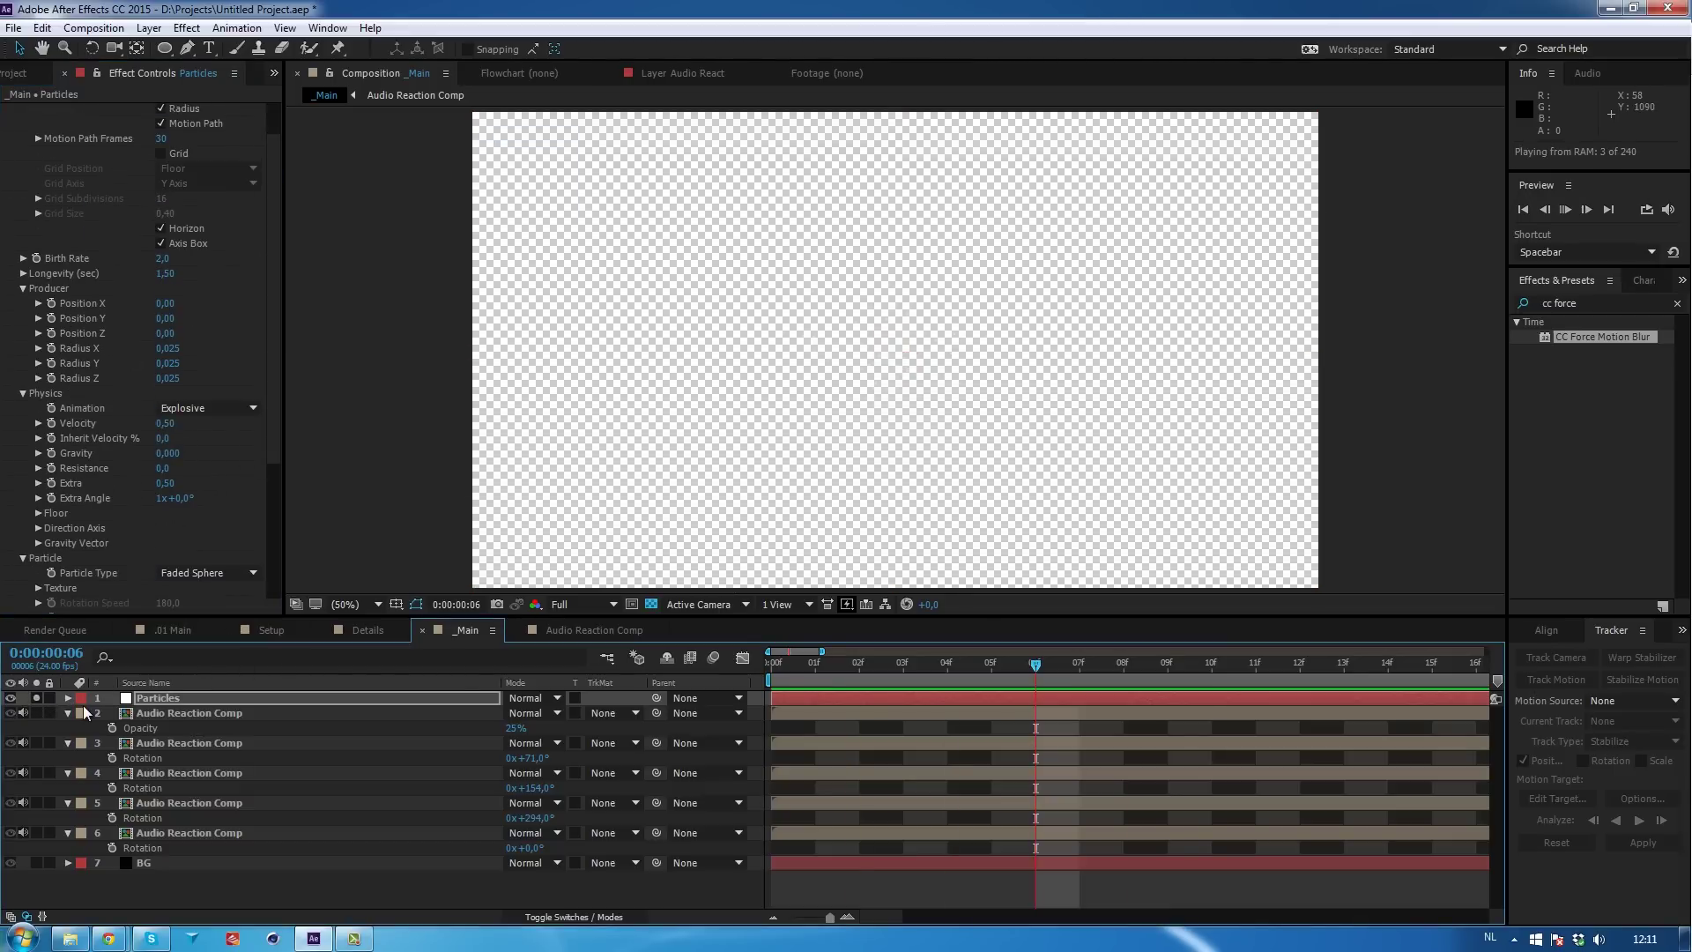
click(652, 605)
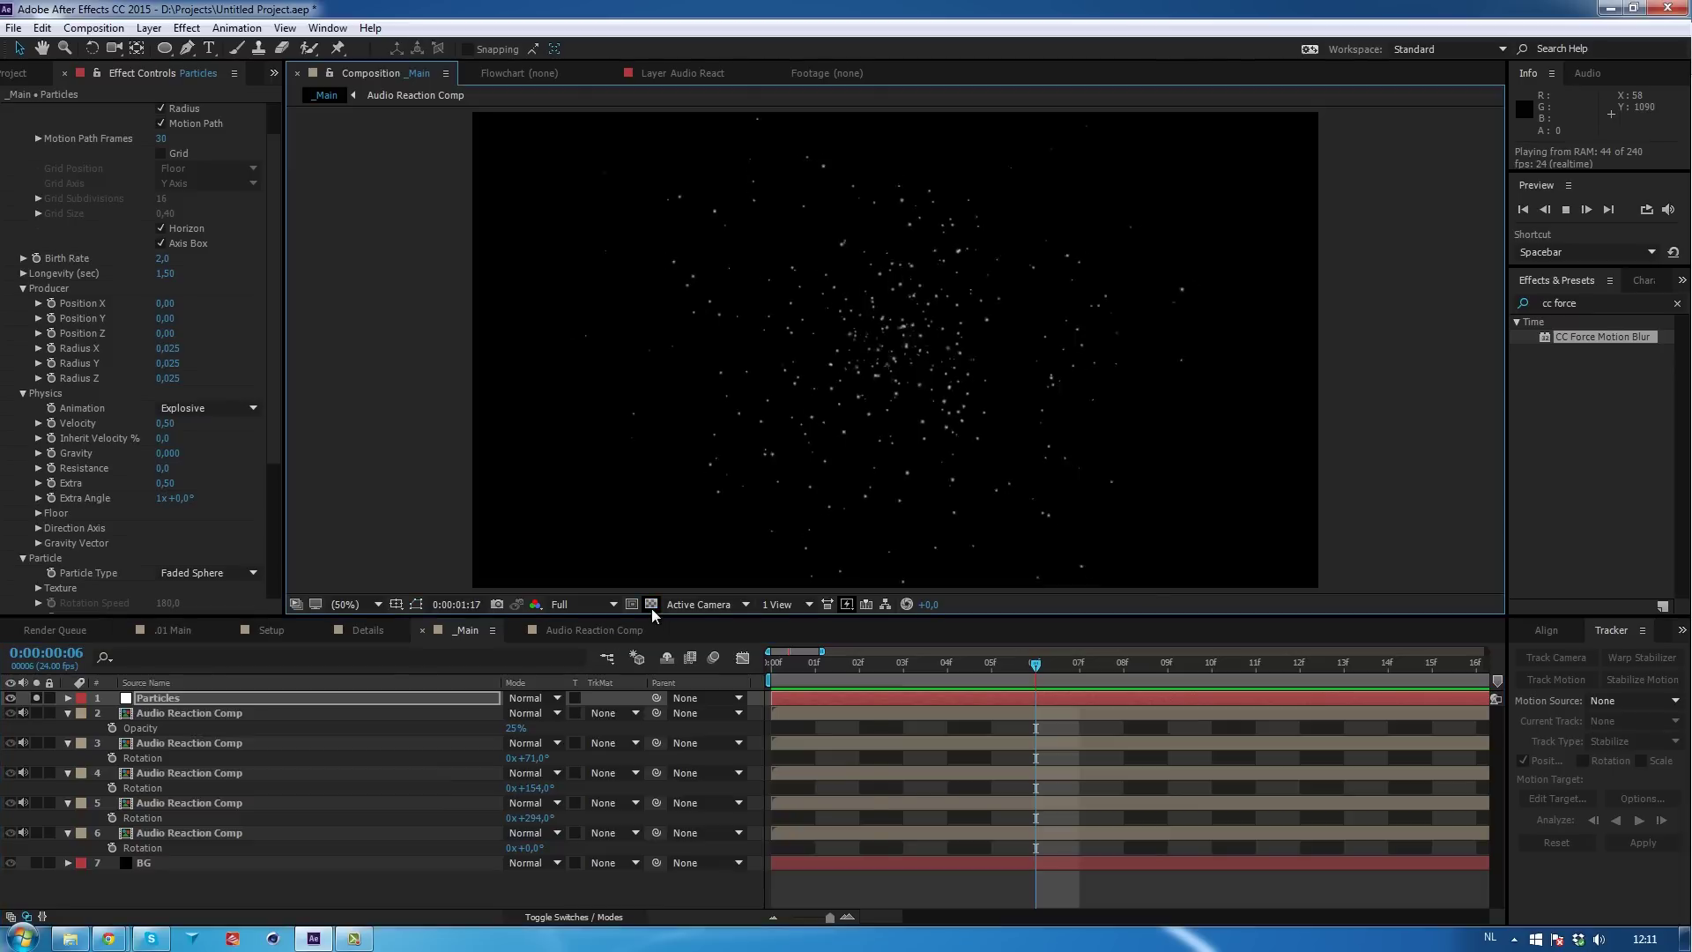
Shift the Particles layer to start before the composition begins, extend its end to the composition's end, and preview it.
click(836, 667)
click(1476, 705)
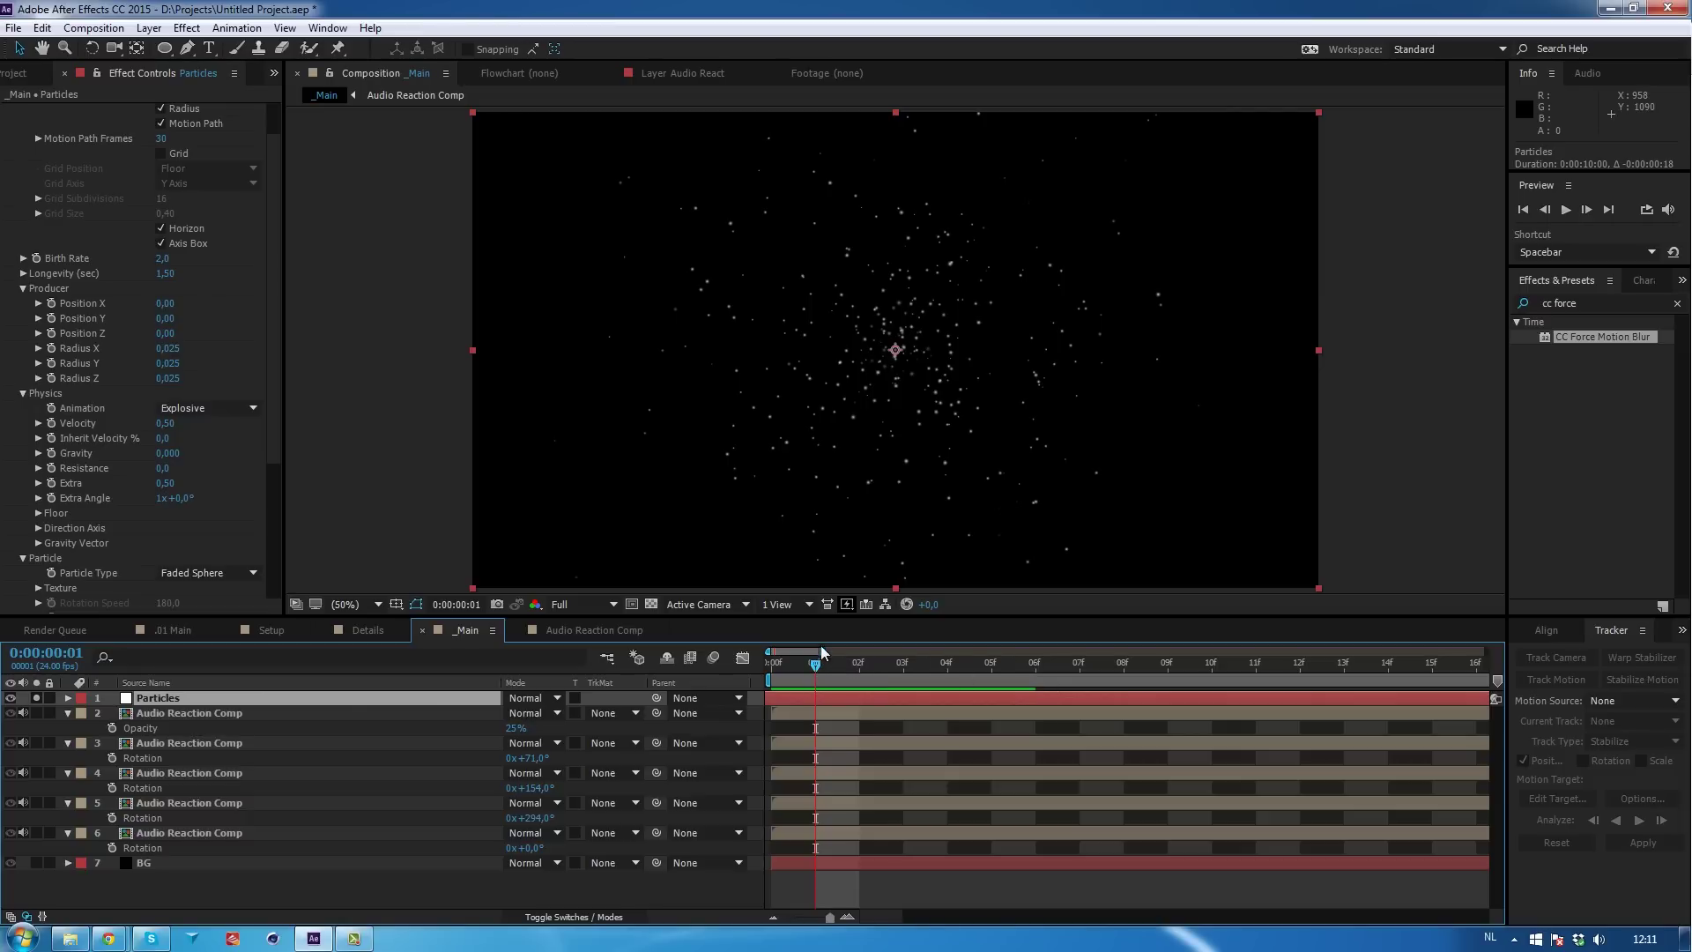
drag(820, 649, 1491, 650)
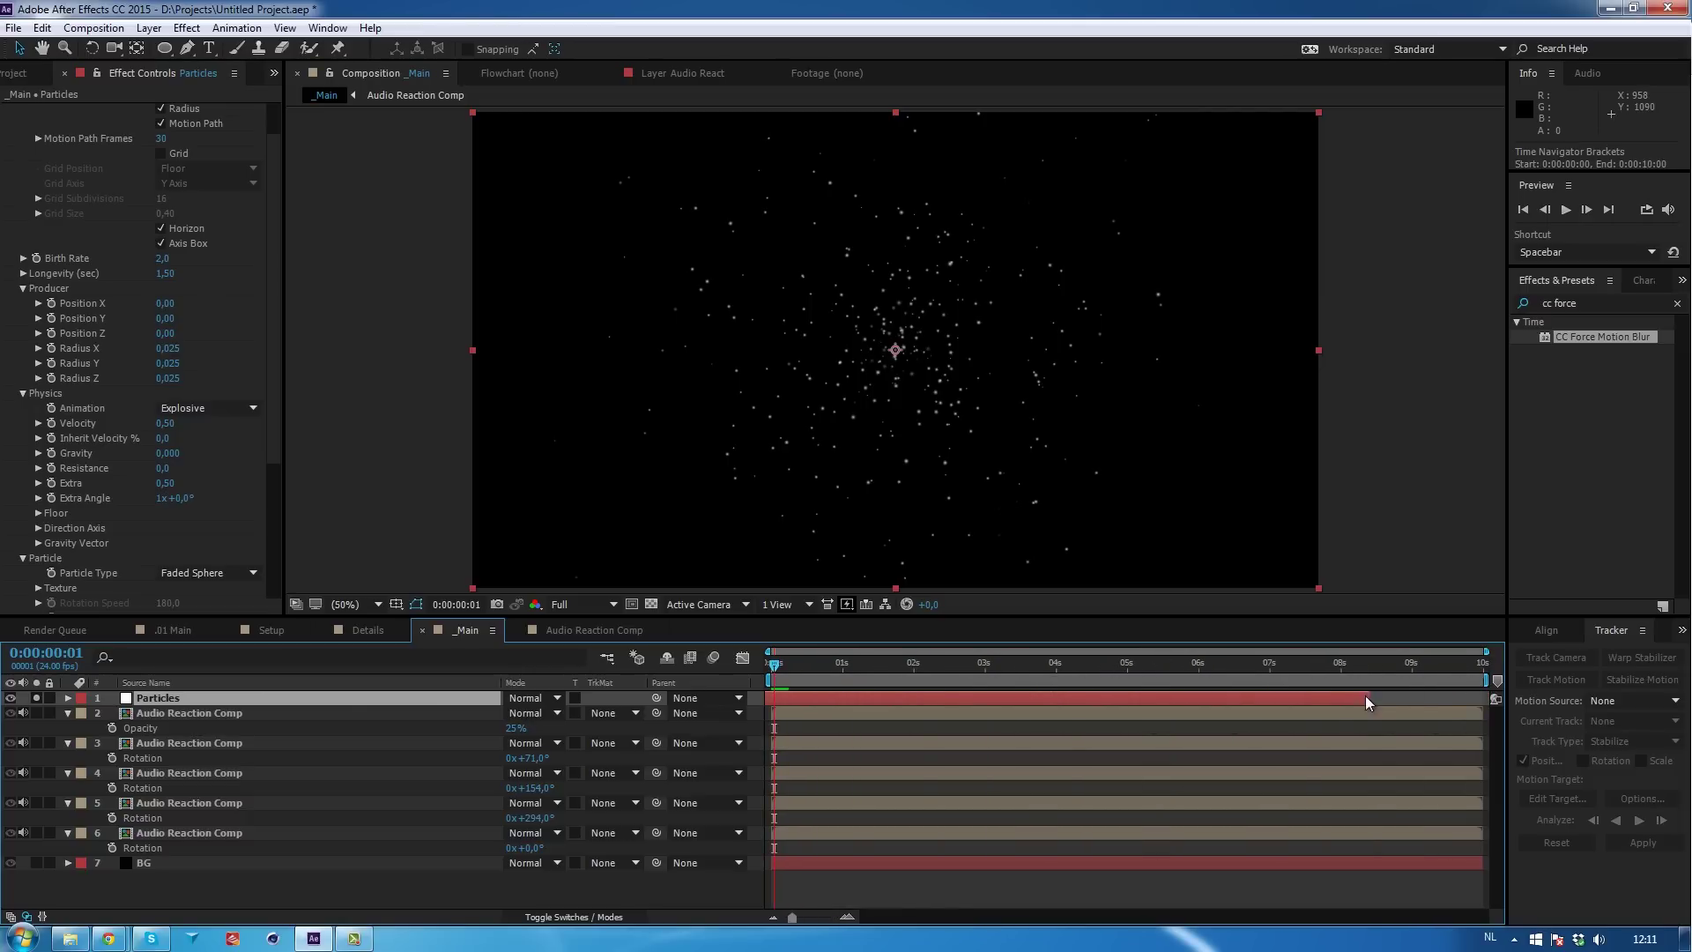
key(space)
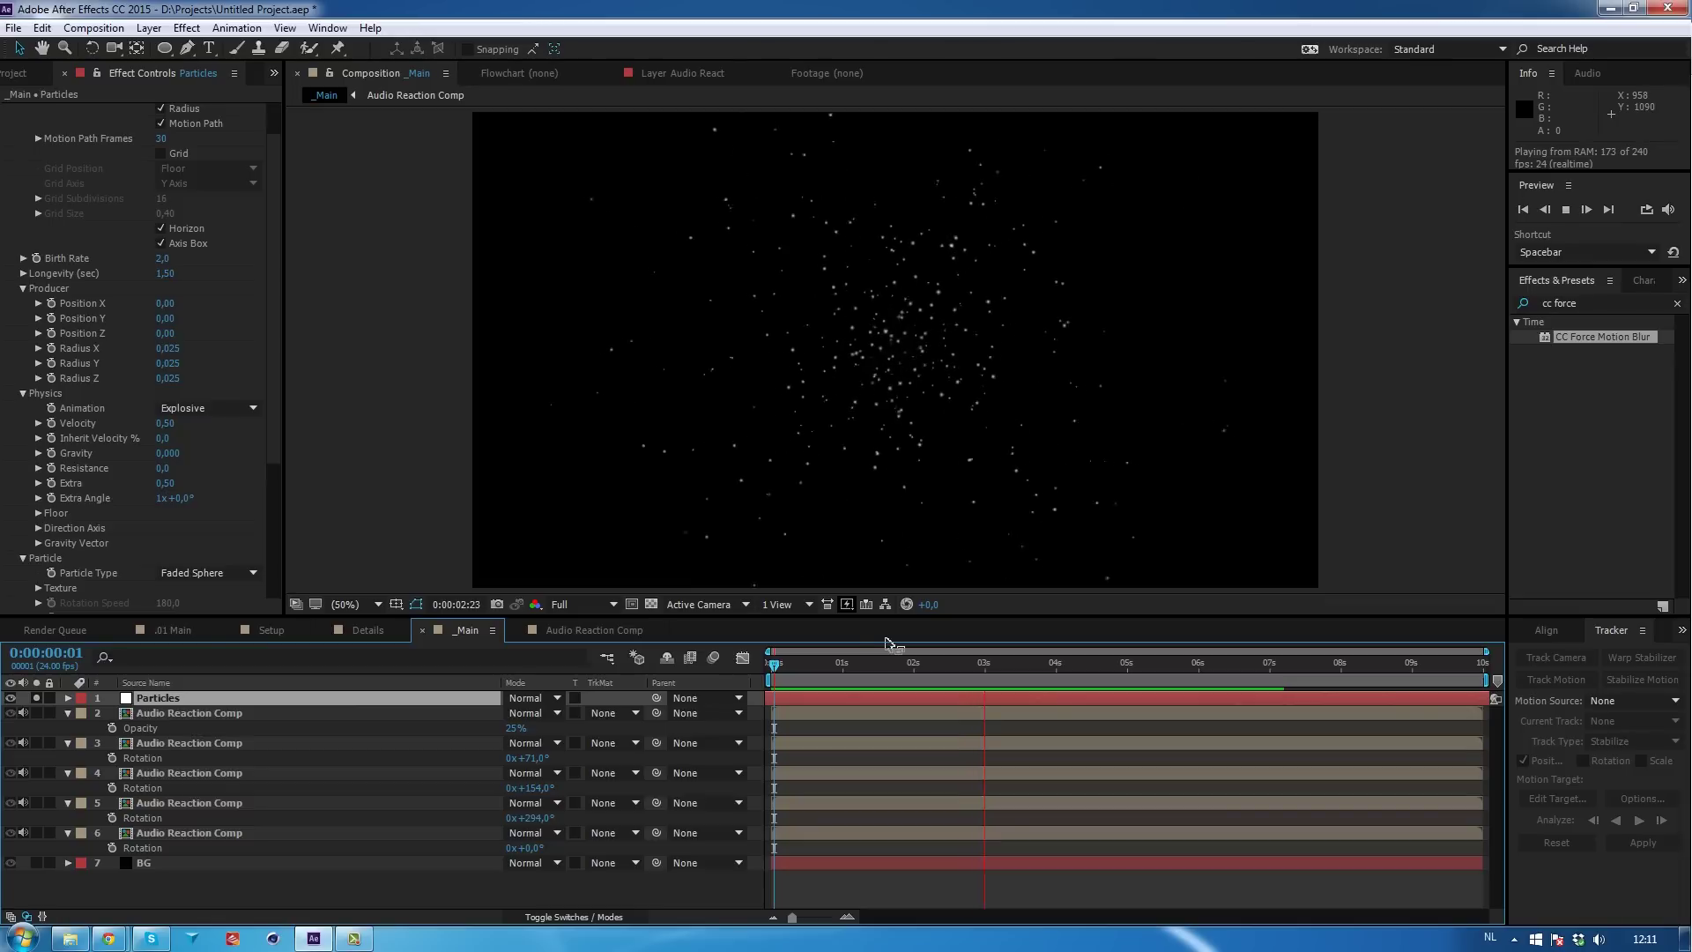
click(836, 678)
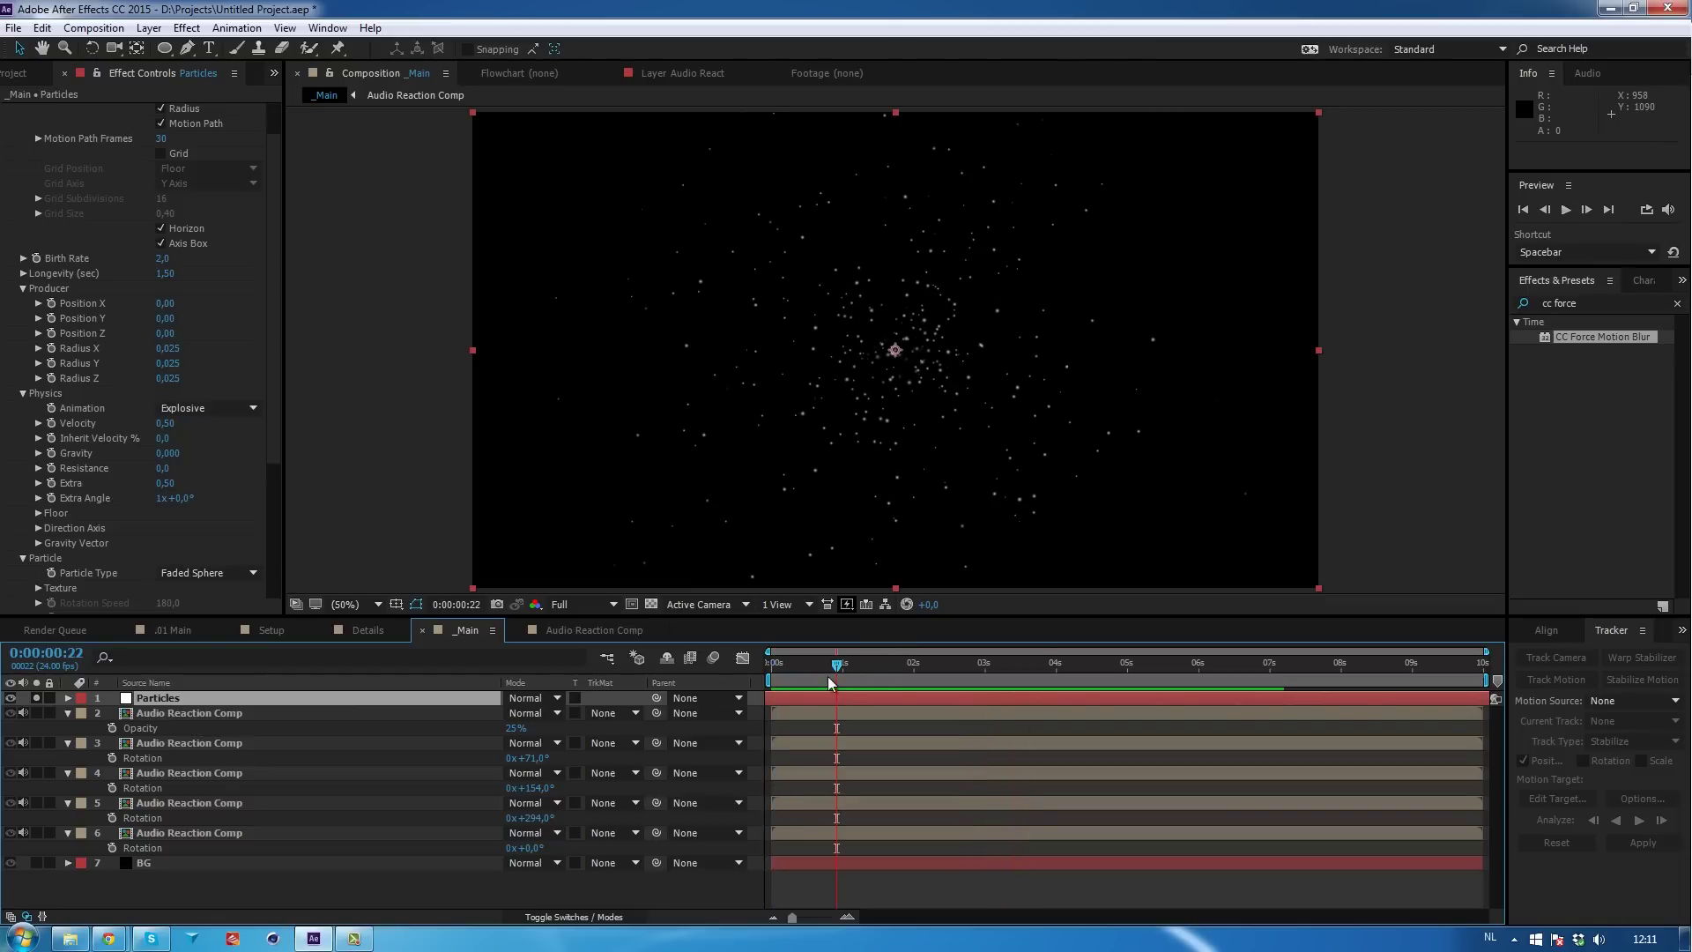
Set the particle longevity to 2.00 seconds and the velocity to 0.20, and preview the emission.
click(166, 275)
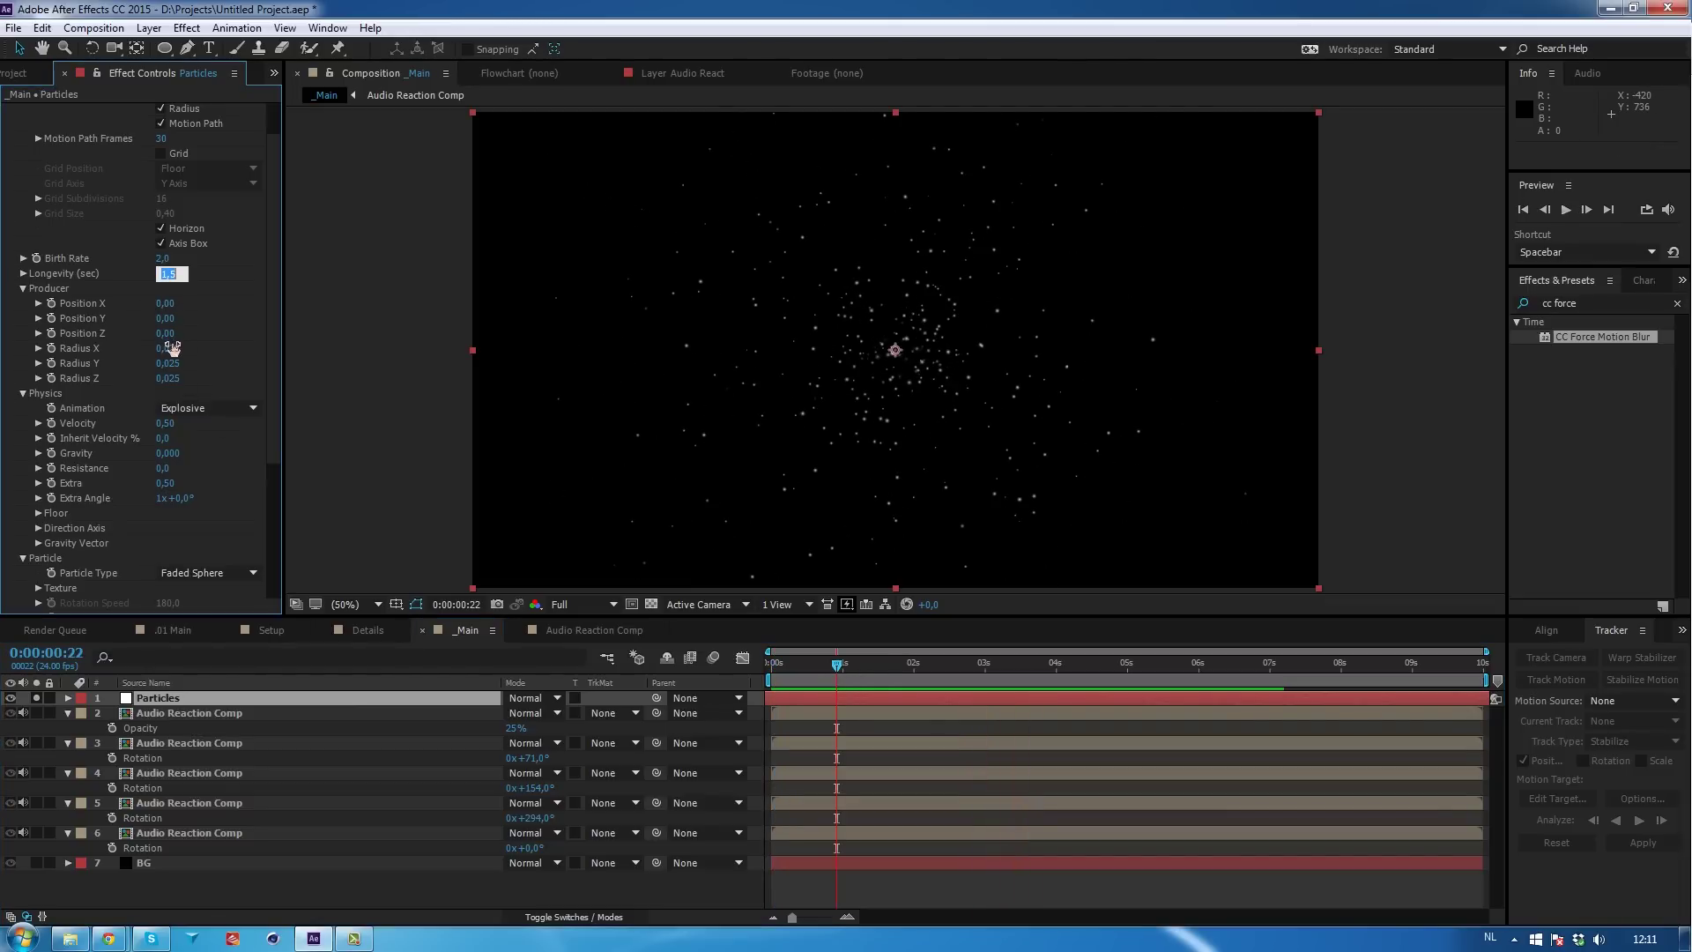
text(2)
click(166, 423)
text(1)
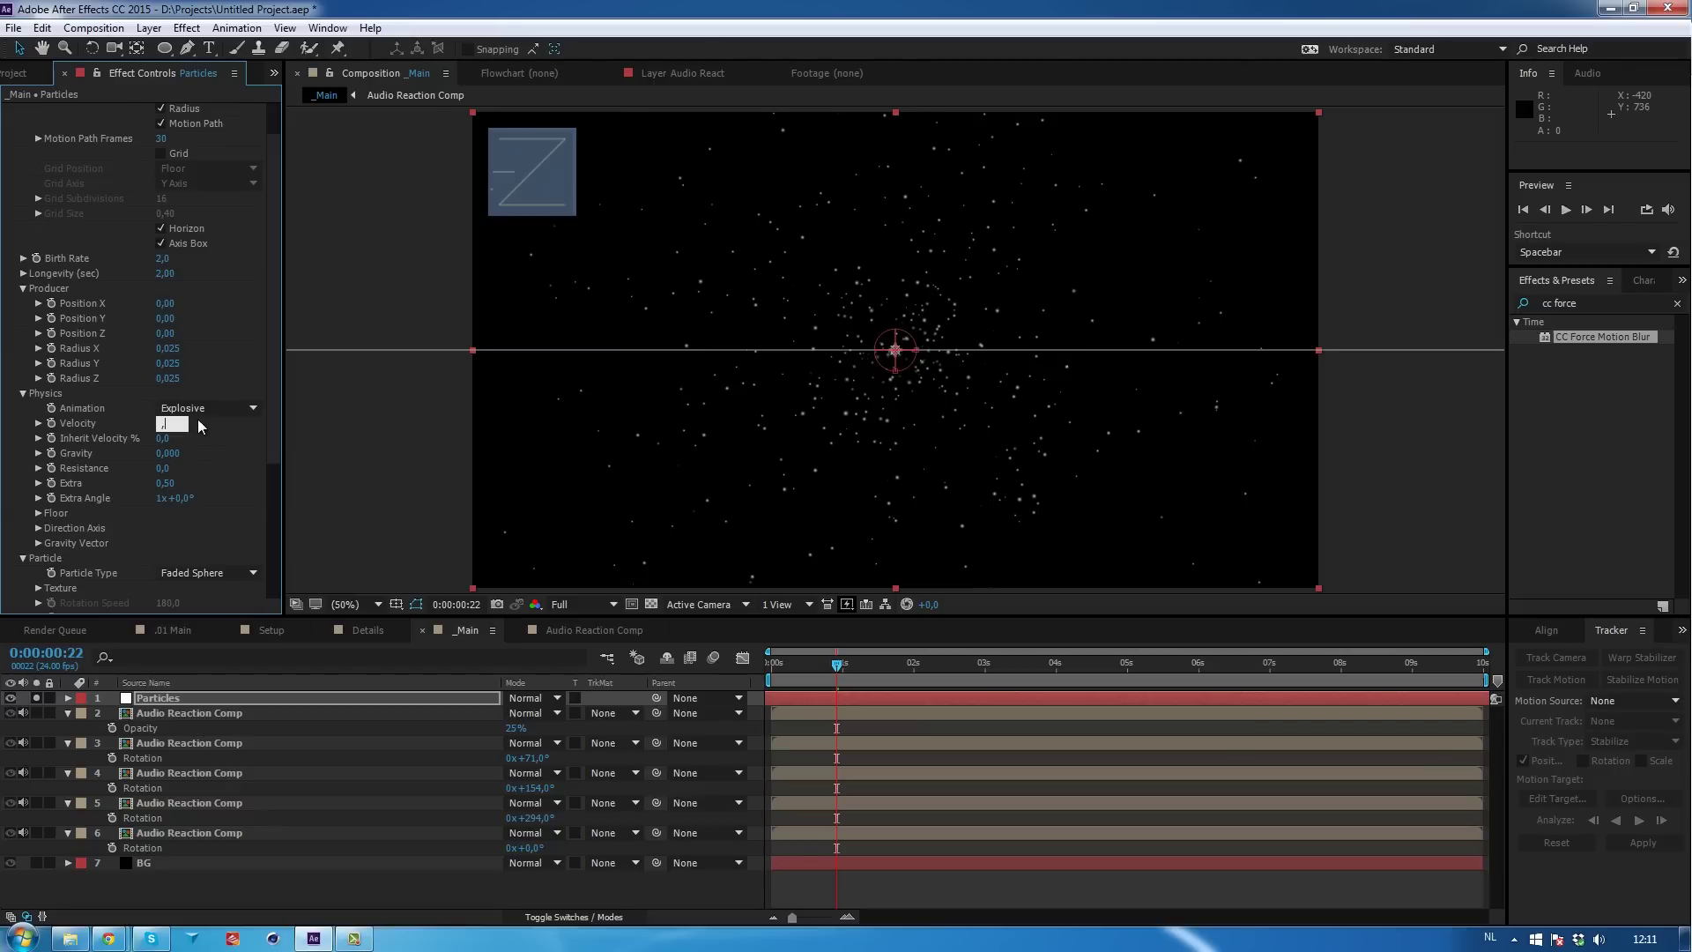
key(space)
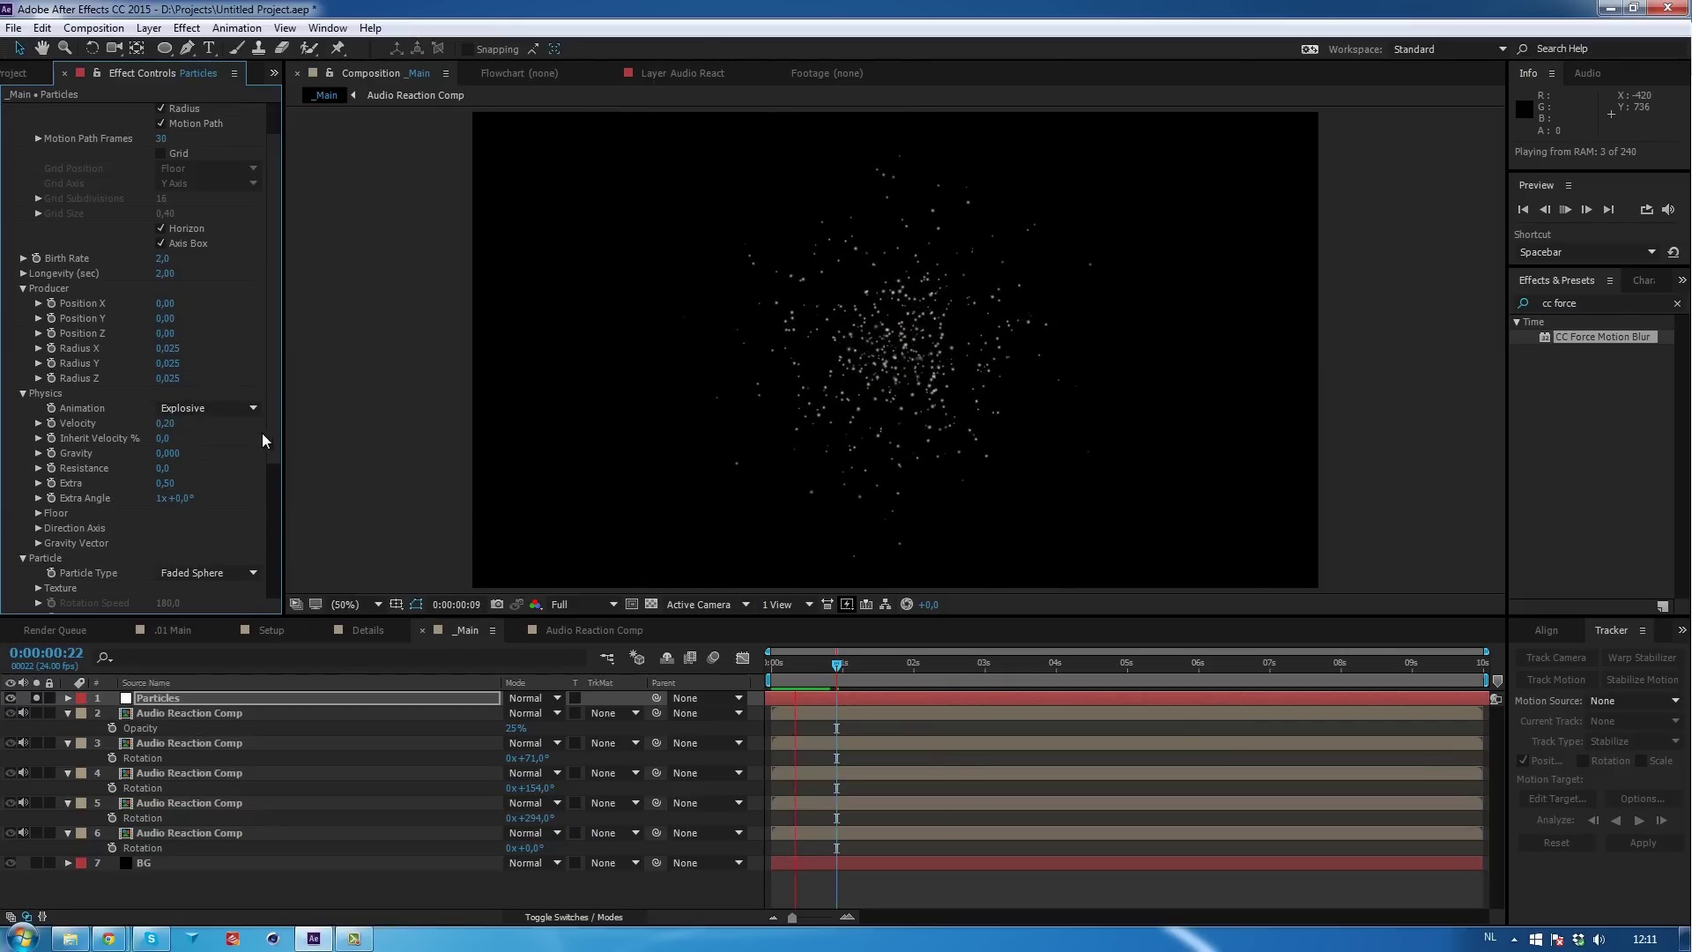
Raise the birth rate to 3.0 and adjust the Particles layer's timing so it covers the whole composition.
drag(162, 258, 180, 272)
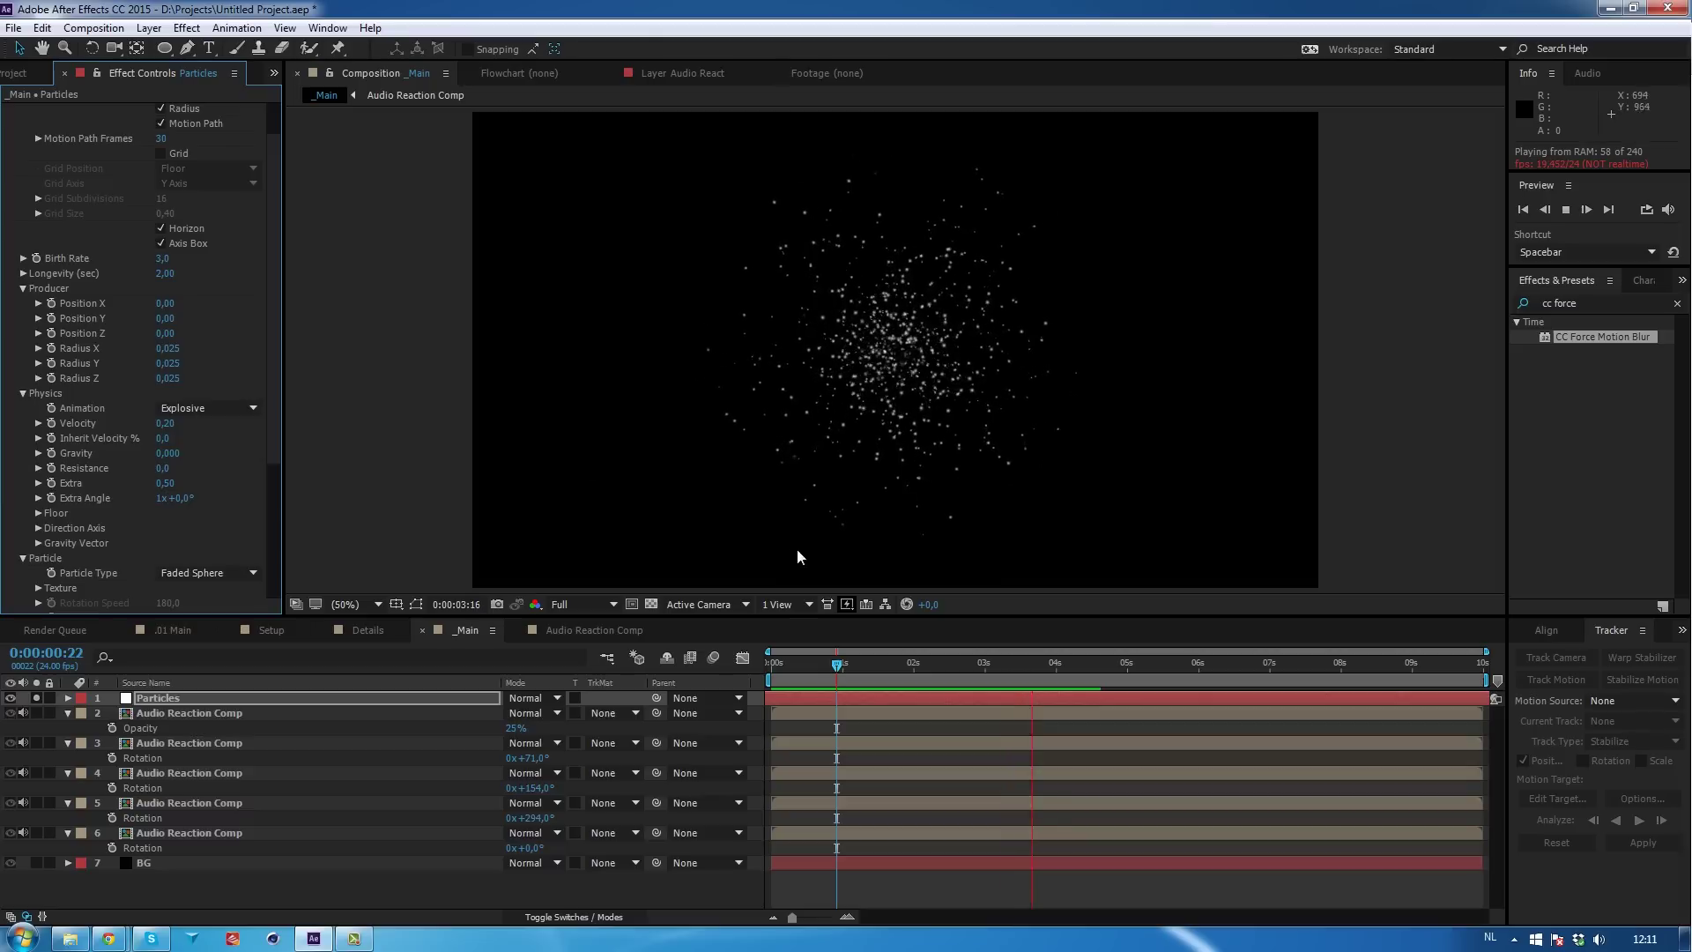
mouse_move(1486, 699)
mouse_down()
mouse_move(819, 697)
mouse_move(1486, 699)
mouse_up()
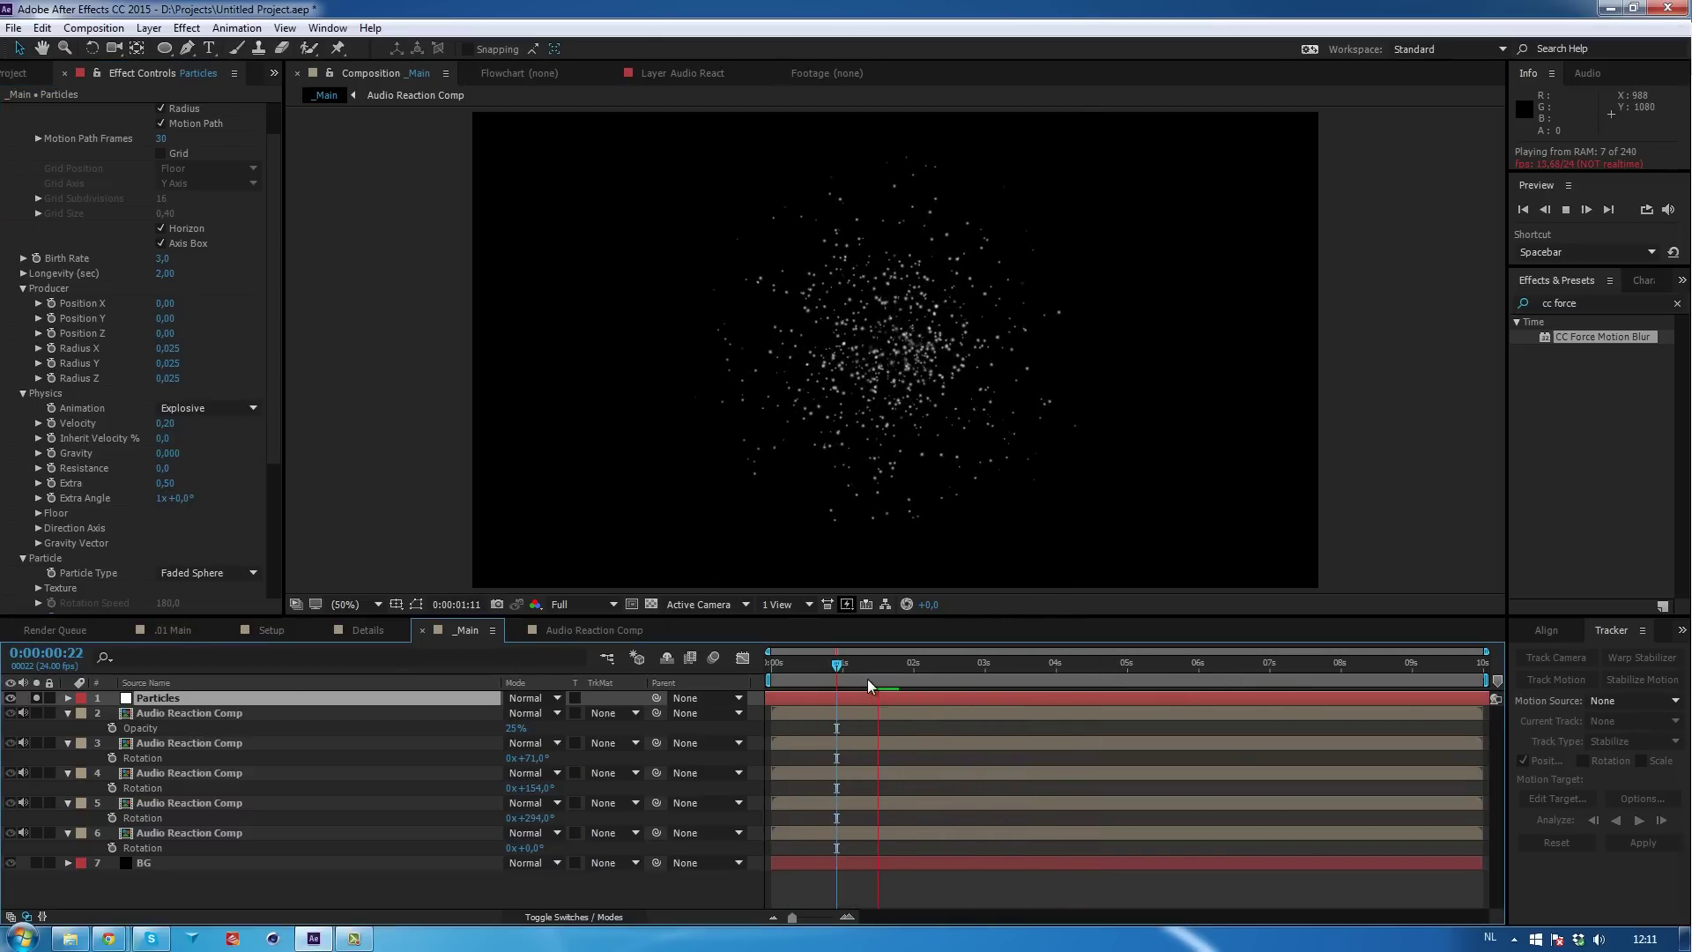
click(852, 663)
Set the birth rate to 1.0 and the longevity to 4.00 seconds, and scrub the timeline to check the spread.
click(164, 258)
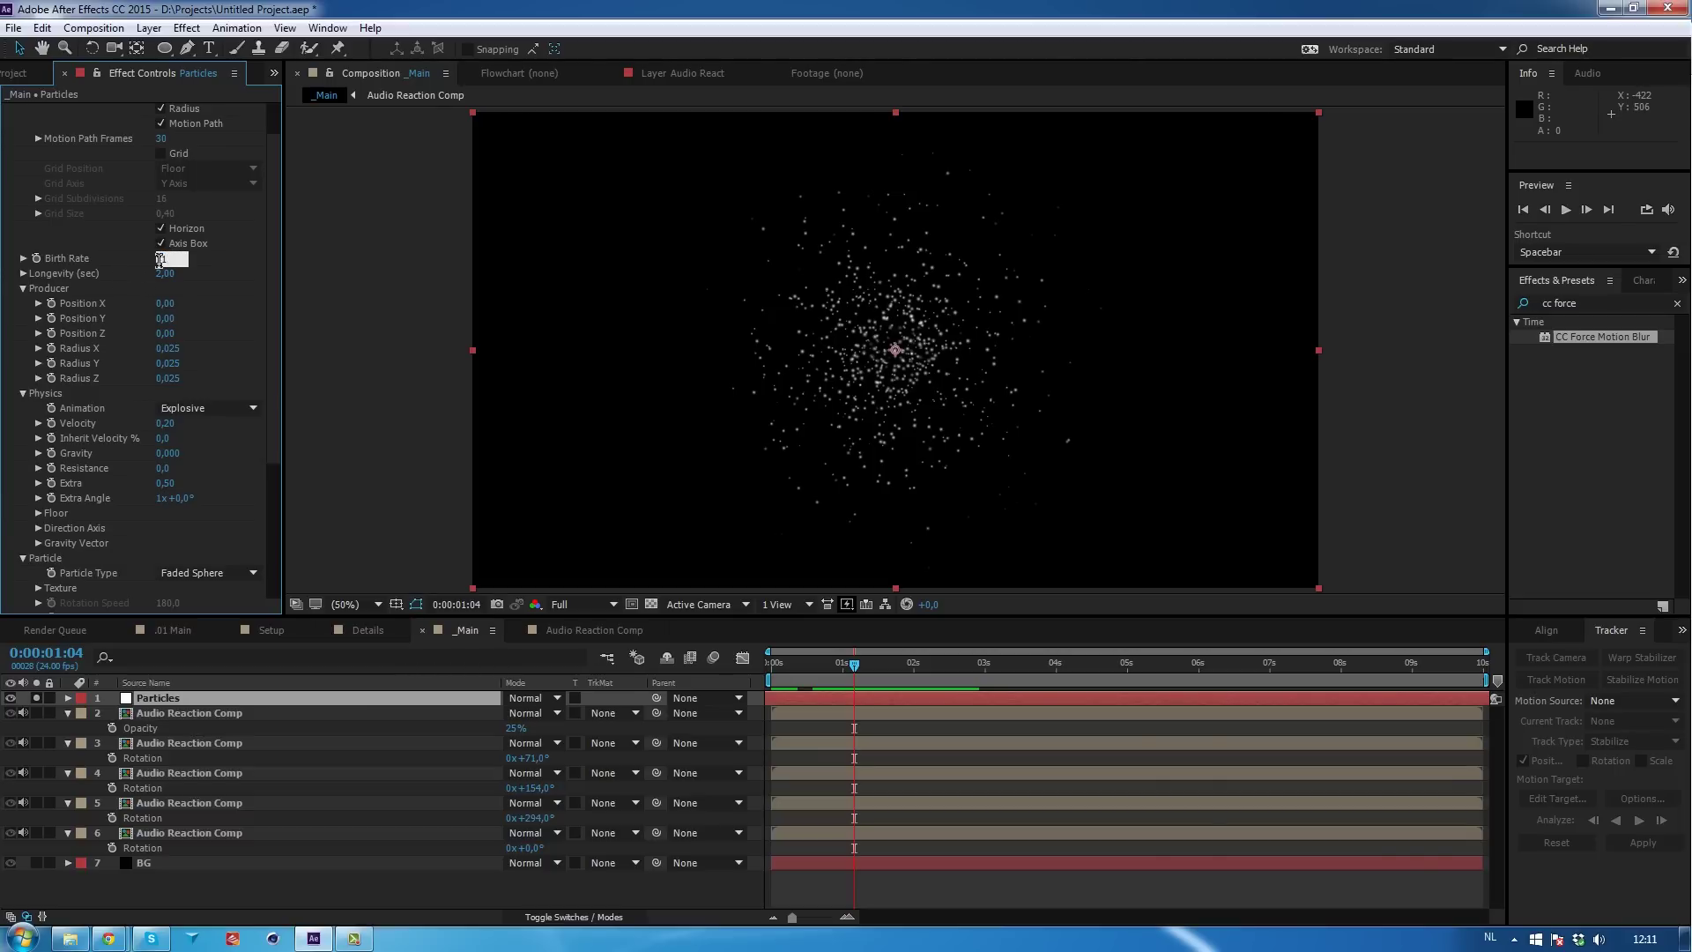
text(1)
key(Return)
click(165, 273)
text(3)
key(Return)
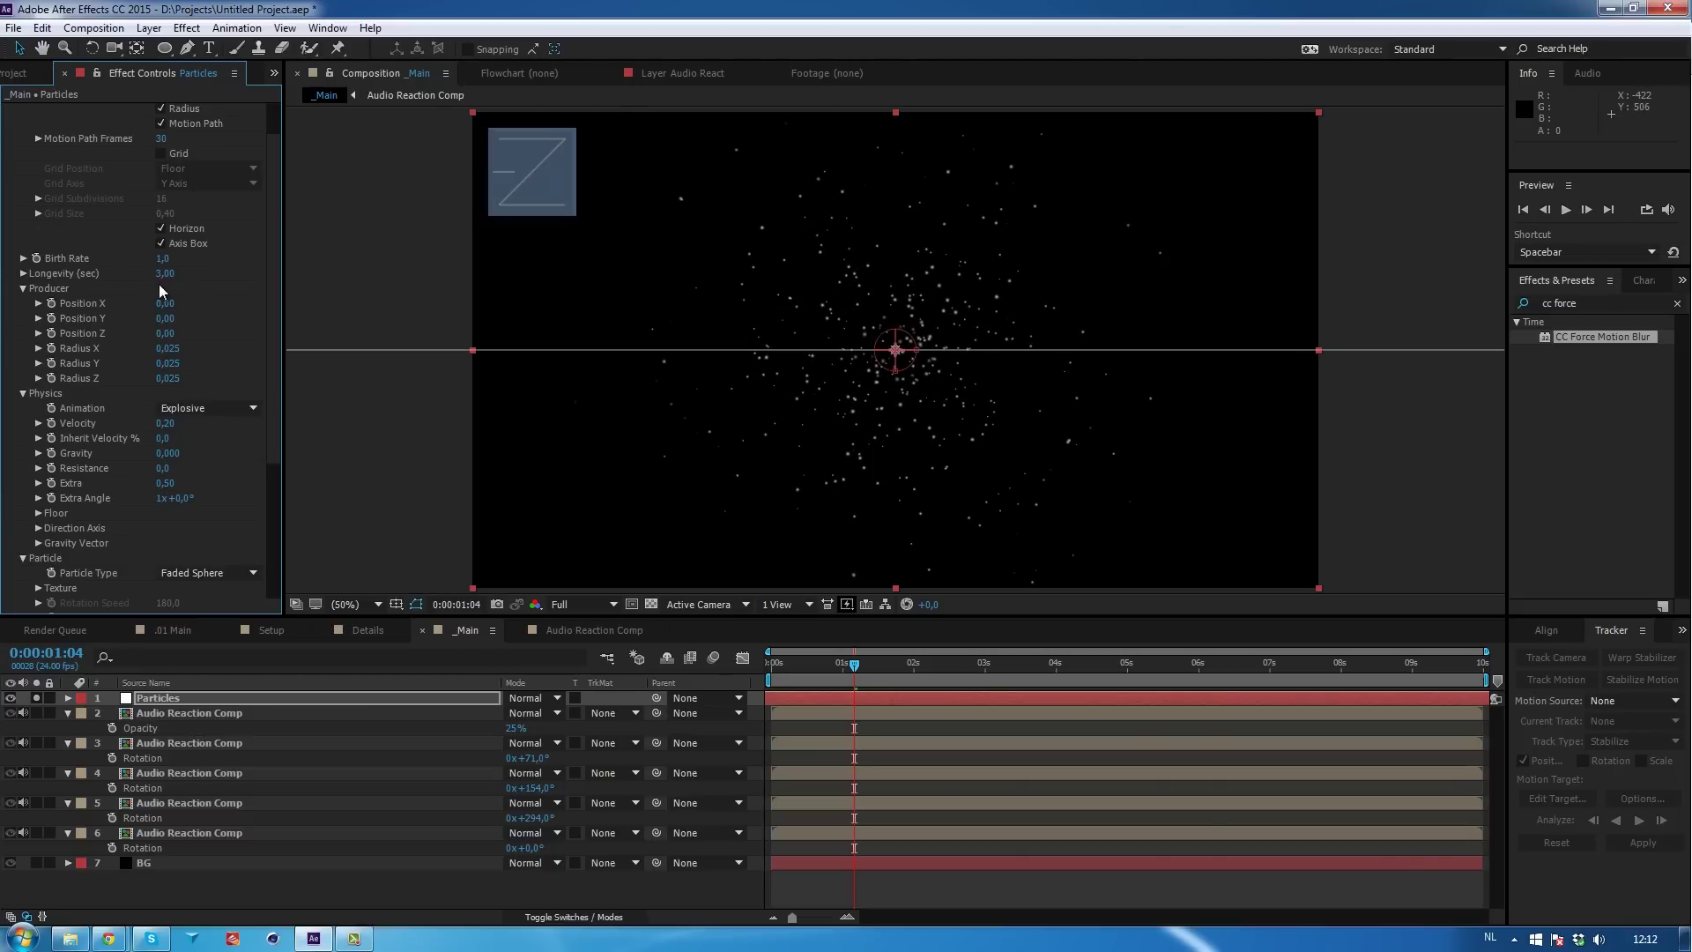
click(165, 273)
text(4)
key(Return)
drag(811, 663, 910, 670)
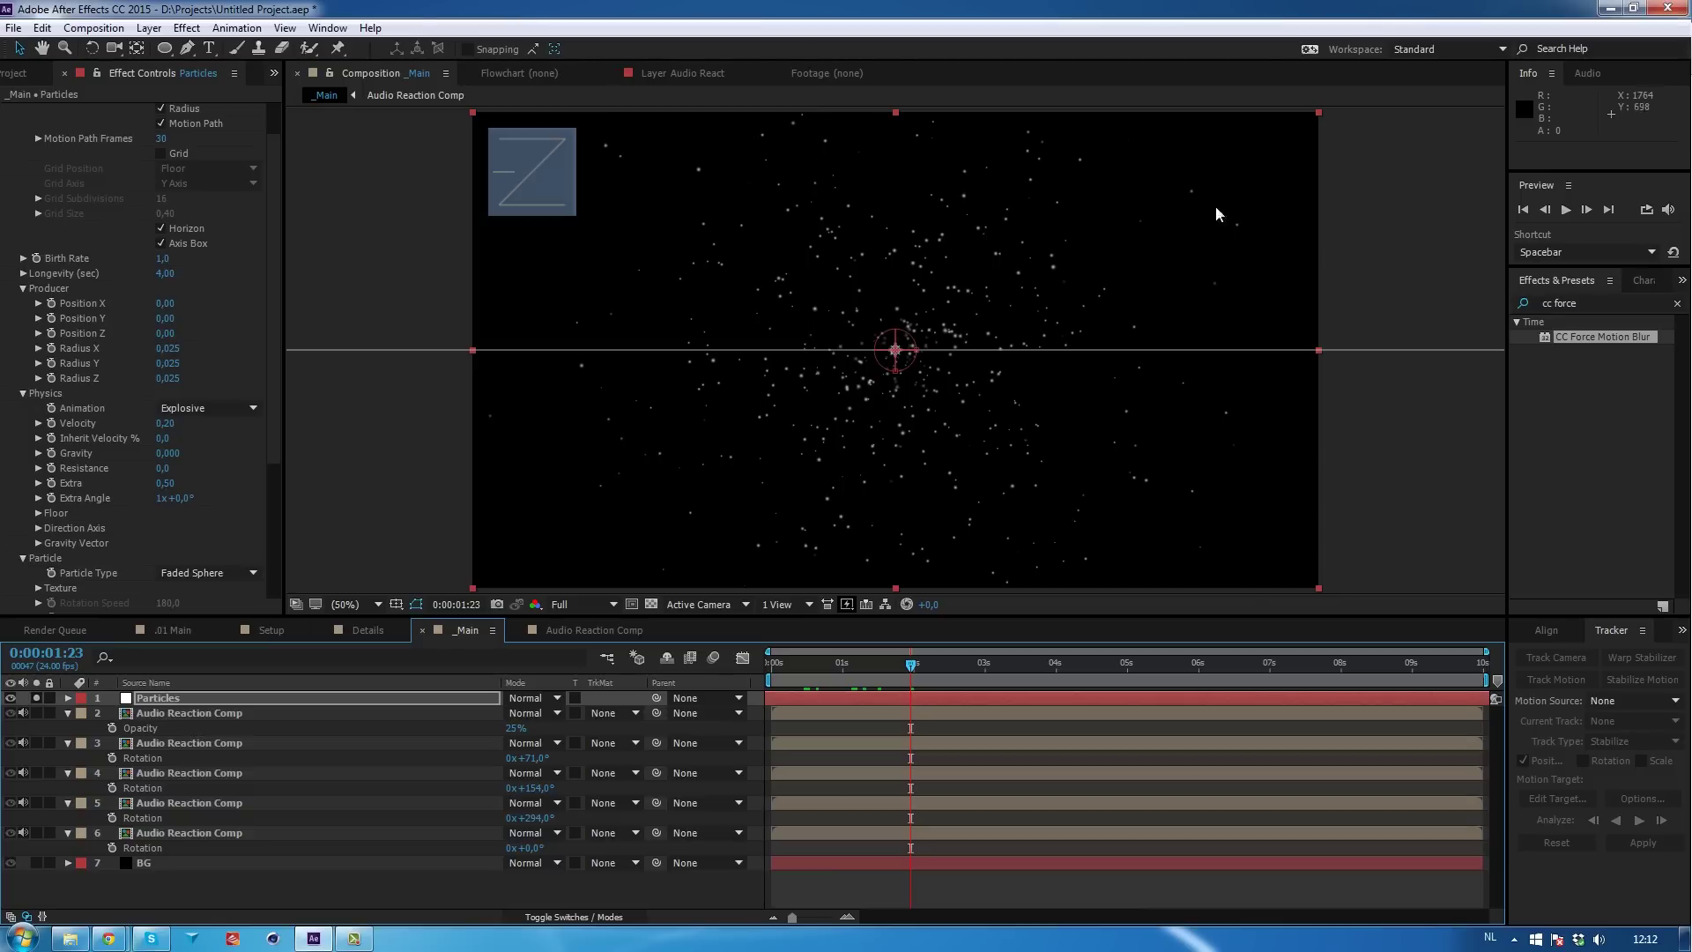
Lower the particle birth rate to 0.5 and unsolo the Particles layer to check it together with the other layers.
click(160, 701)
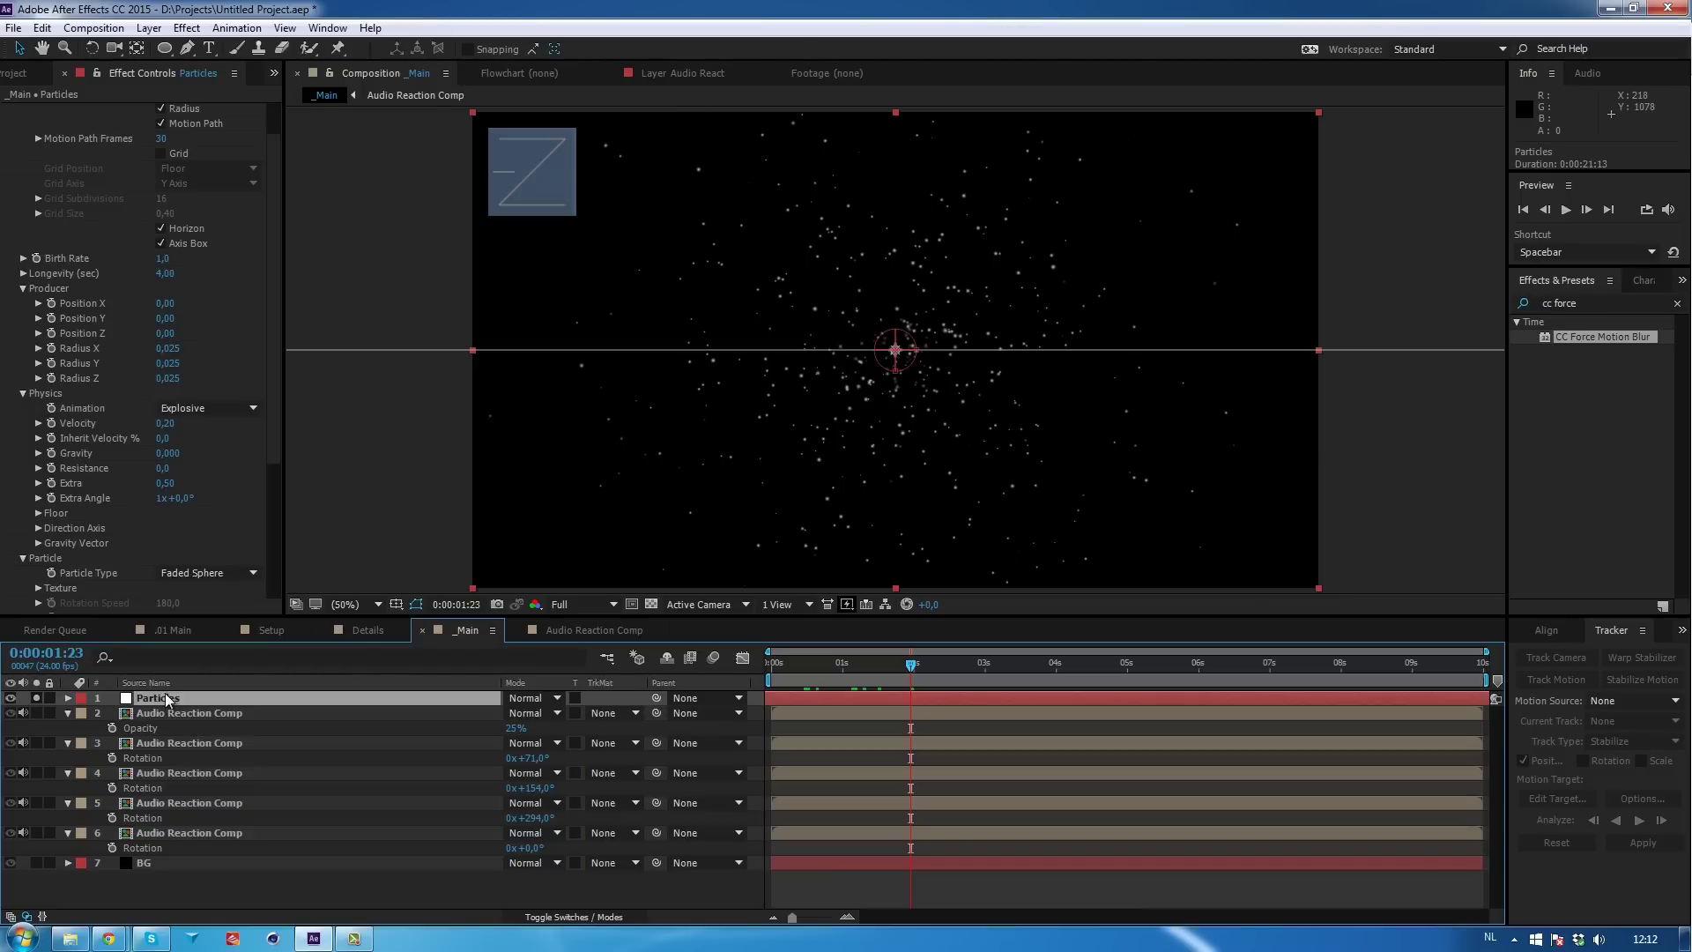
click(162, 258)
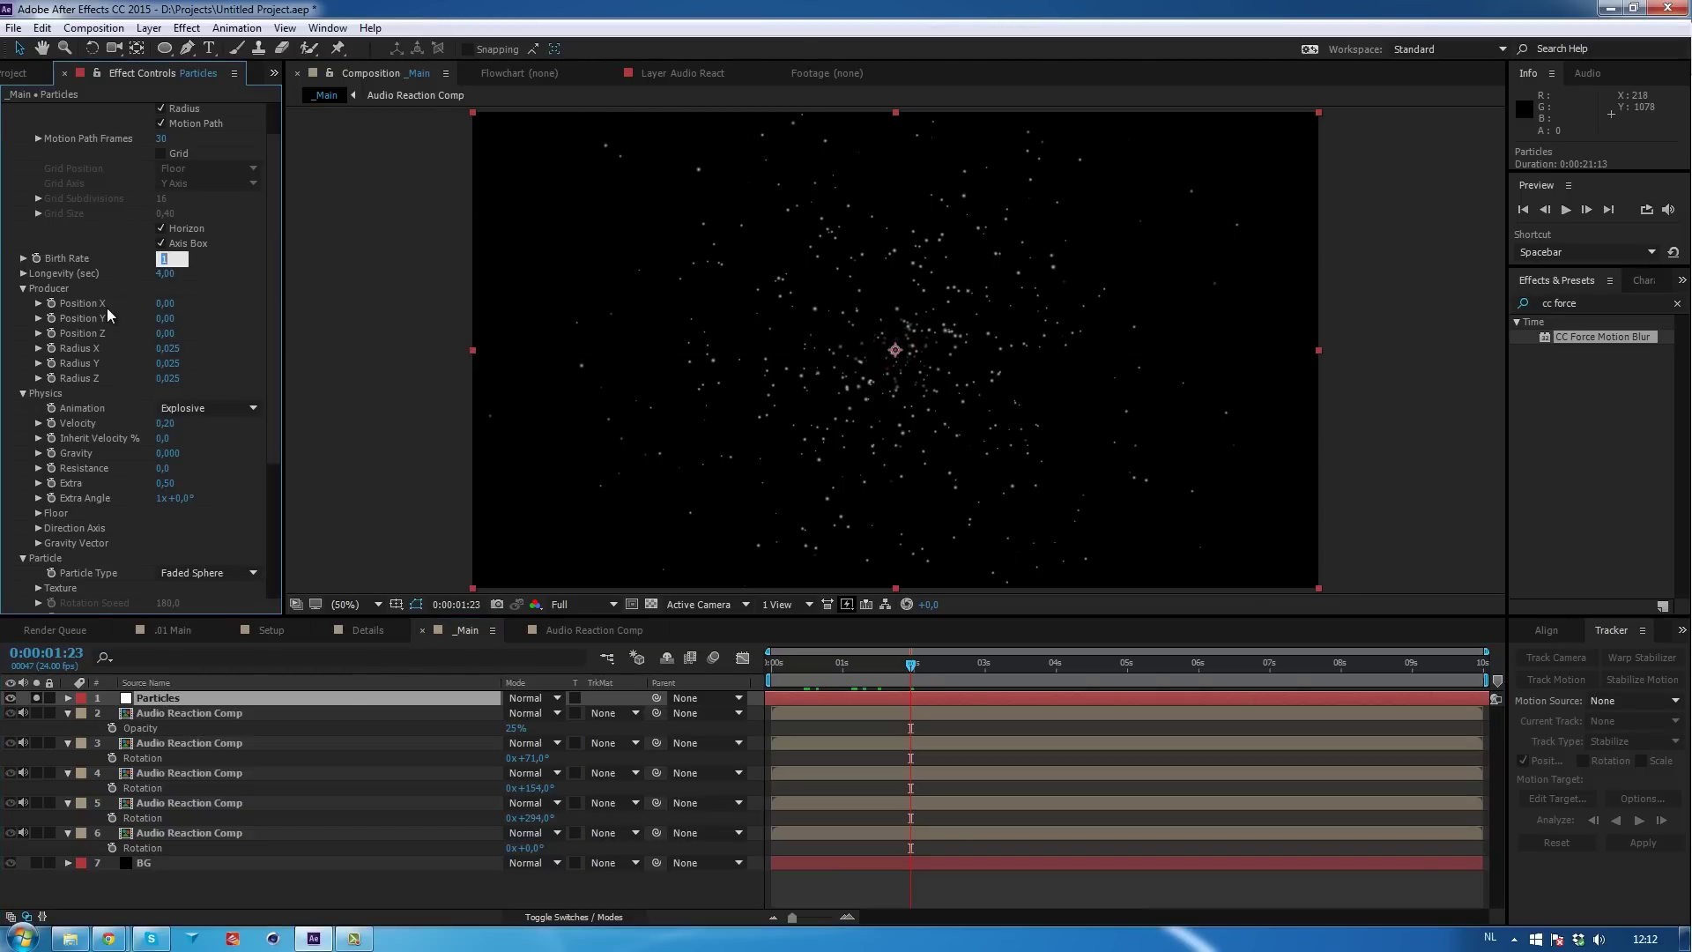
text(0,5)
key(Return)
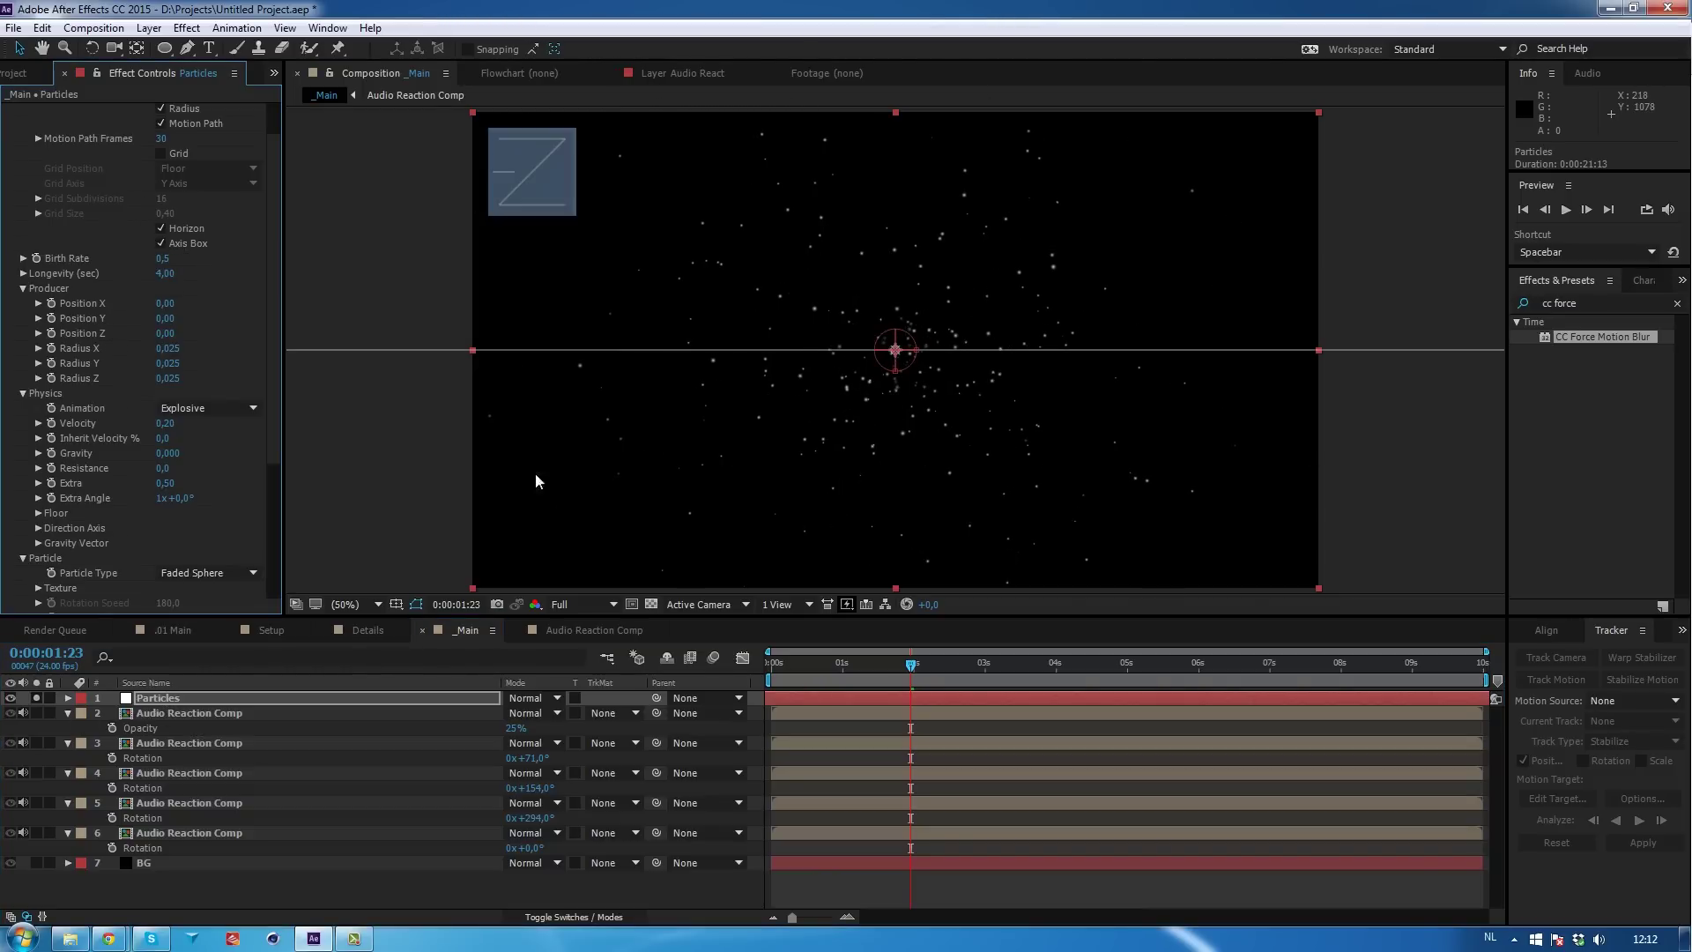
drag(804, 667, 1355, 668)
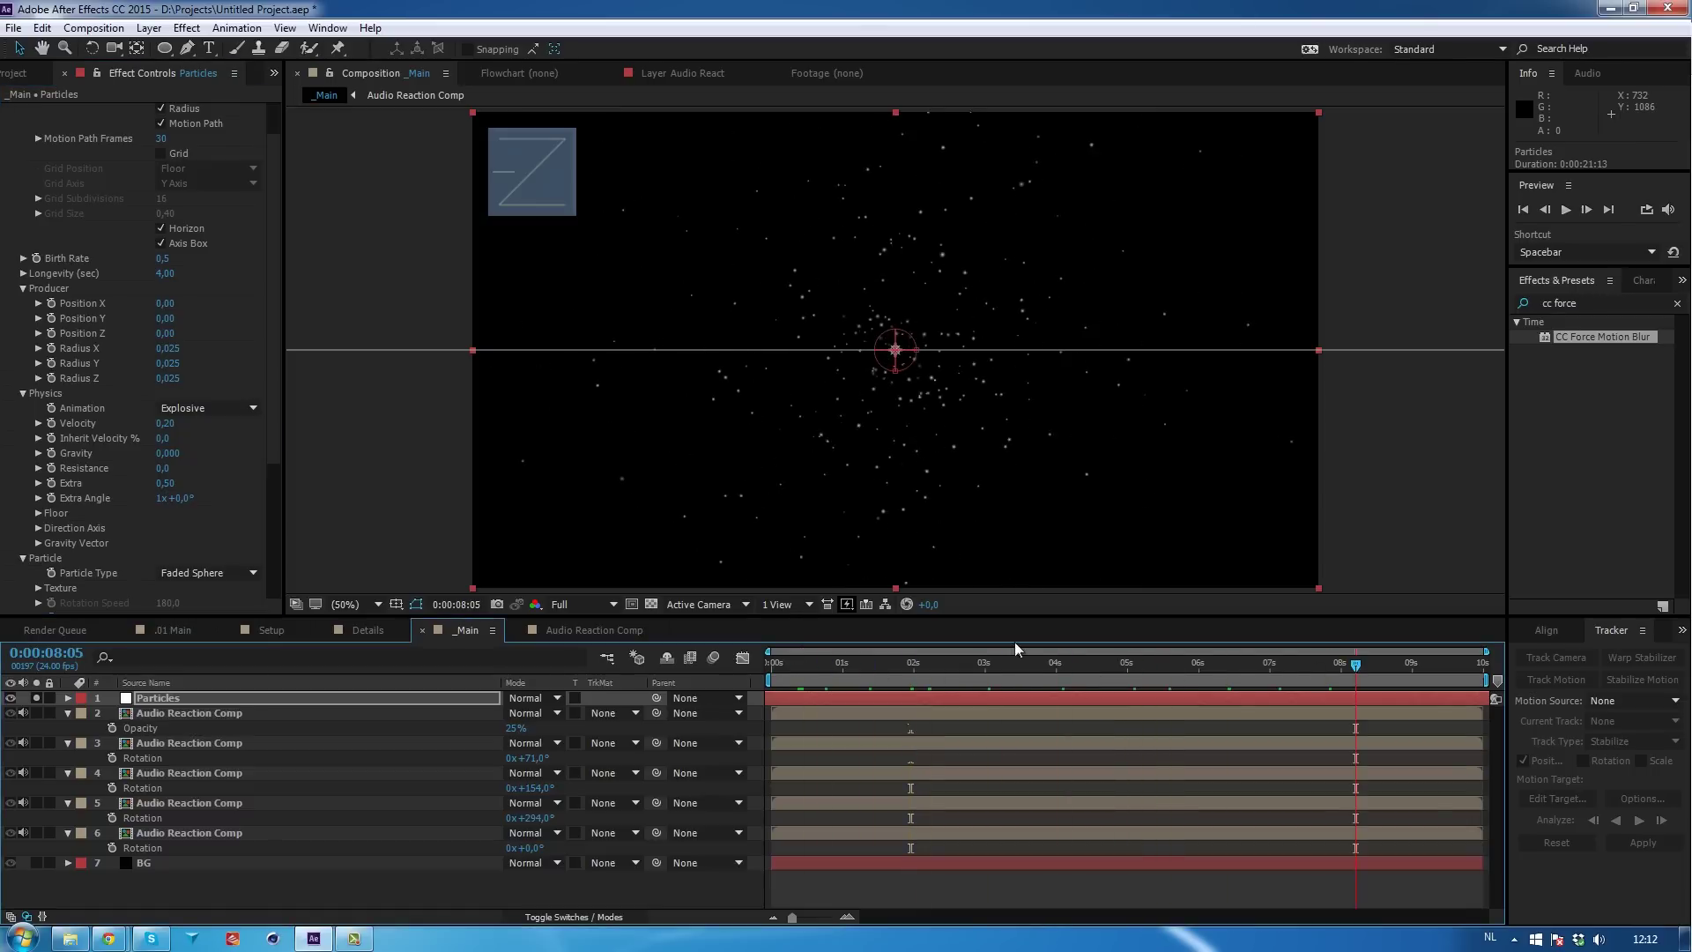
click(36, 697)
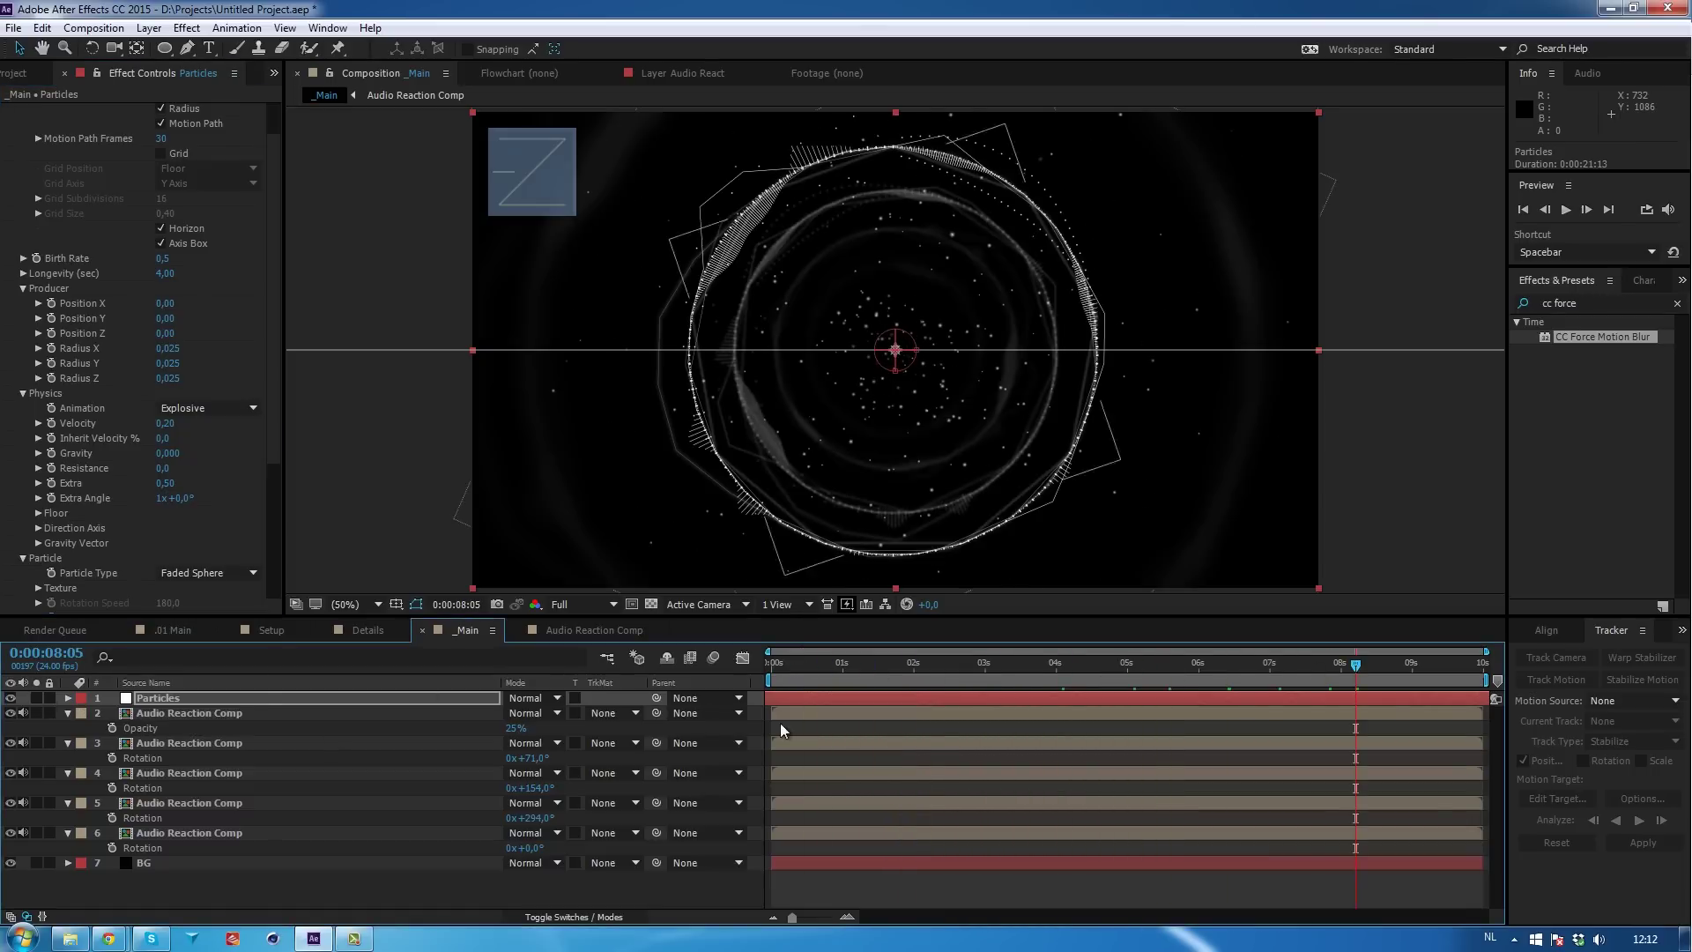
drag(806, 668, 836, 667)
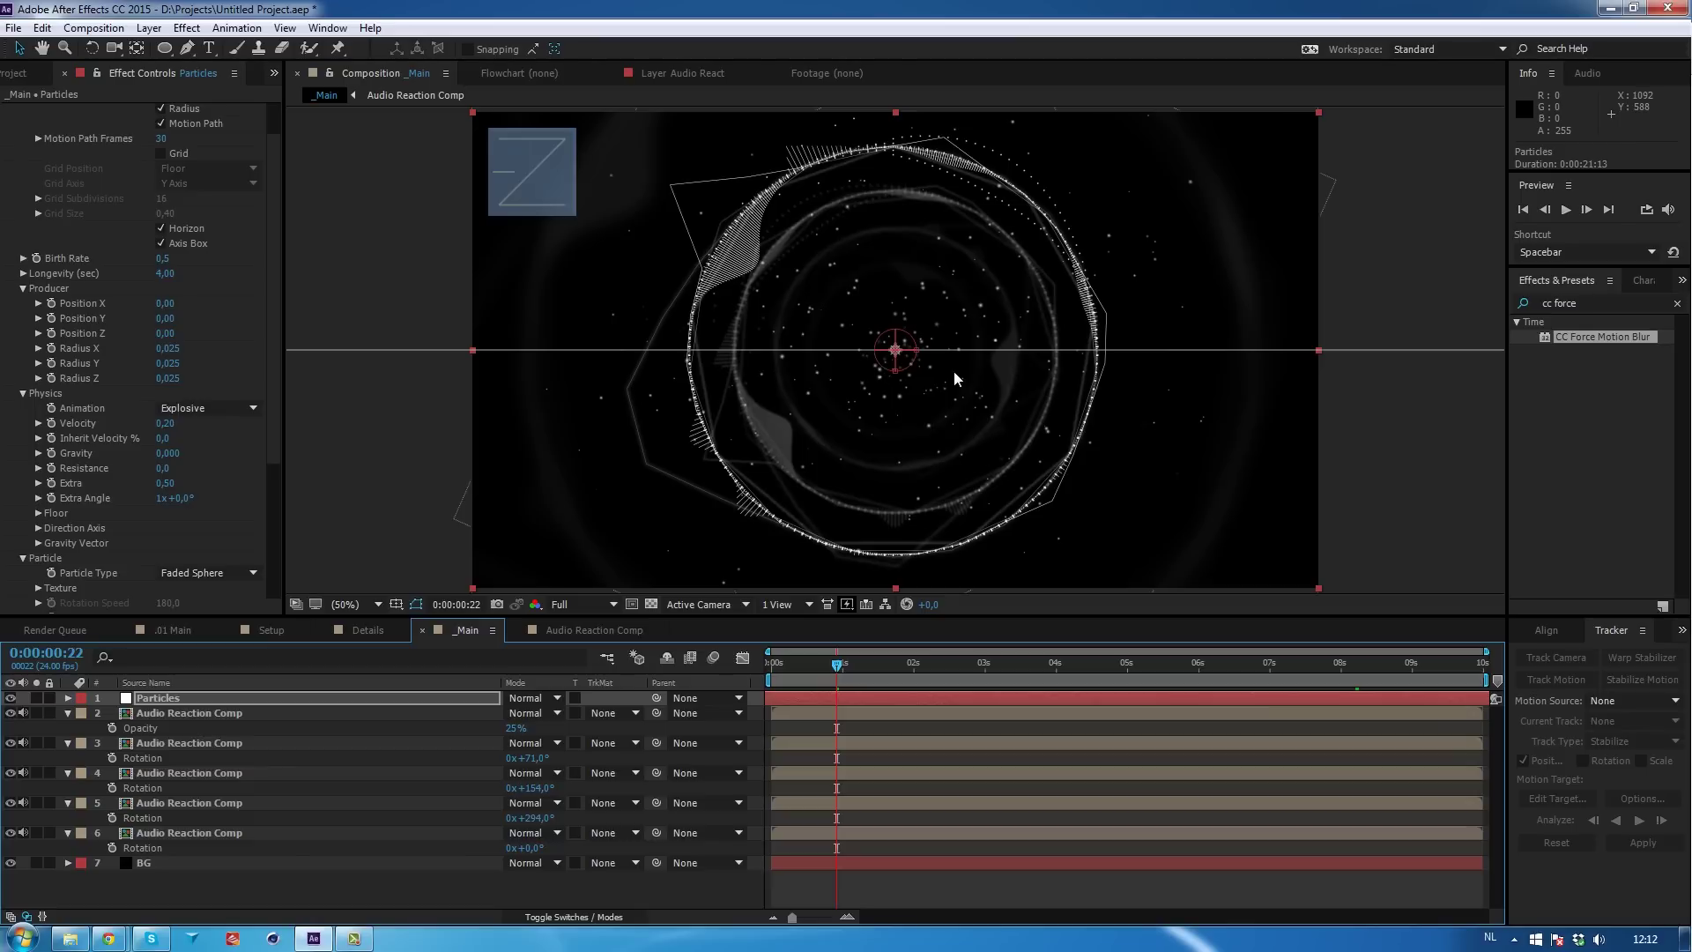
Add the Logo image from the Assets folder as the top layer of _Main.
click(24, 75)
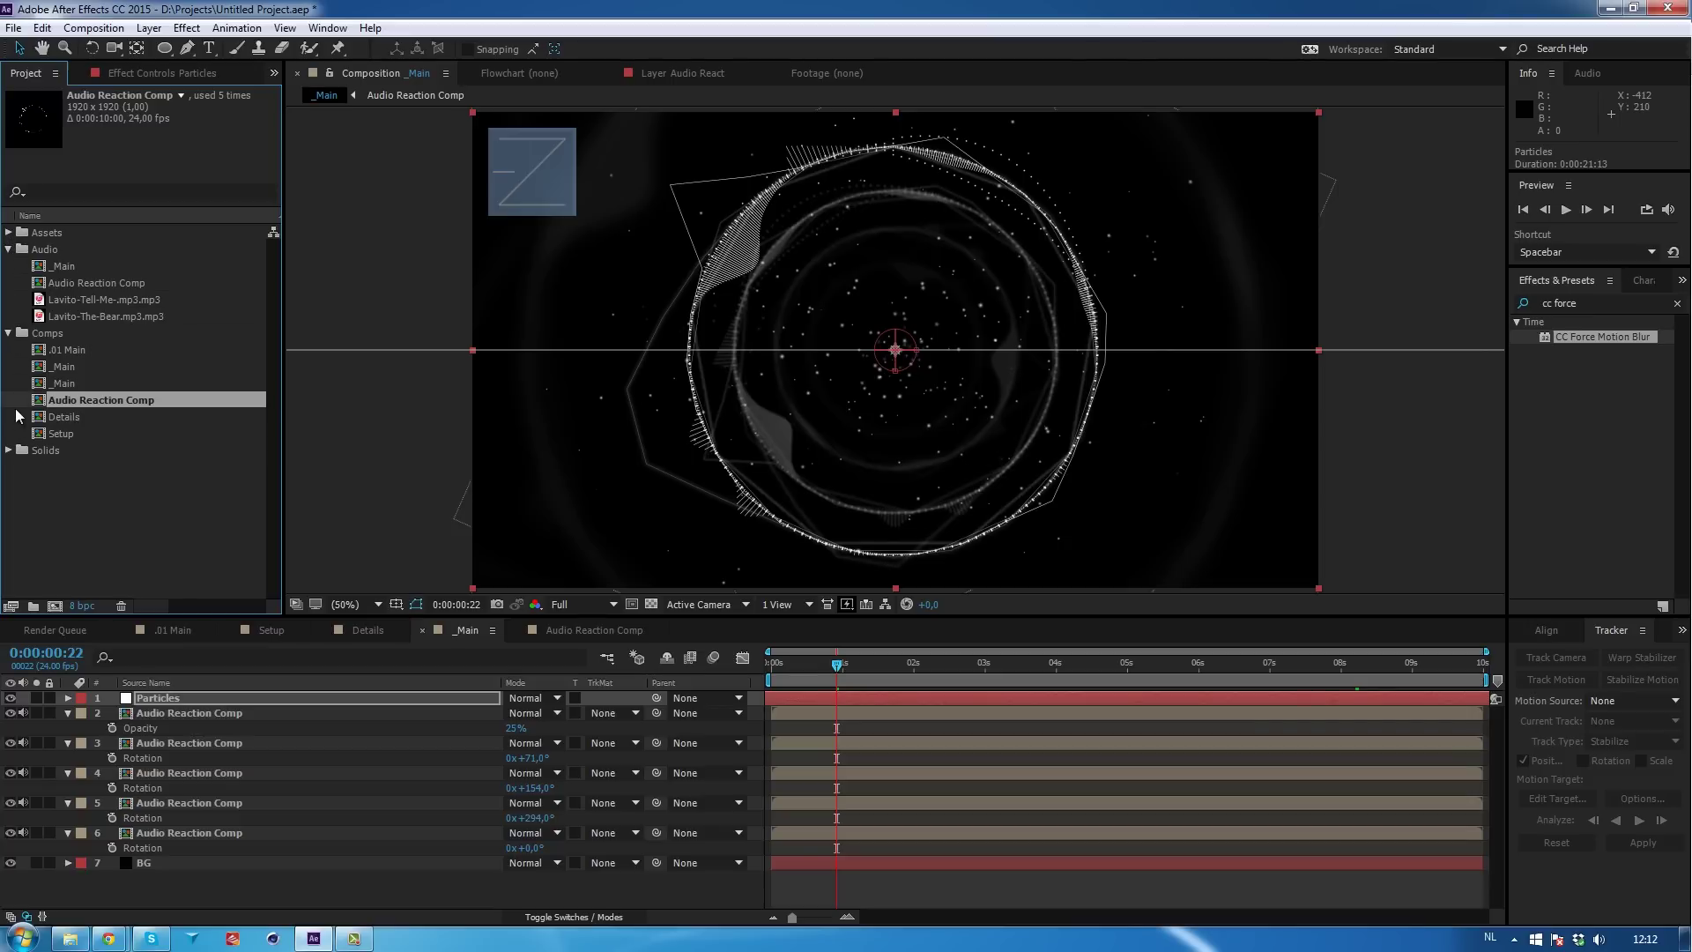
click(9, 232)
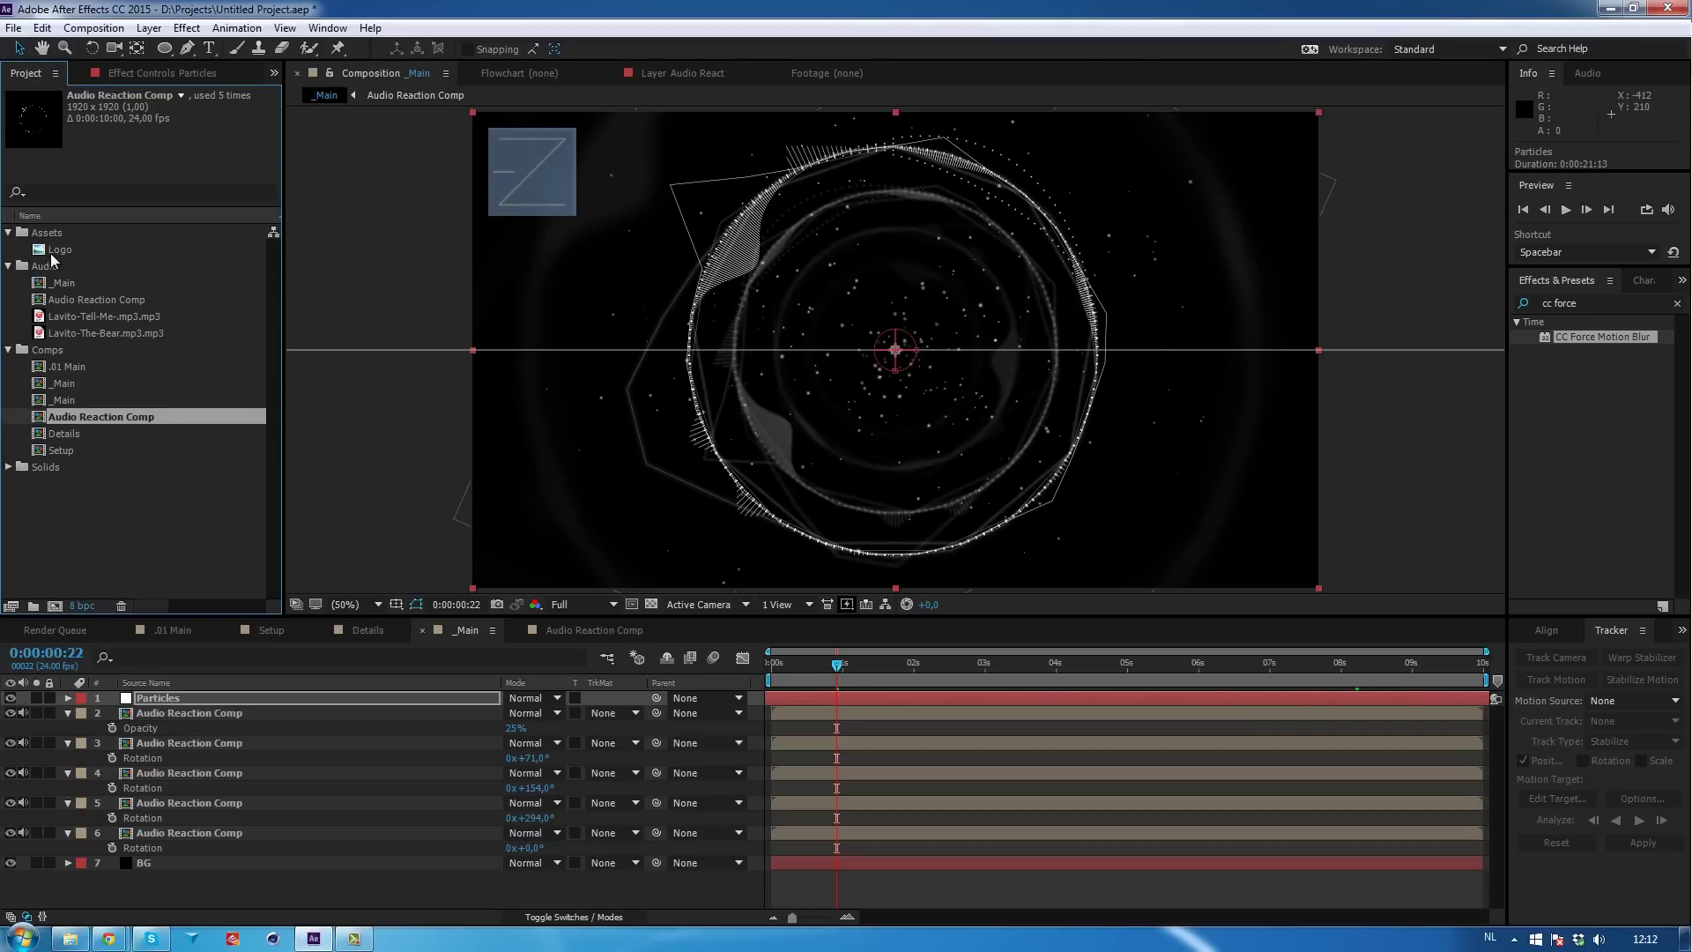
drag(53, 253, 185, 702)
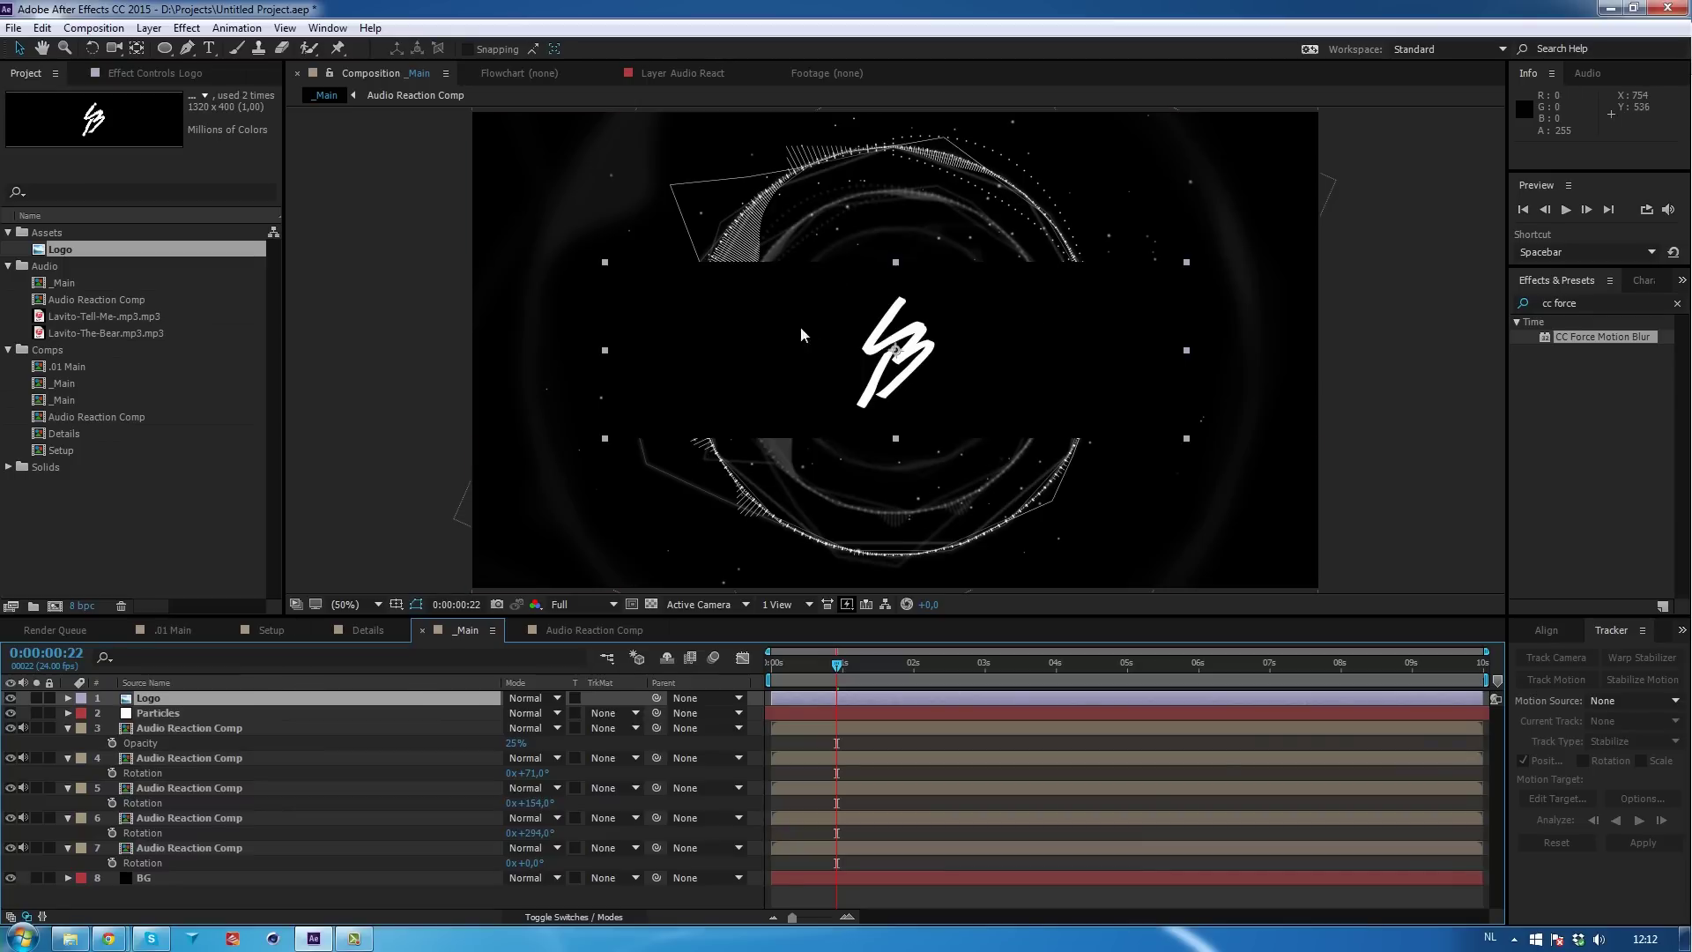
Set the Logo layer's blending mode to Add and scale it up to 148%.
click(531, 701)
click(575, 339)
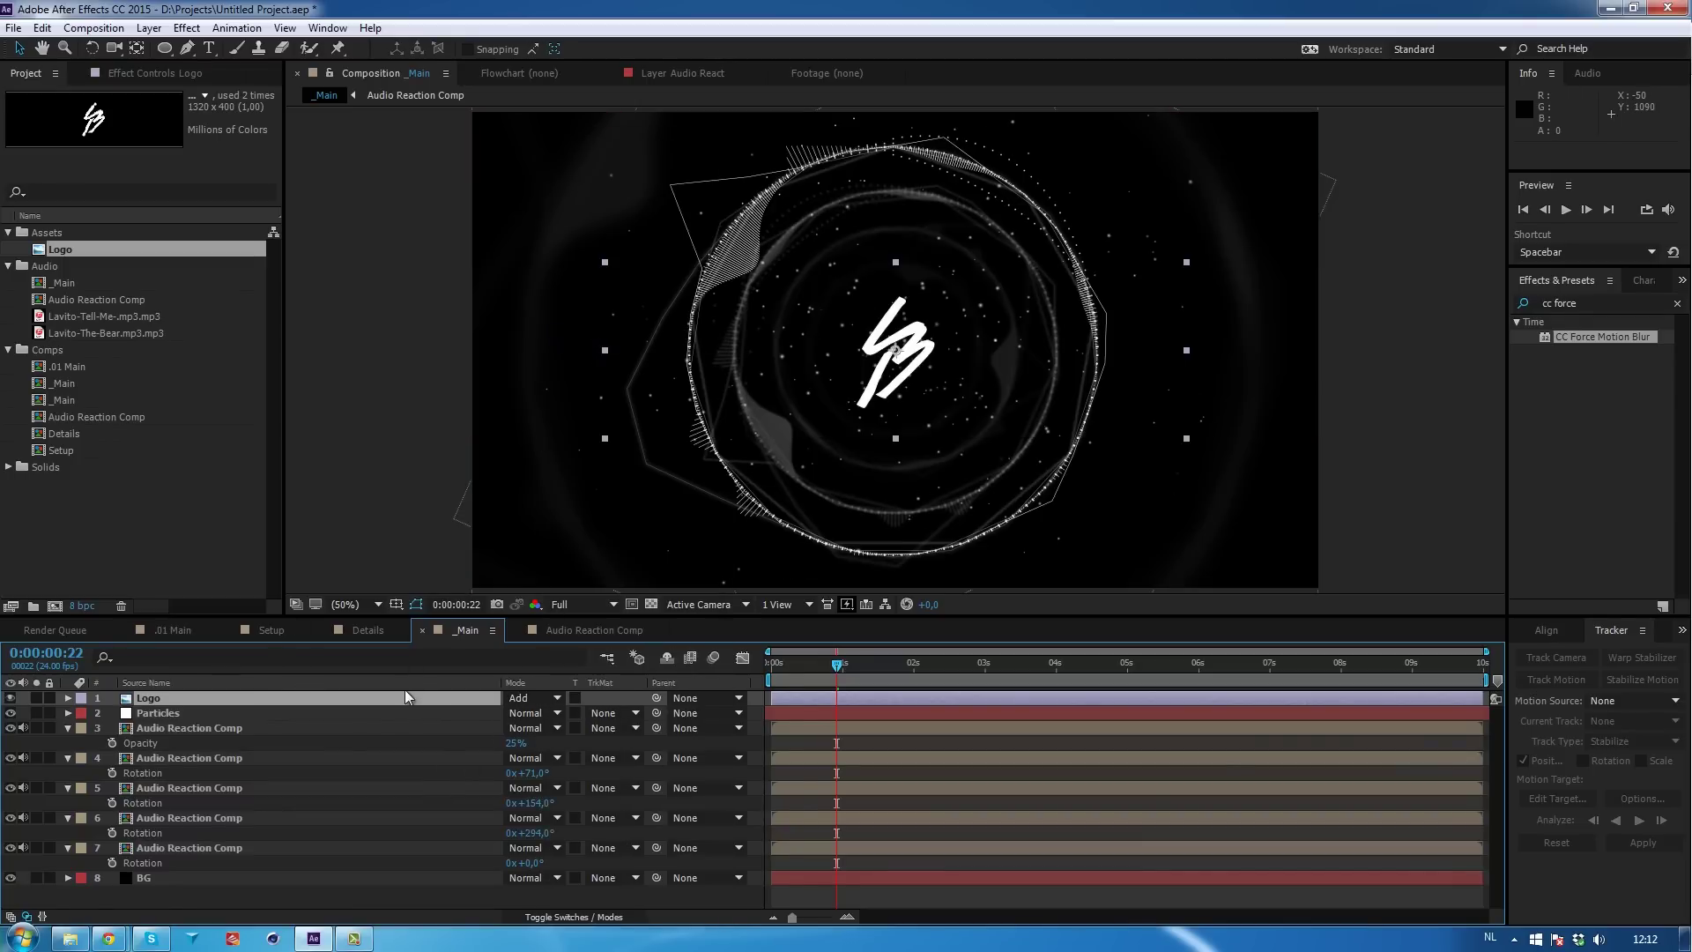
key(s)
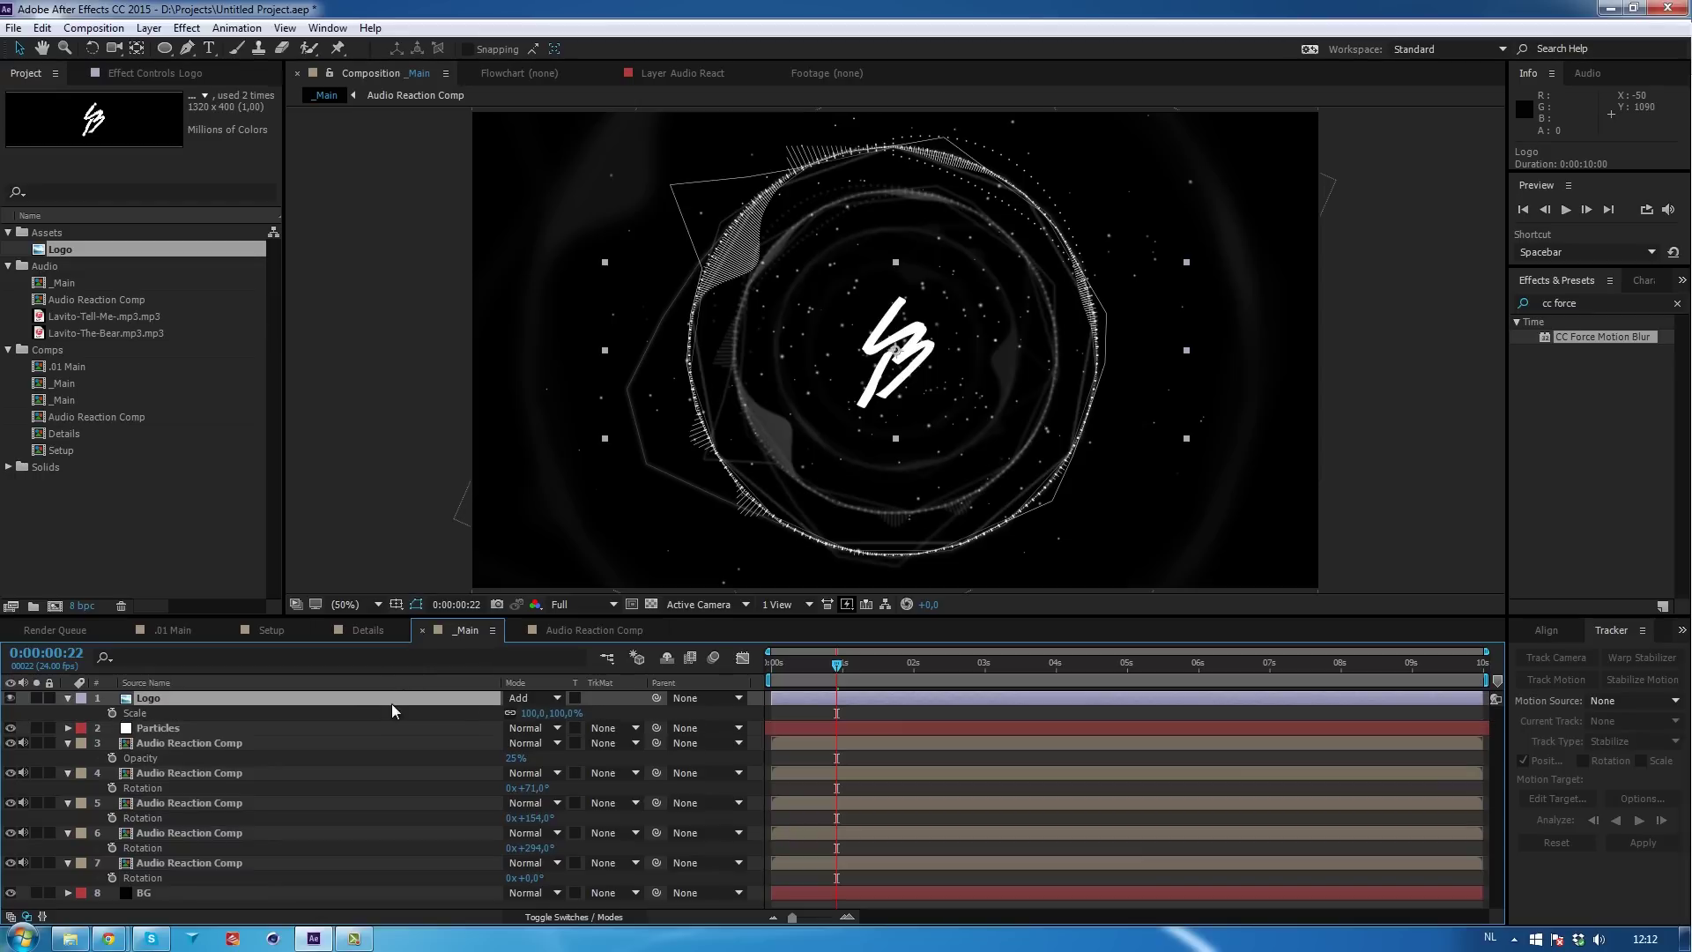
drag(527, 714, 569, 712)
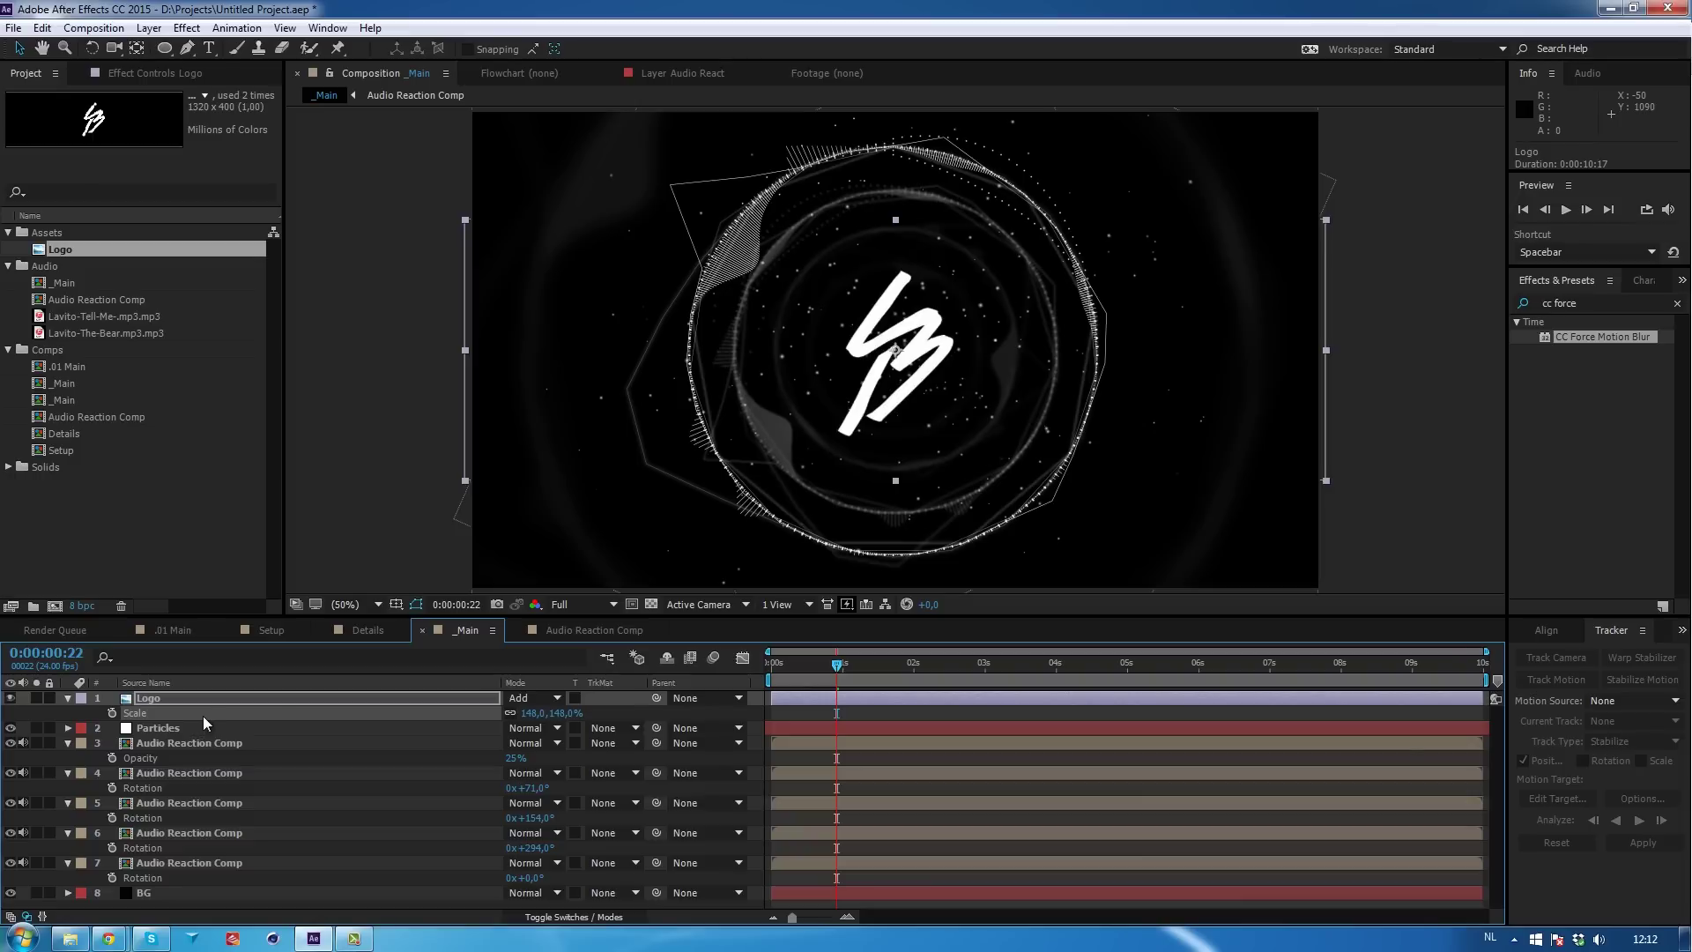
Copy the Lavito-The-Bear.mp3.mp3 audio layer from Audio Reaction Comp and paste it above the Logo layer in _Main.
click(562, 634)
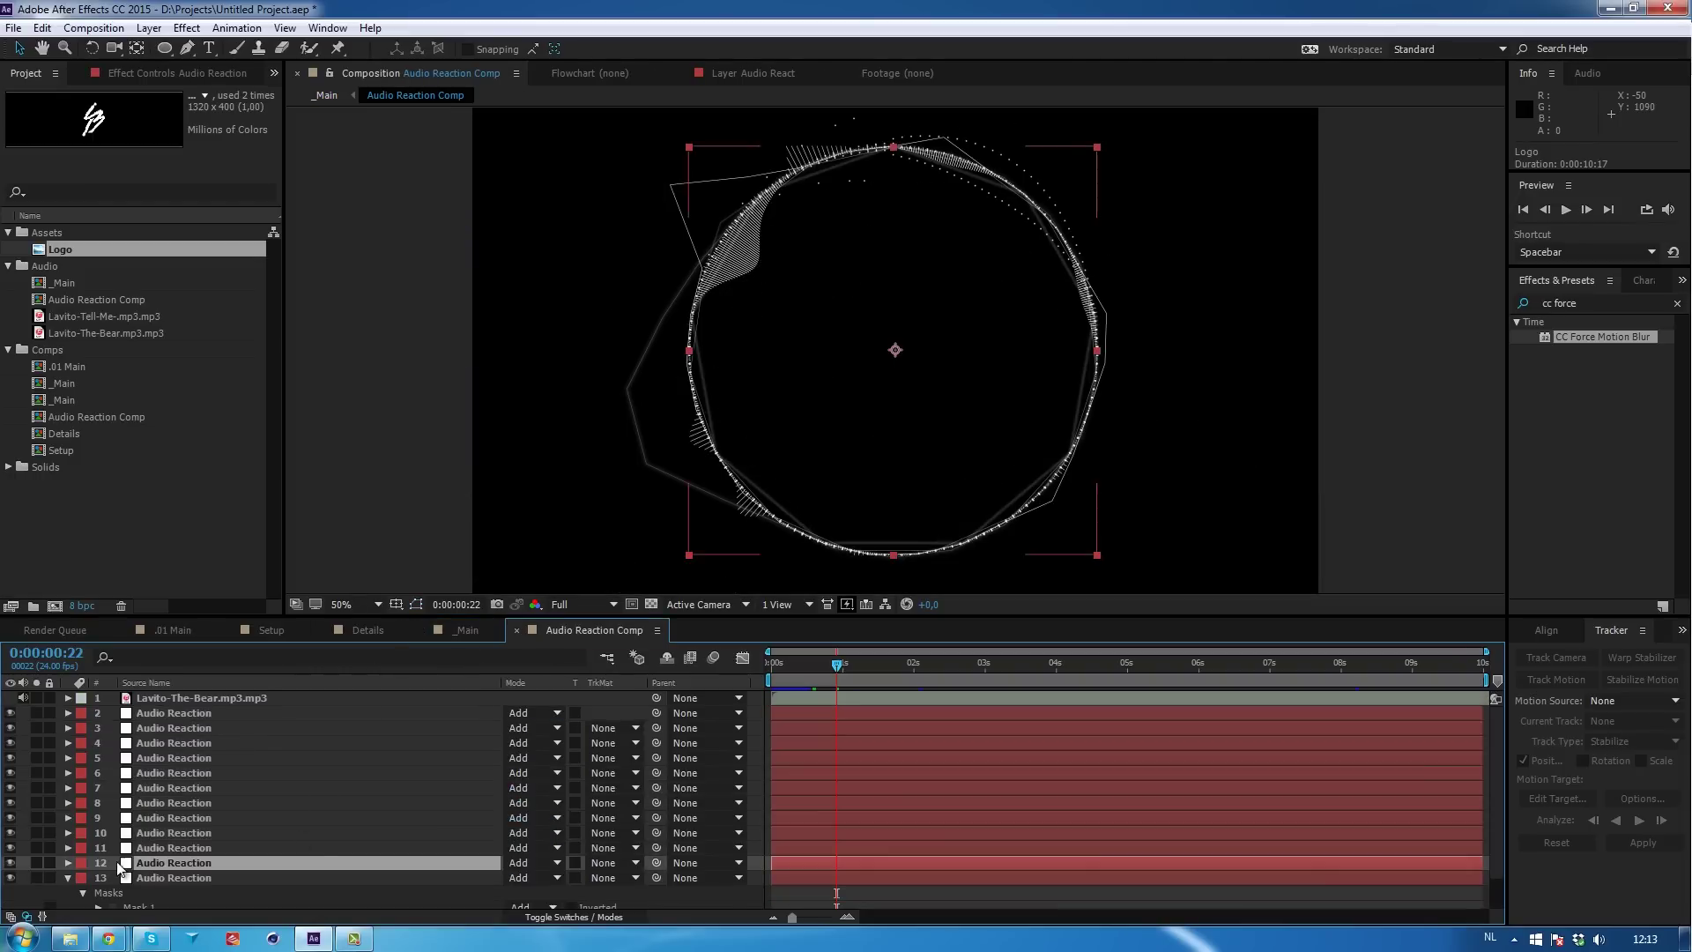
click(197, 700)
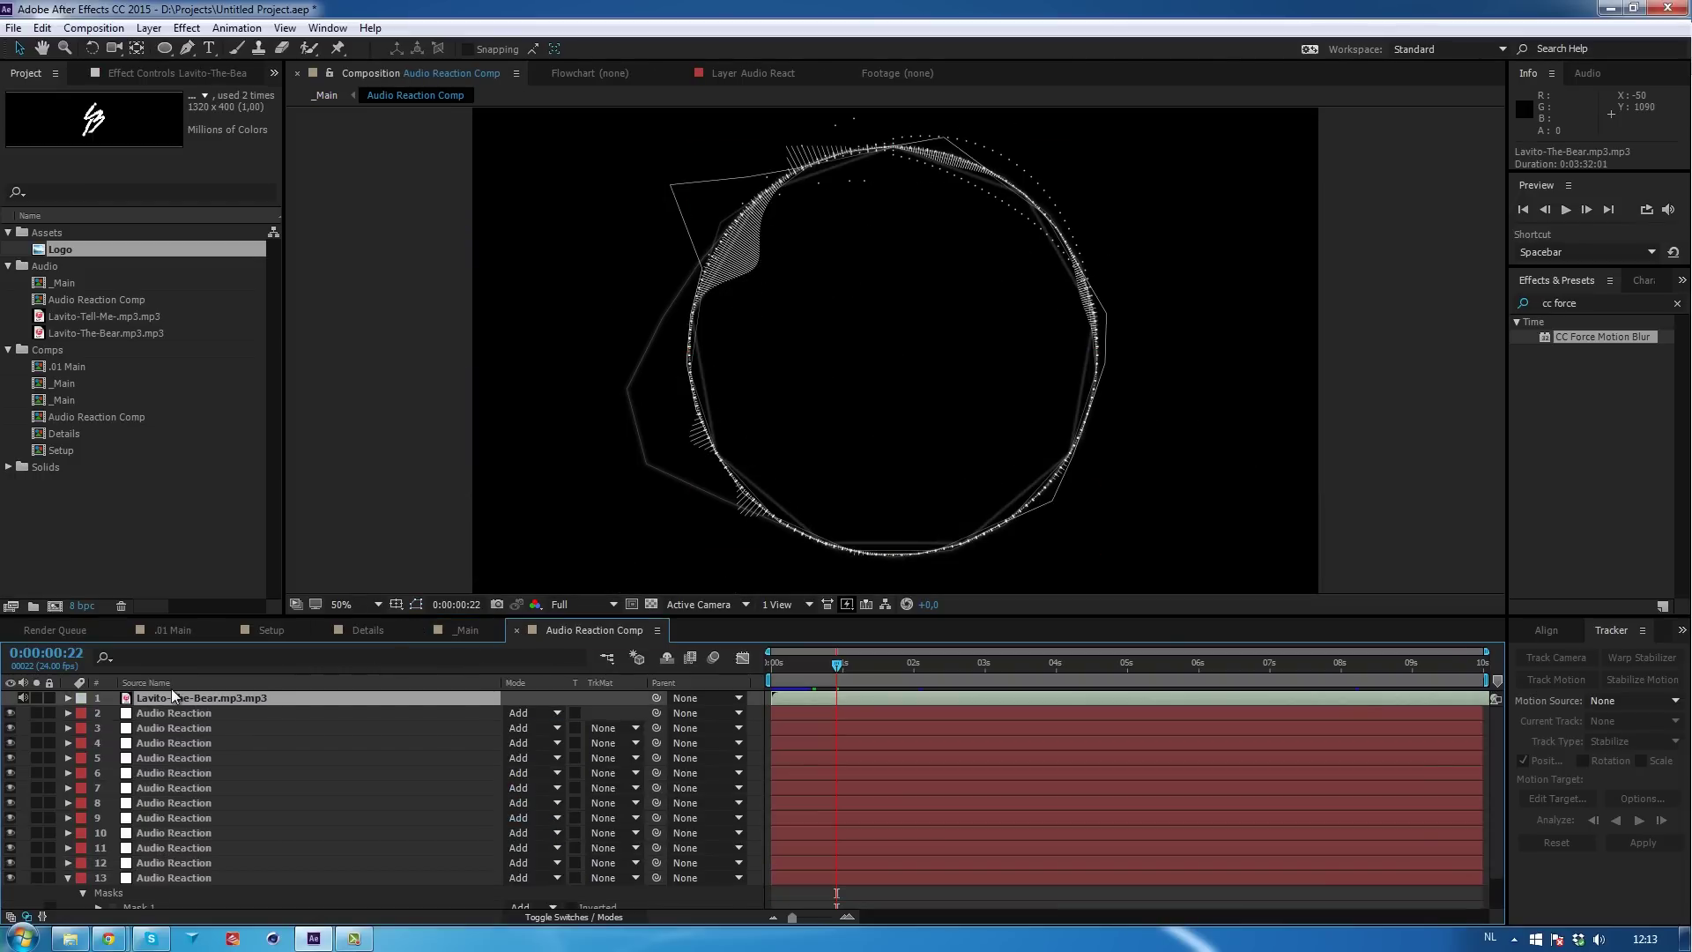
click(42, 28)
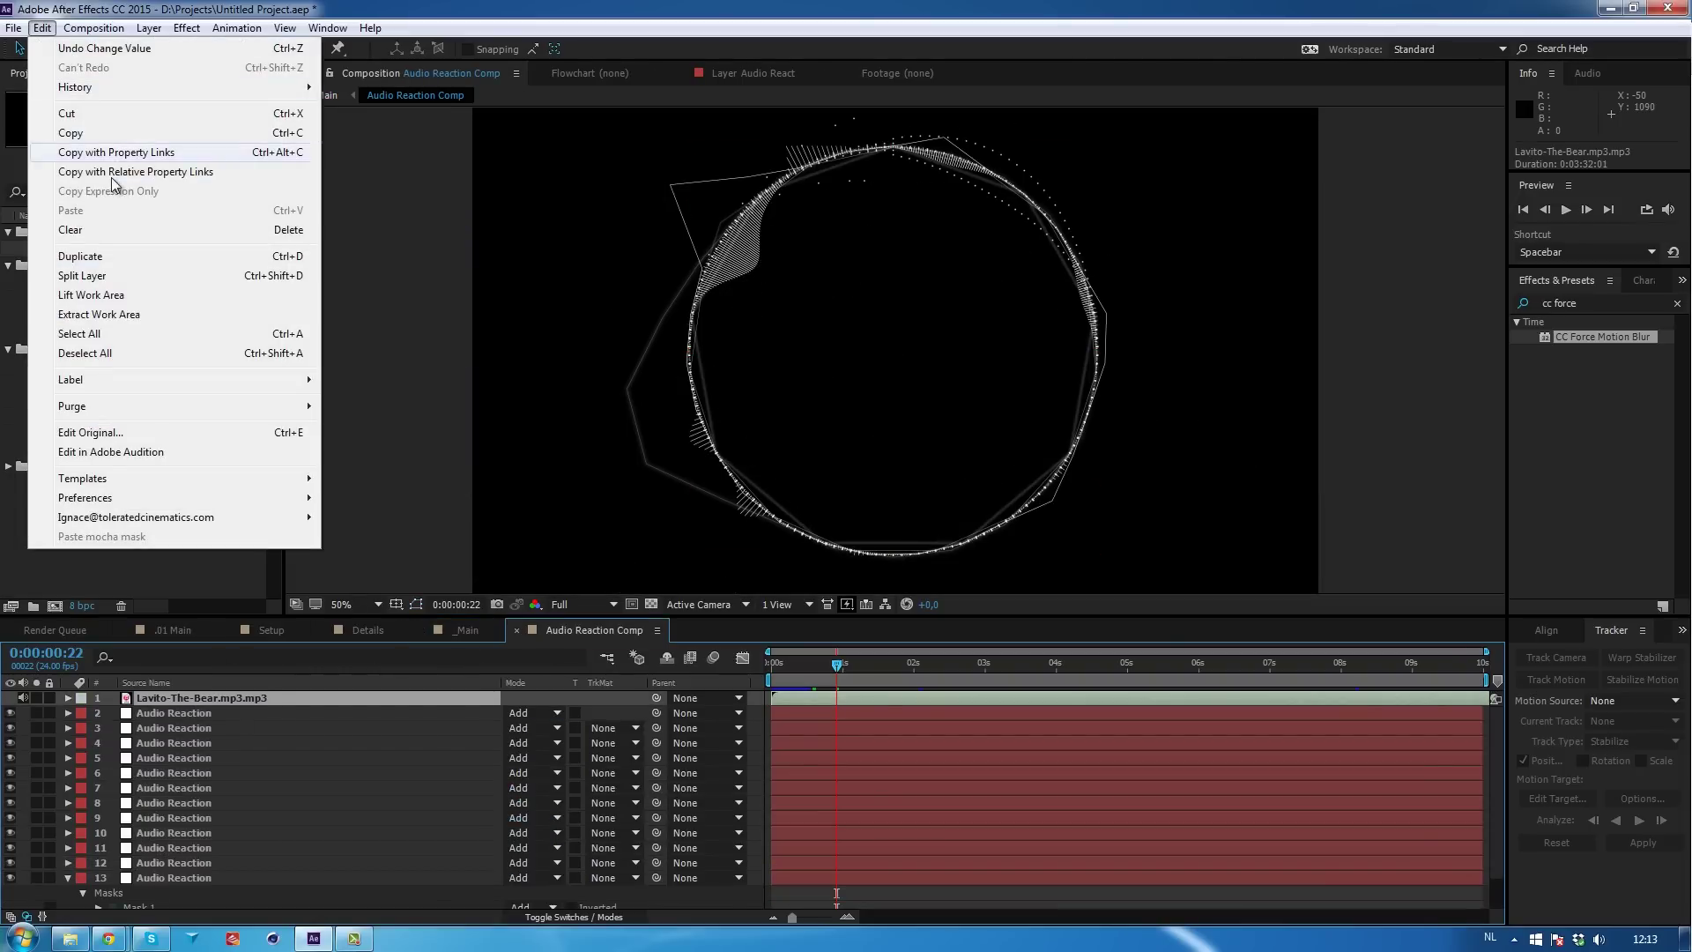
click(93, 134)
click(466, 631)
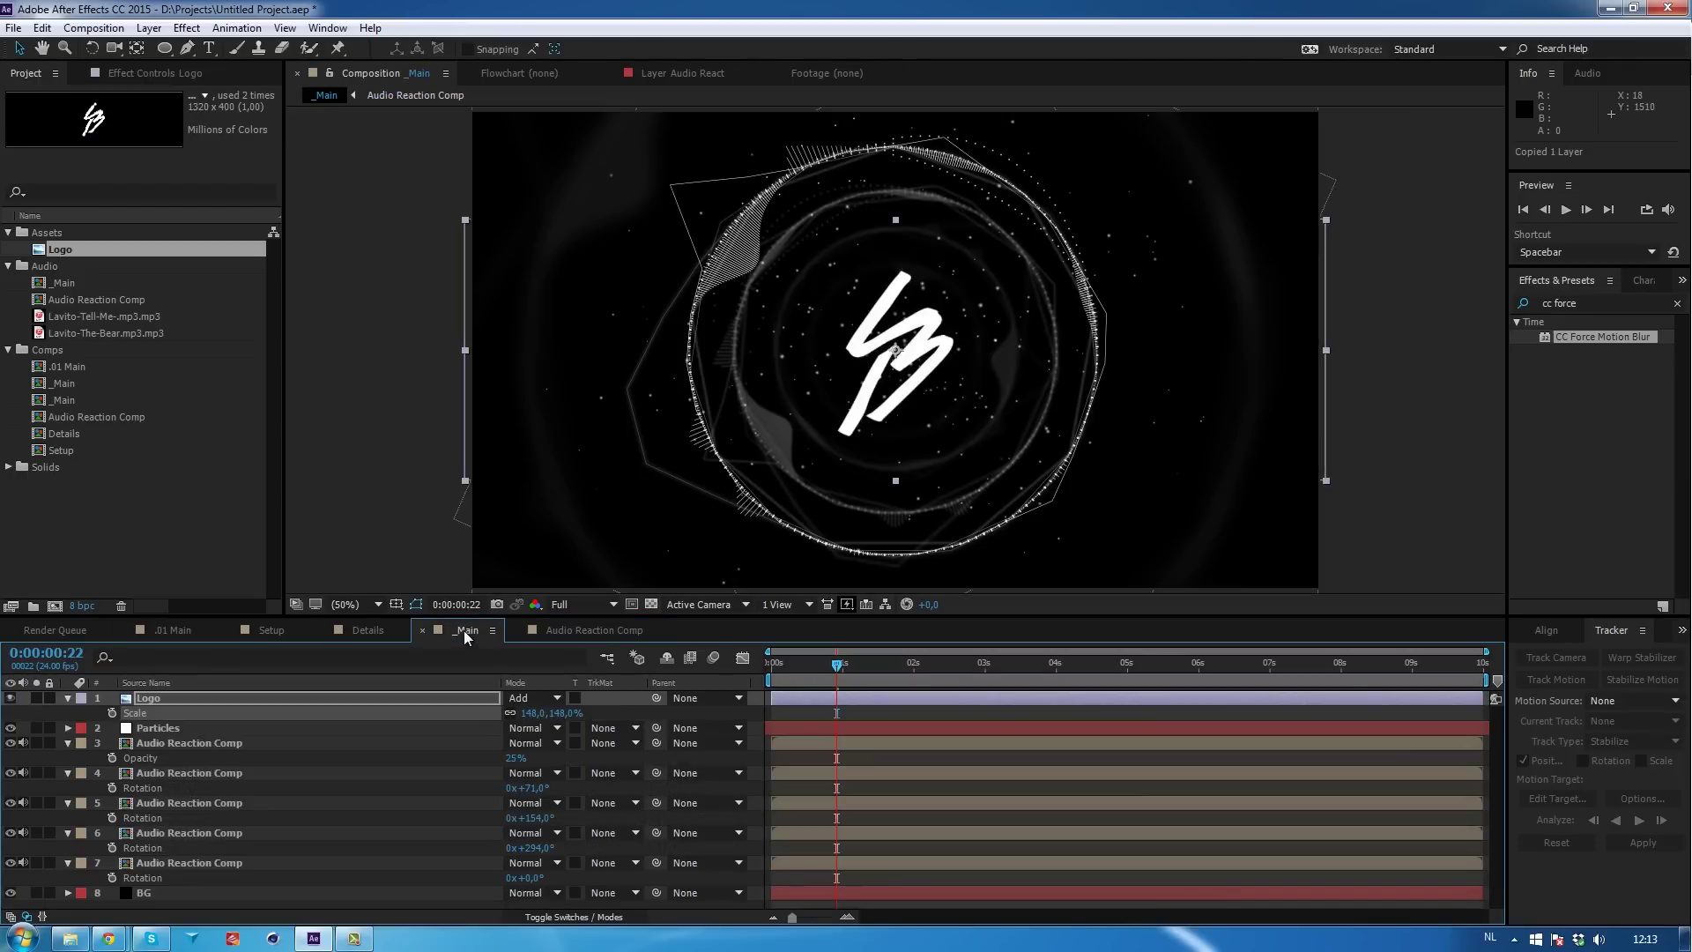
key(ctrl+v)
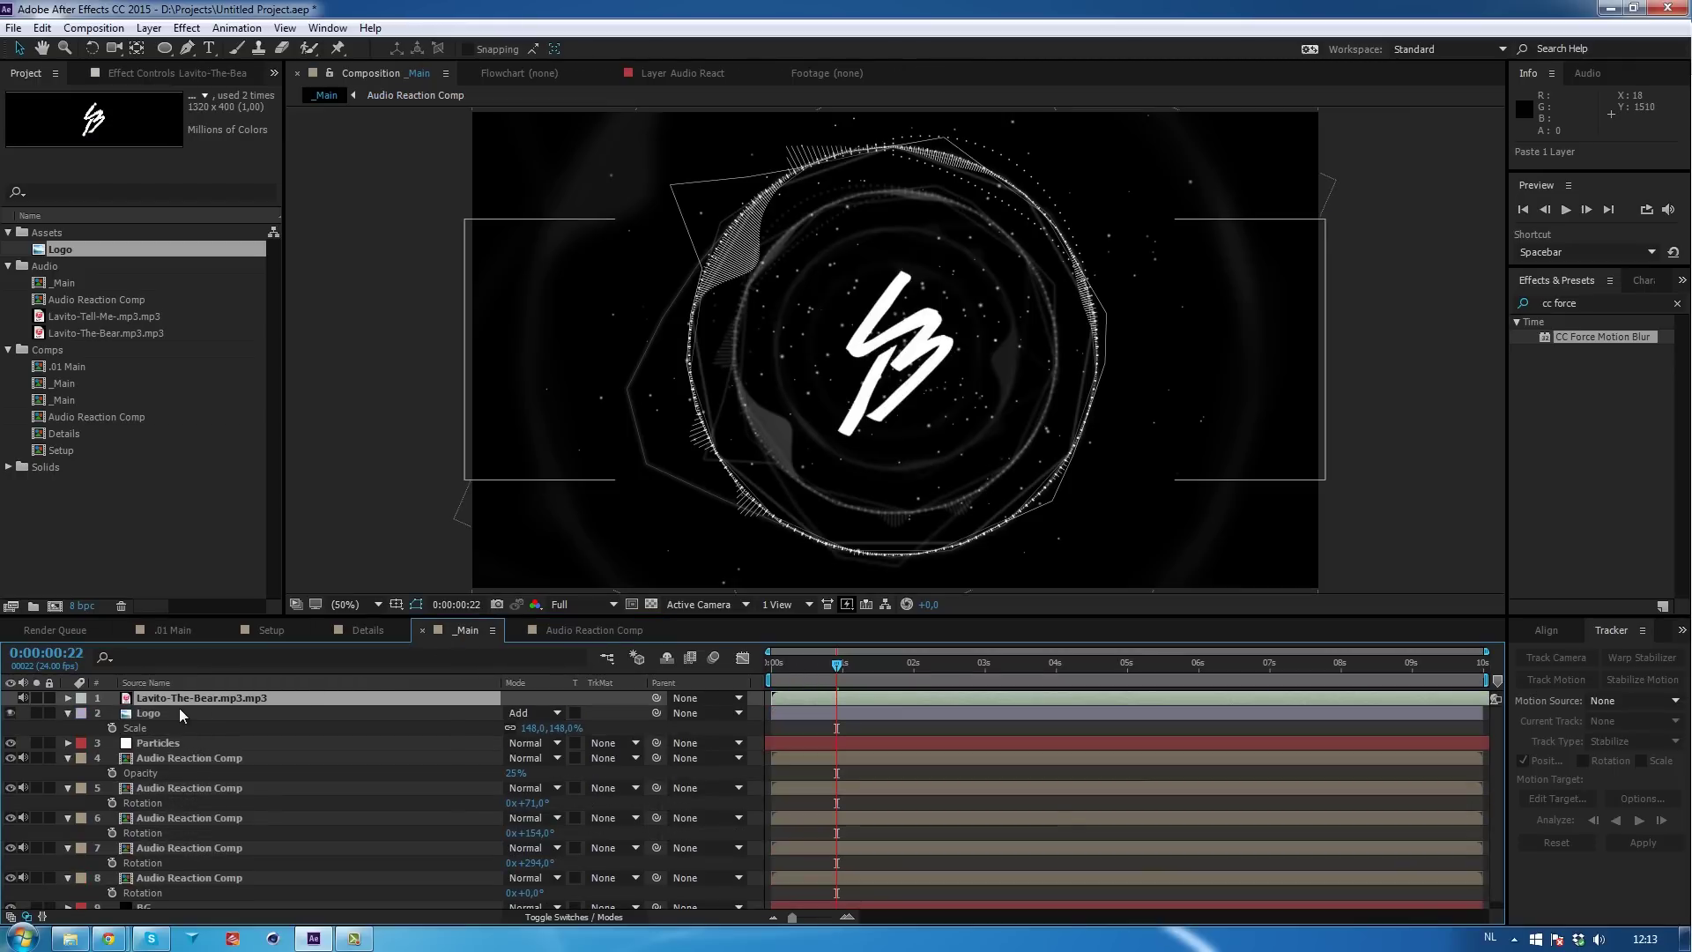
Move the Lavito-The-Bear.mp3.mp3 layer directly above BG and mute every Audio Reaction Comp layer, keeping only the music layer audible.
drag(178, 707, 130, 897)
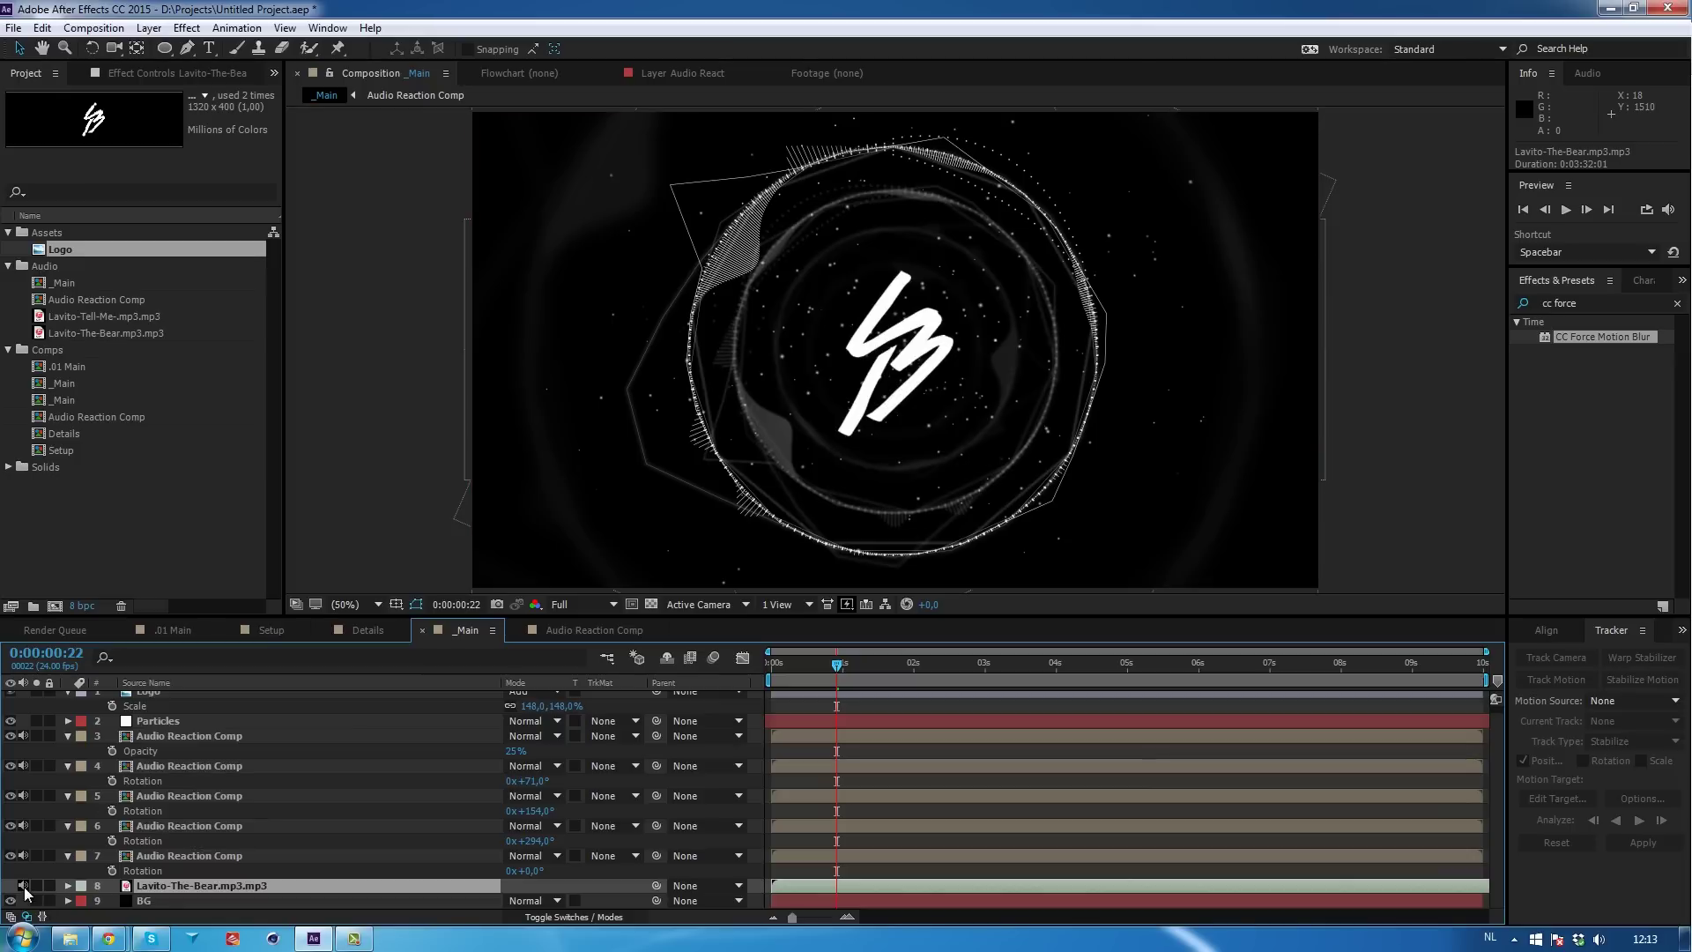
drag(24, 886, 24, 733)
click(24, 856)
scroll(112, 837, up, 1)
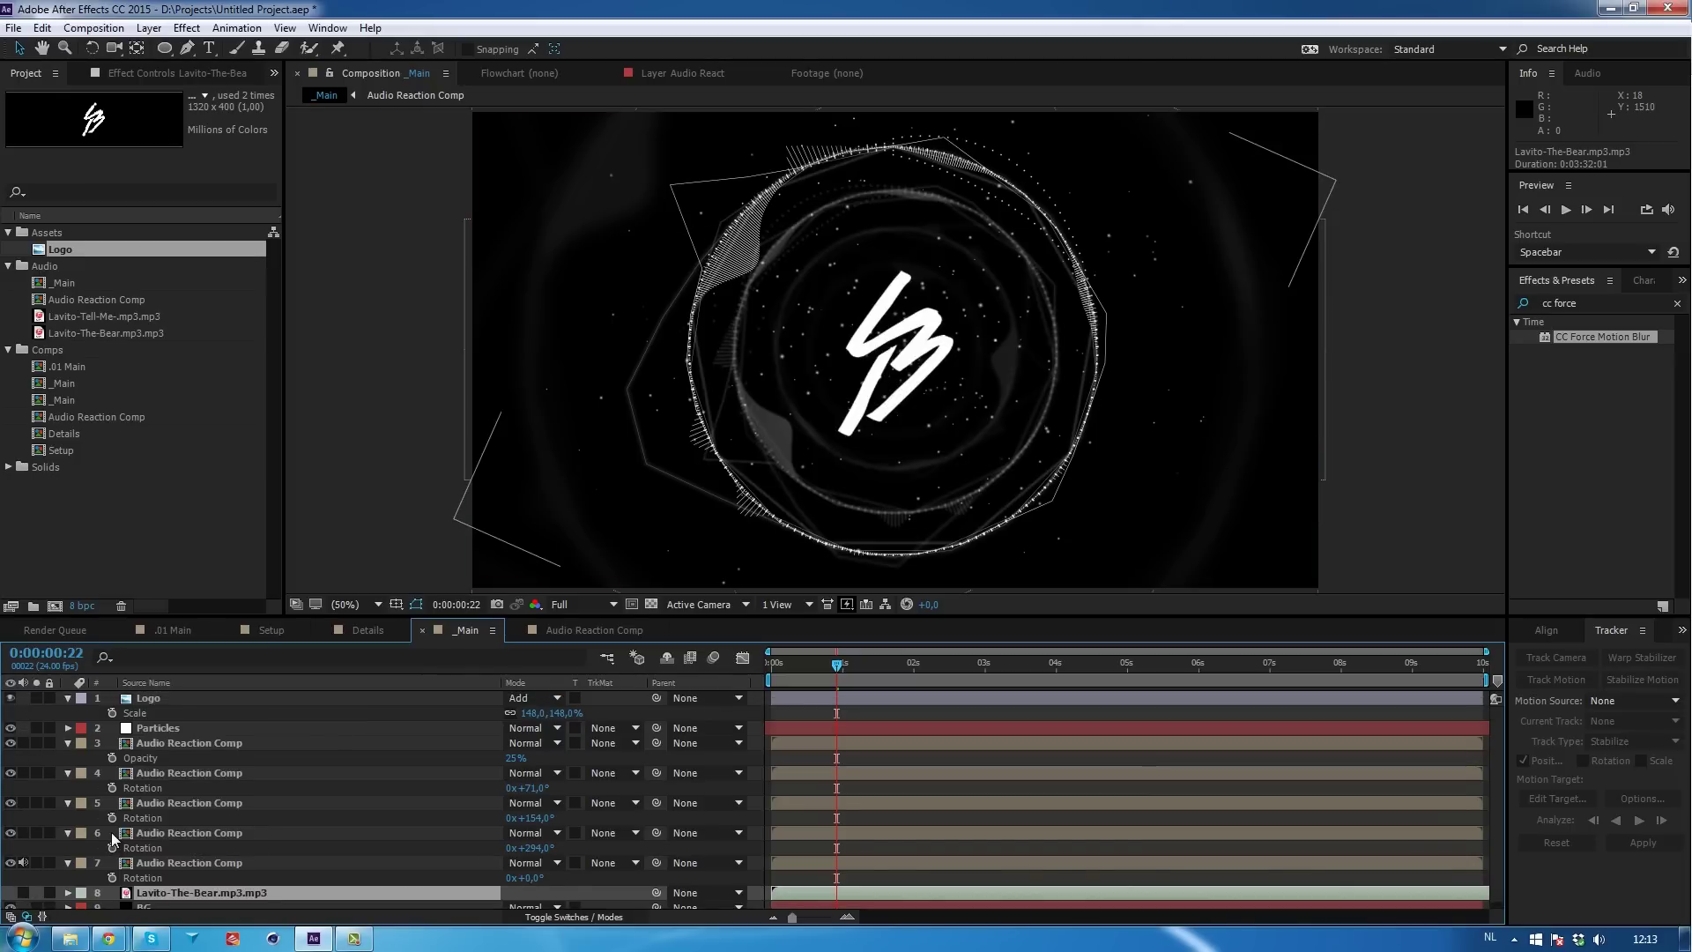
scroll(112, 837, down, 1)
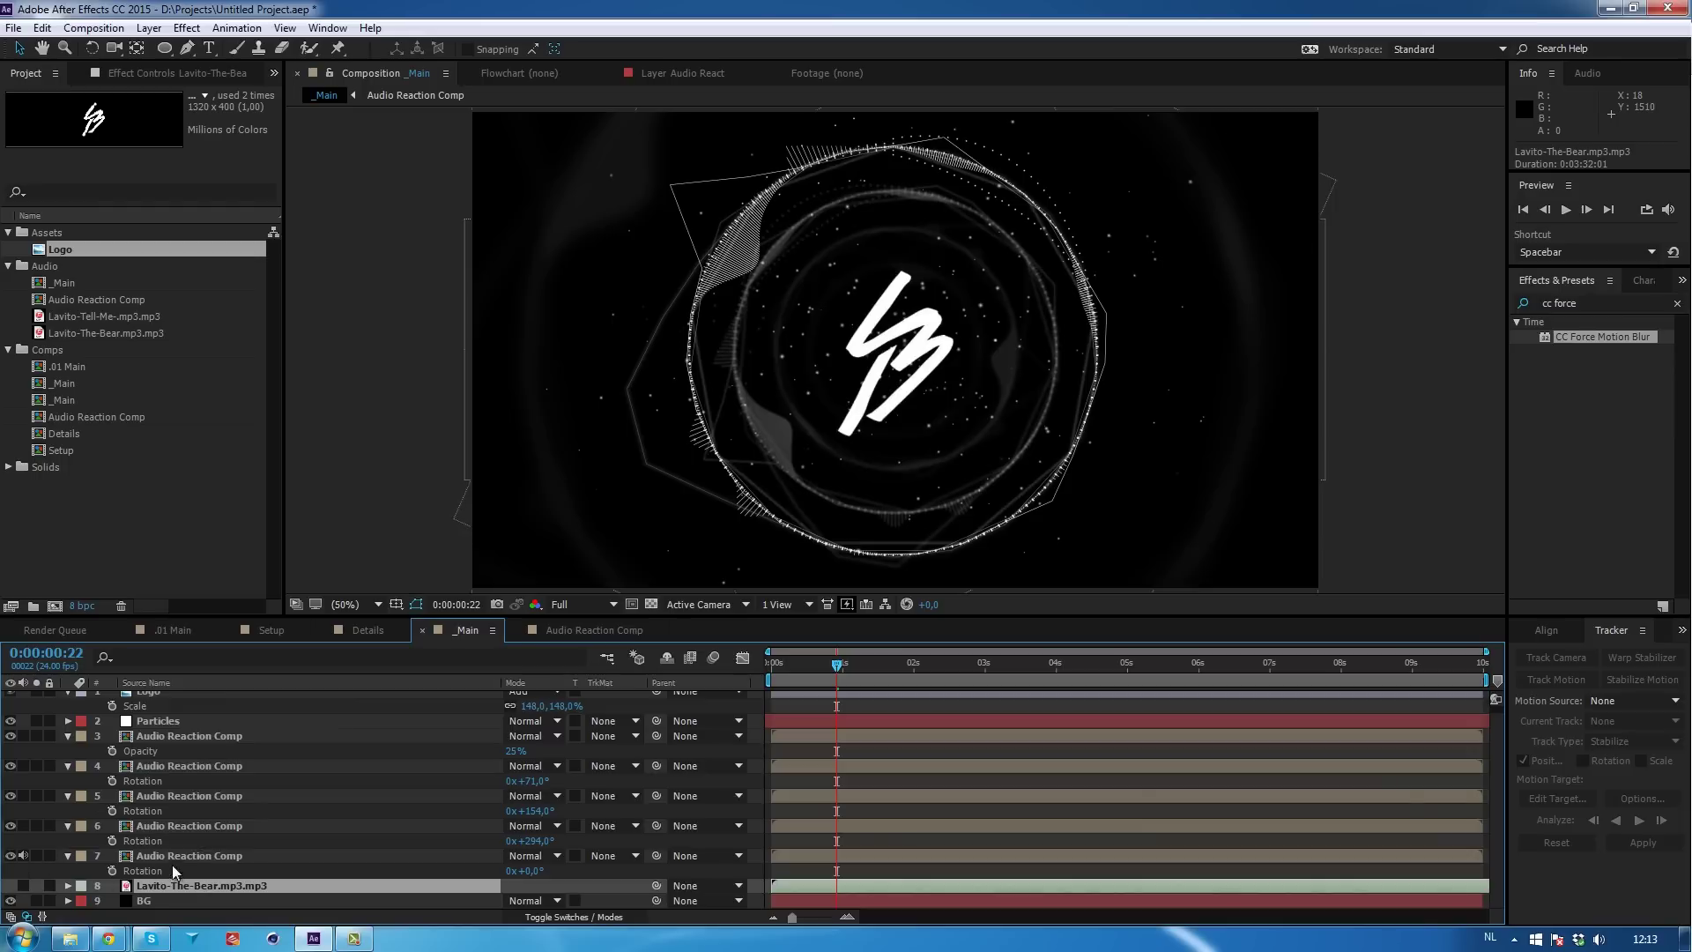
click(23, 885)
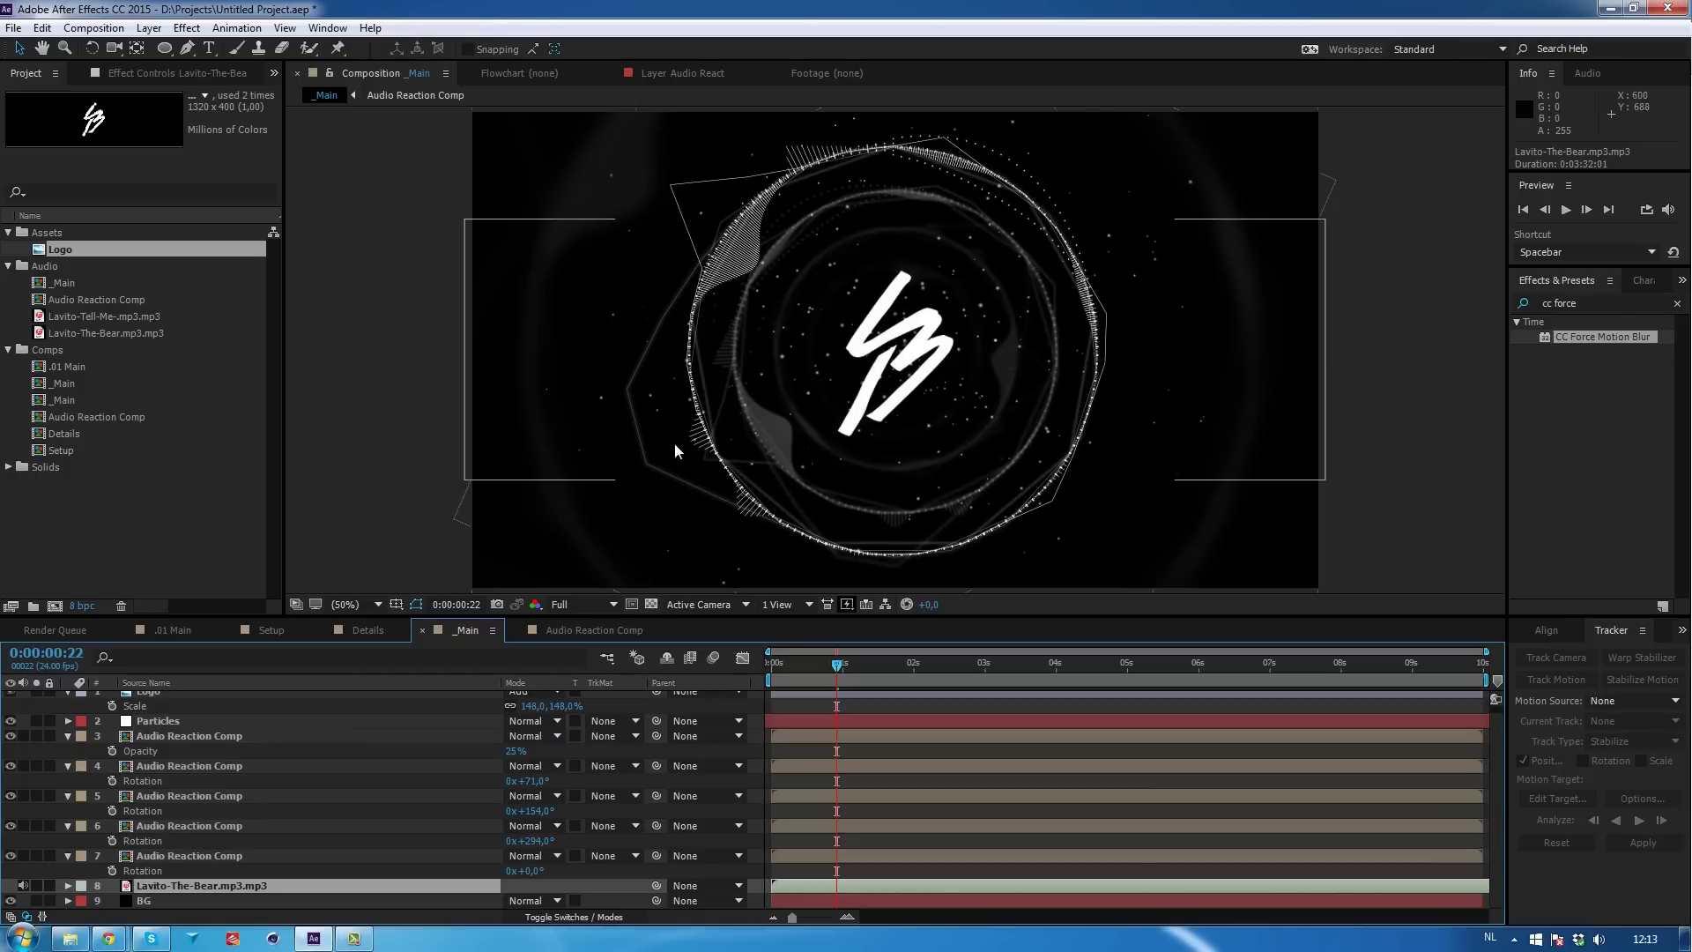
Apply the Bass & Treble effect to the Lavito-The-Bear.mp3.mp3 layer with Bass at 50 and Treble at -100.
click(258, 857)
click(241, 882)
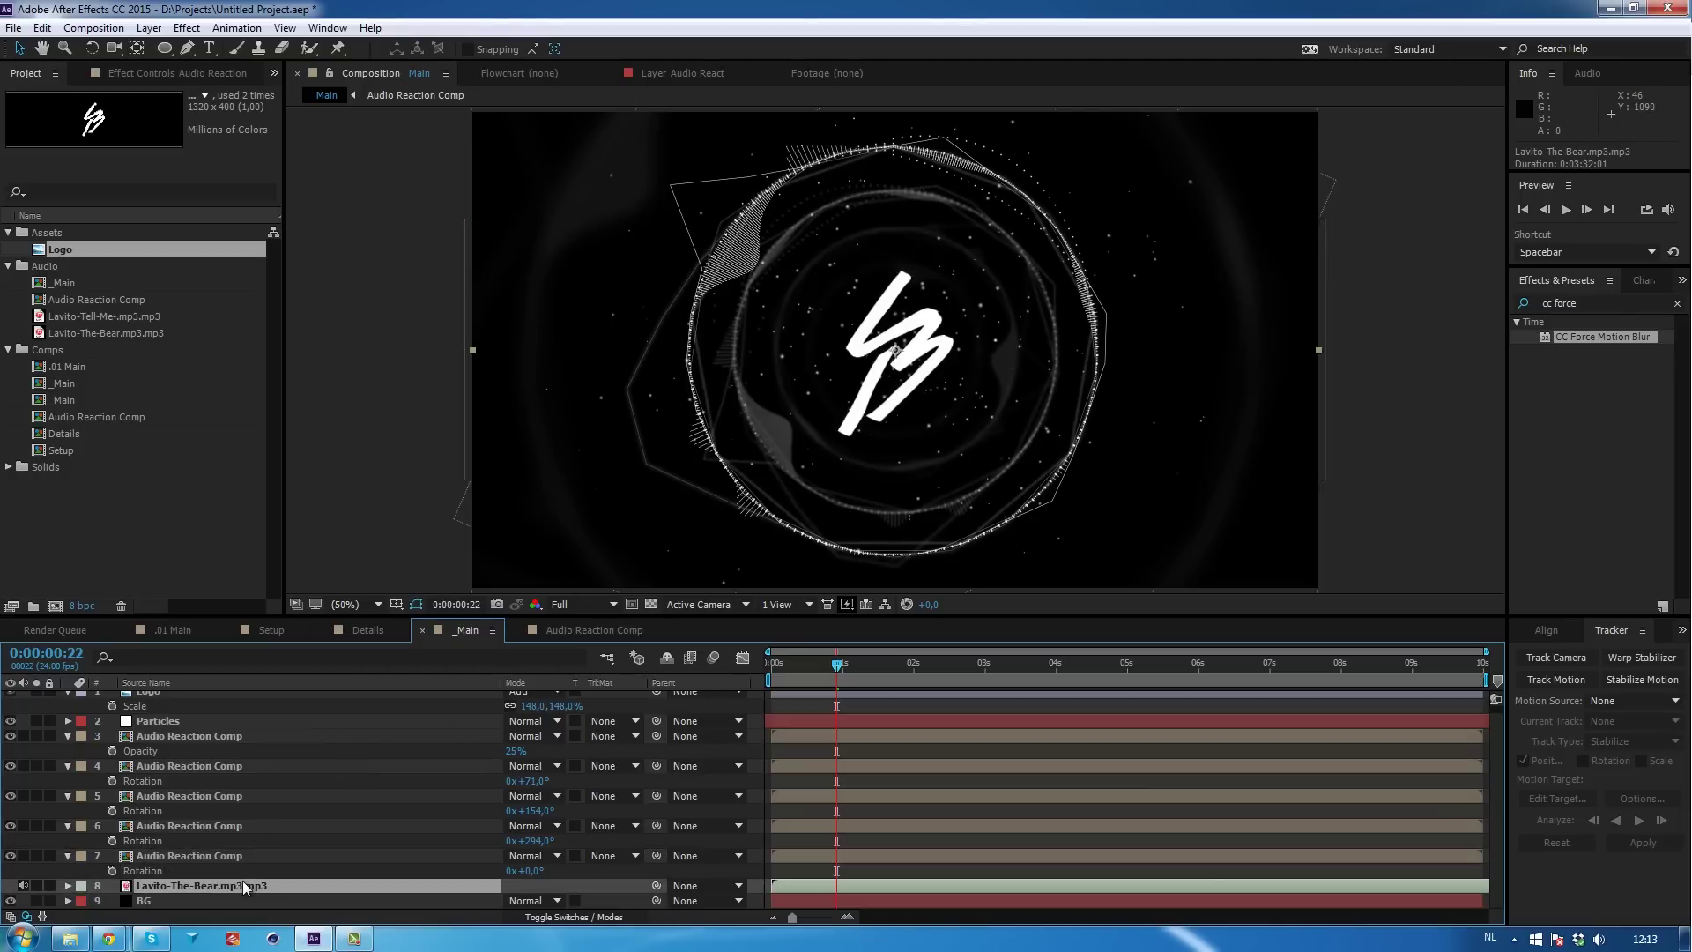
click(187, 28)
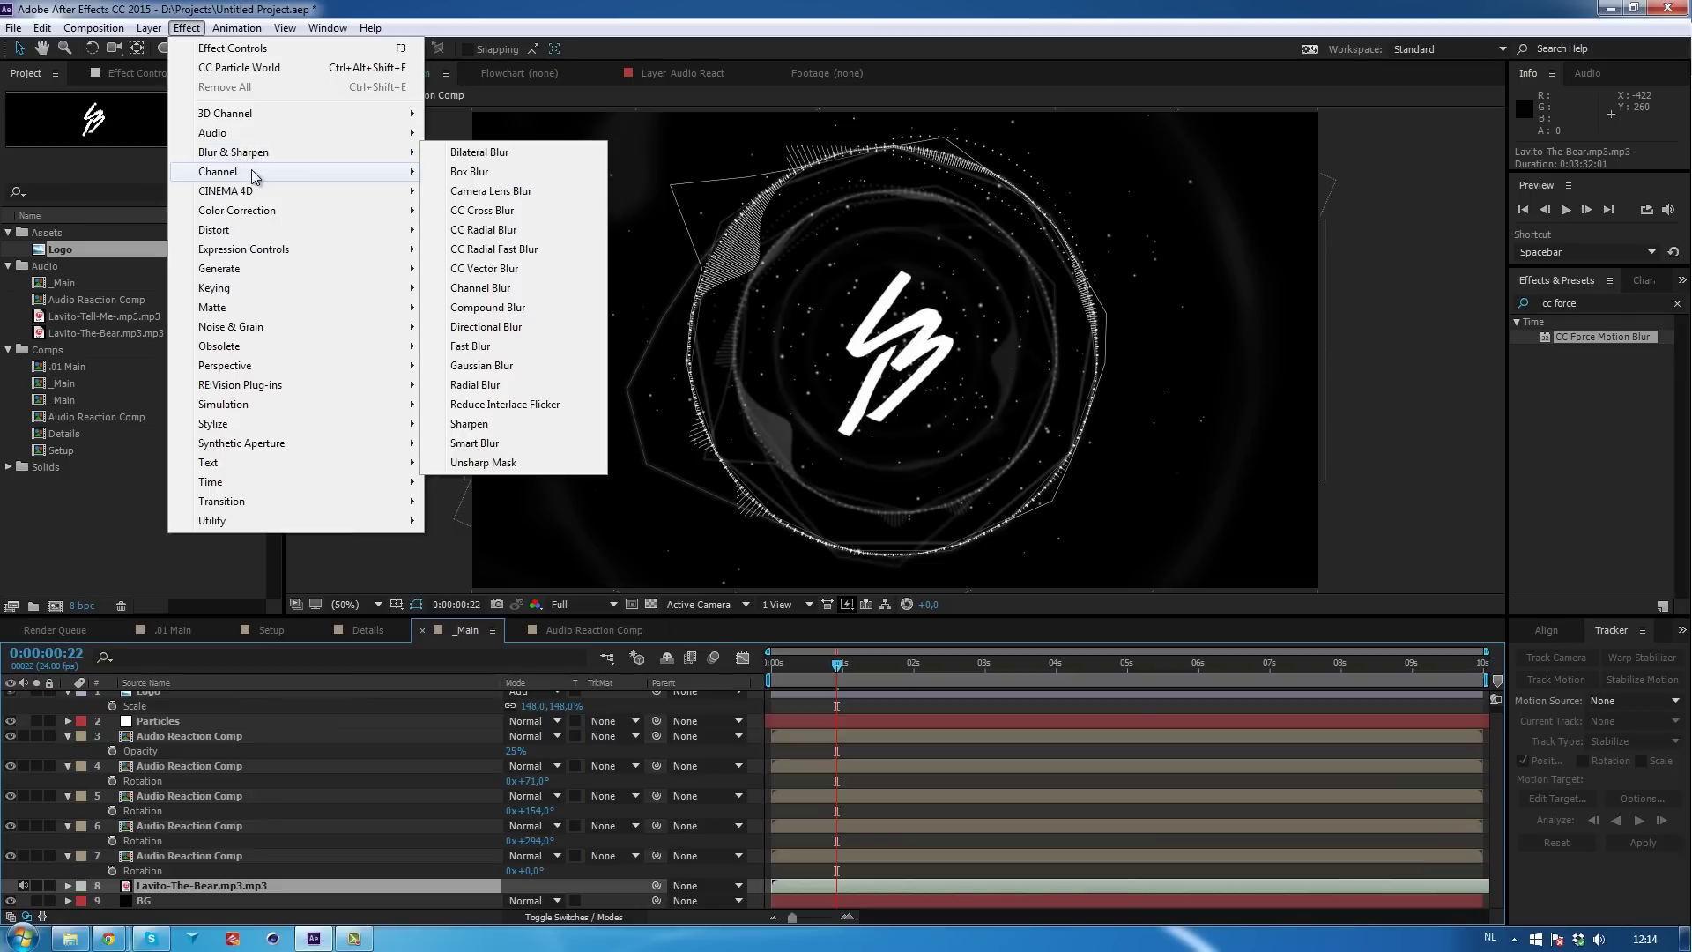
mouse_move(255, 176)
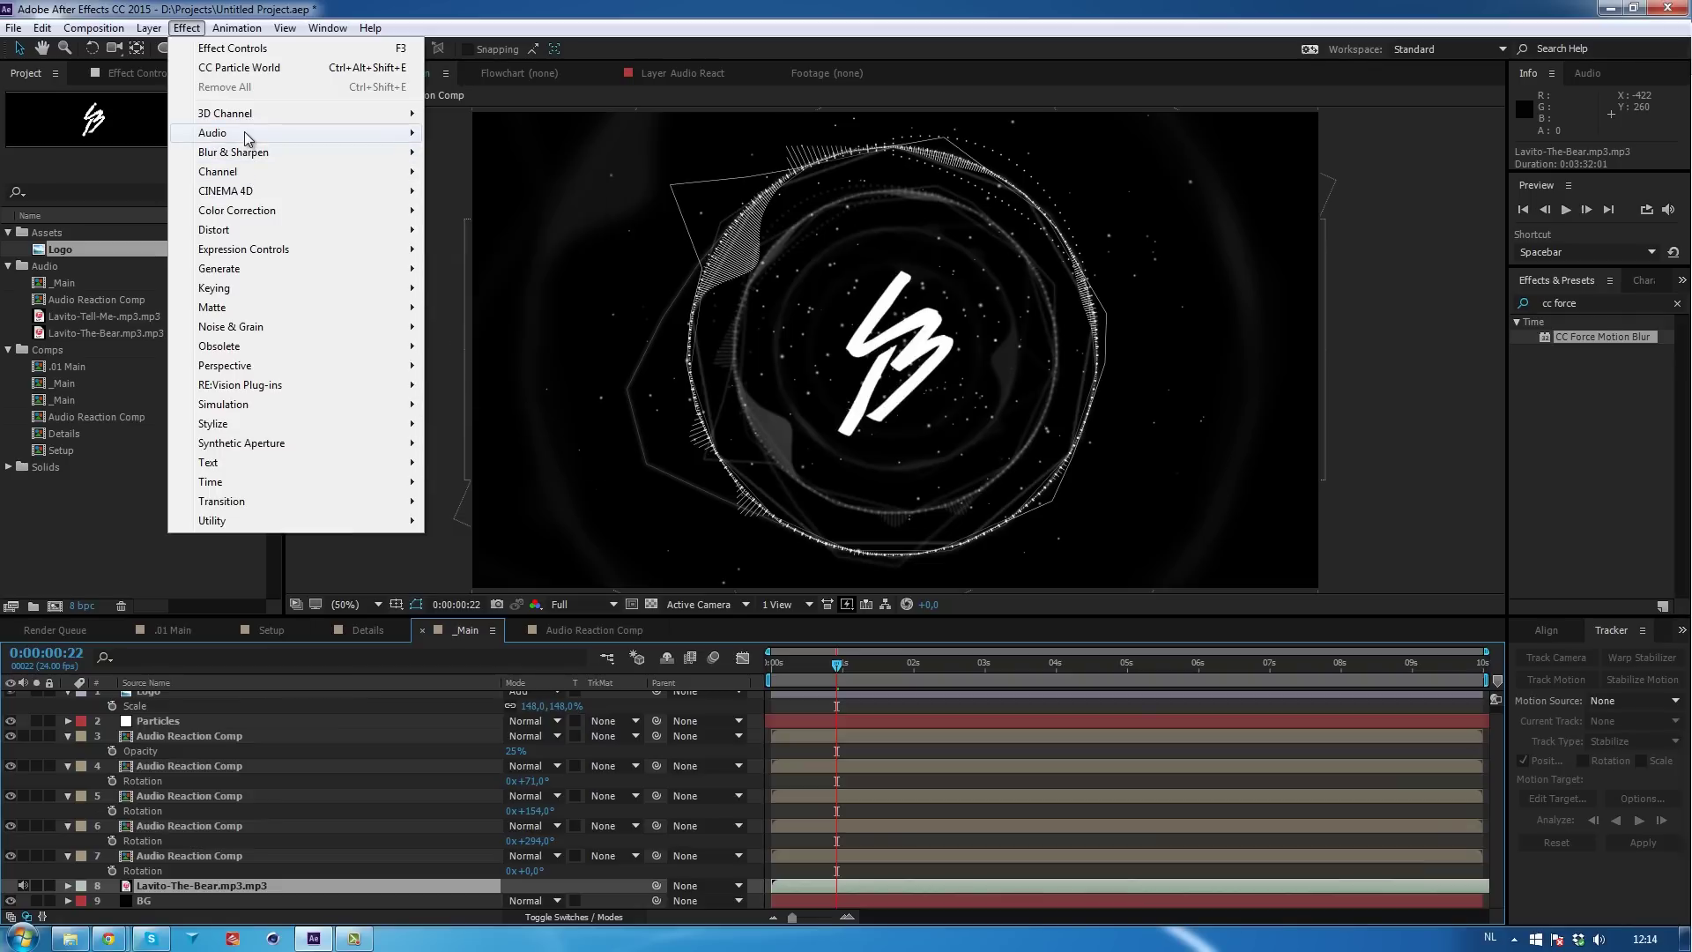
mouse_move(216, 139)
click(467, 153)
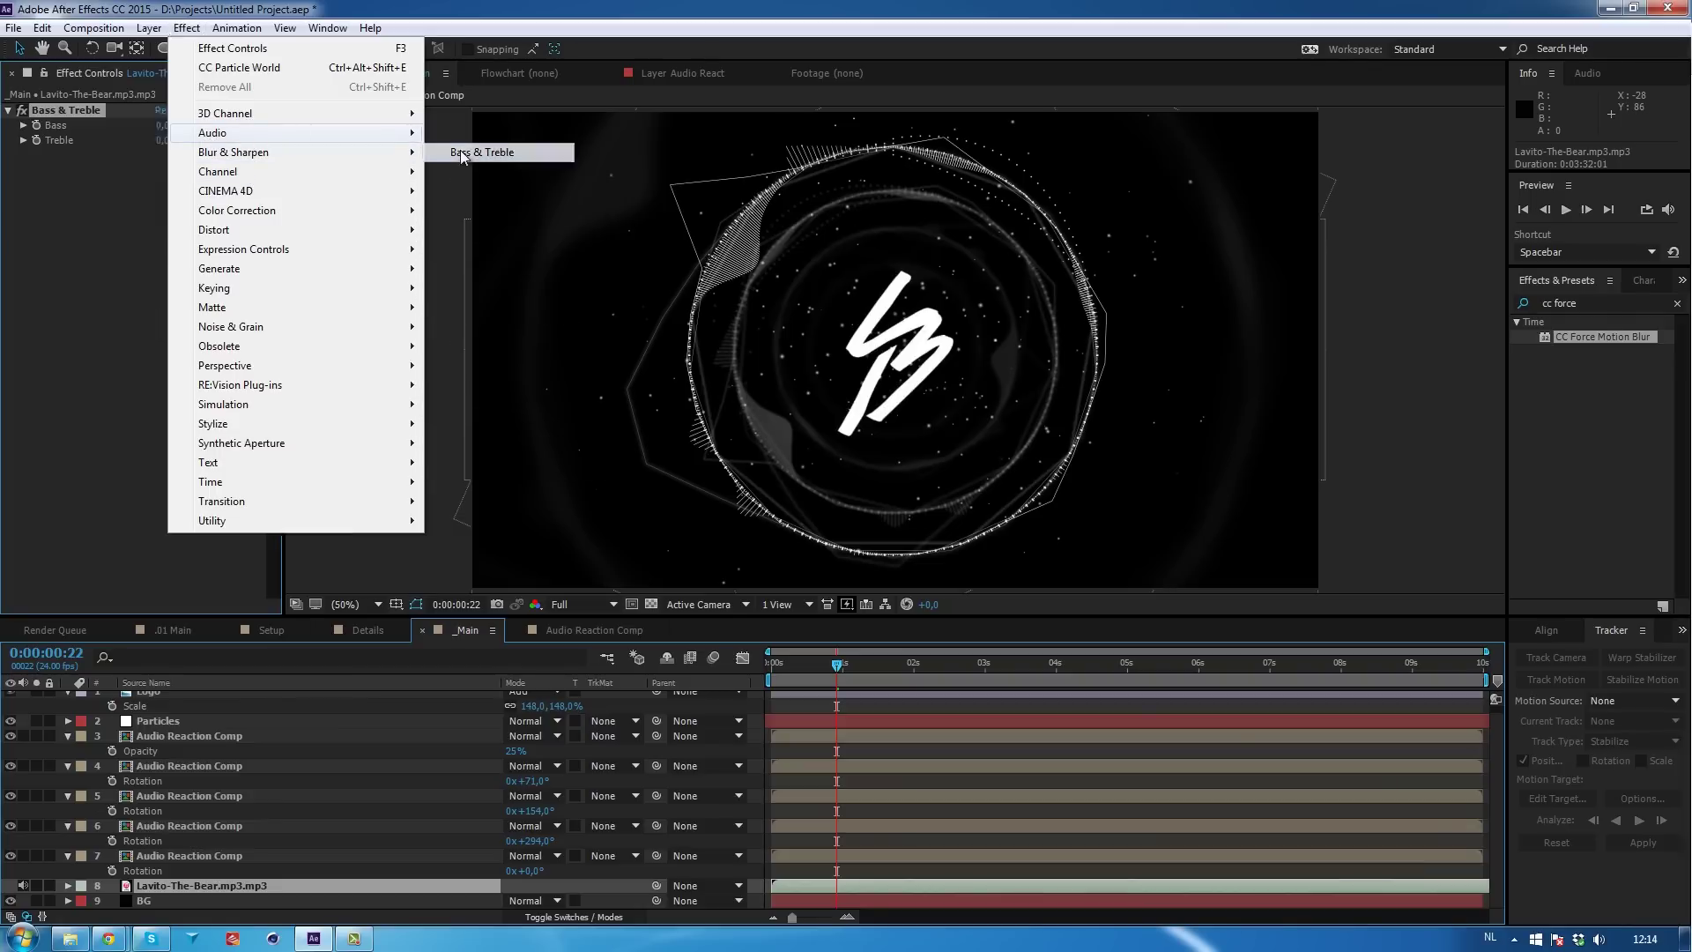
drag(172, 141, 3, 152)
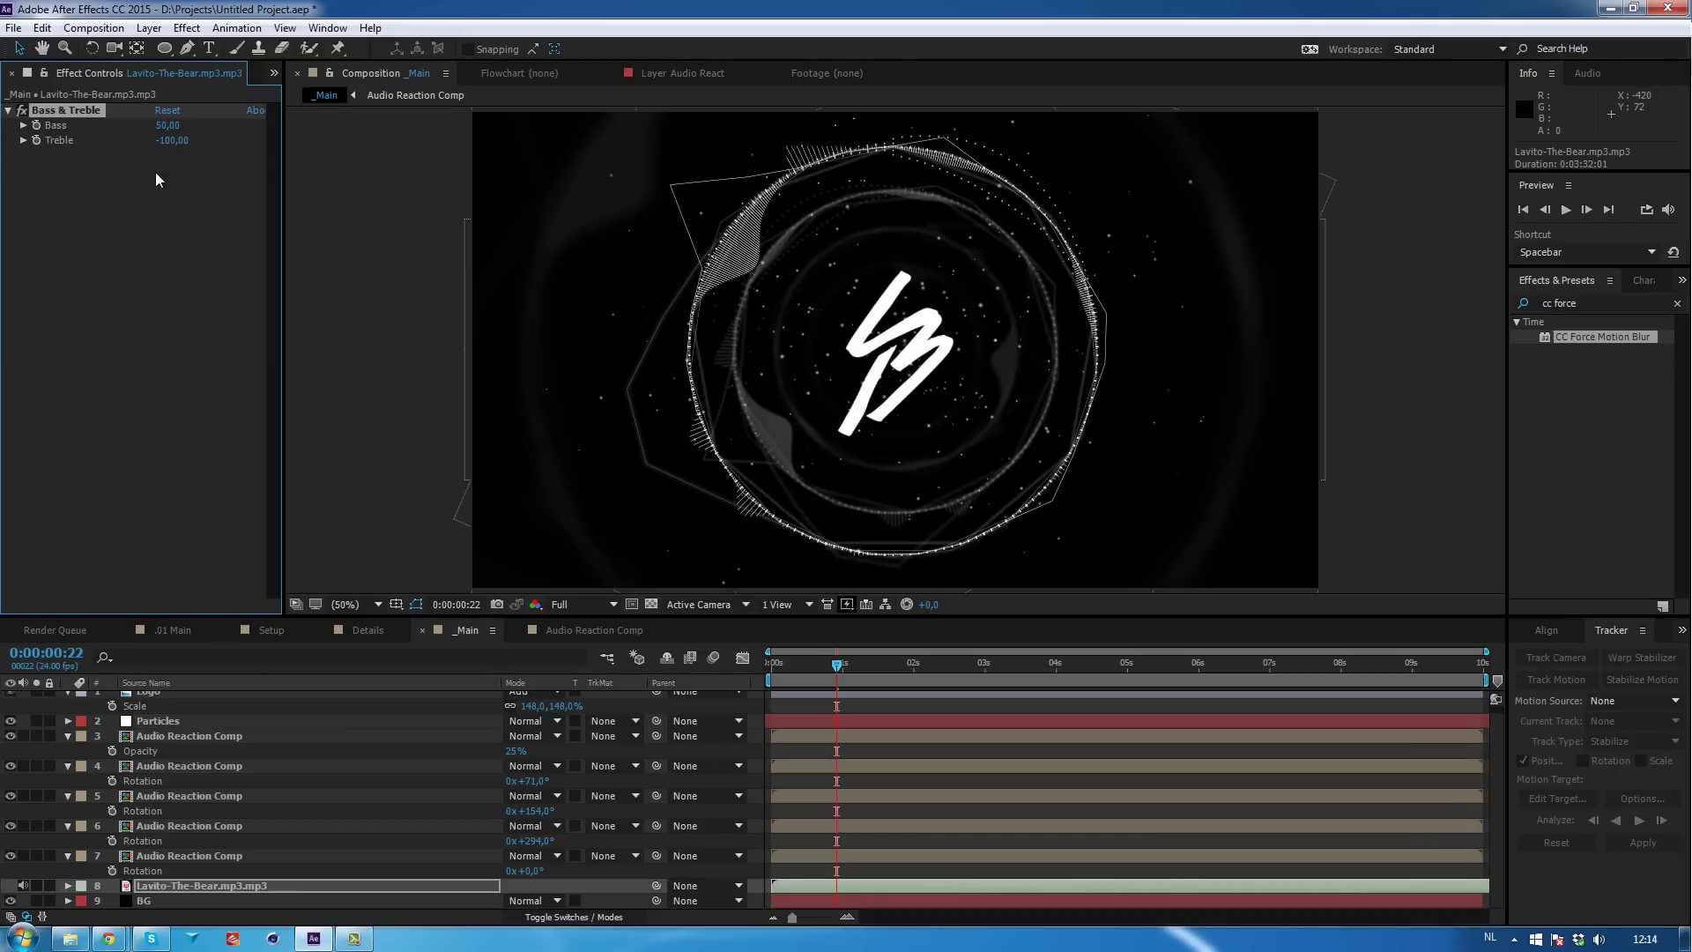
Convert the audio of the Lavito-The-Bear.mp3.mp3 layer to keyframes.
click(229, 886)
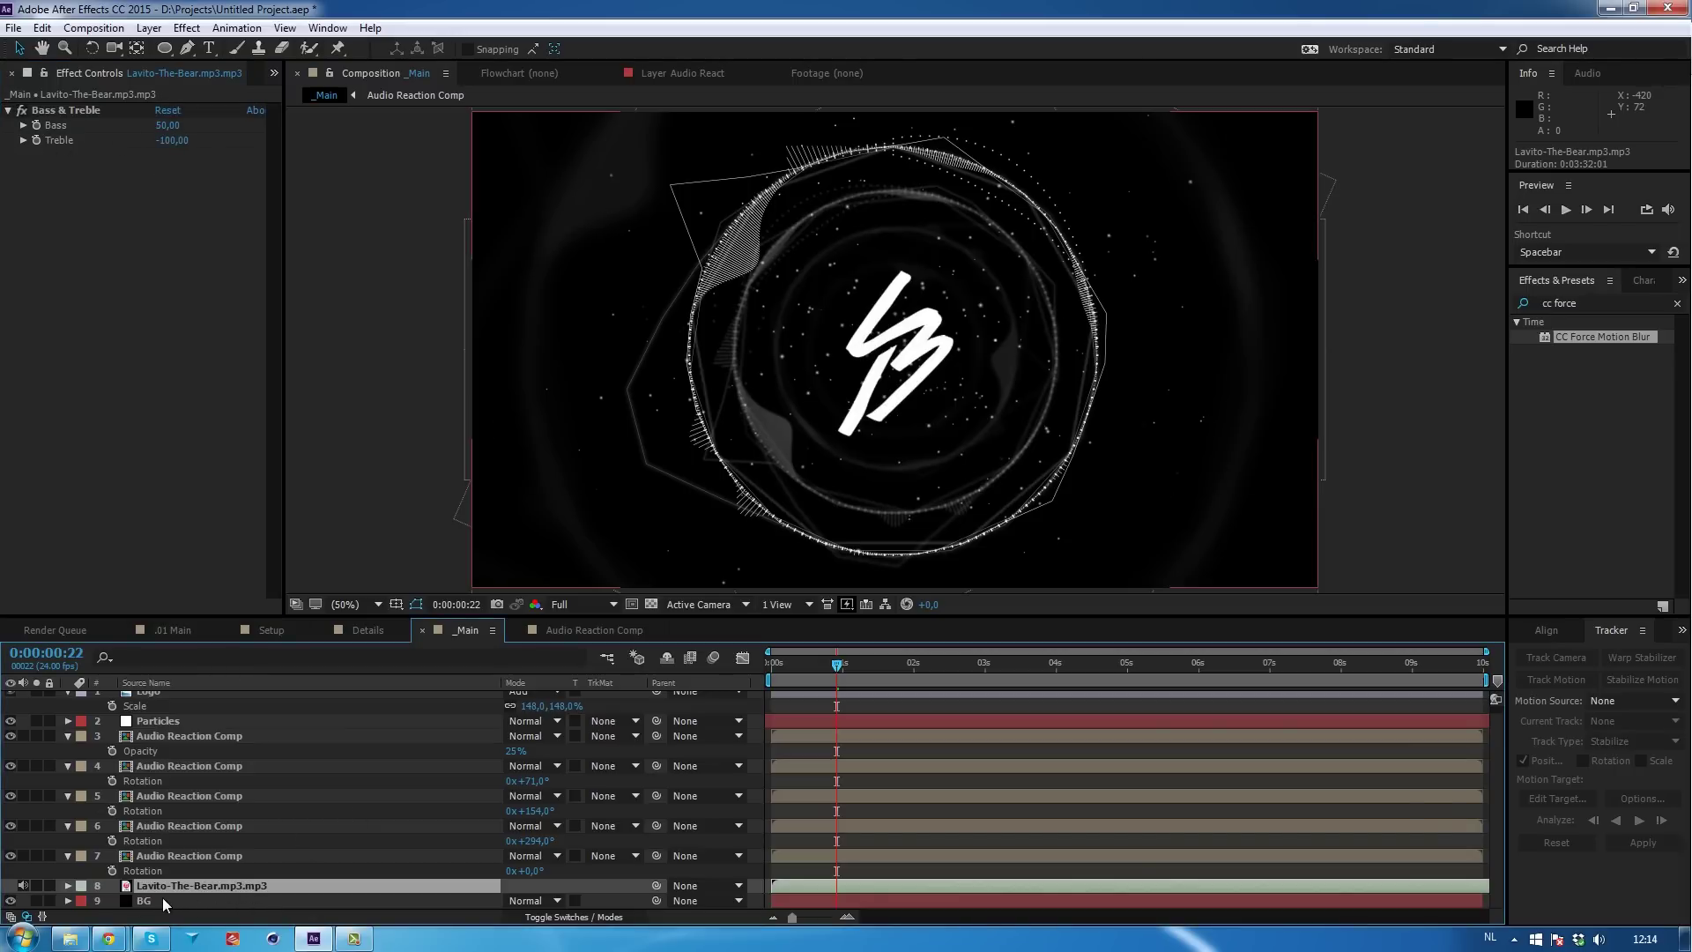
right_click(170, 885)
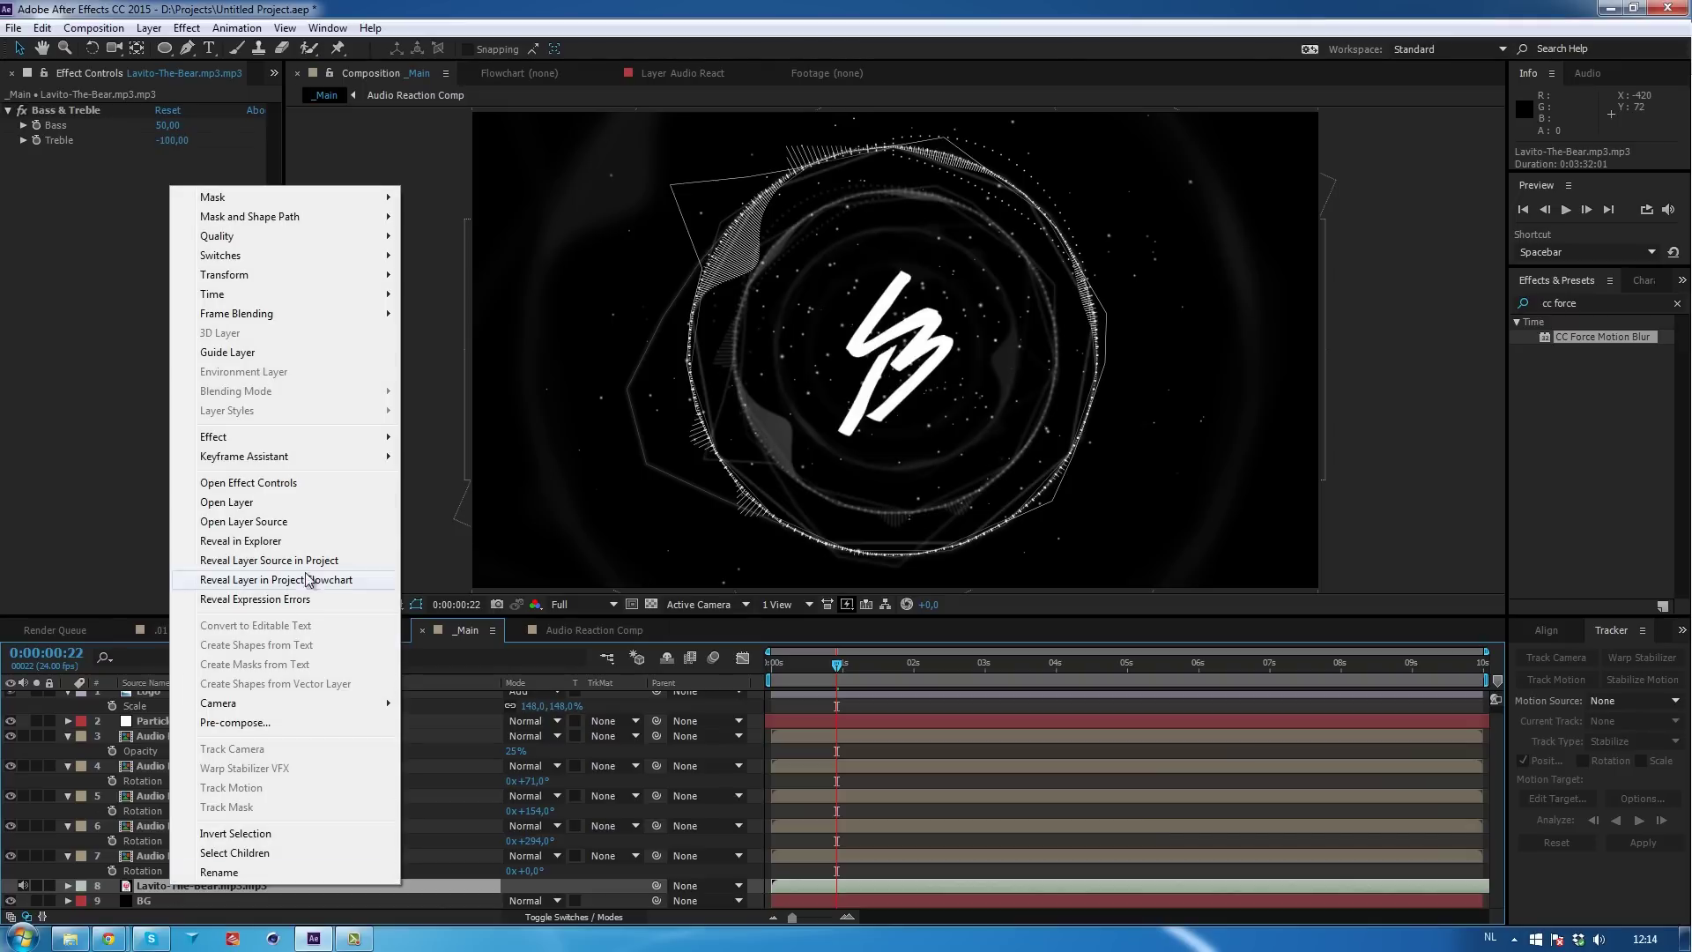
mouse_move(284, 459)
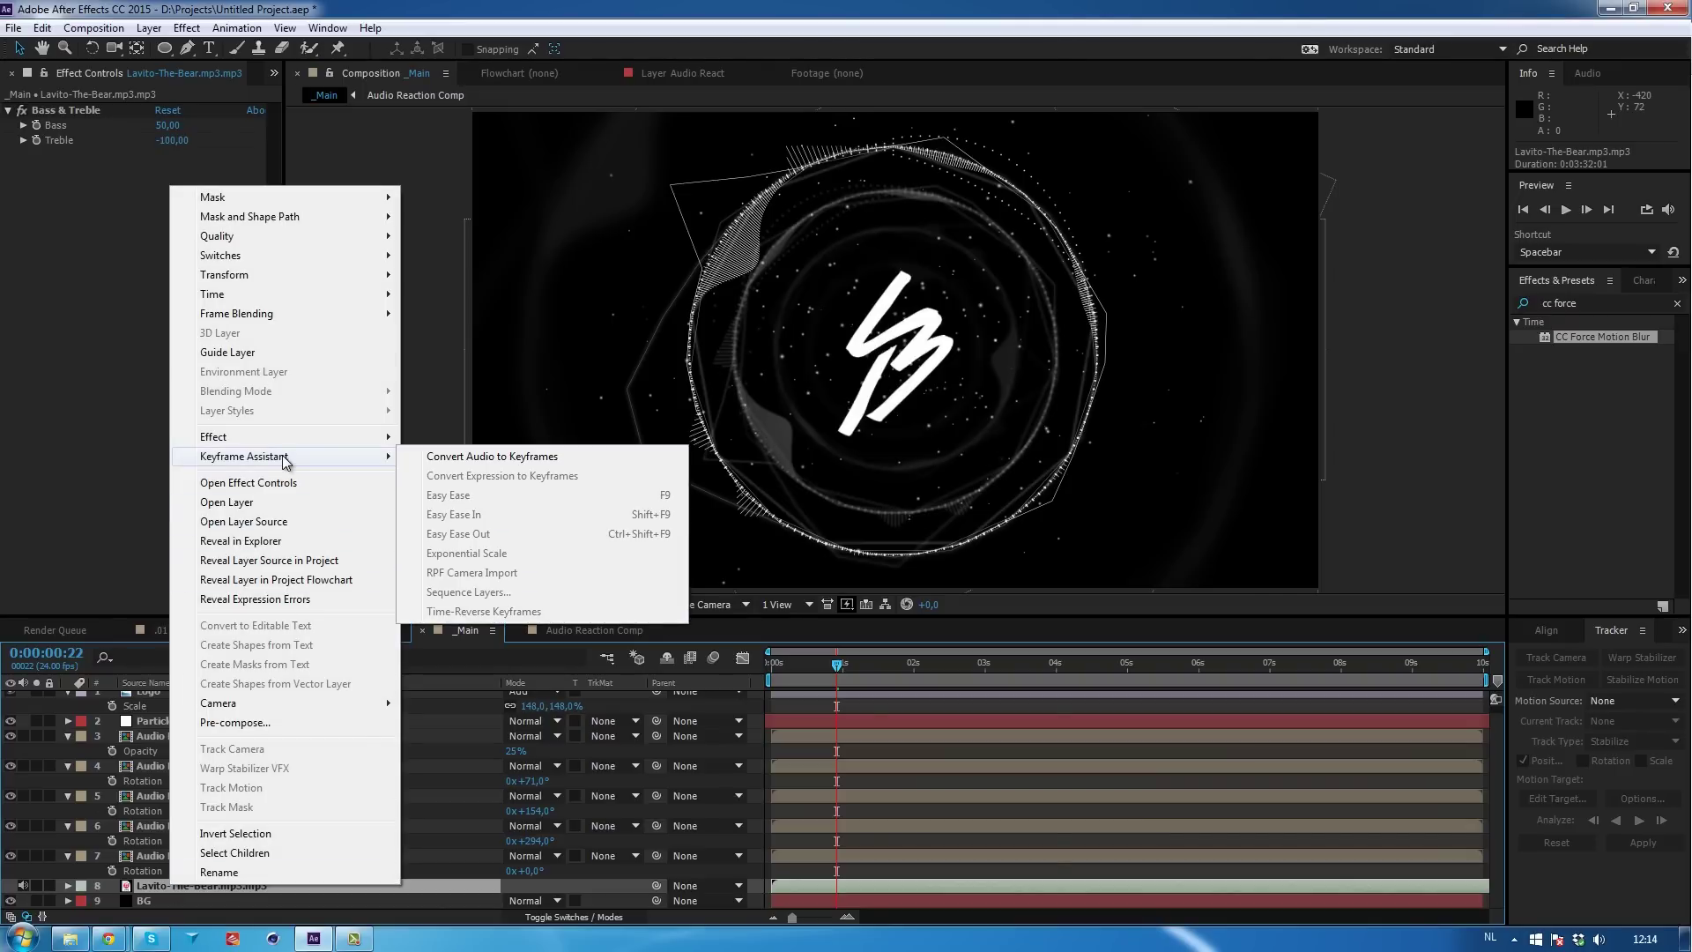
click(465, 459)
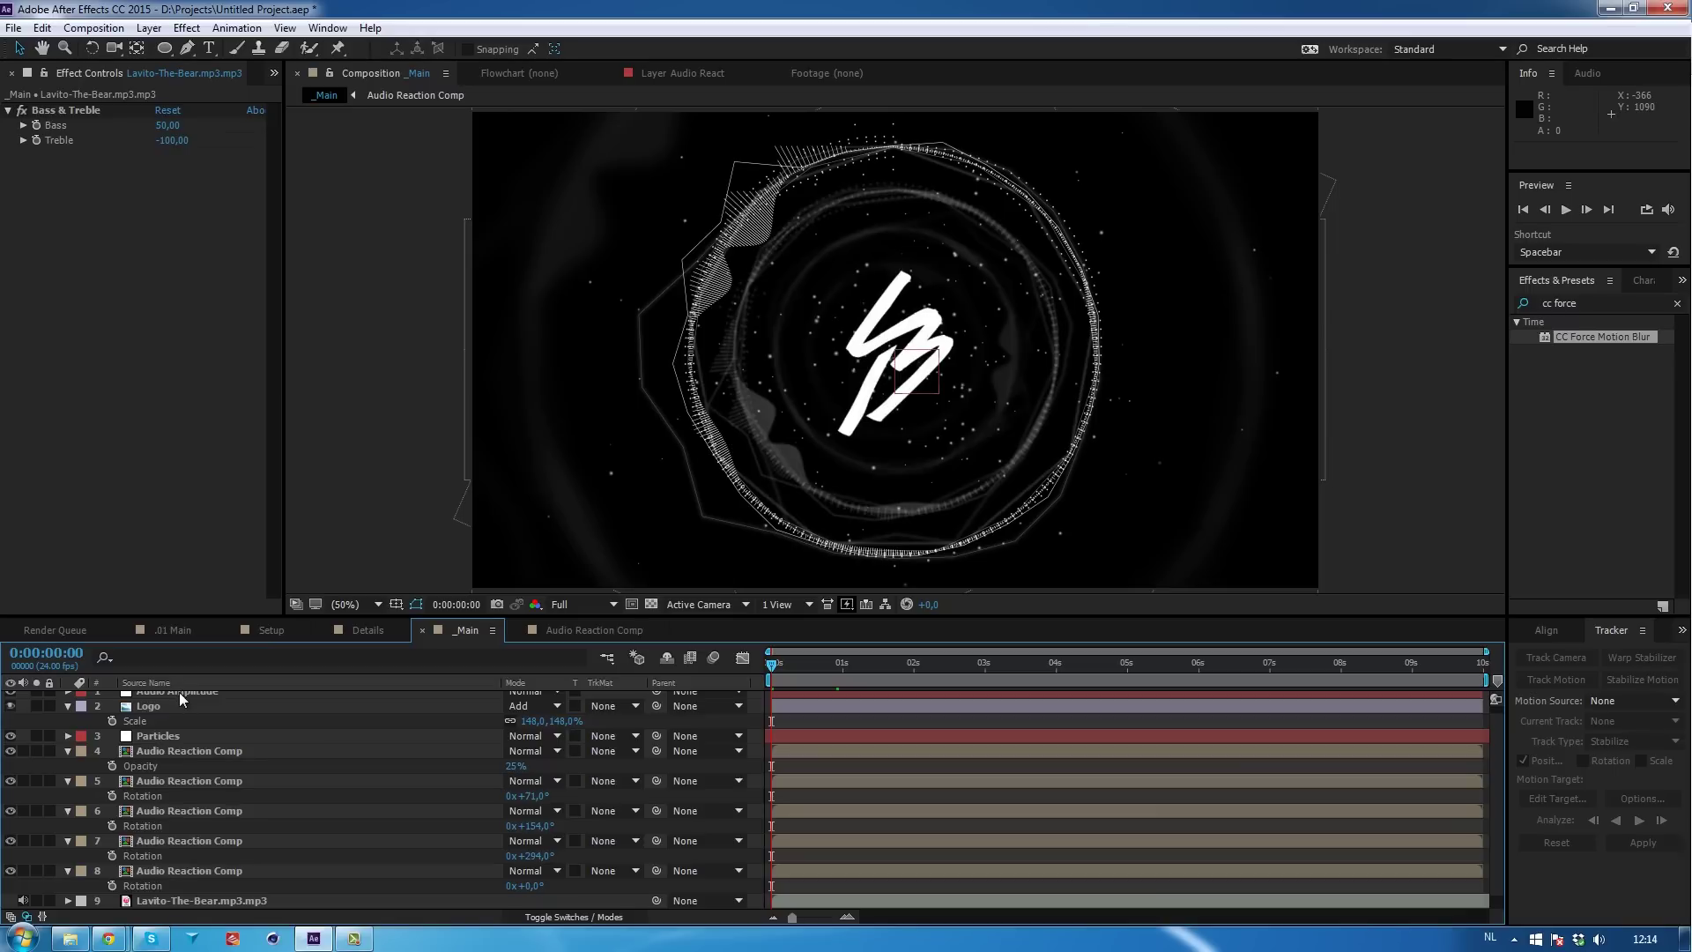
Reveal the keyframed properties of the Audio Amplitude layer and delete its Left Channel and Right Channel effects.
scroll(178, 691, up, 1)
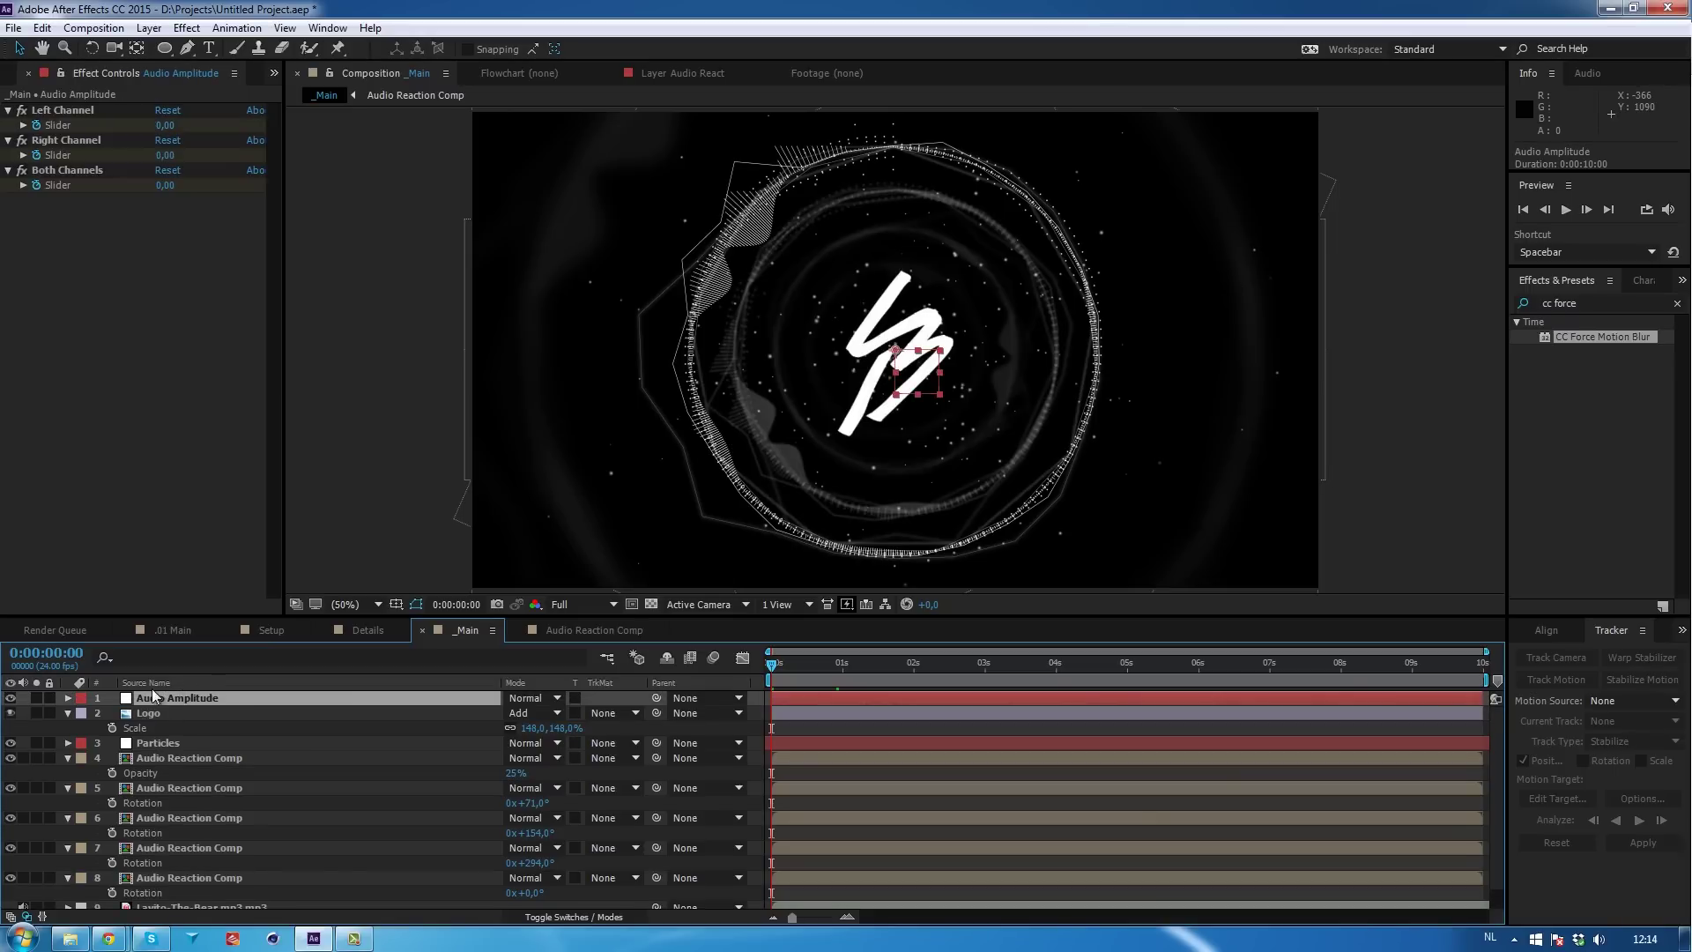
key(u)
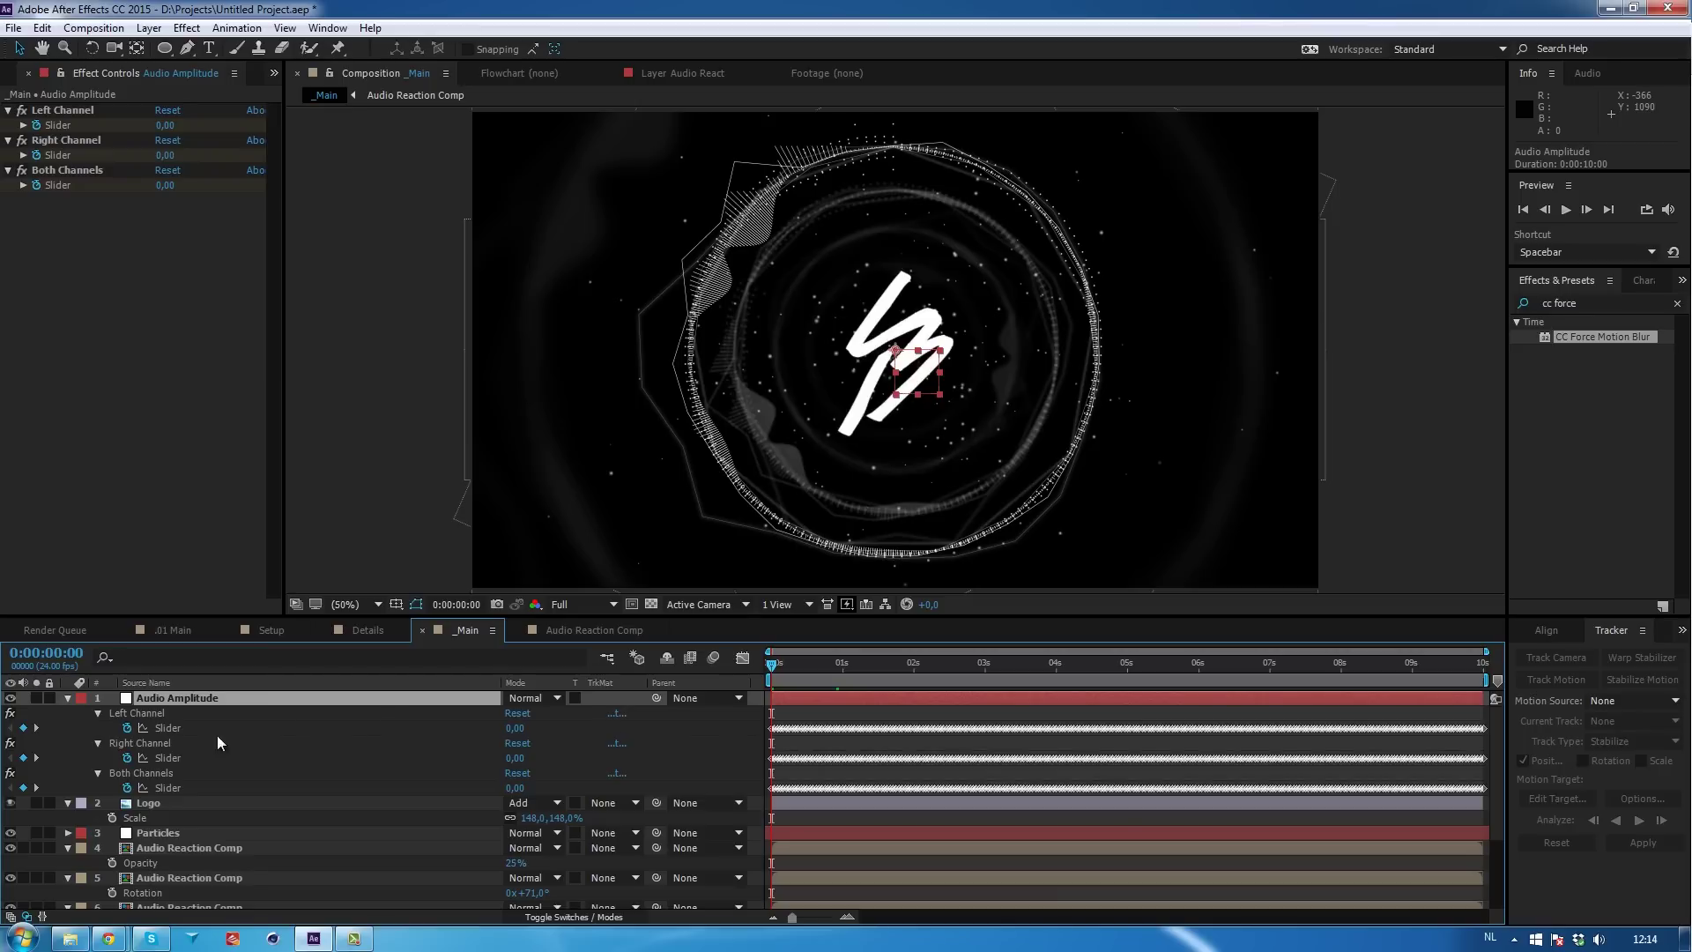
click(151, 712)
ctrl+click(140, 740)
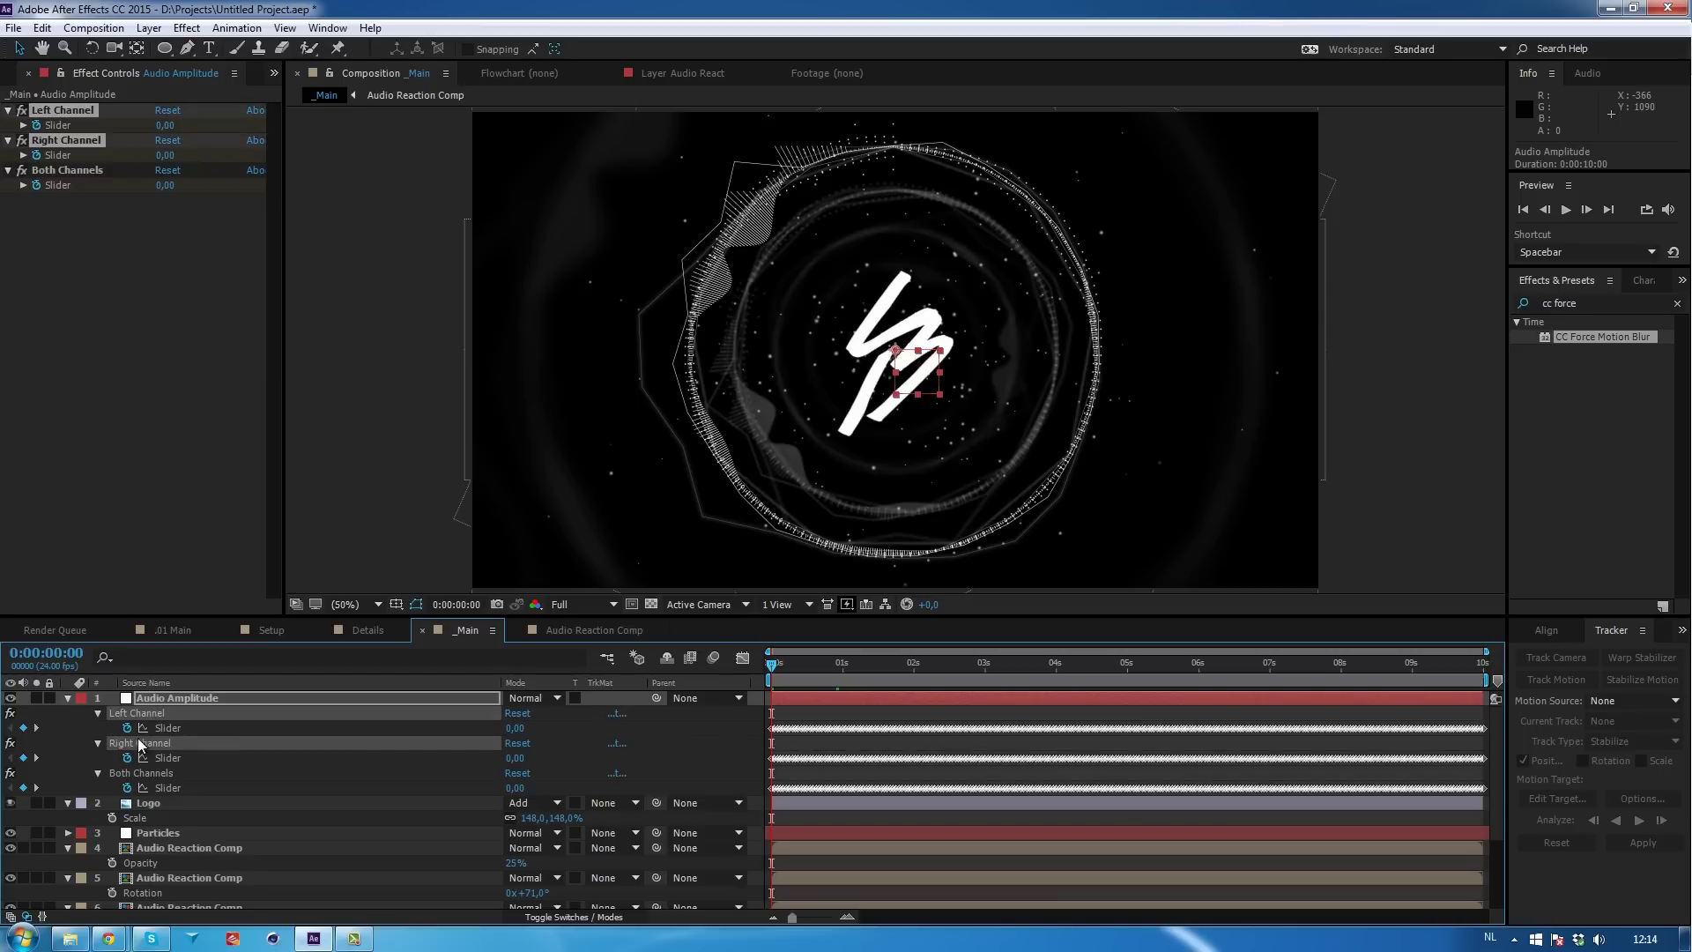
key(Delete)
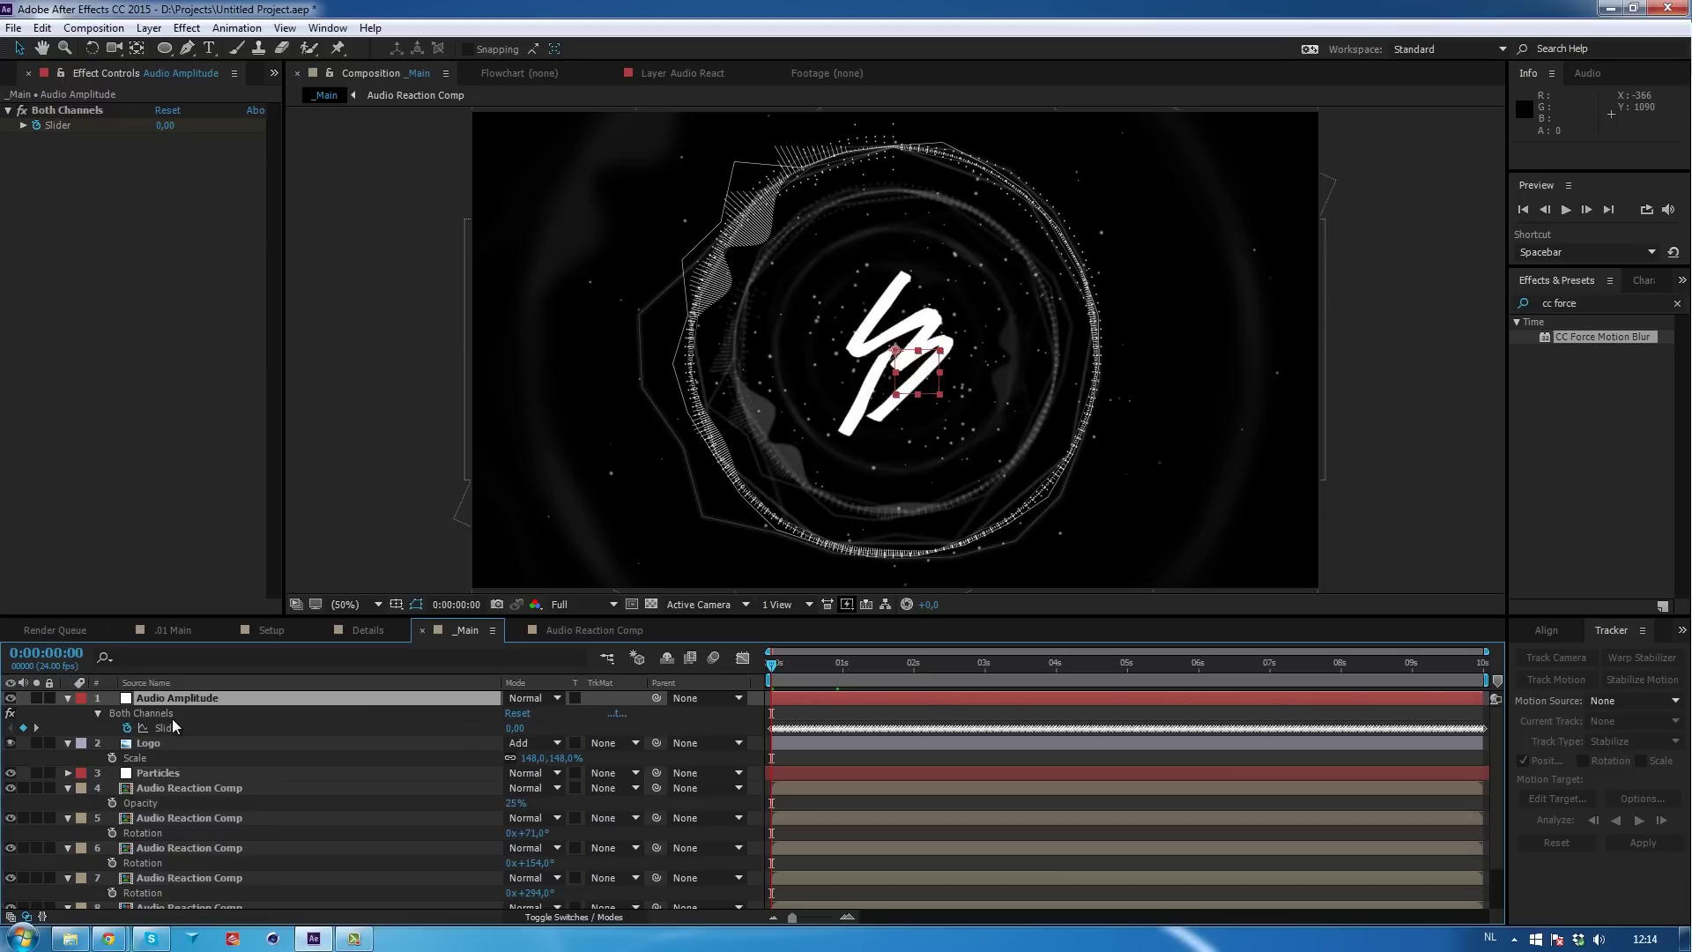
Remove the Bass & Treble effect from the Lavito-The-Bear.mp3.mp3 layer.
scroll(137, 816, down, 3)
click(153, 887)
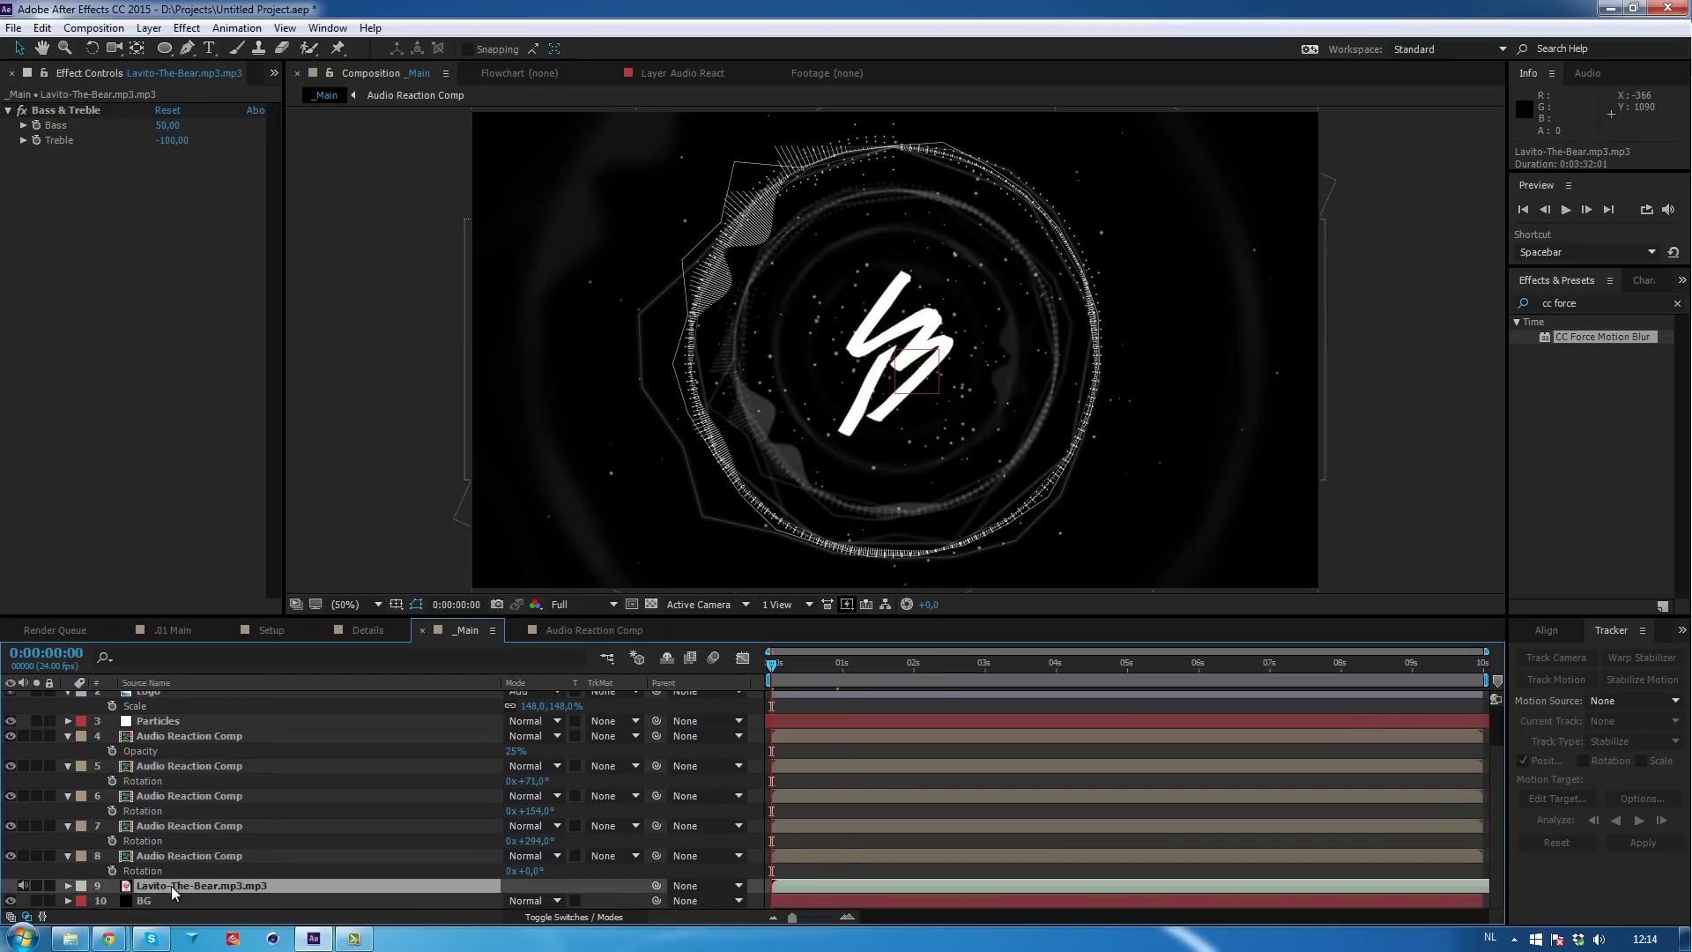
click(71, 110)
key(Delete)
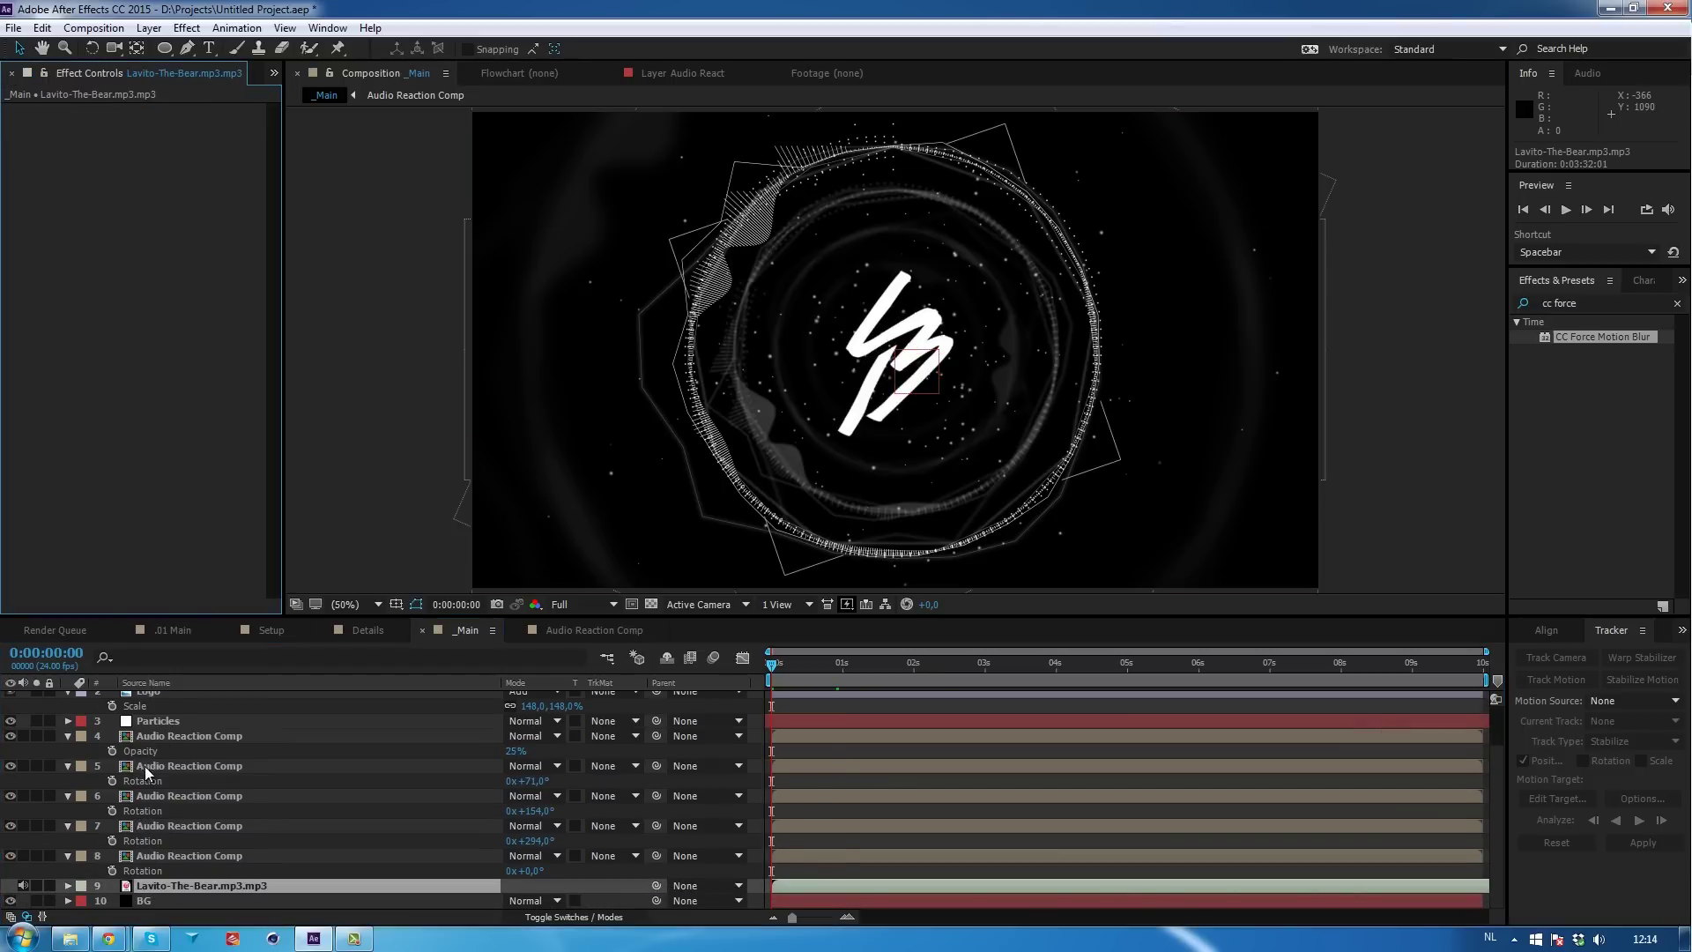
Display the curve of the Audio Amplitude layer's Both Channels slider in the Graph Editor.
scroll(183, 774, up, 3)
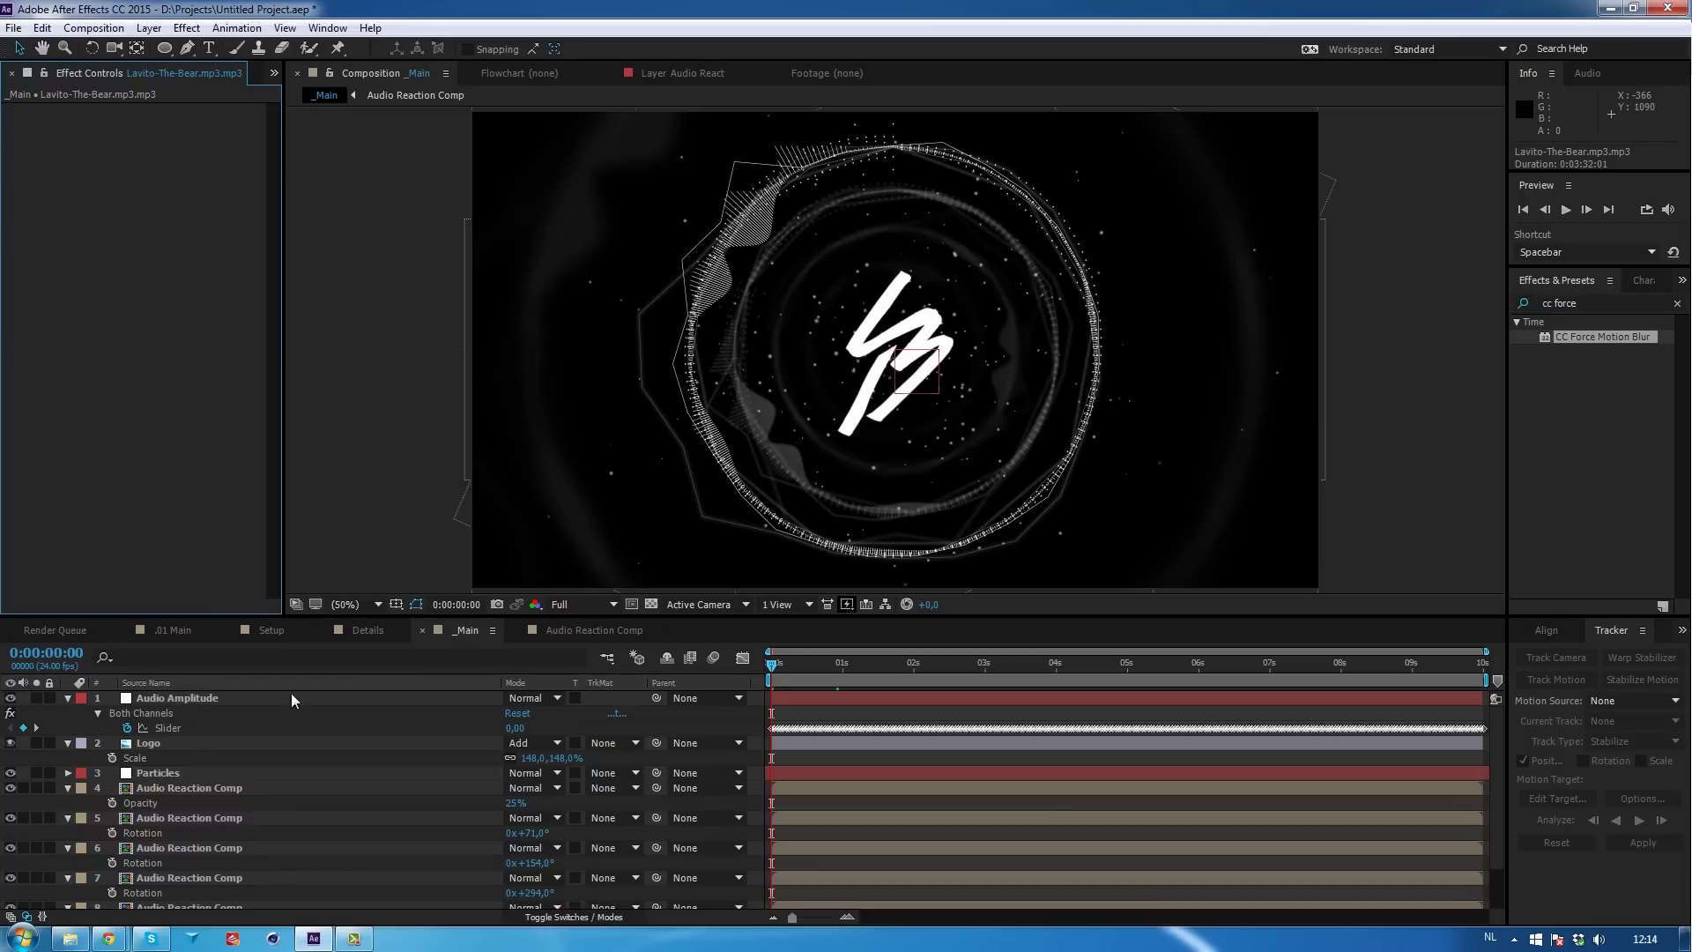
click(742, 660)
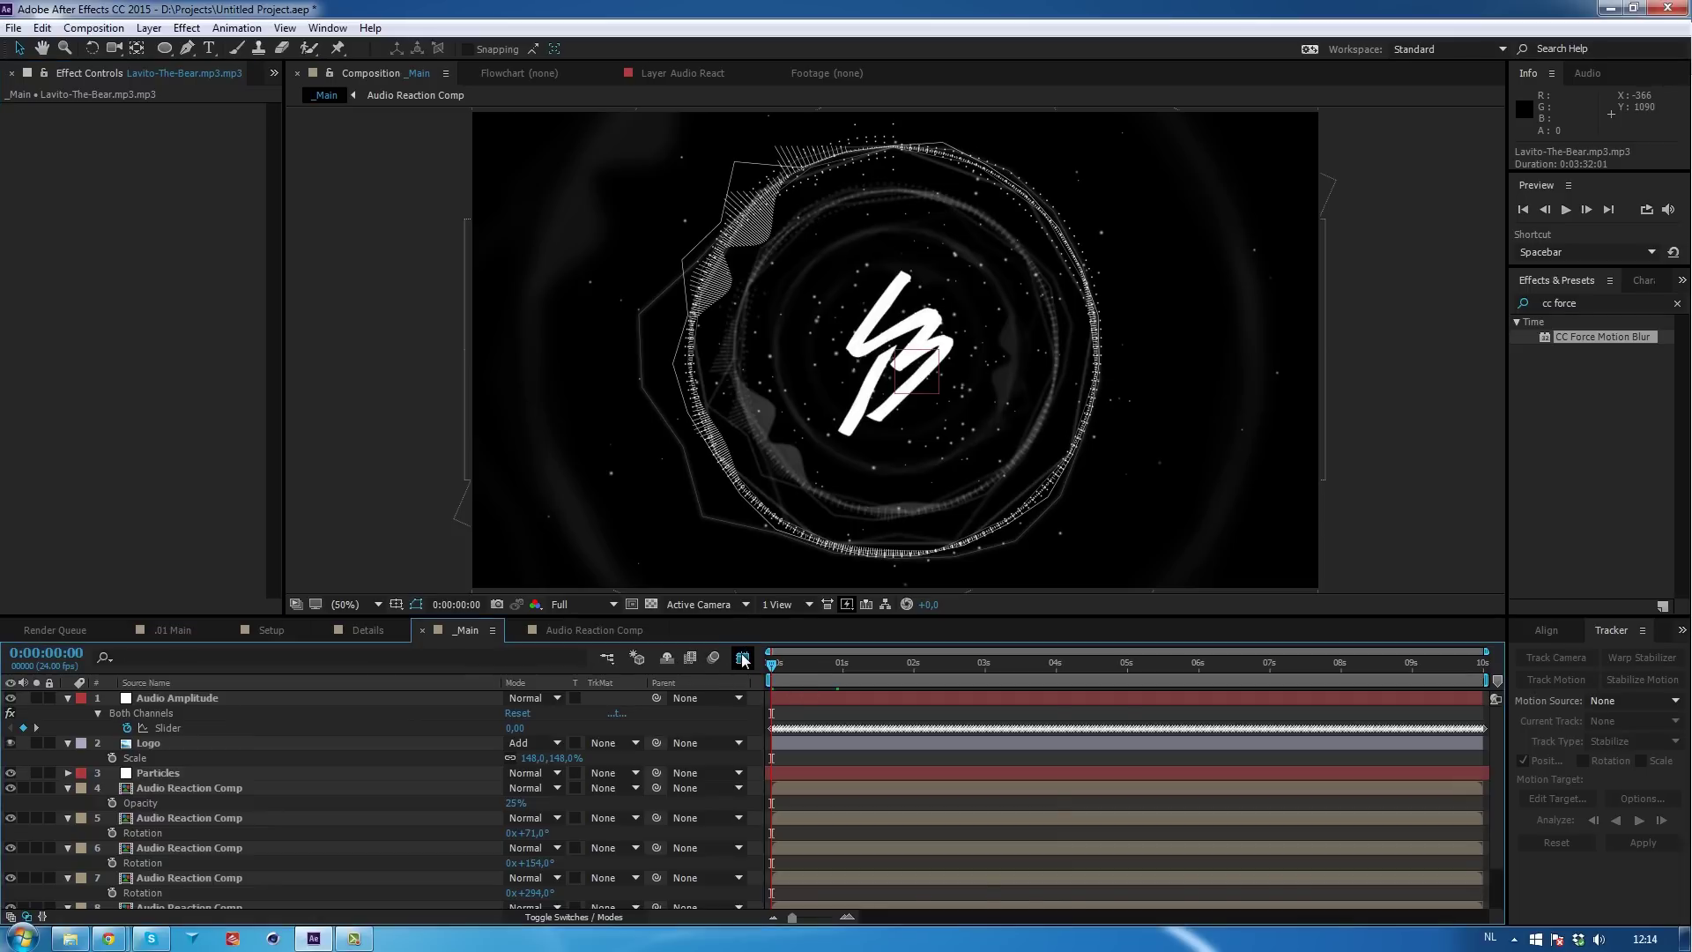
click(171, 724)
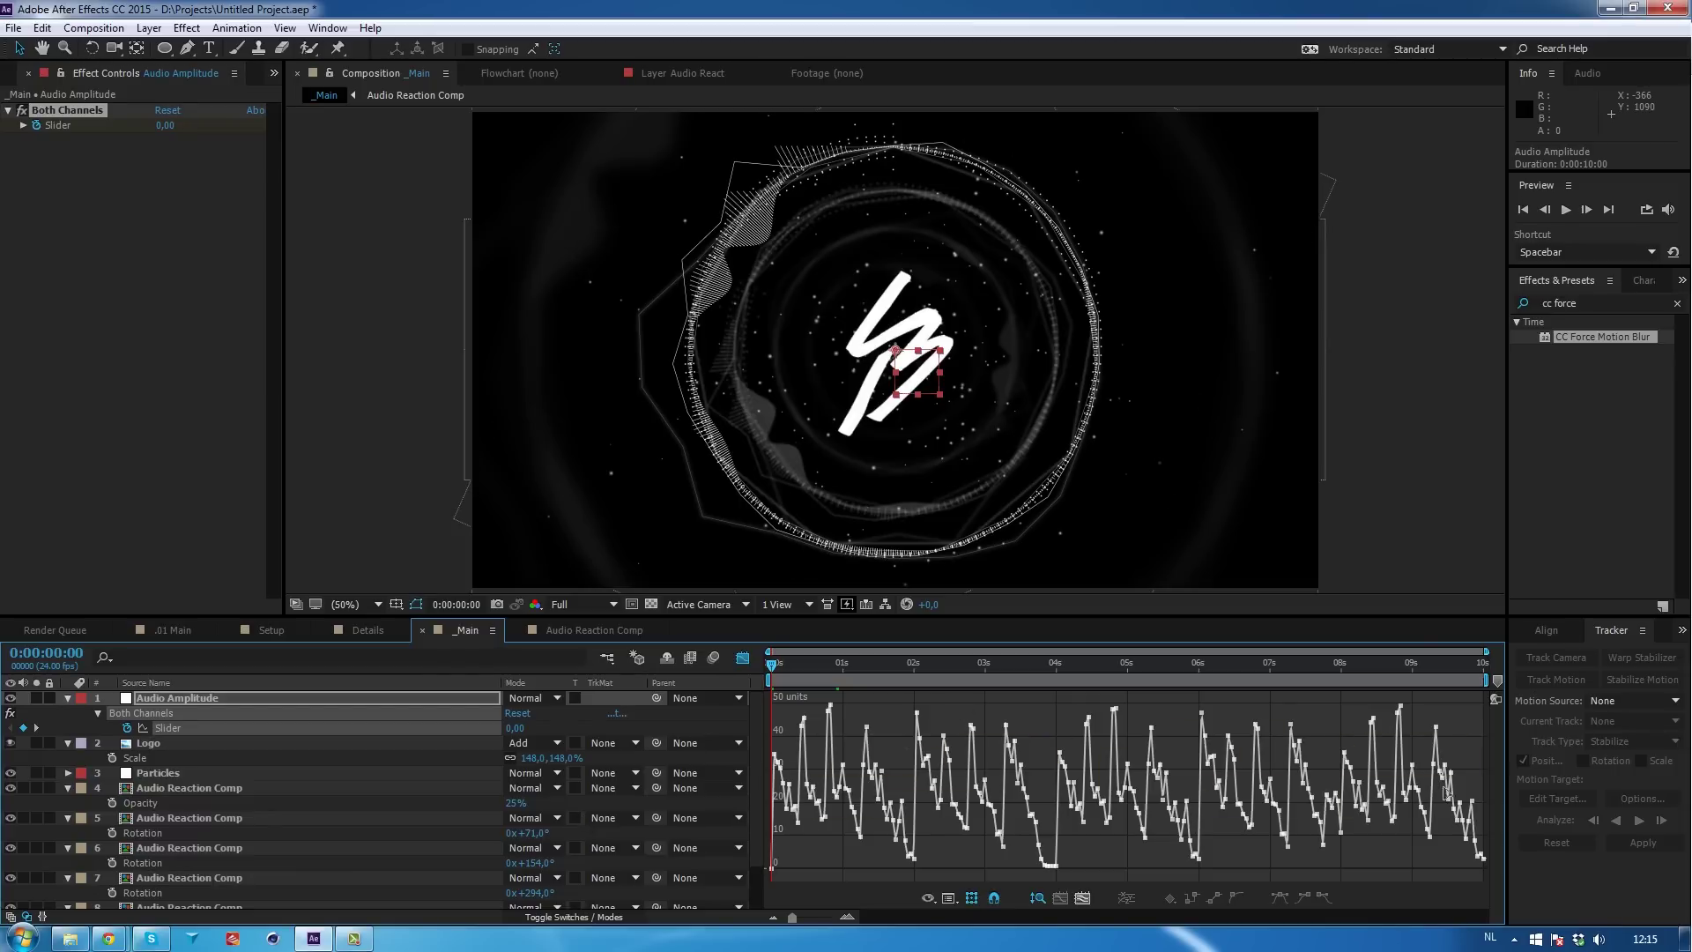
mouse_move(797, 830)
Add an expression to the Both Channels slider and replace its default text with value.
alt+click(128, 729)
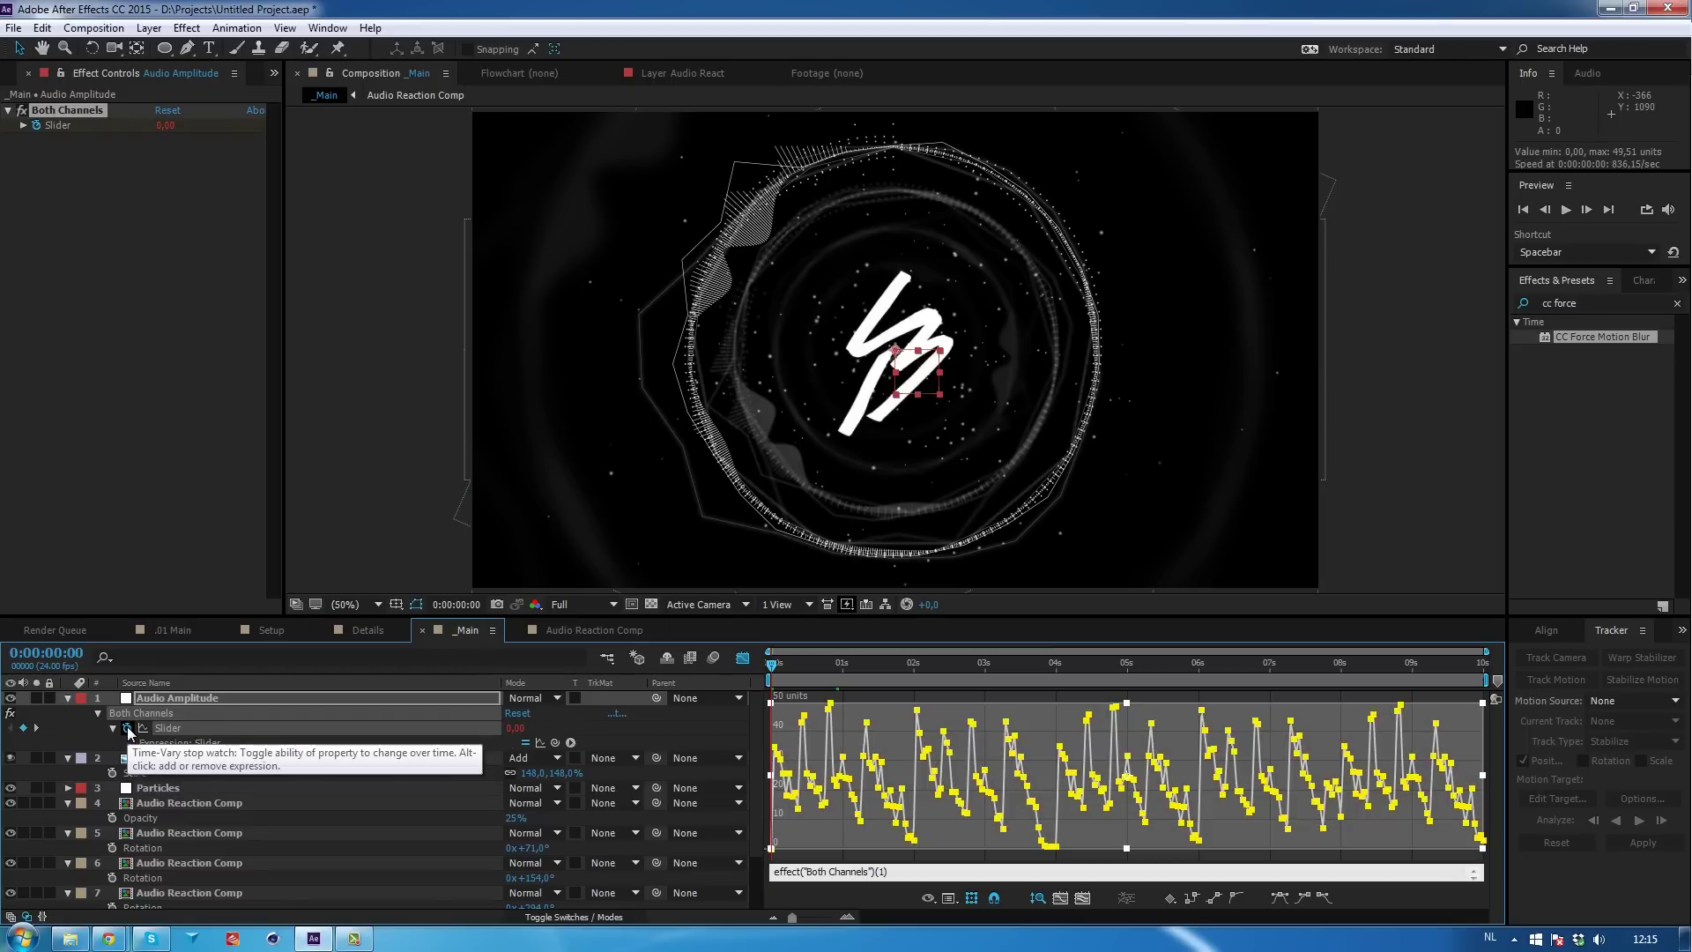
drag(904, 869, 618, 850)
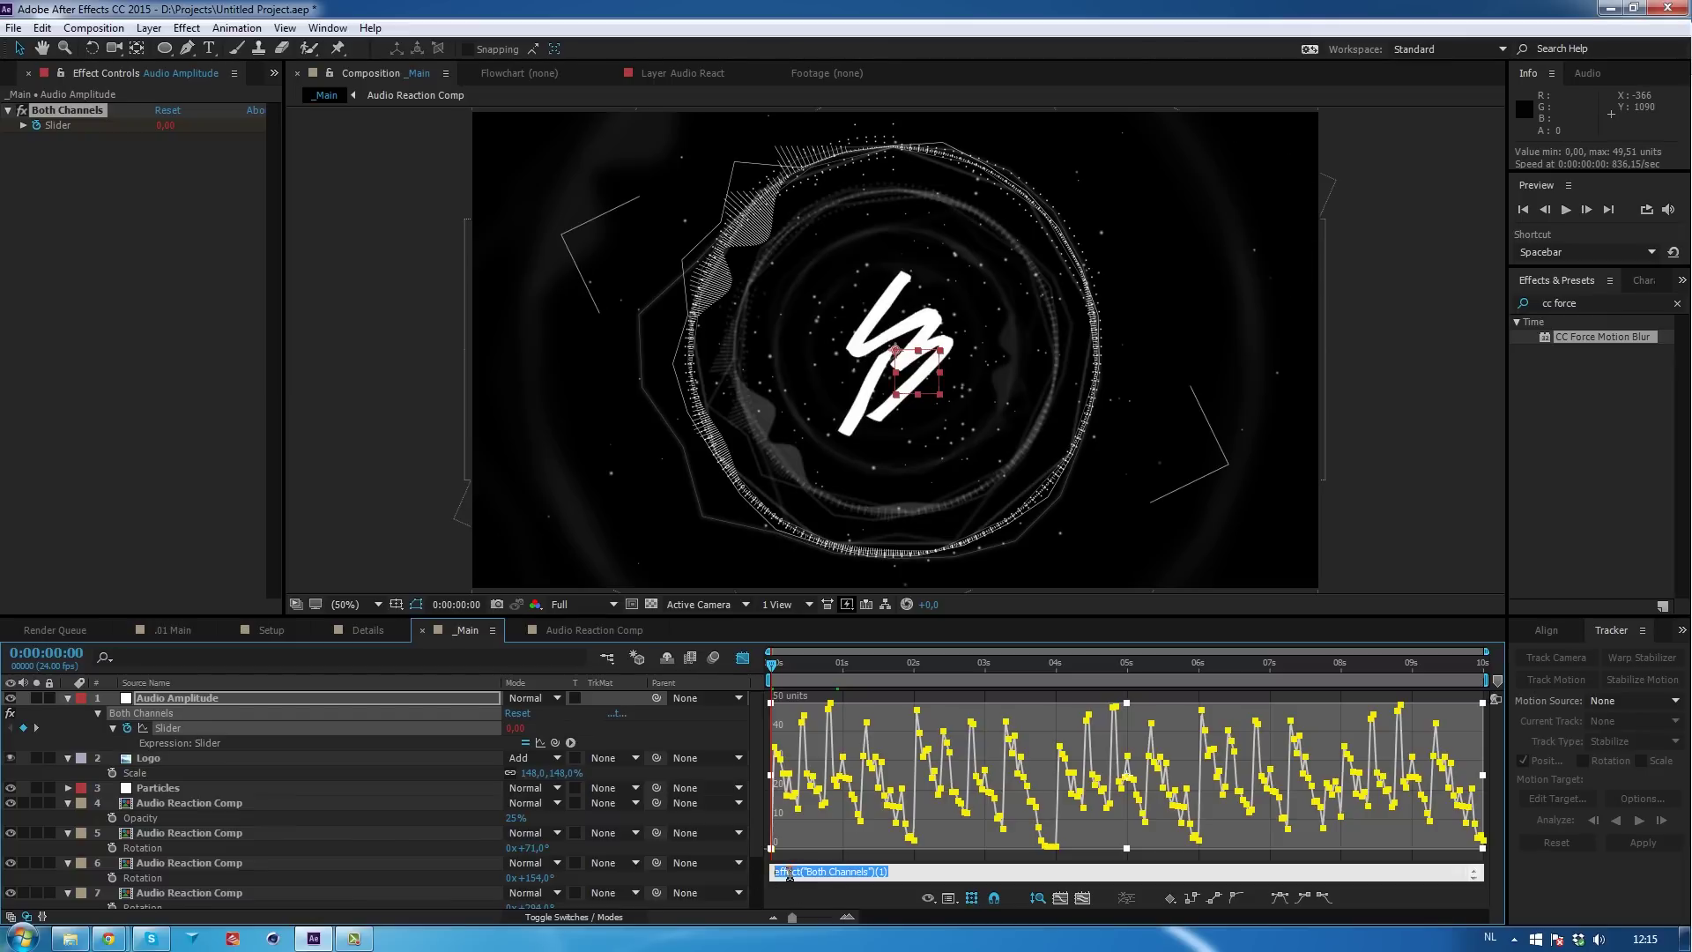
text(va)
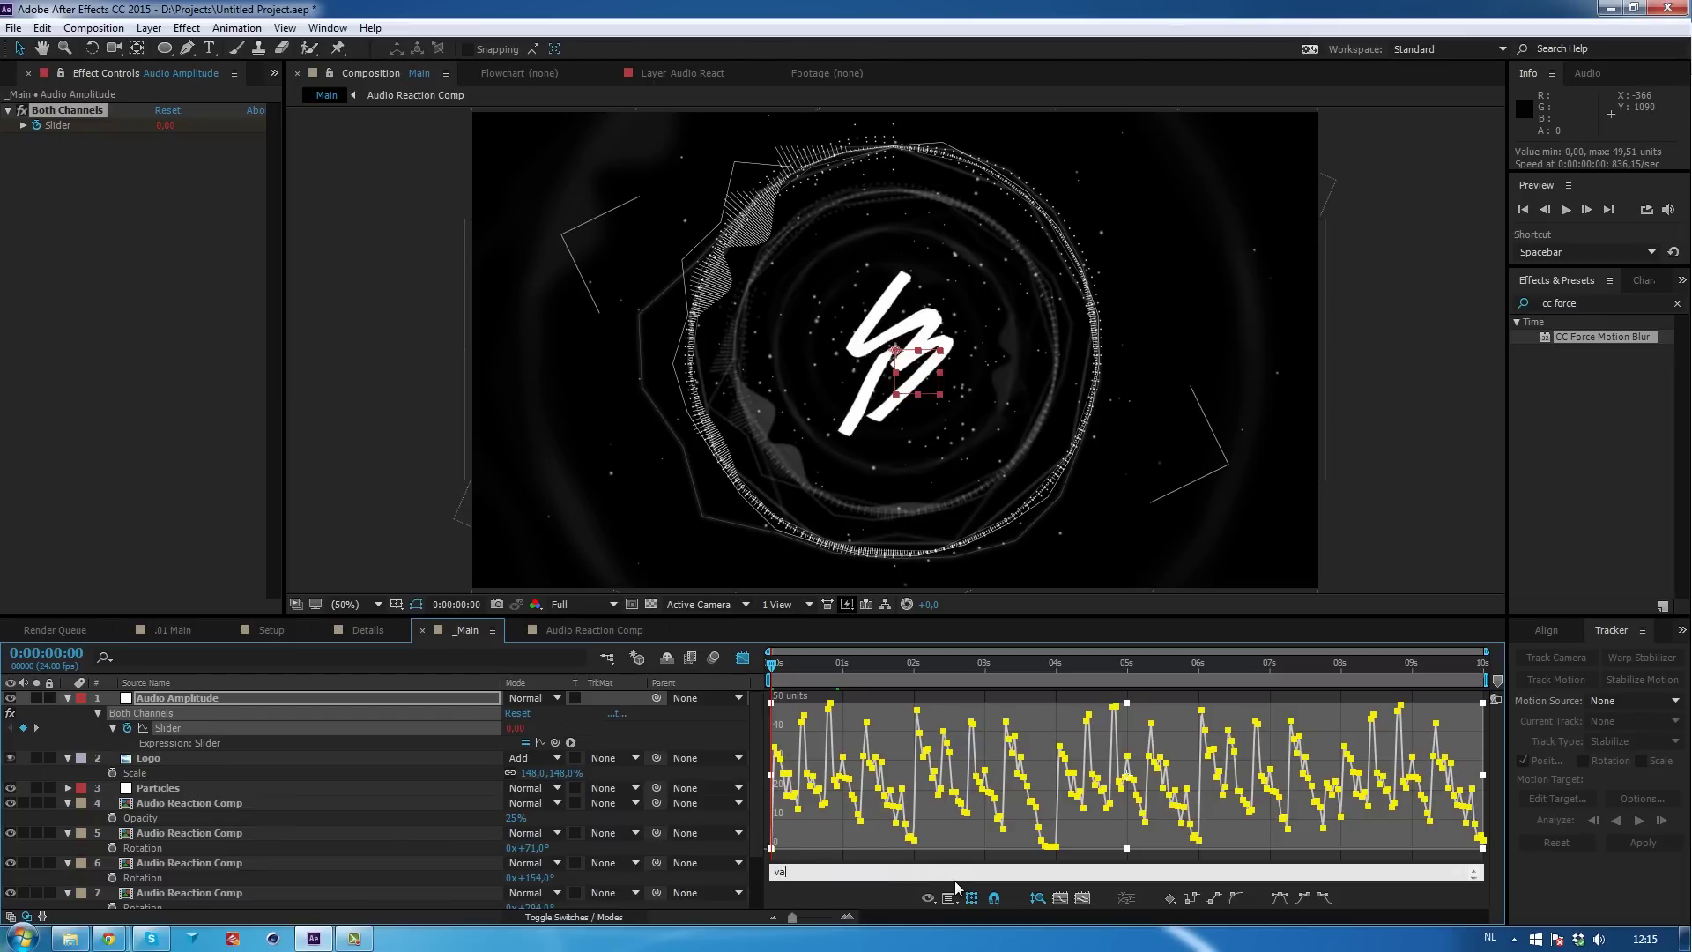
text(lue)
click(870, 747)
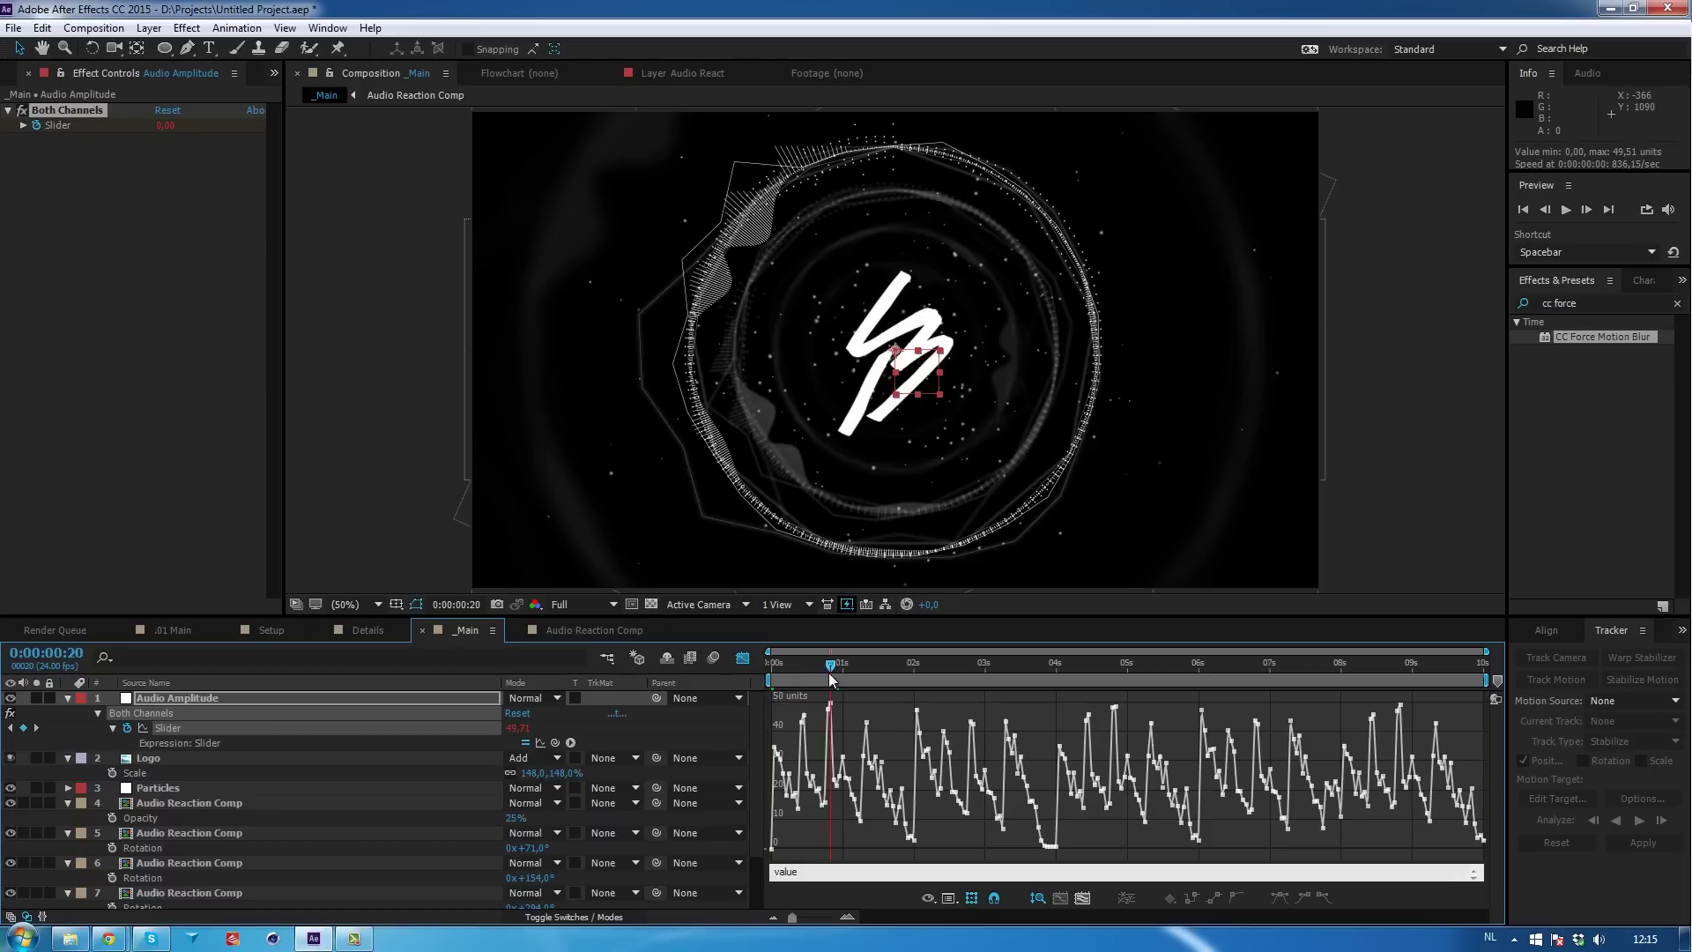
Rewrite the Both Channels slider expression as linear(value,20,40,0,20);.
click(809, 871)
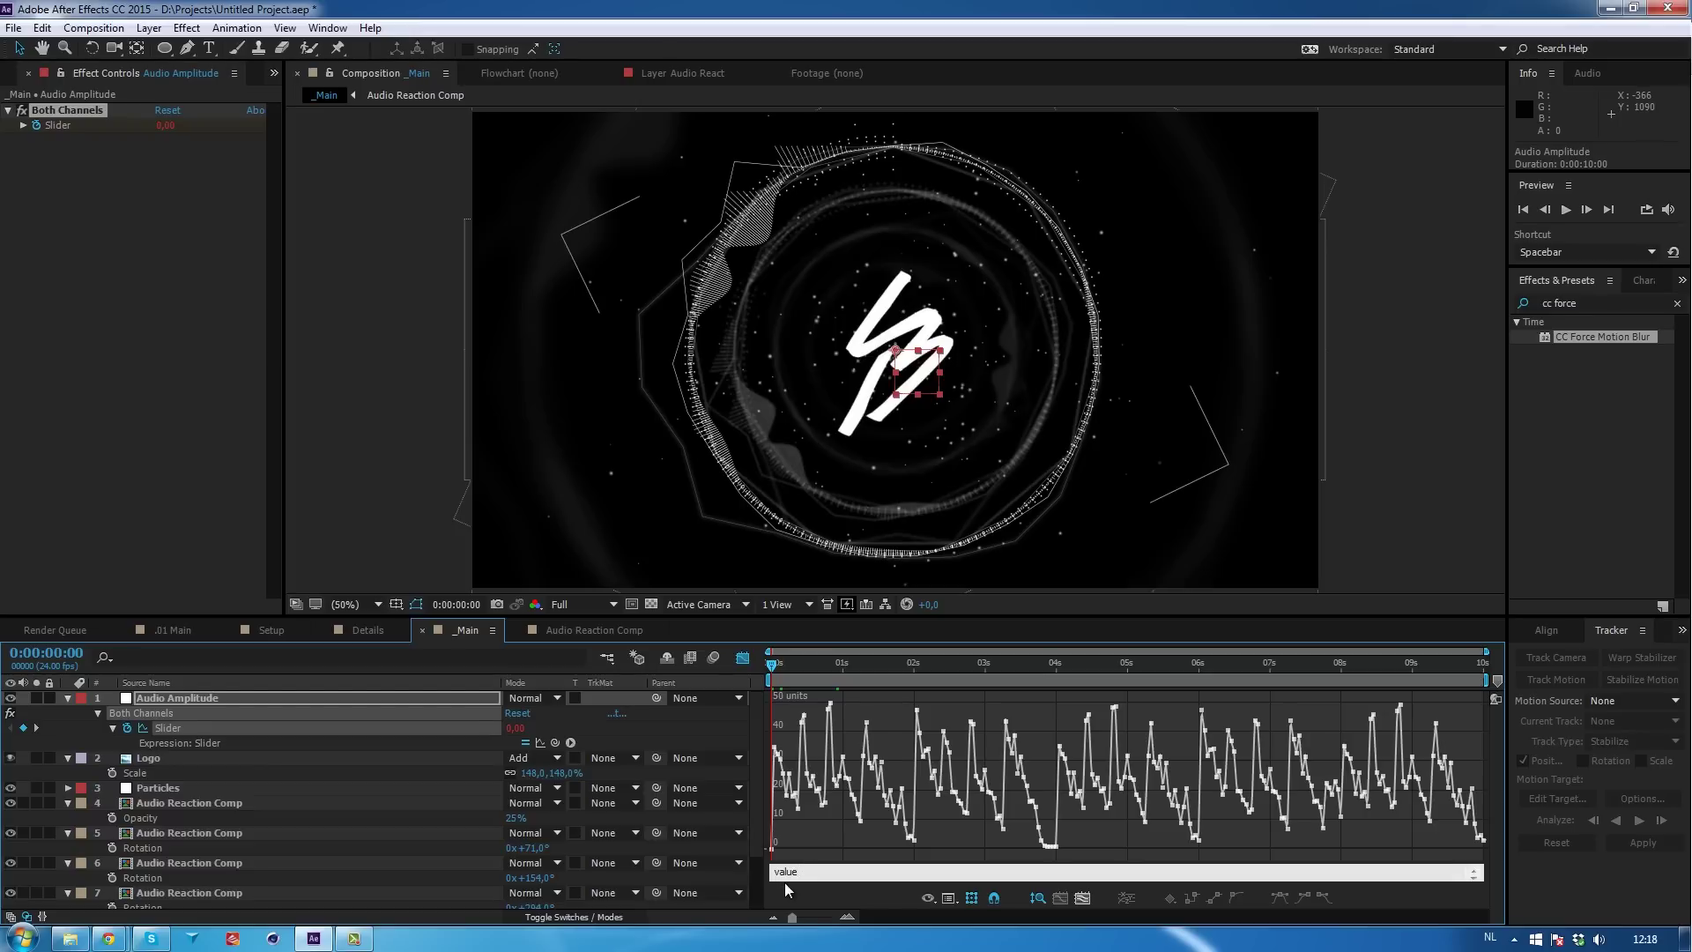
click(825, 872)
key(ctrl+a)
text(linear(value)
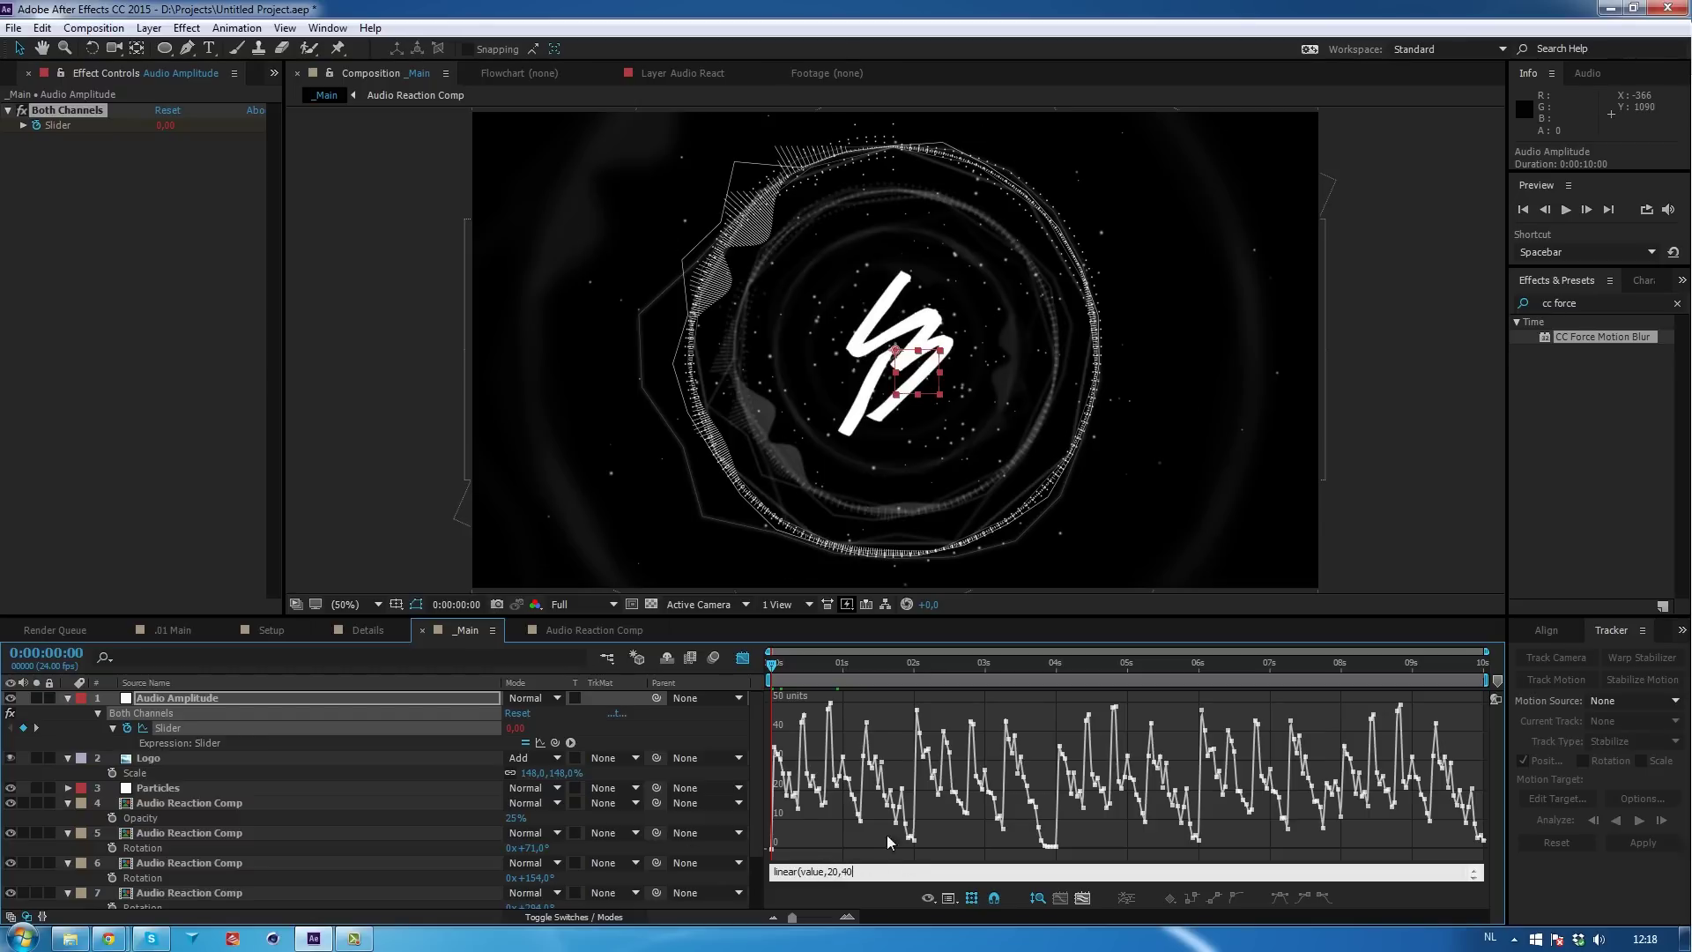
mouse_move(778, 785)
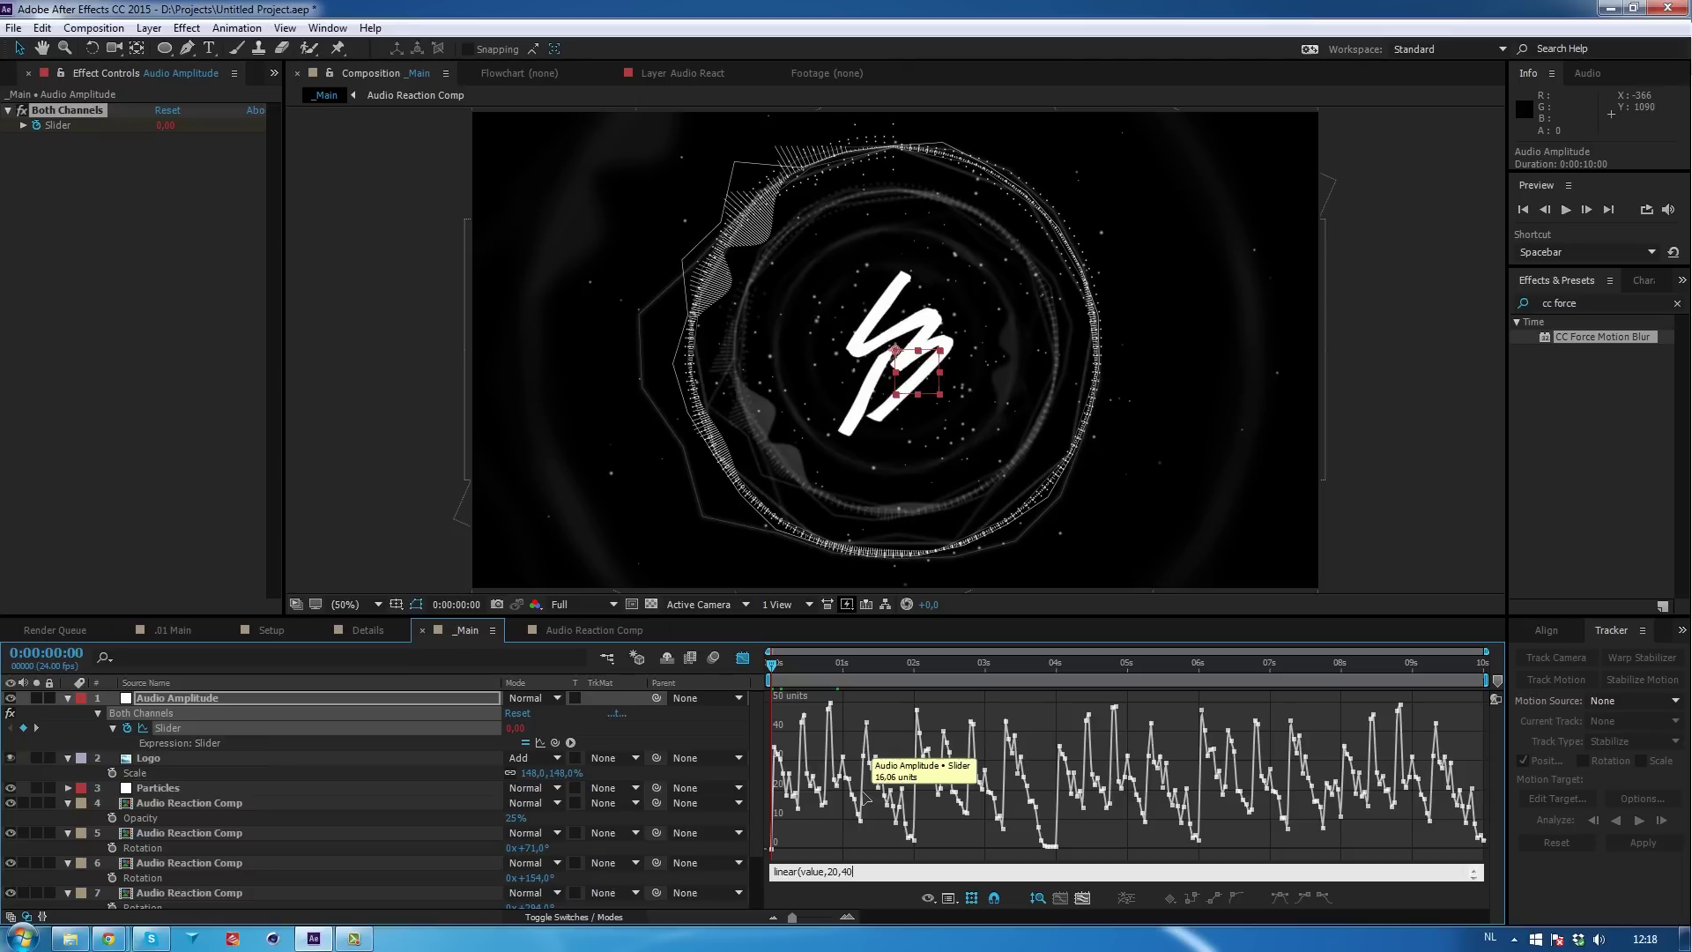
mouse_move(891, 800)
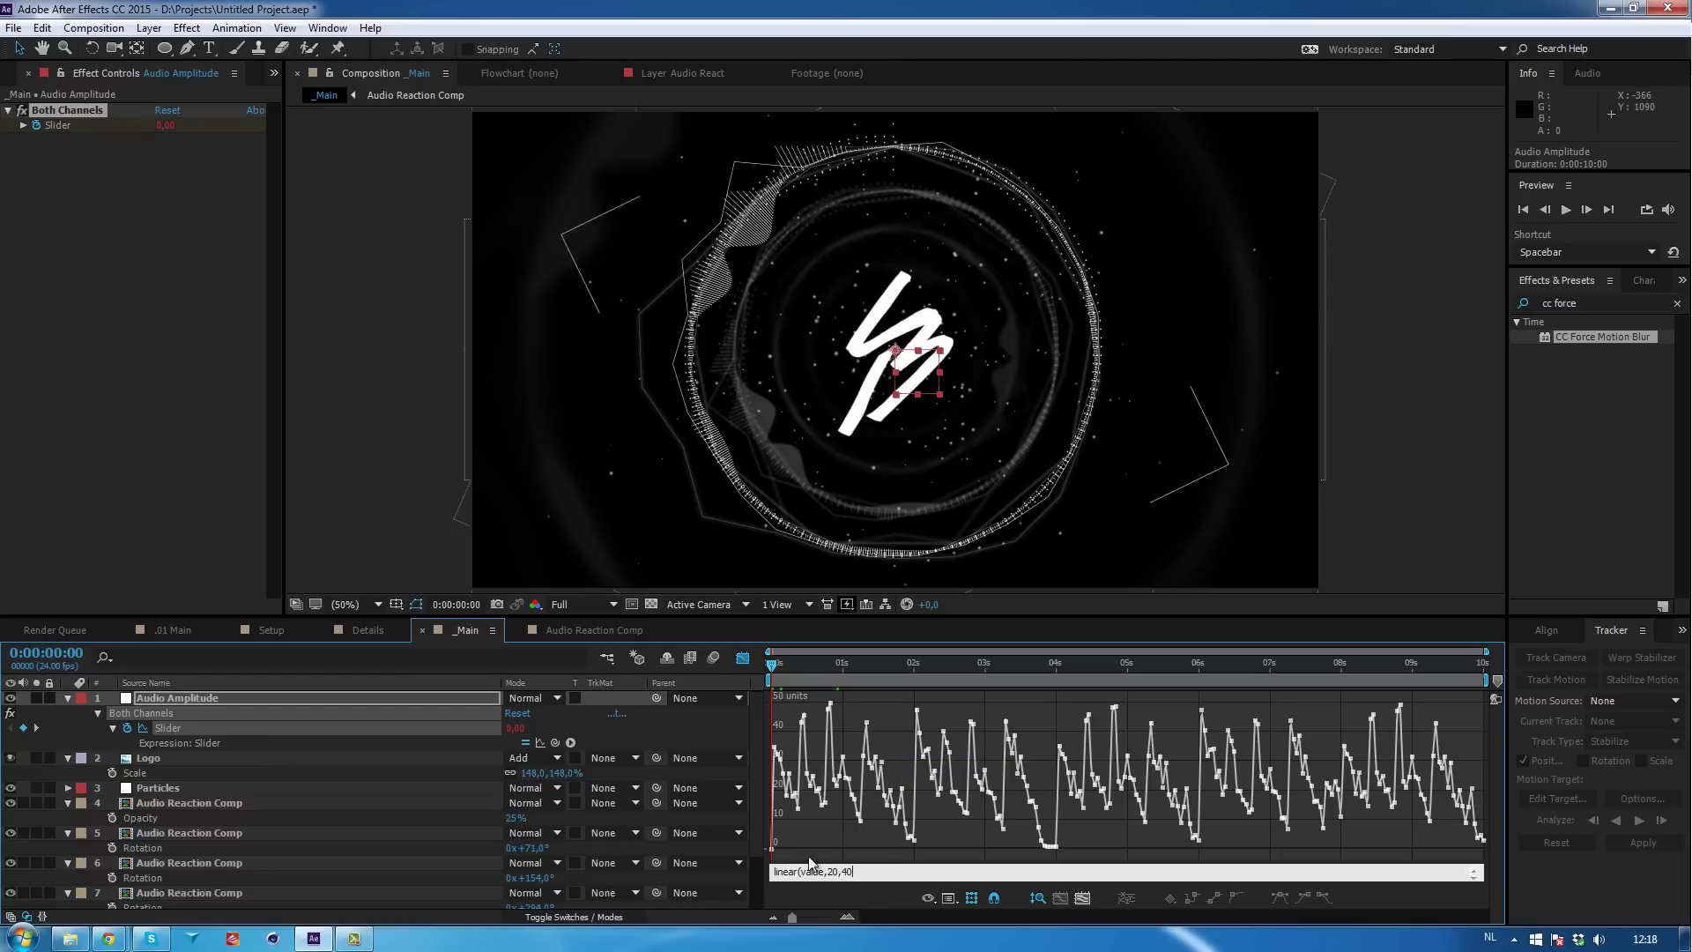
click(833, 871)
text(,0,20)
double_click(868, 871)
text();)
Show the post-expression graph and raise the lower input limit in the slider's linear expression to 30.
click(539, 739)
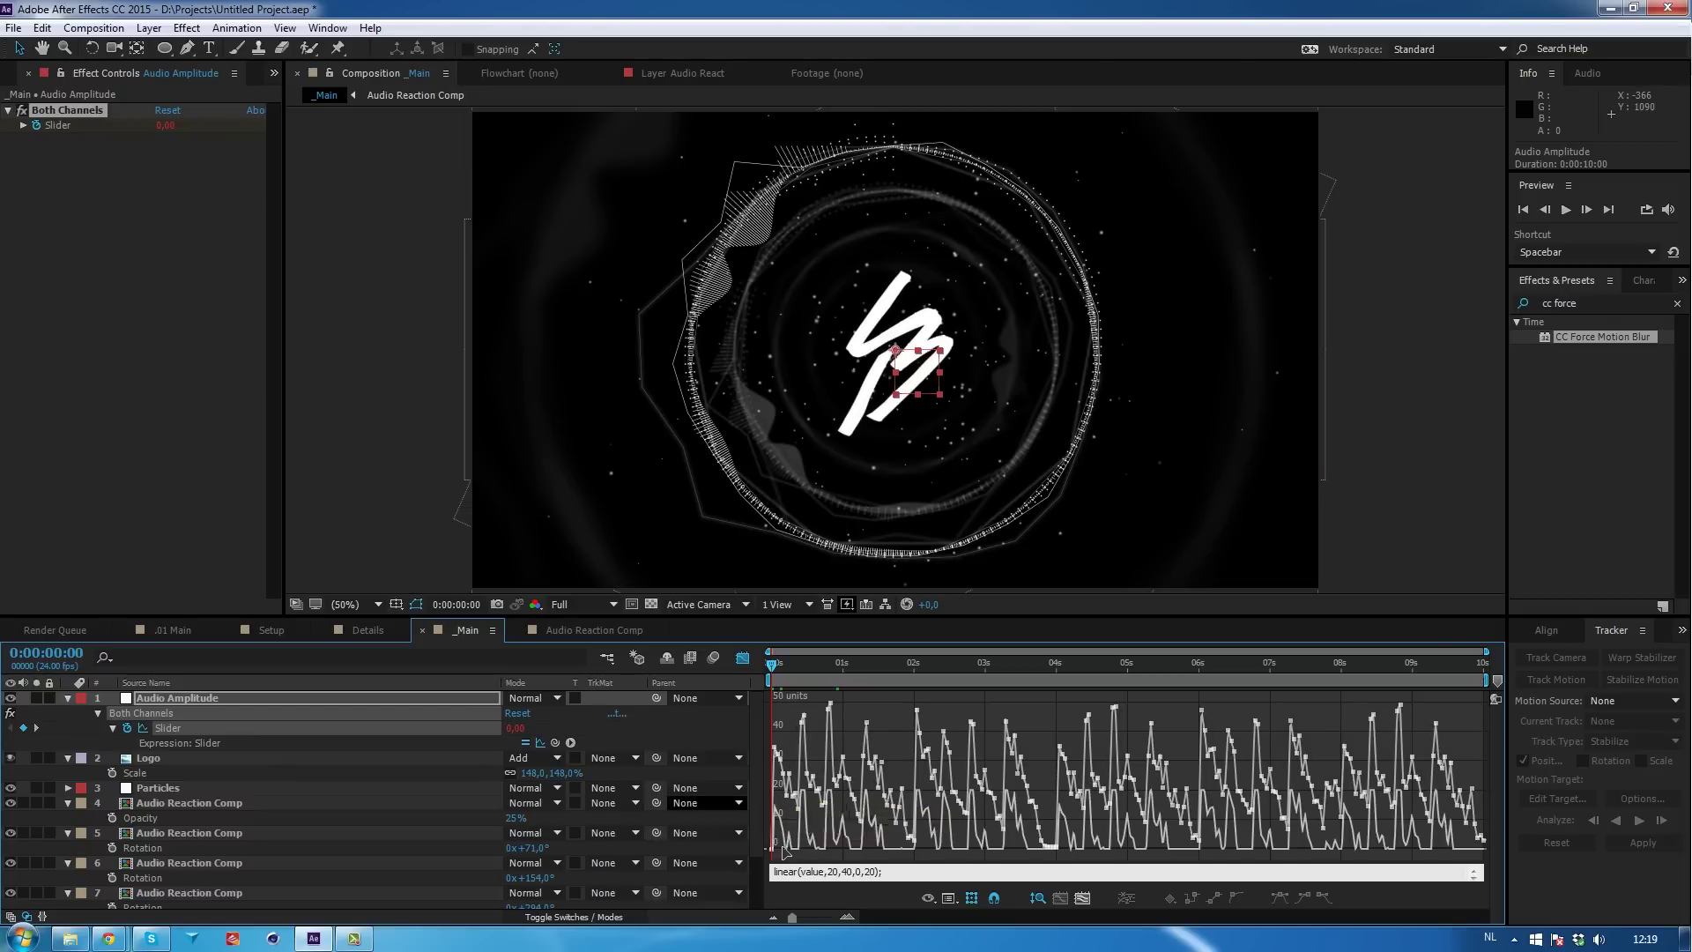
double_click(836, 871)
text(30)
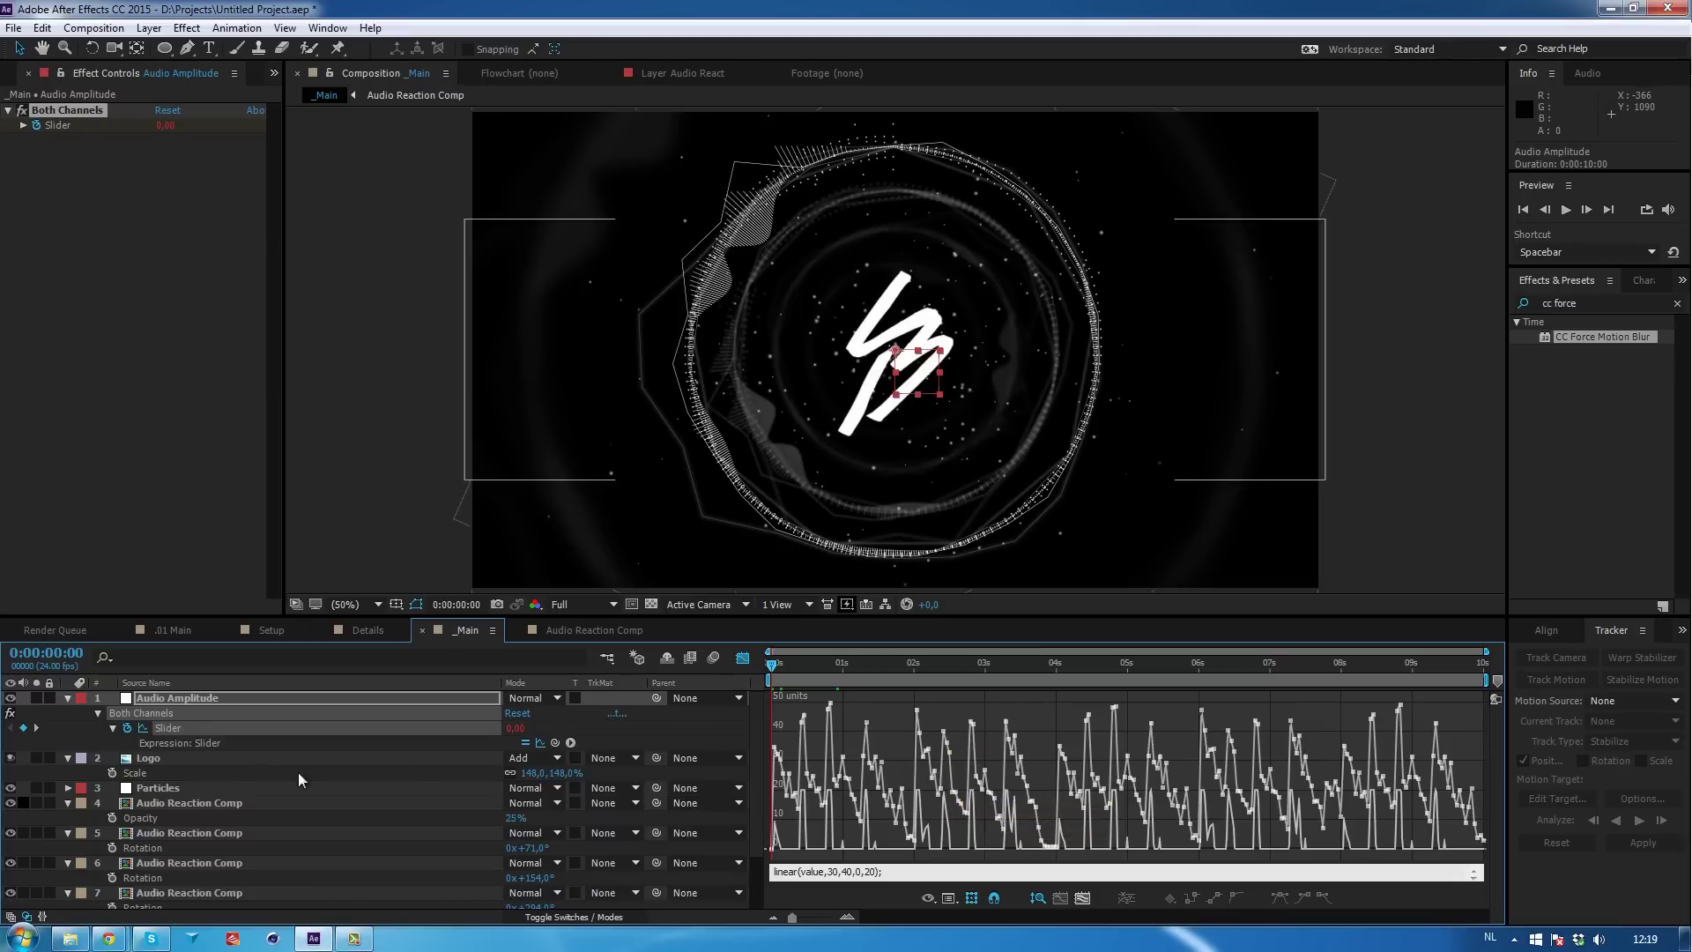
Set the Logo layer's scale to 150% and reselect the Both Channels slider of Audio Amplitude.
click(163, 760)
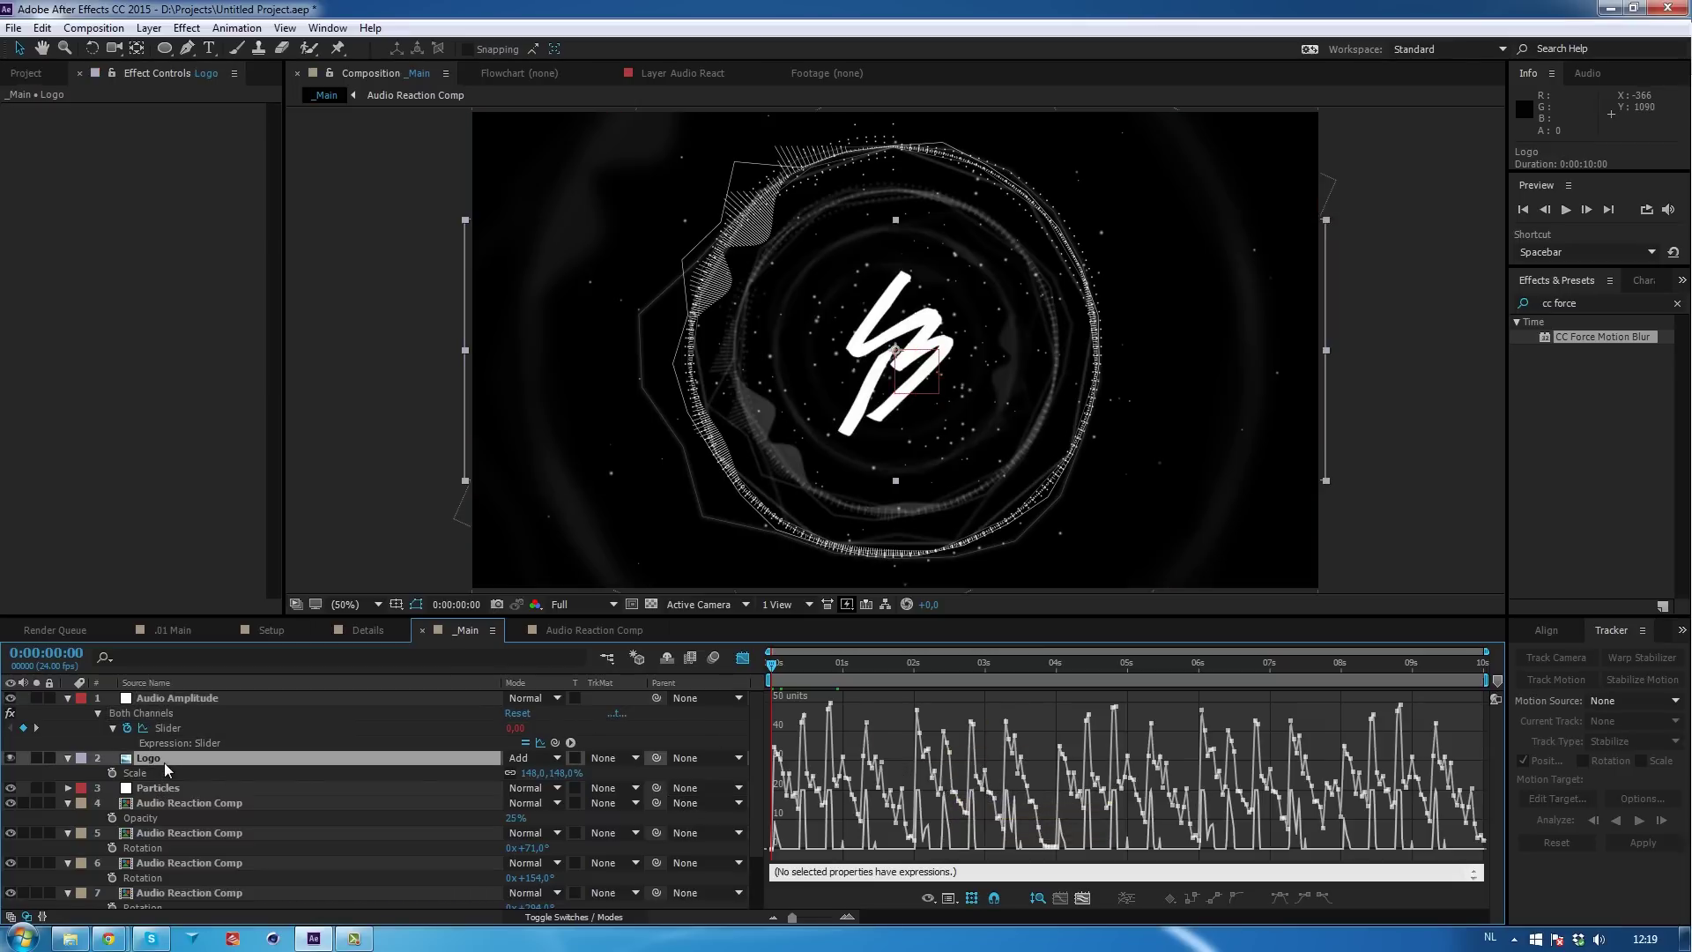
click(534, 773)
text(150)
key(Return)
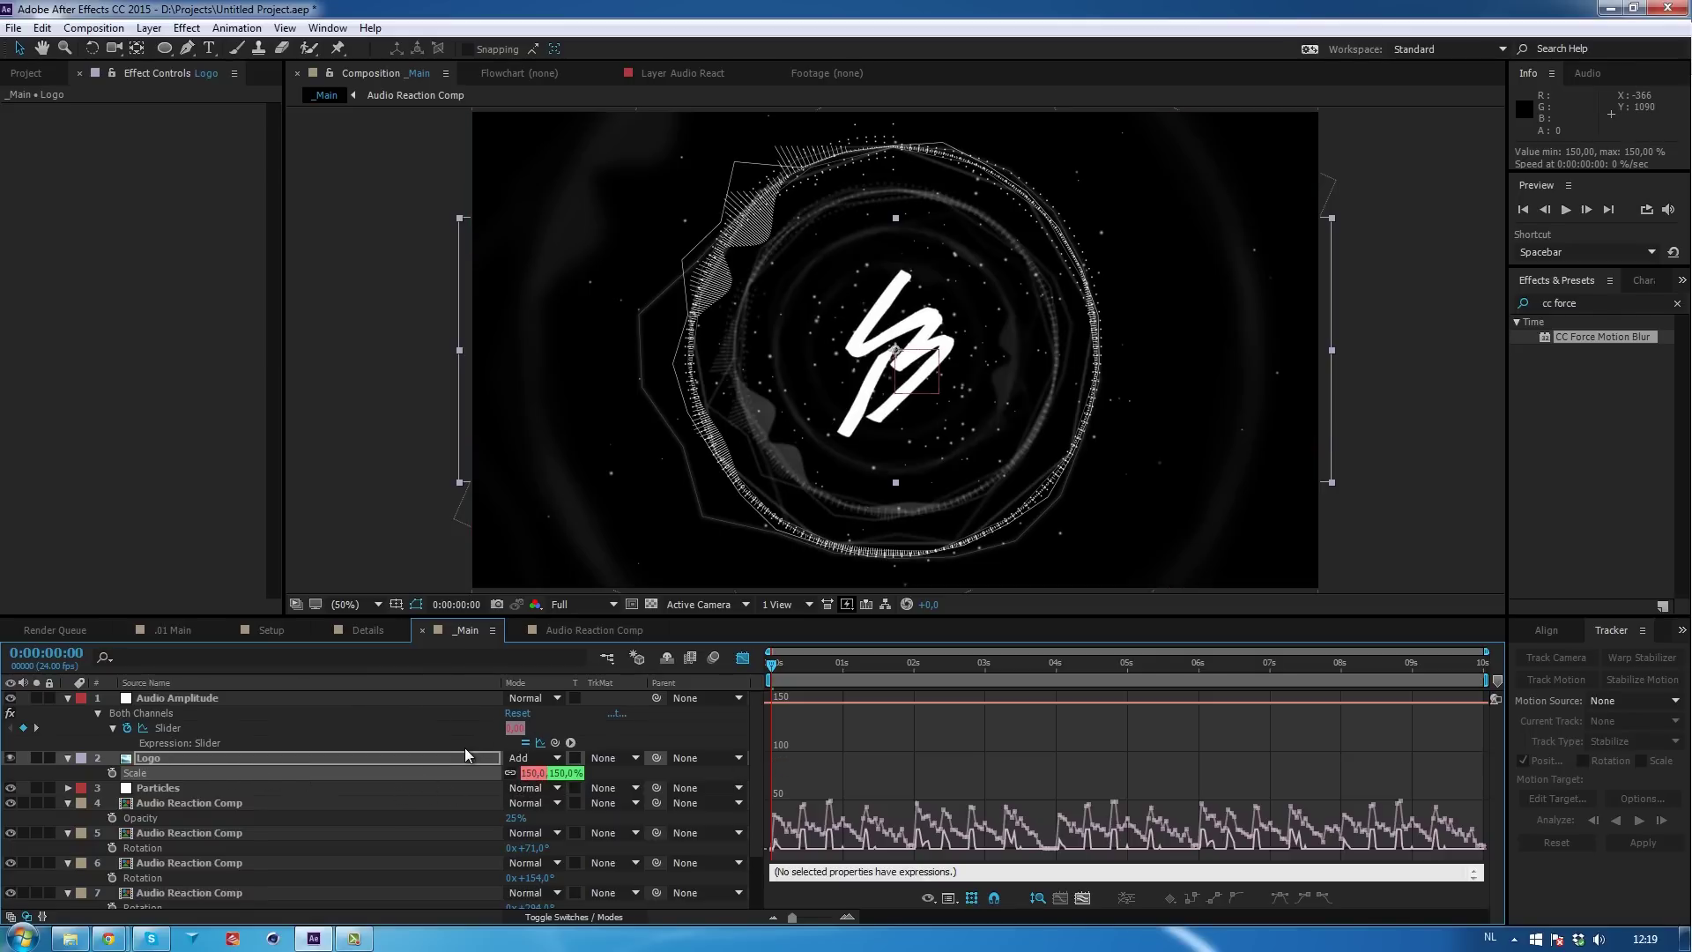
click(378, 726)
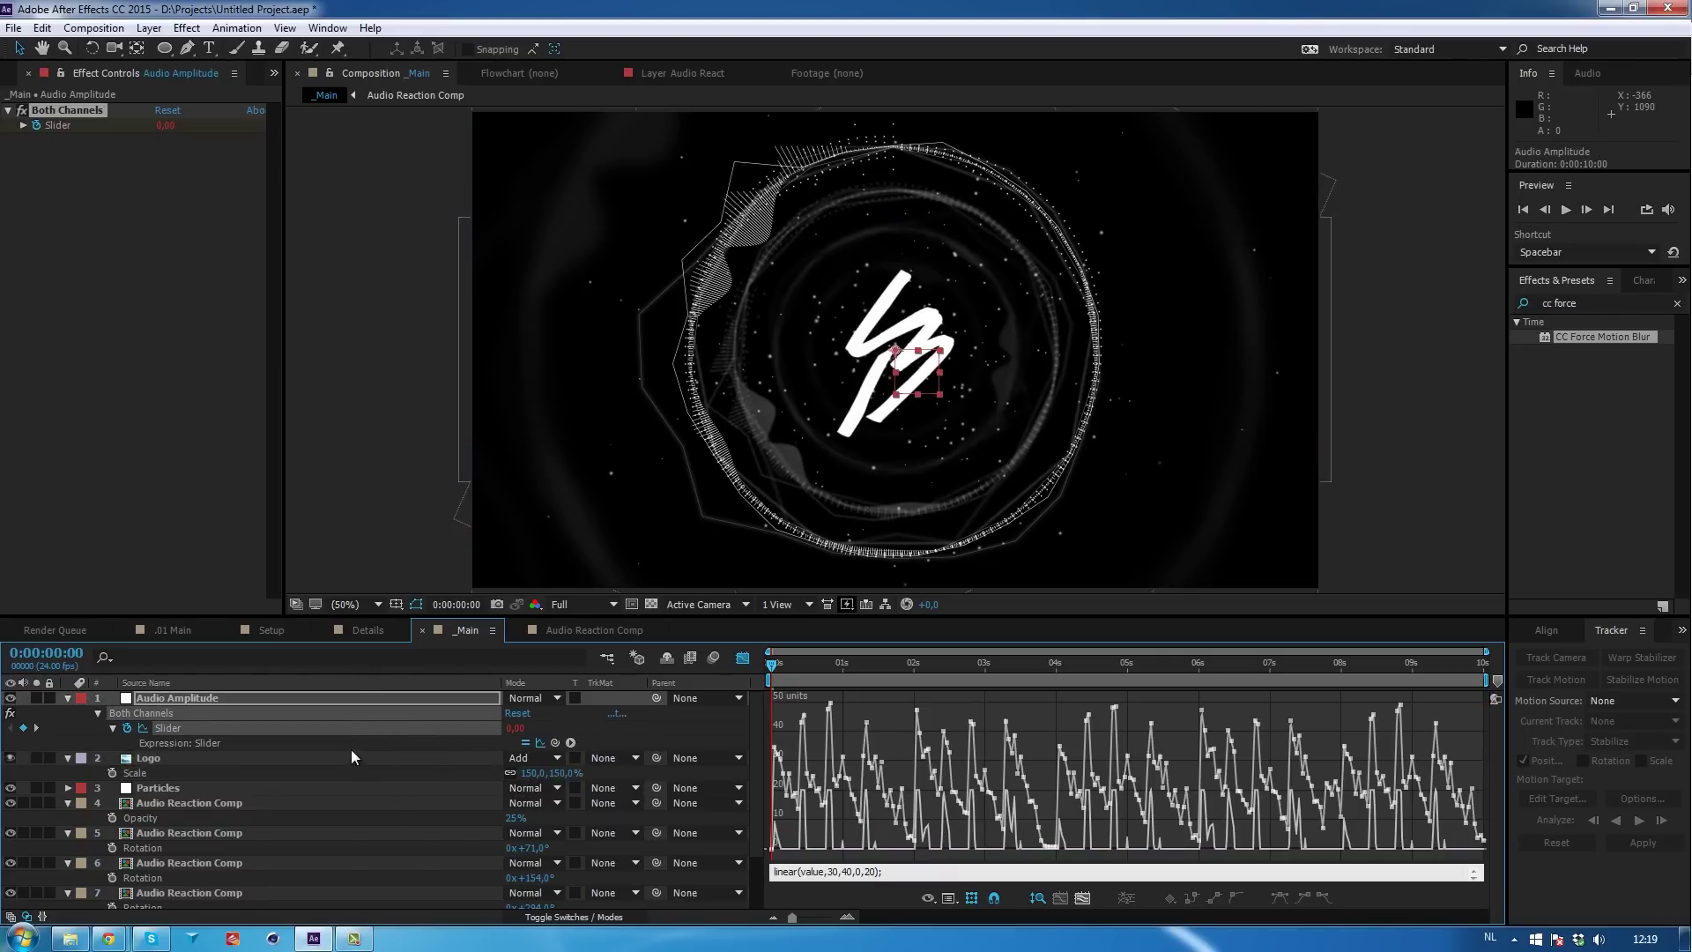
Set the Logo layer's scale to 130% and reselect the Both Channels slider of Audio Amplitude.
click(351, 749)
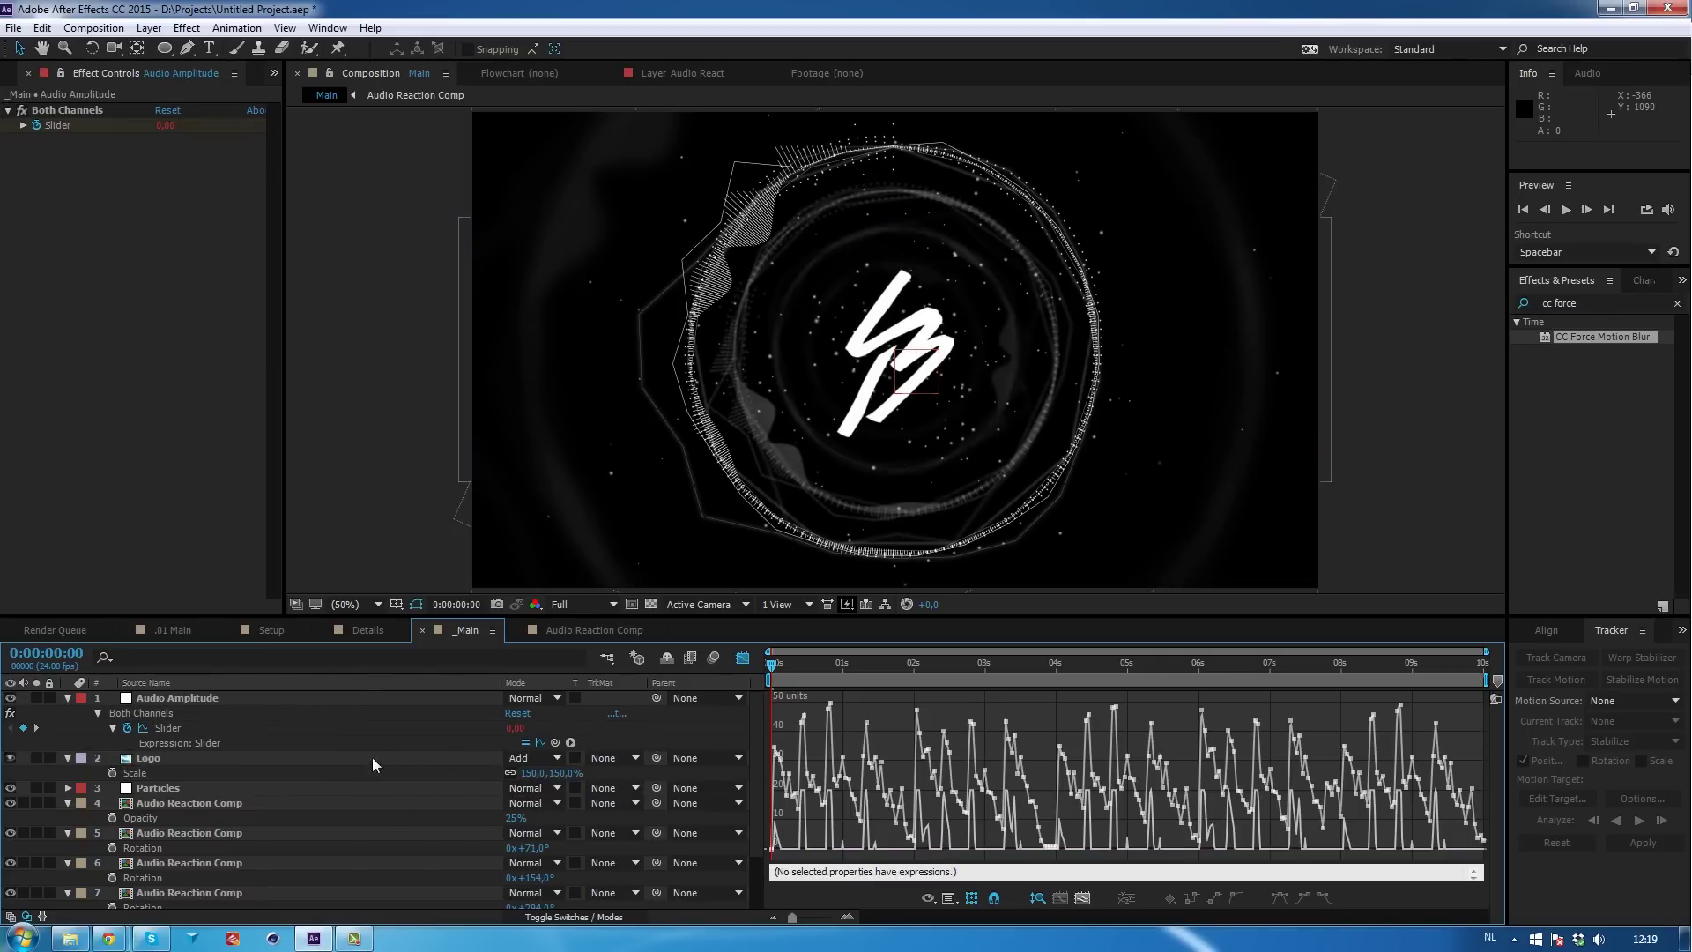
click(531, 773)
text(130)
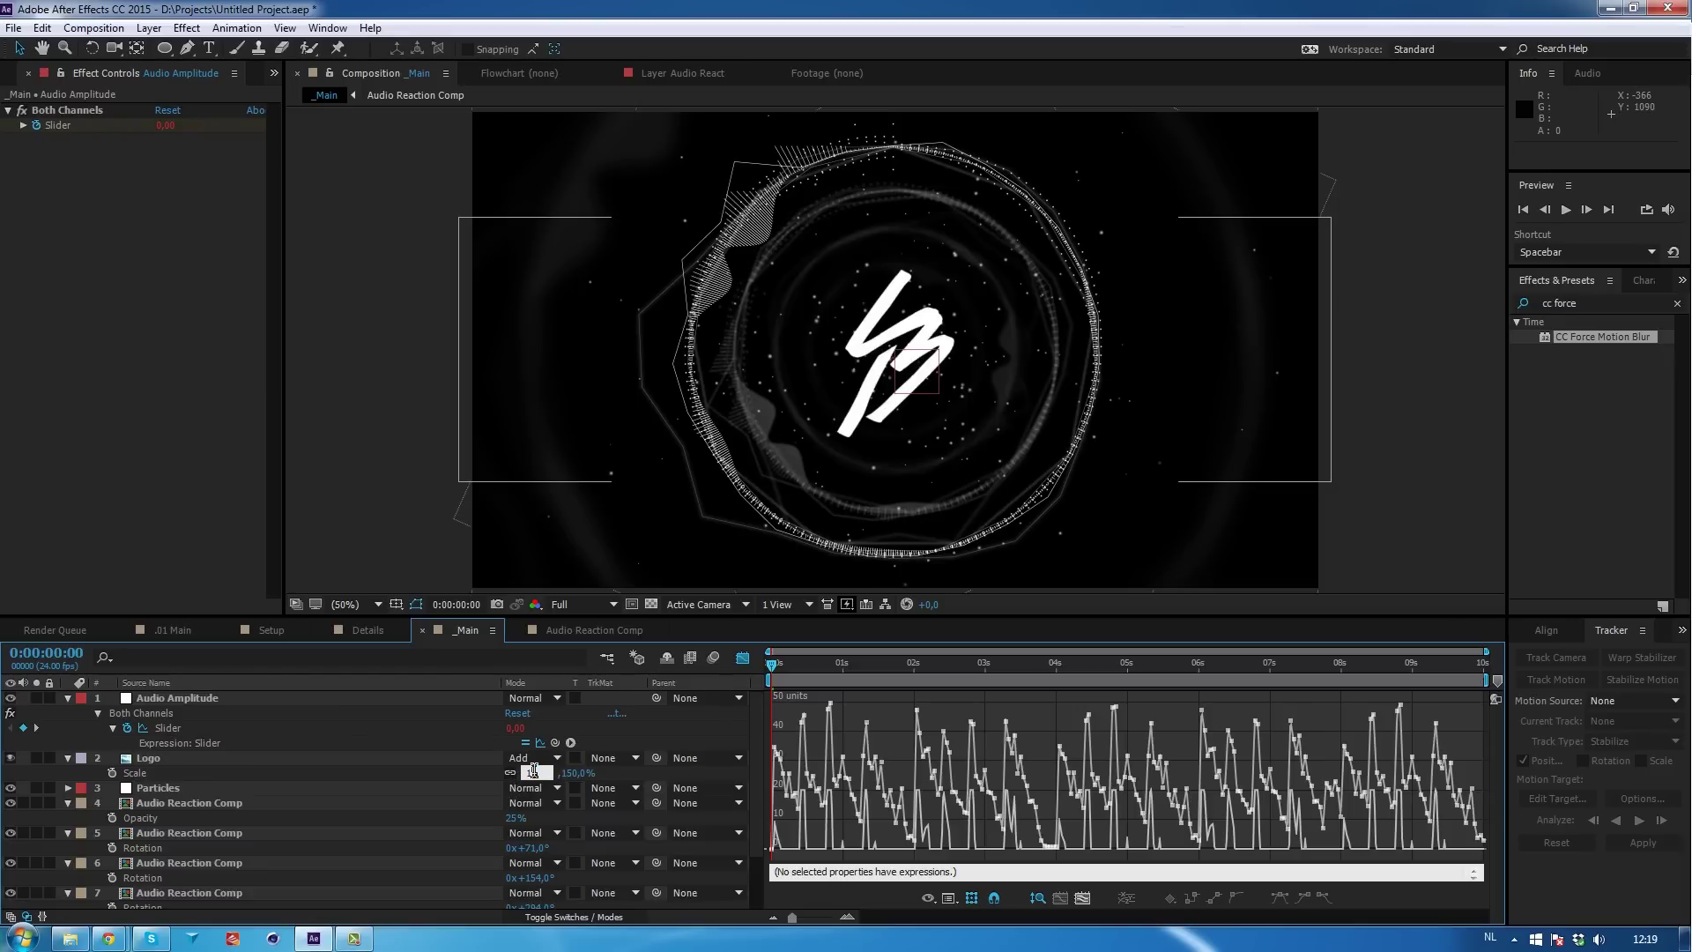
key(Return)
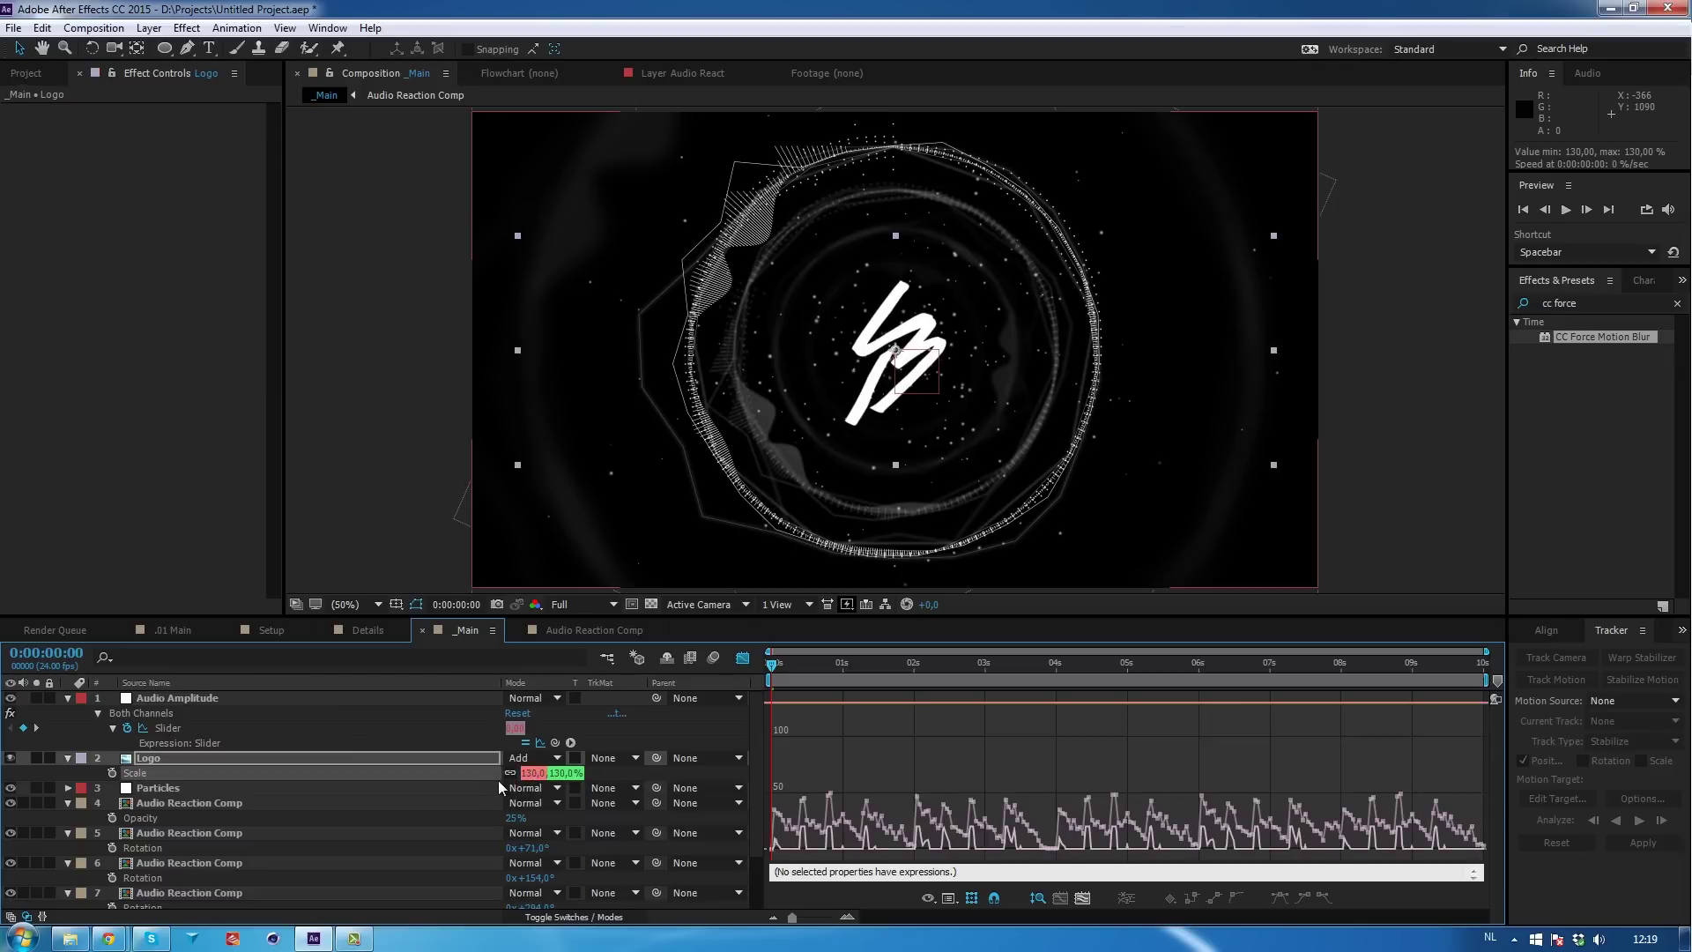
click(167, 726)
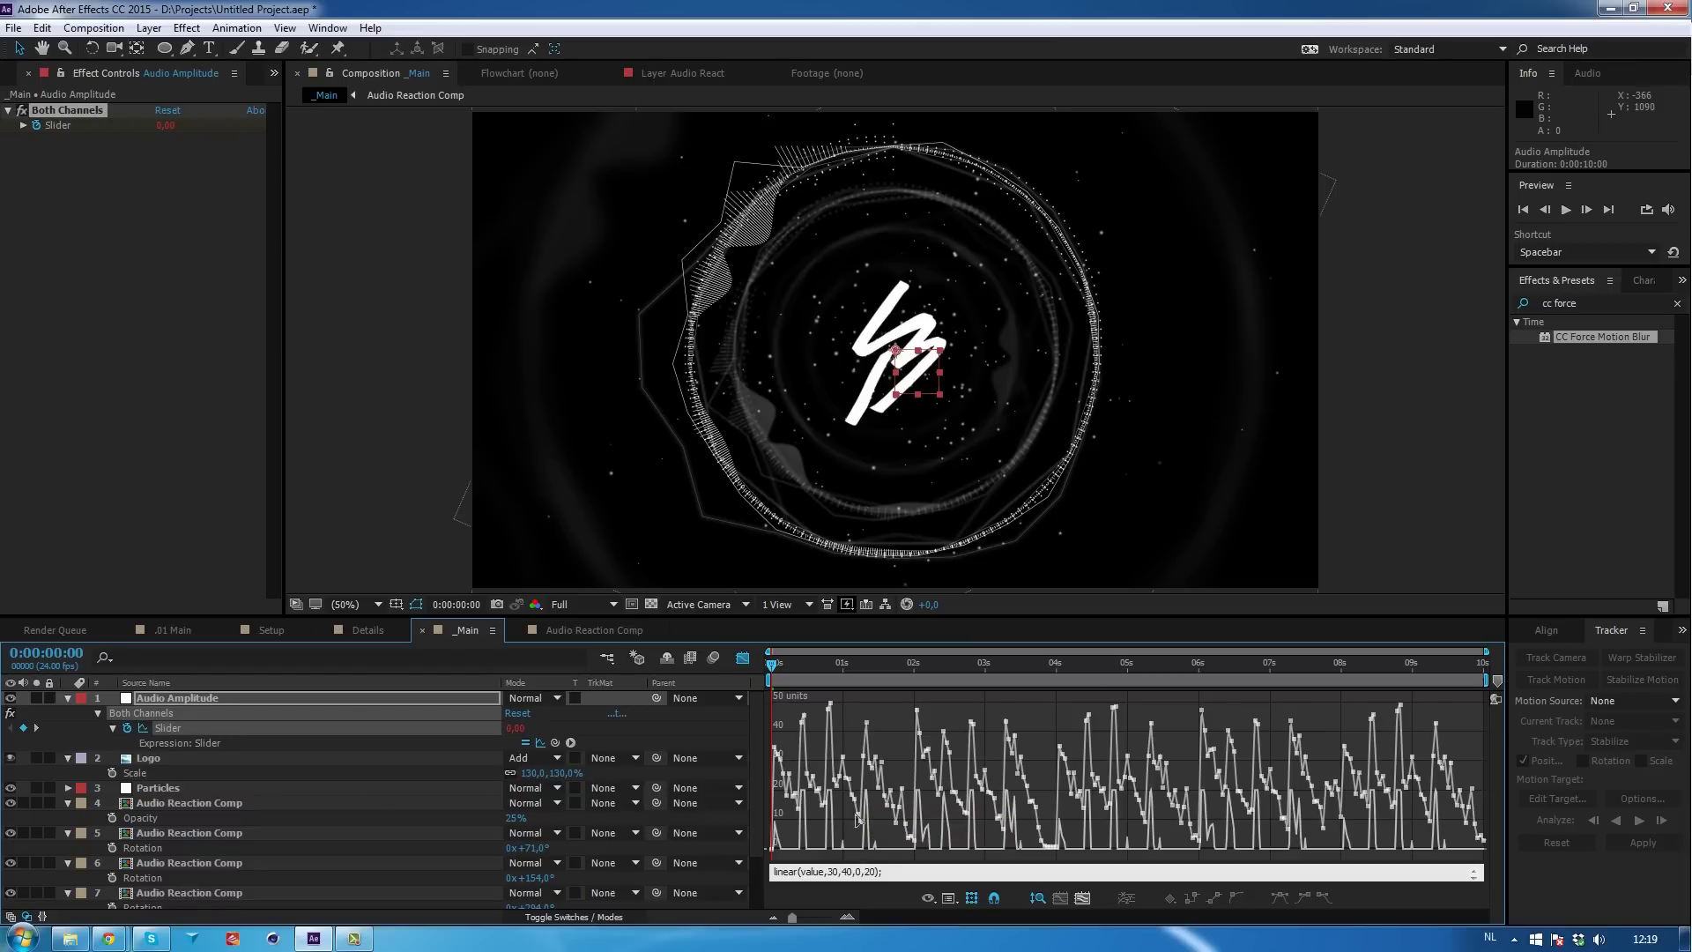
mouse_move(864, 787)
Add an expression to the Logo's Scale that adds the Audio Amplitude Both Channels slider, linked in parentheses, to value.
click(228, 774)
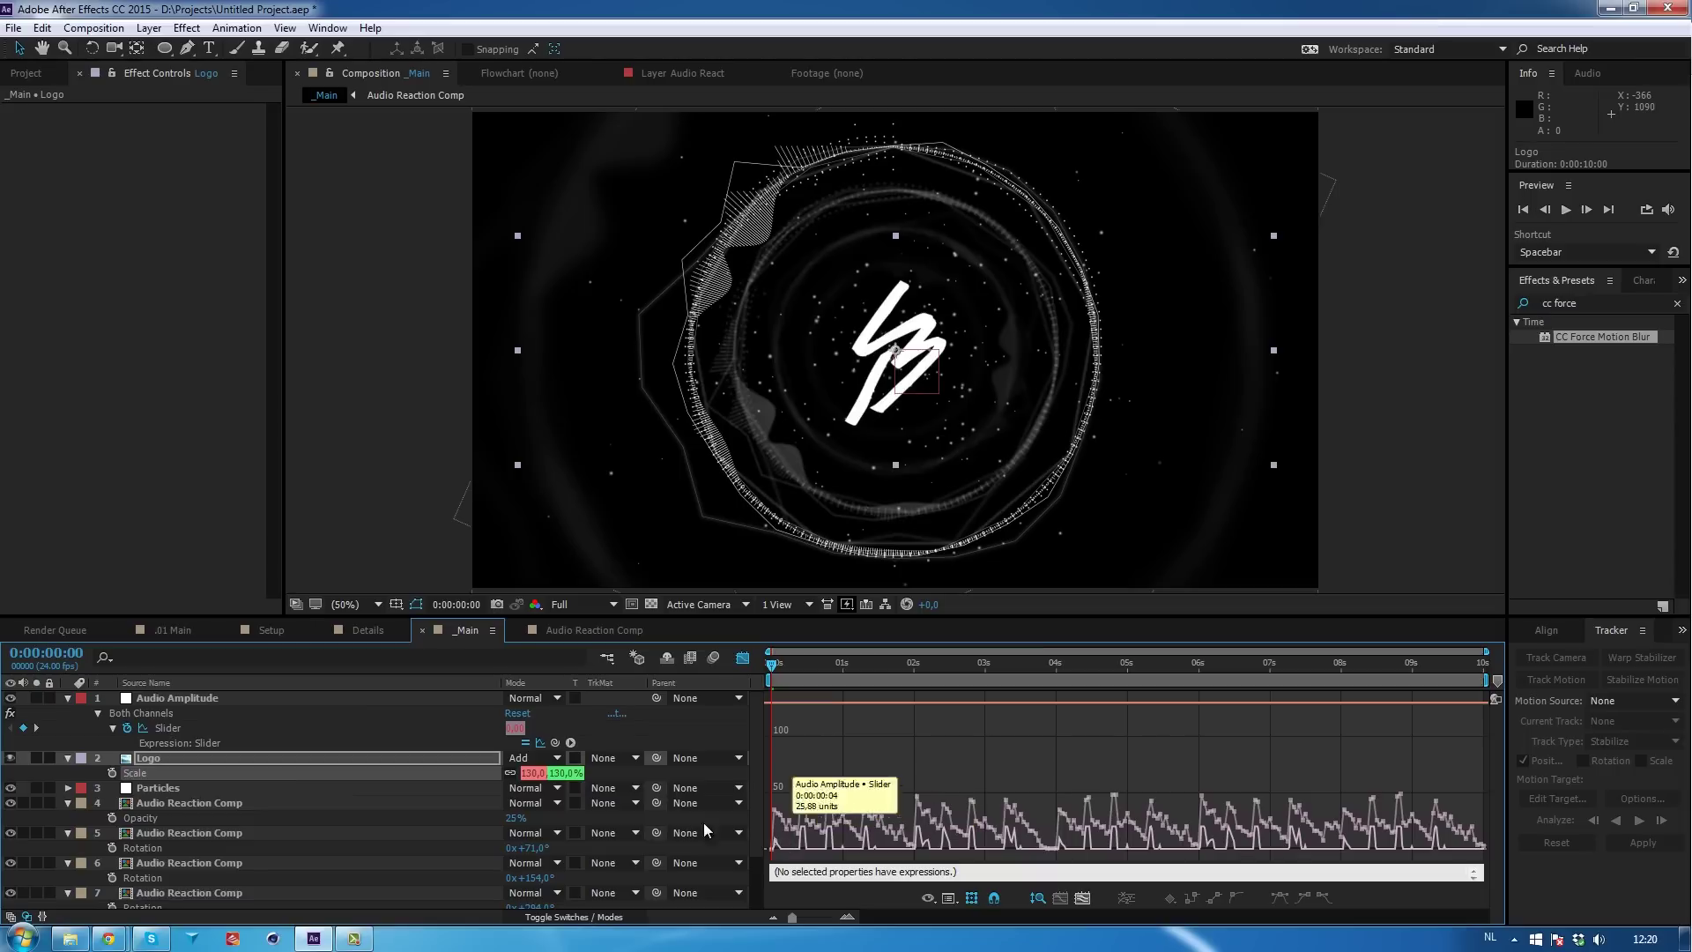
alt+click(113, 773)
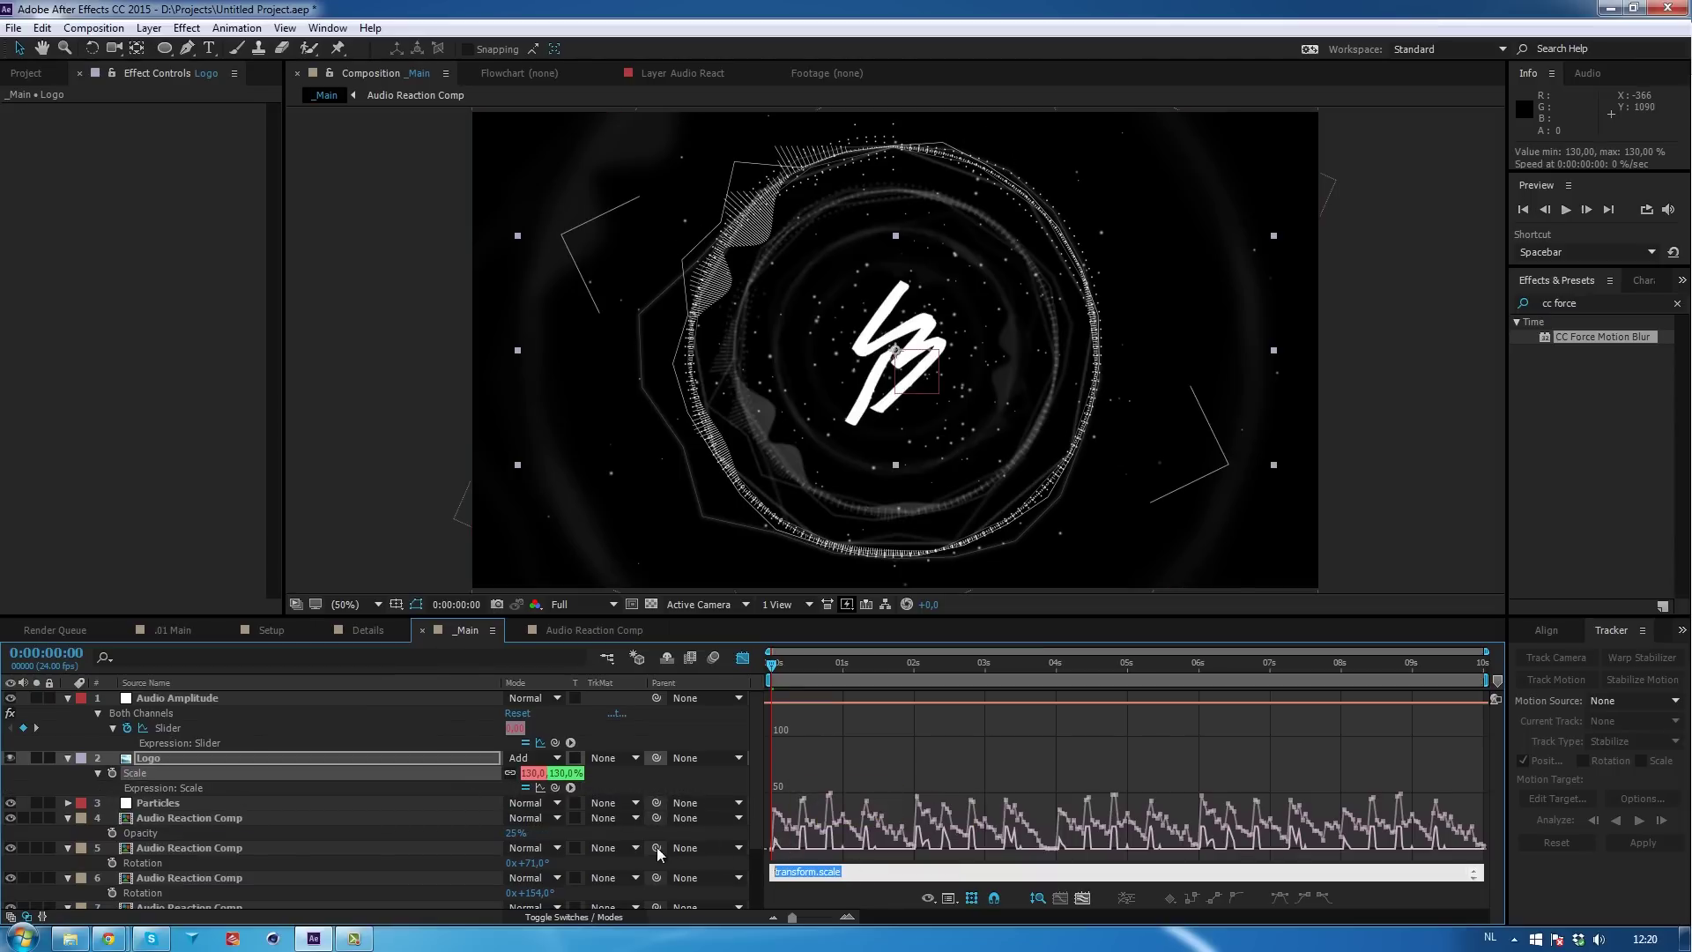
text(value+)
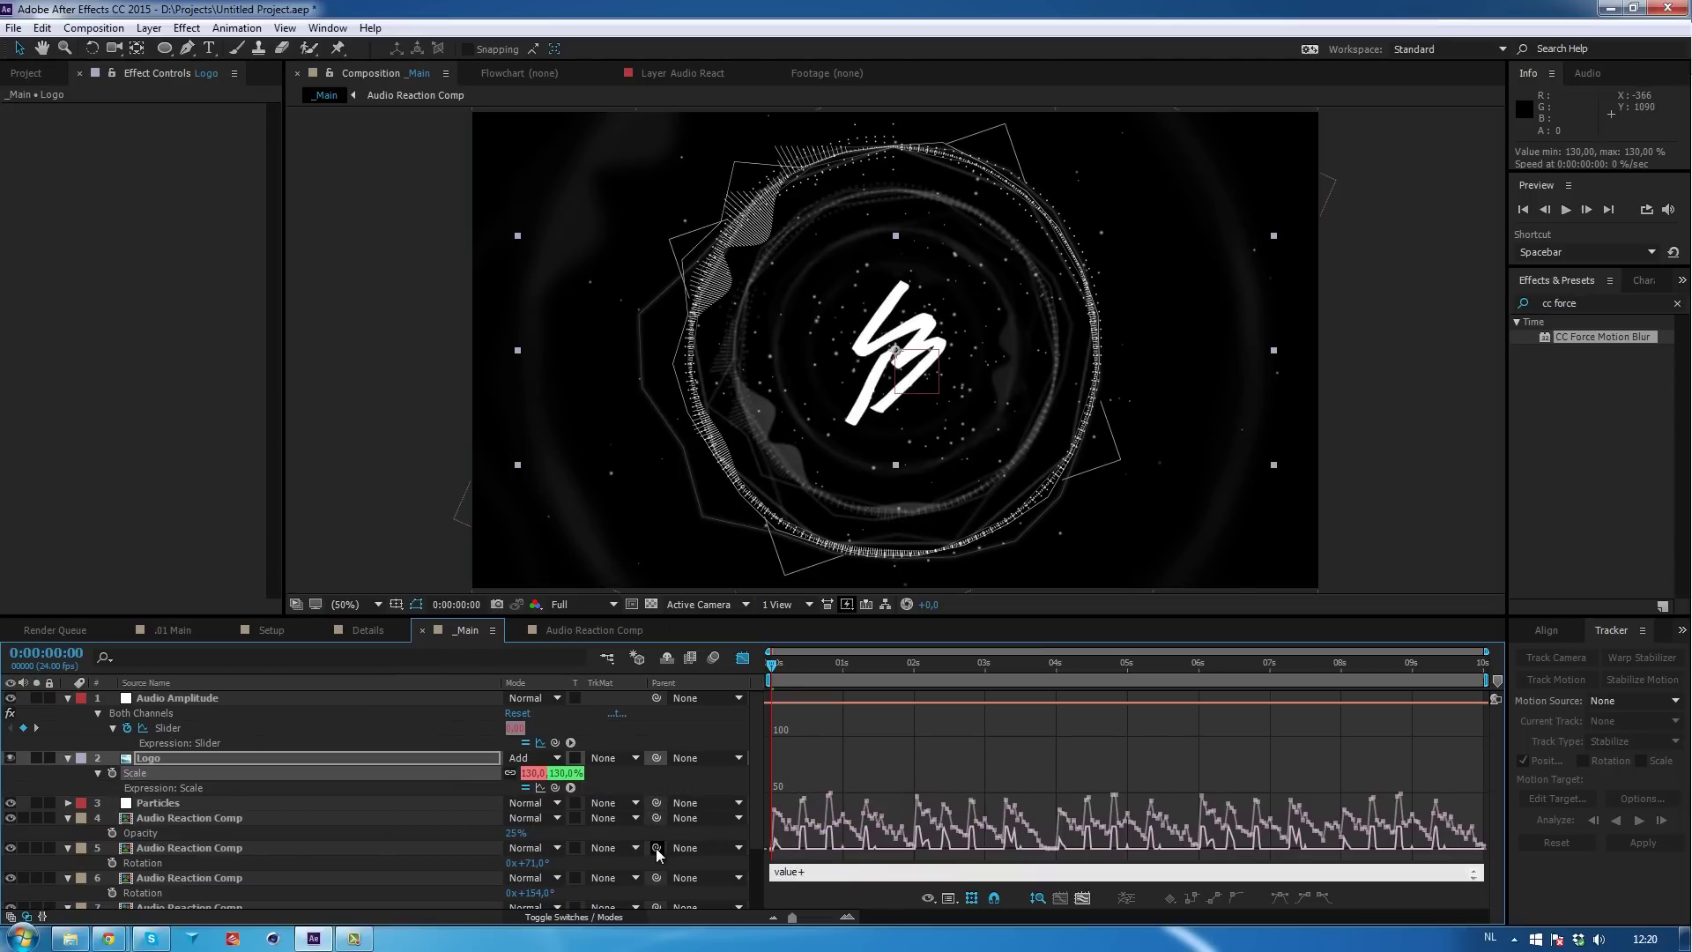
text(()
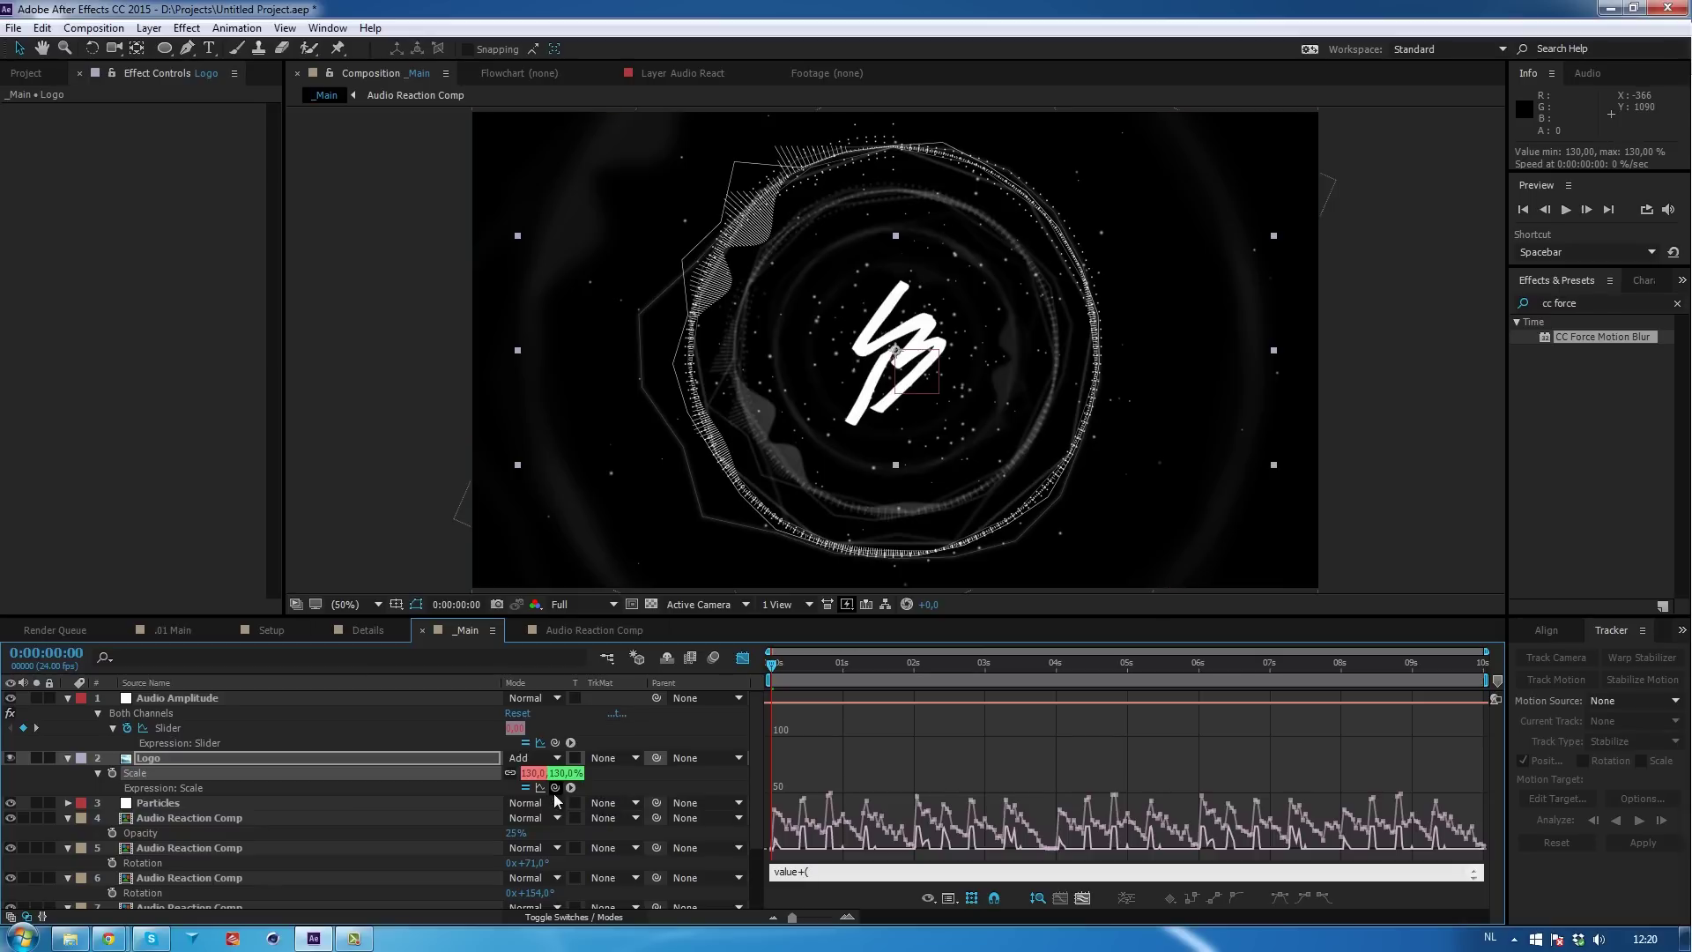
drag(554, 787, 187, 725)
text())
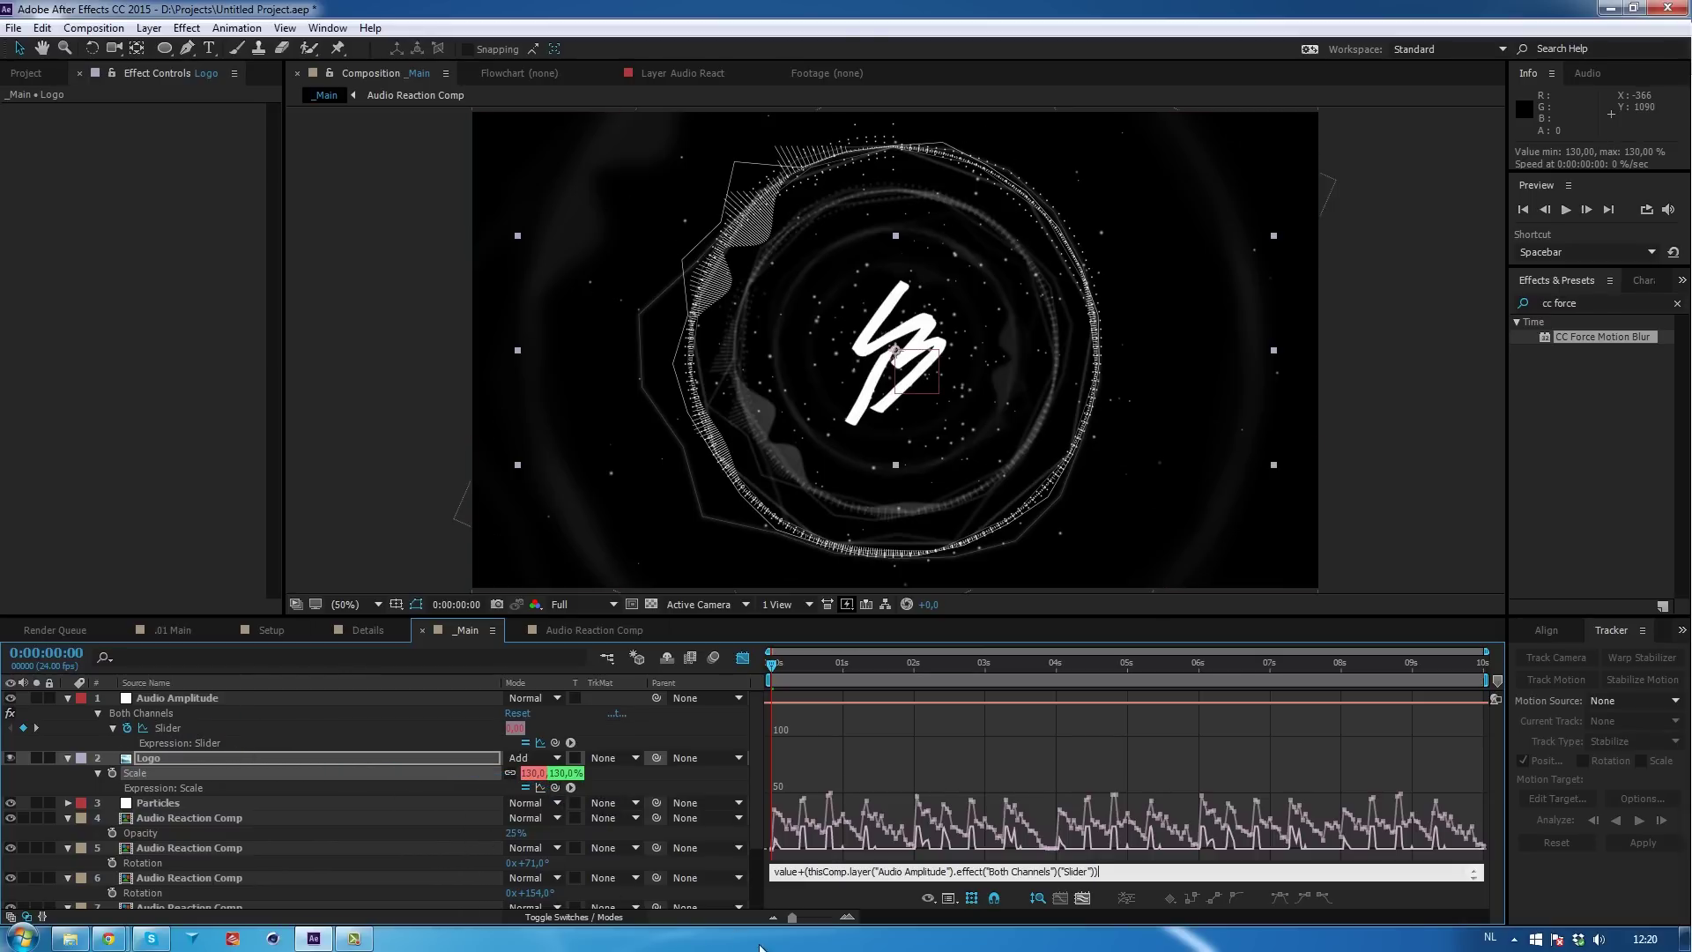
text(;)
Scrub to frame 20, solo the Logo layer and preview how its scale reacts to the audio.
drag(773, 668, 831, 670)
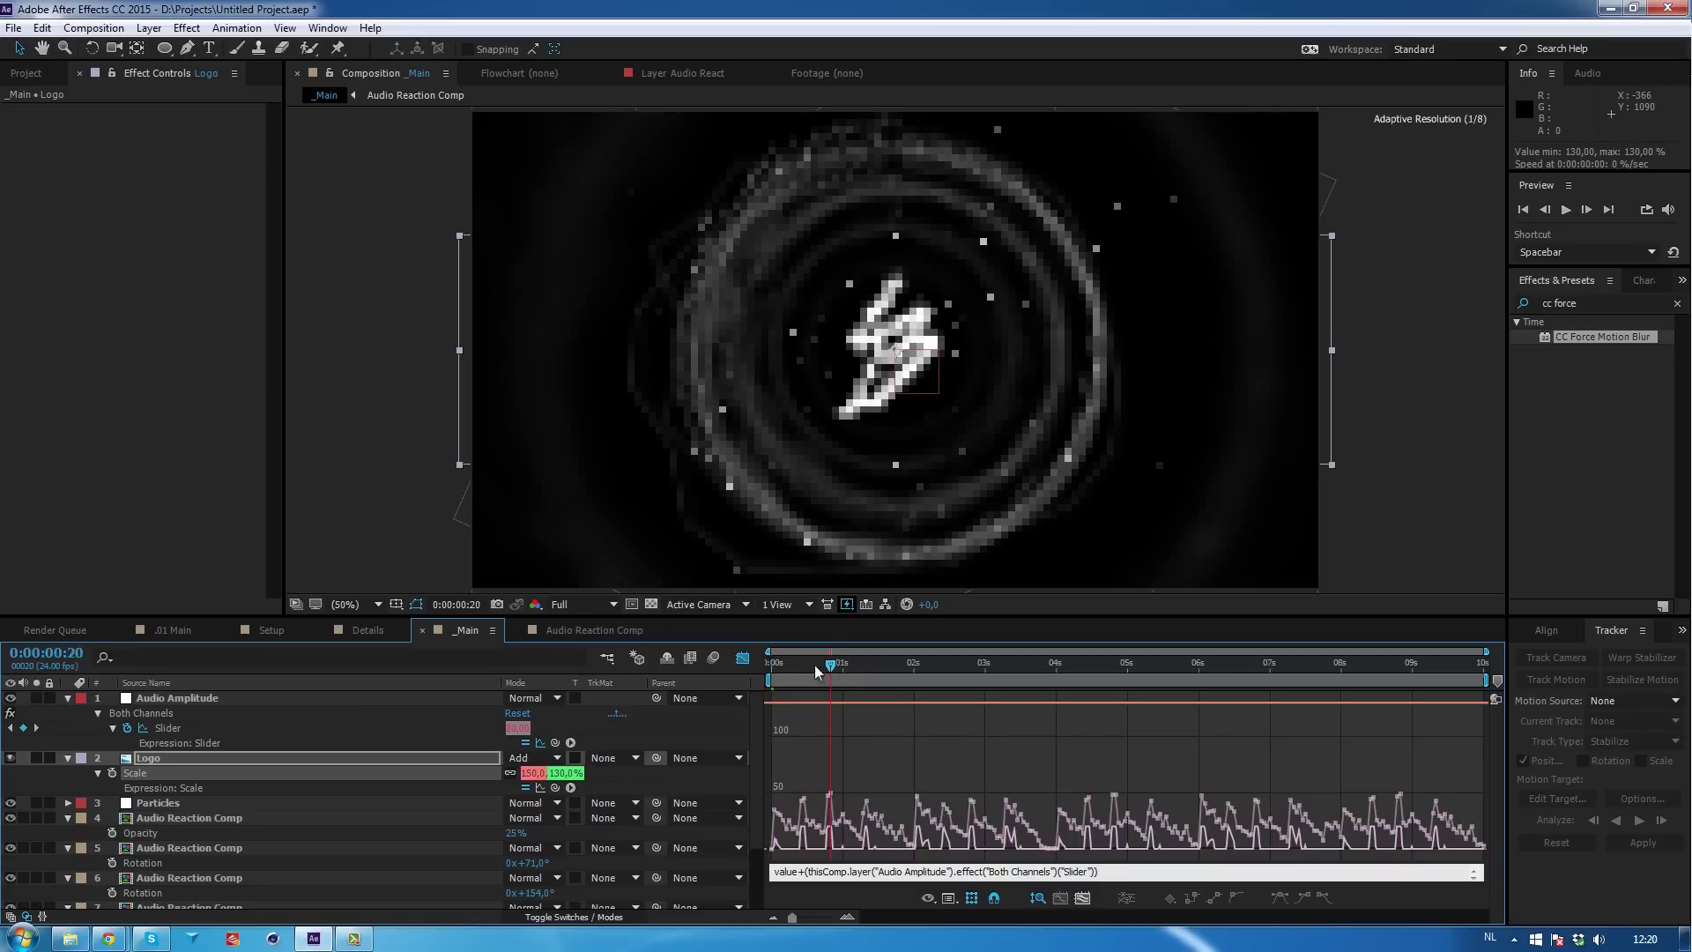
click(36, 758)
key(space)
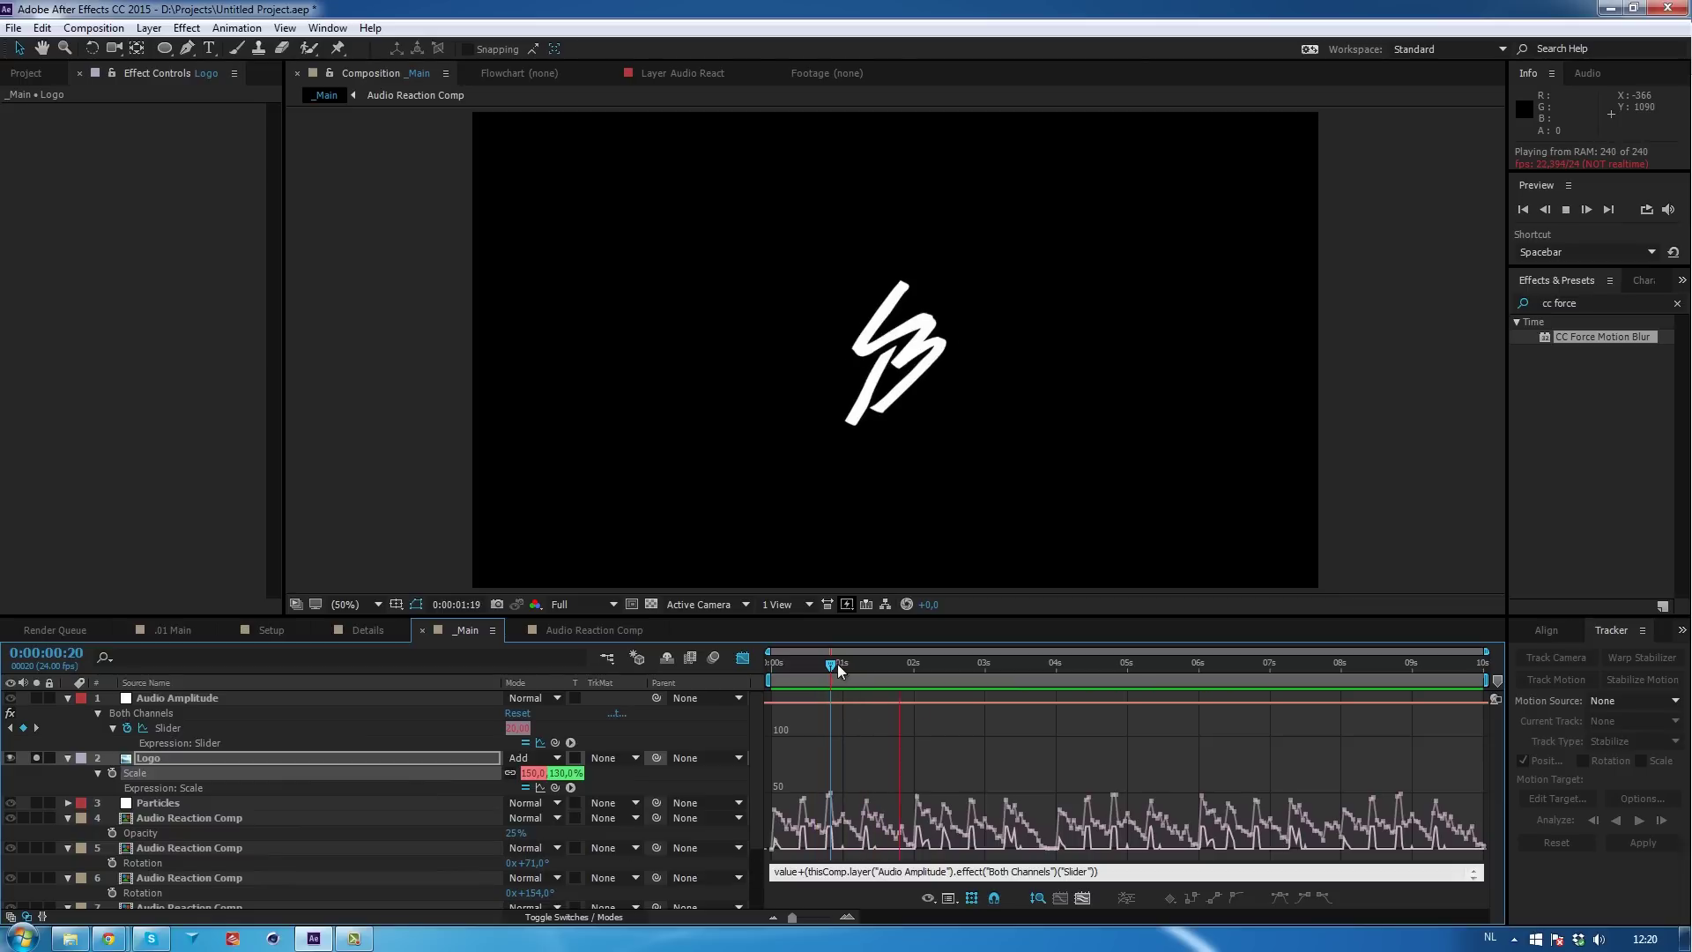
key(space)
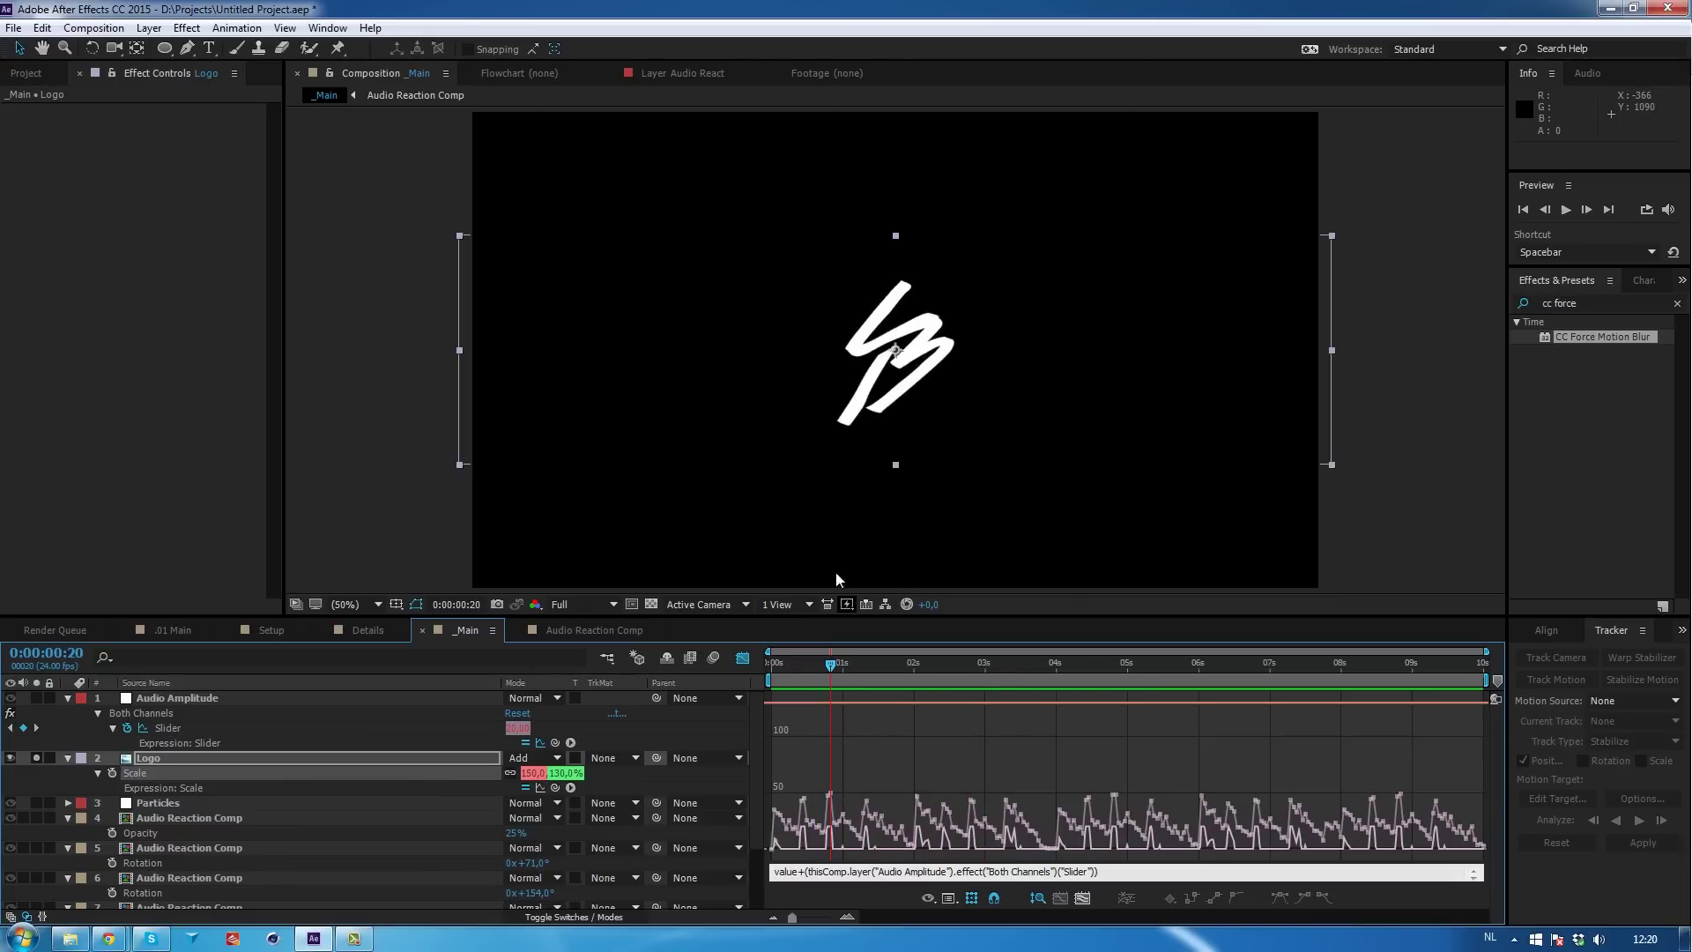
Rewrite the Logo's Scale expression so x equals the parenthesised Both Channels slider reference, followed by value+[x,x];.
key(ctrl+z)
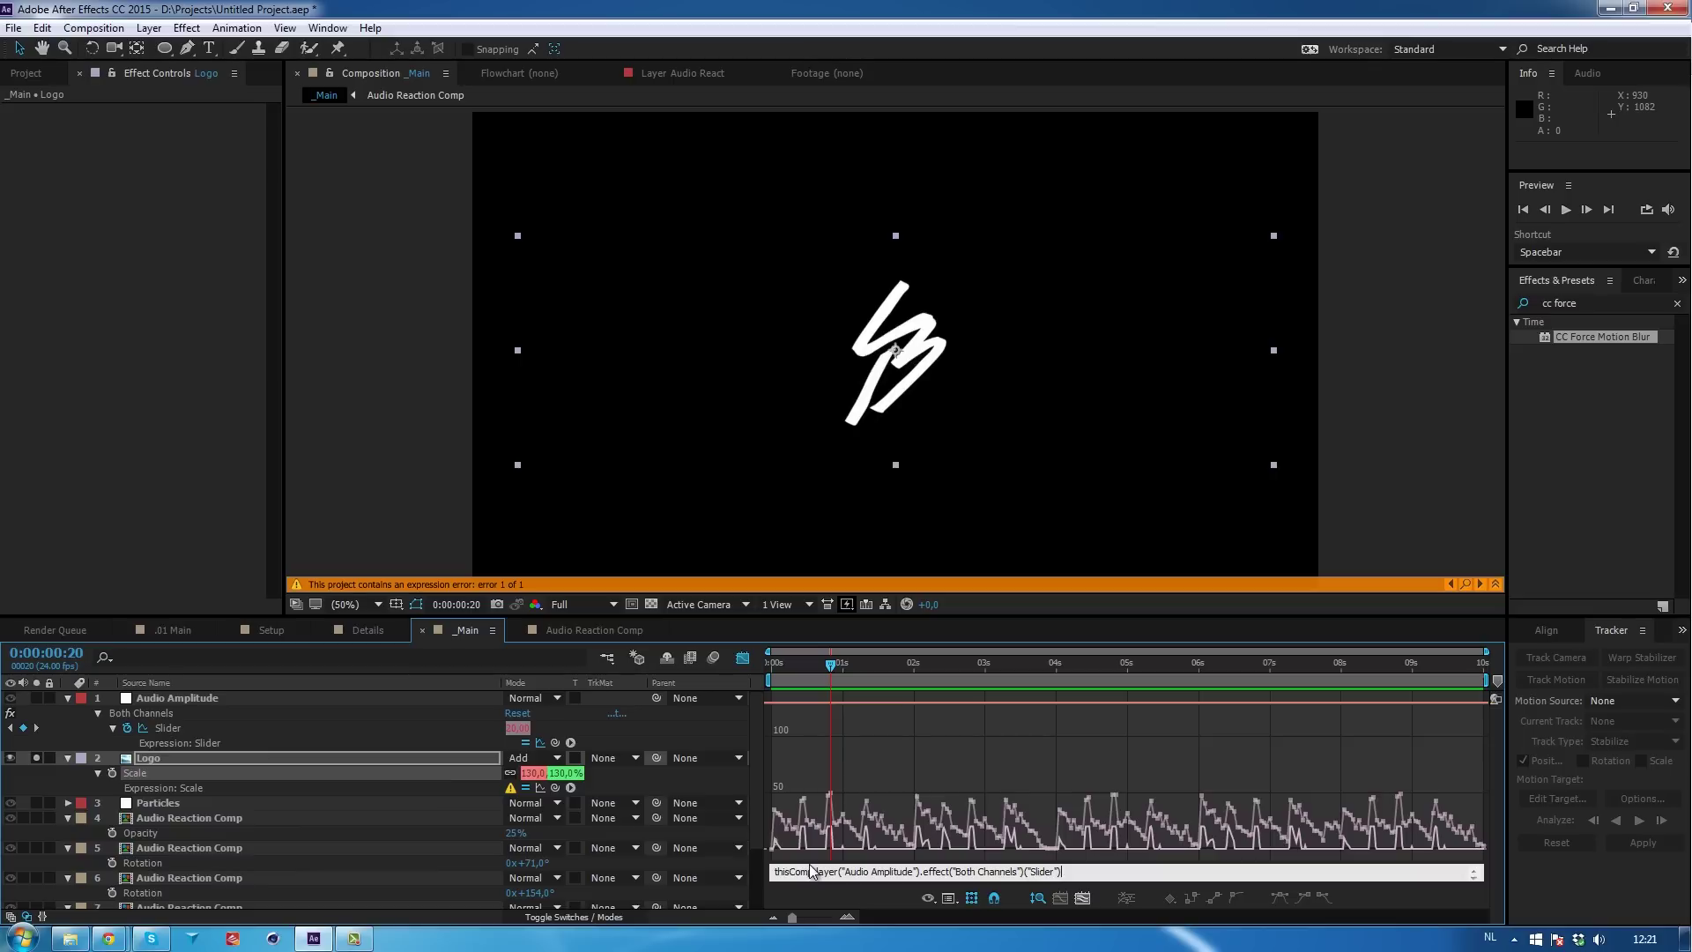
click(773, 872)
text(x = )
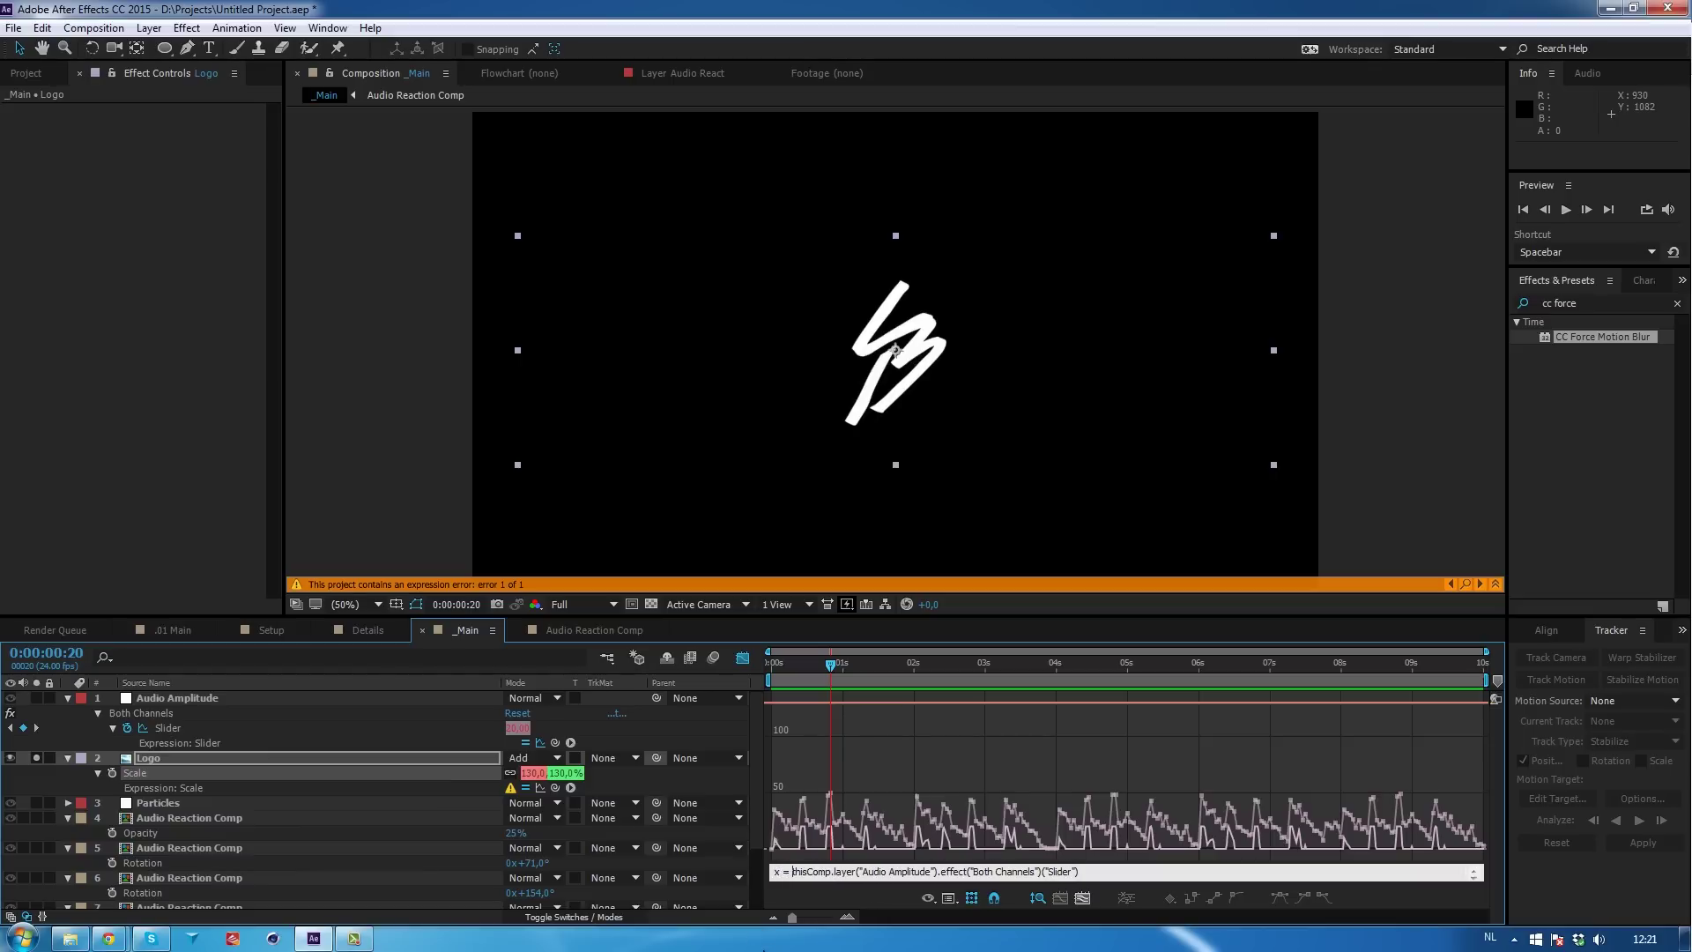
text(()
click(1107, 864)
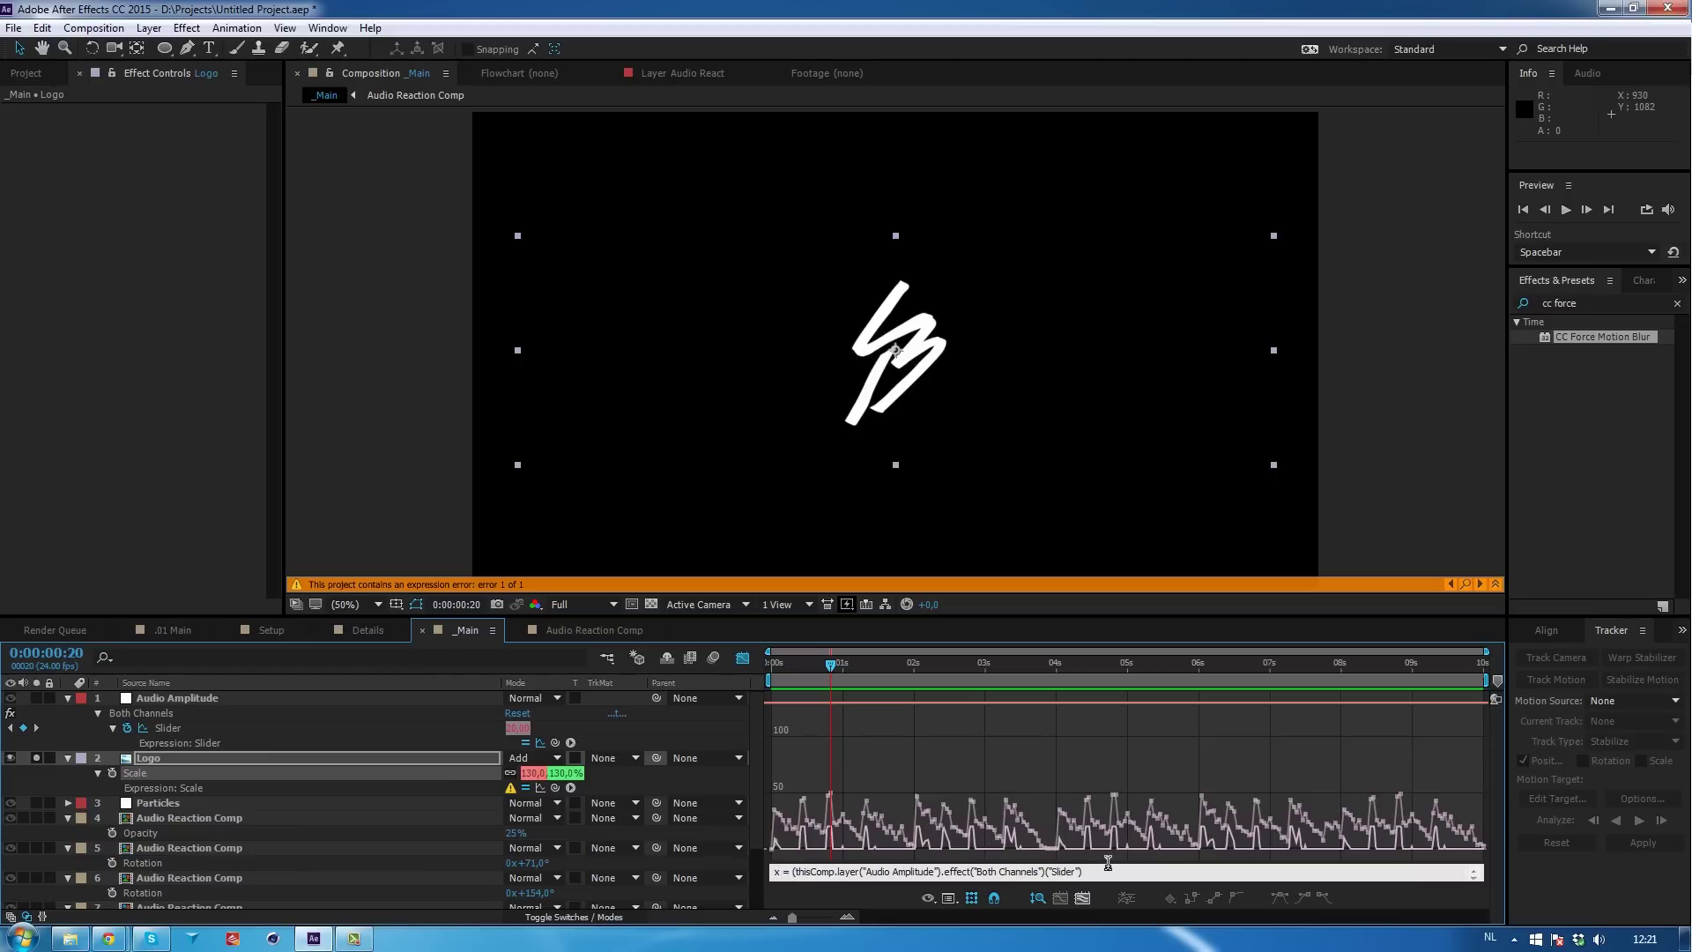
text())
key(ctrl+a)
key(ctrl+x)
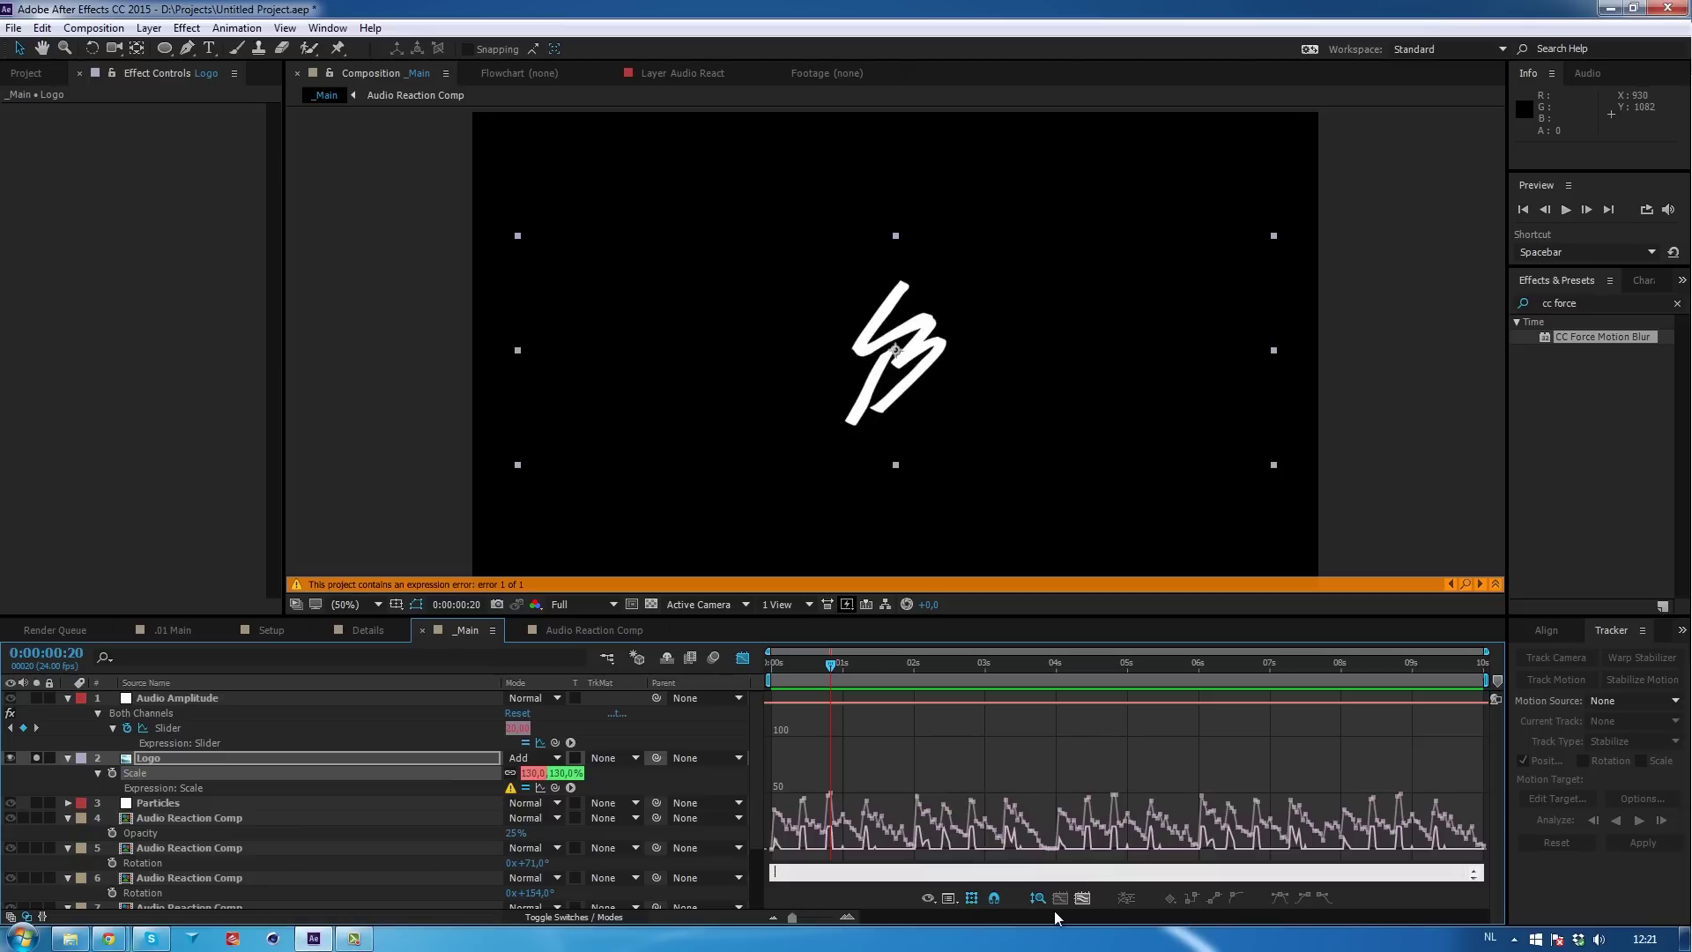
text(value+[x,x];)
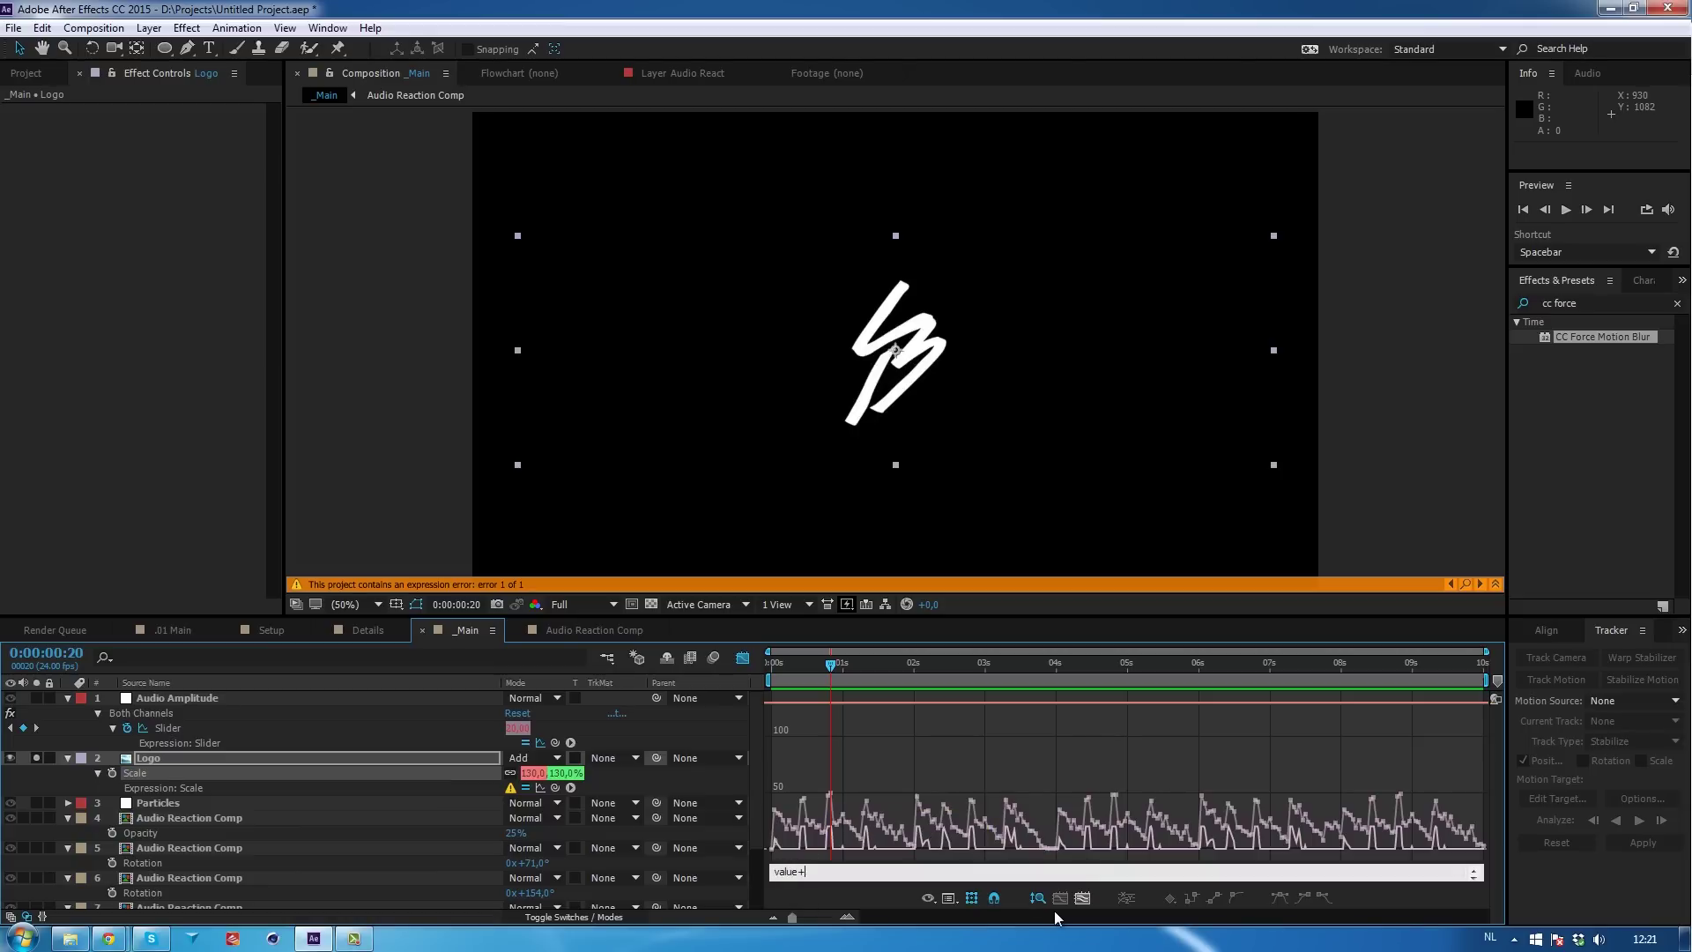
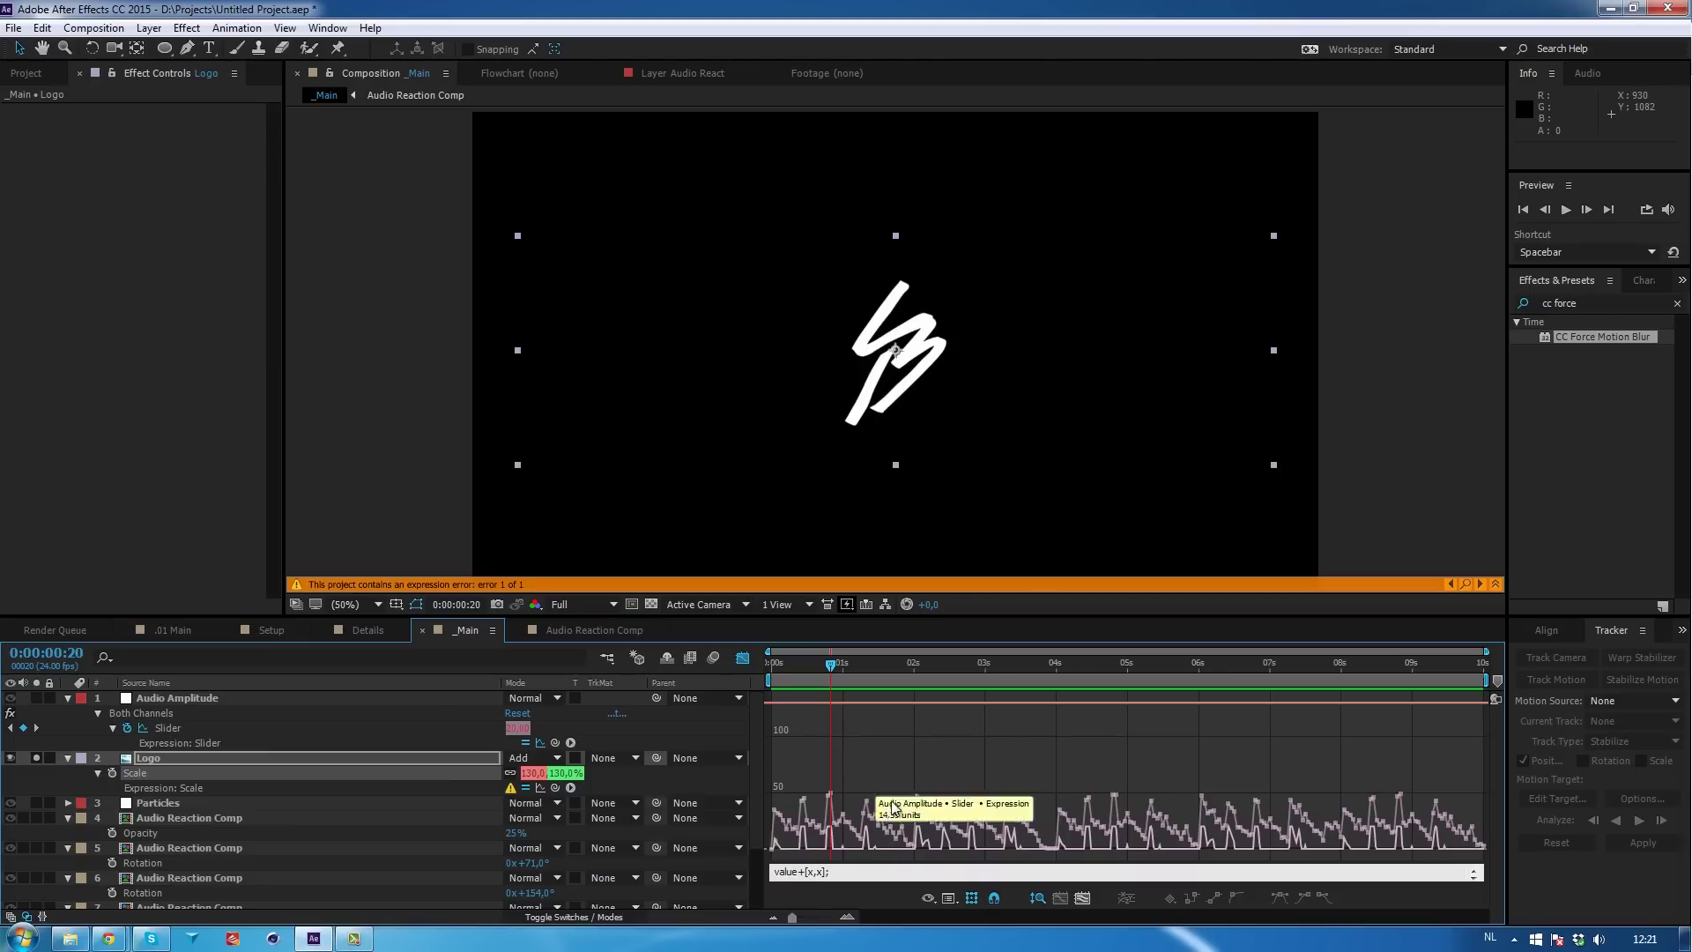
click(898, 755)
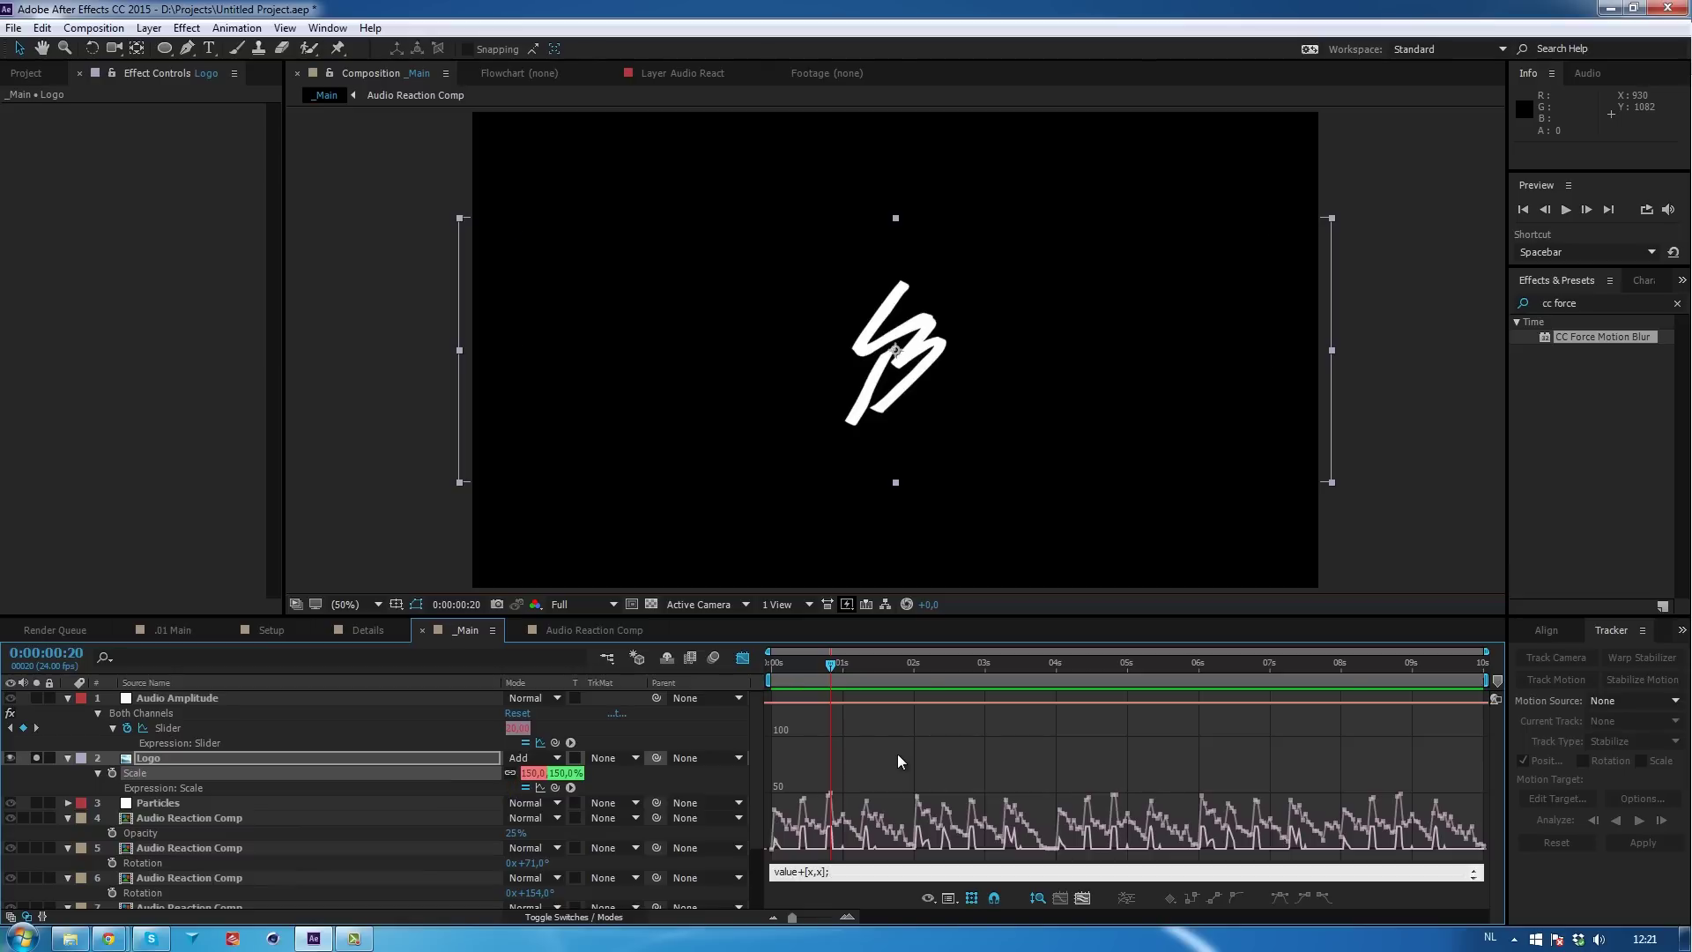
Scrub and preview the soloed Logo from the start of the composition to check its audio-driven scaling.
click(766, 662)
drag(767, 665, 837, 667)
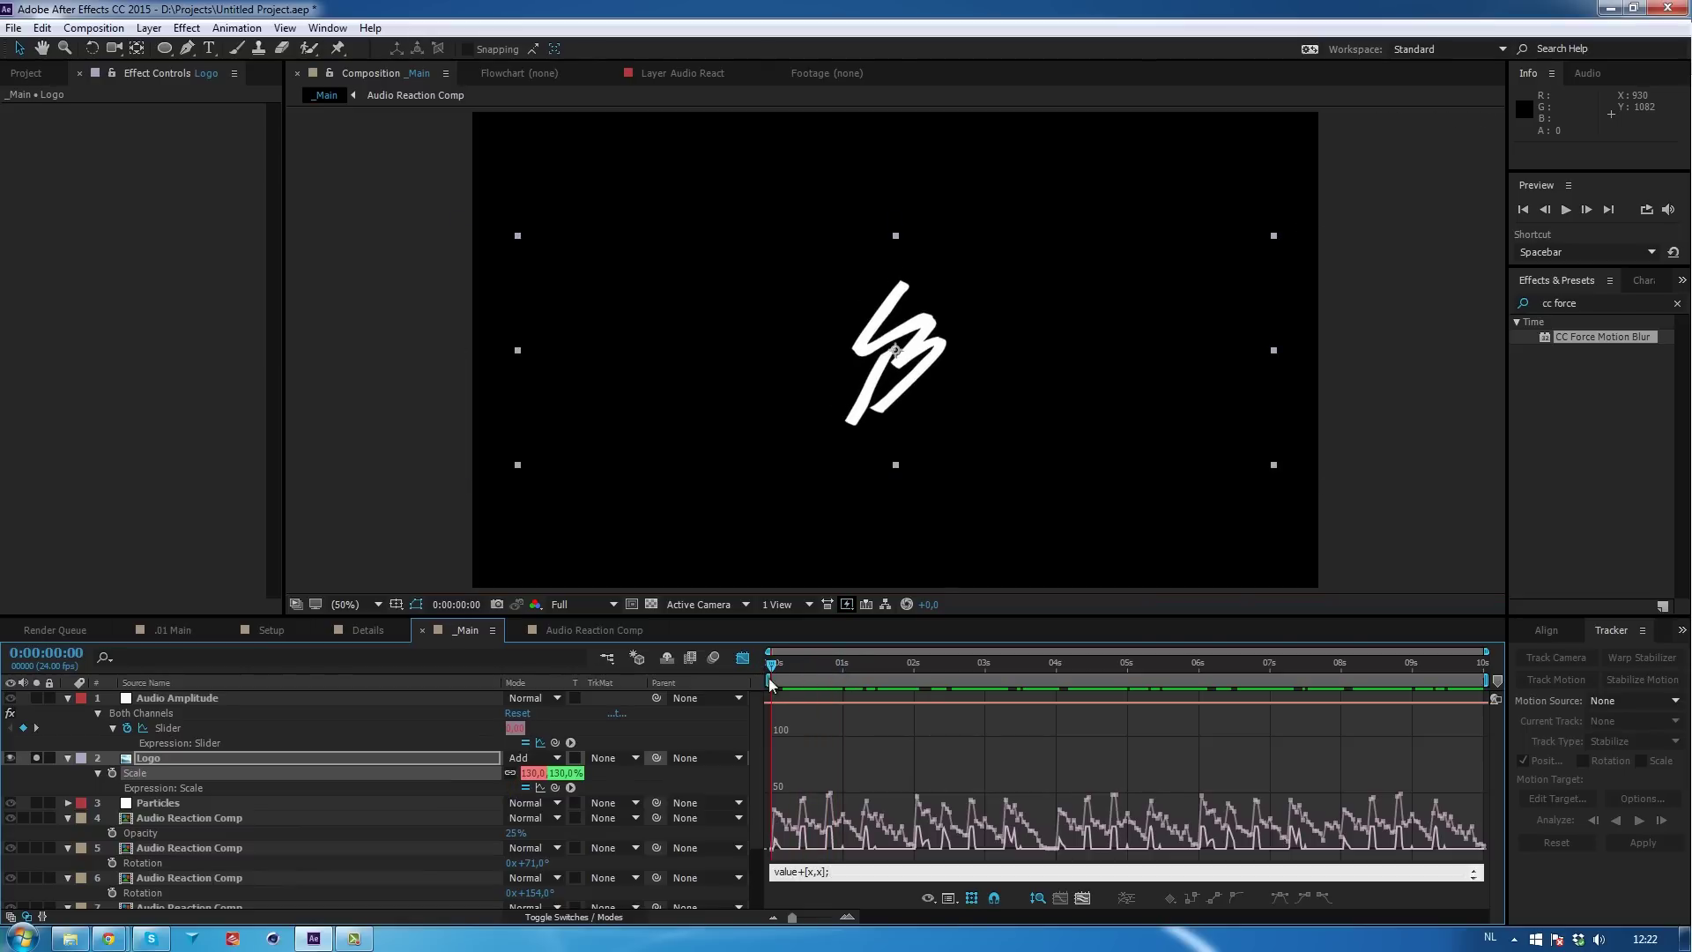
key(space)
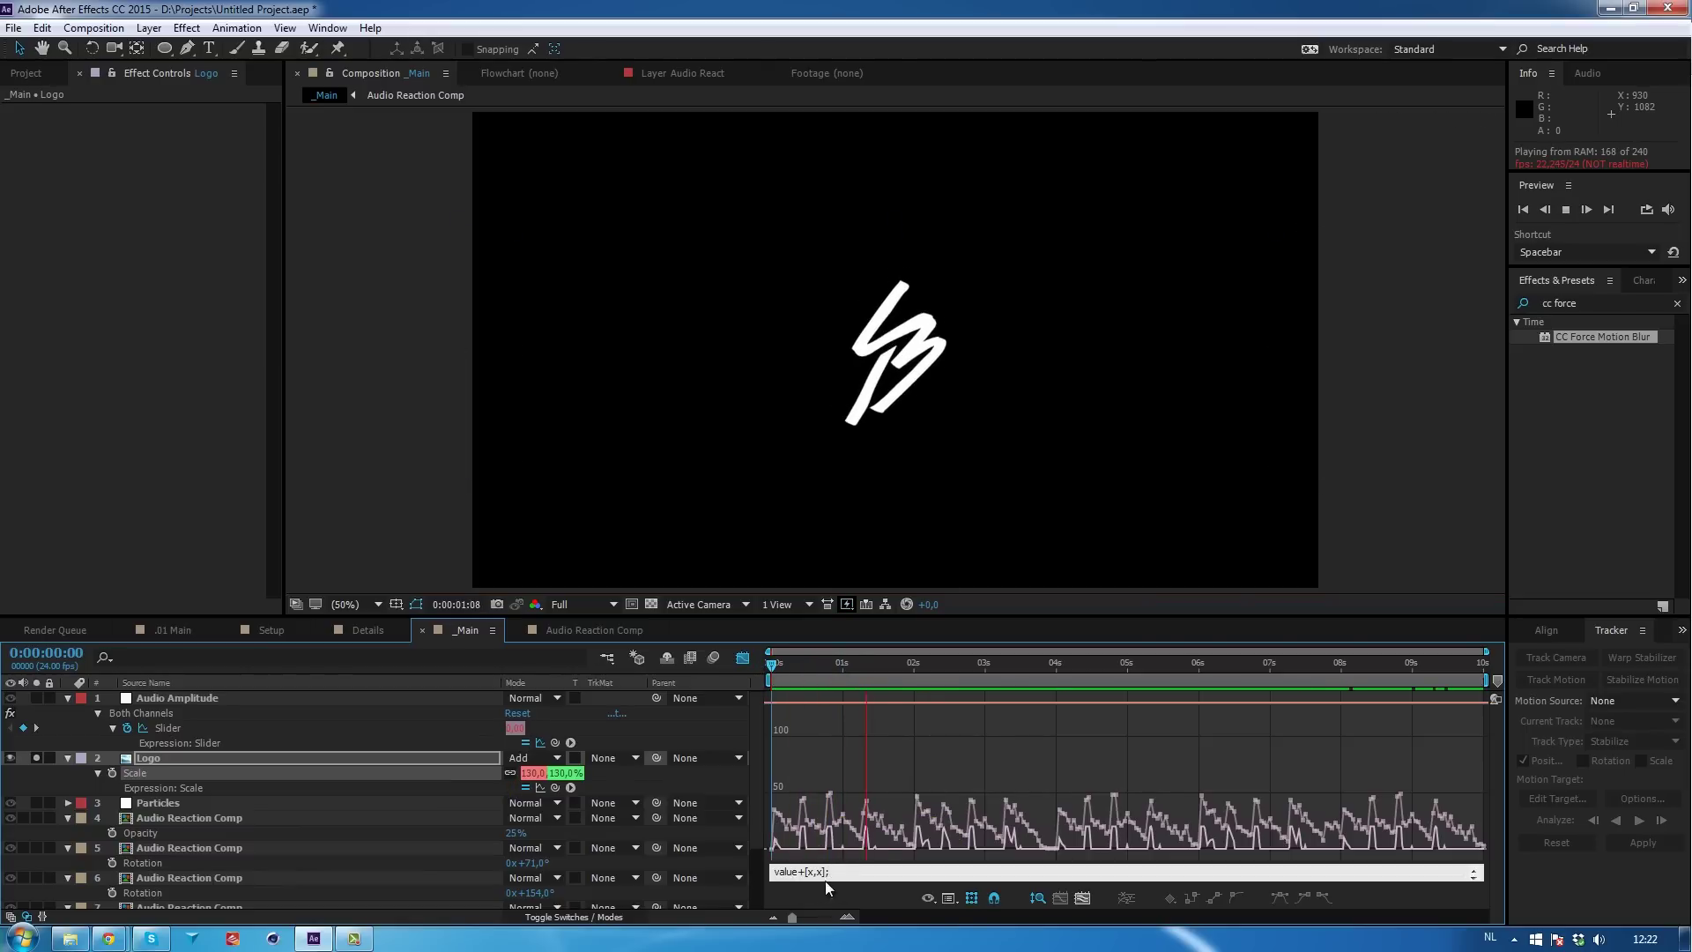
click(788, 663)
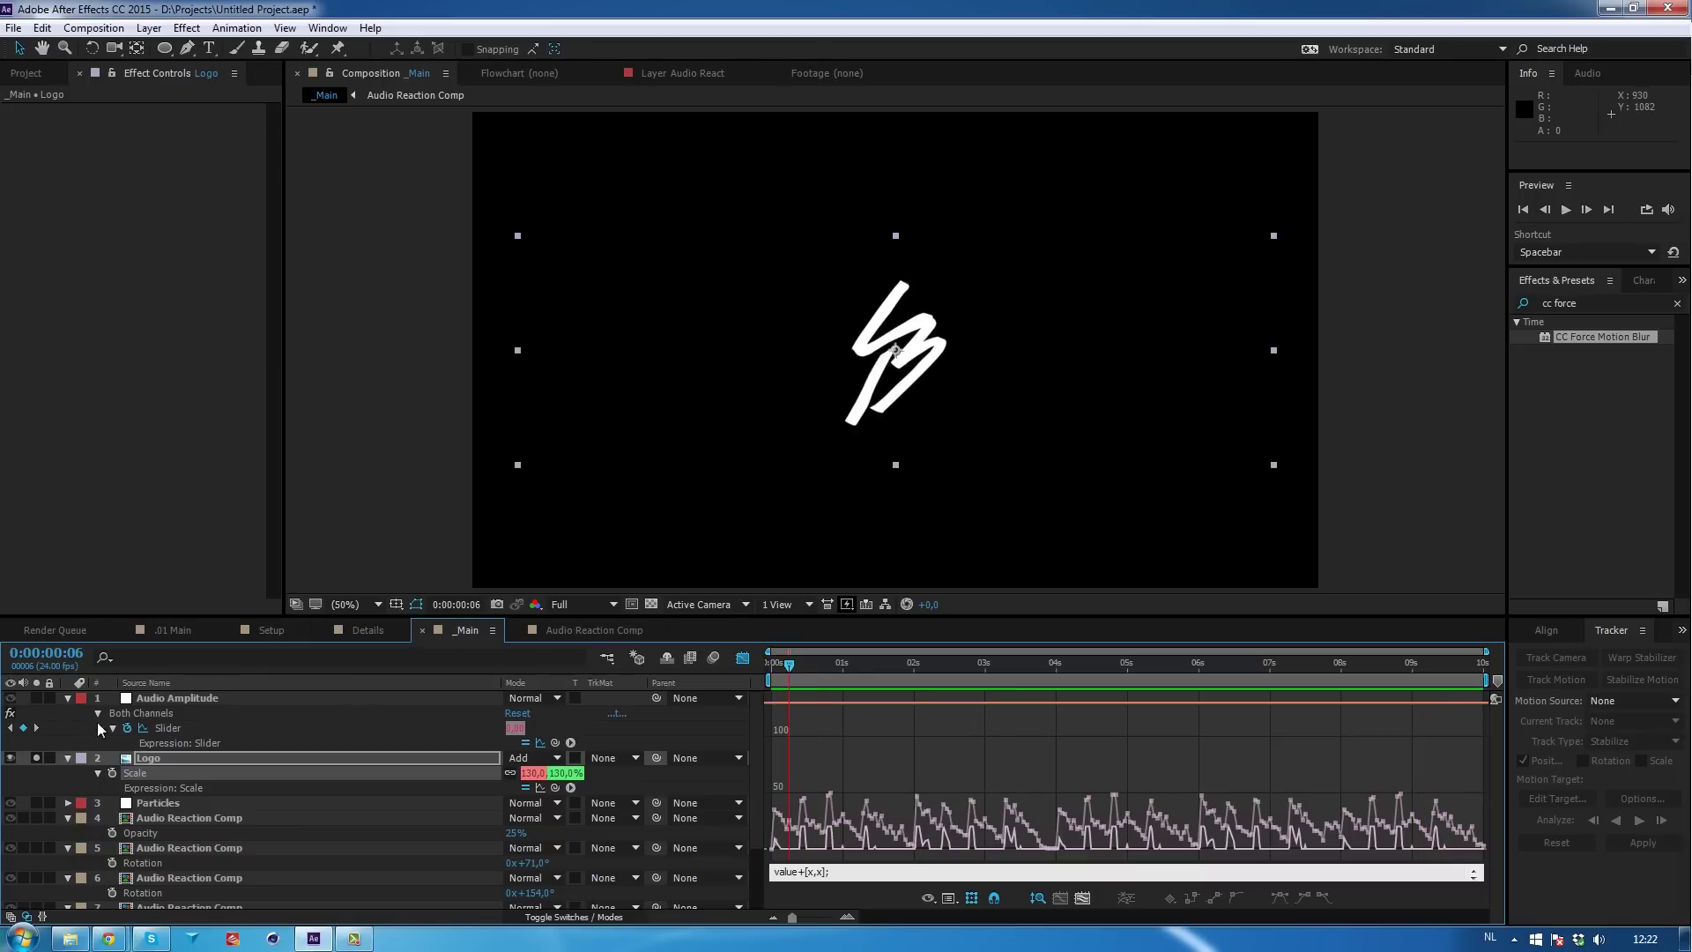
Turn off the Logo's solo, collapse the properties of all layers in _Main and deselect everything.
click(67, 758)
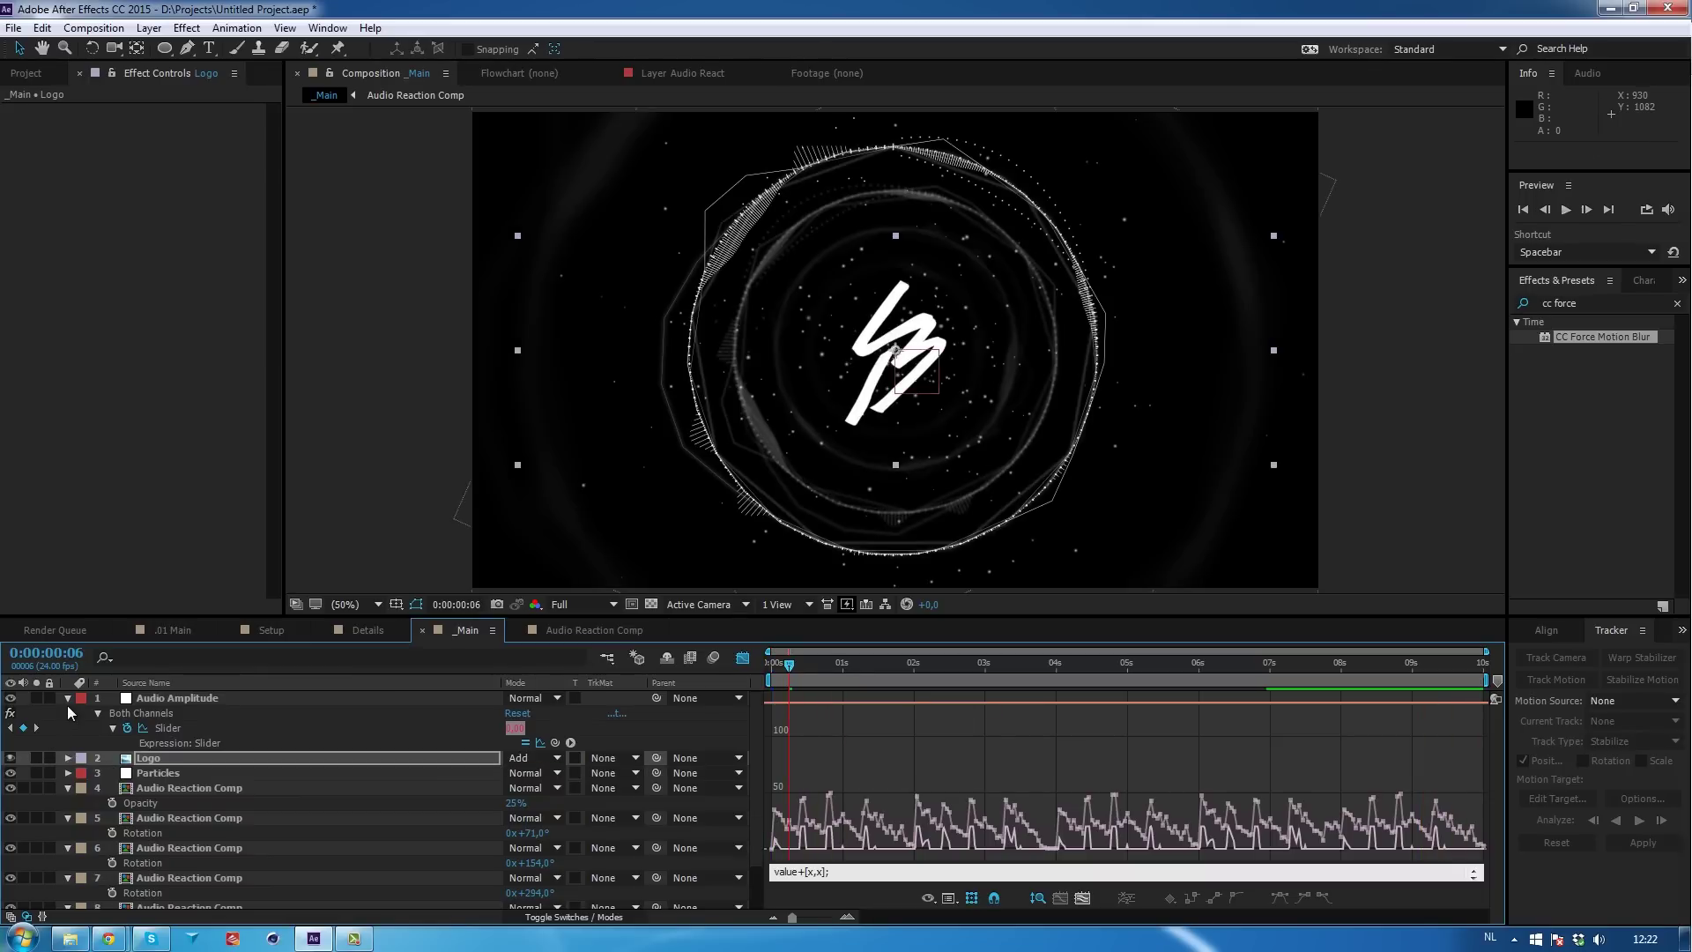
click(68, 698)
click(107, 742)
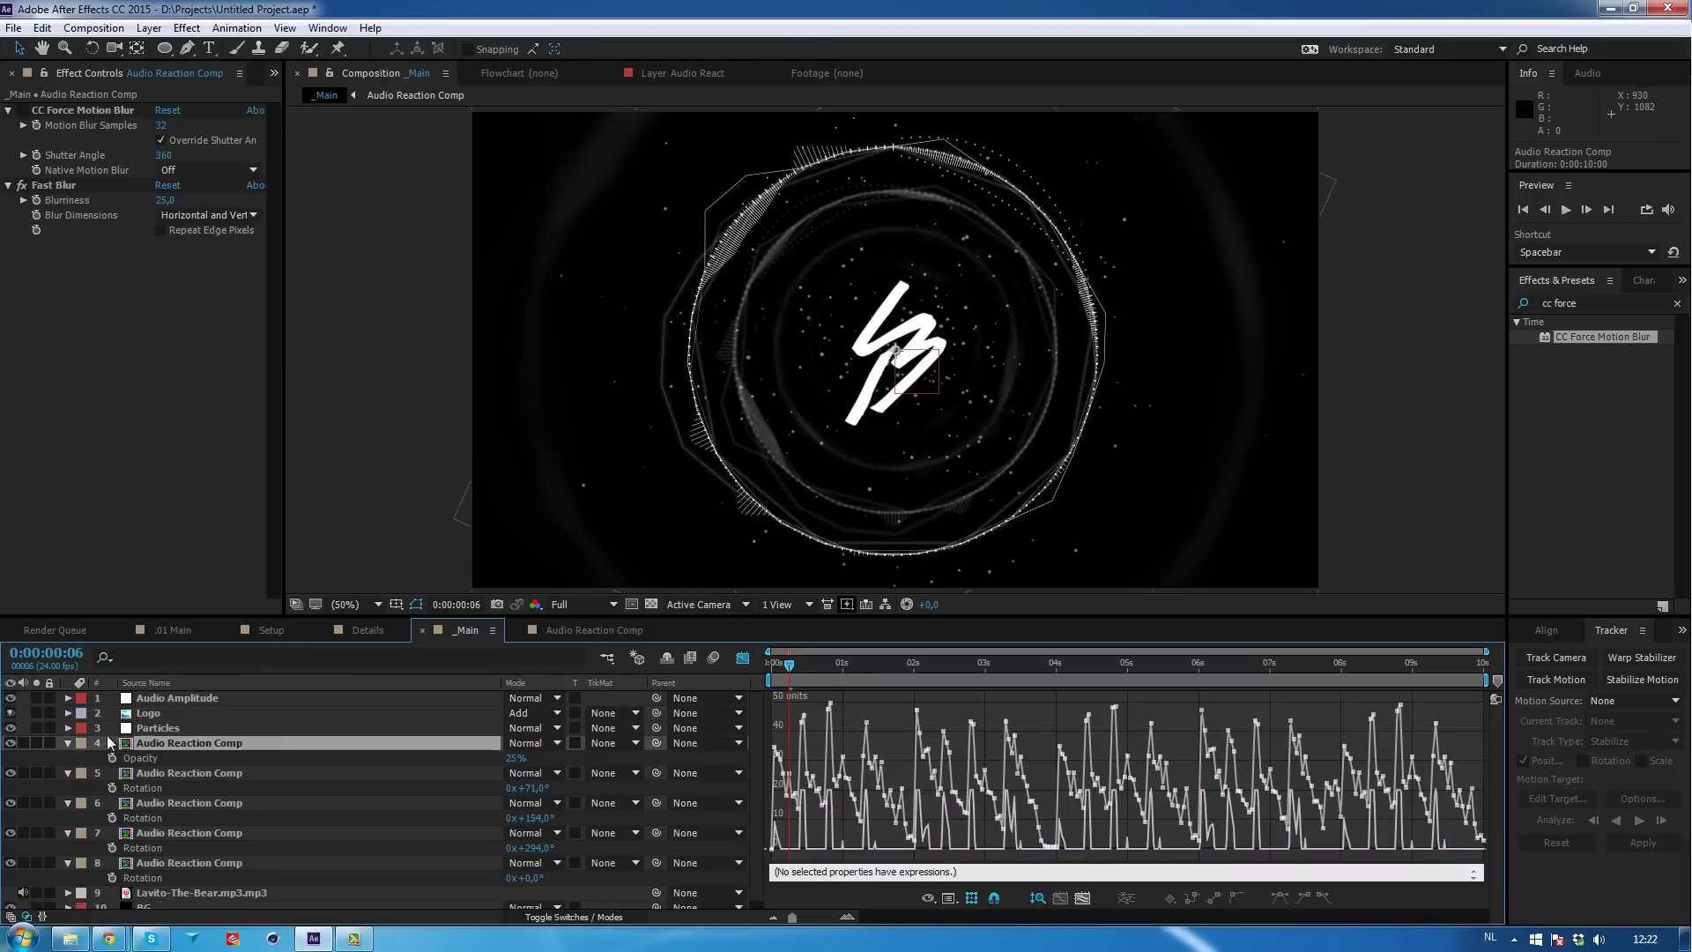
key(ctrl+a)
click(69, 742)
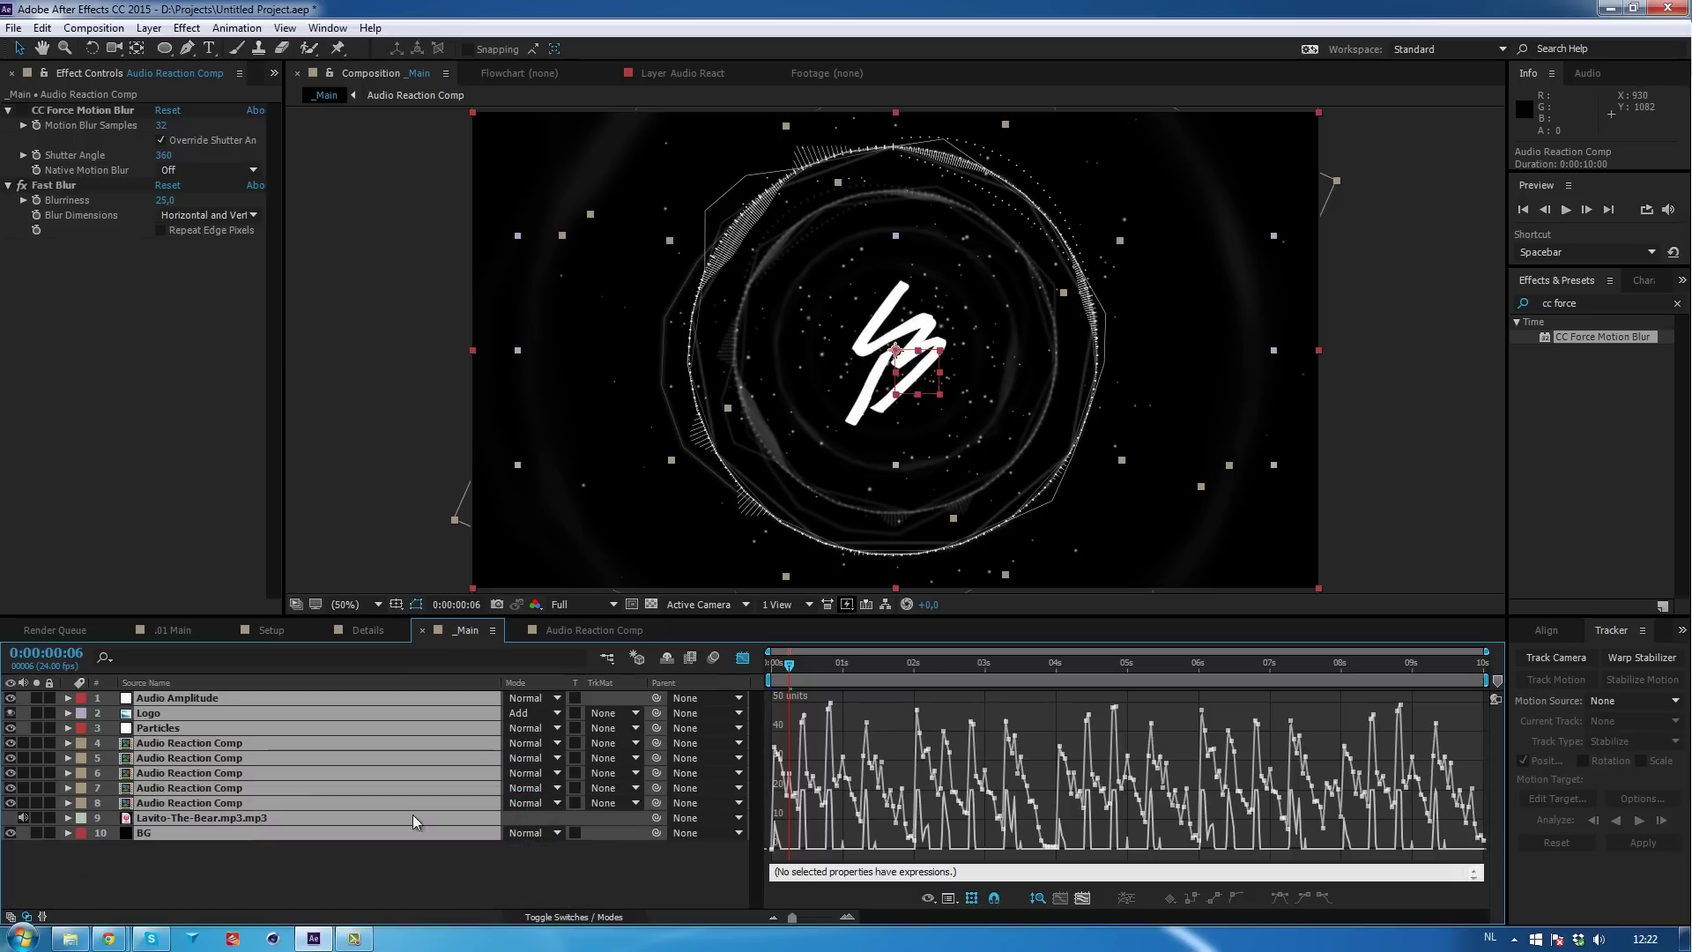
click(604, 864)
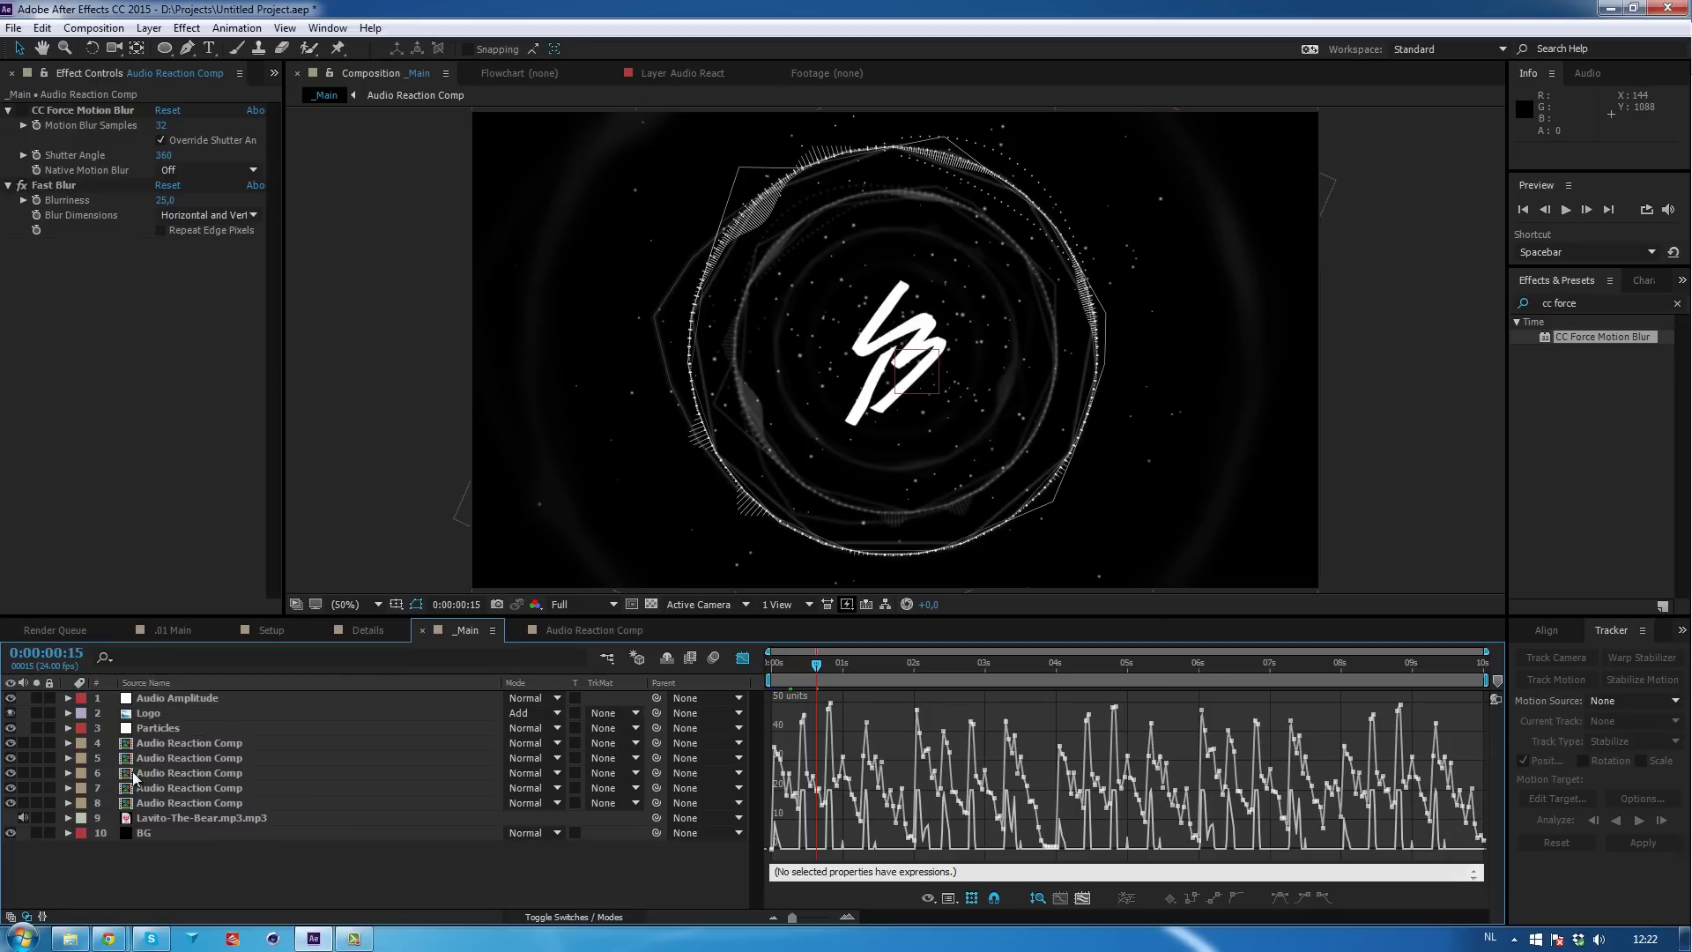
Create a new adjustment layer above all other layers and apply the Glow effect to it.
right_click(123, 874)
mouse_move(183, 706)
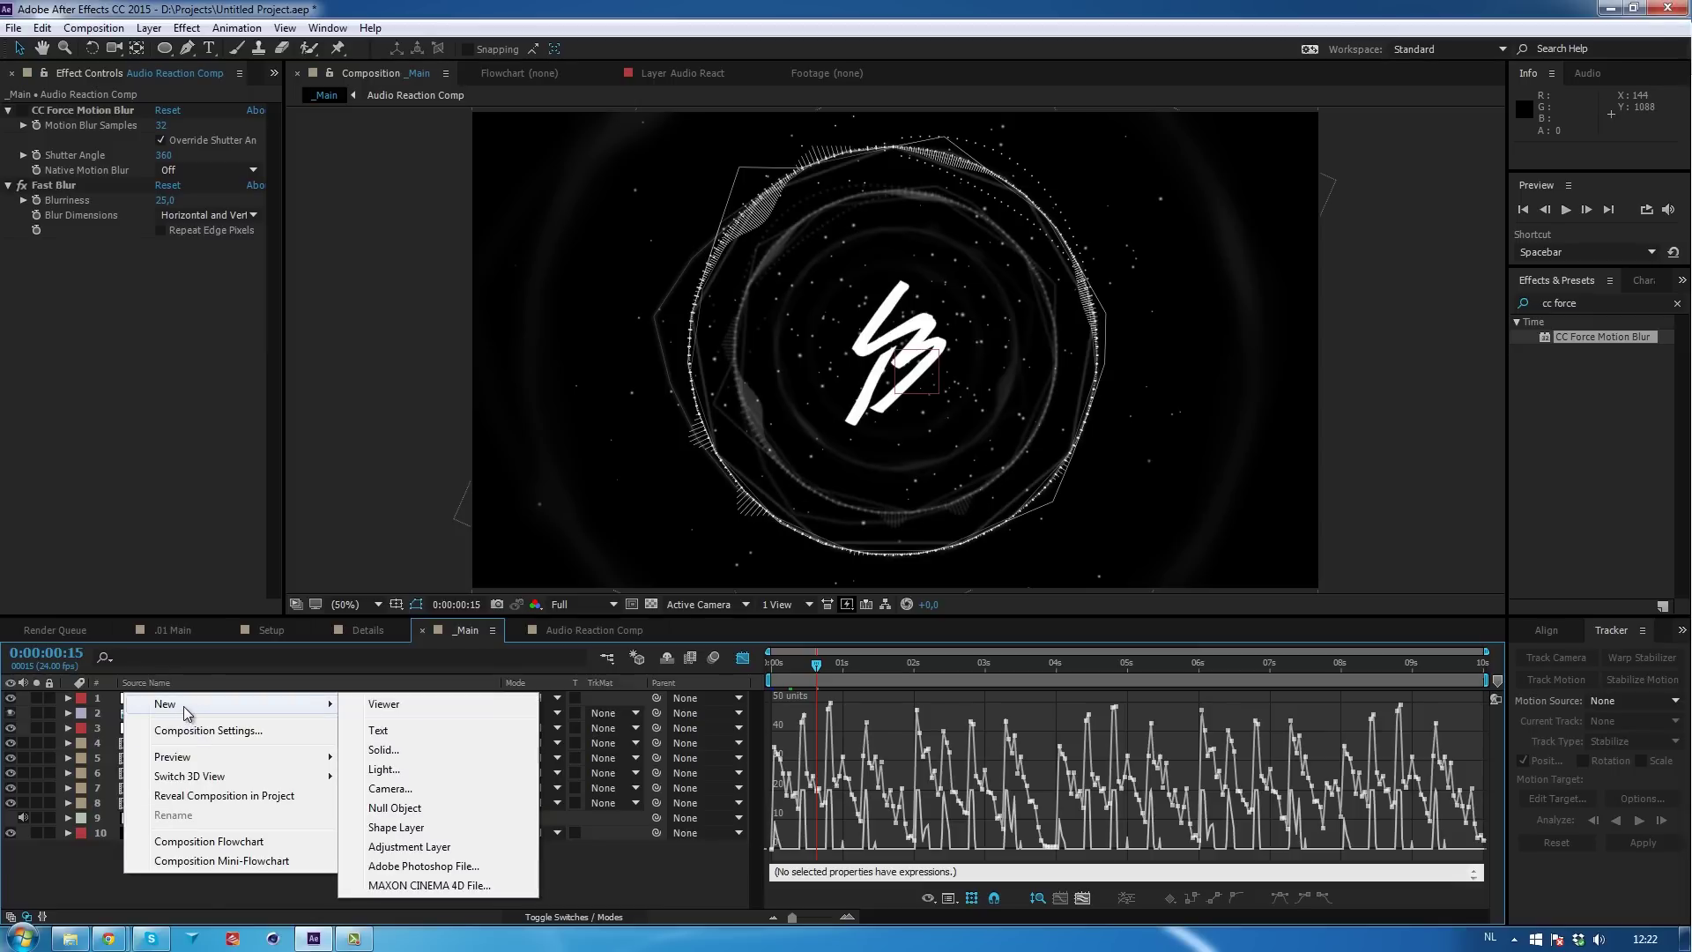
click(407, 847)
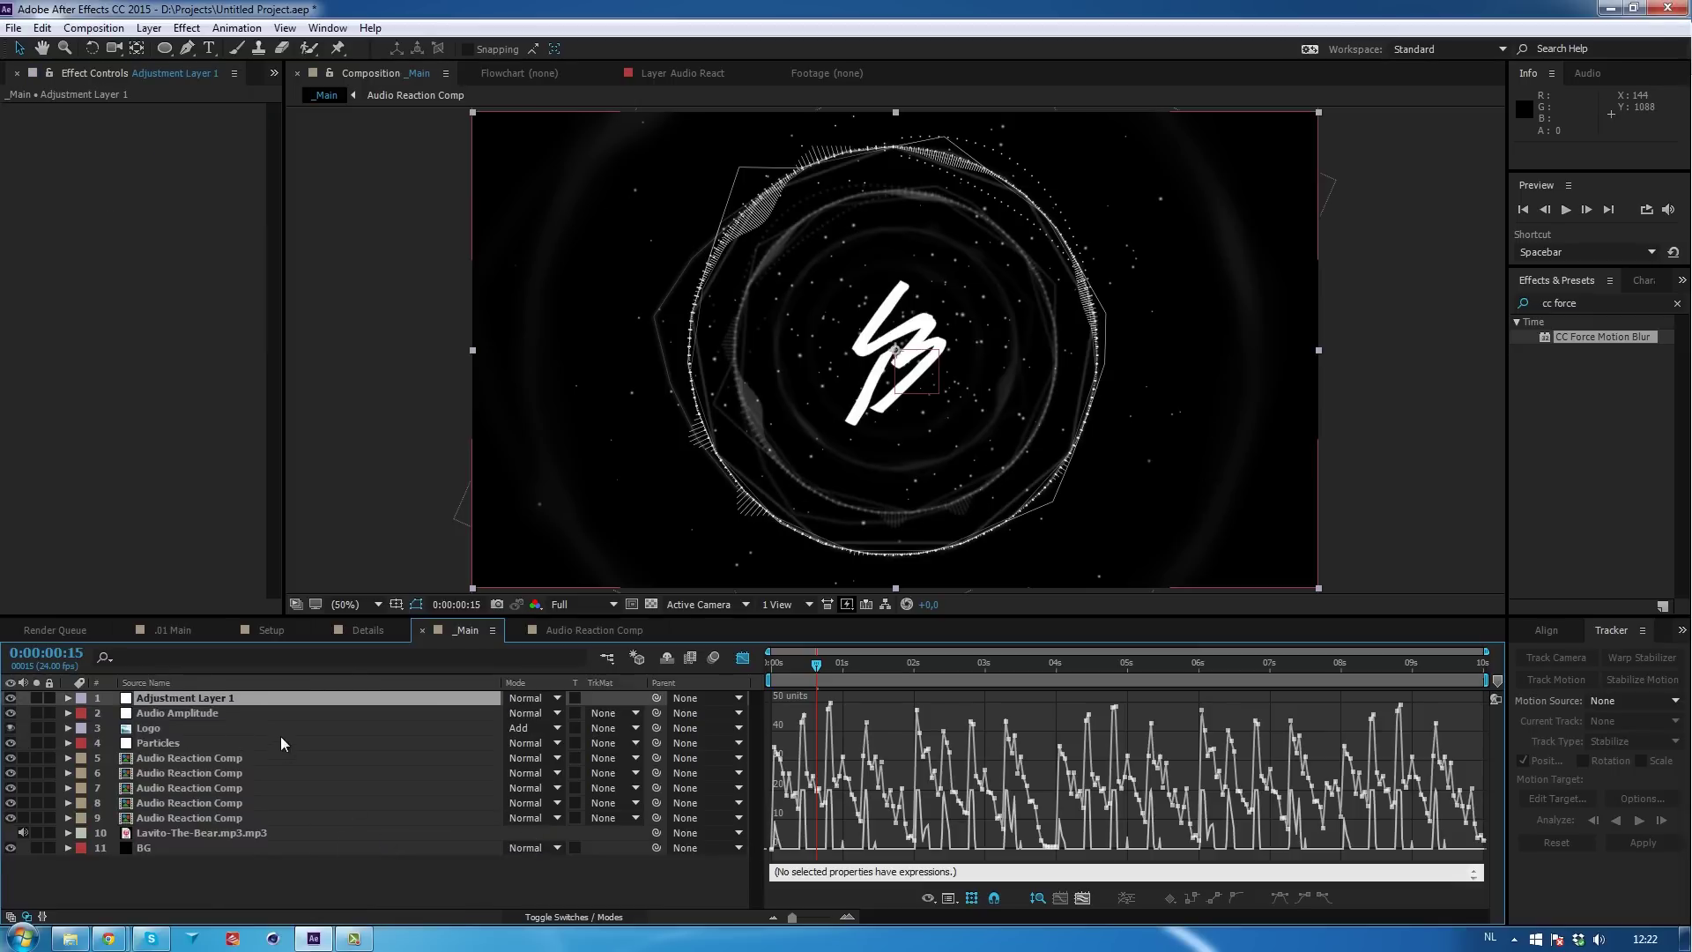
click(187, 27)
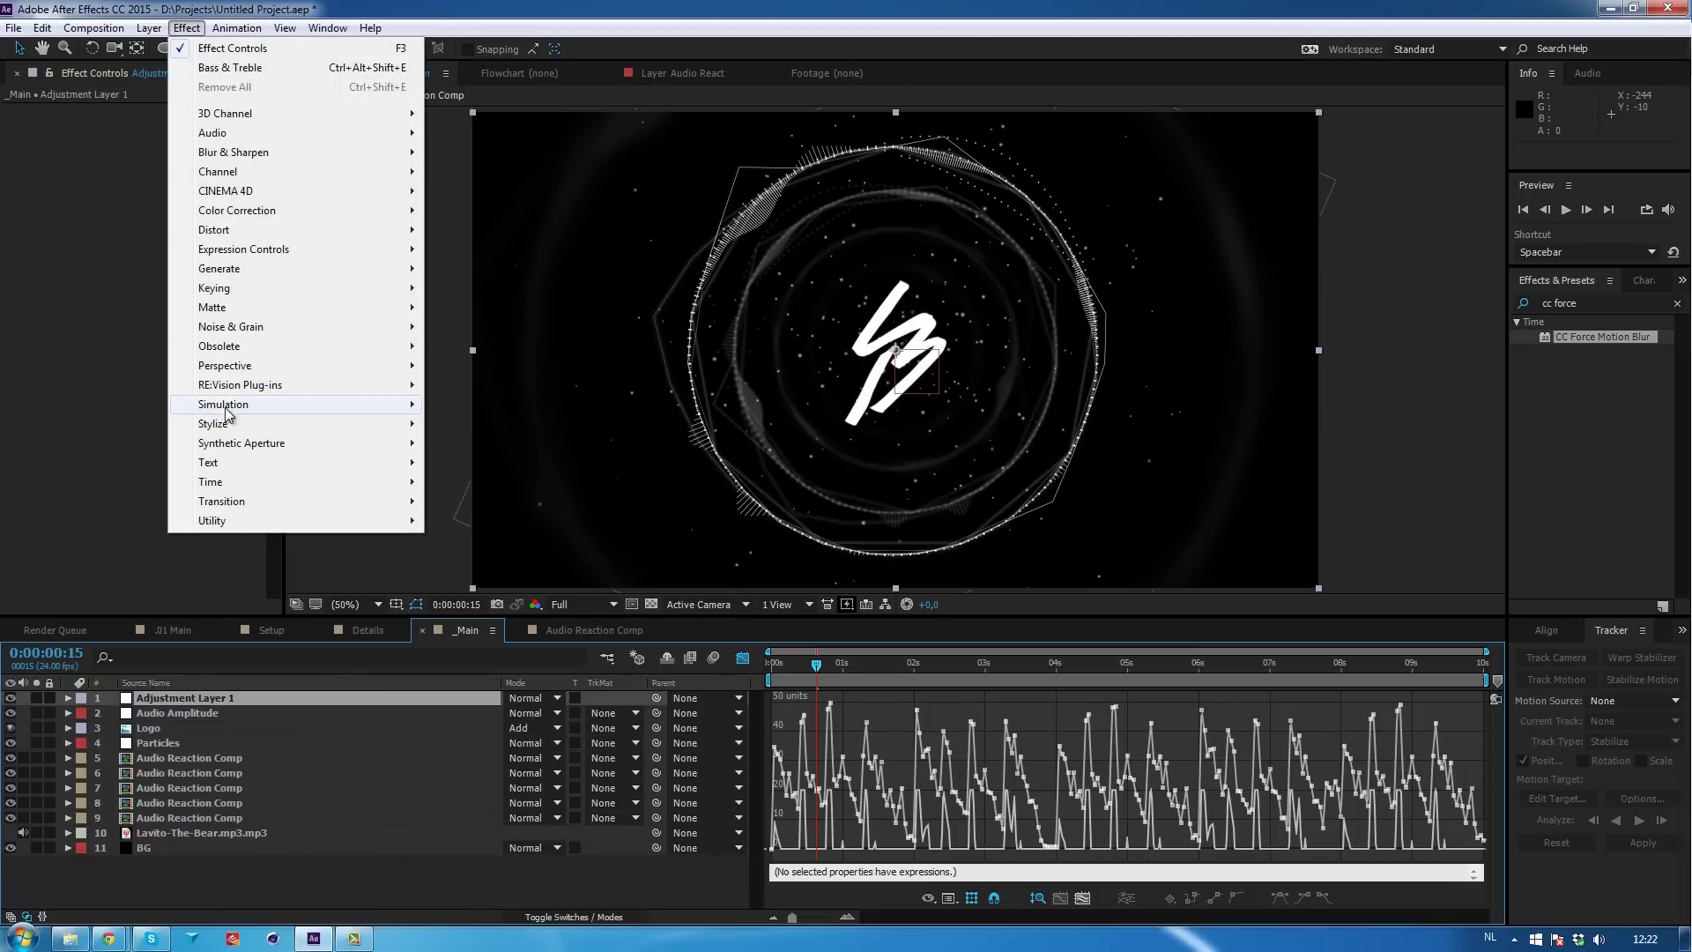
mouse_move(225, 425)
click(464, 695)
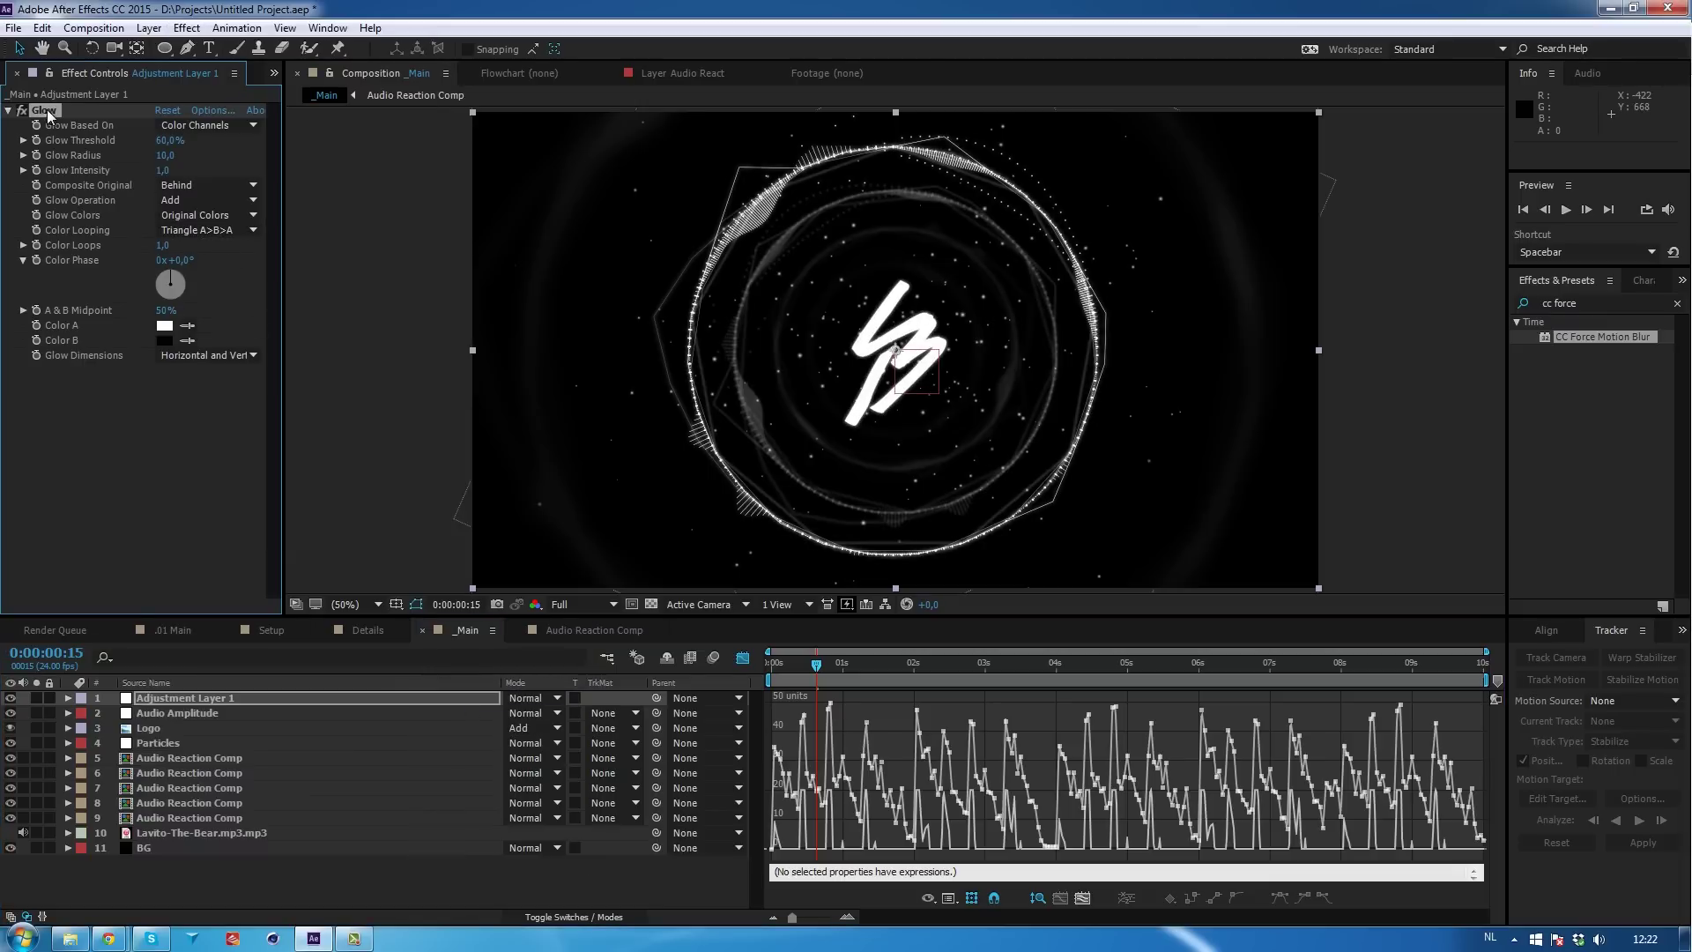
Duplicate the Glow effect on the adjustment layer and set the copy's Glow Radius to 250.
key(ctrl+d)
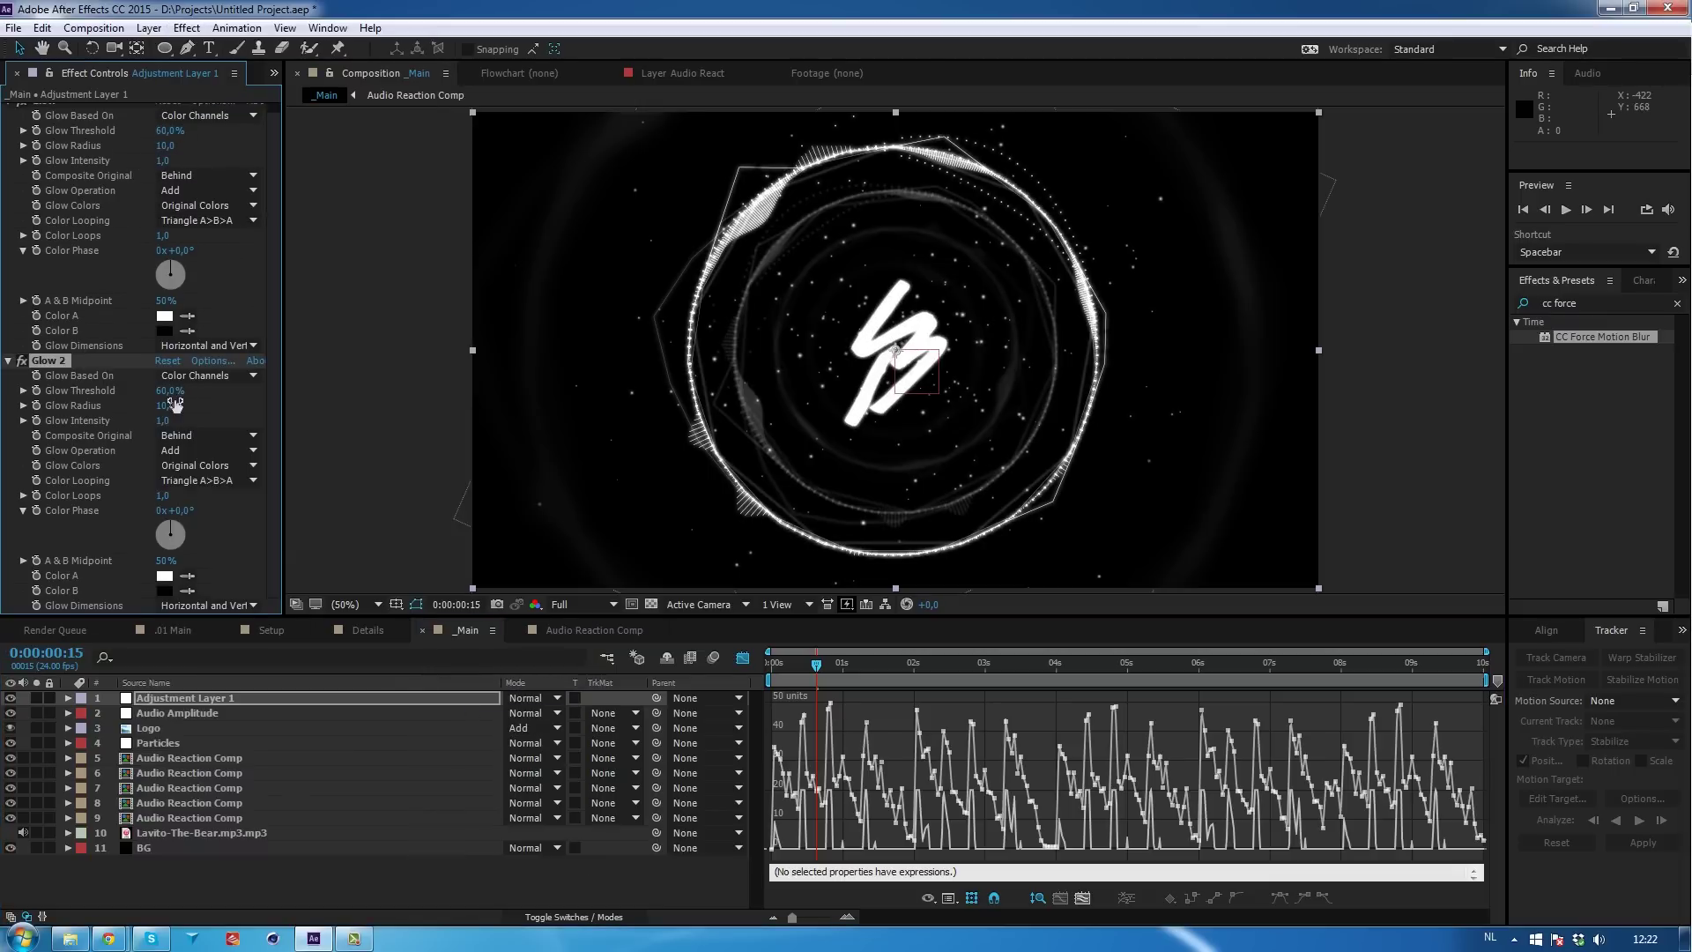
click(165, 405)
text(250)
key(Return)
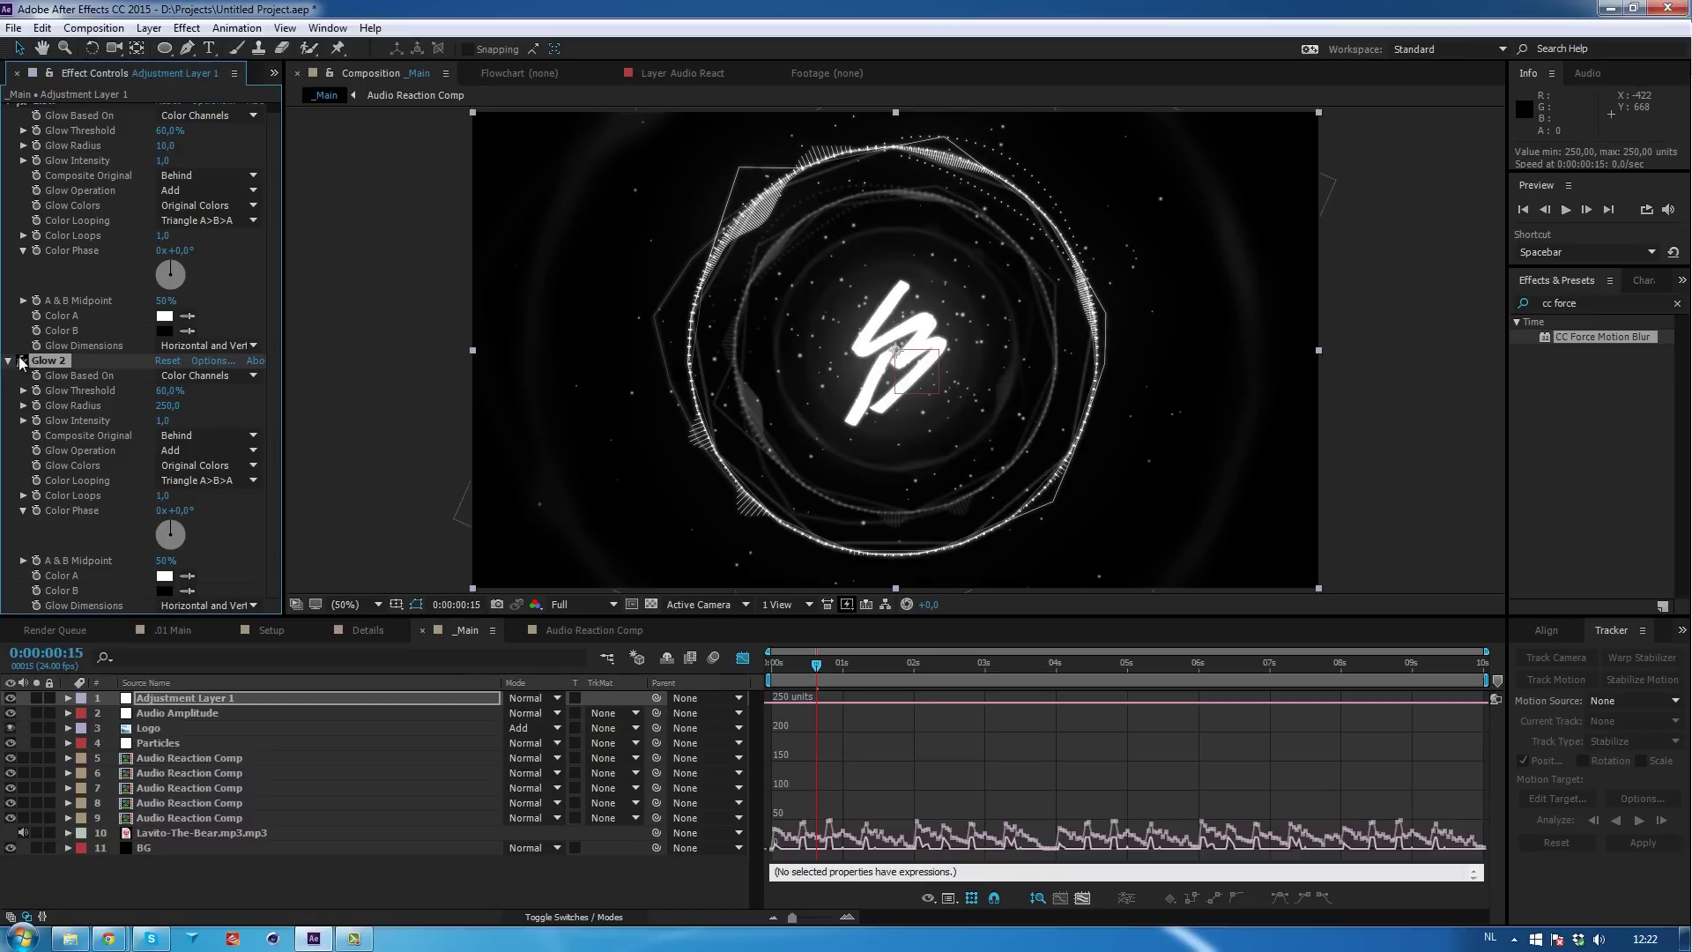
Set Glow 2's radius to 150, compare the image with the effect off and on, and set its intensity to 0.5.
click(166, 405)
text(150)
key(Return)
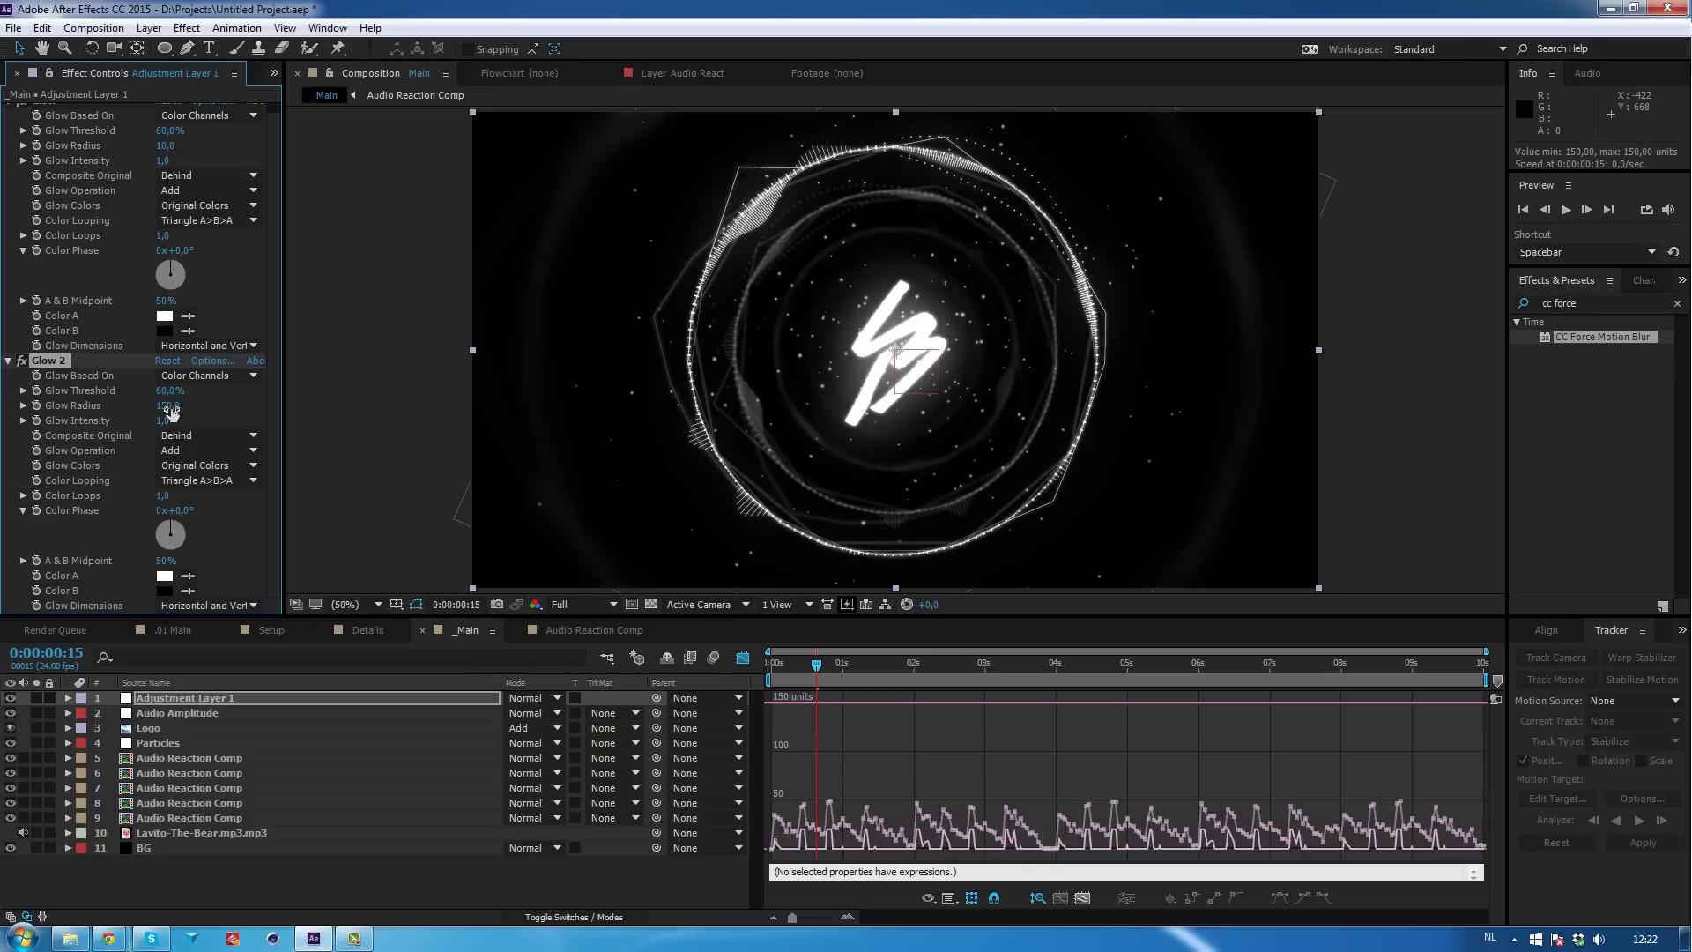
click(19, 361)
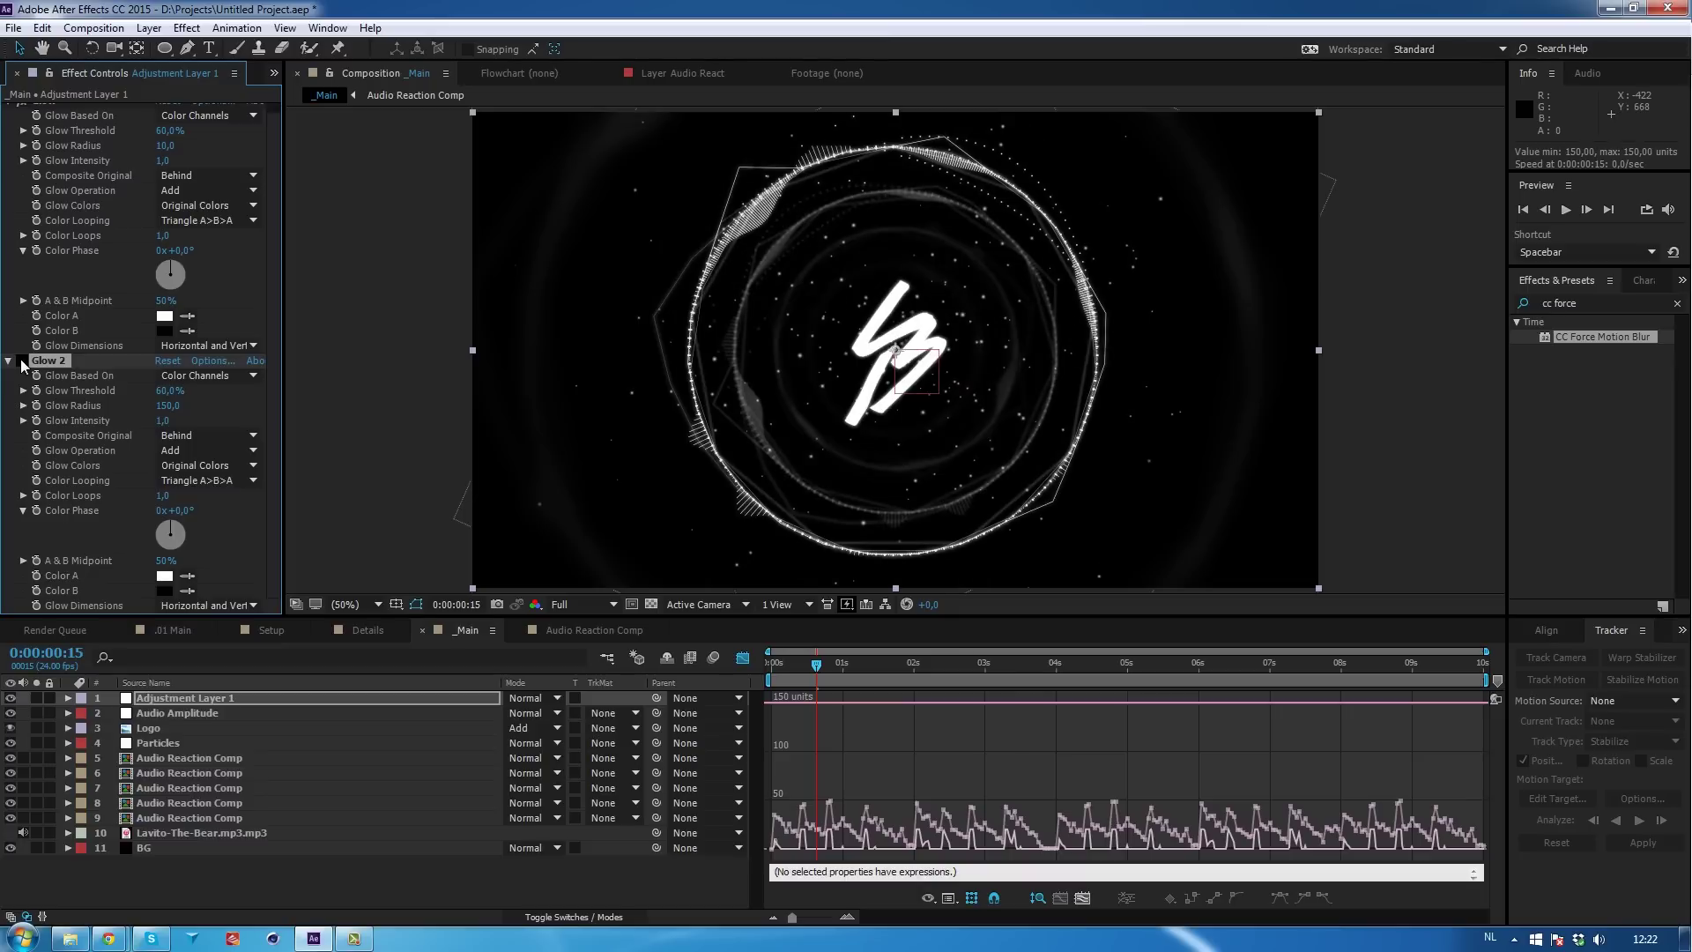
click(20, 361)
click(164, 420)
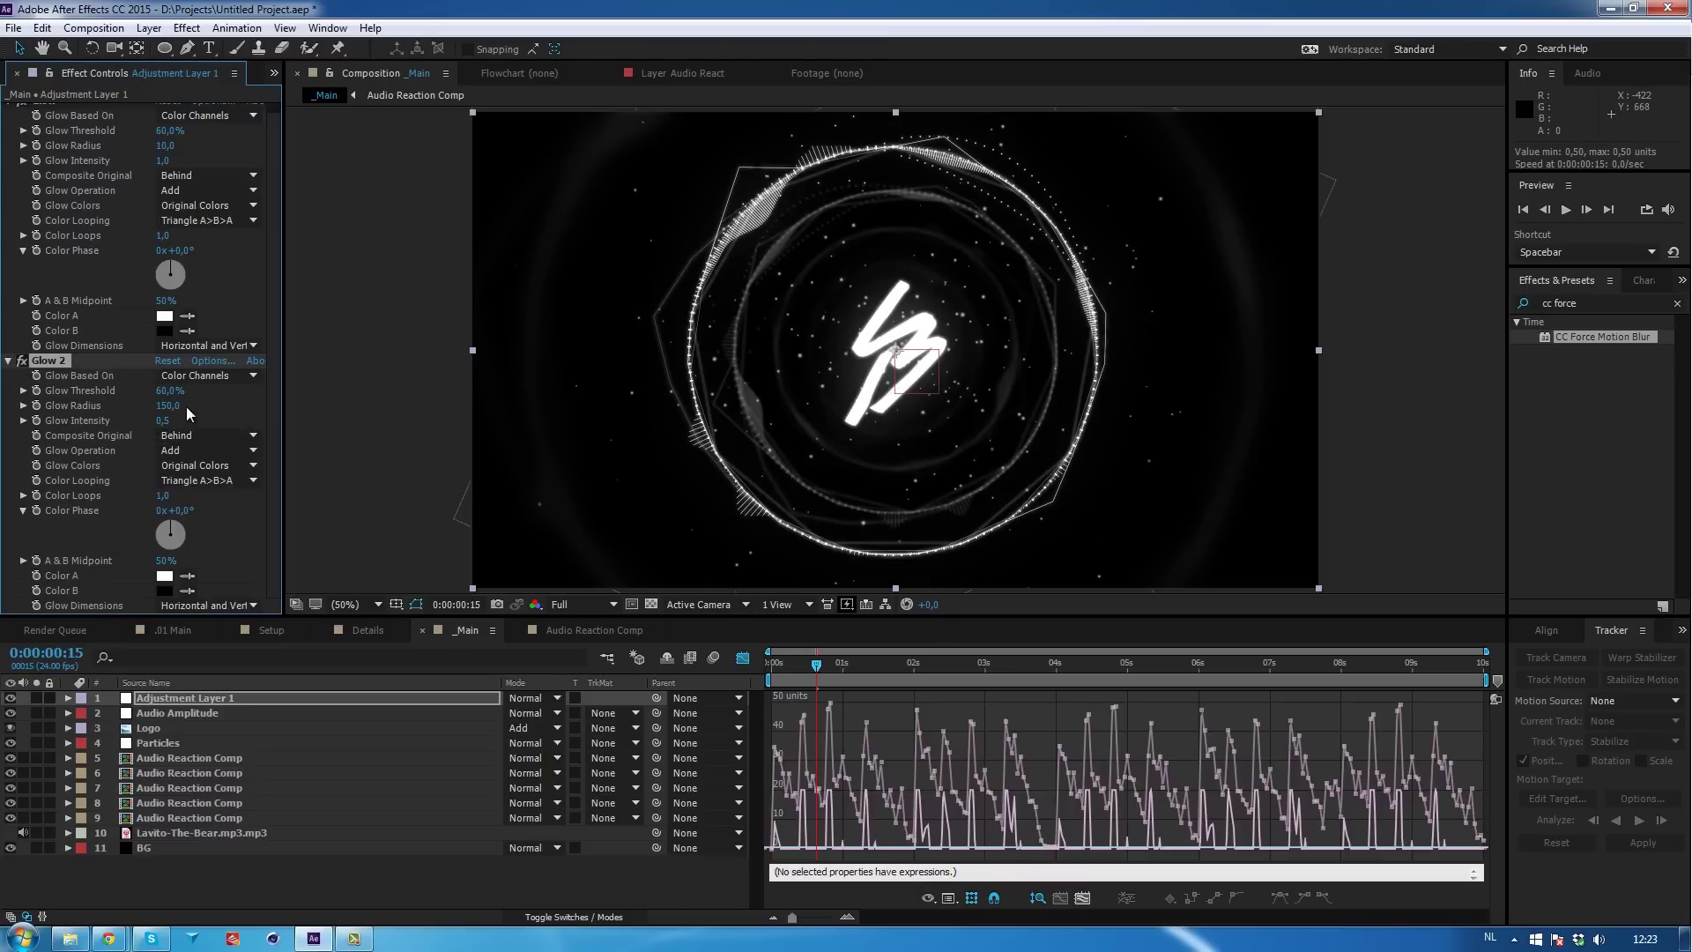
Duplicate the Glow 2 effect on the adjustment layer and set the copy's Glow Radius to 350.
key(ctrl+d)
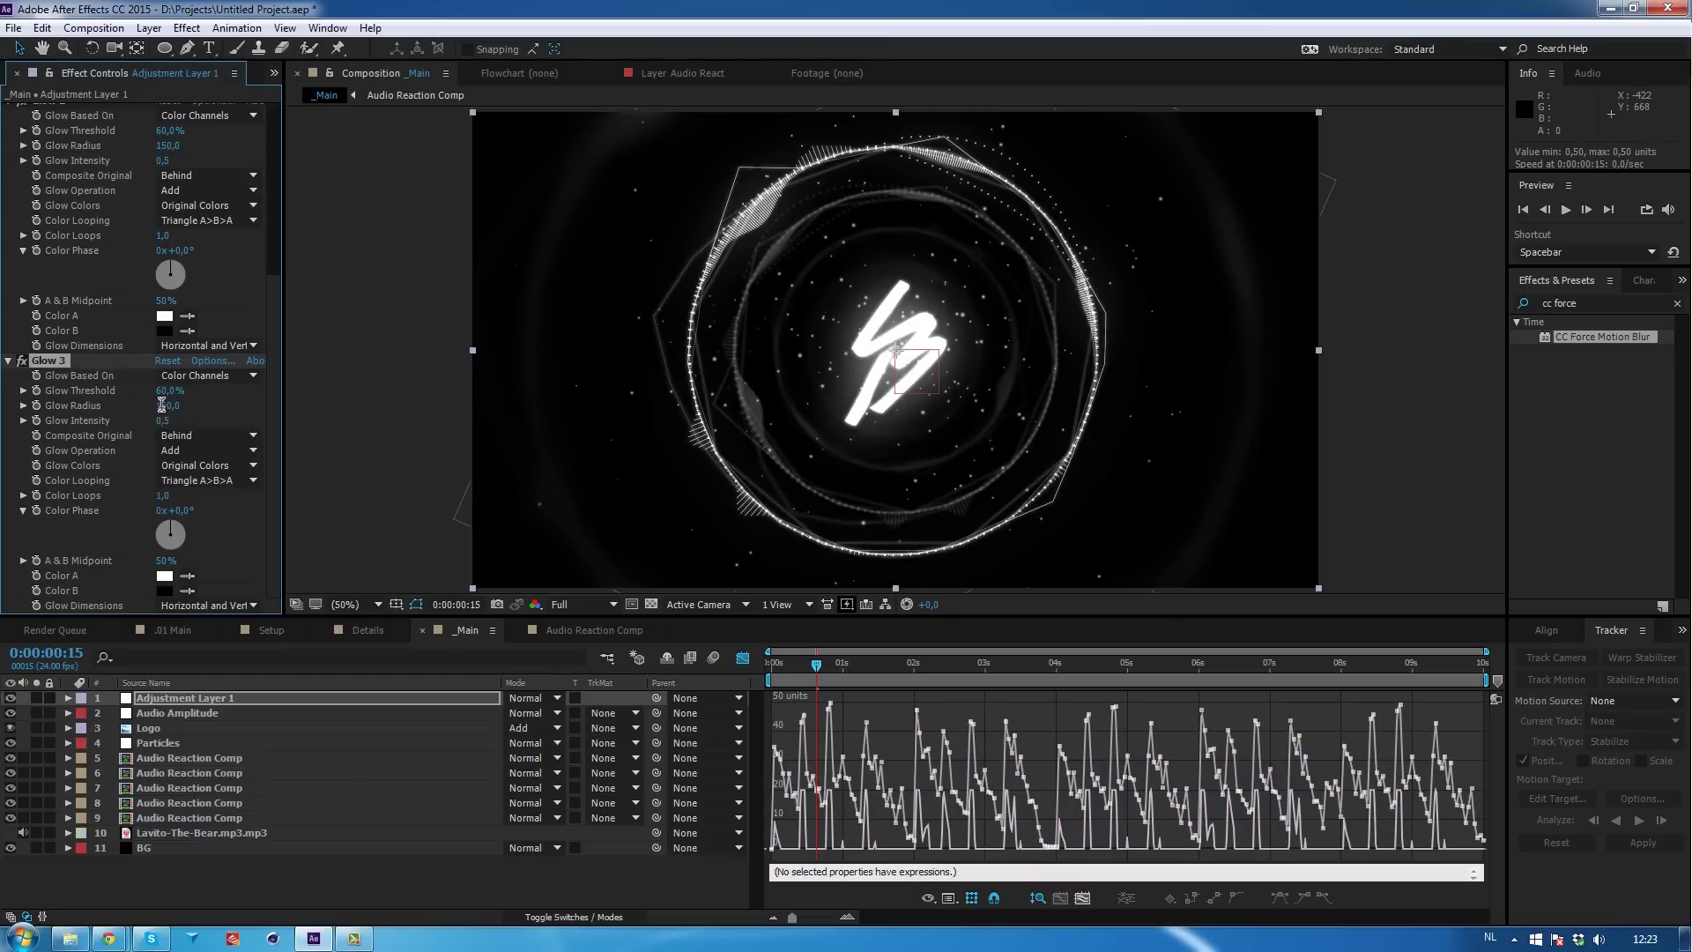
click(164, 405)
text(350)
key(Return)
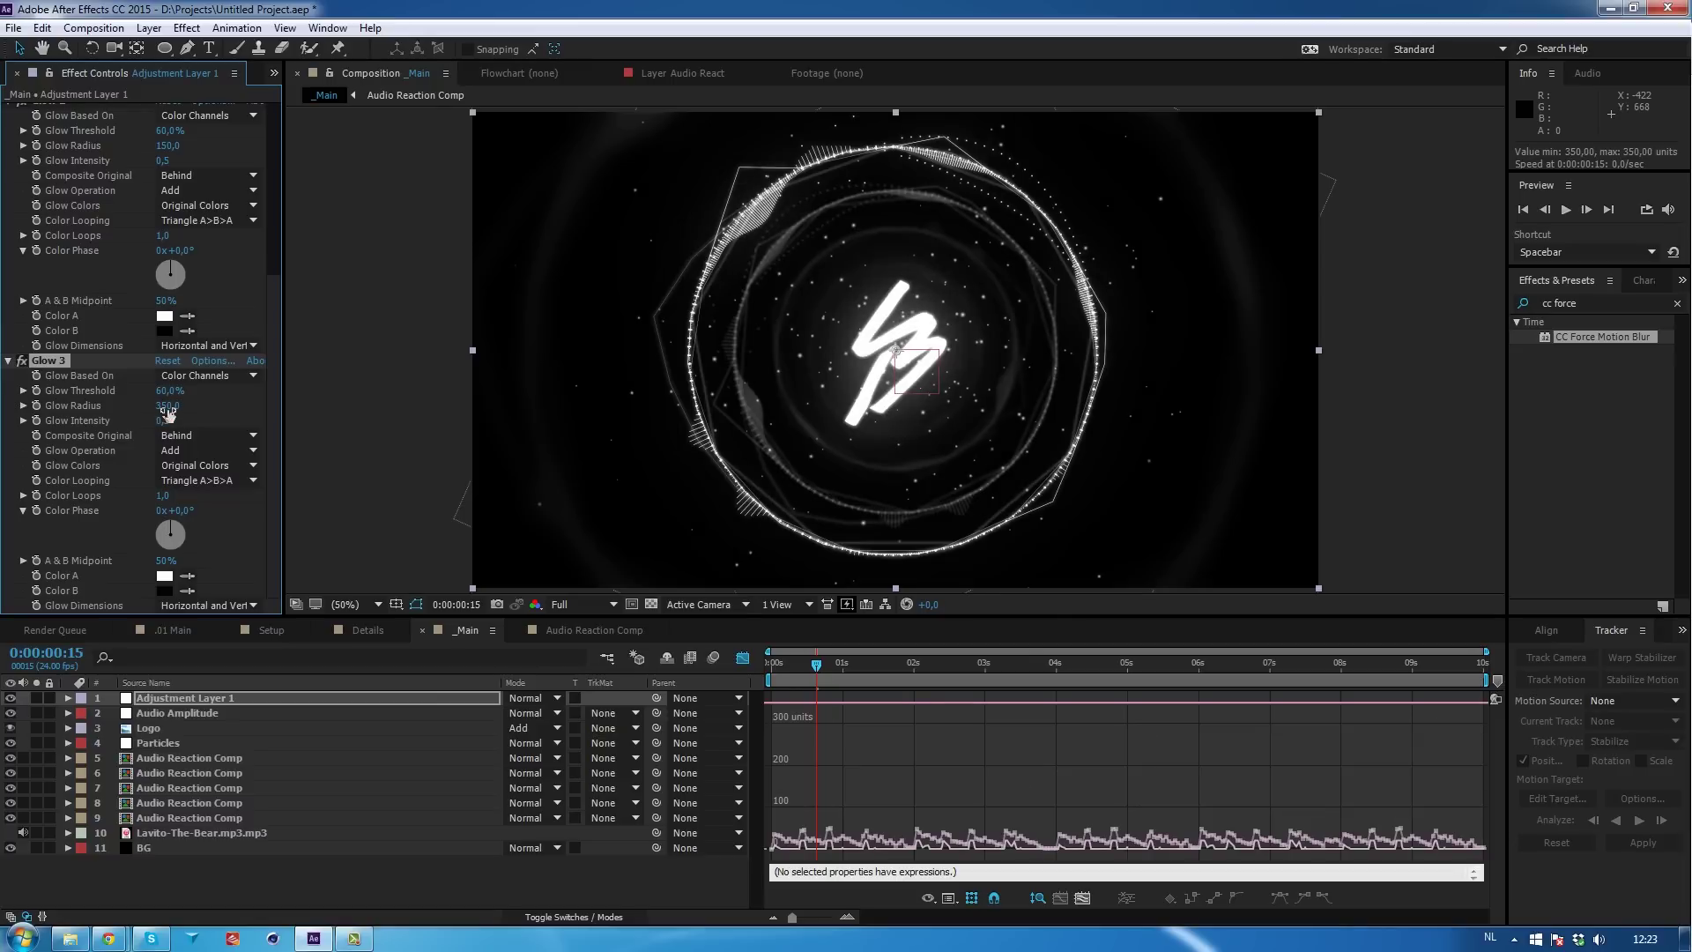
Set Glow 3's radius to 500 and compare the image with the effect off and on.
click(171, 406)
text(500)
key(Return)
click(21, 362)
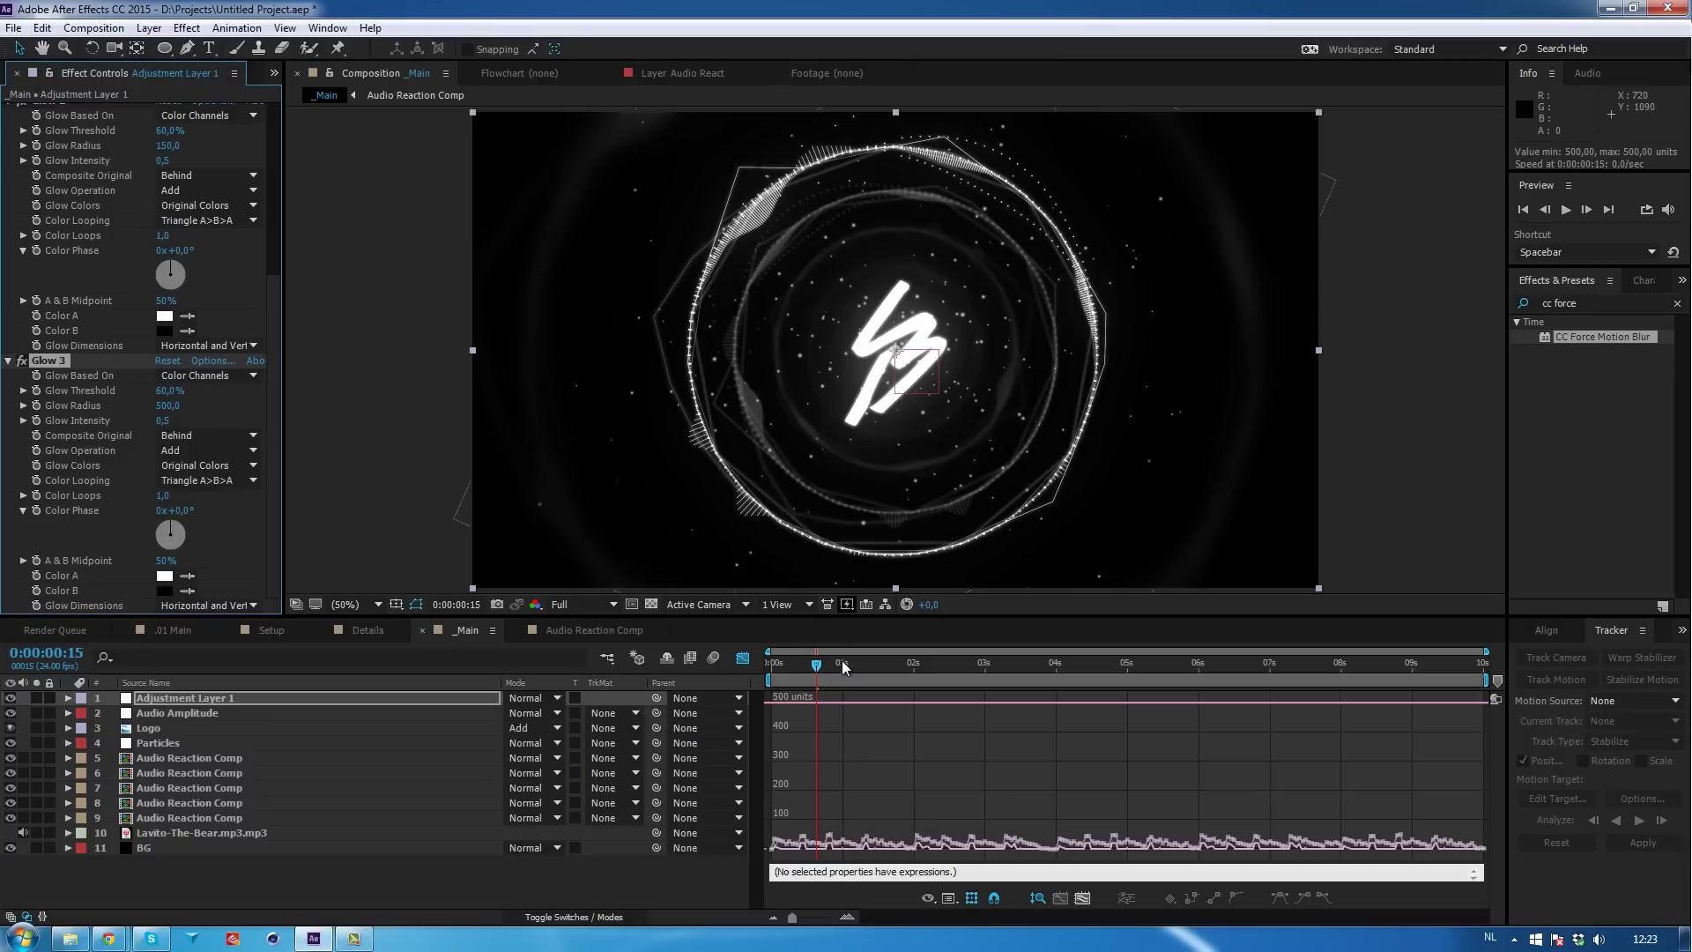
scroll(303, 323, up, 8)
scroll(574, 346, down, 8)
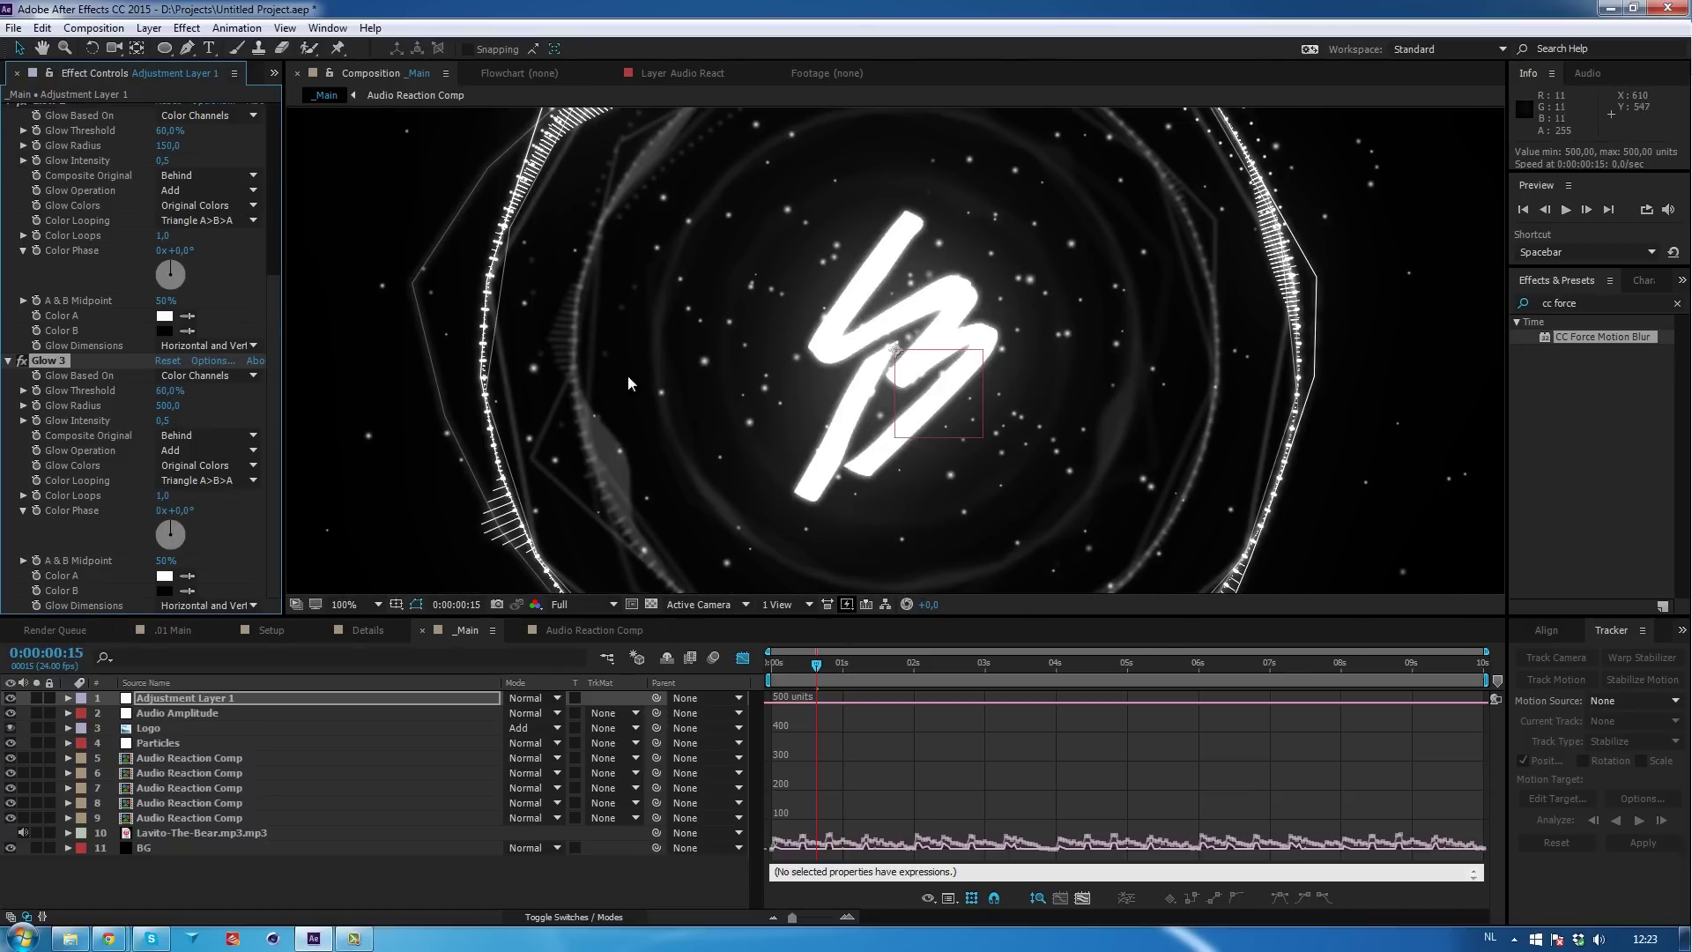
scroll(1040, 493, down, 2)
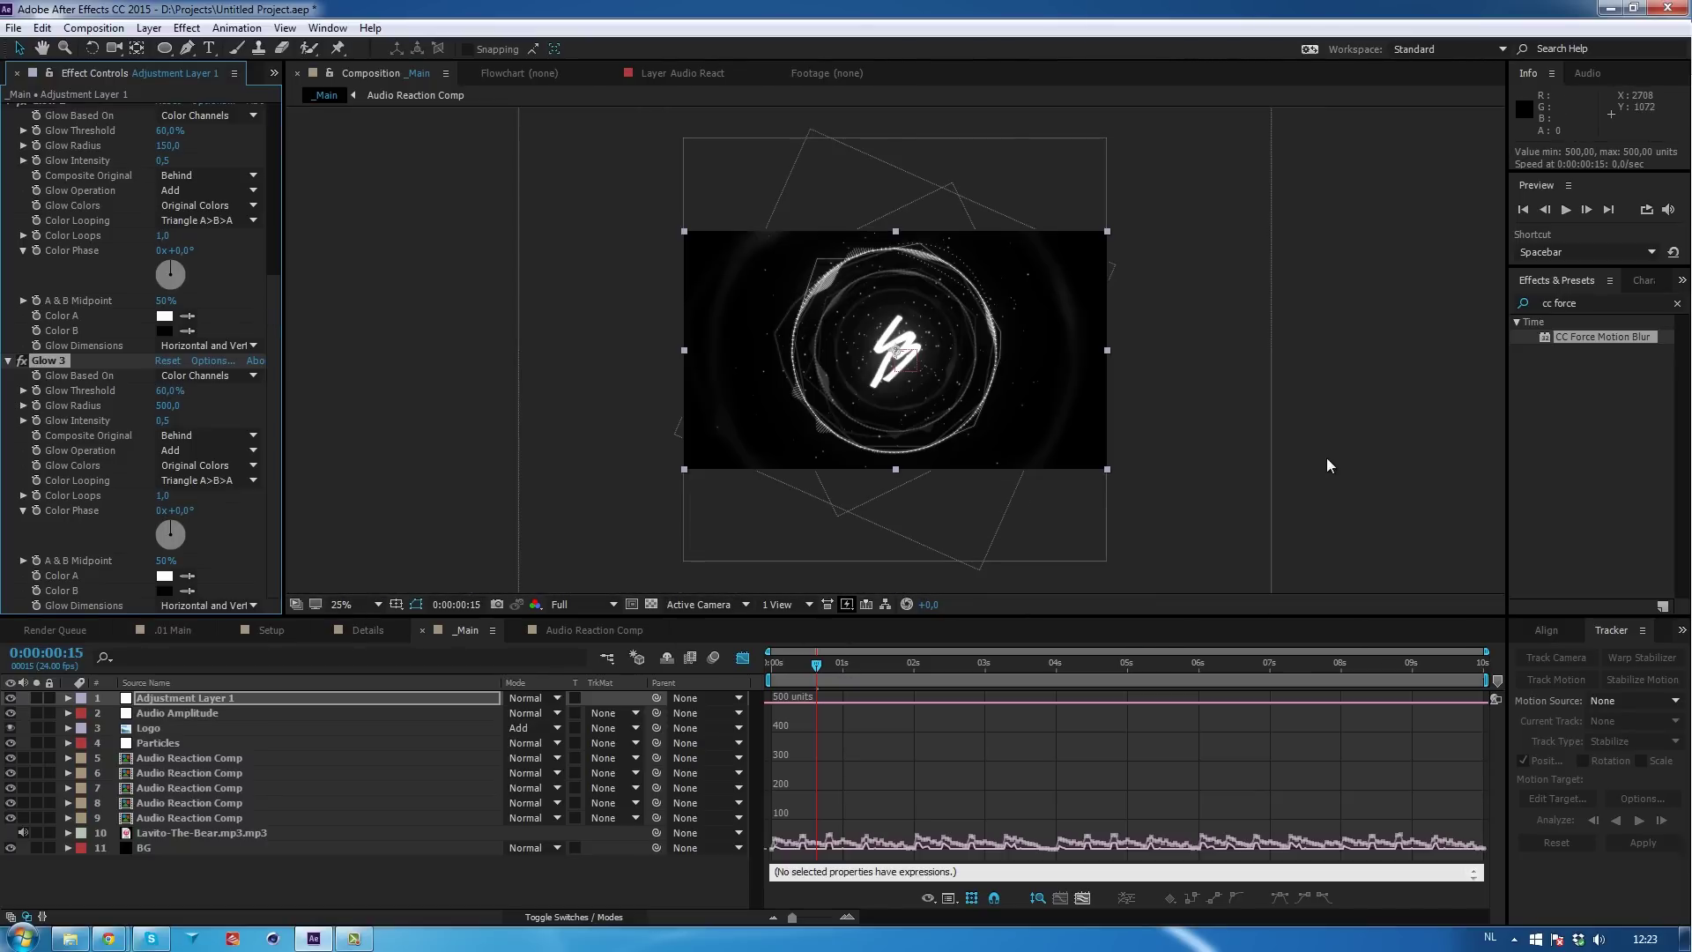
scroll(1006, 419, up, 2)
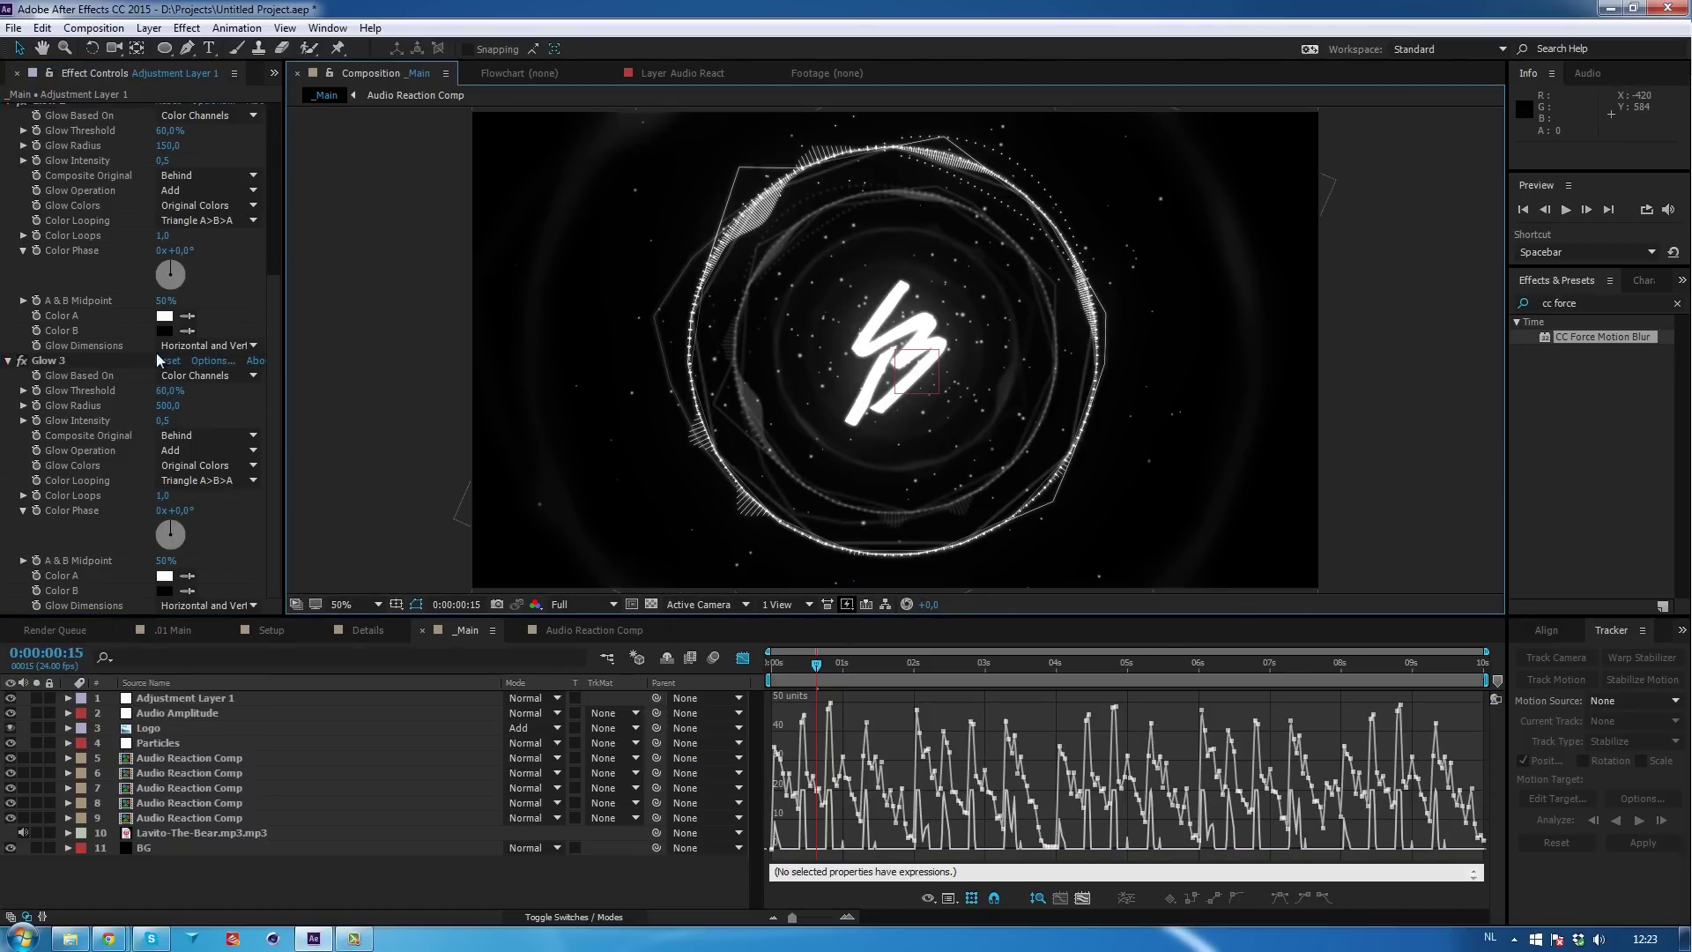
scroll(156, 352, up, 5)
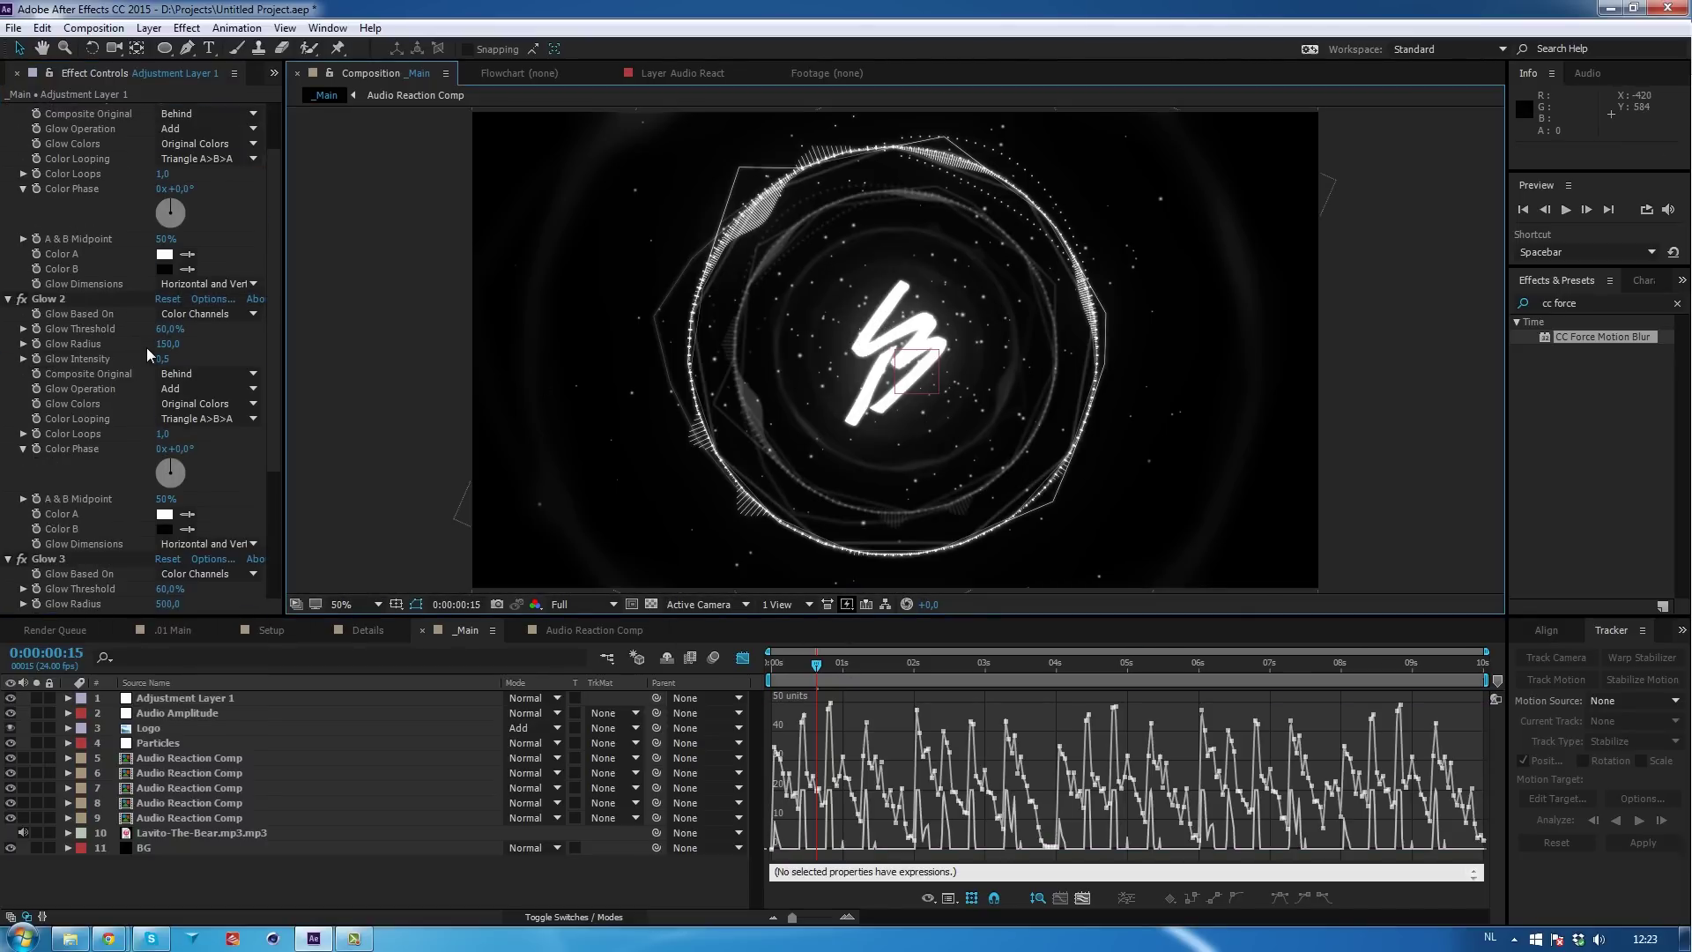
Delete the CC Force Motion Blur effect from the uppermost Audio Reaction Comp layer in _Main.
click(159, 763)
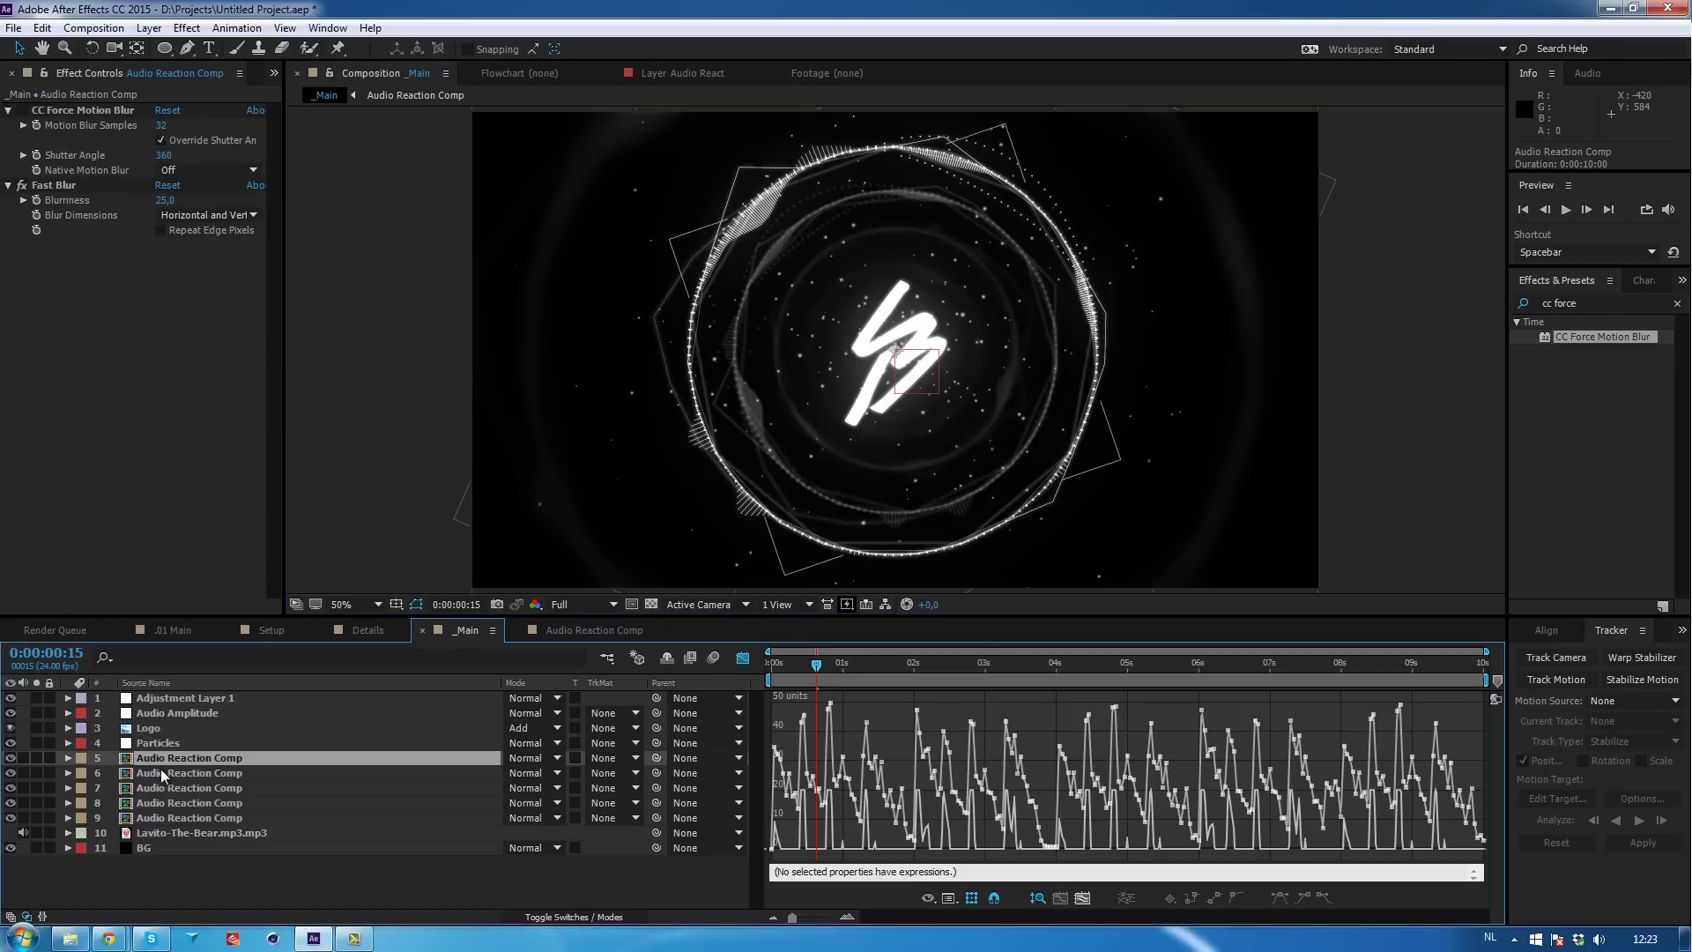
click(78, 109)
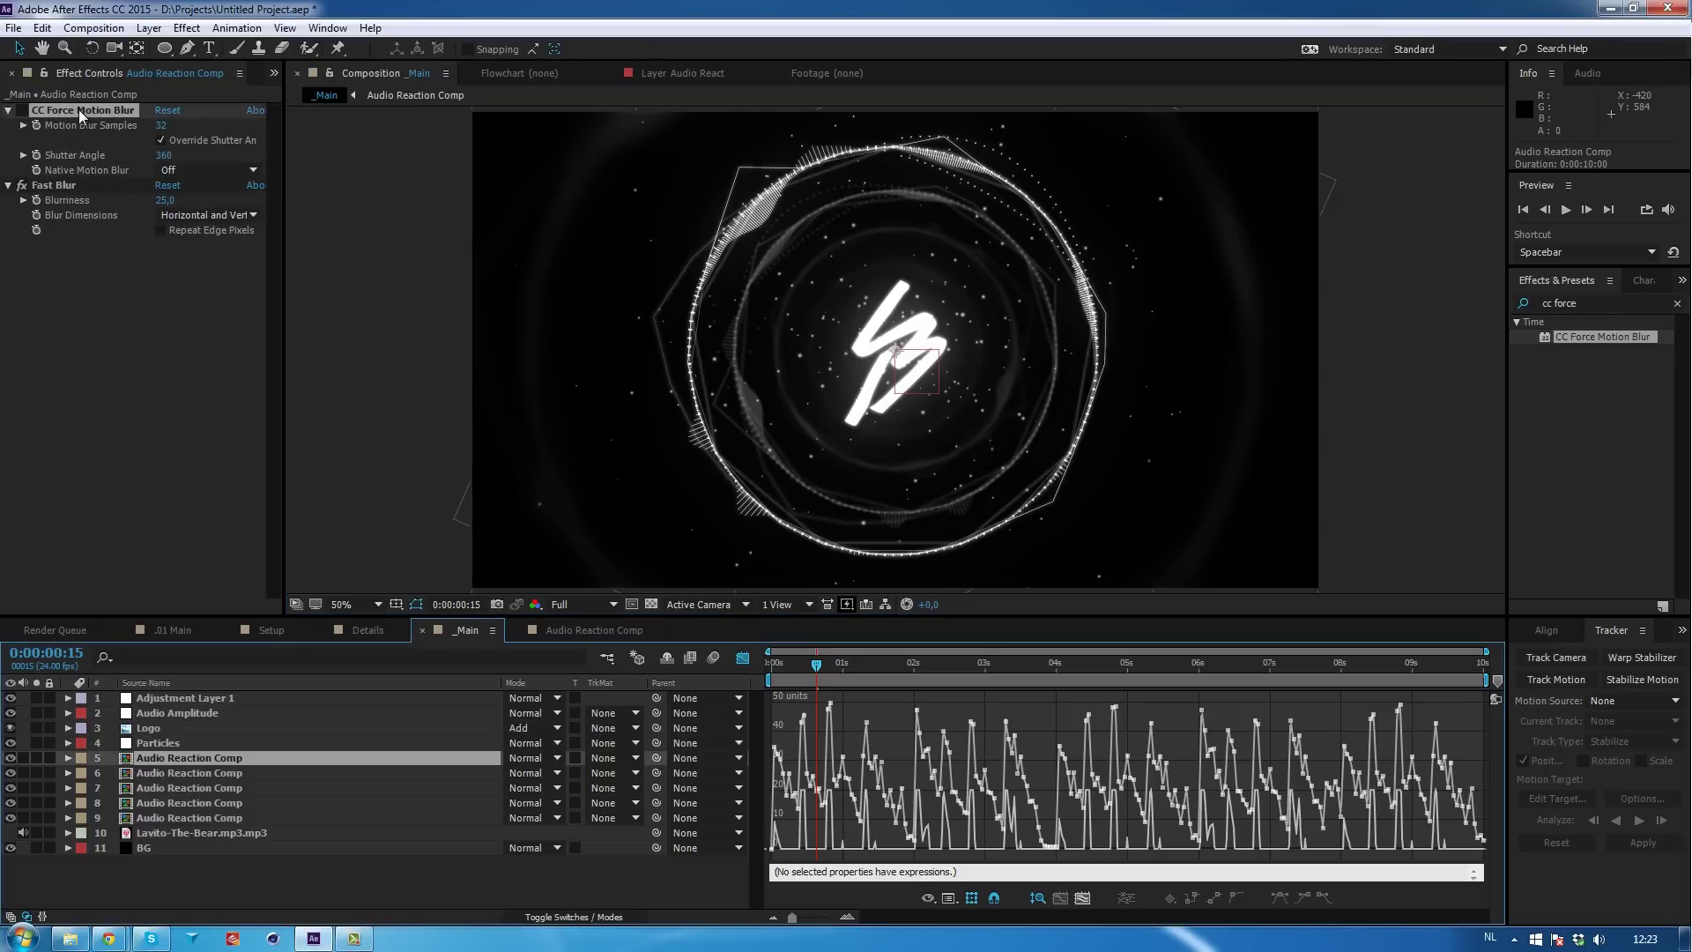
shift+click(163, 817)
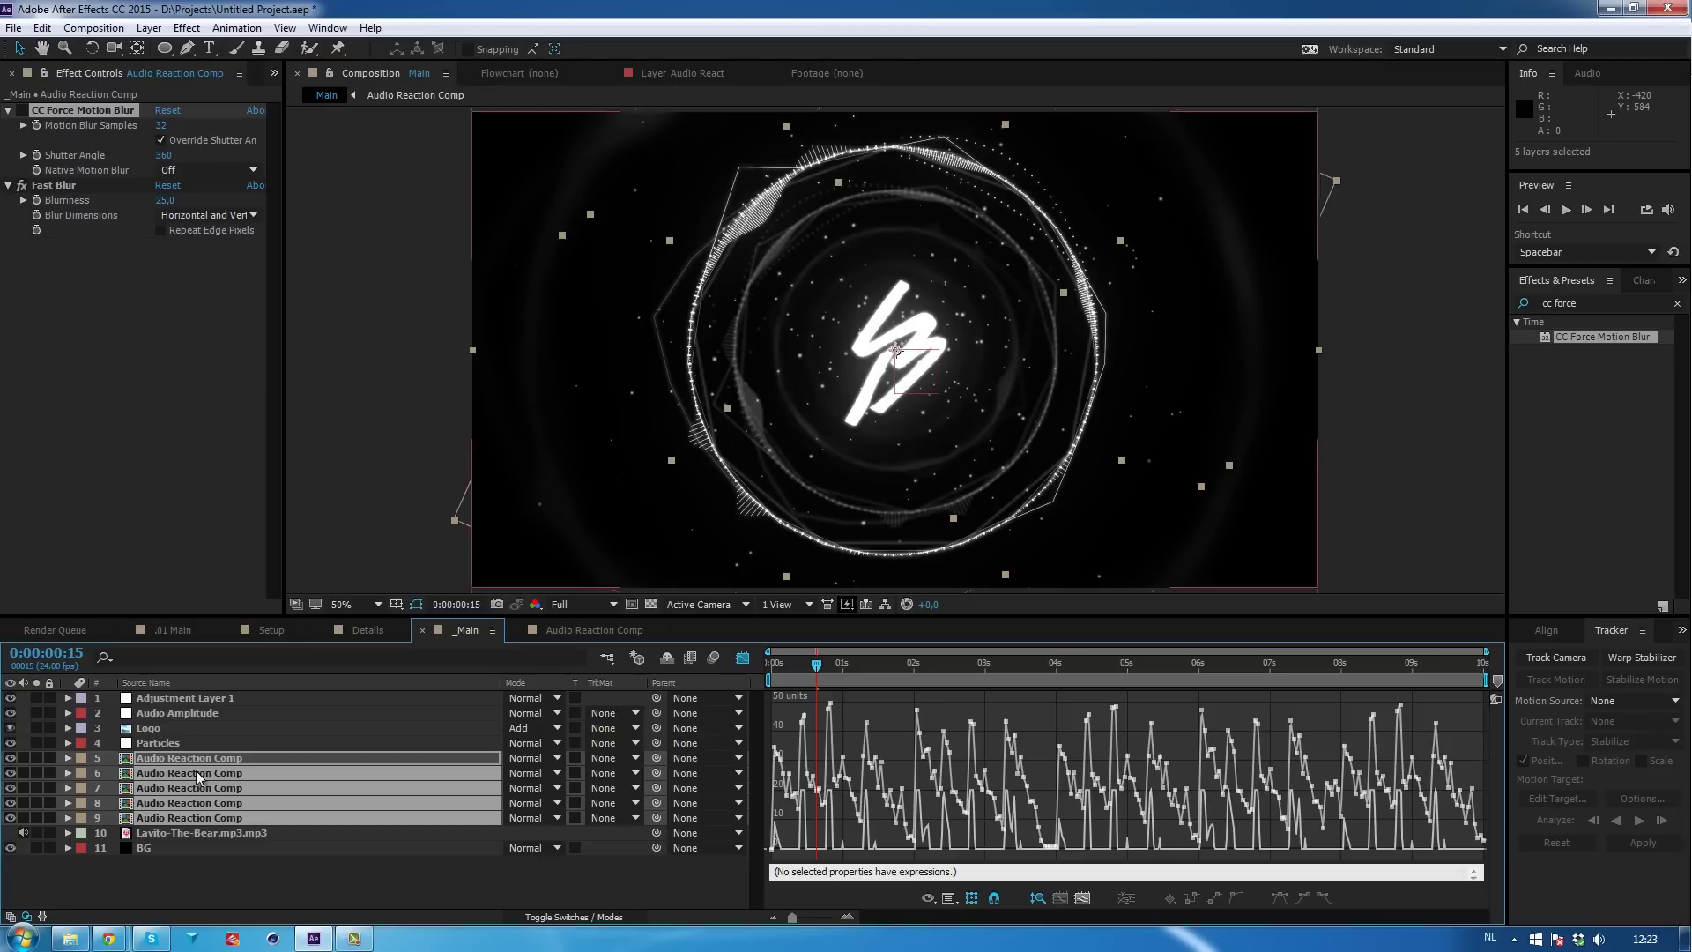
click(83, 107)
key(Delete)
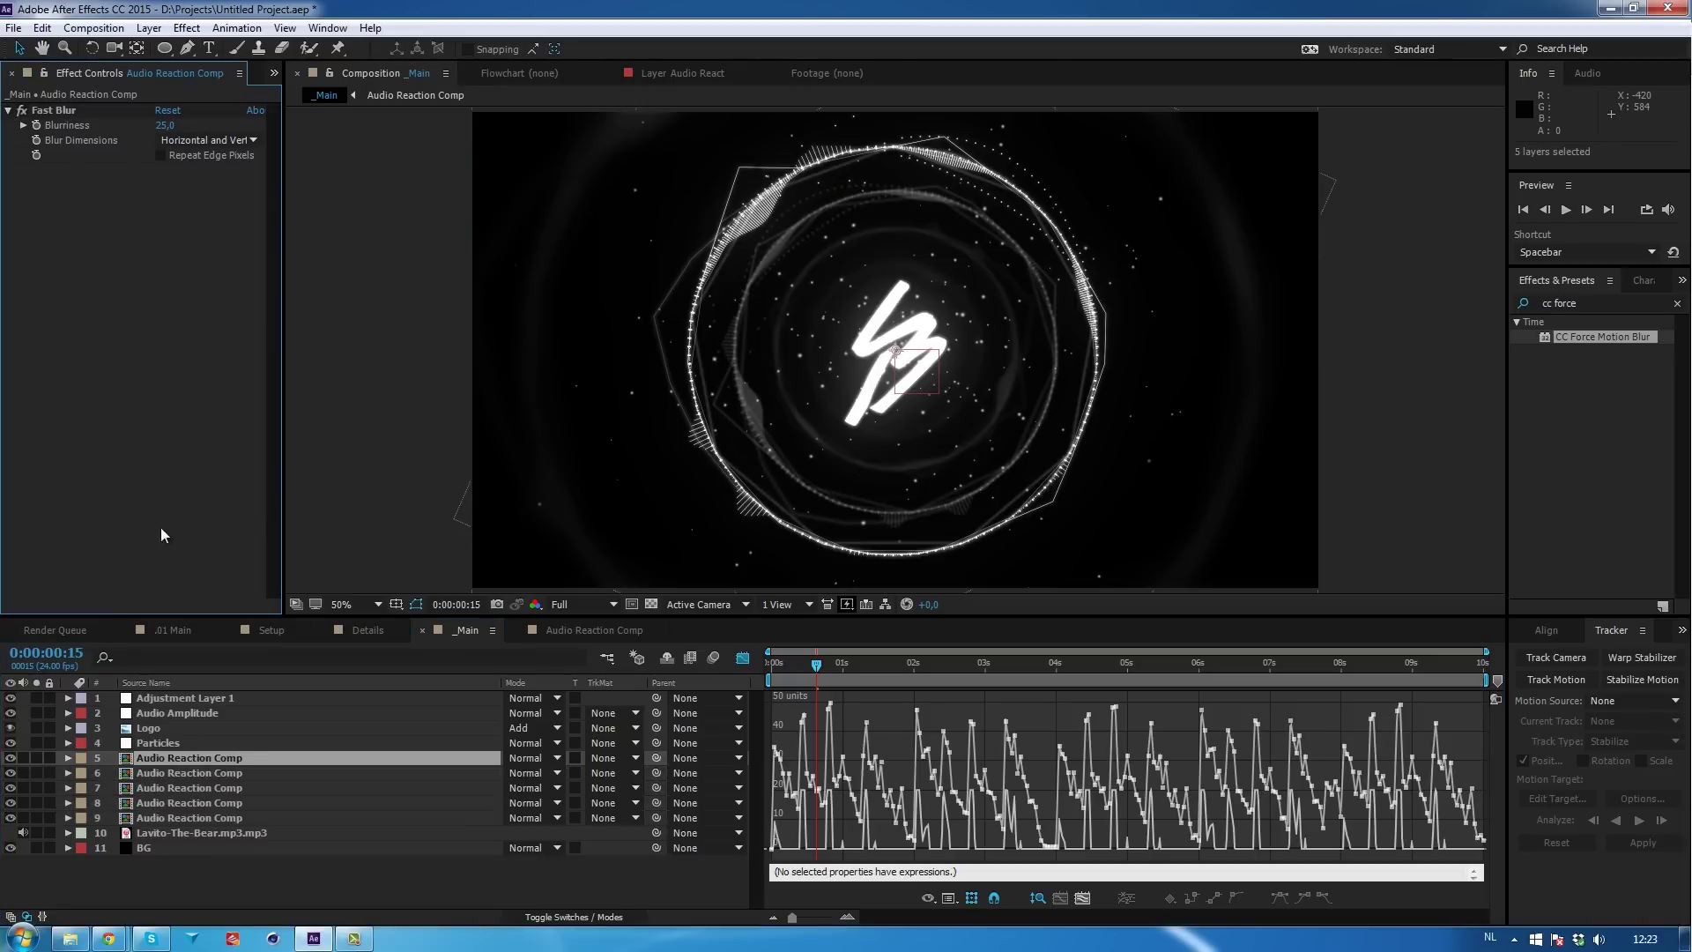
Delete the CC Force Motion Blur effect from each of the other four Audio Reaction Comp layers.
click(163, 773)
click(82, 110)
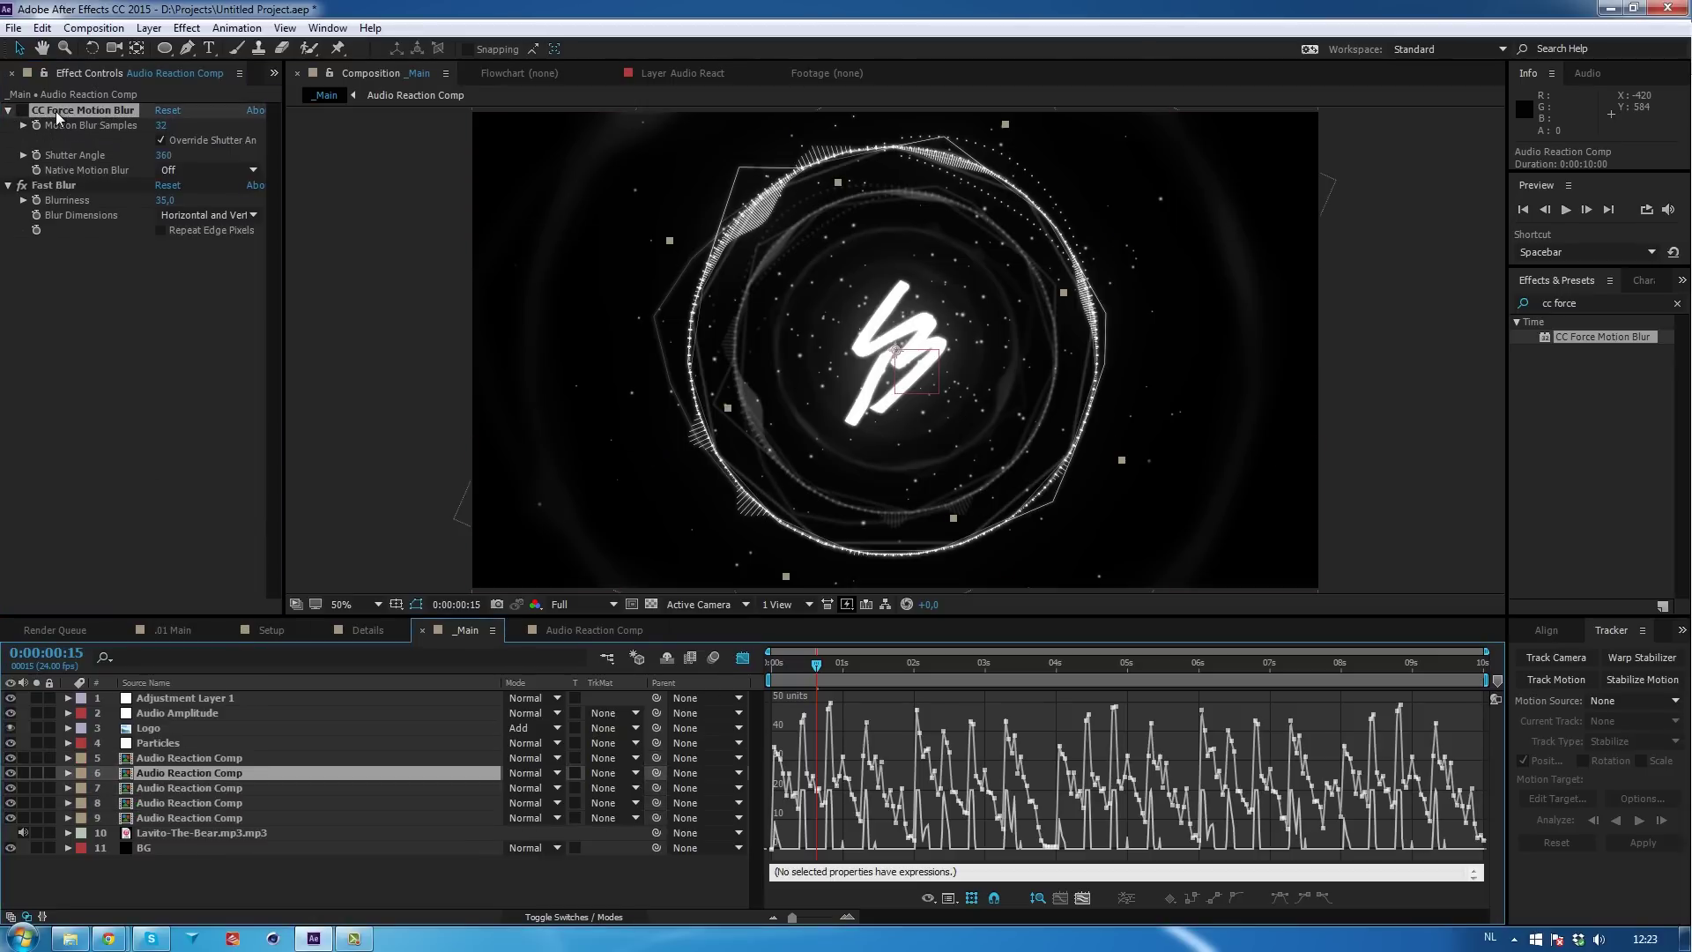
key(Delete)
click(167, 788)
click(81, 110)
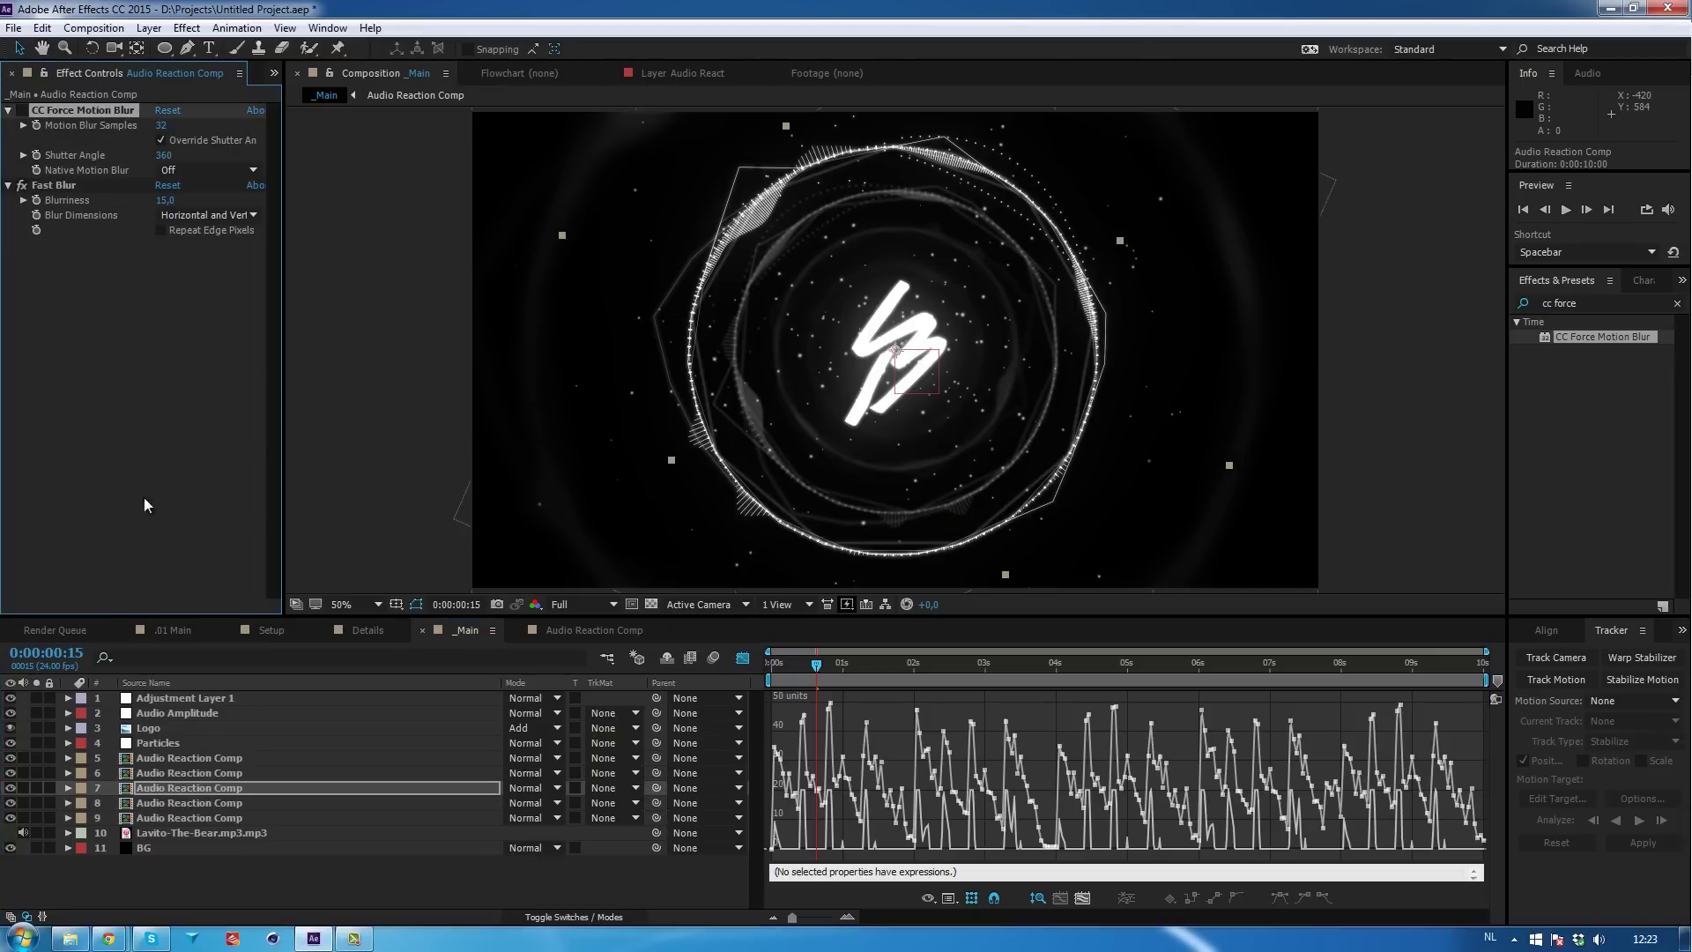
key(Delete)
click(189, 802)
click(83, 110)
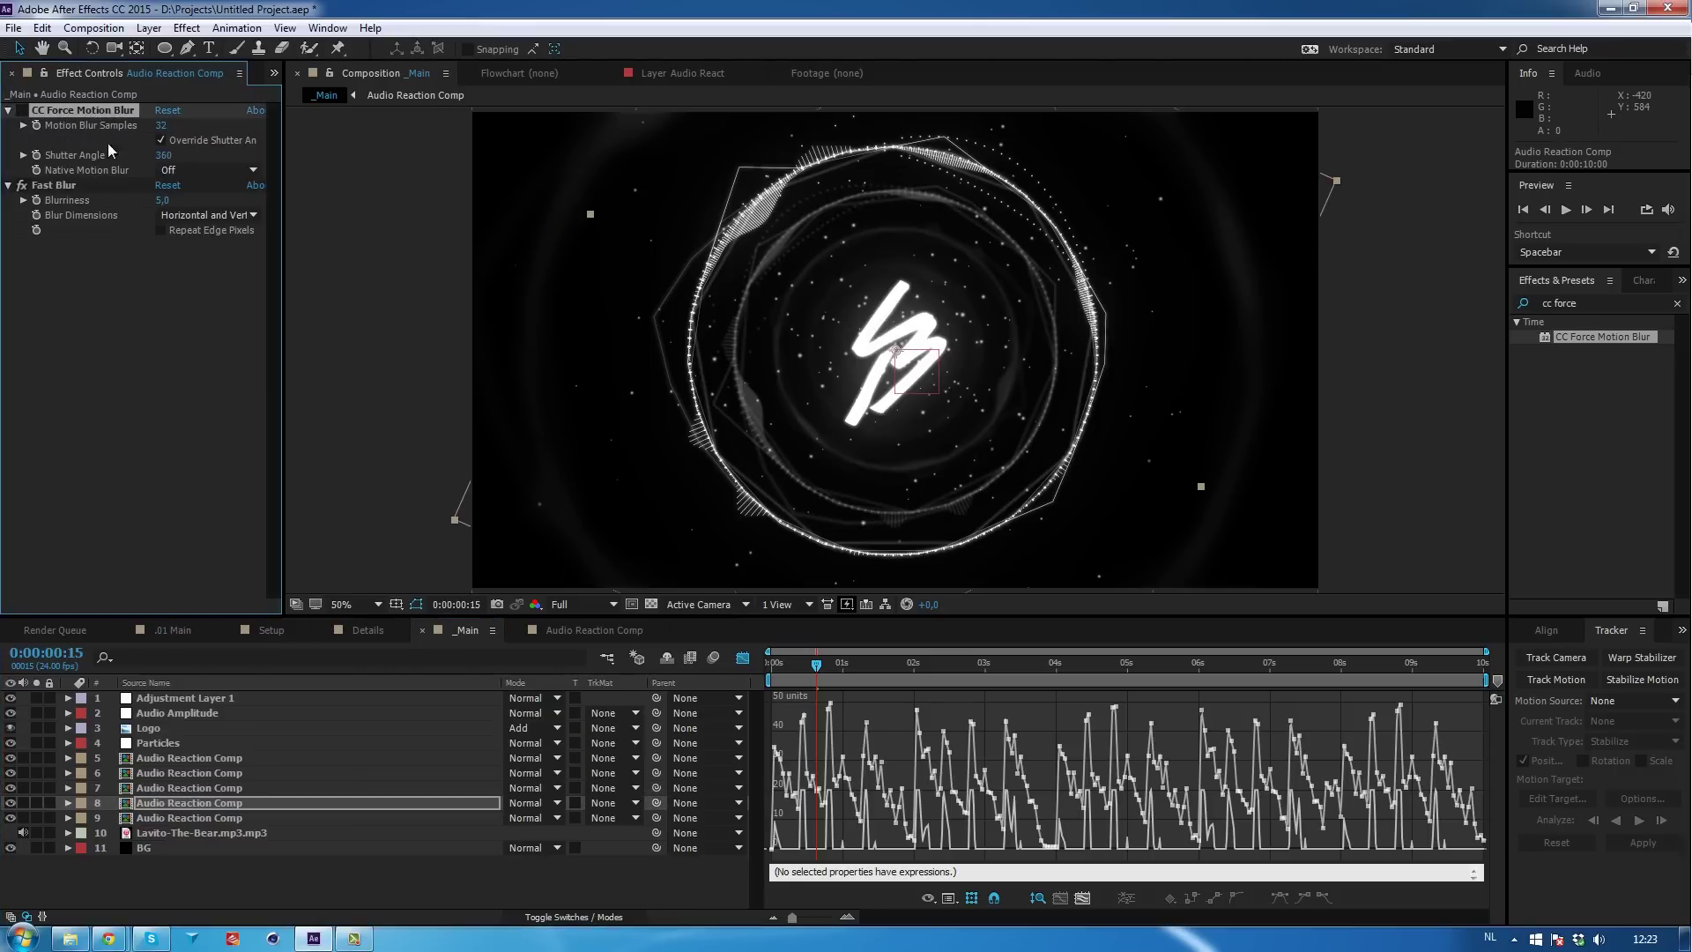
key(Delete)
click(172, 818)
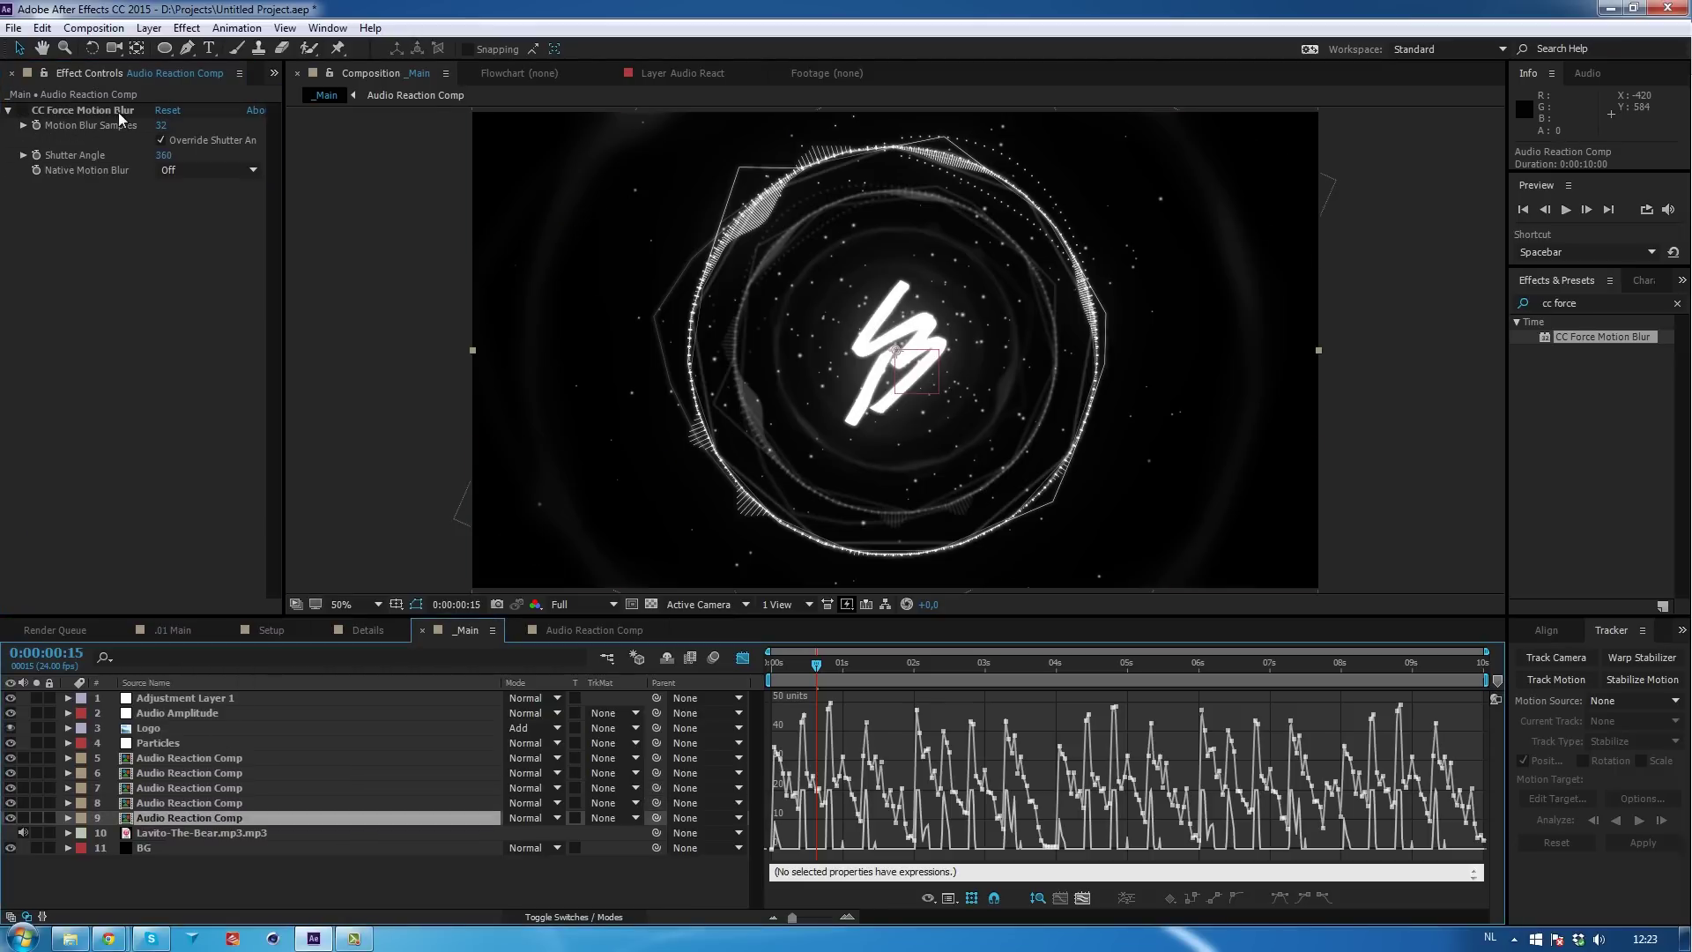
click(118, 113)
key(Delete)
Apply CC Force Motion Blur to Adjustment Layer 1 with a shutter angle of 360 and 32 motion blur samples.
click(185, 698)
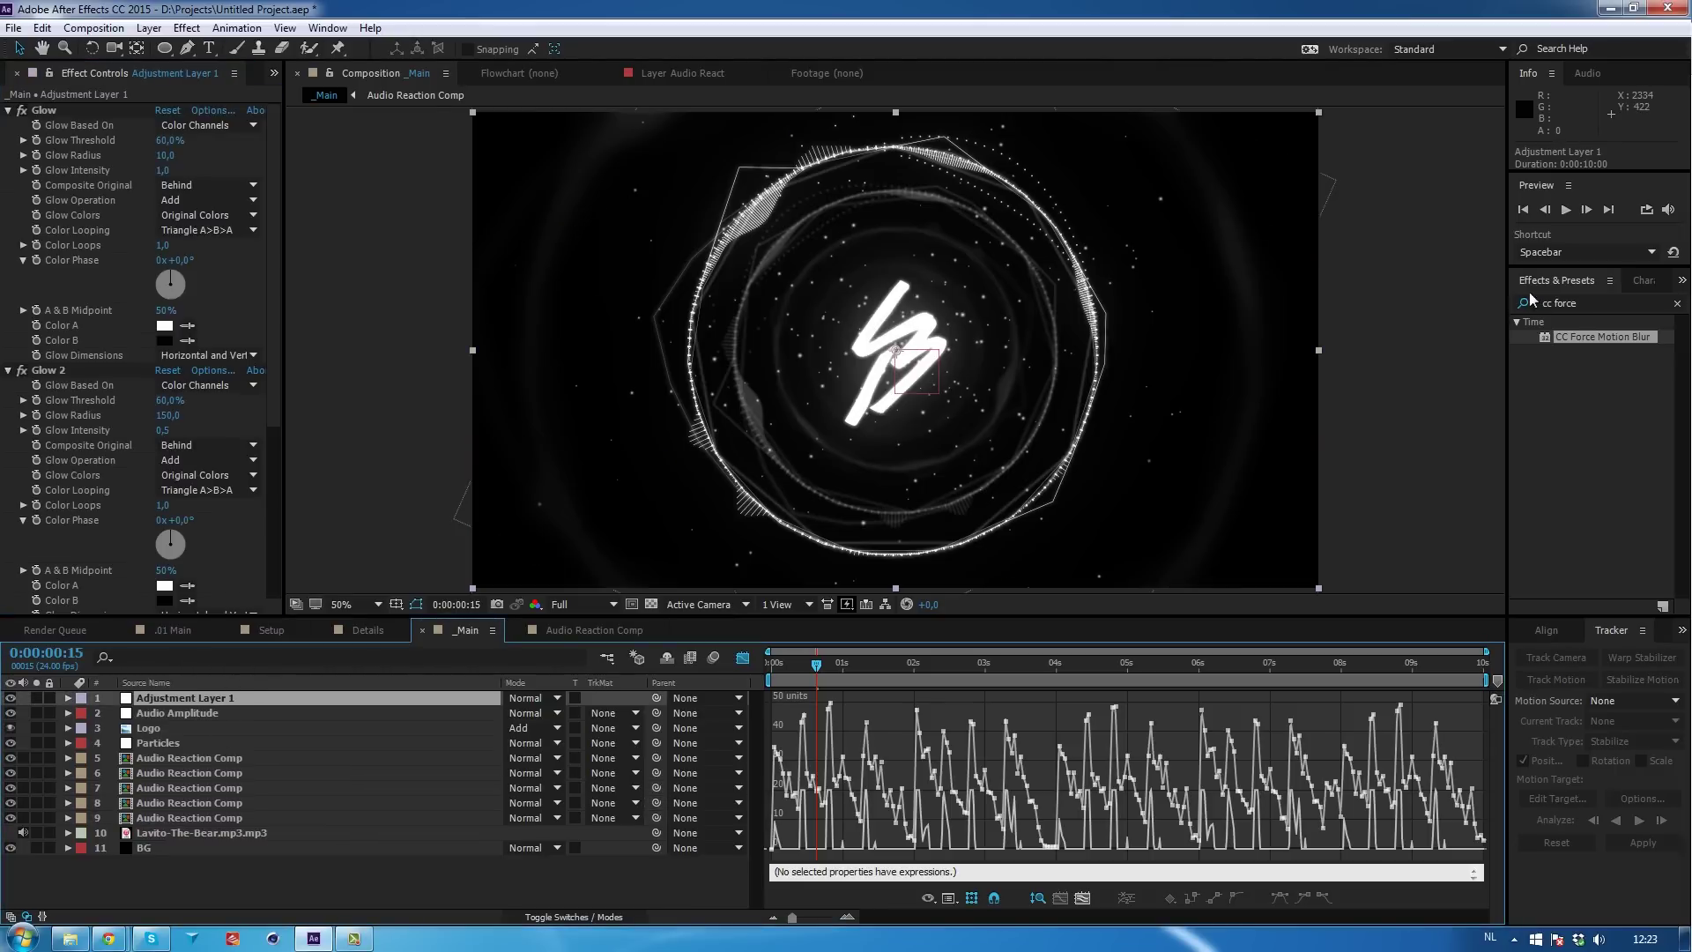
drag(1560, 340, 208, 695)
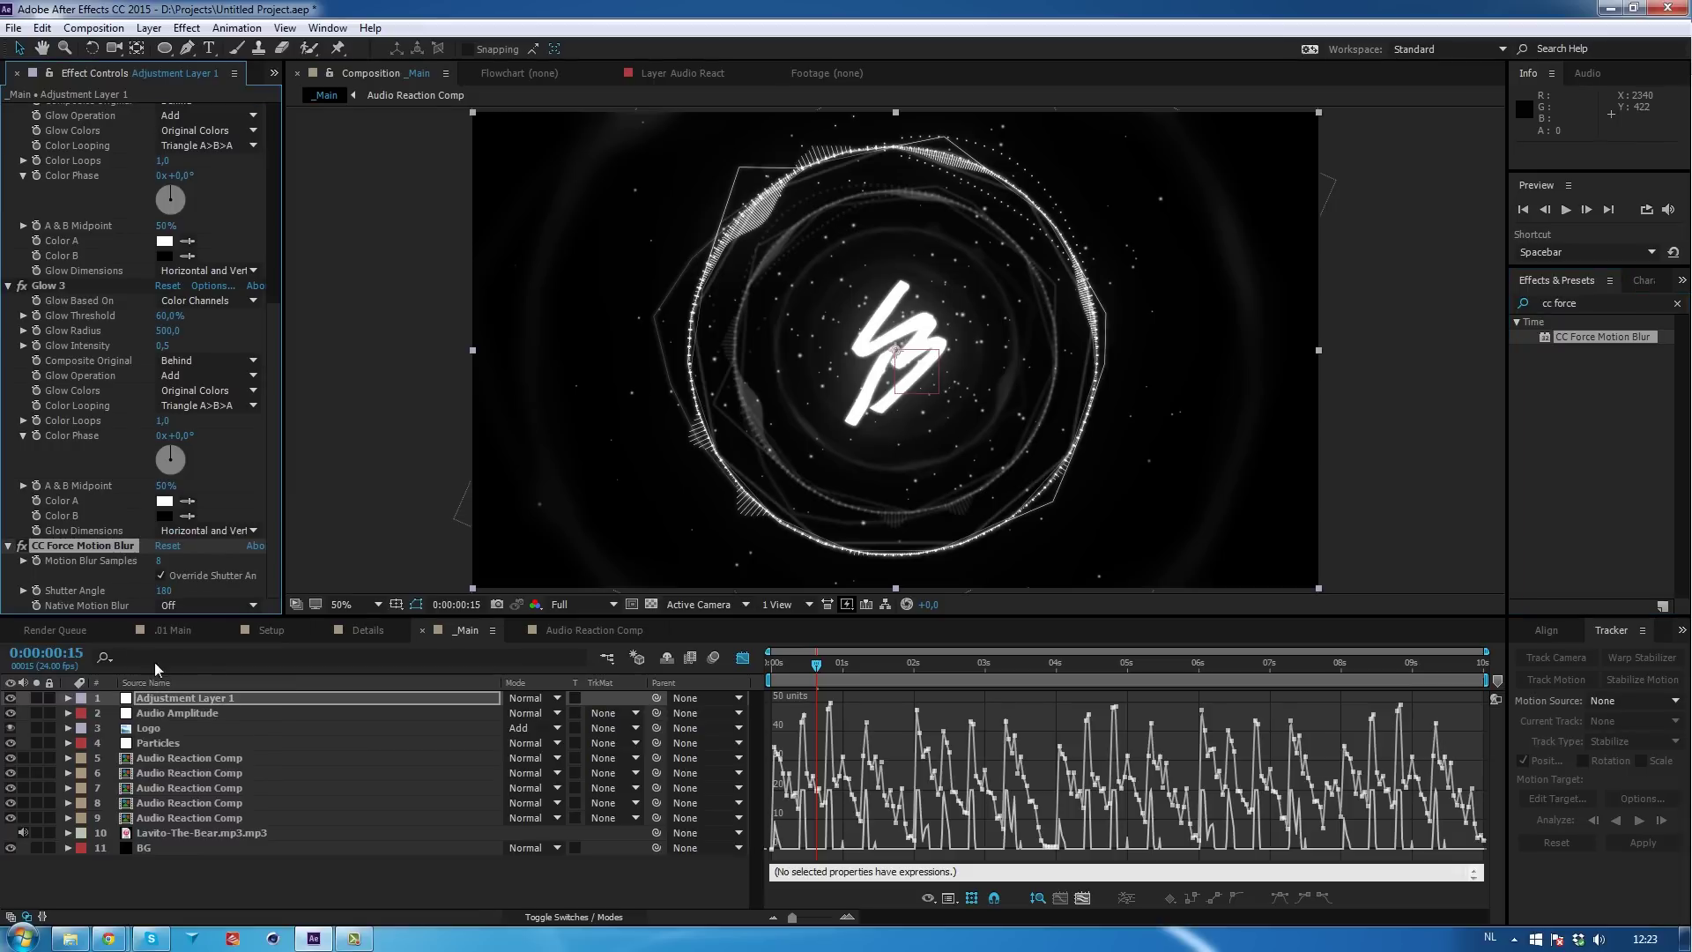
click(164, 590)
text(360)
key(Return)
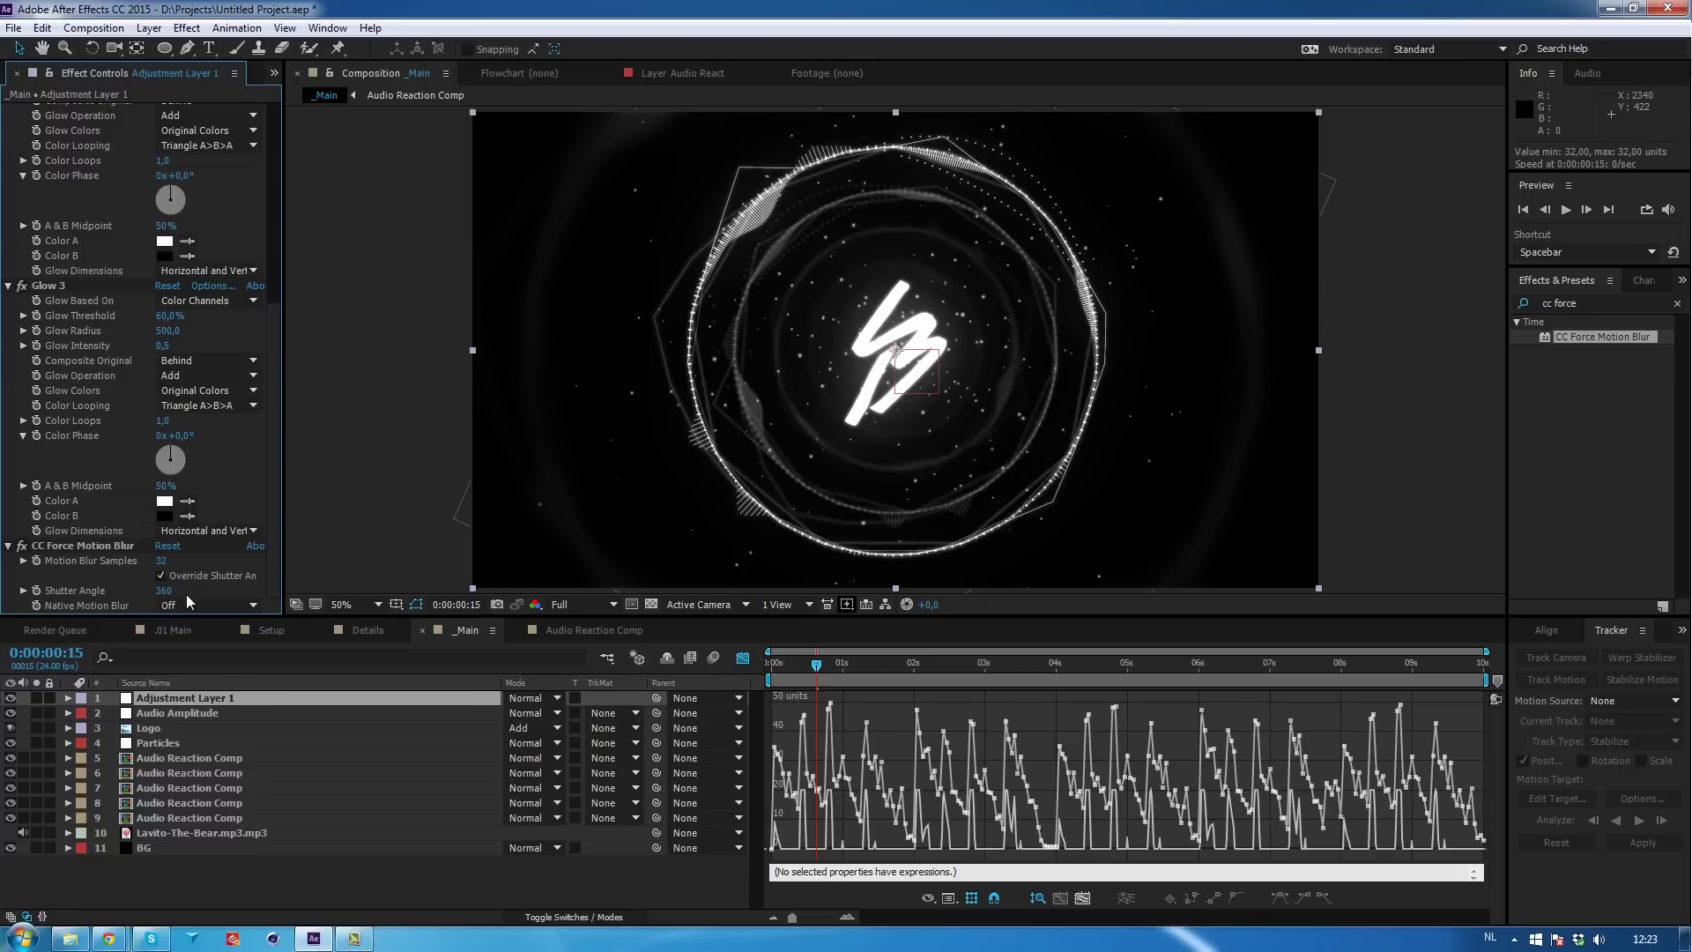
Cut the CC Force Motion Blur effect from Adjustment Layer 1.
click(95, 546)
click(152, 730)
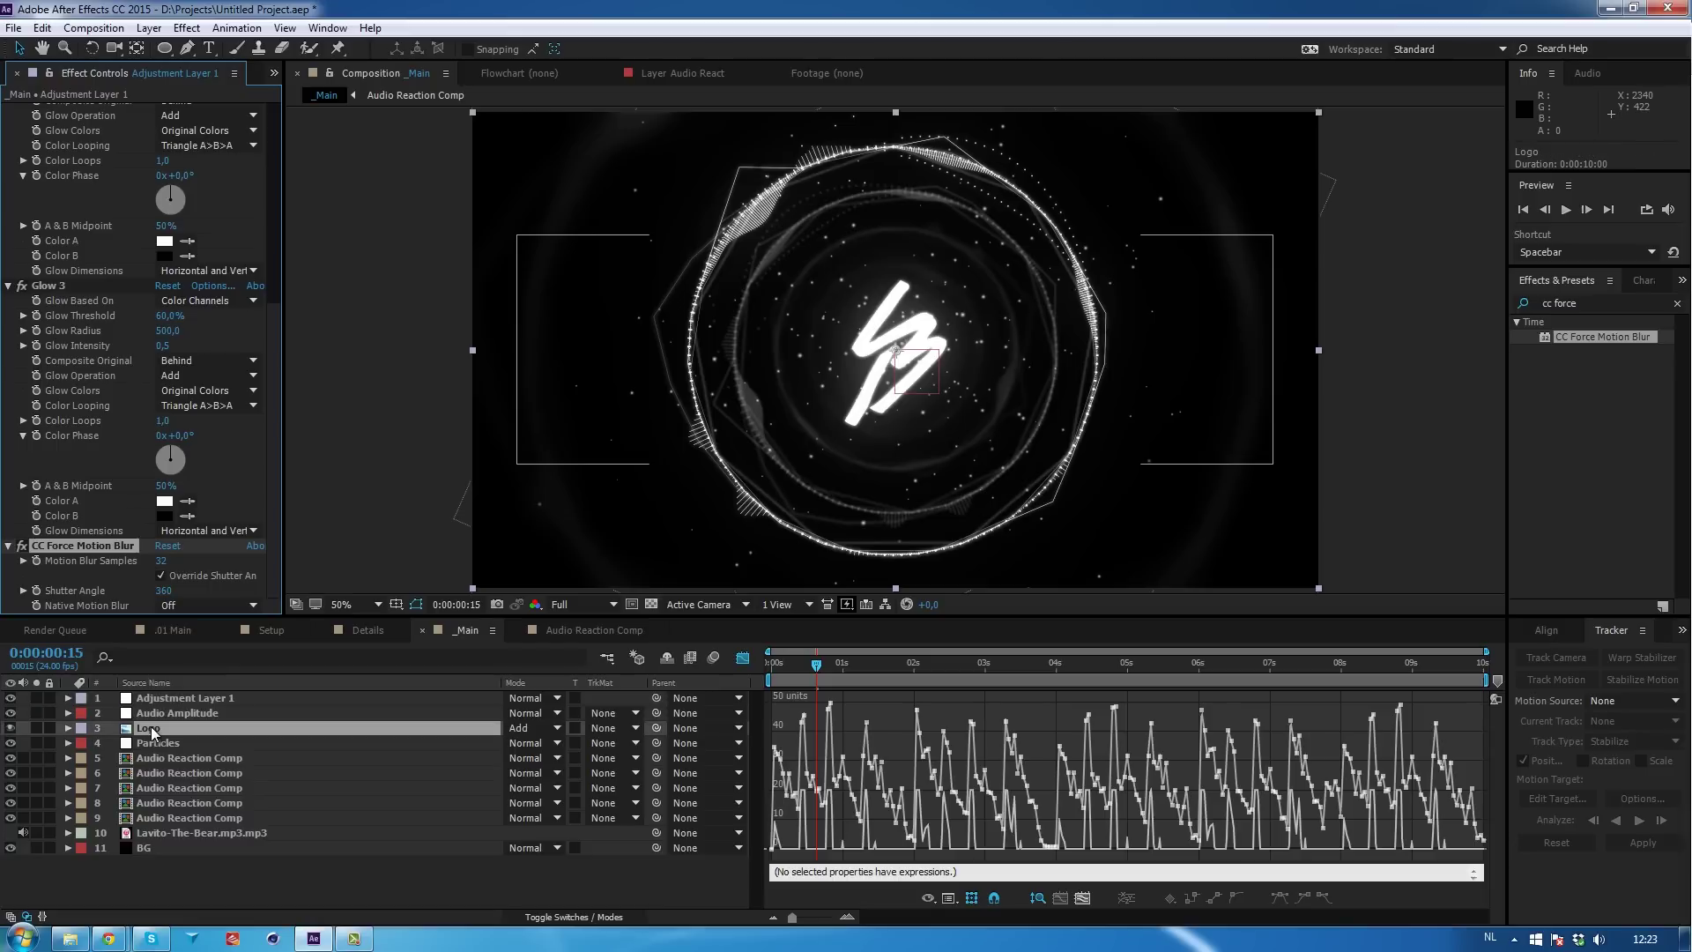
click(155, 698)
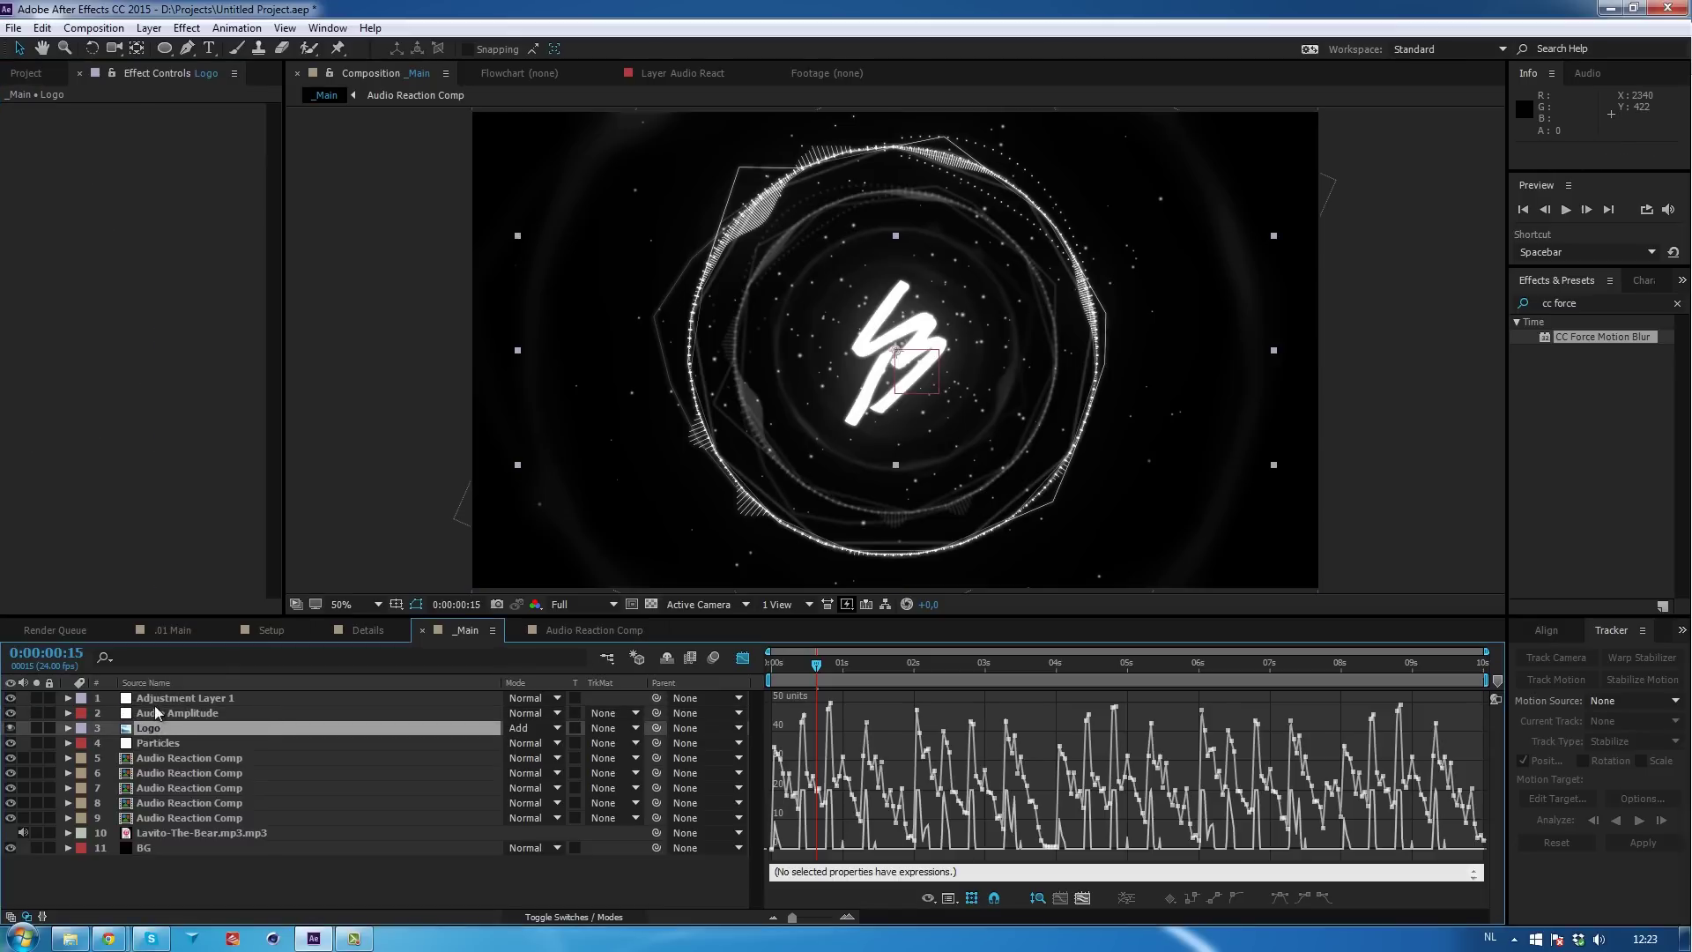
scroll(80, 388, down, 5)
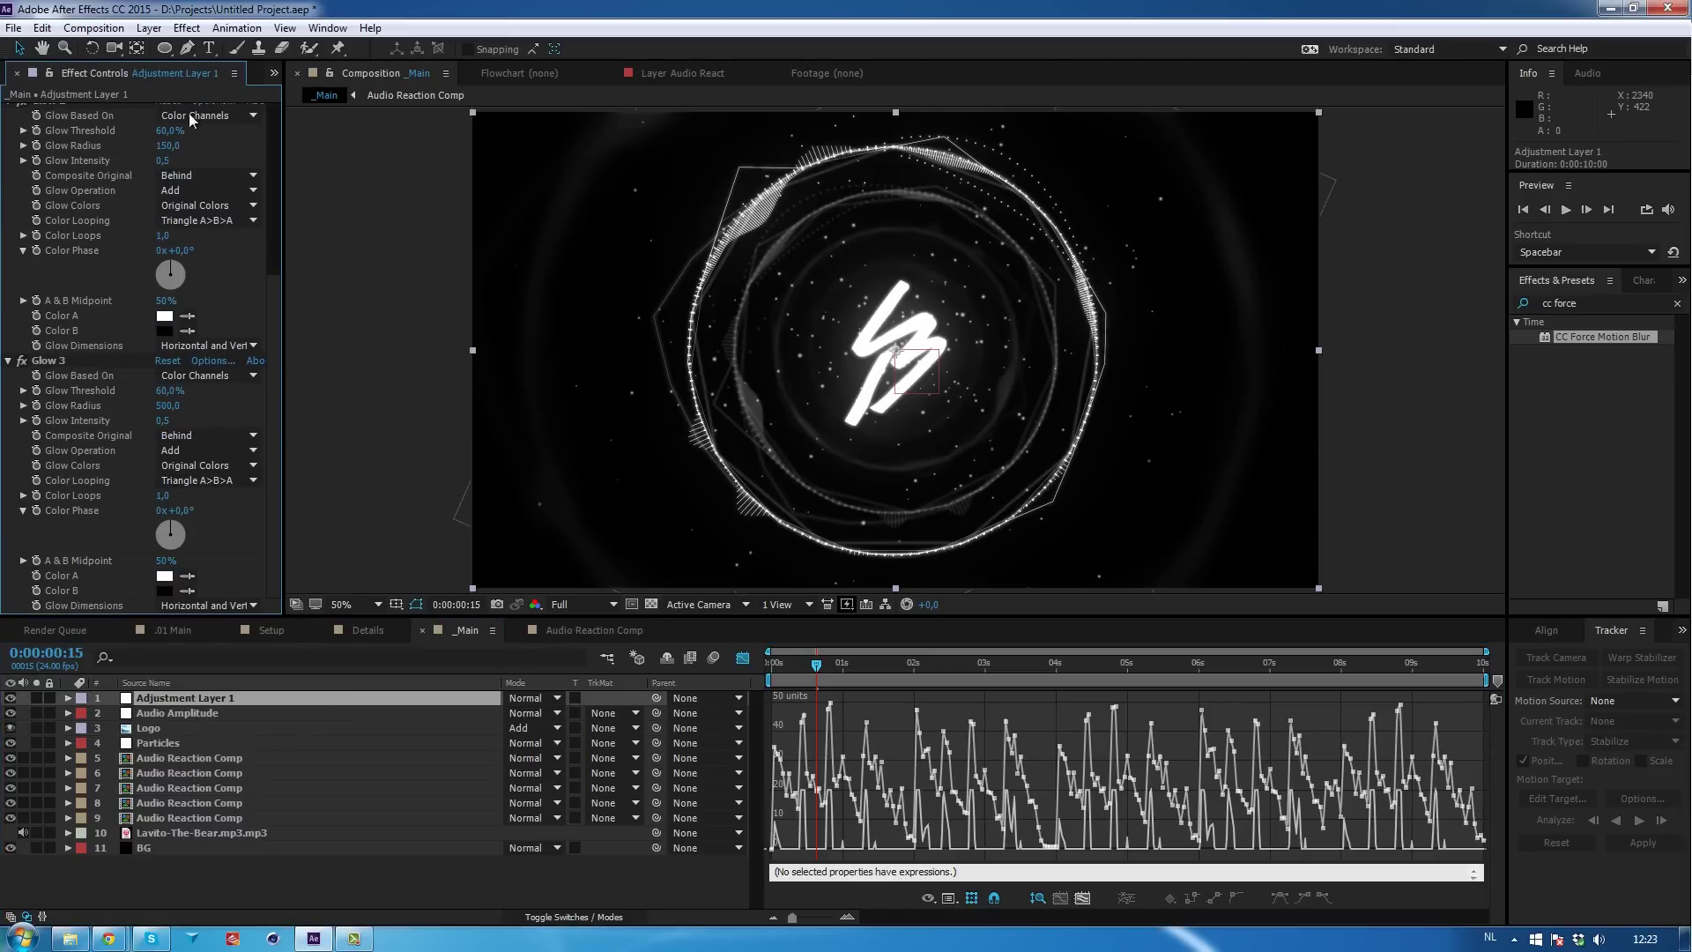
Create a second adjustment layer, place it directly below Particles and paste the CC Force Motion Blur effect onto it.
click(149, 27)
mouse_move(265, 48)
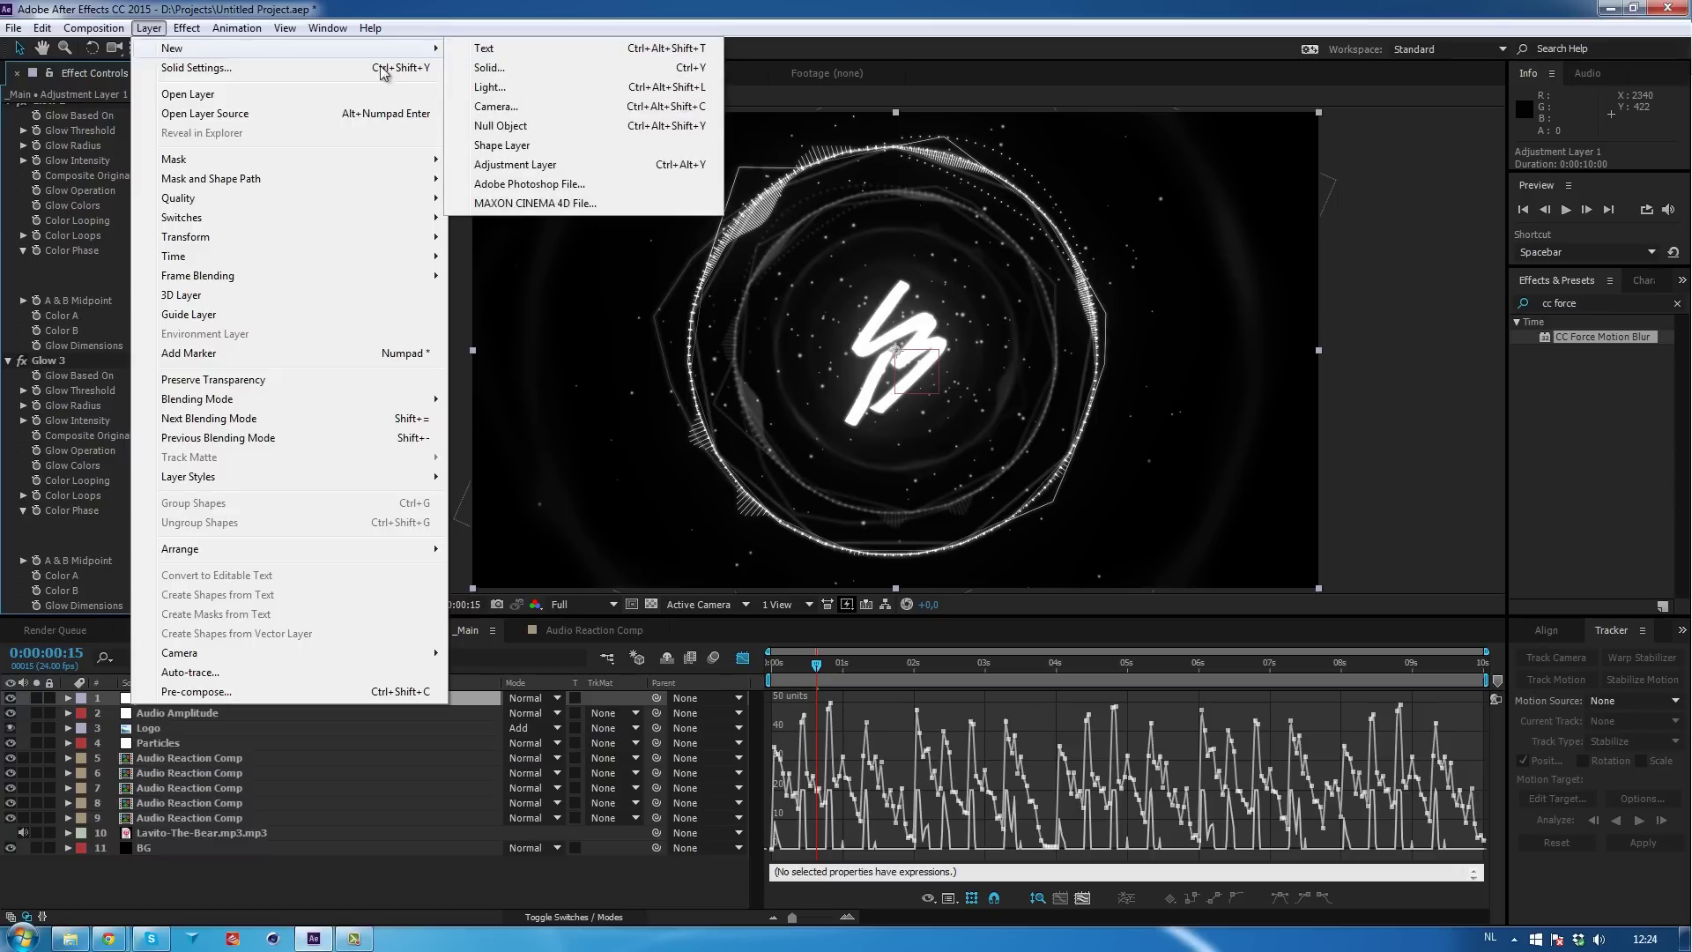
click(490, 167)
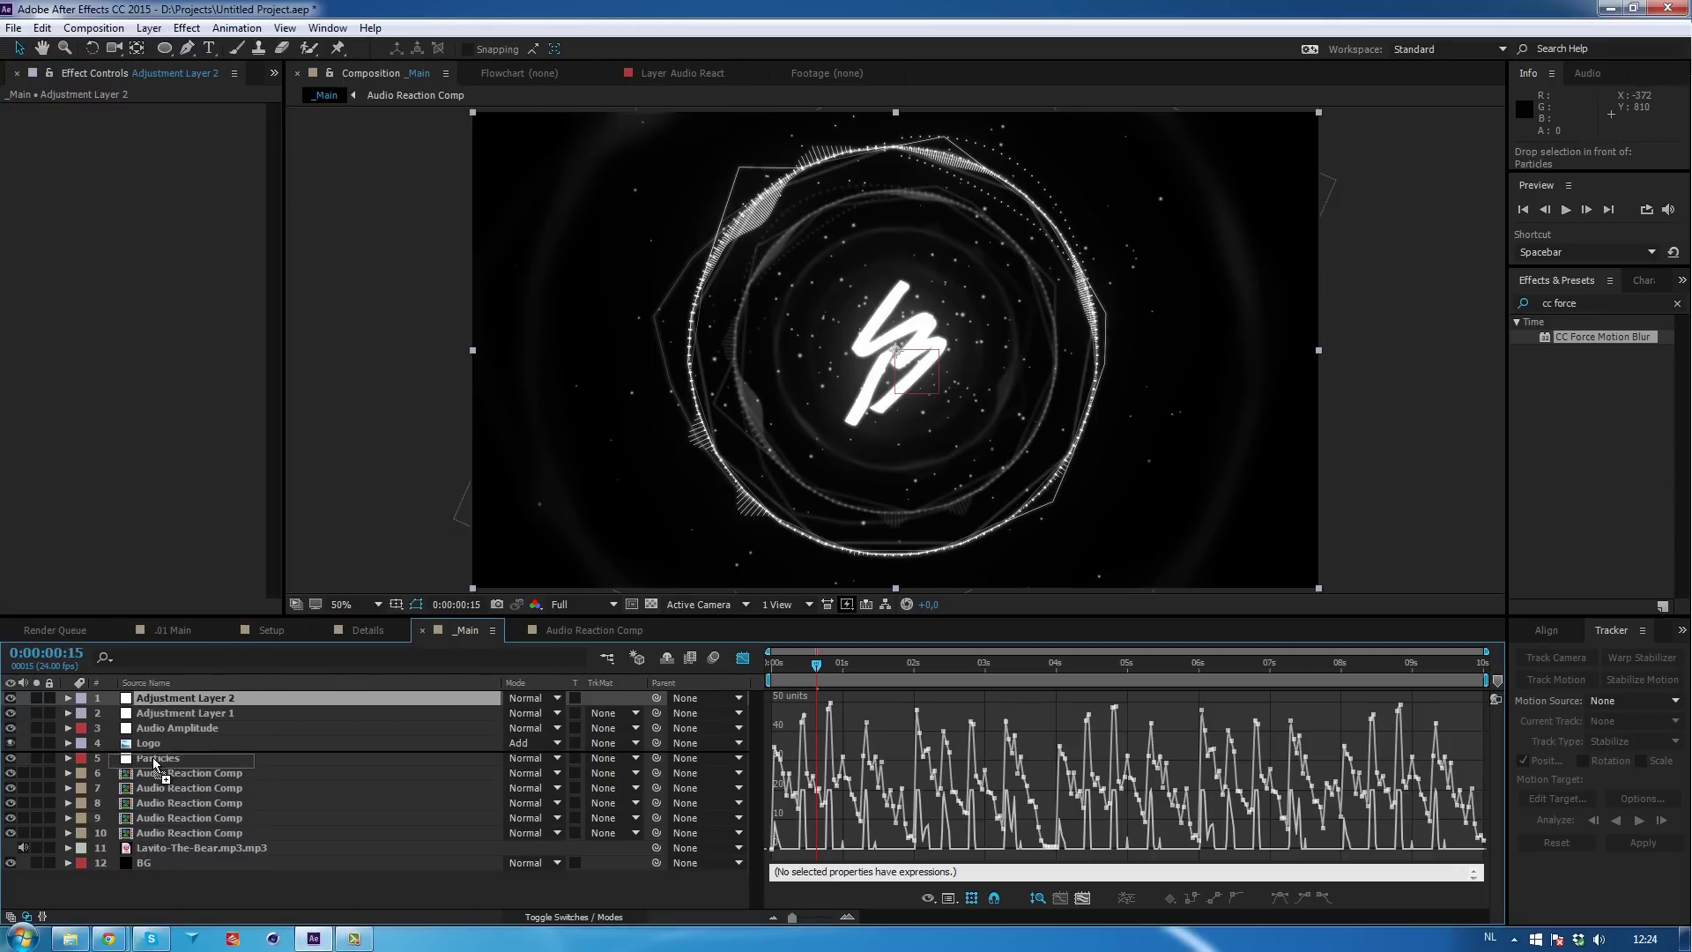
drag(185, 697, 149, 761)
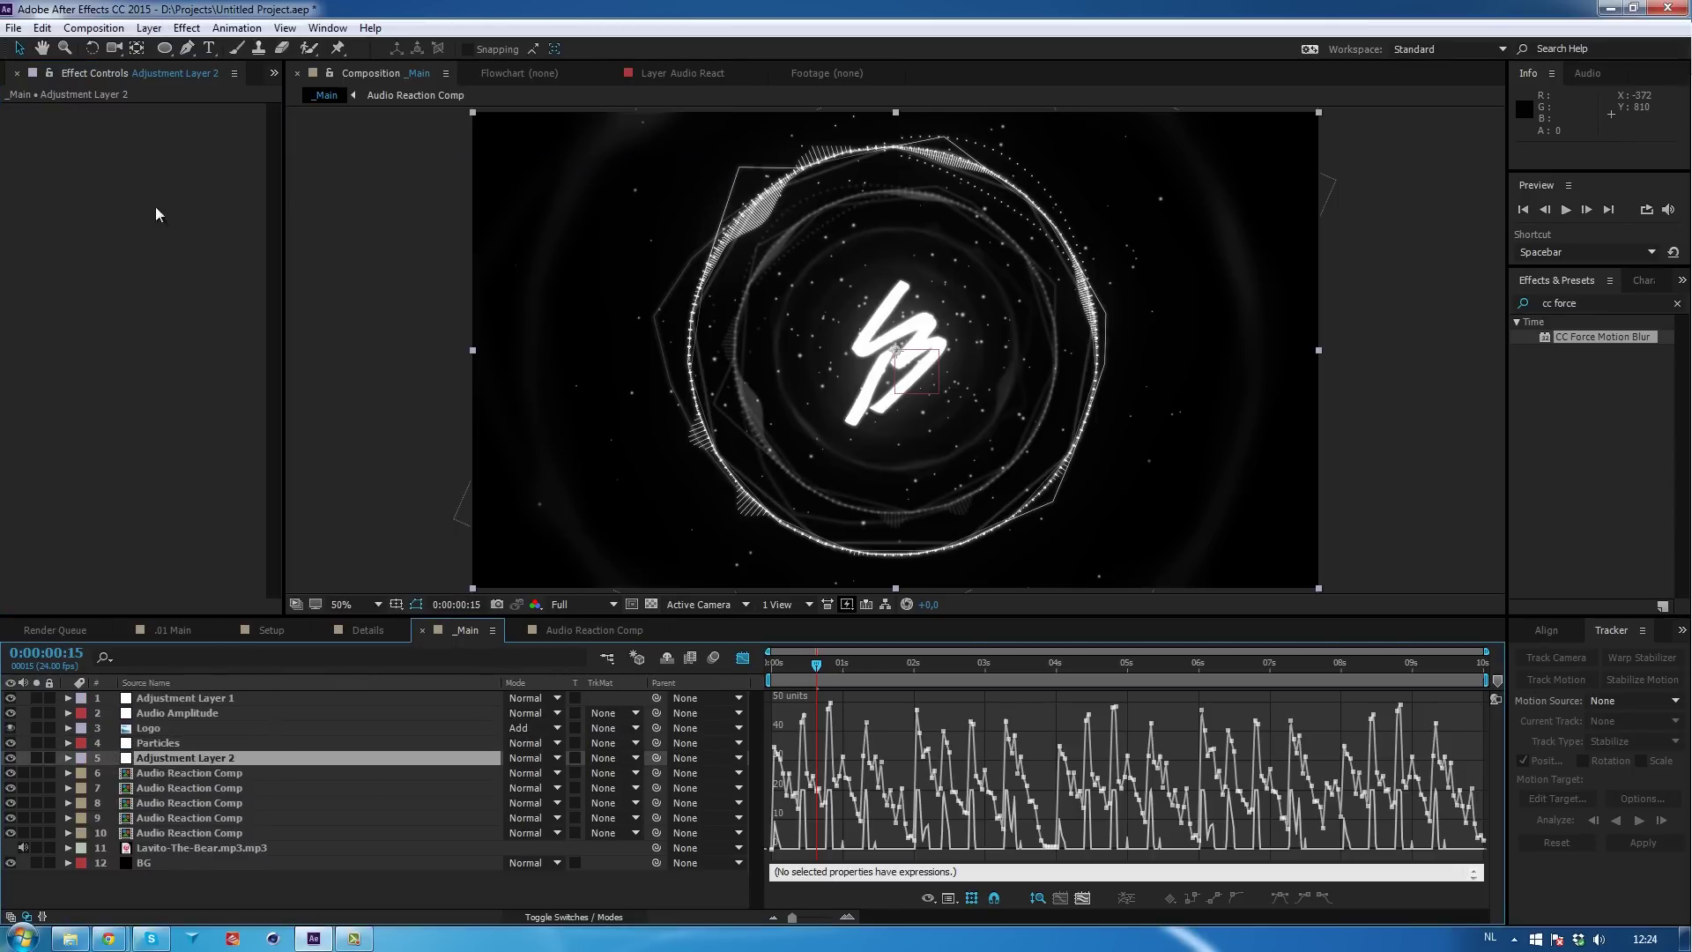
key(ctrl+alt+shift+e)
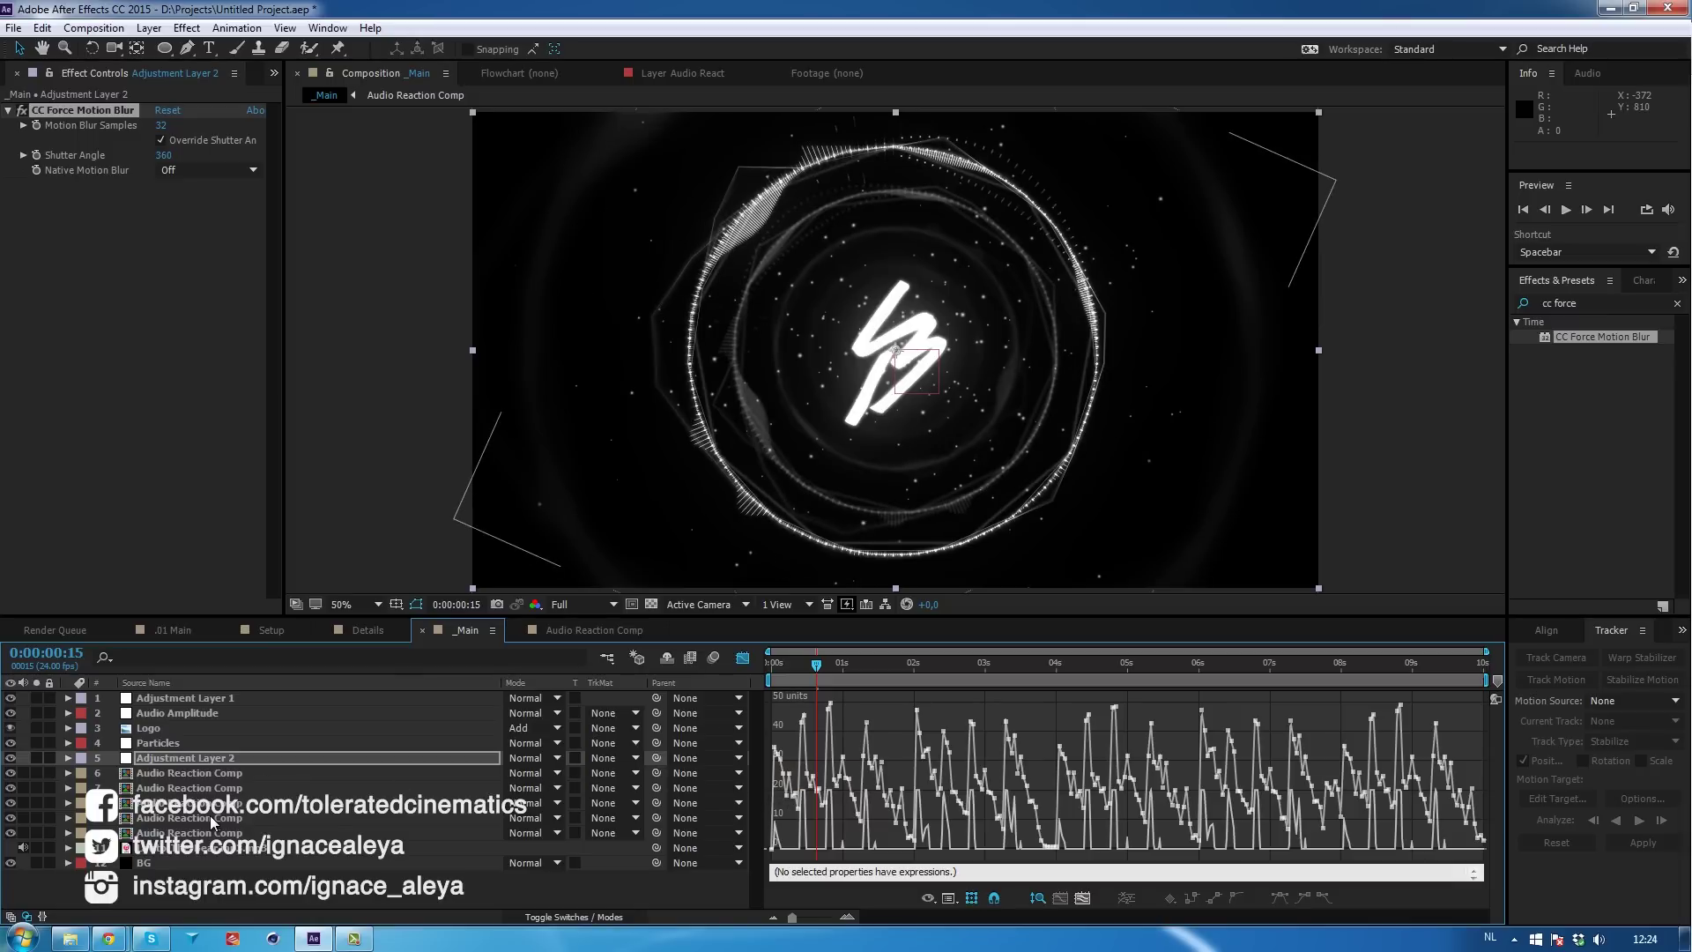
click(349, 630)
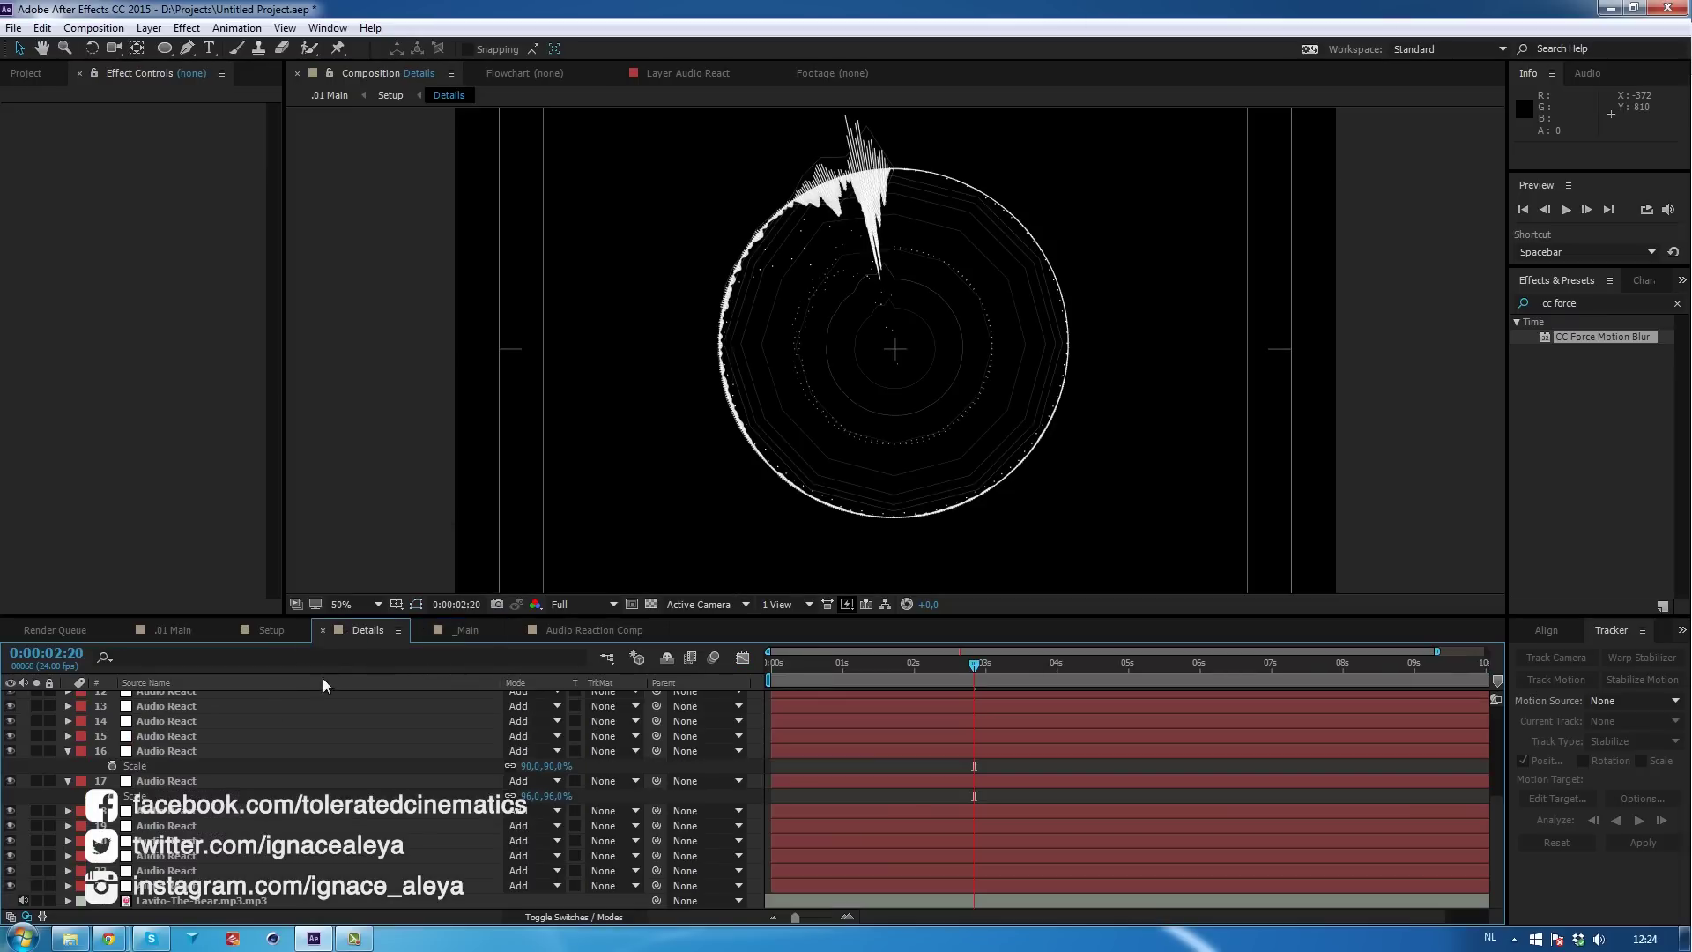
click(455, 631)
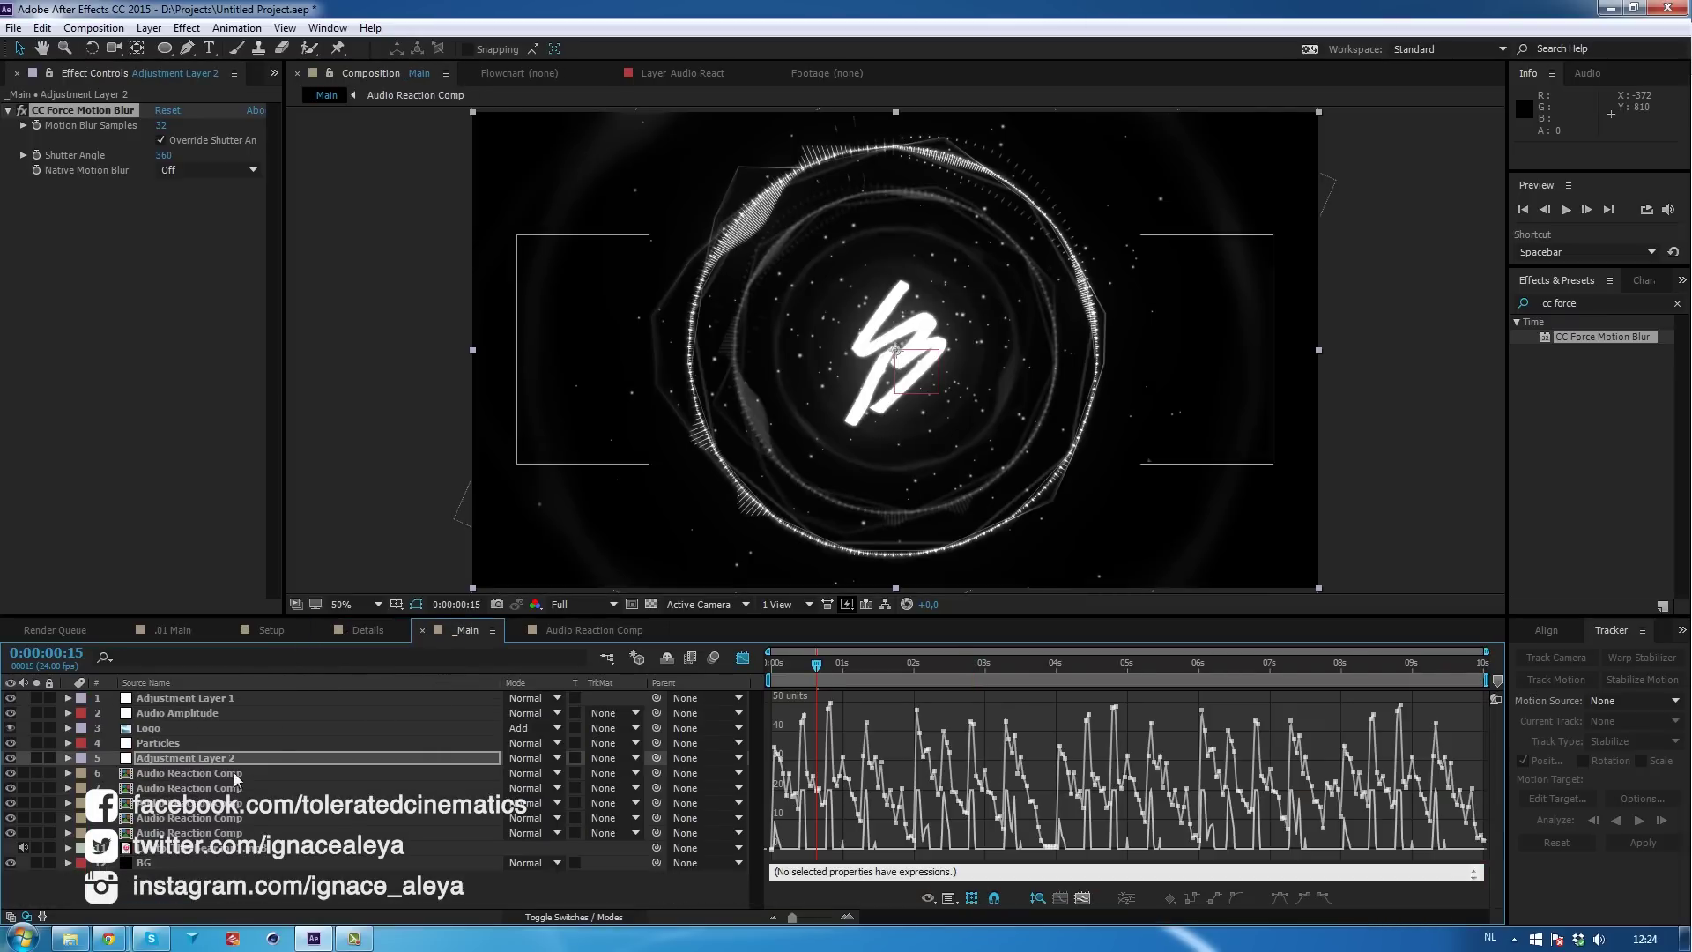